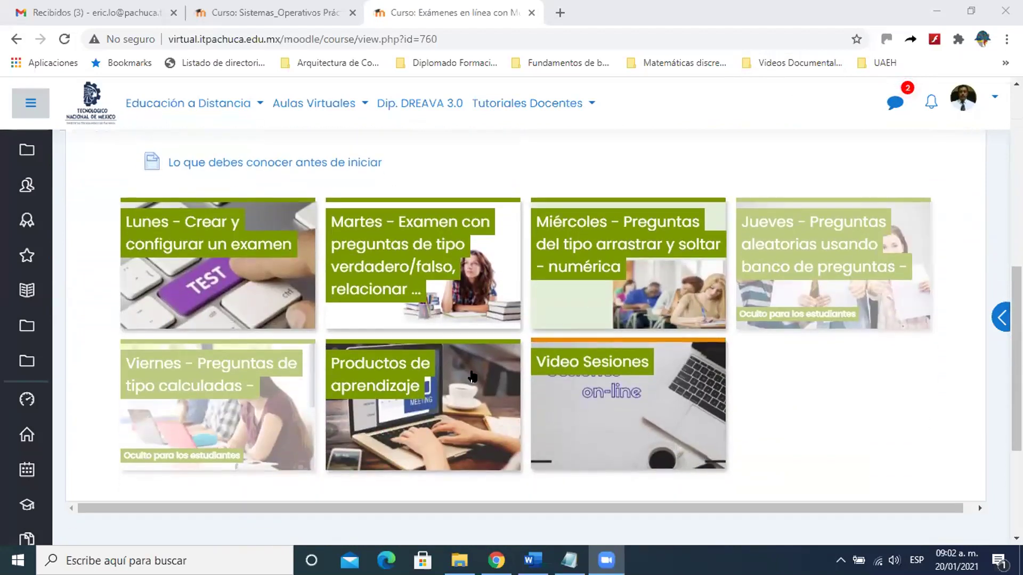
# Step: View the recorded session pages listed in the Video Sesiones section, then close the section
pyautogui.click(566, 364)
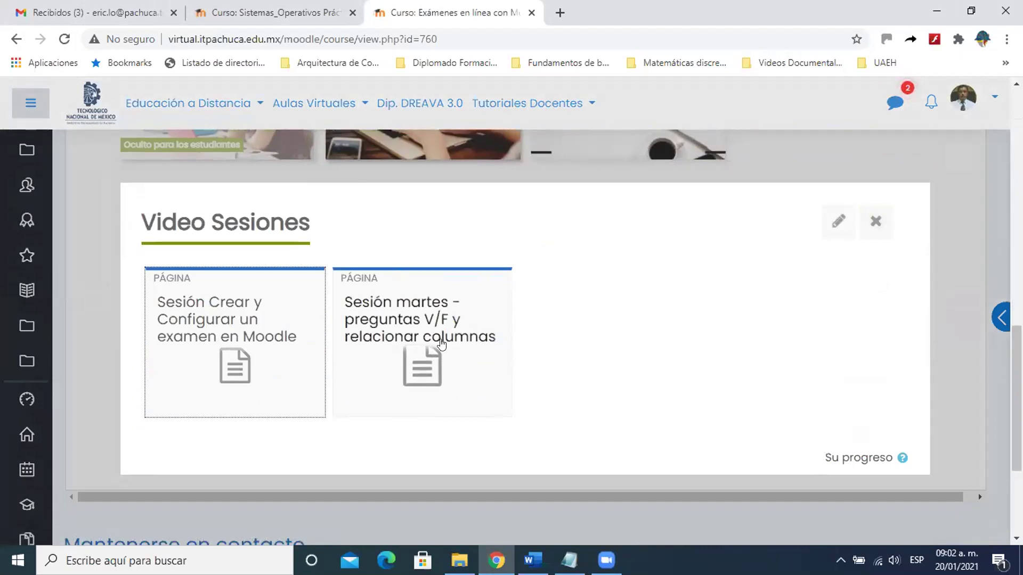
pyautogui.click(872, 223)
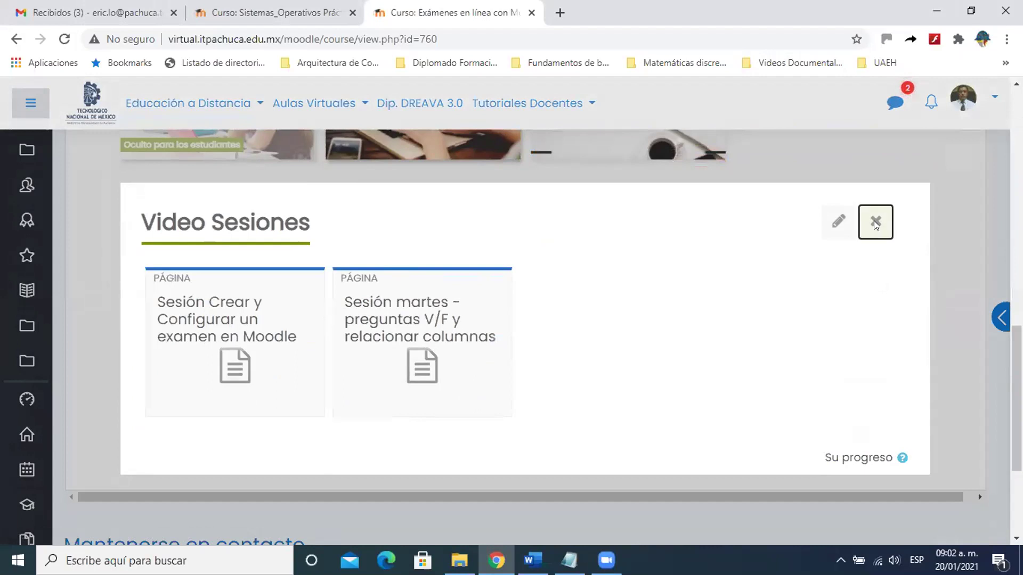
pyautogui.scroll(3, 792, 276)
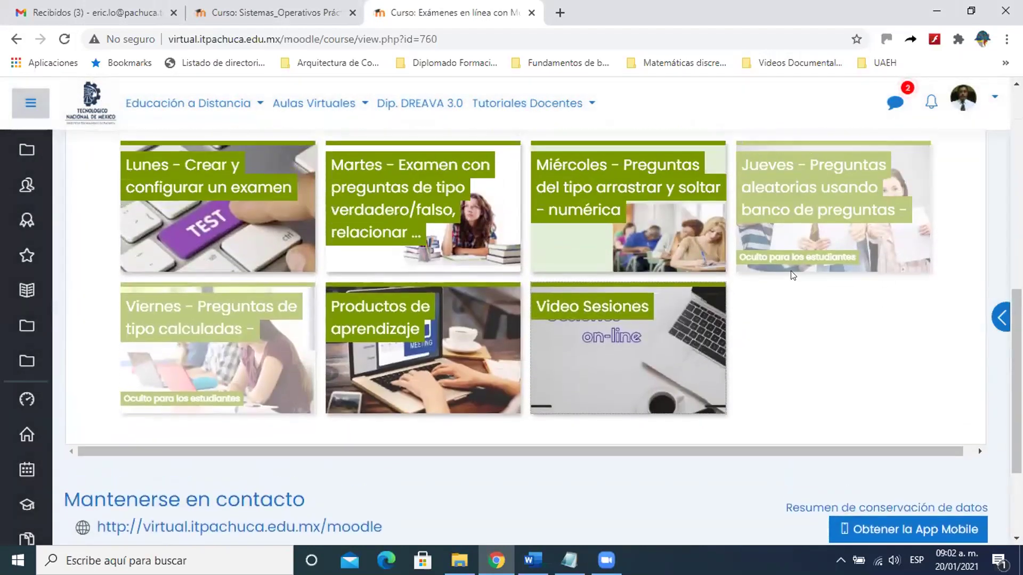
# Step: Review the topic presentation and resources in the Miércoles section on drag-and-drop and numerical questions
pyautogui.click(583, 190)
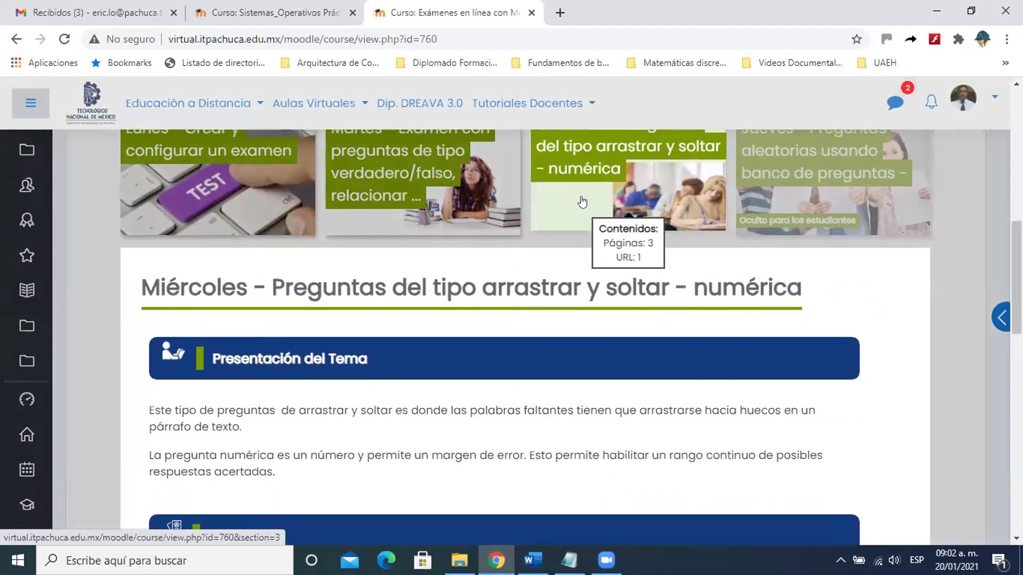
pyautogui.click(581, 173)
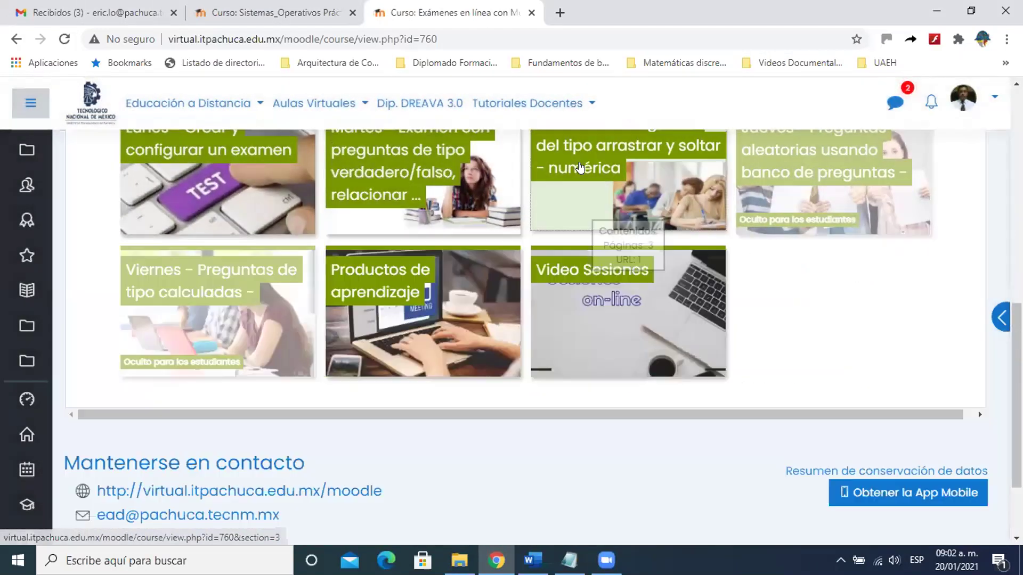
pyautogui.scroll(3, 598, 201)
pyautogui.click(581, 299)
pyautogui.scroll(-6, 581, 299)
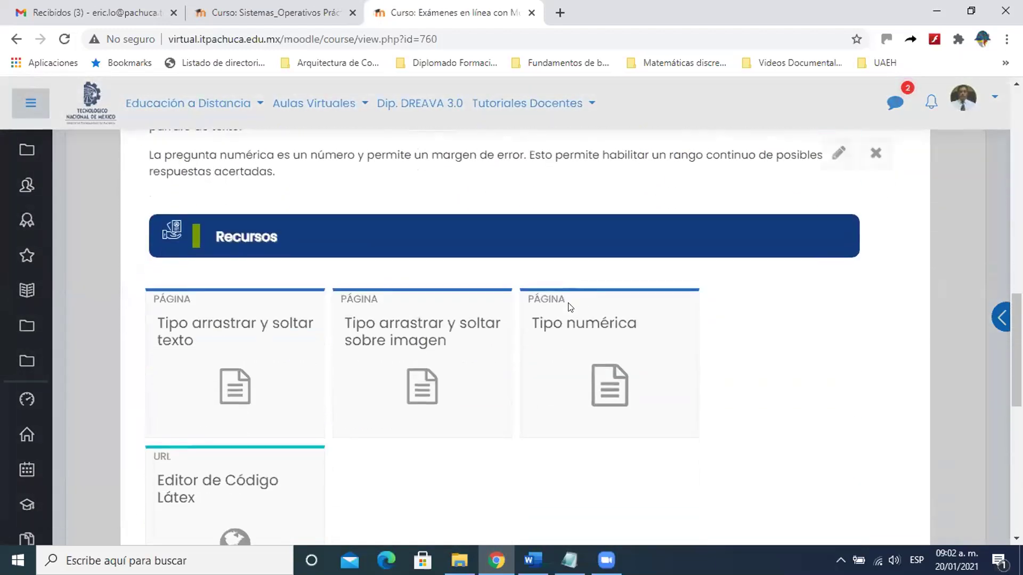
pyautogui.scroll(-3, 544, 328)
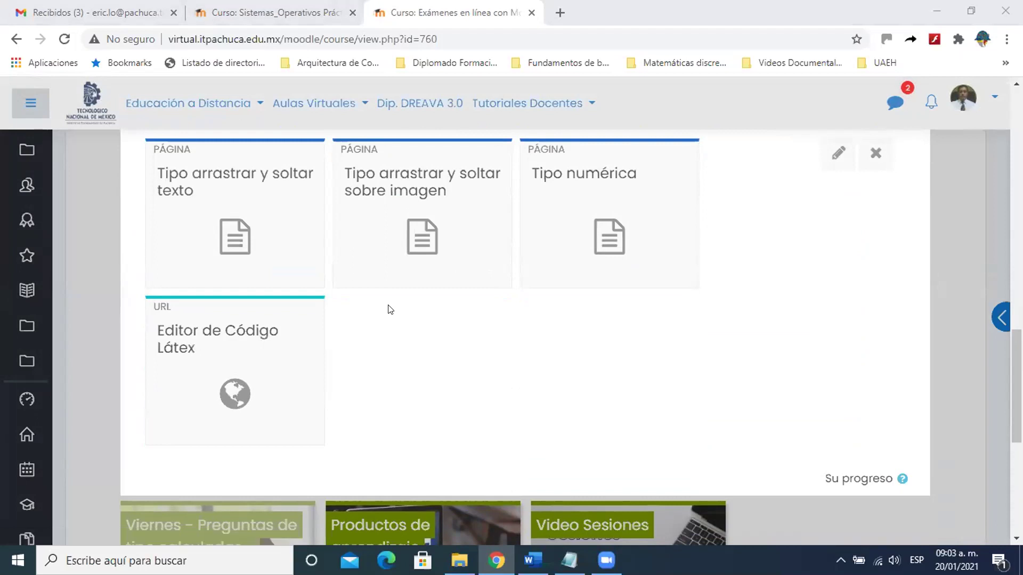
pyautogui.scroll(1, 400, 330)
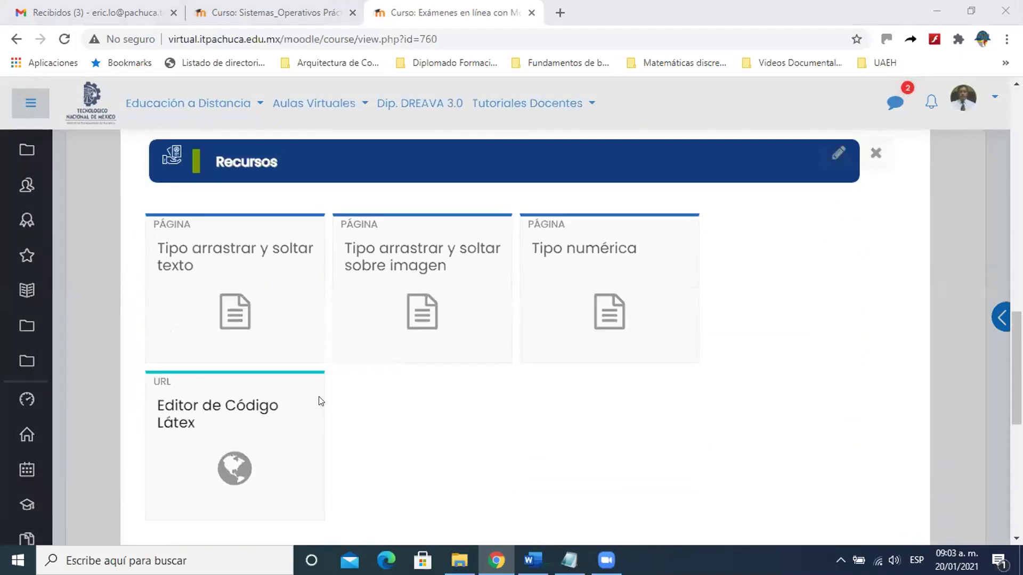
pyautogui.scroll(3, 374, 368)
pyautogui.scroll(3, 377, 370)
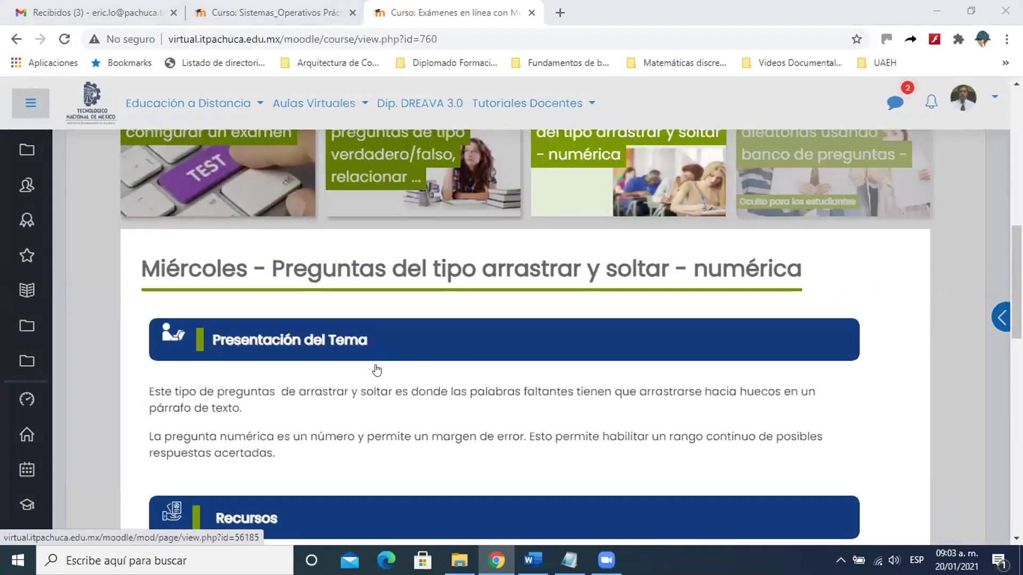
pyautogui.scroll(1, 358, 354)
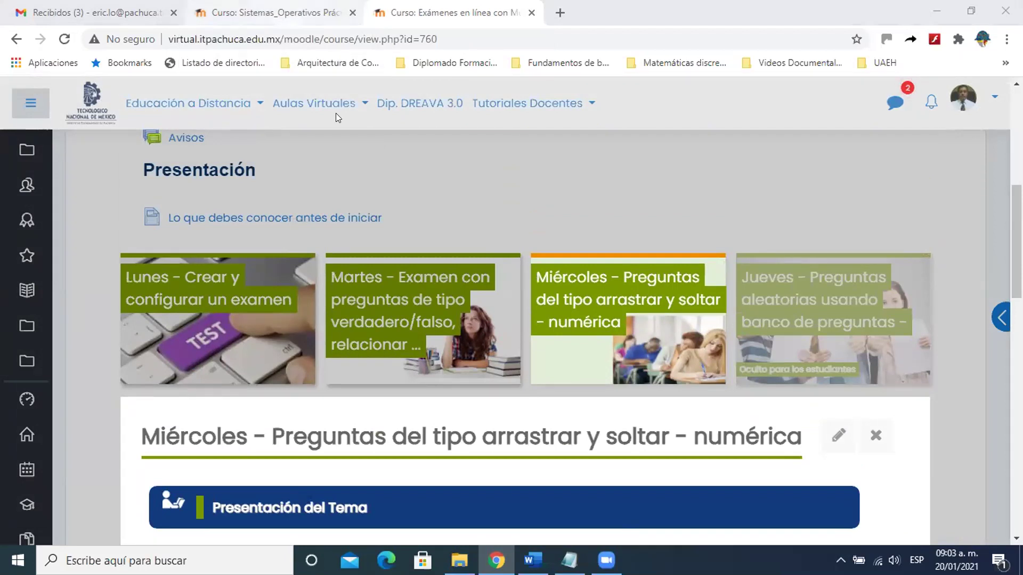
# Step: Switch to the Sistemas_Operativos Práctica course and open its full course administration page
pyautogui.click(276, 13)
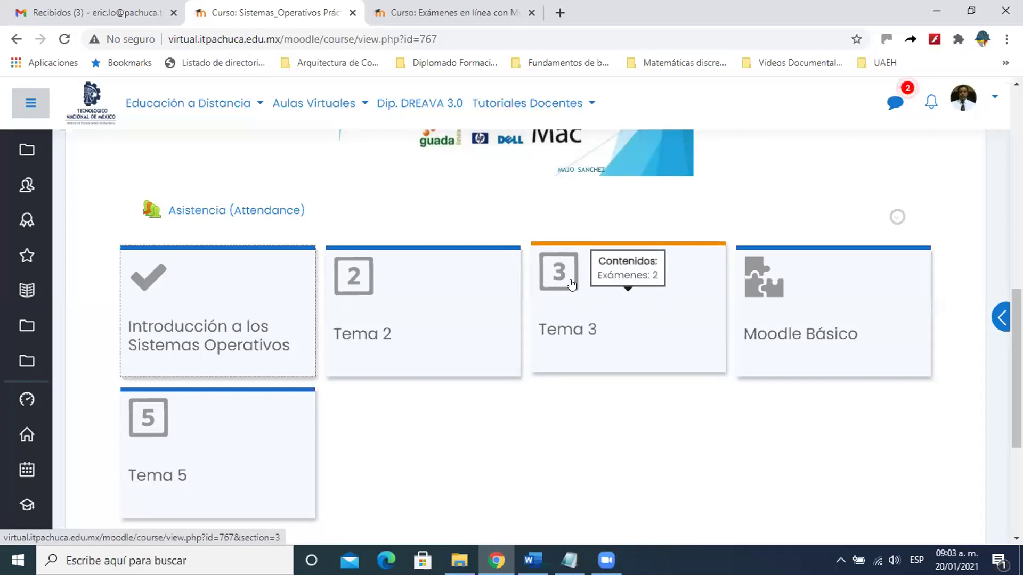
pyautogui.scroll(5, 582, 296)
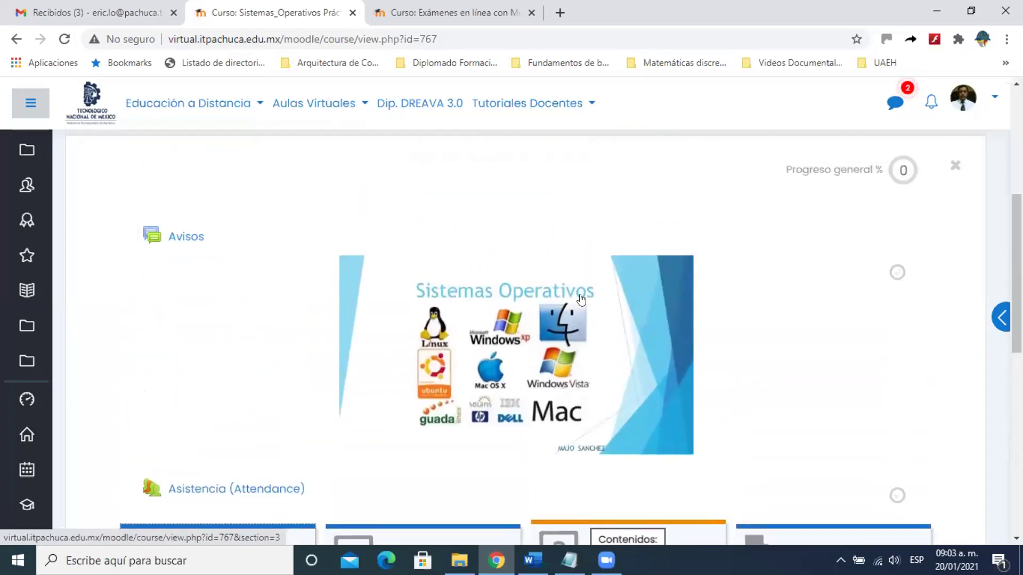
pyautogui.scroll(3, 582, 299)
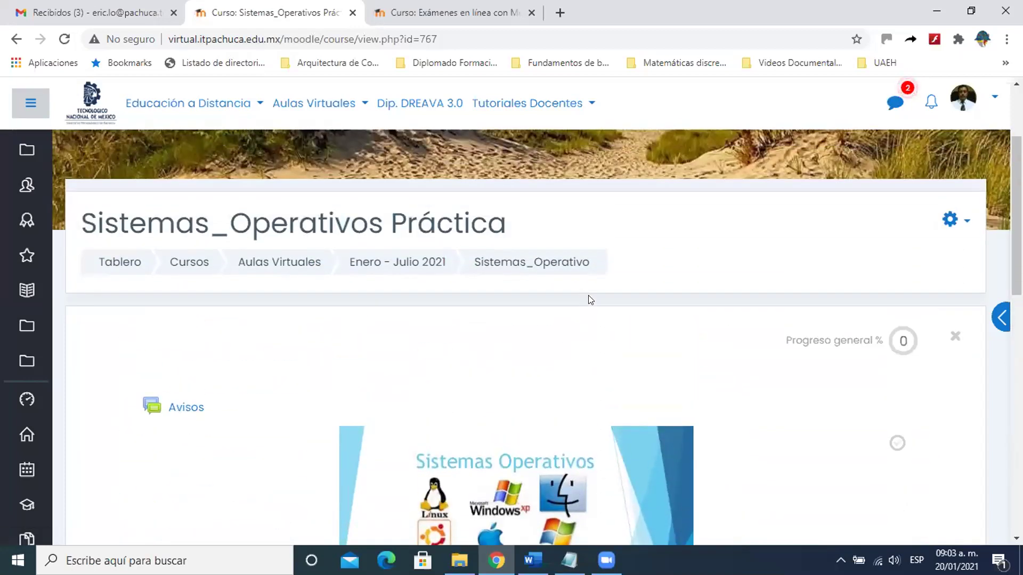
pyautogui.click(951, 222)
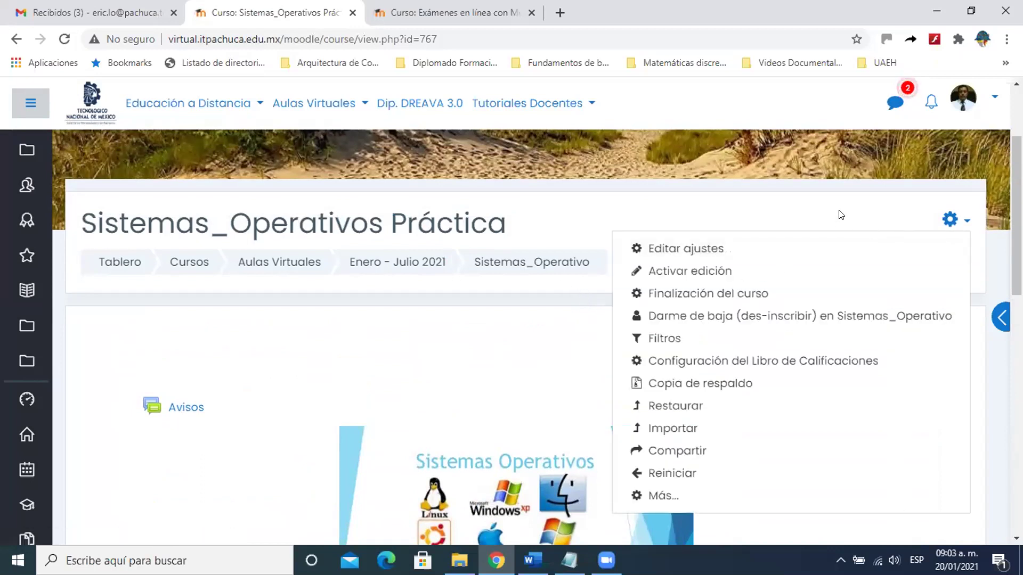
pyautogui.click(601, 286)
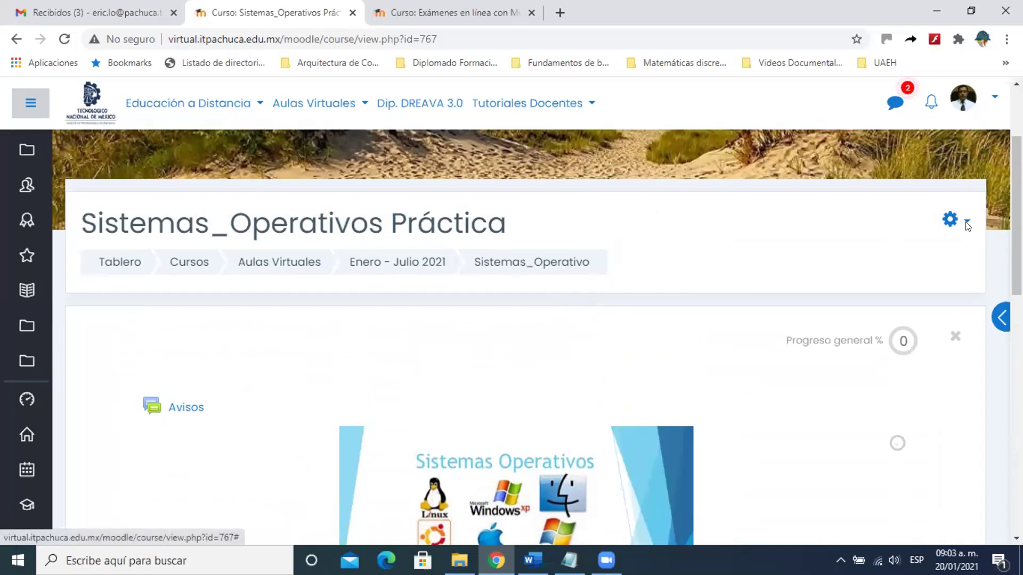
pyautogui.click(950, 220)
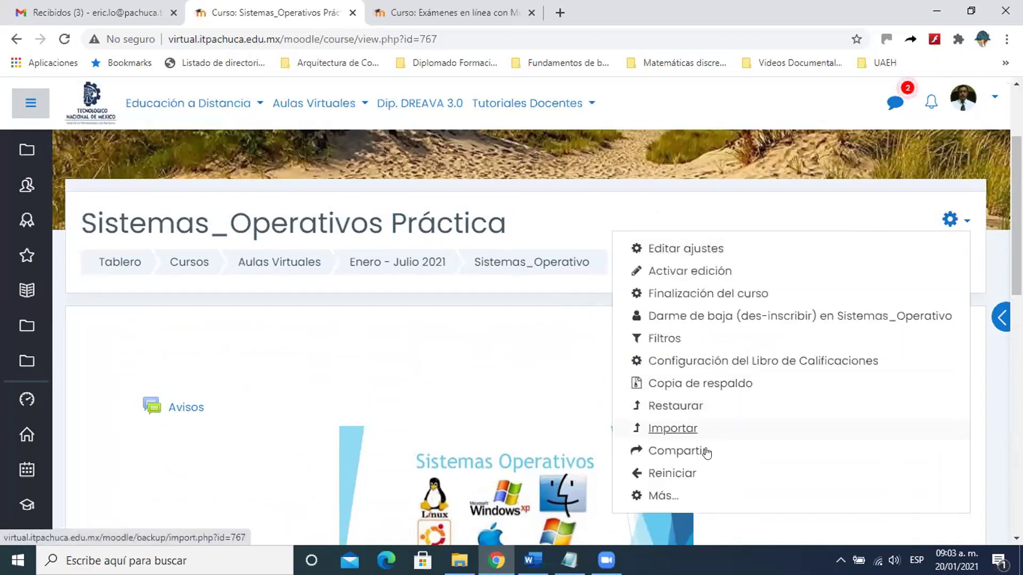
pyautogui.click(662, 497)
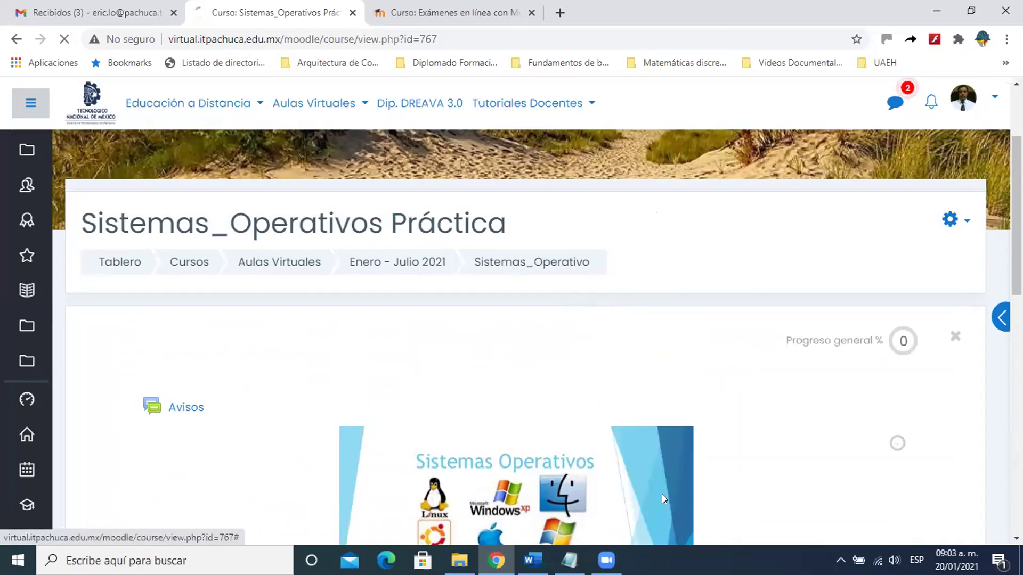
# Step: Open the course's Banco de preguntas and look over its category selector, filters and question options
pyautogui.scroll(-5, 380, 354)
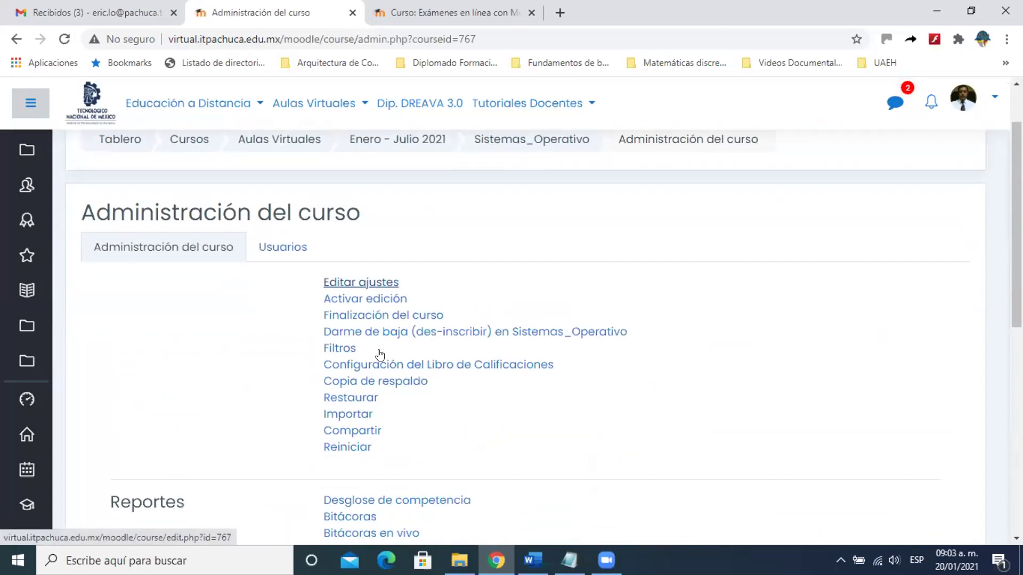
pyautogui.scroll(-4, 380, 354)
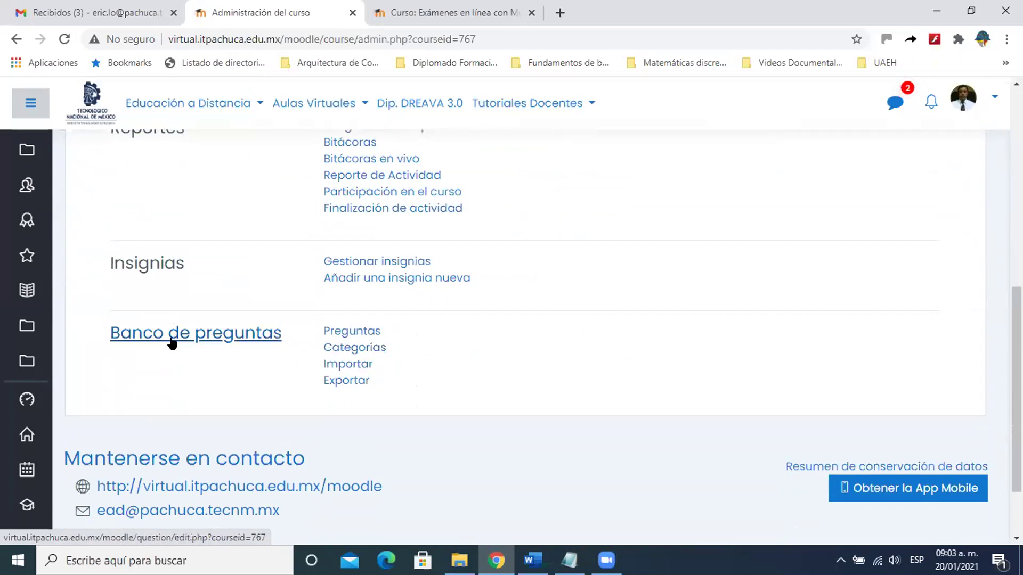
pyautogui.click(246, 335)
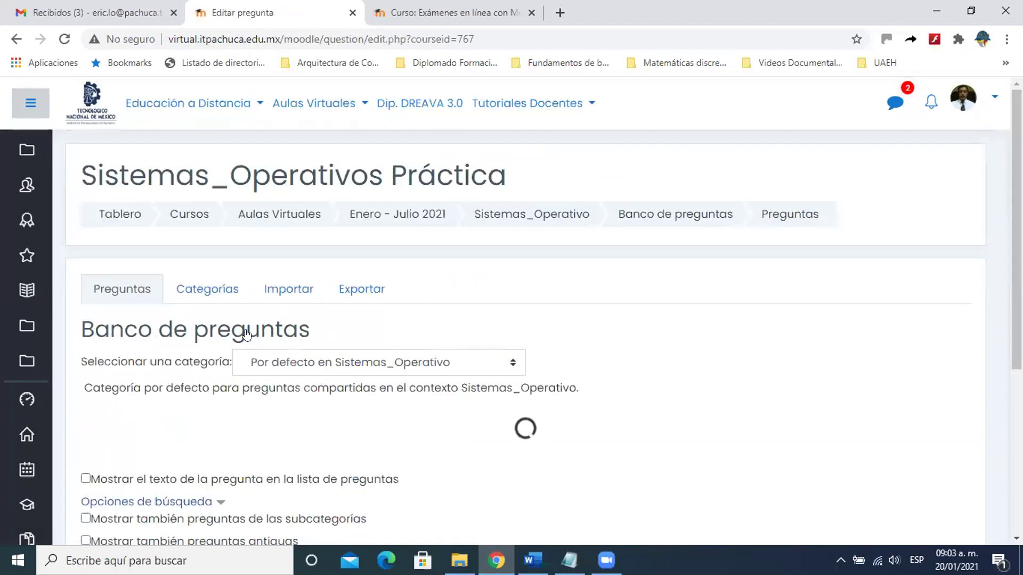
pyautogui.scroll(-5, 246, 334)
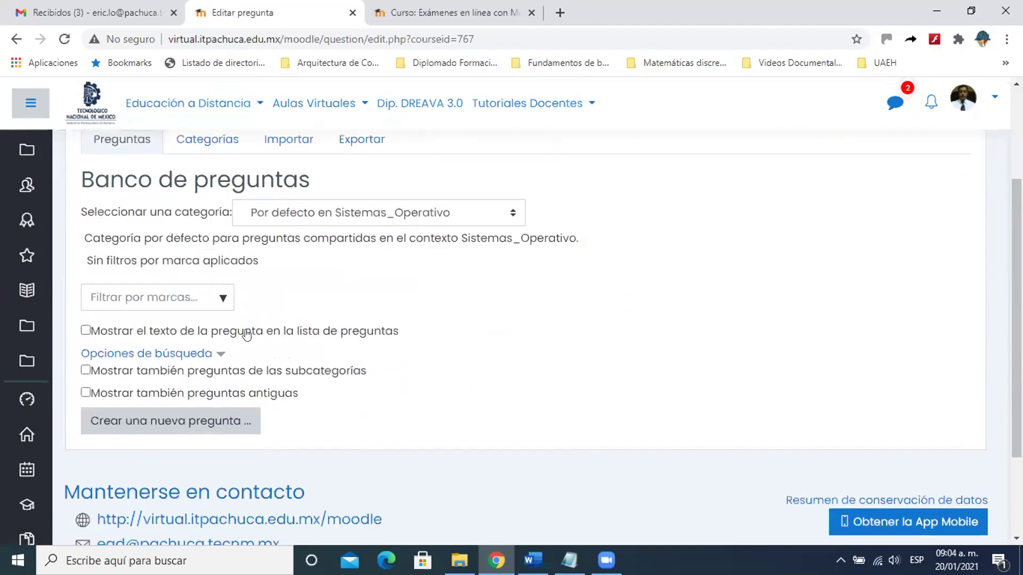
pyautogui.scroll(3, 246, 335)
pyautogui.scroll(1, 247, 335)
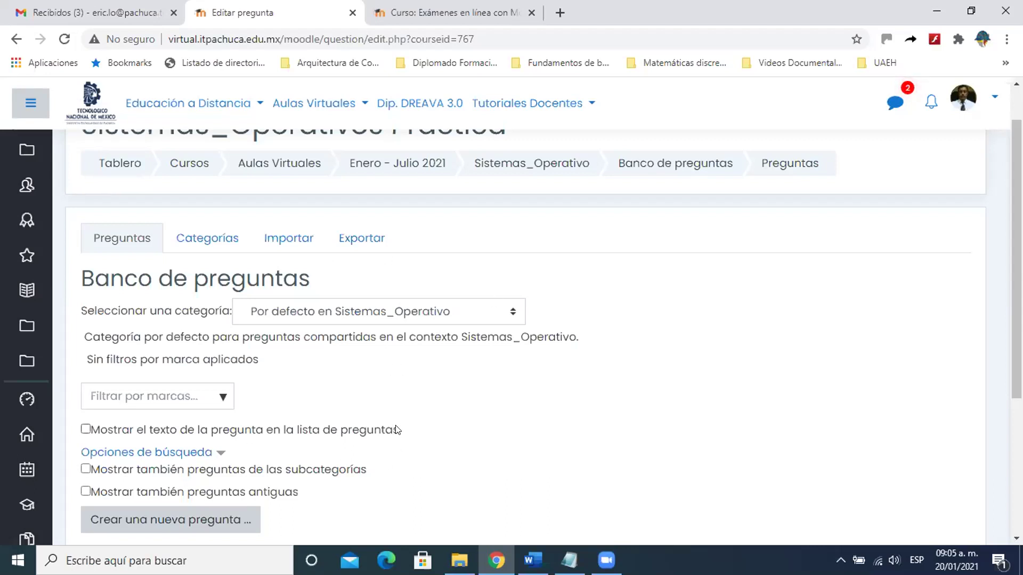
pyautogui.scroll(-1, 364, 391)
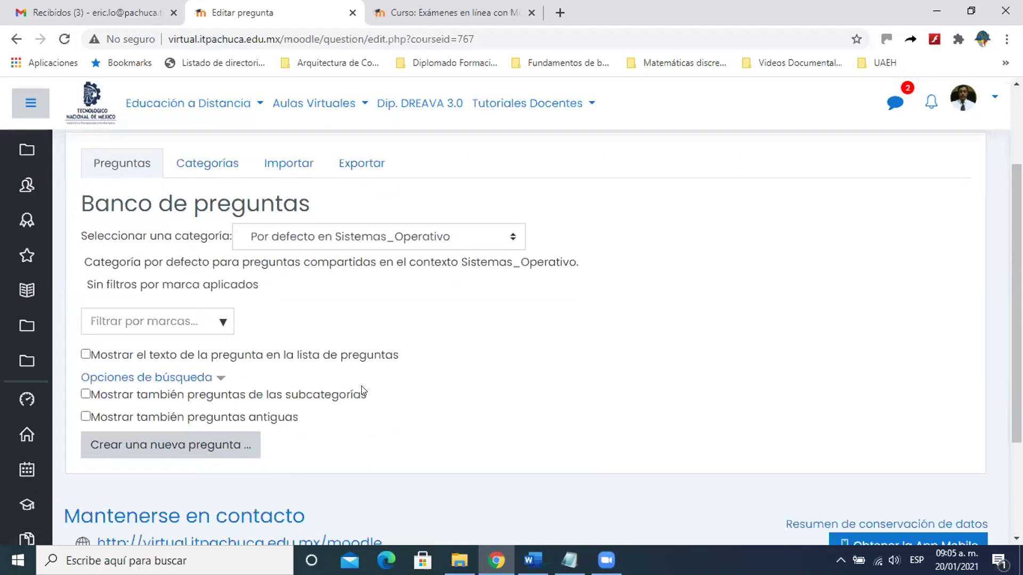
pyautogui.scroll(1, 362, 389)
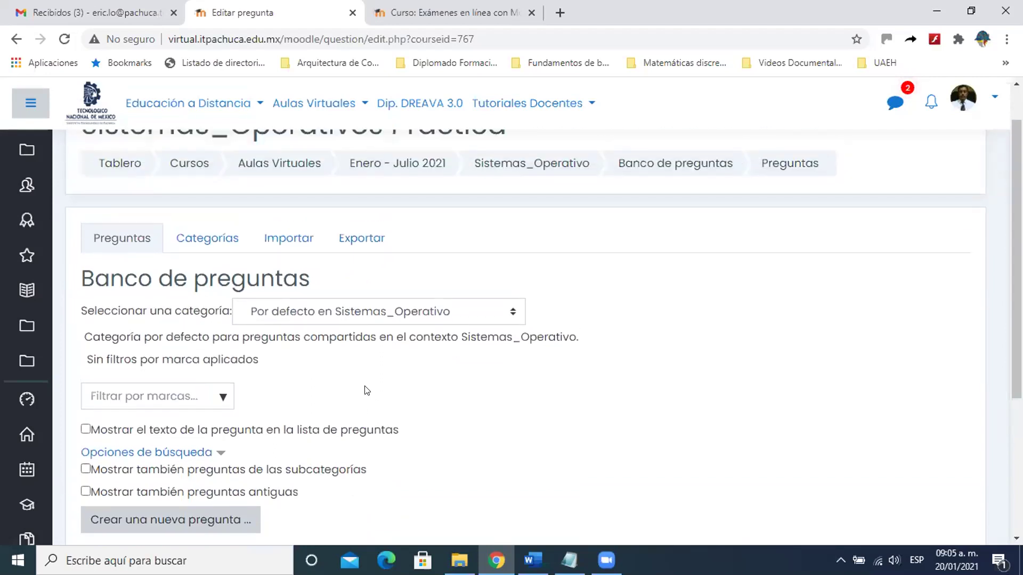
# Step: Open the question bank's categories and go through the existing ones down to the Añadir Categoría form
pyautogui.click(203, 238)
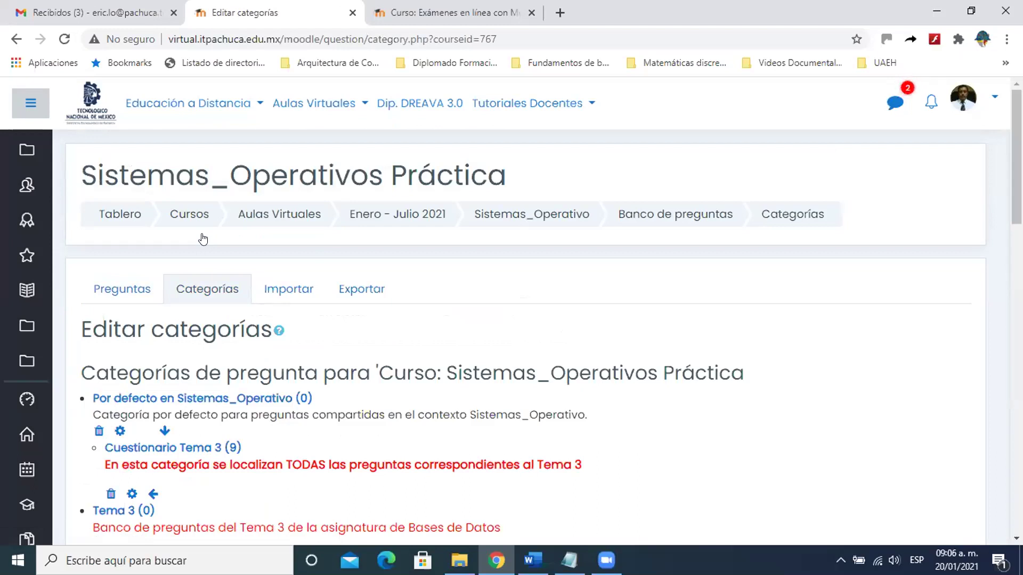
pyautogui.scroll(-3, 205, 237)
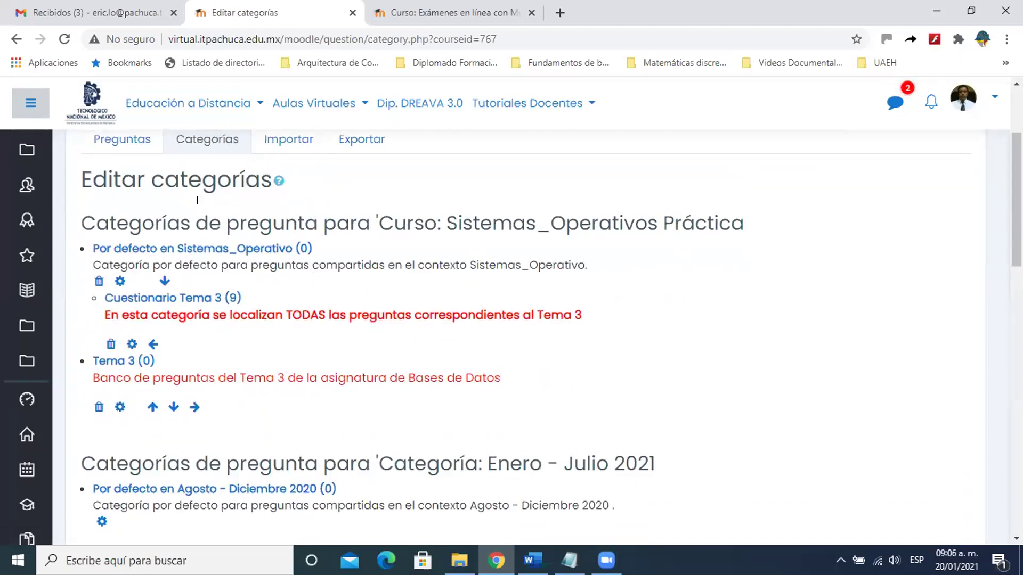
pyautogui.scroll(-3, 224, 240)
pyautogui.scroll(3, 225, 245)
pyautogui.scroll(-3, 224, 258)
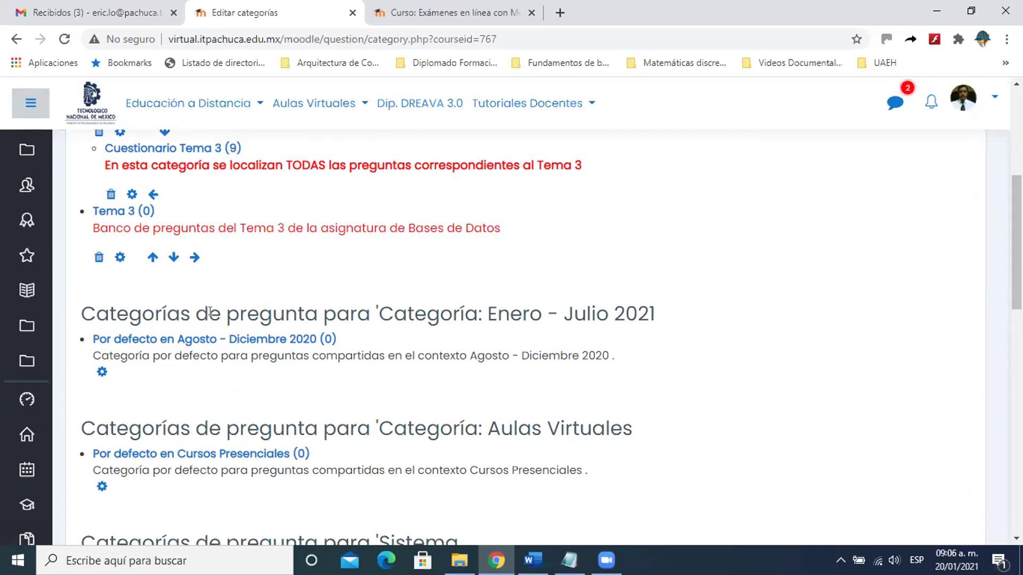
pyautogui.scroll(-3, 211, 312)
pyautogui.scroll(-4, 210, 314)
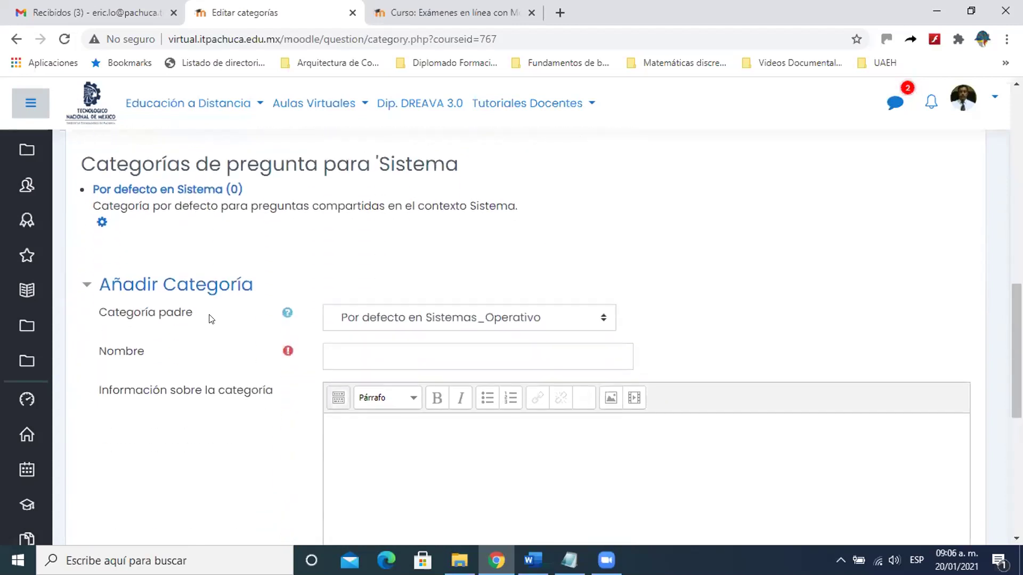
pyautogui.scroll(-1, 211, 318)
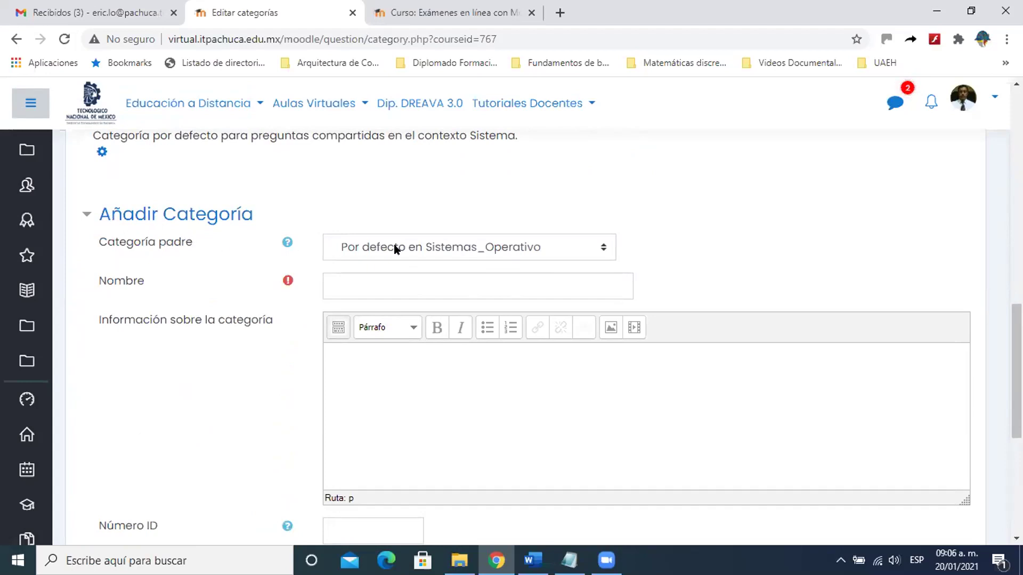
# Step: Choose "Por defecto en Sistemas_Operativo" as the new category's parent and name the category "Banco de preguntas del Tema 1"
pyautogui.click(486, 247)
pyautogui.click(486, 247)
pyautogui.click(486, 248)
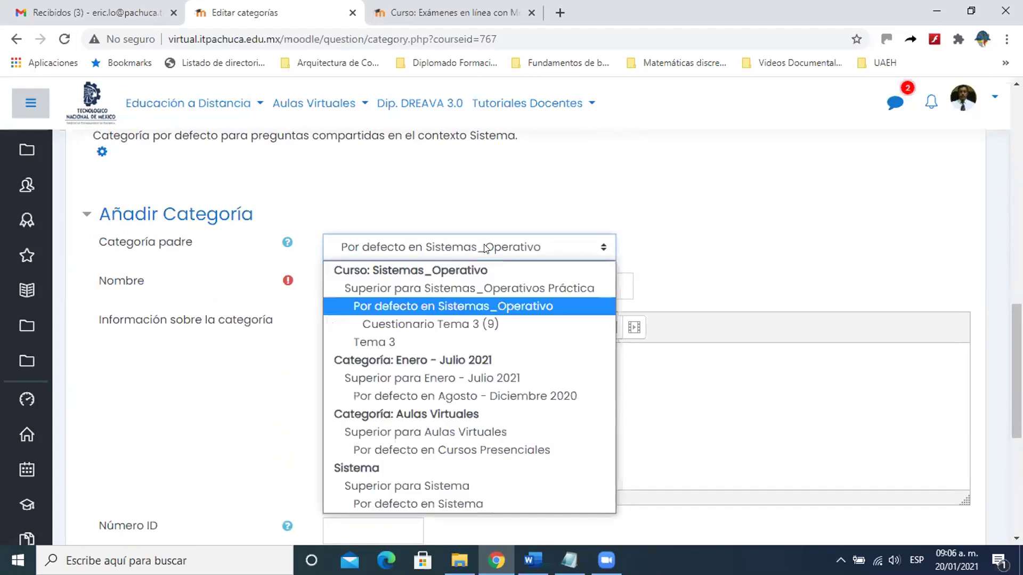
pyautogui.click(482, 304)
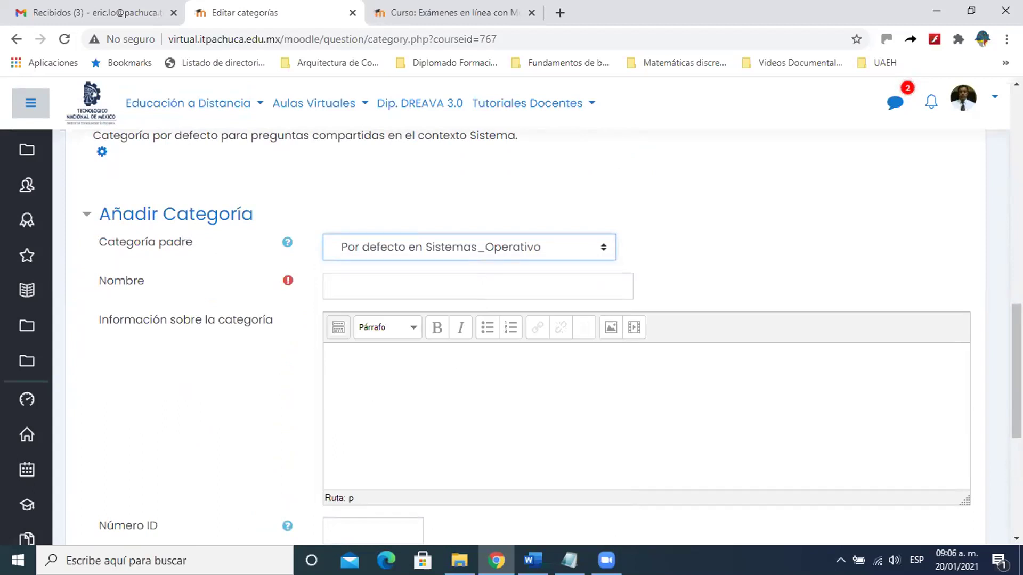
pyautogui.click(508, 249)
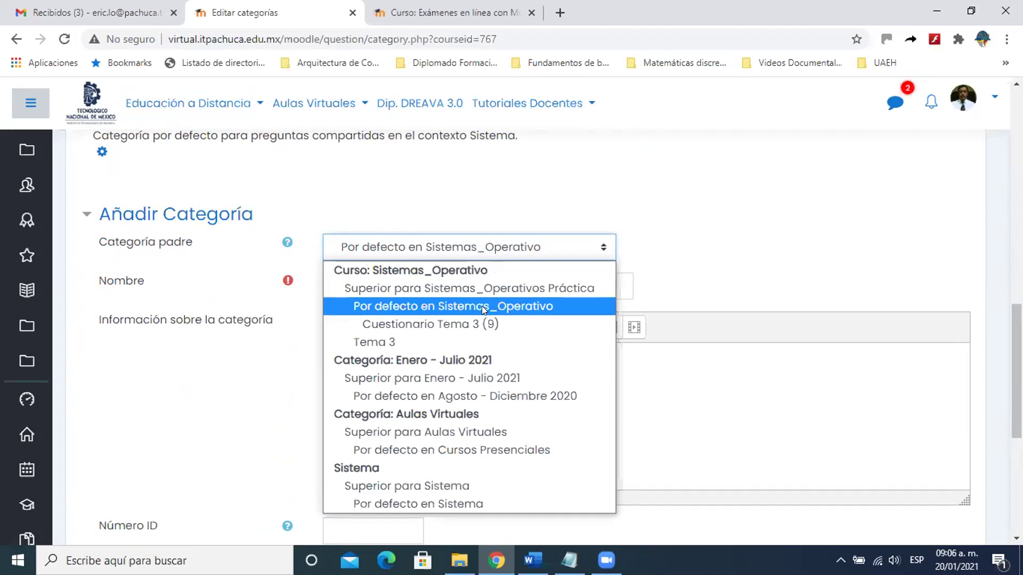
pyautogui.click(522, 305)
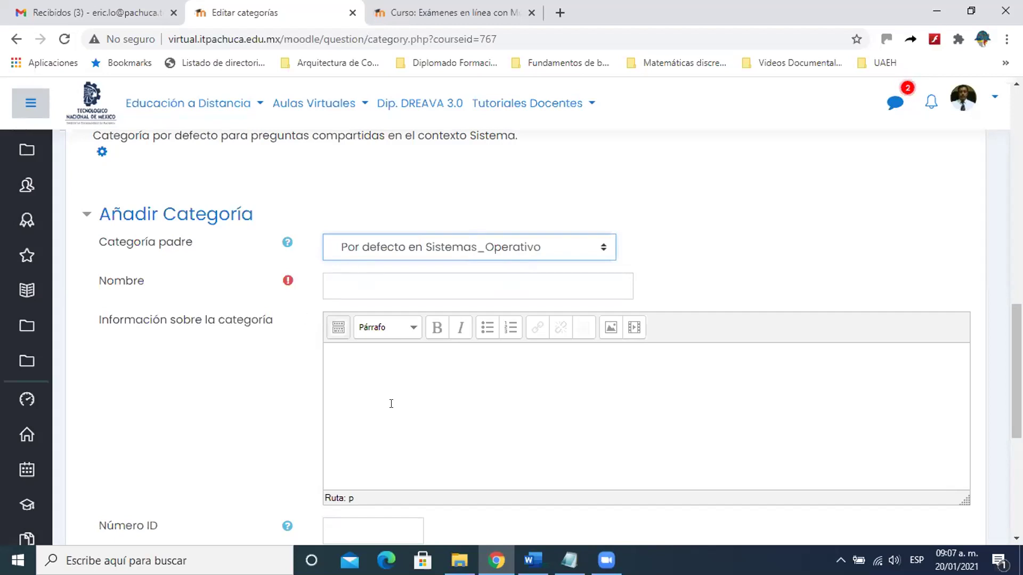
pyautogui.click(378, 281)
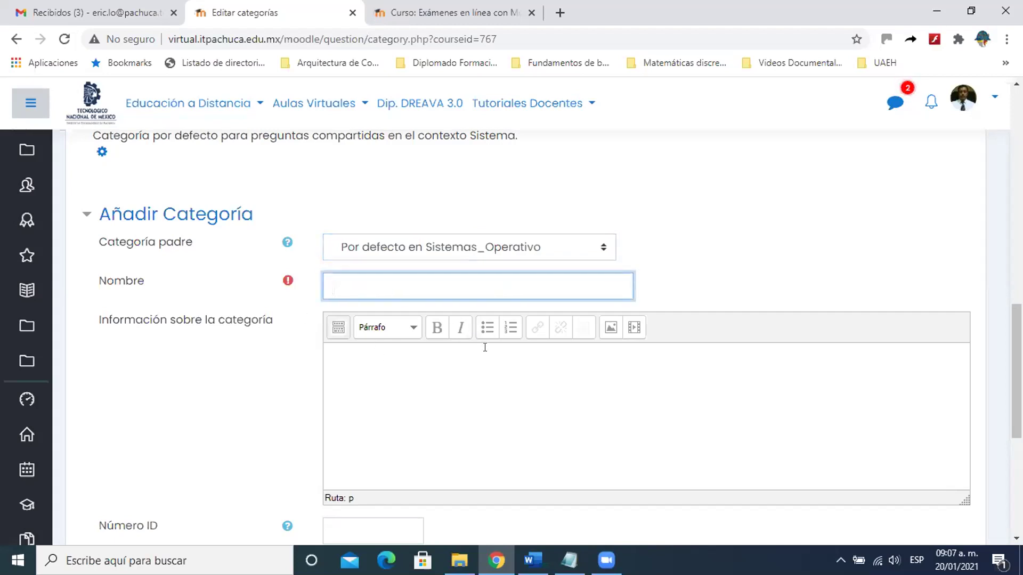
pyautogui.write('Banco de preguntas del Tema 1')
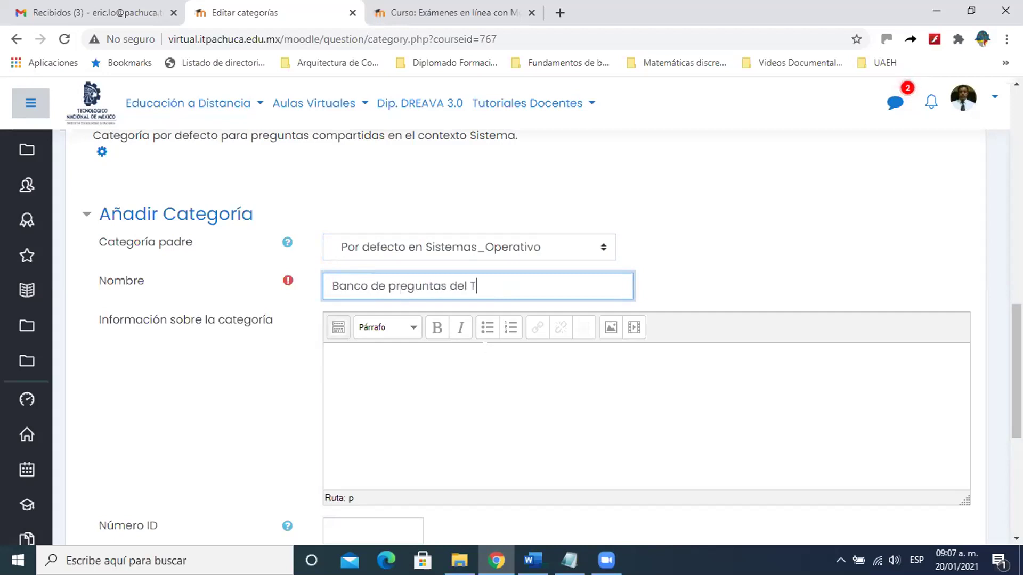
# Step: Try the topic numbers 2, 3, 5 and 6 at the end of the new category's name
pyautogui.press('BackSpace')
pyautogui.write('2')
pyautogui.press('BackSpace')
pyautogui.write('3')
pyautogui.press('BackSpace')
pyautogui.write('5')
pyautogui.press('BackSpace')
pyautogui.write('6')
# Step: Try replacing the category name with "Conjunto de preguntas" and clear it again
pyautogui.hotkey('ctrl', 'a')
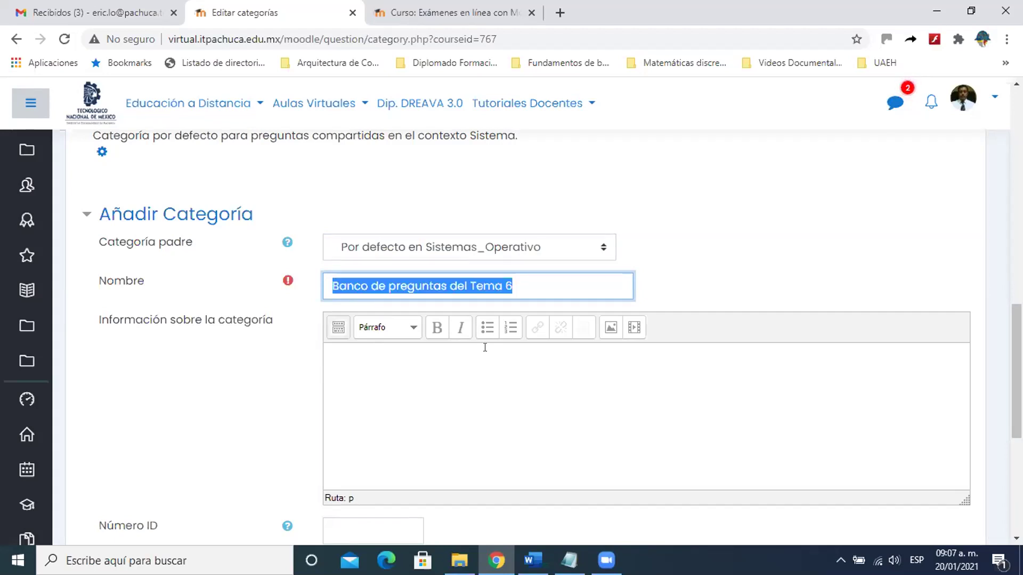
pyautogui.write('Connunto d')
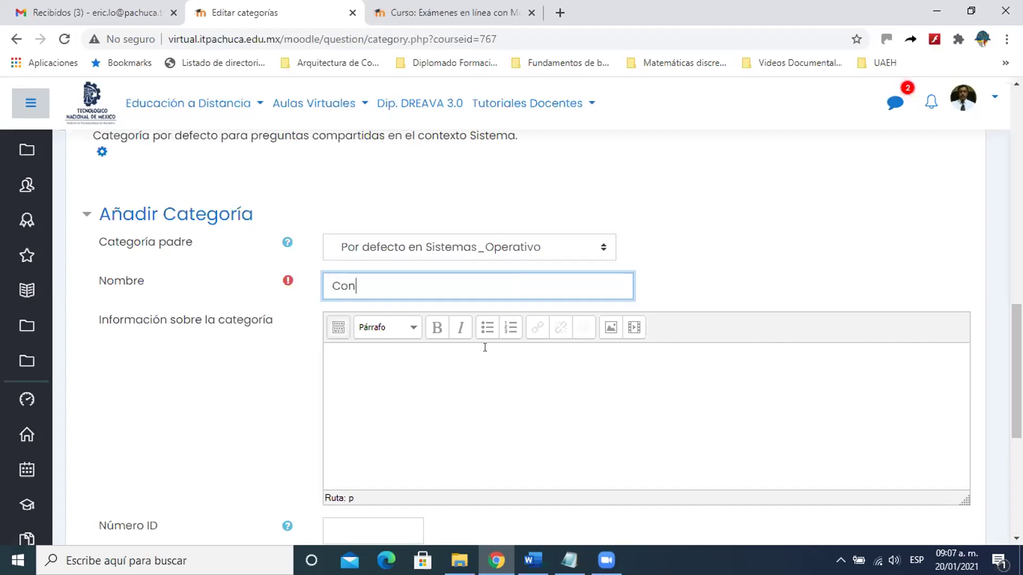
pyautogui.press('BackSpace')
pyautogui.press('BackSpace')
pyautogui.press('BackSpace')
pyautogui.press('BackSpace')
pyautogui.press('BackSpace')
pyautogui.press('BackSpace')
pyautogui.press('BackSpace')
pyautogui.write('junto de pregu')
pyautogui.write('ntas')
pyautogui.press('BackSpace')
pyautogui.press('BackSpace')
pyautogui.press('BackSpace')
pyautogui.press('BackSpace')
pyautogui.press('BackSpace')
pyautogui.press('BackSpace')
pyautogui.press('BackSpace')
pyautogui.press('BackSpace')
pyautogui.press('BackSpace')
pyautogui.press('BackSpace')
pyautogui.press('BackSpace')
pyautogui.press('BackSpace')
pyautogui.press('BackSpace')
pyautogui.press('BackSpace')
pyautogui.press('BackSpace')
pyautogui.press('BackSpace')
pyautogui.press('BackSpace')
pyautogui.press('BackSpace')
pyautogui.press('BackSpace')
pyautogui.press('BackSpace')
# Step: Name the new category "Banco de preguntas del Tema 1"
pyautogui.write('Banco de preguntas del Tema')
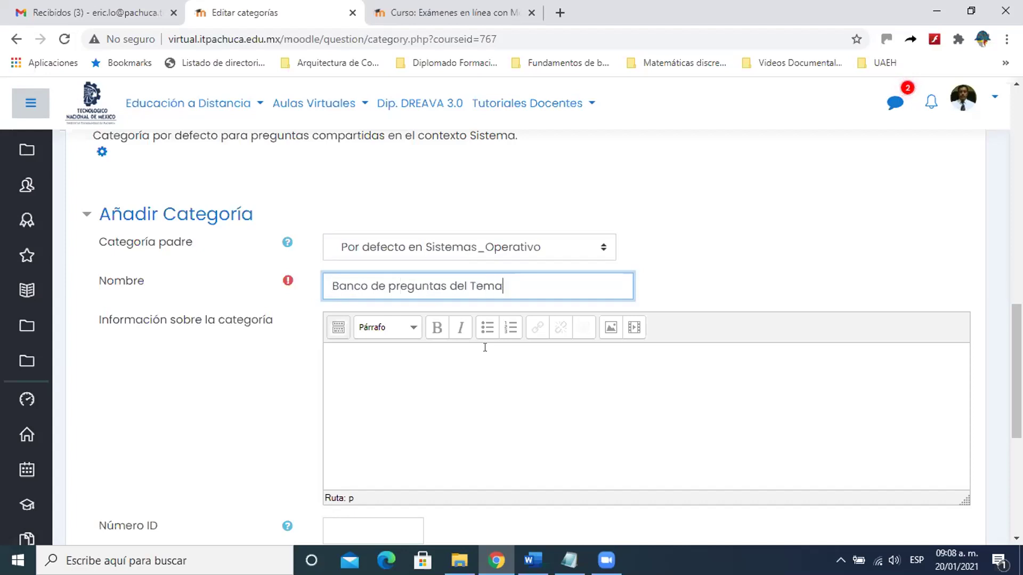
pyautogui.write(' 1')
# Step: Describe it as "En este espacio se encuentran todas la preguntas del Tema 1 de la asignatura de Fundamentos de Bases de Datos" and add the category
pyautogui.click(436, 360)
pyautogui.click(338, 328)
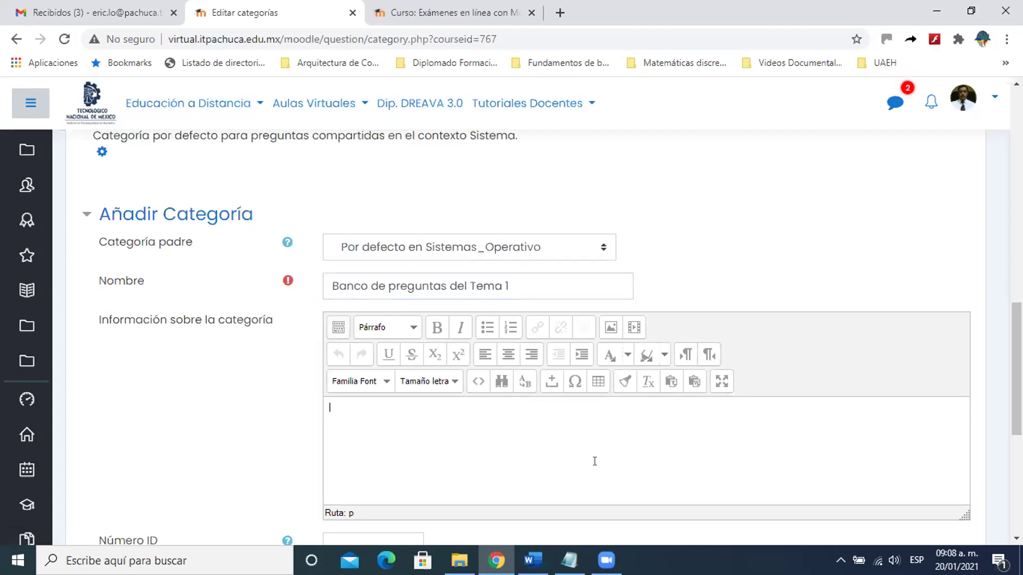
pyautogui.write('En este espacio se encuentran to')
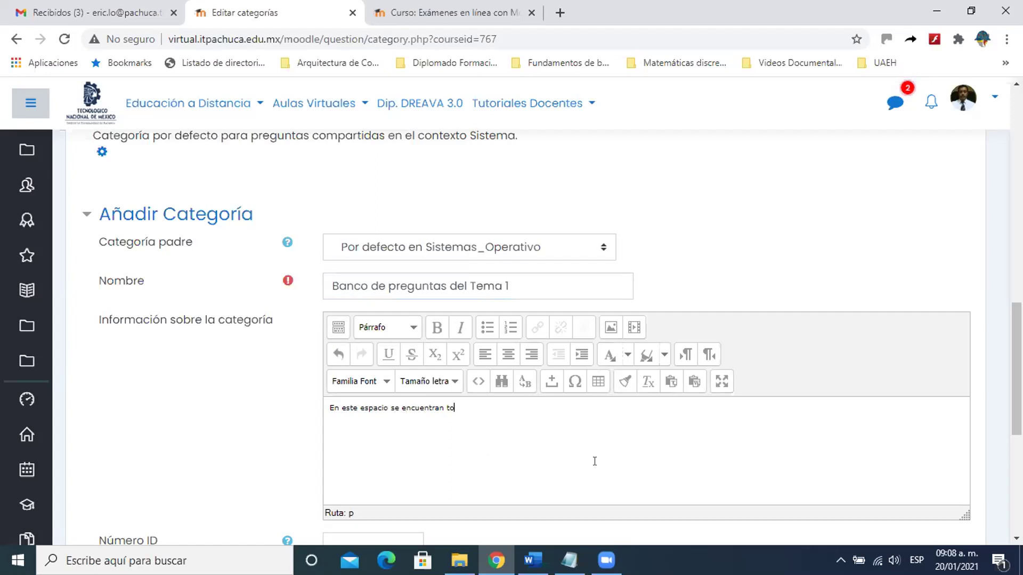
pyautogui.write('das la preguntas del Tema 1 de la')
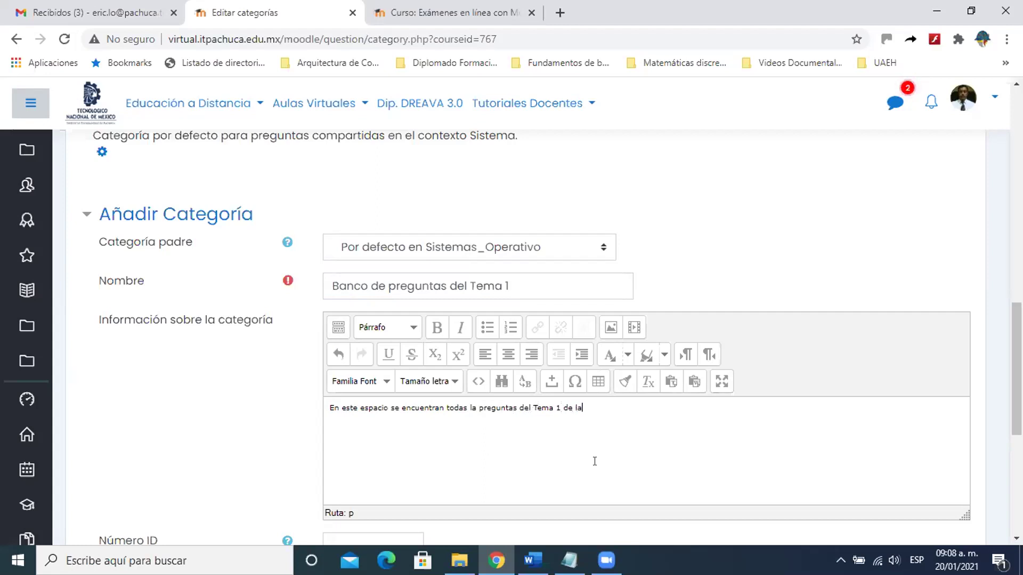
pyautogui.write(' asignatura de Fundamentos de Bas')
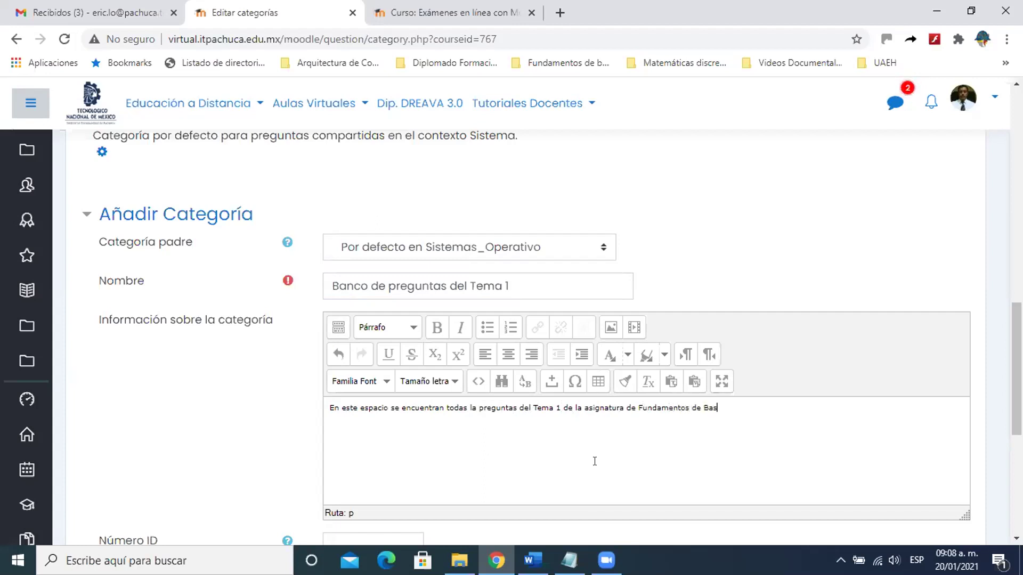
pyautogui.write('es de Datos')
pyautogui.scroll(-1, 595, 461)
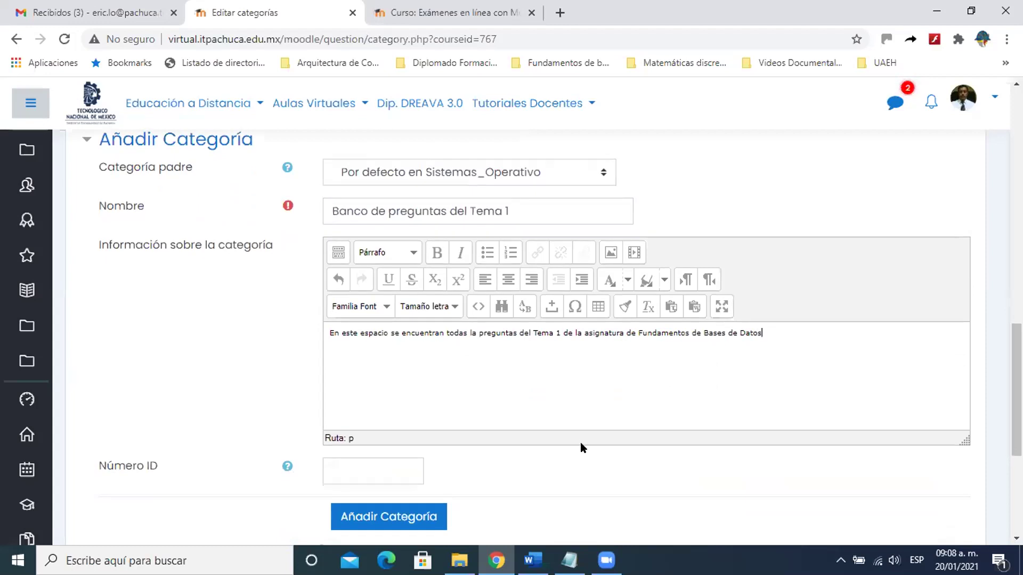
pyautogui.scroll(-1, 591, 441)
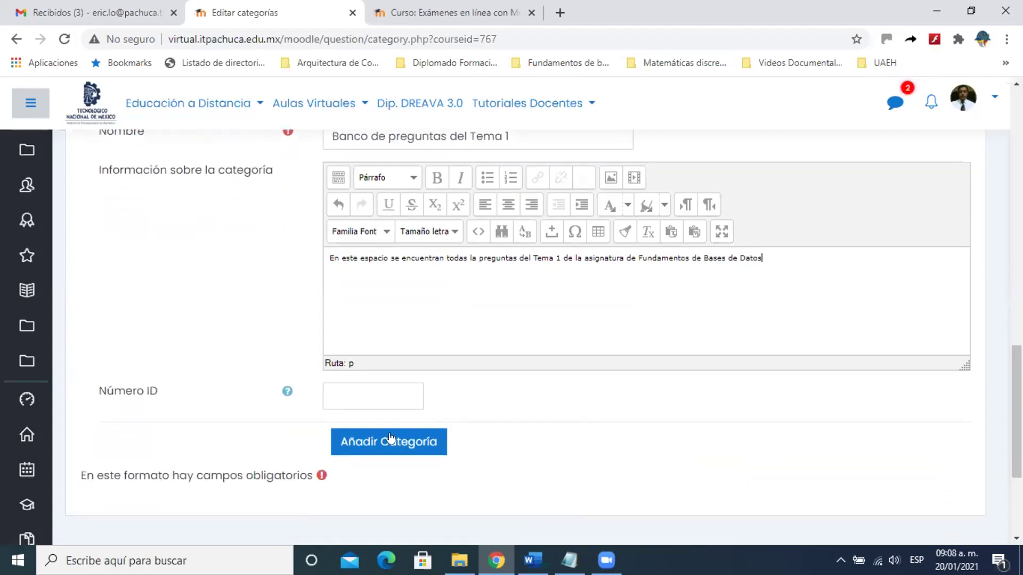
pyautogui.click(391, 442)
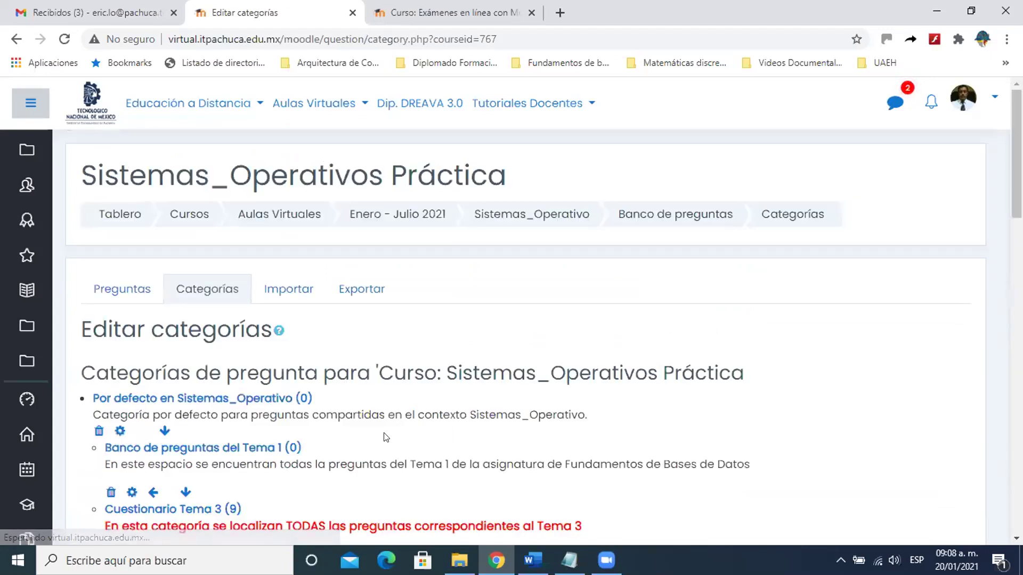
# Step: Open the "Banco de preguntas del Tema 1" category for editing and set its whole description to size 4 (14pt)
pyautogui.scroll(-1, 378, 433)
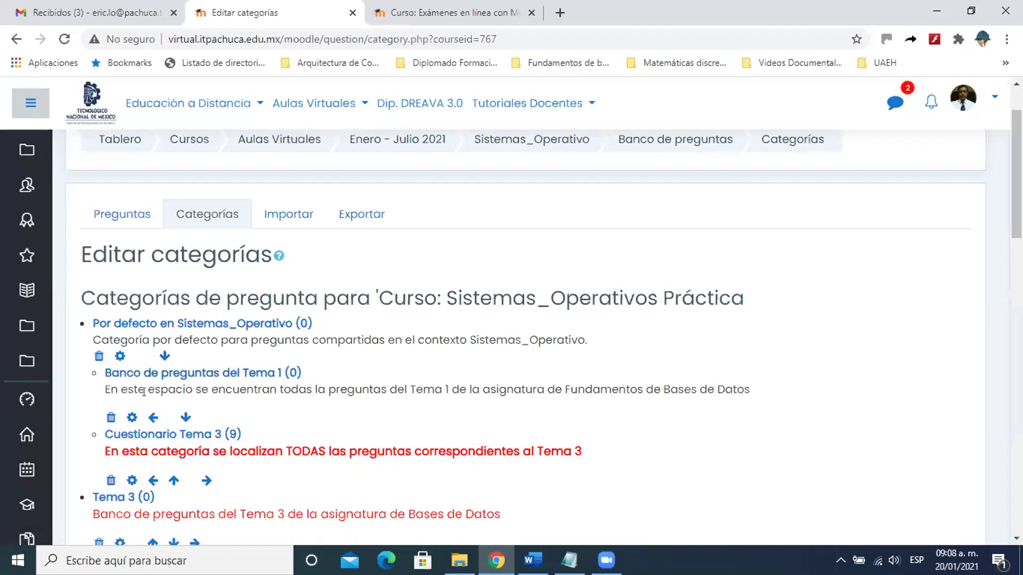
pyautogui.click(130, 417)
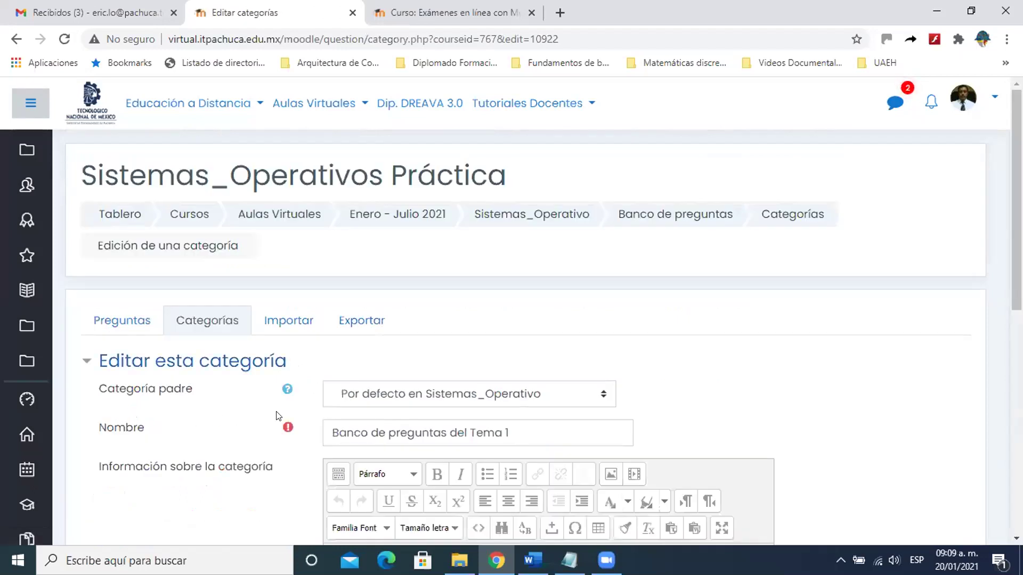
pyautogui.scroll(-4, 320, 405)
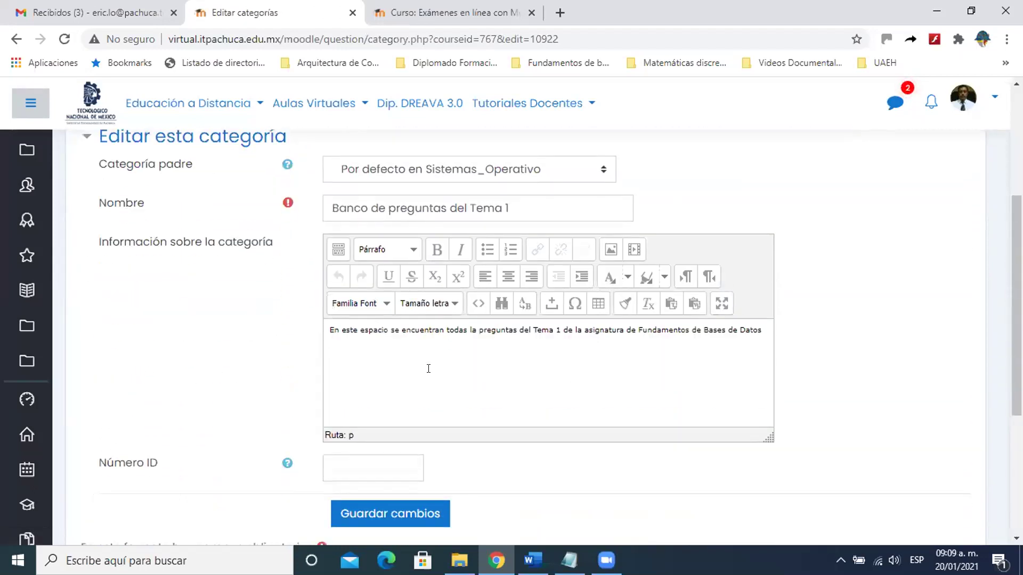
pyautogui.moveTo(769, 438); pyautogui.dragTo(808, 474)
pyautogui.moveTo(762, 330); pyautogui.dragTo(306, 326)
pyautogui.click(454, 303)
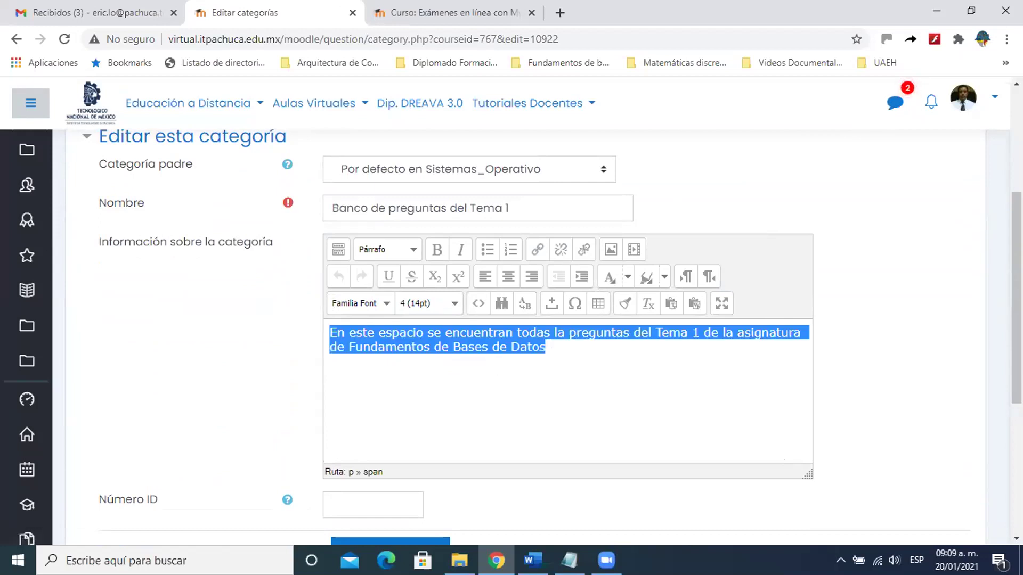
# Step: Colour the category's description text plum
pyautogui.click(627, 276)
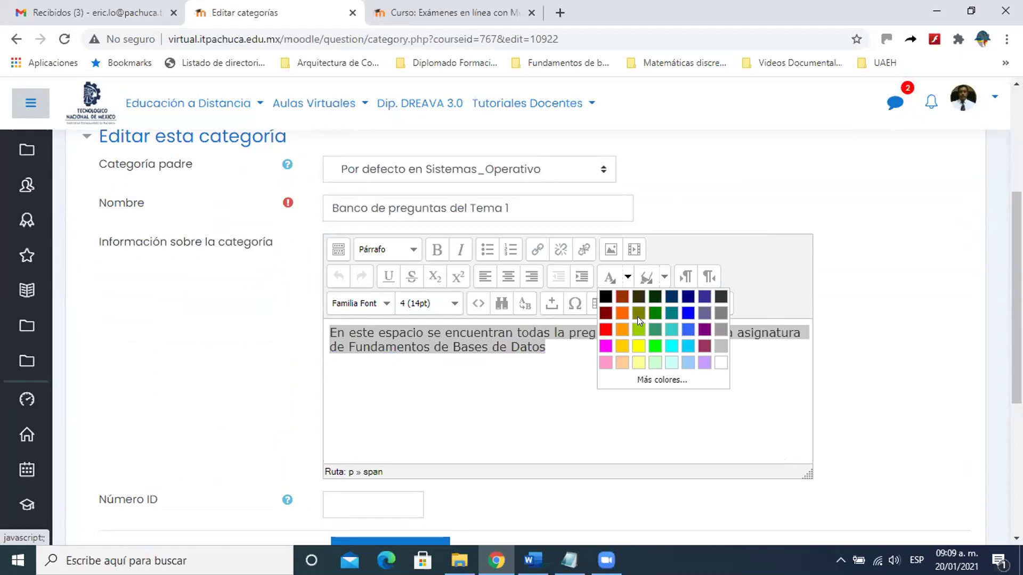
pyautogui.click(705, 346)
pyautogui.click(560, 344)
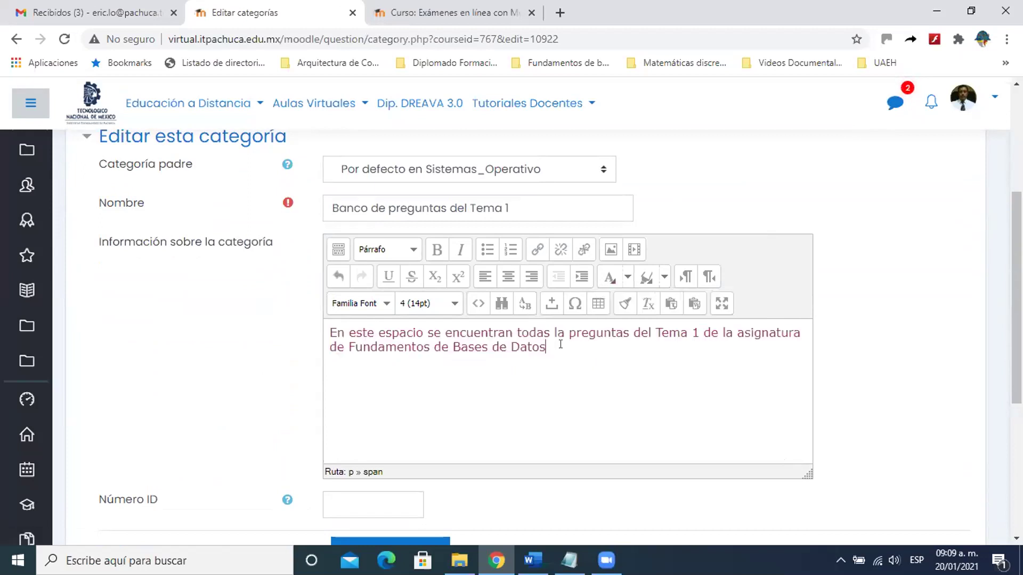
# Step: Make the entire category description bold and save the changes to the category
pyautogui.moveTo(560, 345); pyautogui.dragTo(326, 331)
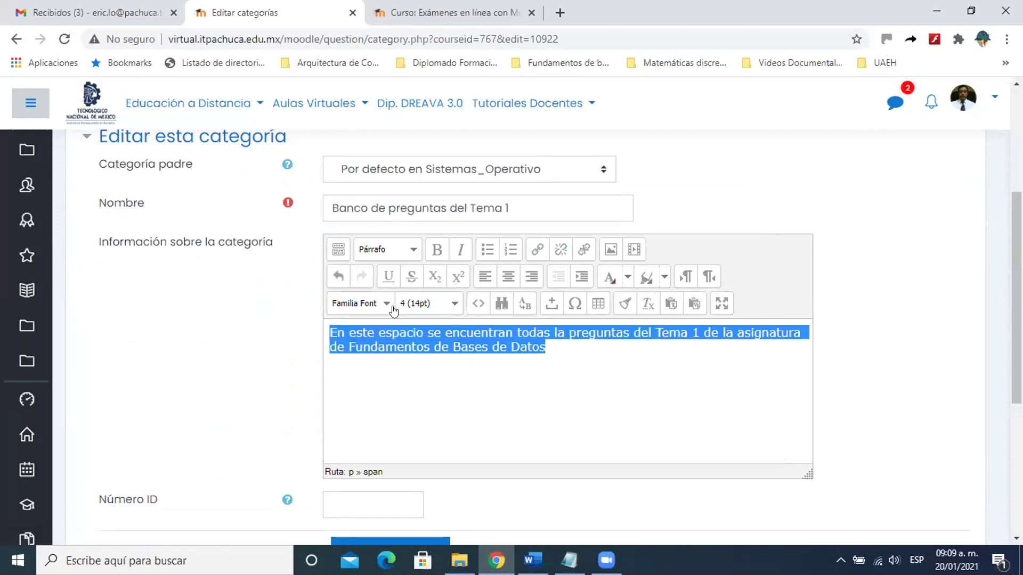
pyautogui.click(436, 249)
pyautogui.click(639, 352)
pyautogui.scroll(-4, 593, 379)
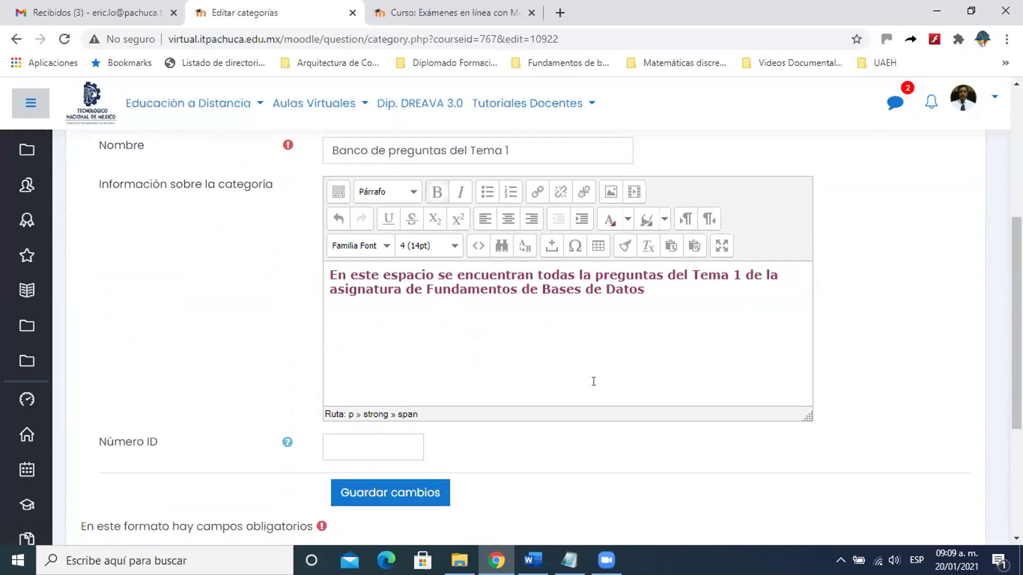
pyautogui.click(406, 328)
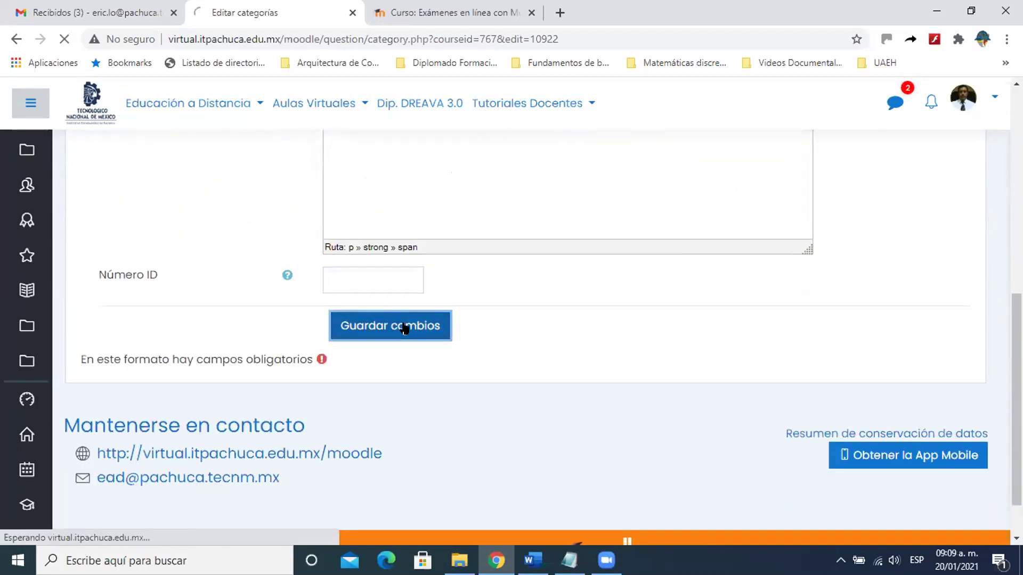
# Step: Delete the "Banco de preguntas del Tema 1" category from the course's question categories
pyautogui.scroll(-3, 406, 326)
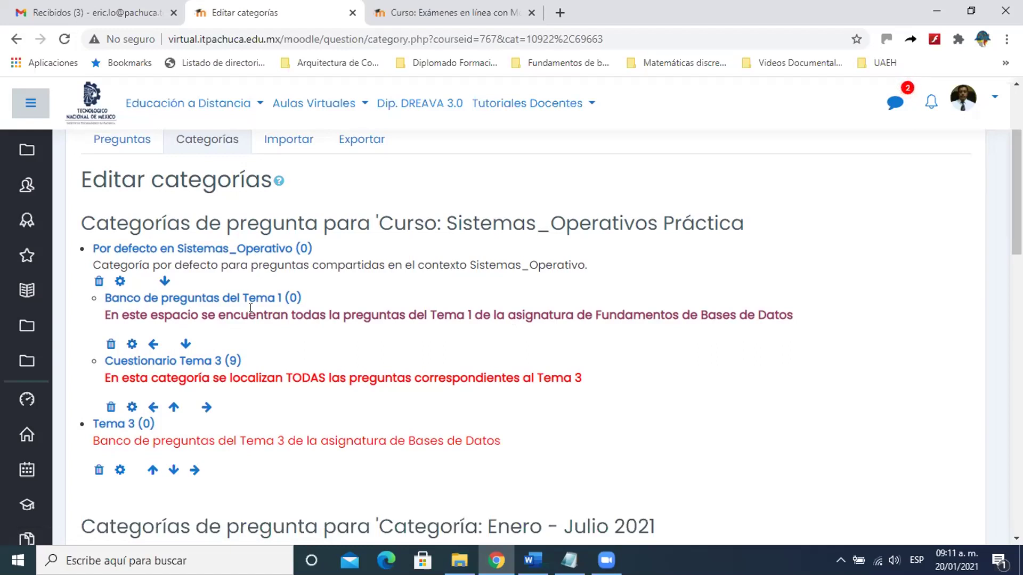
pyautogui.click(109, 345)
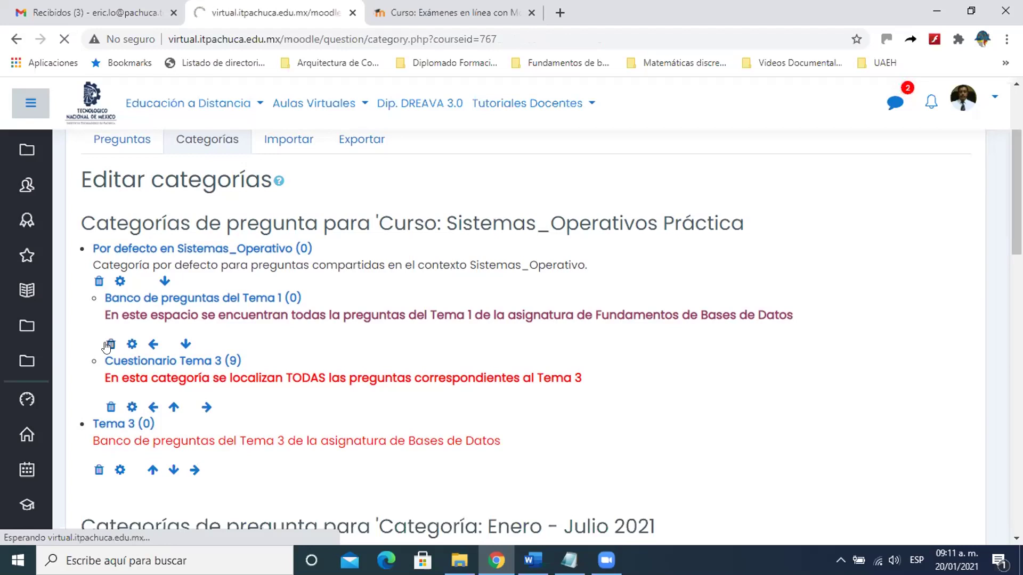
pyautogui.scroll(-4, 109, 347)
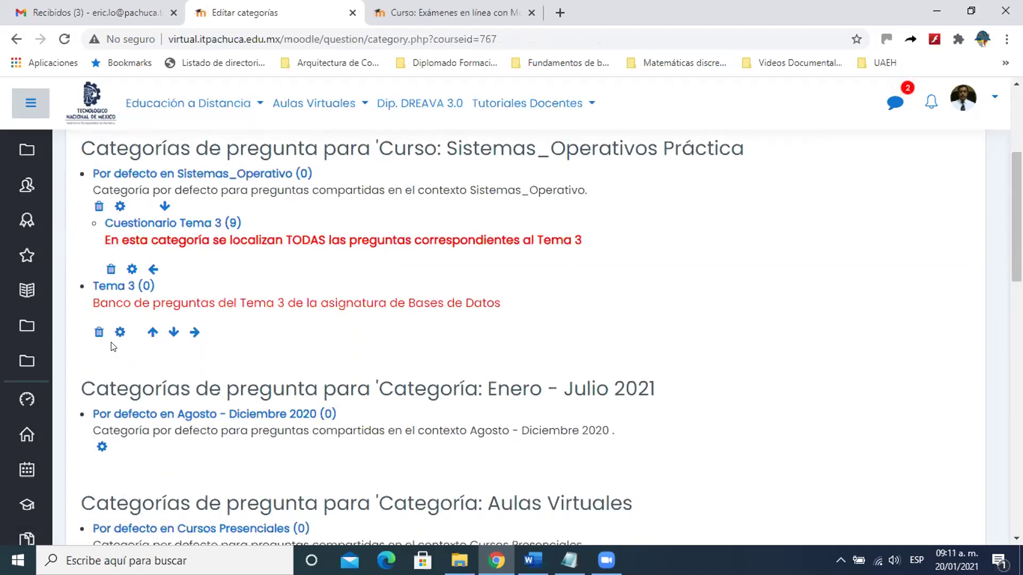
pyautogui.scroll(1, 113, 347)
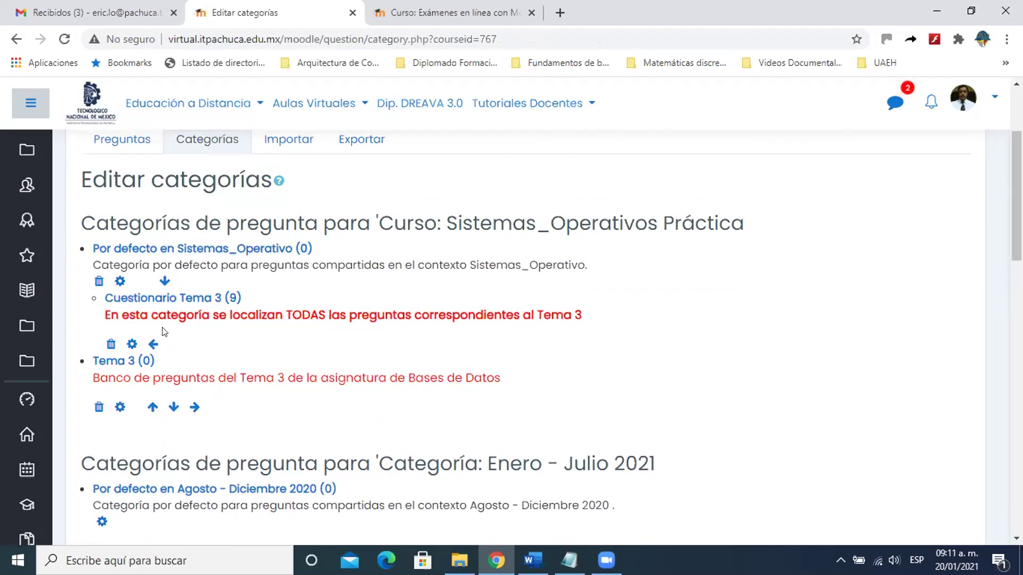
pyautogui.scroll(2, 165, 331)
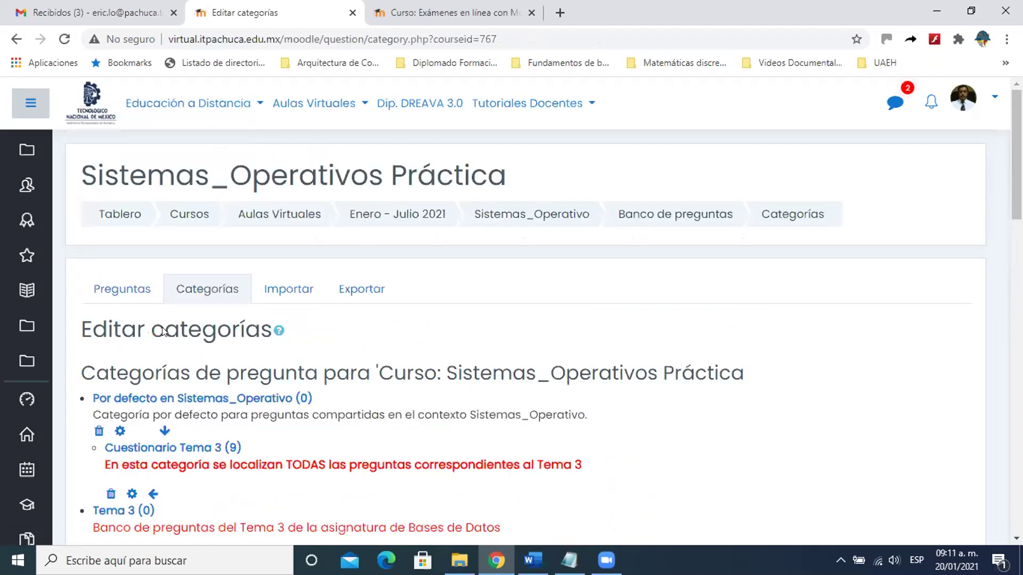
# Step: Return to the Sistemas_Operativo course, open its full administration page and look over the options through the Banco de preguntas section
pyautogui.click(550, 217)
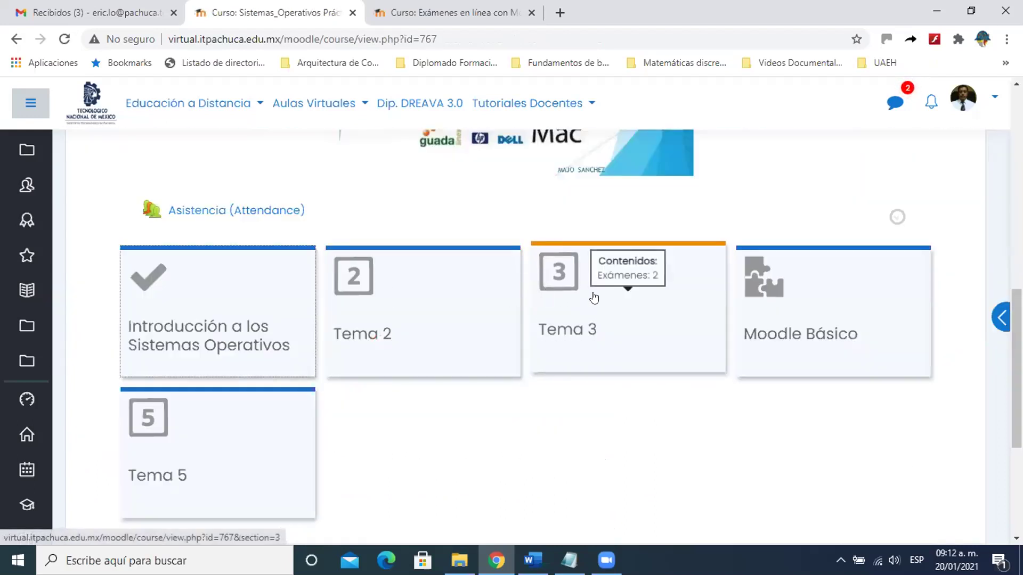
pyautogui.scroll(1, 594, 297)
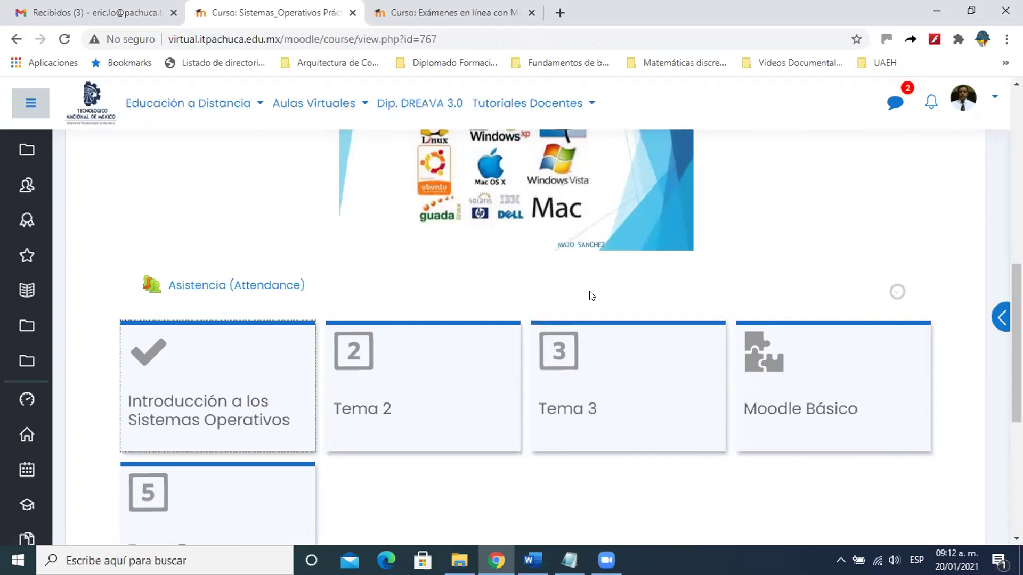
pyautogui.scroll(6, 590, 294)
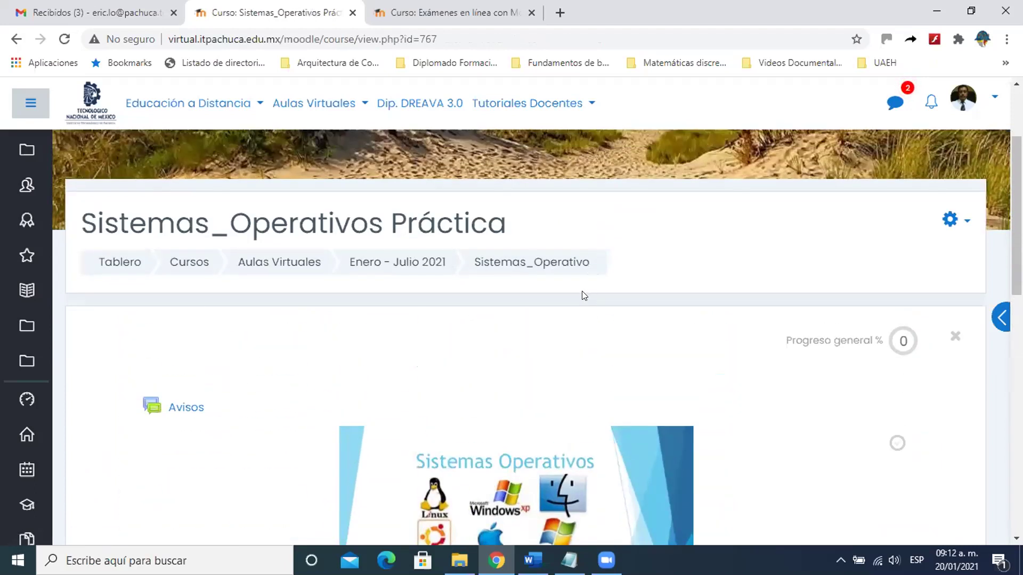
pyautogui.click(947, 222)
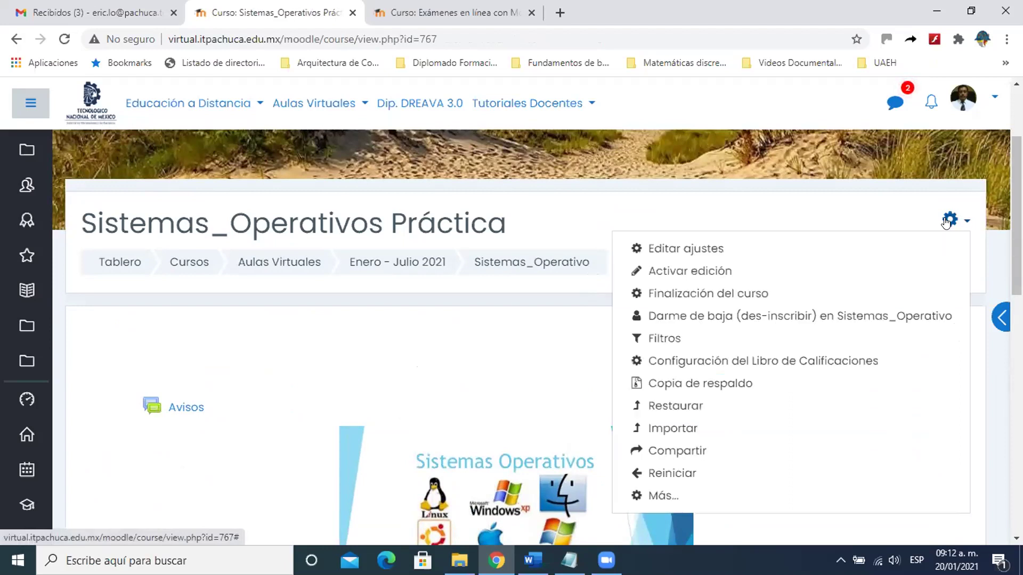
pyautogui.scroll(-1, 767, 269)
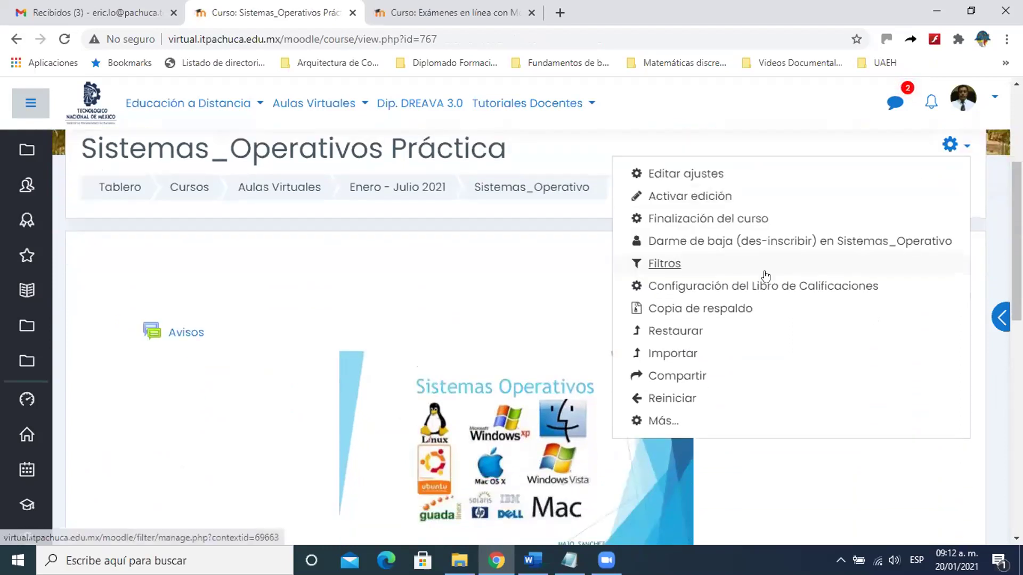
pyautogui.click(661, 420)
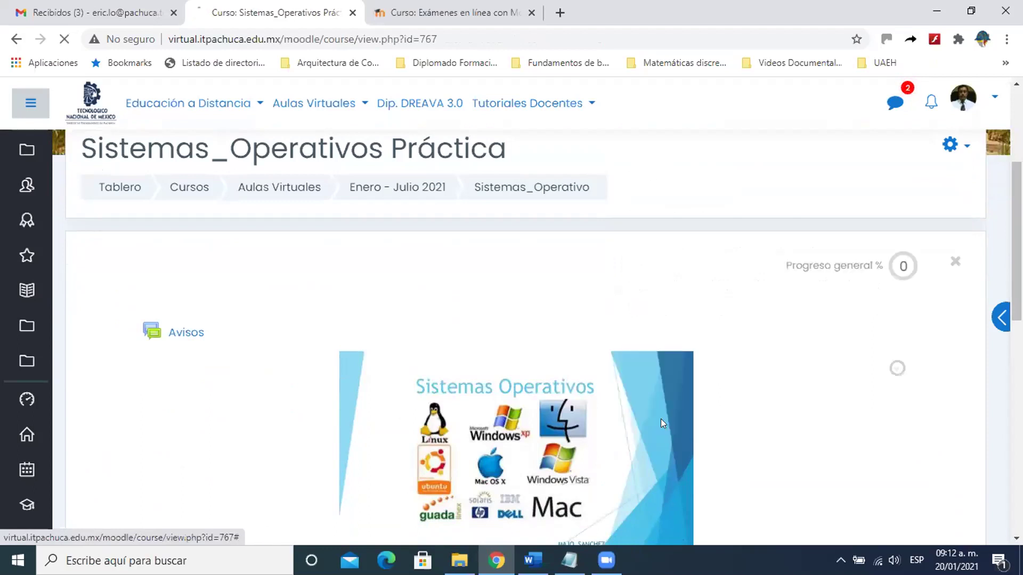
pyautogui.scroll(-5, 523, 355)
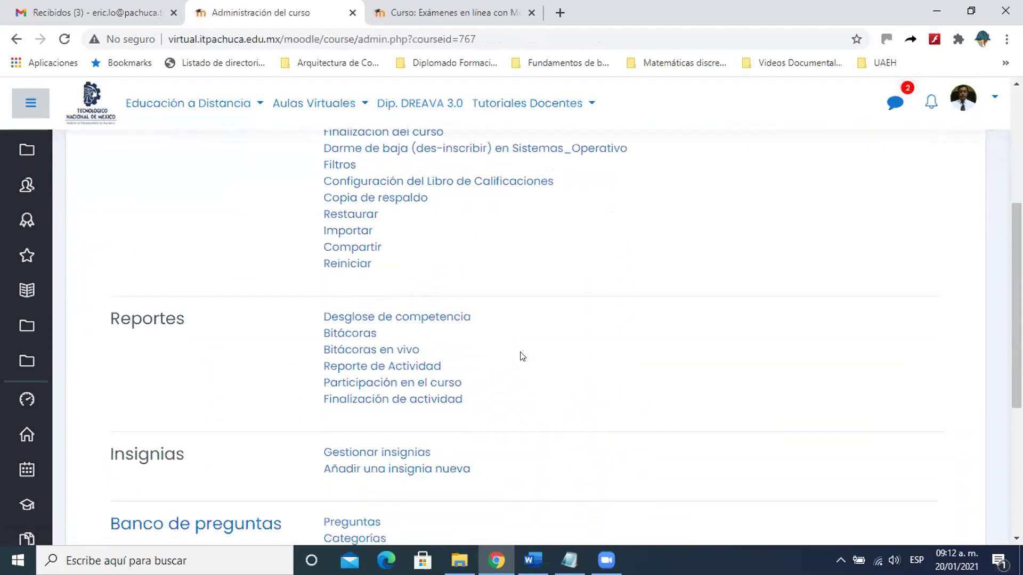
pyautogui.scroll(-3, 523, 355)
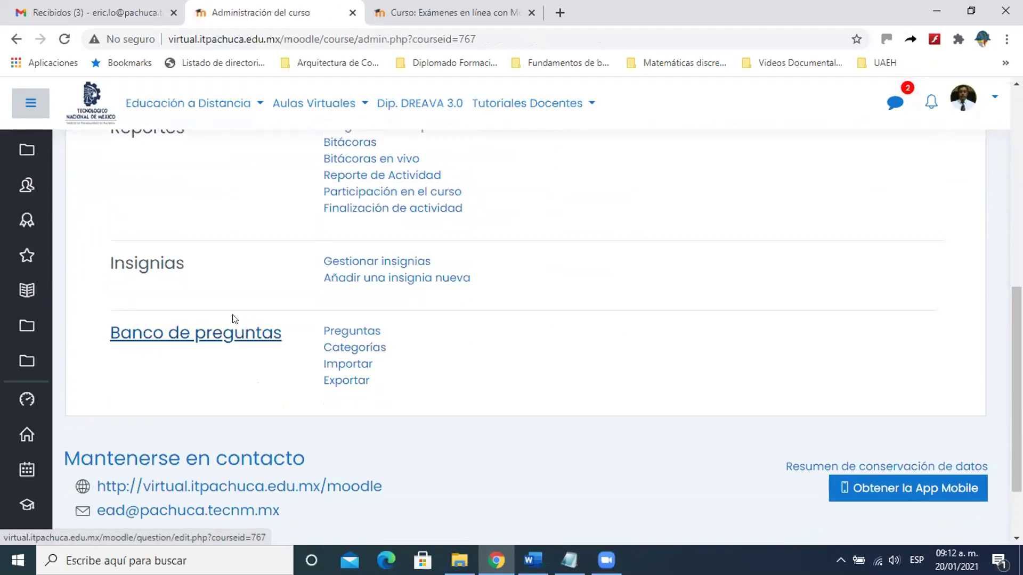
pyautogui.scroll(1, 510, 358)
pyautogui.scroll(6, 511, 358)
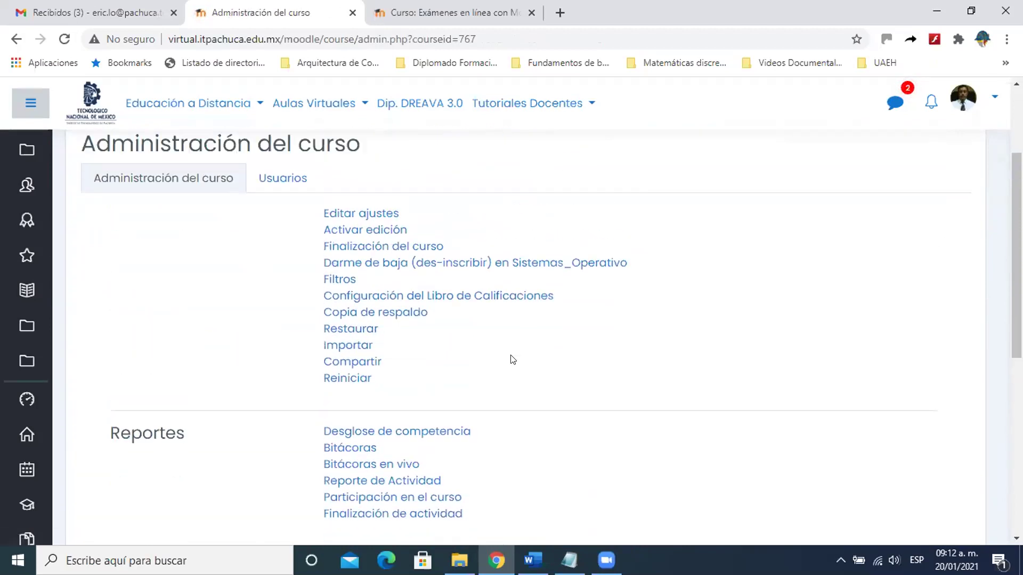
# Step: Go back to the Sistemas_Operativo course page and down to its topic tiles
pyautogui.click(521, 216)
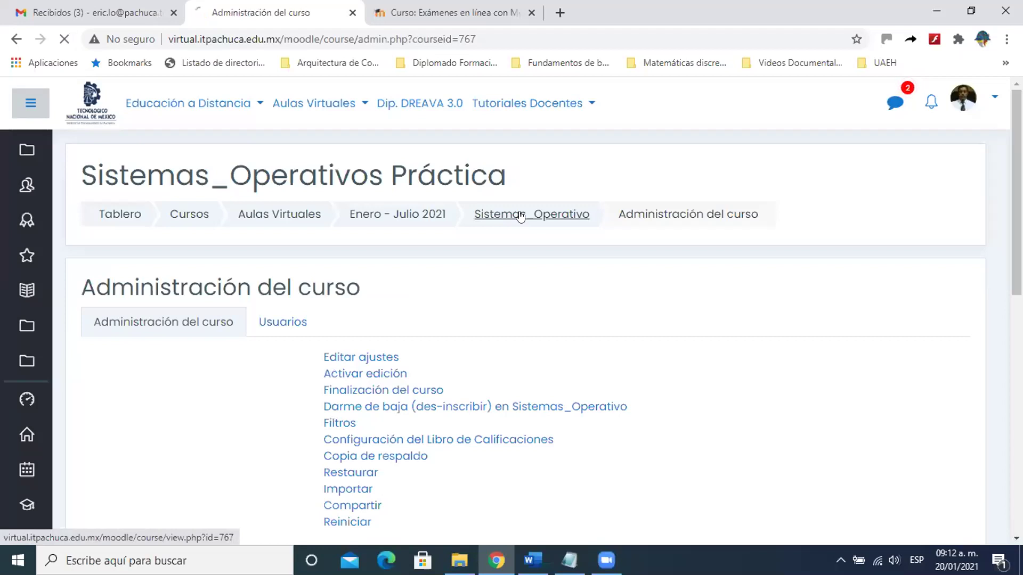
pyautogui.scroll(-10, 500, 221)
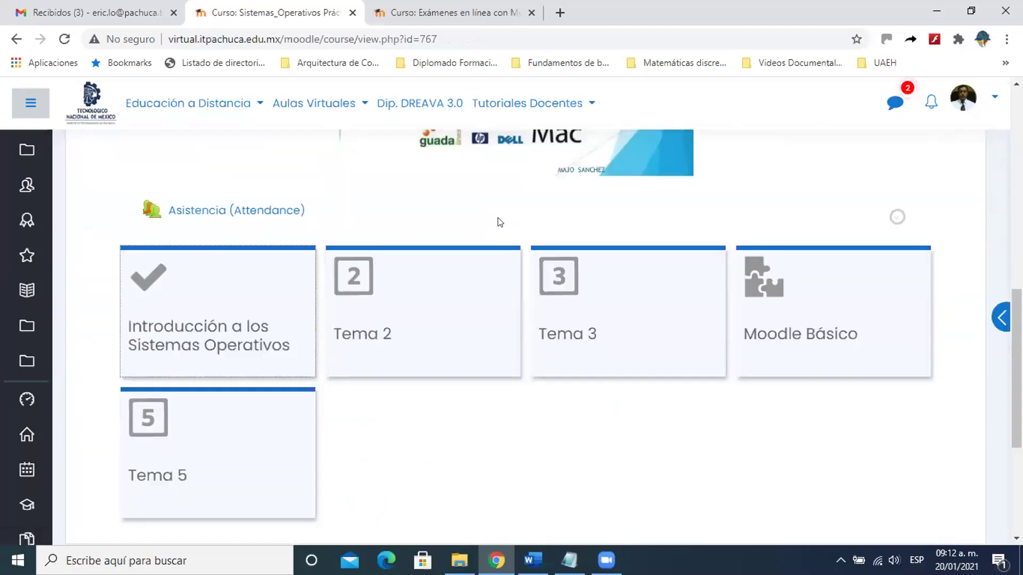
# Step: Open the Evaluación del Tema 3 exam from the Tema 3 topic and look over its description table and availability details
pyautogui.click(548, 284)
pyautogui.scroll(-1, 551, 286)
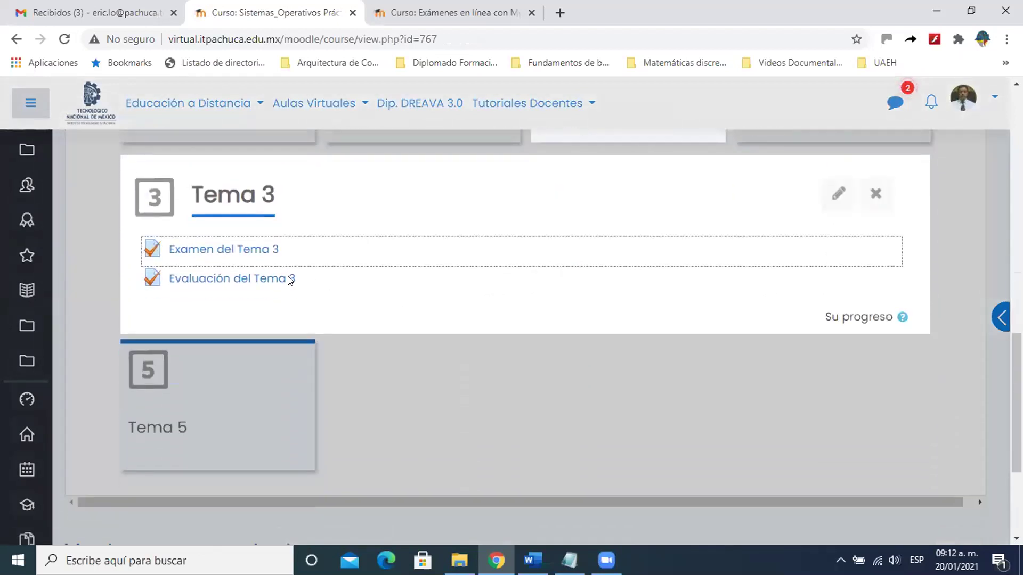
pyautogui.click(284, 275)
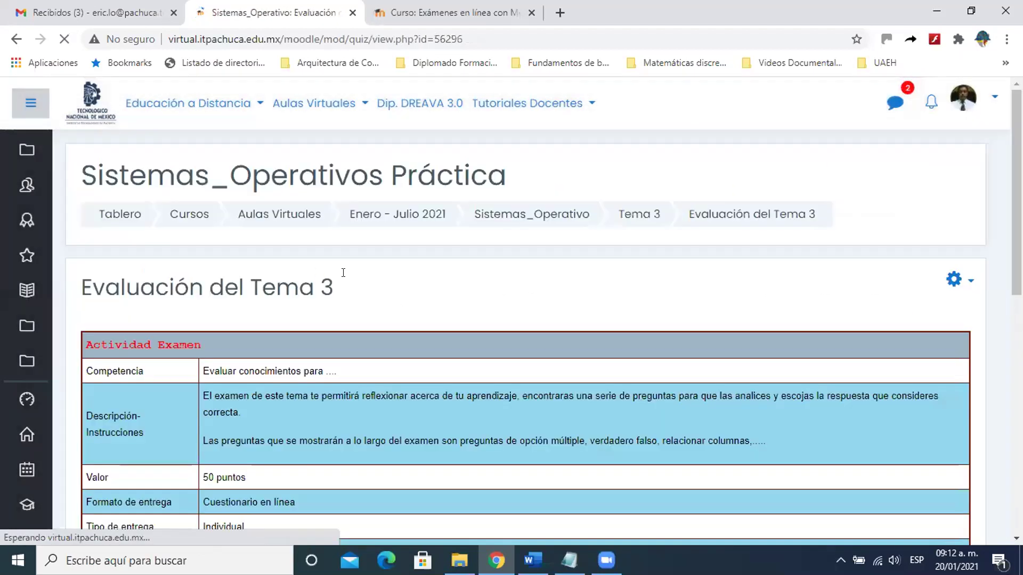
pyautogui.scroll(-5, 411, 274)
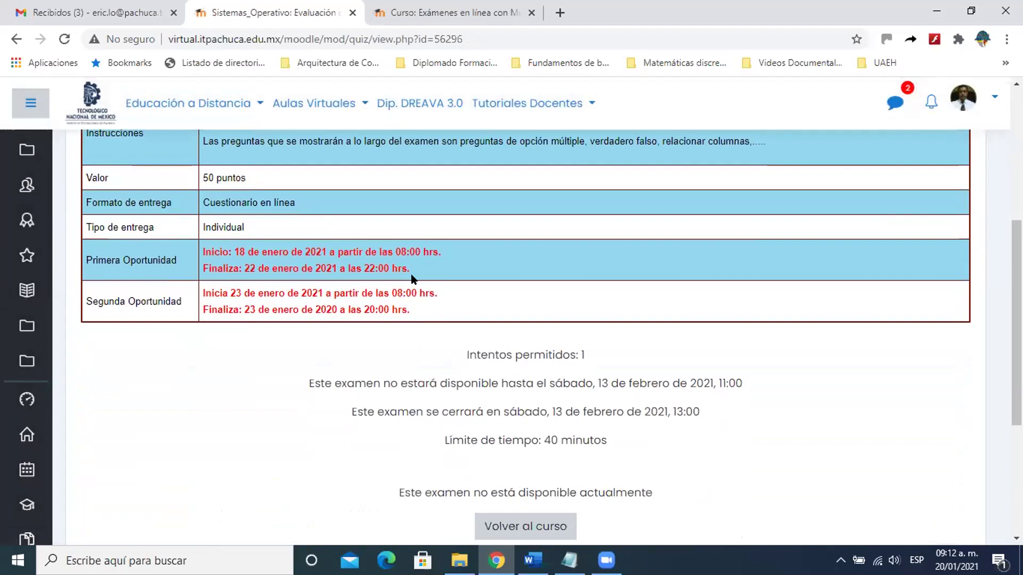
pyautogui.scroll(3, 416, 251)
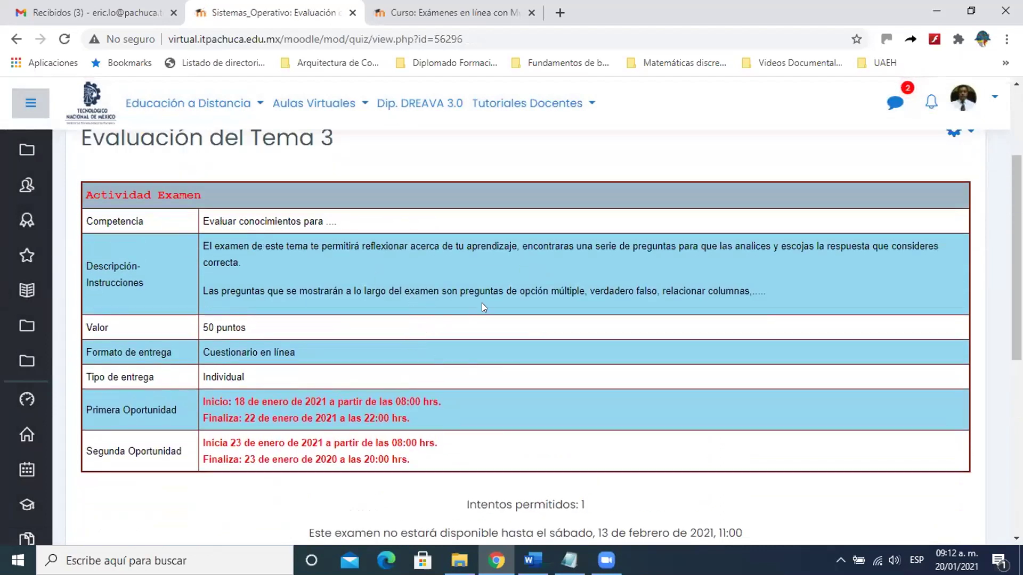
pyautogui.scroll(2, 469, 297)
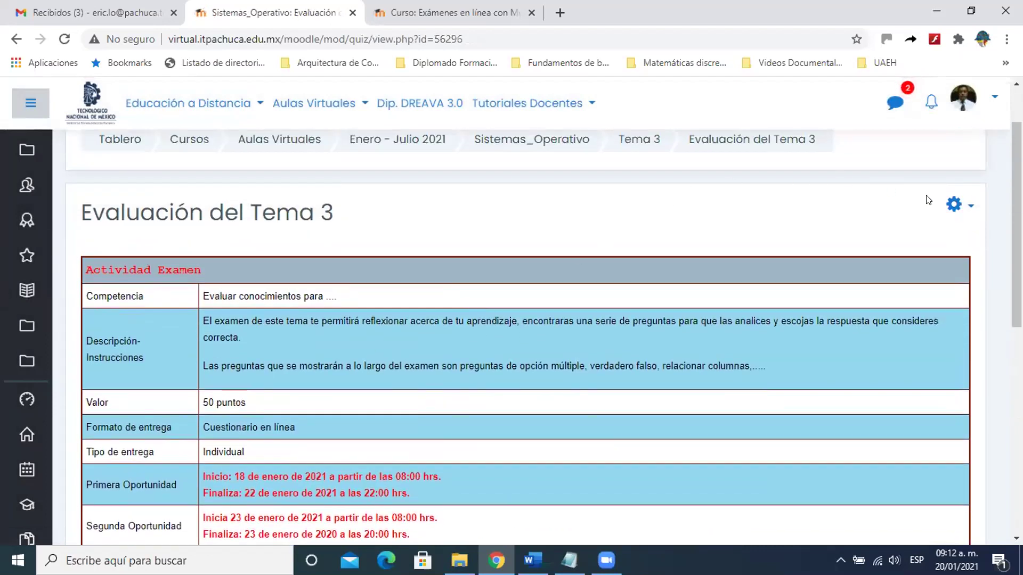
# Step: Open the Banco de preguntas from the administration options of the Evaluación del Tema 3 exam
pyautogui.click(954, 207)
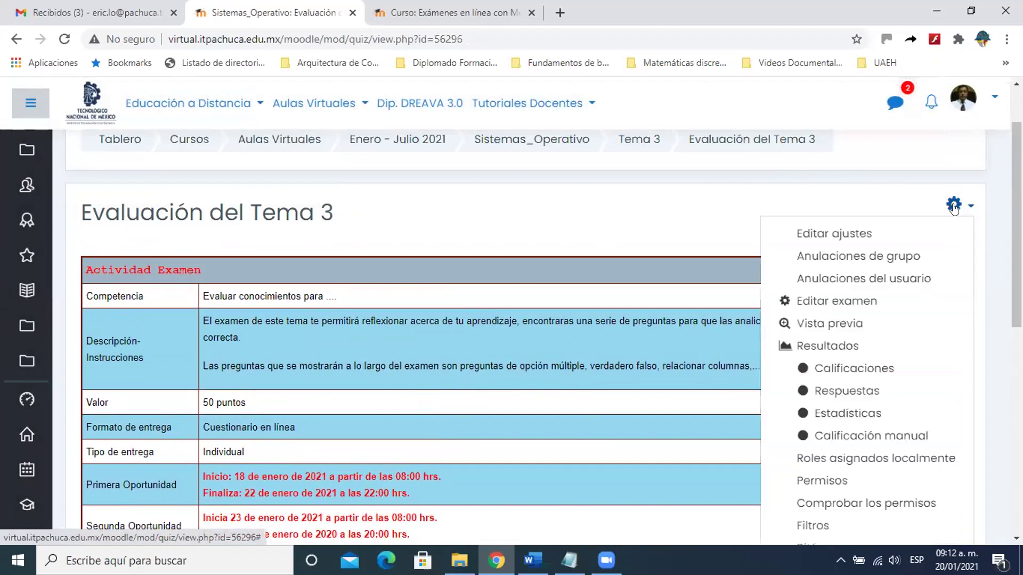
pyautogui.click(721, 214)
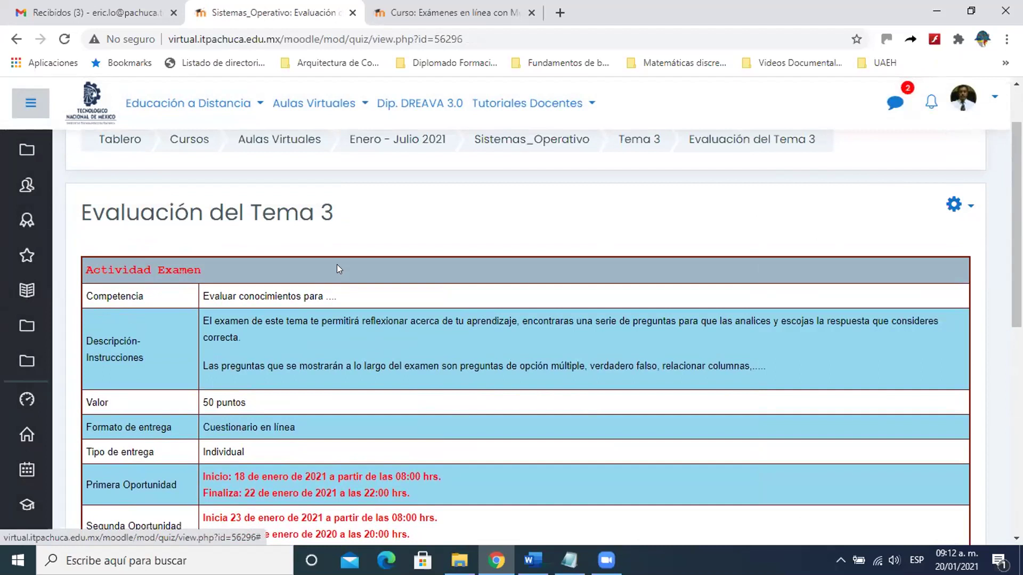
pyautogui.click(953, 209)
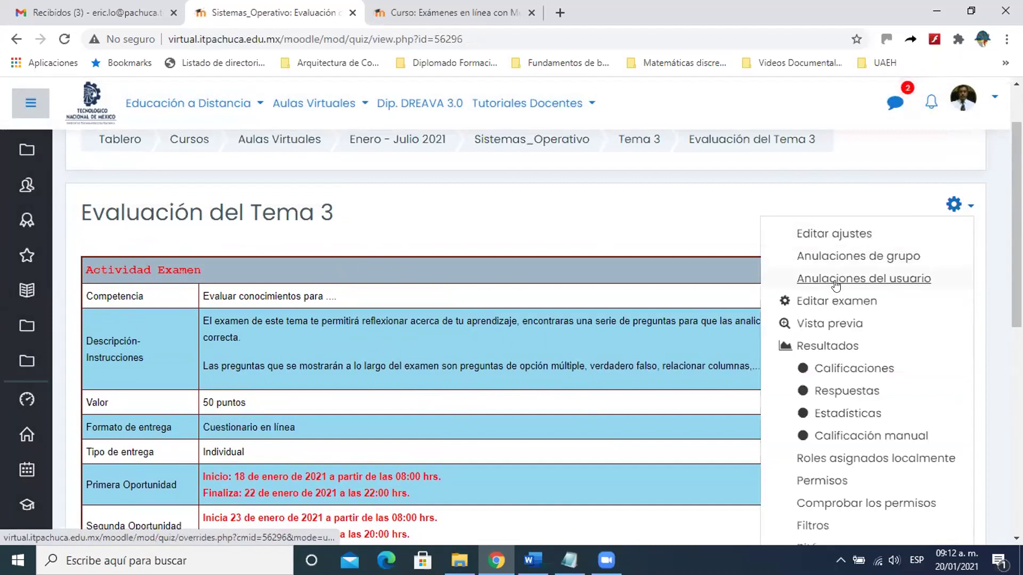
pyautogui.scroll(-4, 836, 286)
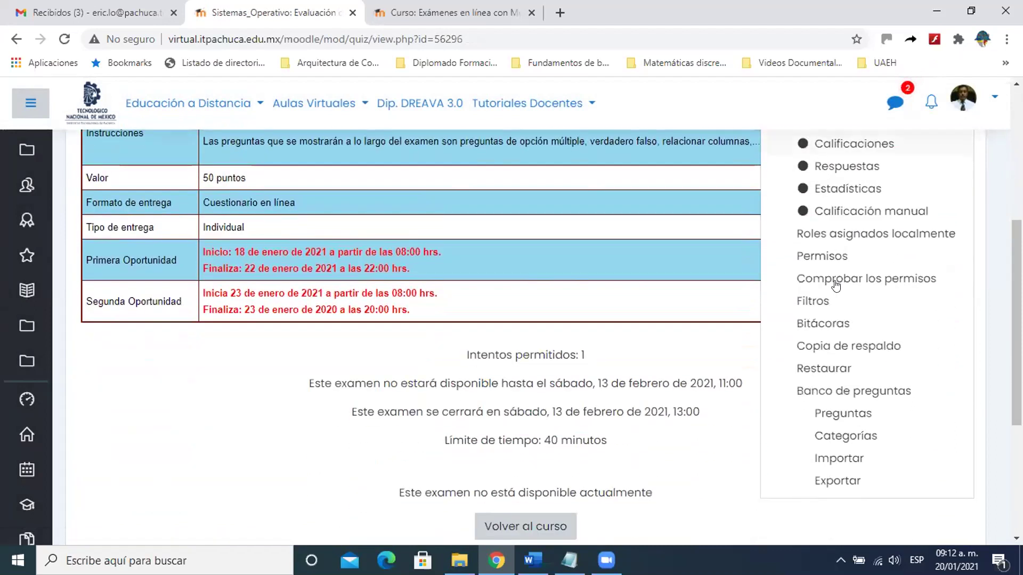
pyautogui.click(810, 393)
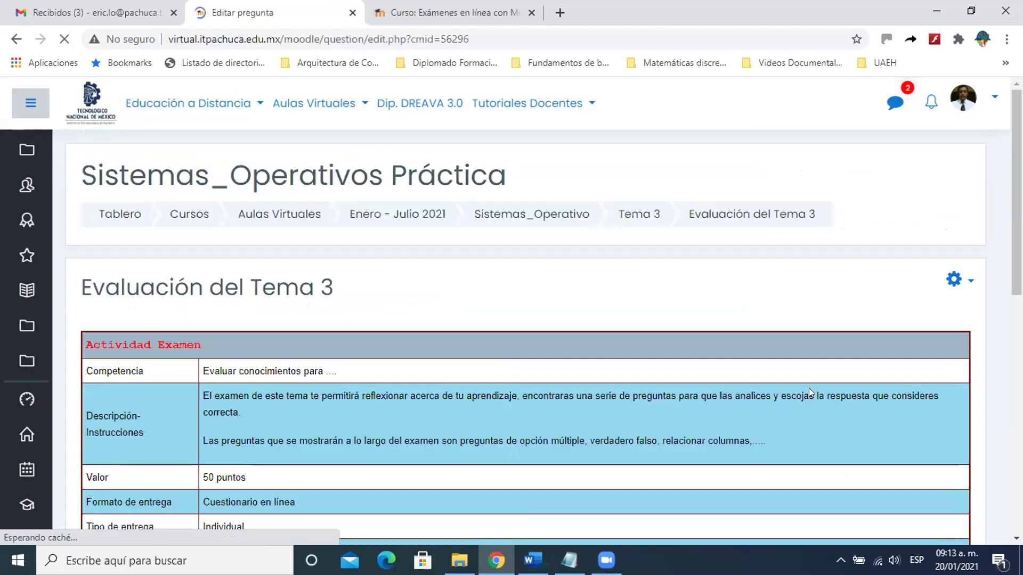
# Step: Open the question bank's Categorías page and go to its Añadir Categoría form
pyautogui.scroll(-5, 577, 335)
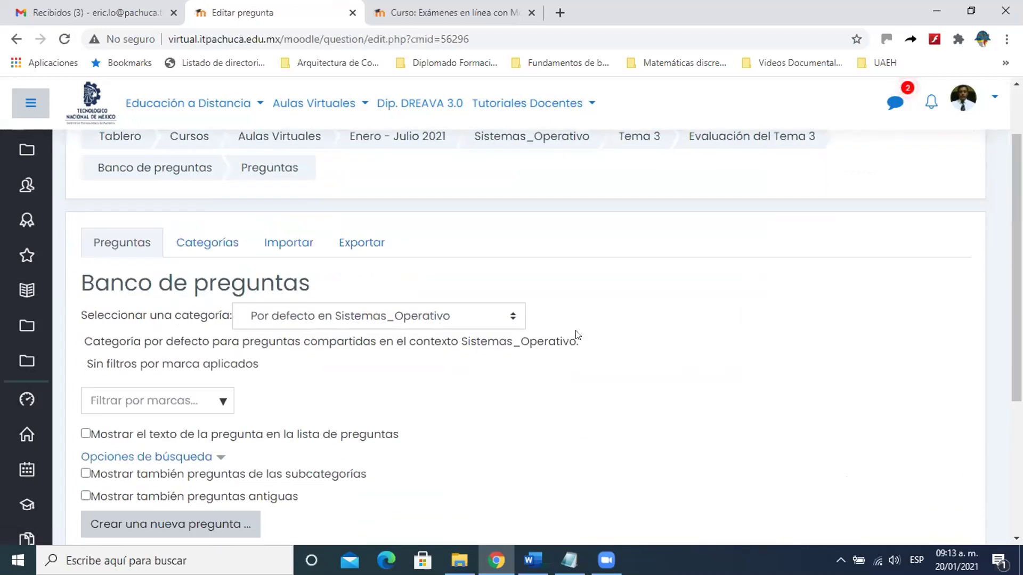
pyautogui.scroll(3, 577, 336)
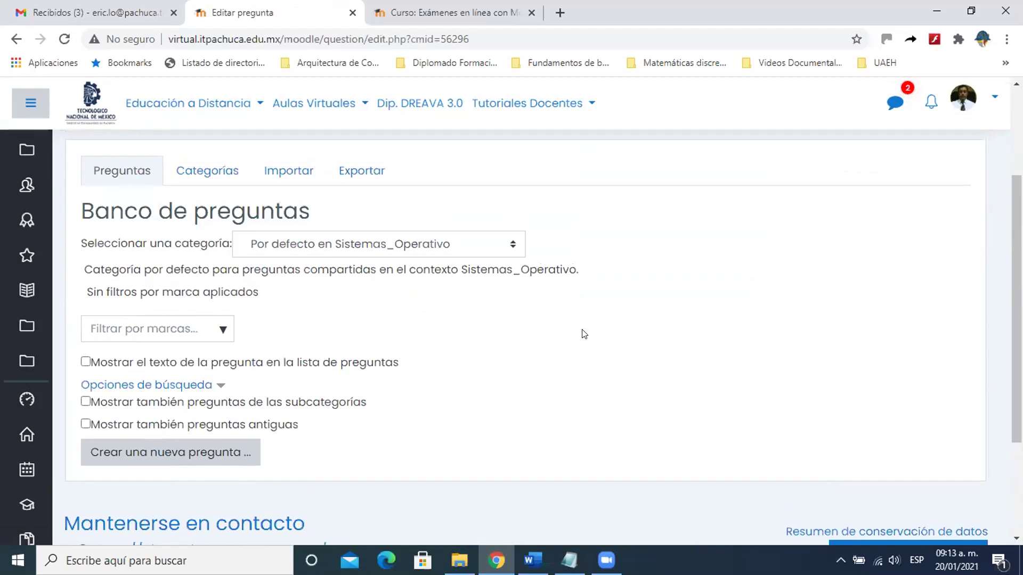
pyautogui.click(213, 173)
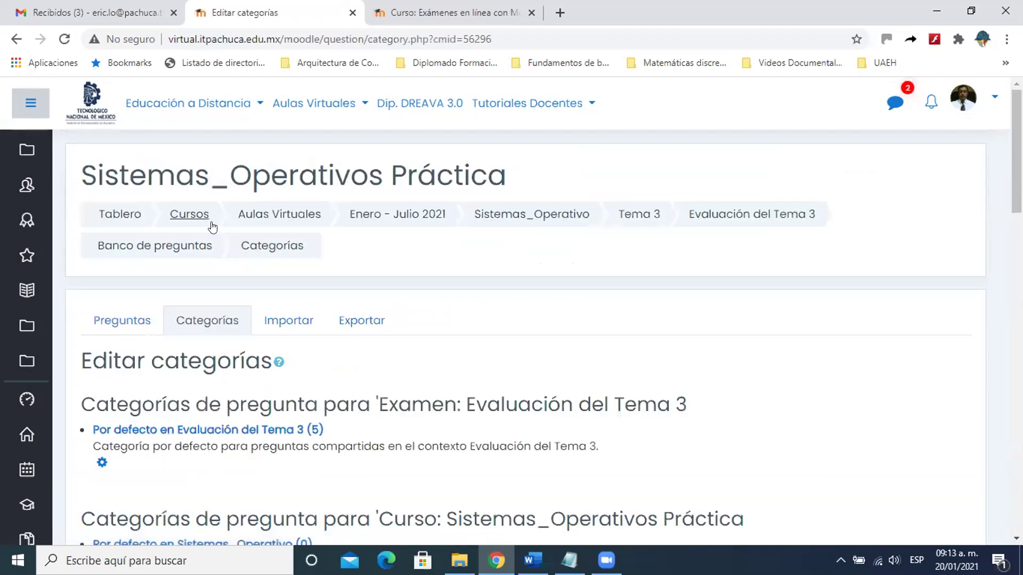
pyautogui.scroll(-10, 212, 227)
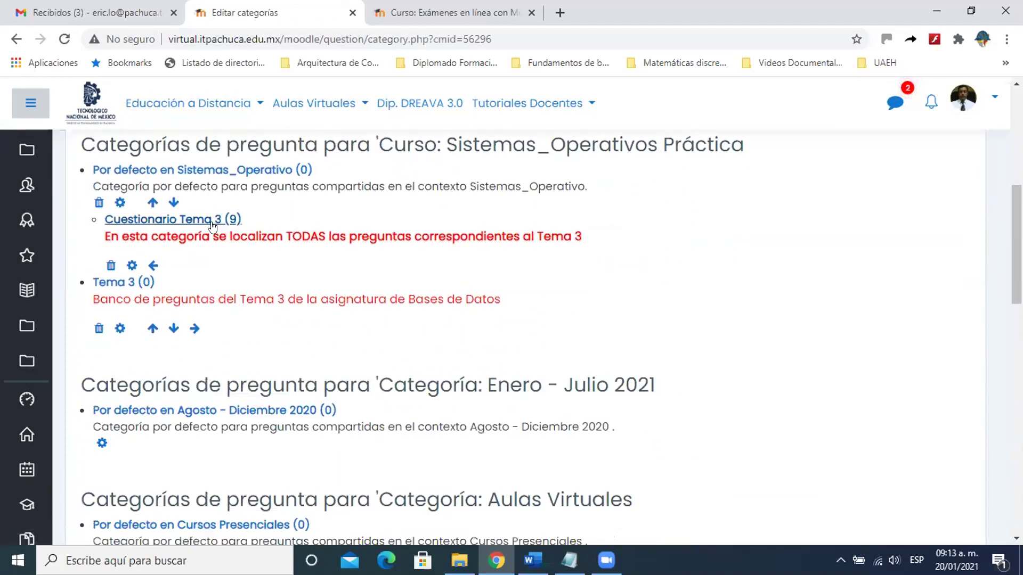
pyautogui.scroll(-10, 213, 227)
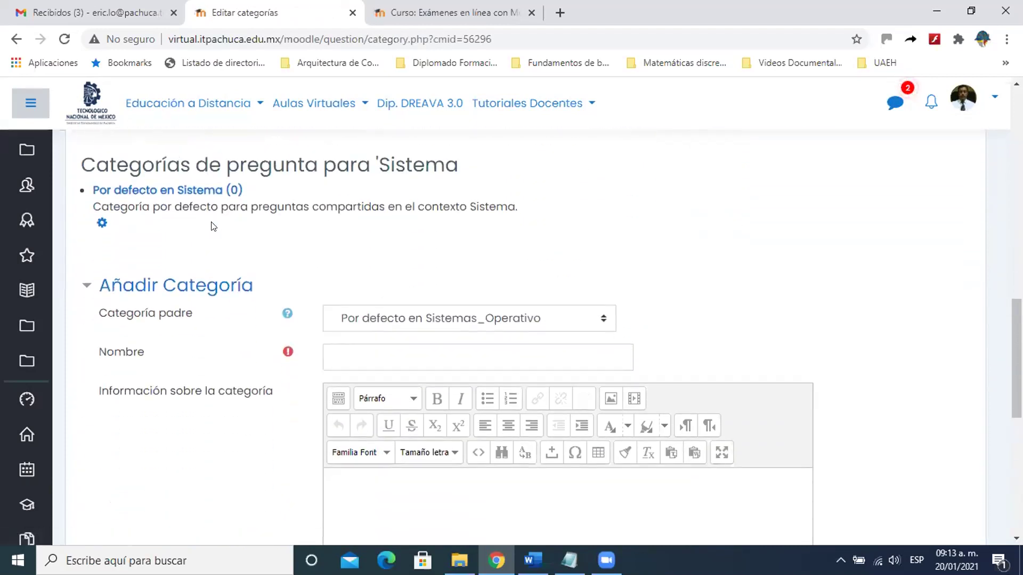
# Step: Choose "Por defecto en Sistemas_Operativo" as the parent category and name the new category "Banco de preguntas del Tema 1"
pyautogui.click(360, 209)
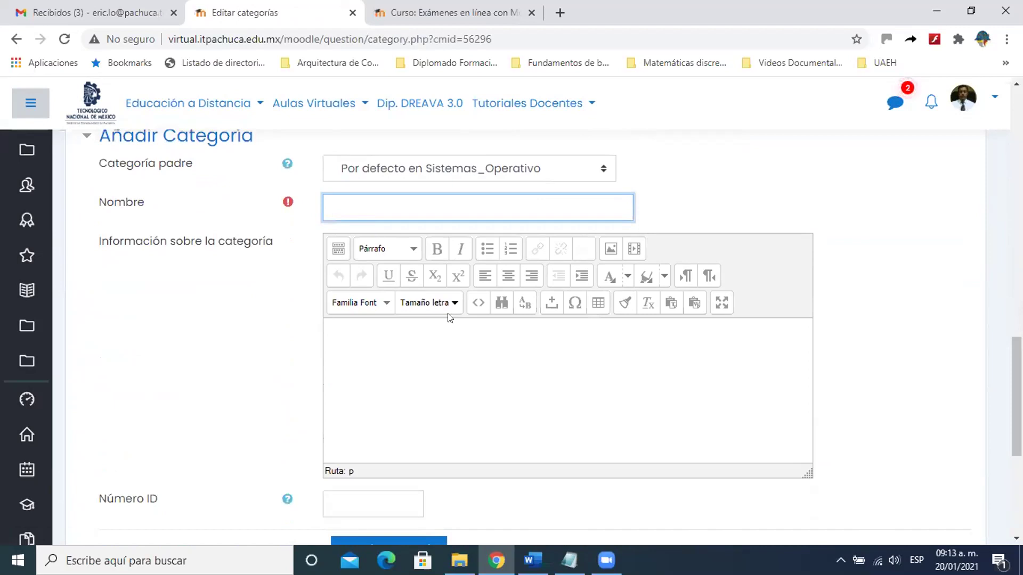
pyautogui.scroll(2, 450, 318)
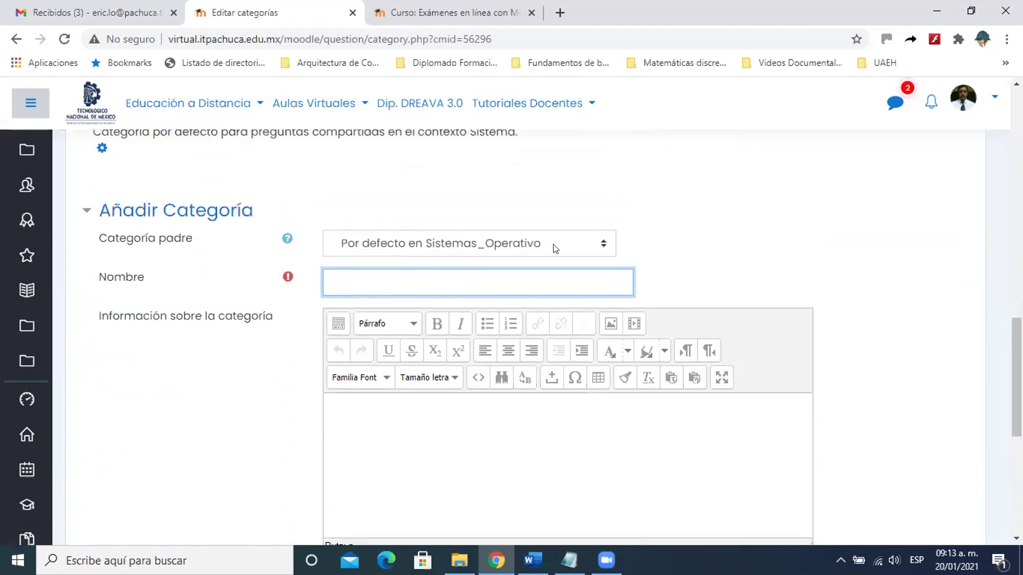
pyautogui.click(579, 244)
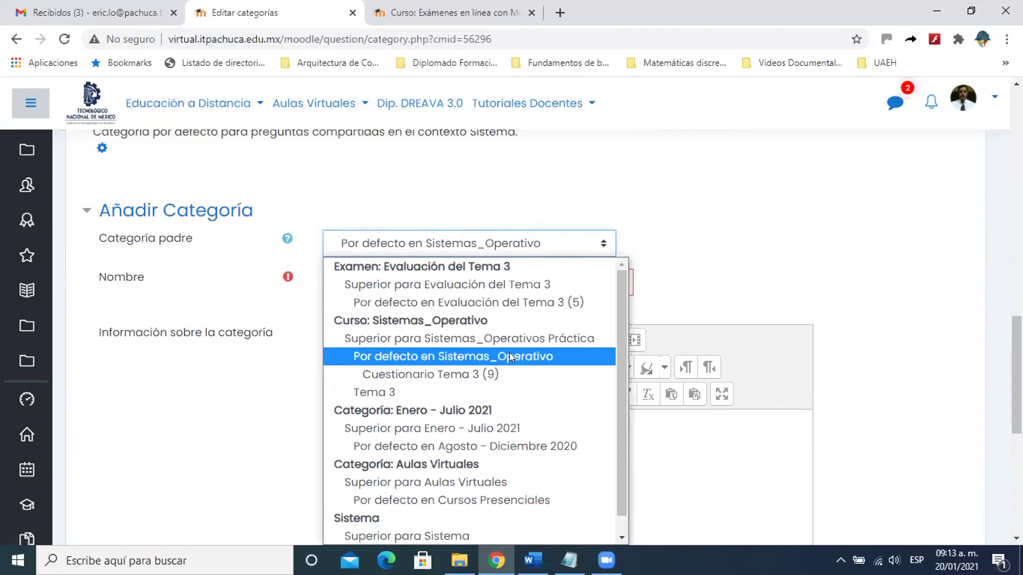
pyautogui.click(509, 354)
pyautogui.click(450, 276)
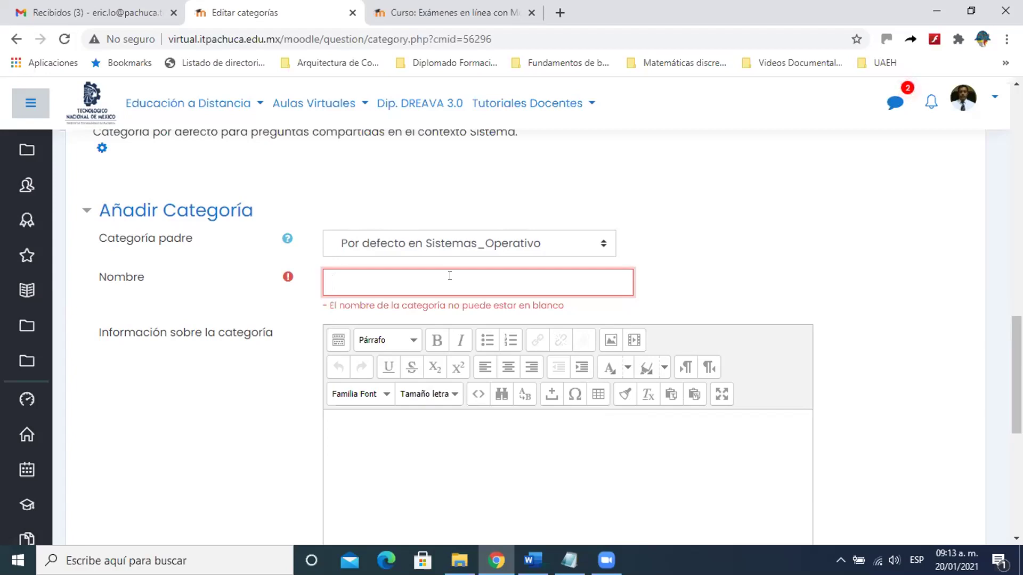
pyautogui.write('Banco de preguntas del Tema 1')
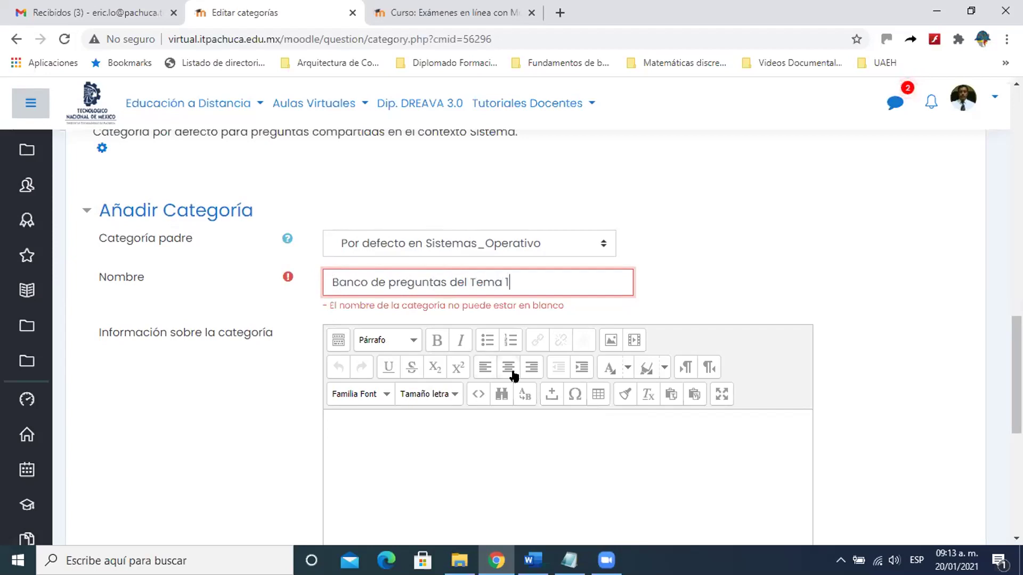
# Step: Enter the category description "En este espacio se ubican las preguntas que corresponden al Tema 1 de la asignatura de Fundamentos de Bases de Datos"
pyautogui.click(475, 426)
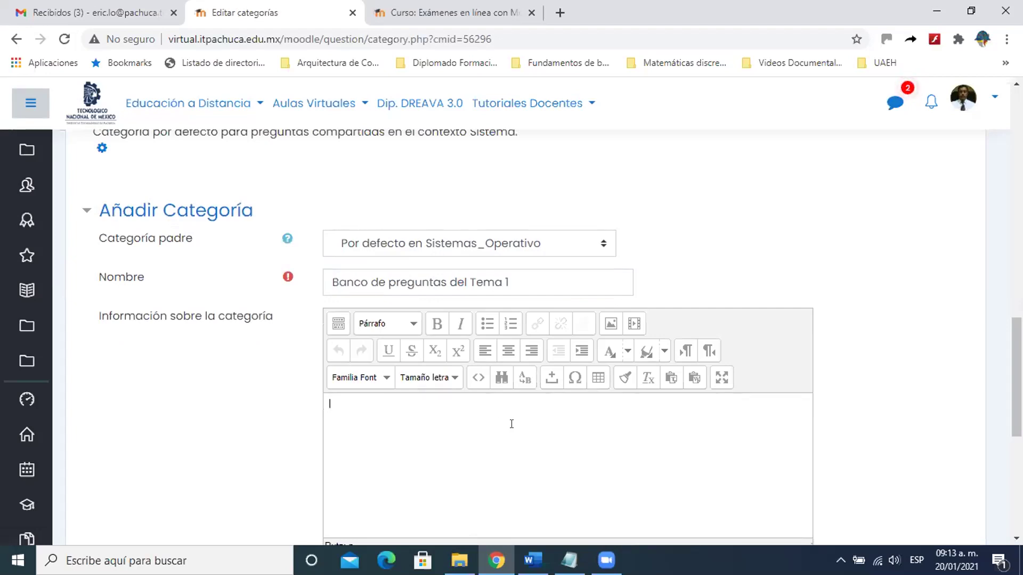
pyautogui.write('En este espacio se ubican')
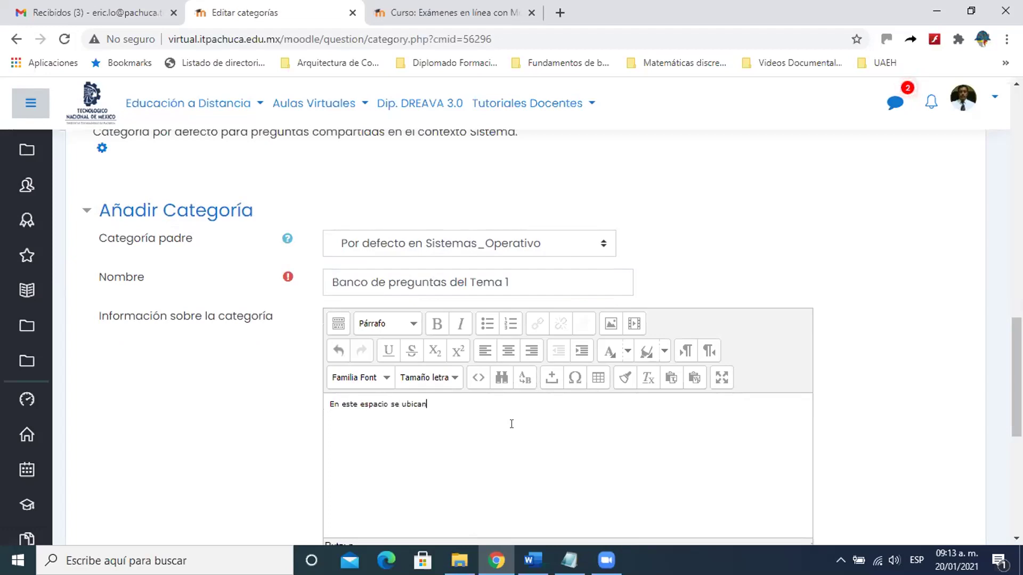
pyautogui.write(' las preguntas que corresponden al Tema')
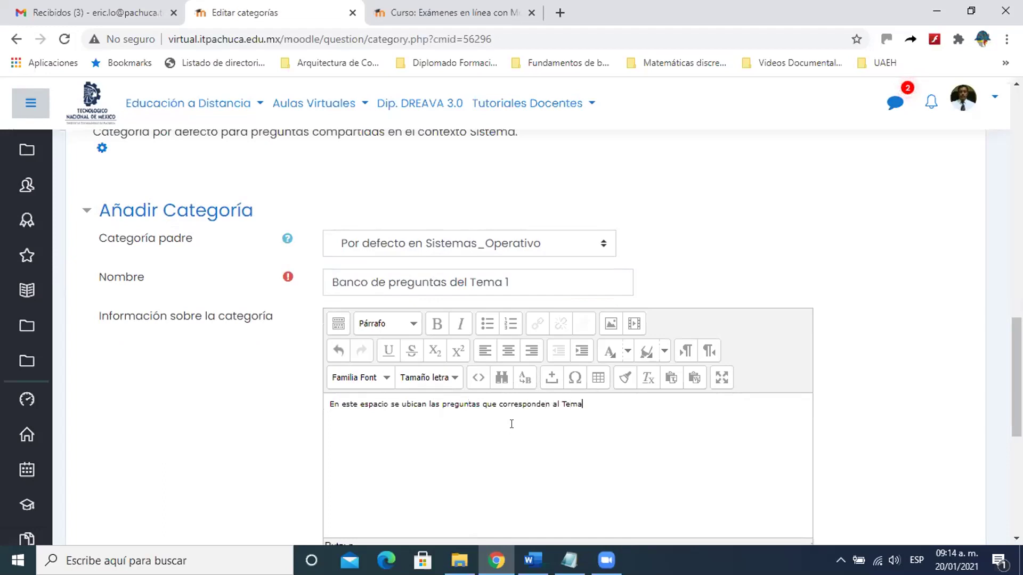
pyautogui.write(' 1 de la asignatura de Fundamentos de Bases de Datos')
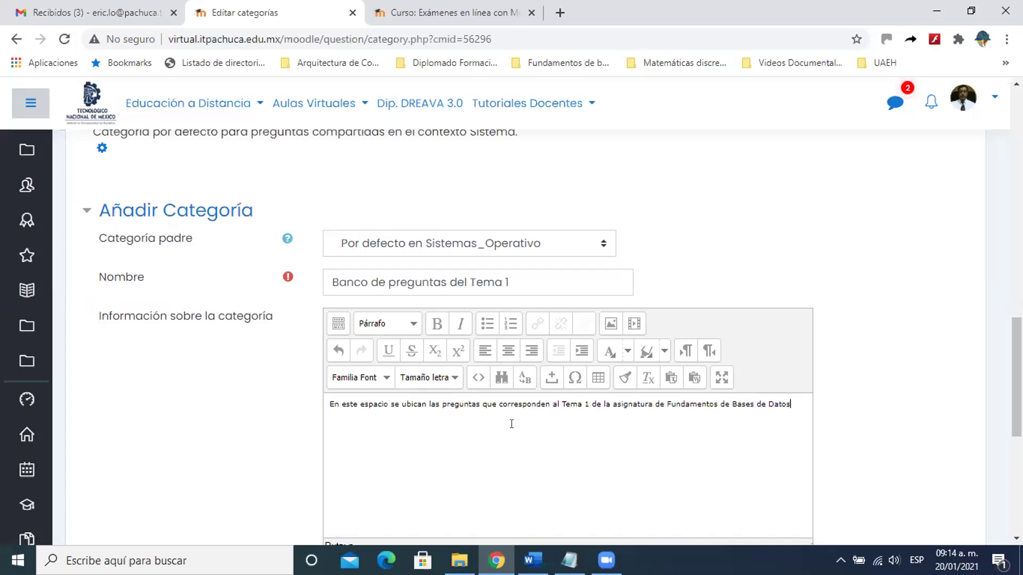
# Step: Make the whole category description bold and set its font size to 4 (14pt)
pyautogui.moveTo(791, 405); pyautogui.dragTo(327, 404)
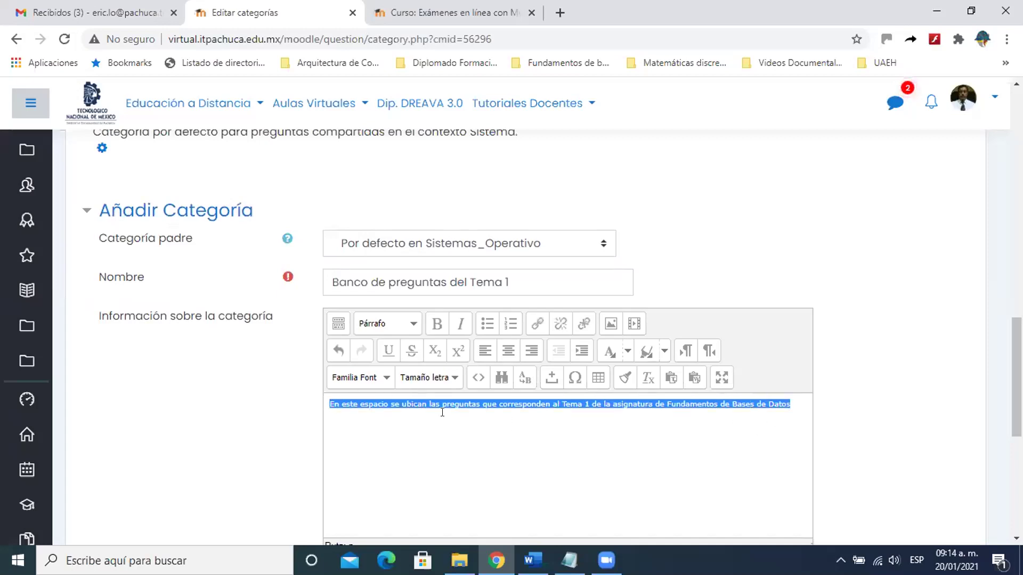
pyautogui.scroll(-1, 442, 412)
pyautogui.click(436, 249)
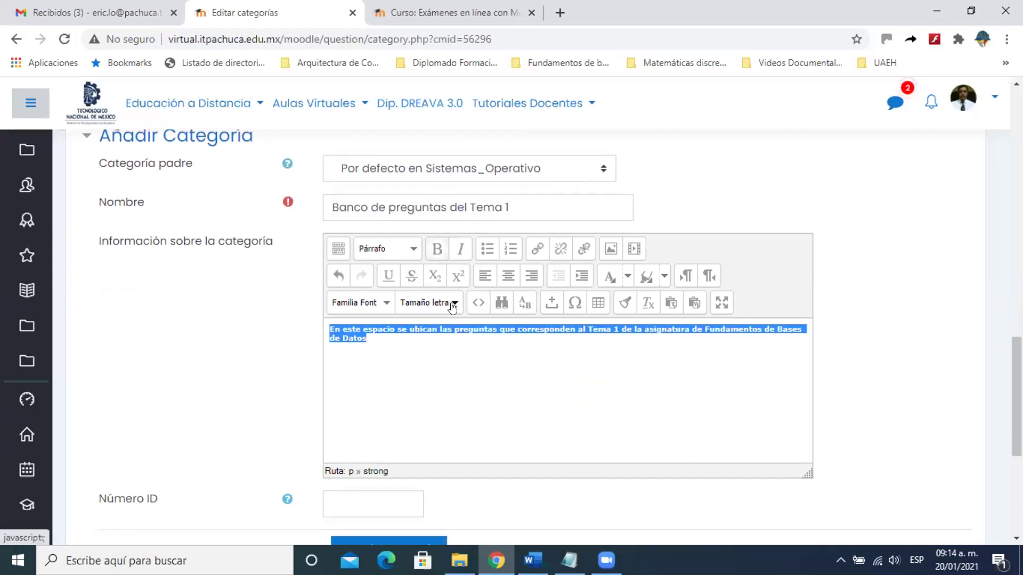
pyautogui.click(452, 308)
pyautogui.click(430, 382)
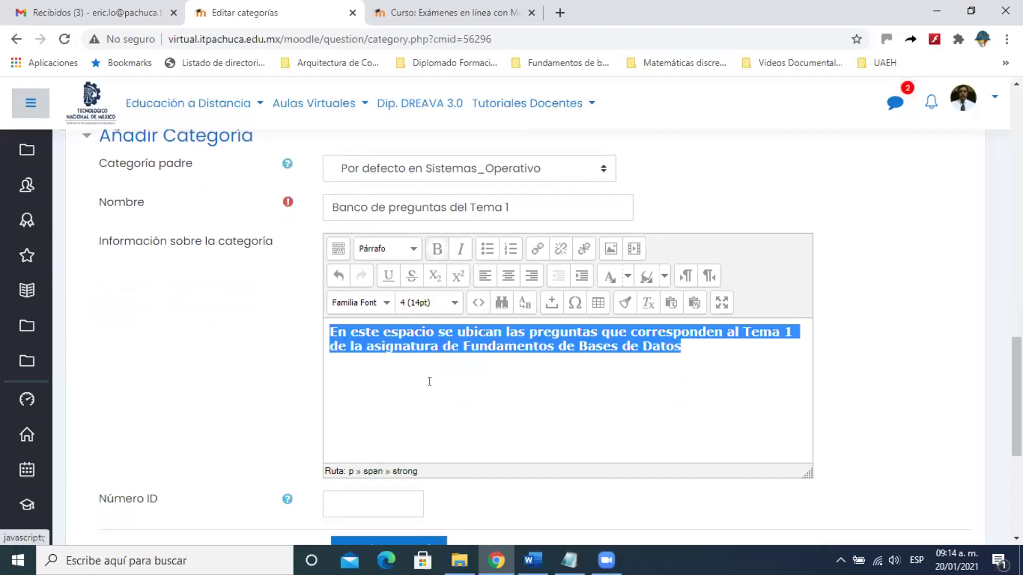
# Step: Apply a plum background colour to the category description text
pyautogui.click(664, 276)
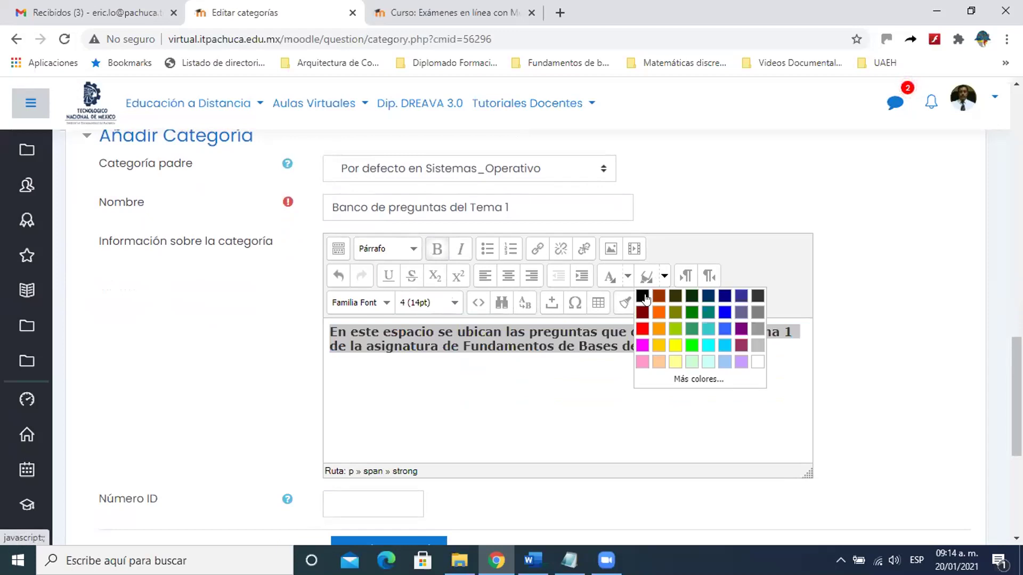
pyautogui.click(741, 346)
pyautogui.click(691, 344)
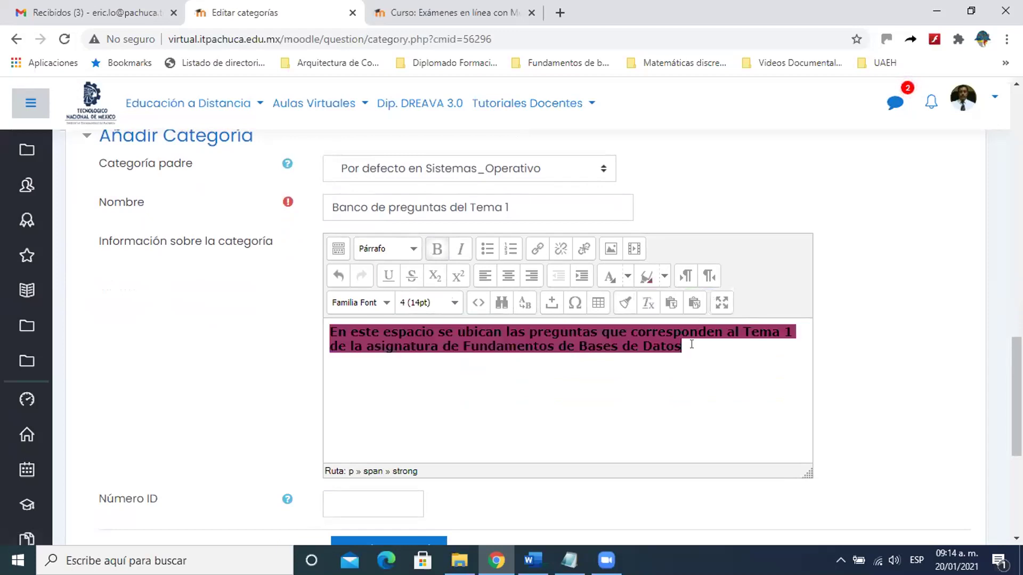
# Step: Set the background colour of the whole description text to white
pyautogui.moveTo(682, 345); pyautogui.dragTo(280, 333)
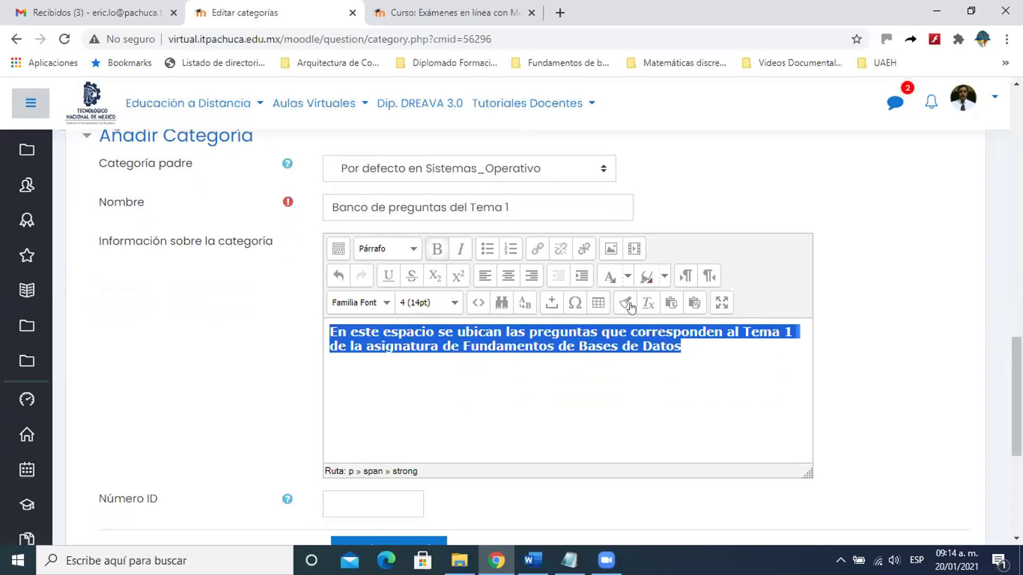
pyautogui.click(664, 276)
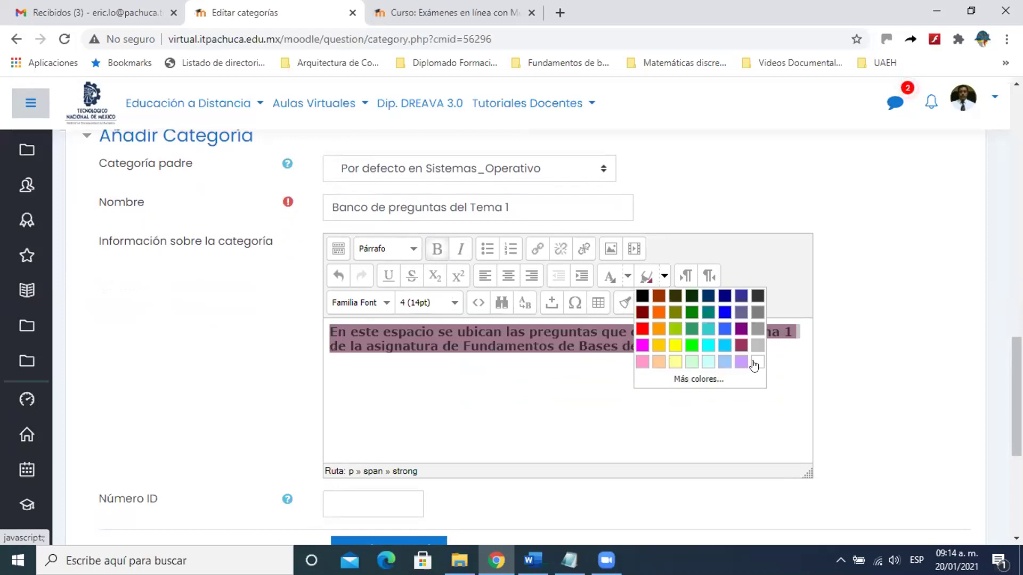
pyautogui.click(750, 362)
# Step: Colour the description text purple and add the new category to the question bank
pyautogui.click(628, 276)
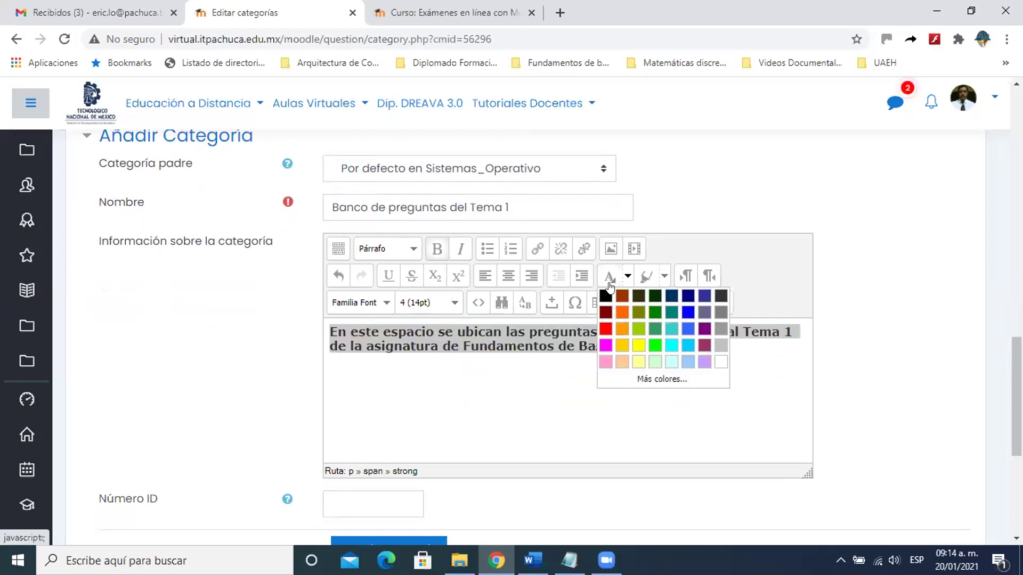
pyautogui.click(705, 329)
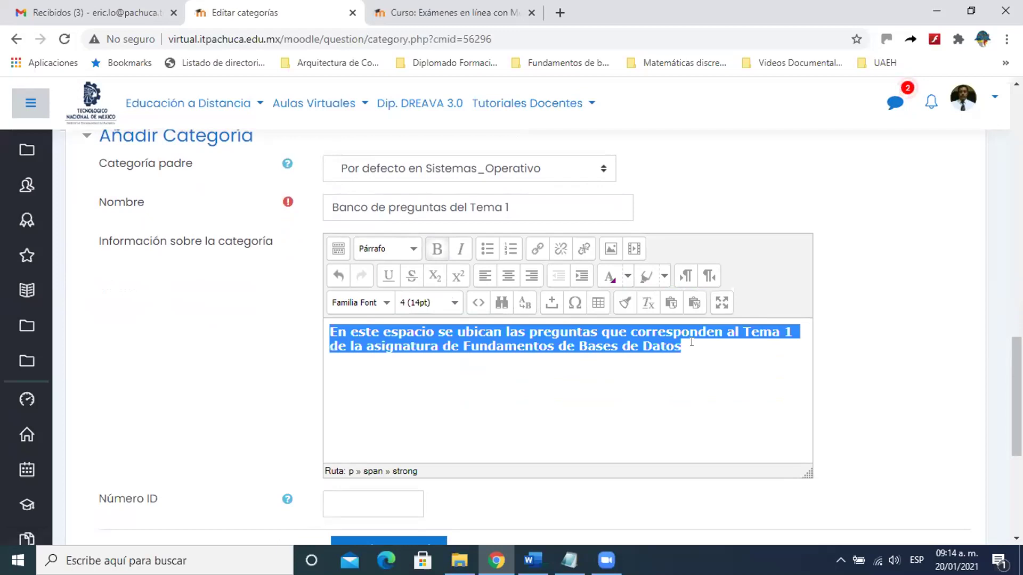
pyautogui.click(592, 346)
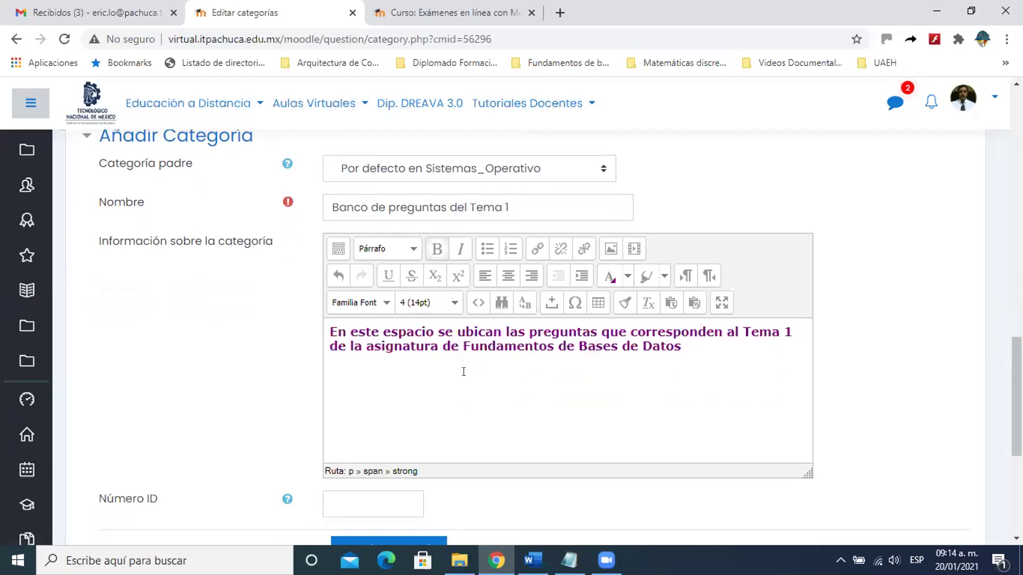
pyautogui.scroll(-3, 463, 372)
pyautogui.click(419, 403)
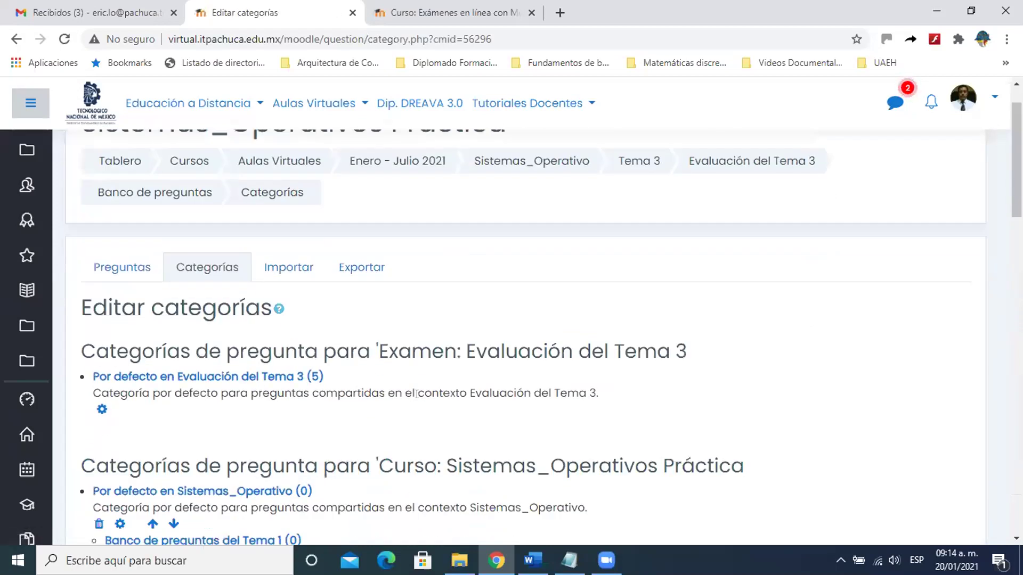
# Step: Delete the "Banco de preguntas del Tema 1" category from the Sistemas_Operativos Práctica course categories
pyautogui.scroll(-5, 417, 394)
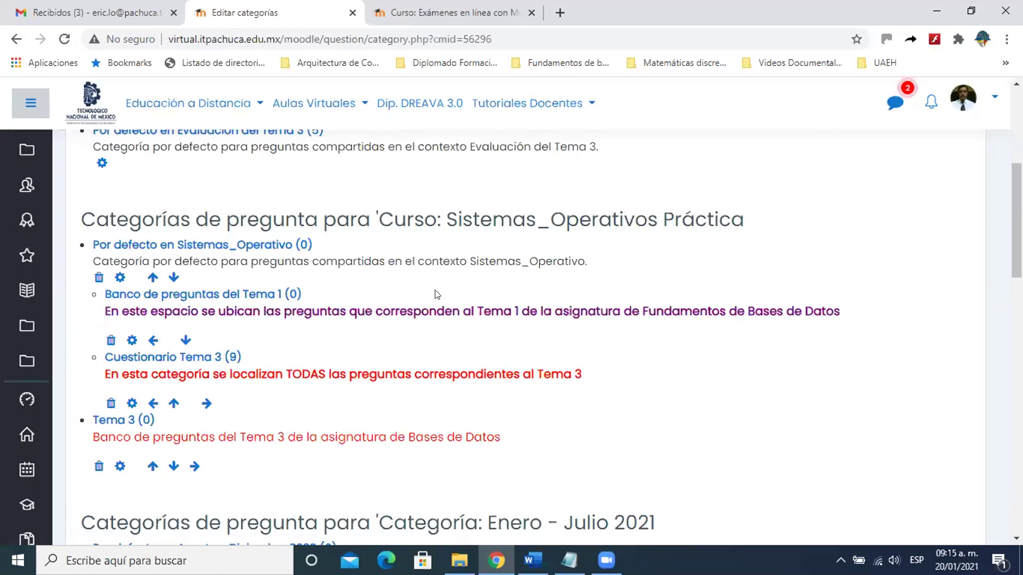
pyautogui.scroll(3, 437, 295)
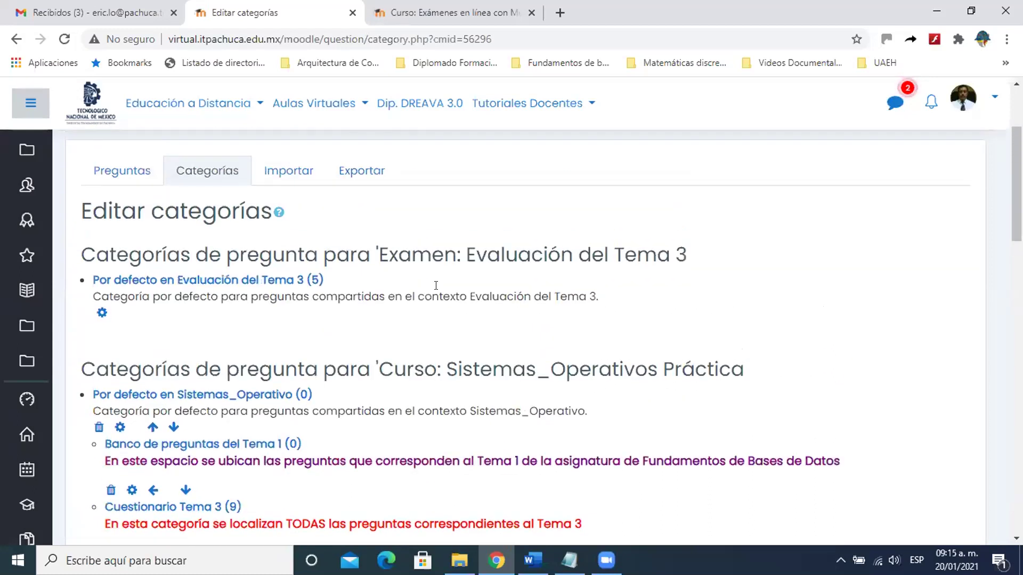
pyautogui.scroll(-3, 437, 294)
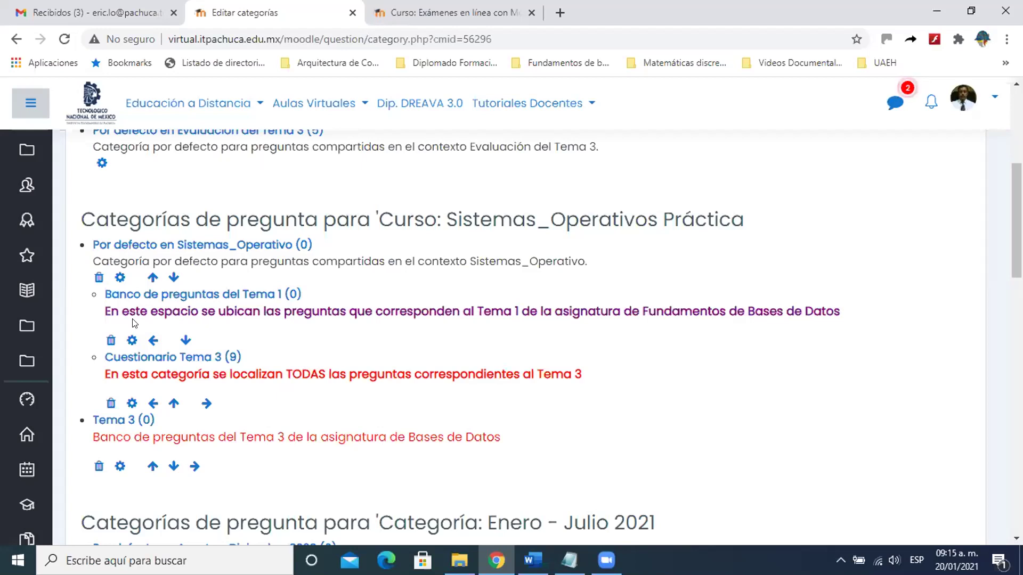
pyautogui.click(109, 341)
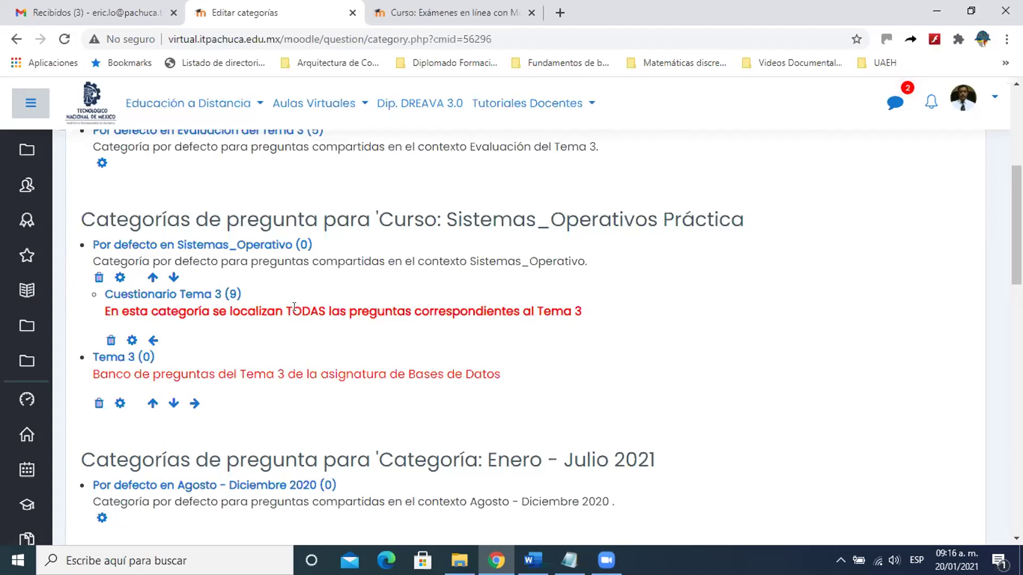
# Step: Show the question bank's questions for the category Cuestionario Tema 3 and review the list
pyautogui.scroll(3, 298, 298)
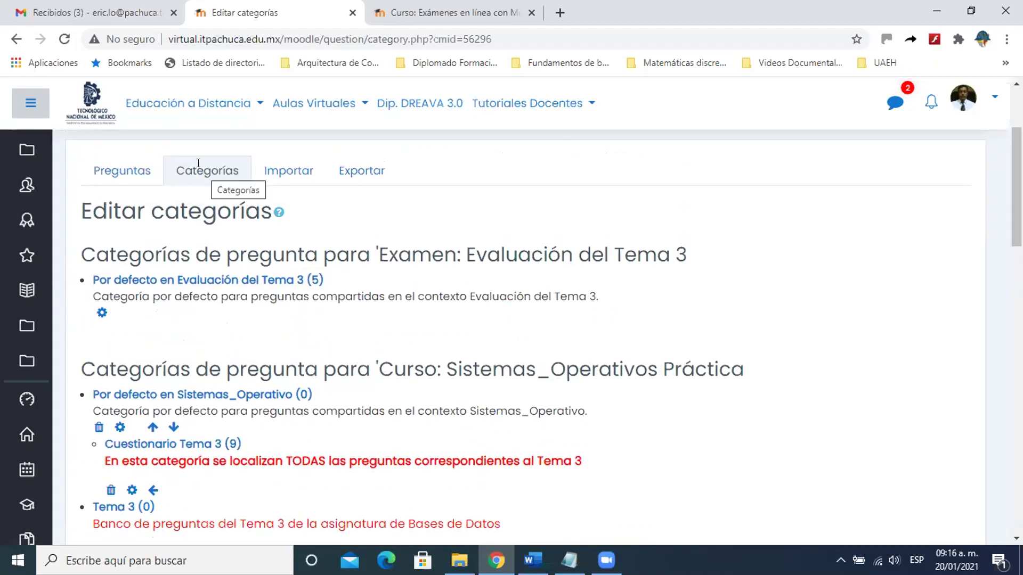
pyautogui.click(117, 174)
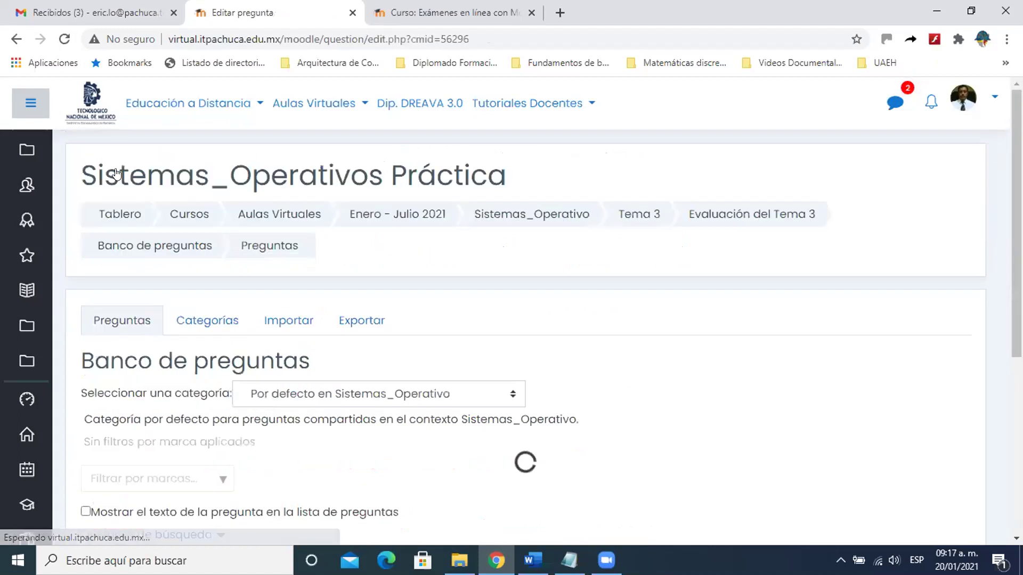
pyautogui.scroll(-3, 209, 263)
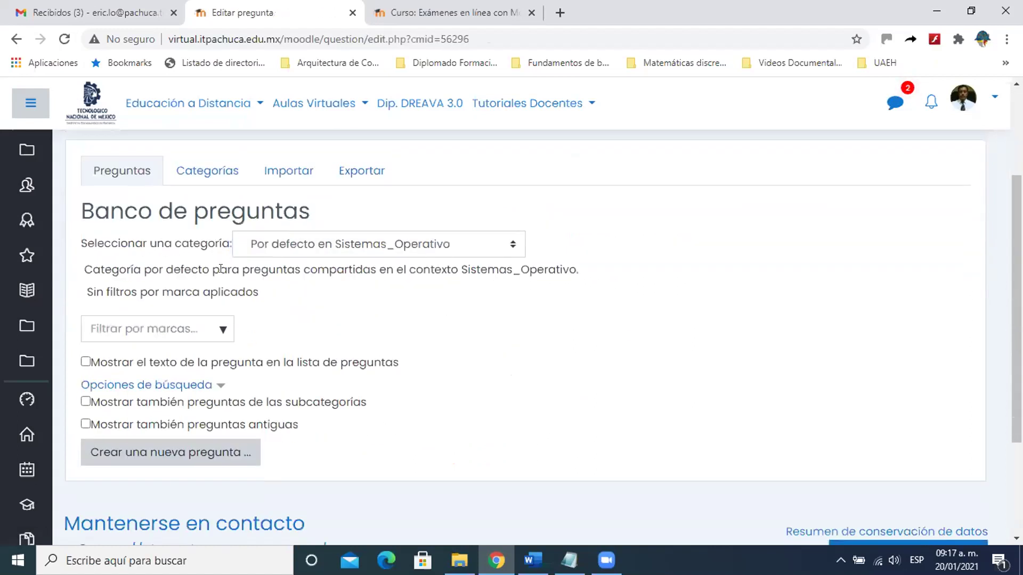
pyautogui.click(511, 248)
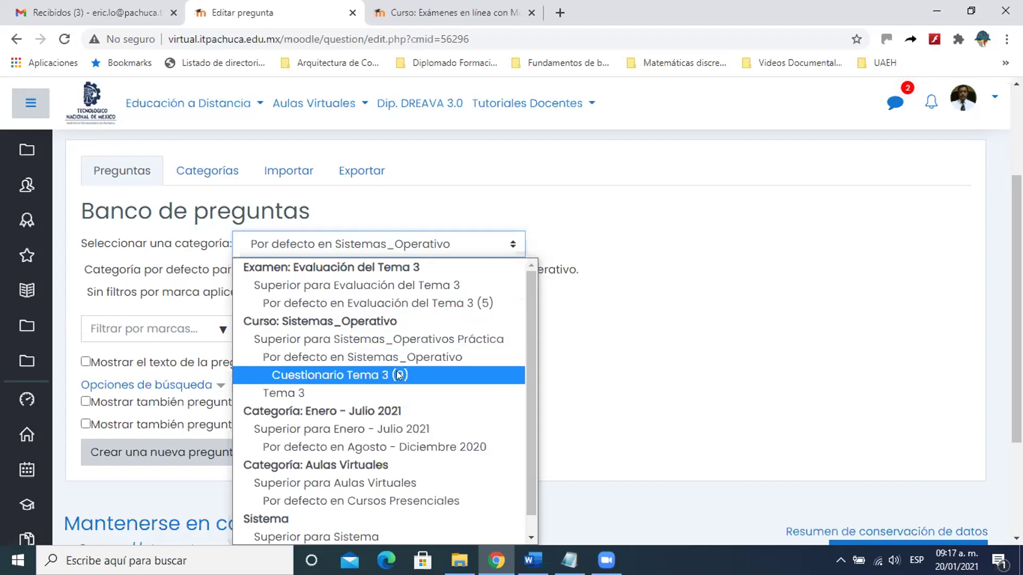
pyautogui.click(343, 375)
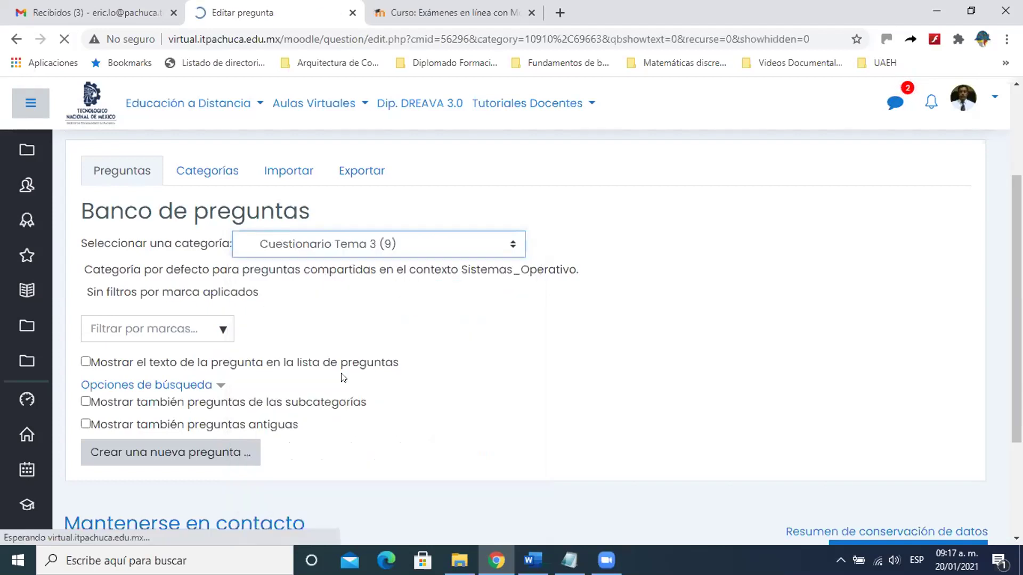
pyautogui.scroll(-3, 343, 377)
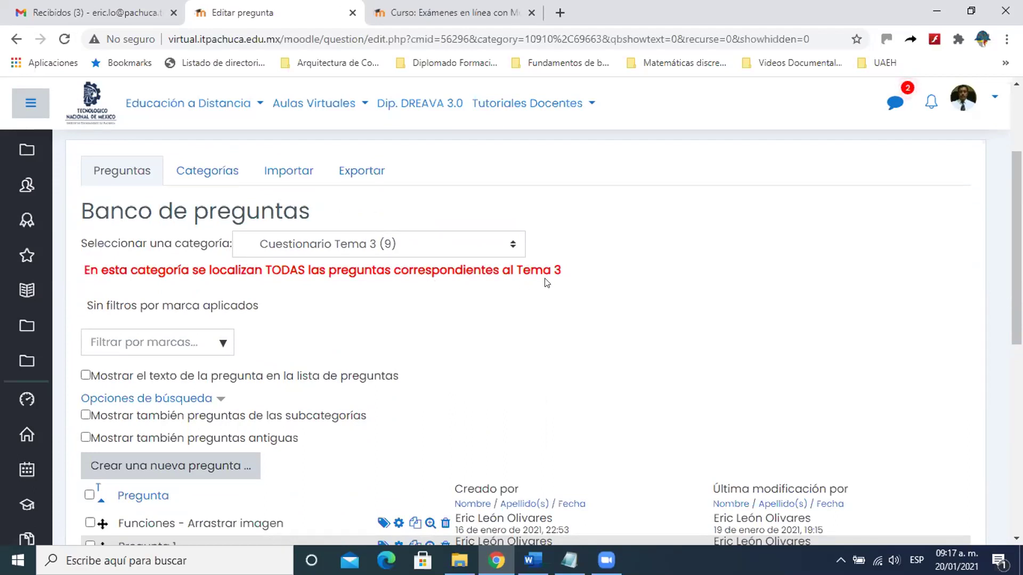
pyautogui.scroll(-5, 507, 285)
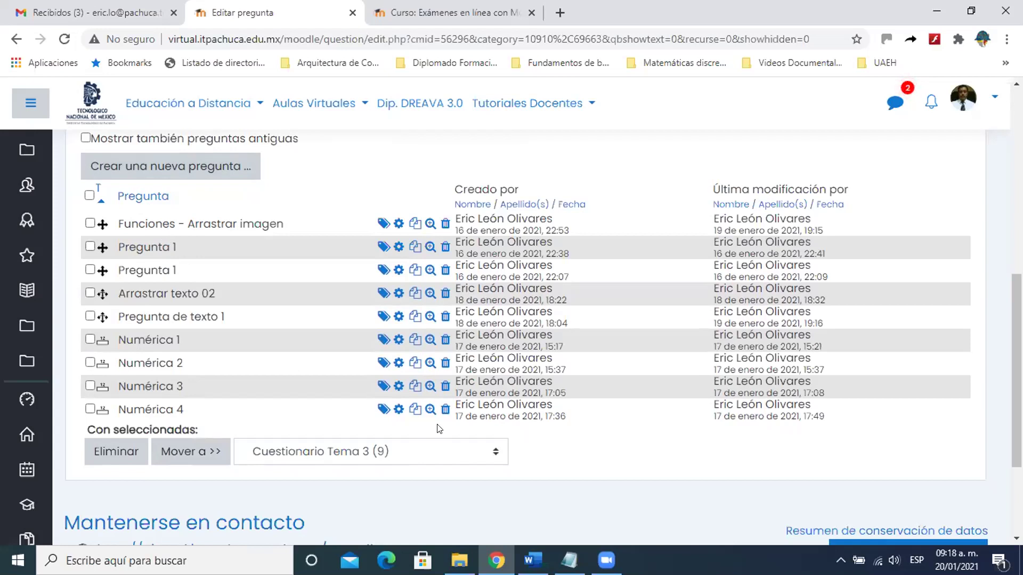
# Step: Start a new multiple-choice (Opción múltiple) question in the Cuestionario Tema 3 category, ready for its name
pyautogui.scroll(3, 439, 428)
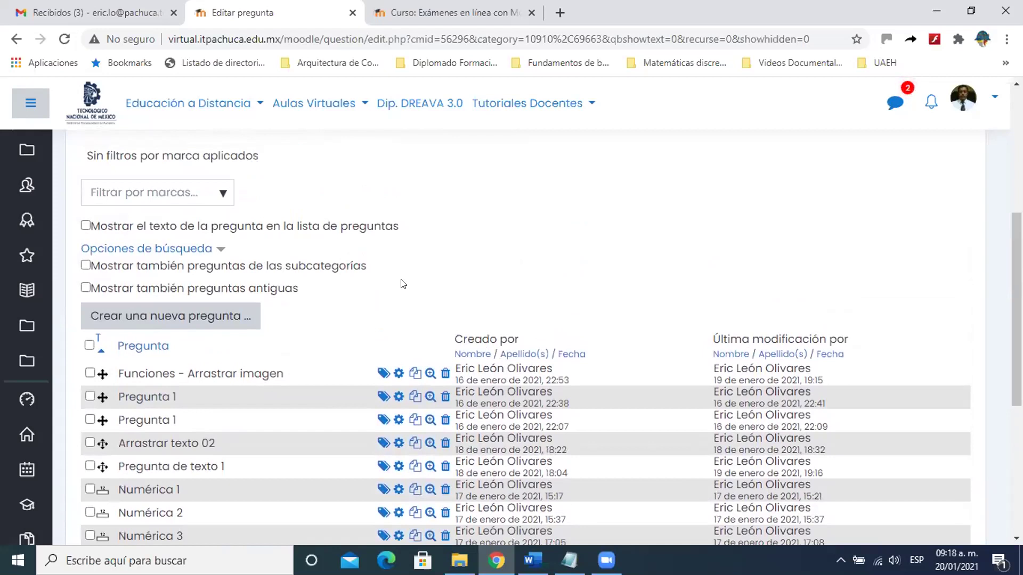
pyautogui.click(197, 317)
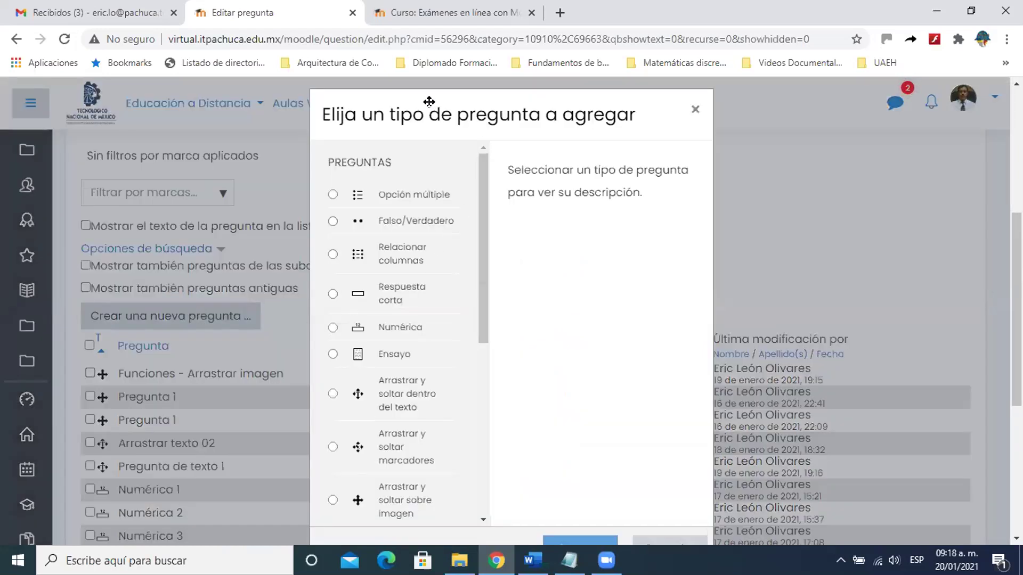
pyautogui.moveTo(428, 101); pyautogui.dragTo(427, 76)
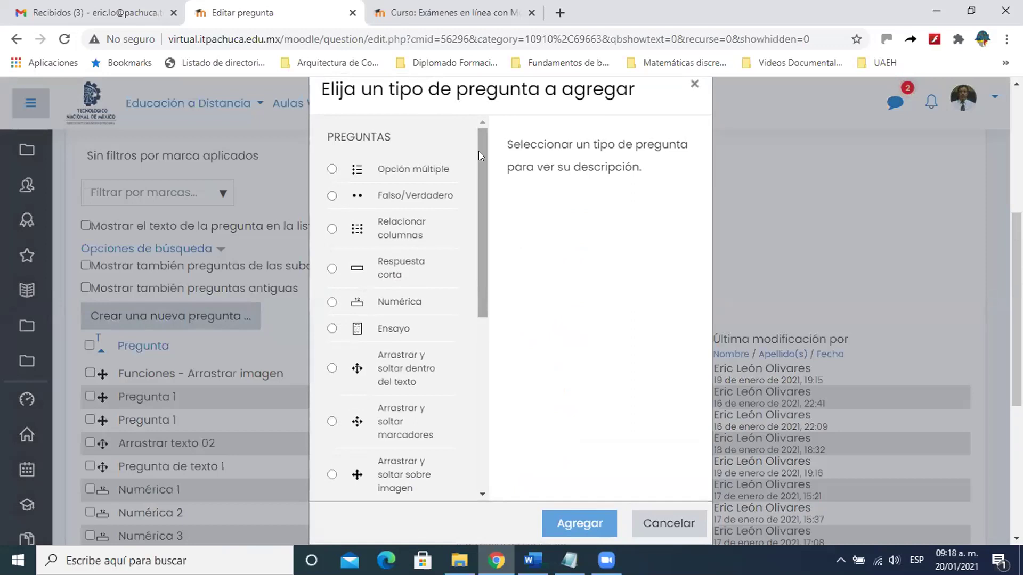
pyautogui.moveTo(478, 151)
pyautogui.mouseDown()
pyautogui.moveTo(480, 335)
pyautogui.moveTo(478, 146)
pyautogui.mouseUp()
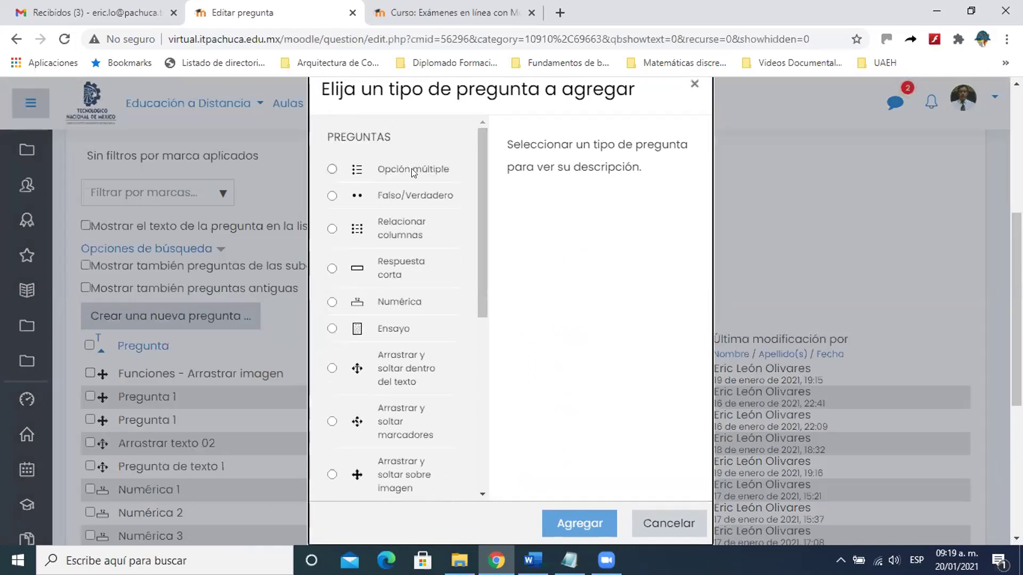
pyautogui.click(331, 168)
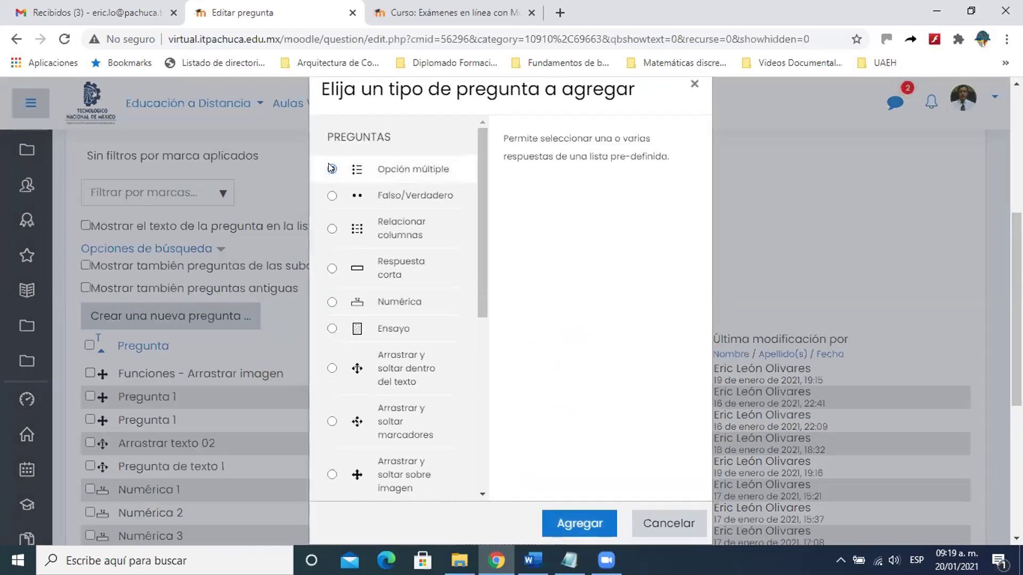
pyautogui.click(569, 525)
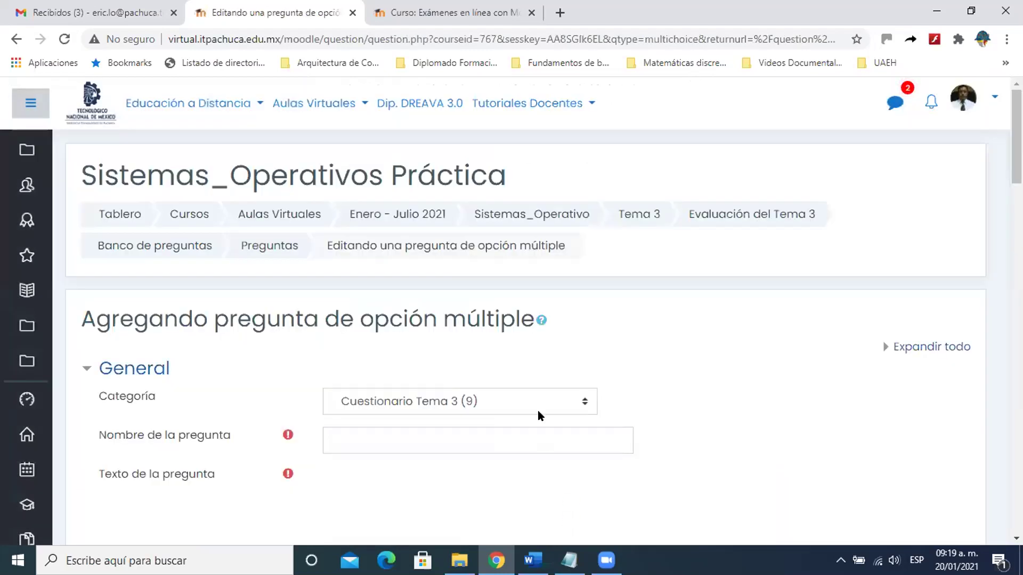
pyautogui.scroll(-1, 539, 412)
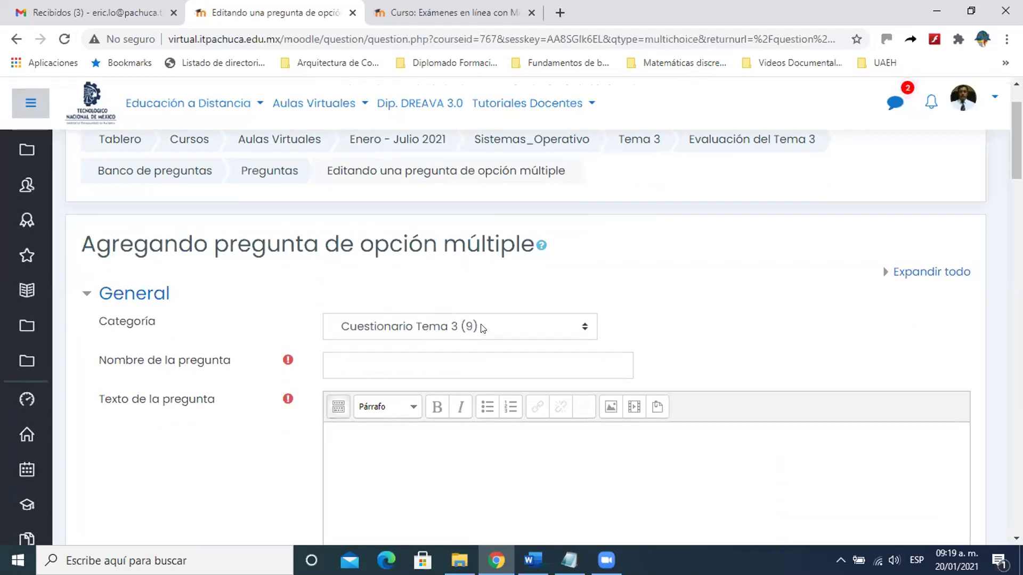
pyautogui.scroll(-3, 490, 327)
pyautogui.scroll(2, 494, 272)
pyautogui.click(479, 292)
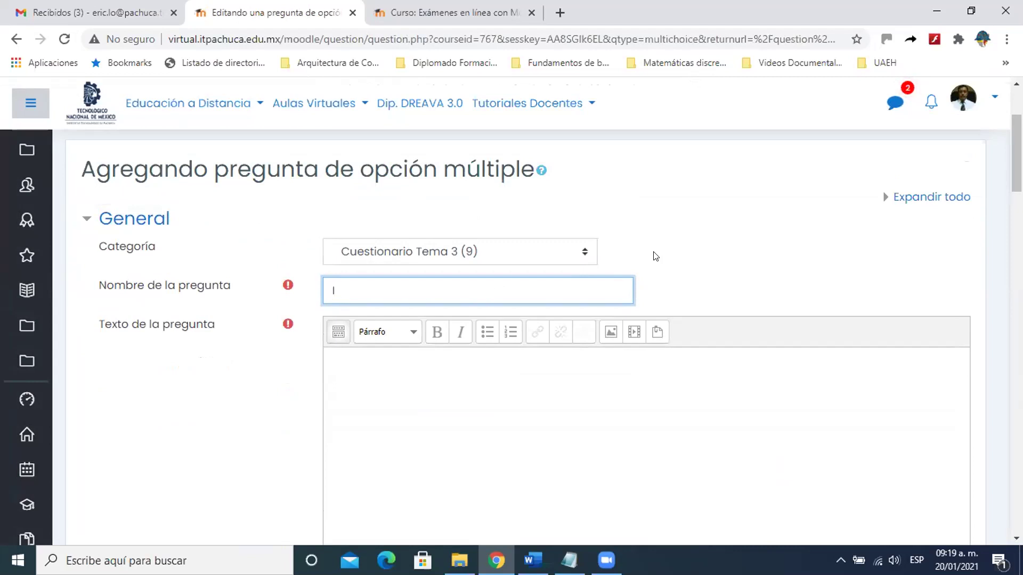
pyautogui.write('Pregunta 1')
pyautogui.press('BackSpace')
pyautogui.press('BackSpace')
pyautogui.press('BackSpace')
pyautogui.press('BackSpace')
pyautogui.press('BackSpace')
pyautogui.press('BackSpace')
pyautogui.press('BackSpace')
pyautogui.press('BackSpace')
pyautogui.press('BackSpace')
pyautogui.press('BackSpace')
pyautogui.write('Integral 1')
pyautogui.press('BackSpace')
pyautogui.press('BackSpace')
pyautogui.press('BackSpace')
pyautogui.press('BackSpace')
pyautogui.press('BackSpace')
pyautogui.press('BackSpace')
pyautogui.press('BackSpace')
pyautogui.press('BackSpace')
pyautogui.press('BackSpace')
pyautogui.press('BackSpace')
pyautogui.write('Velocidad 1')
pyautogui.press('BackSpace')
pyautogui.press('BackSpace')
pyautogui.press('BackSpace')
pyautogui.press('BackSpace')
pyautogui.press('BackSpace')
pyautogui.press('BackSpace')
pyautogui.press('BackSpace')
pyautogui.press('BackSpace')
pyautogui.press('BackSpace')
pyautogui.write('Sentencia SQL 1')
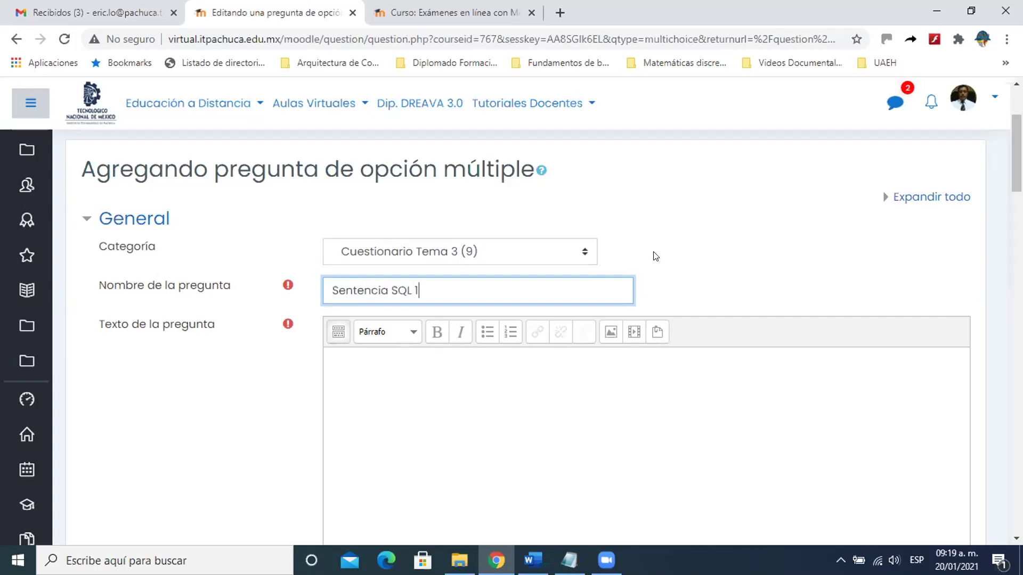
pyautogui.press('BackSpace')
pyautogui.press('BackSpace')
pyautogui.press('BackSpace')
pyautogui.press('BackSpace')
pyautogui.press('BackSpace')
pyautogui.press('BackSpace')
pyautogui.press('BackSpace')
pyautogui.press('BackSpace')
pyautogui.press('BackSpace')
pyautogui.press('BackSpace')
pyautogui.press('BackSpace')
pyautogui.press('BackSpace')
pyautogui.press('BackSpace')
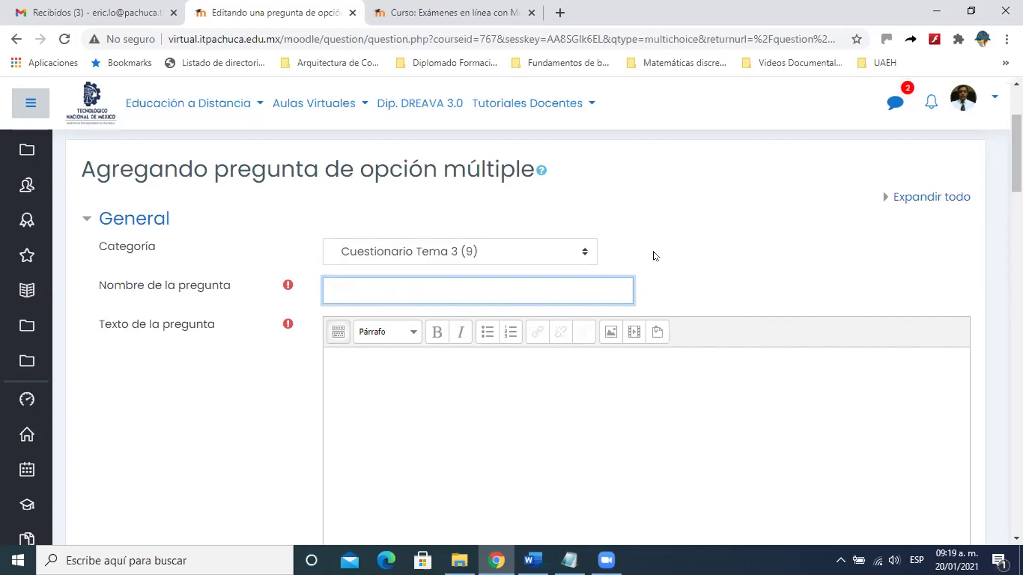
# Step: Name the question "Integral" and expand the full formatting toolbar of the question text editor
pyautogui.write('Integral')
pyautogui.scroll(-2, 657, 257)
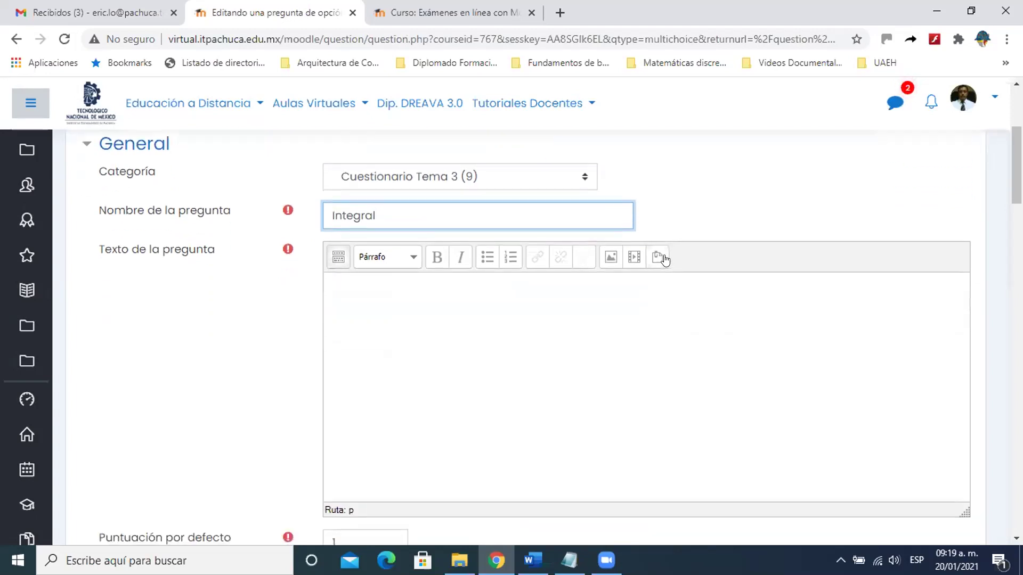
pyautogui.click(332, 260)
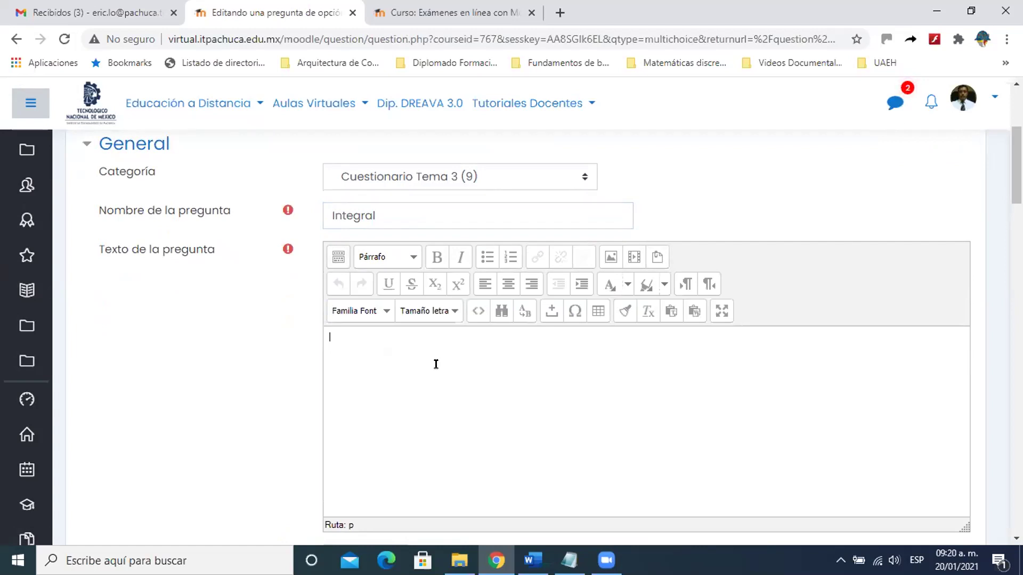
pyautogui.scroll(-1, 435, 363)
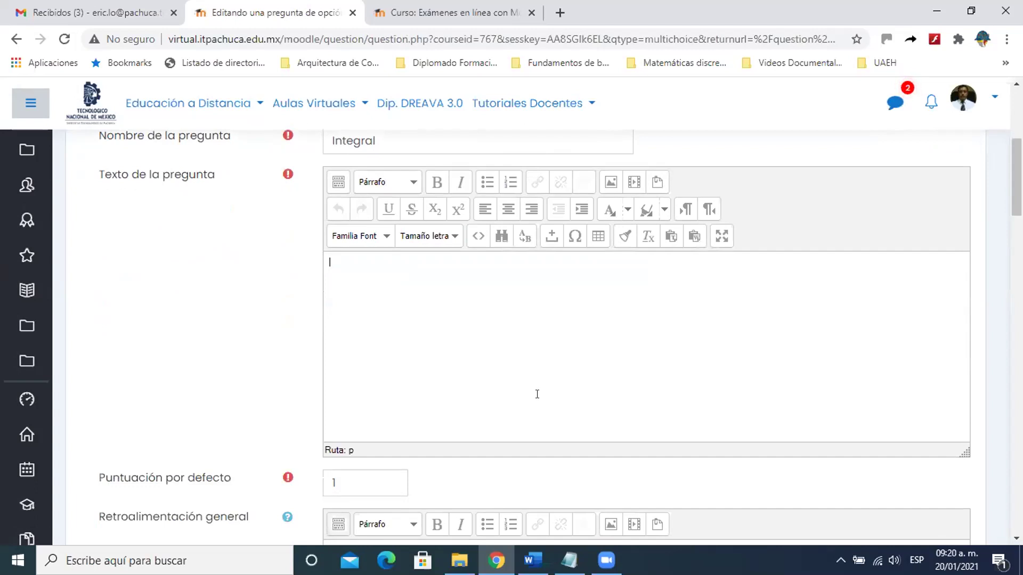
pyautogui.write('Cual de las sigueintes')
pyautogui.scroll(-4, 543, 391)
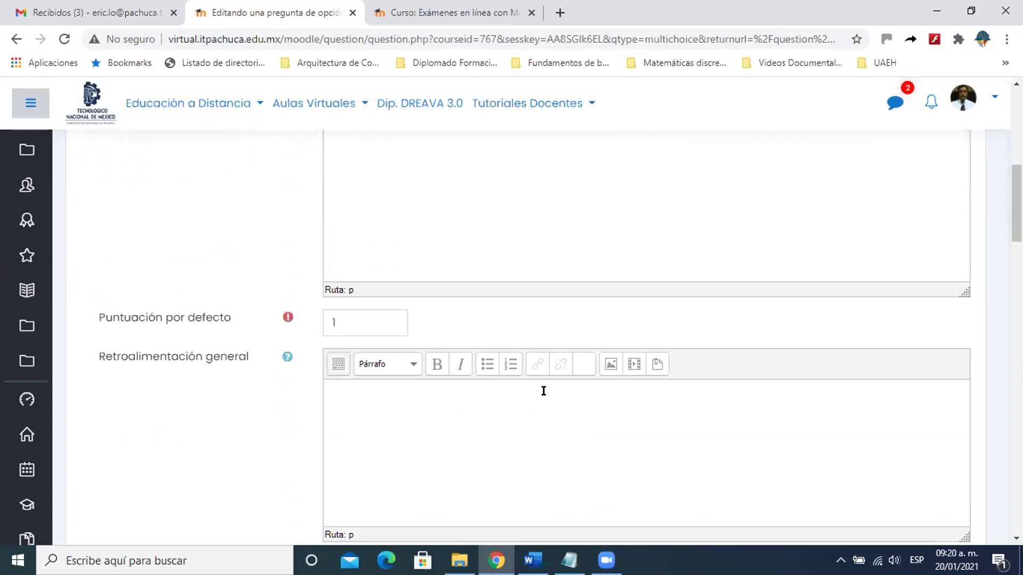
pyautogui.scroll(-3, 543, 391)
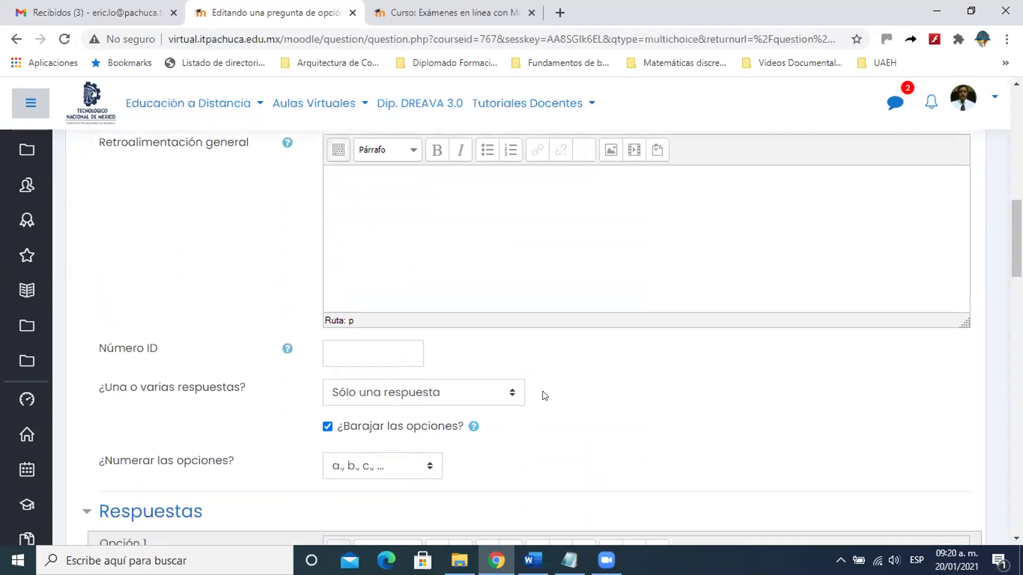
pyautogui.scroll(-3, 542, 393)
pyautogui.scroll(8, 544, 395)
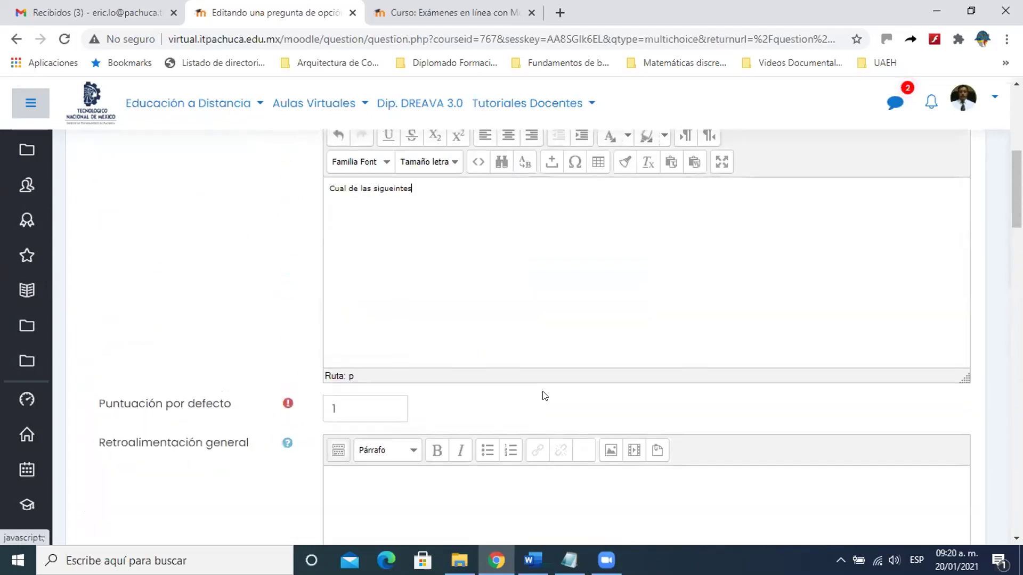
# Step: Enter "Analiza la siguiente integral y selecciona de las opciones la respuesta correcta" as the whole question text
pyautogui.moveTo(413, 263); pyautogui.dragTo(315, 259)
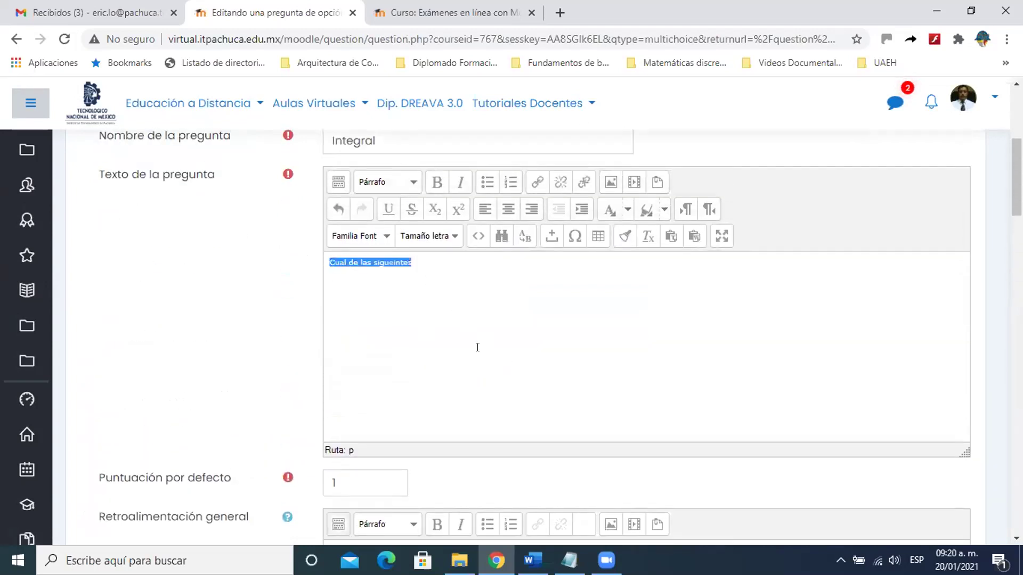
pyautogui.write('Analiza')
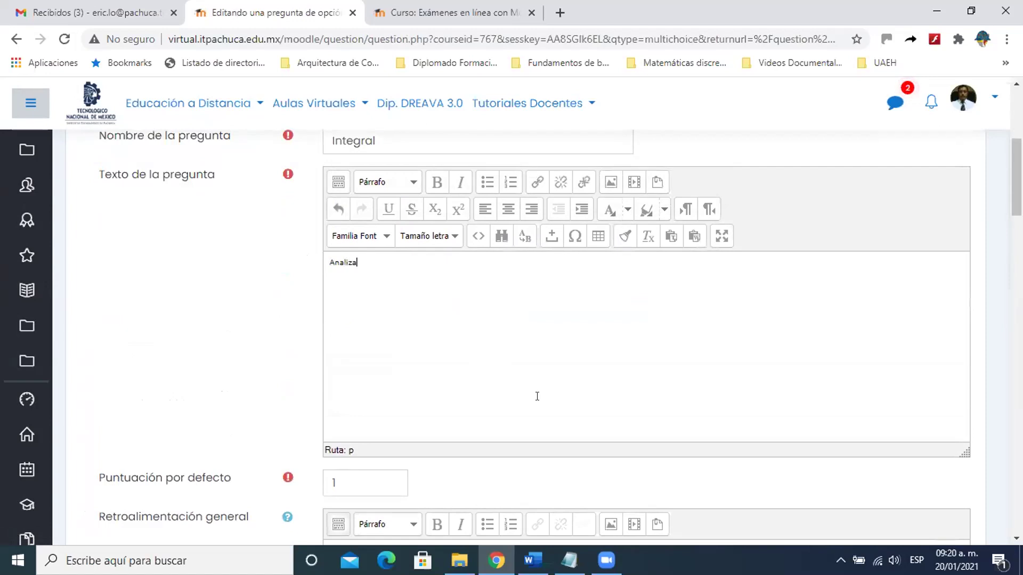
pyautogui.write(' la siguiente integral y selecciona la')
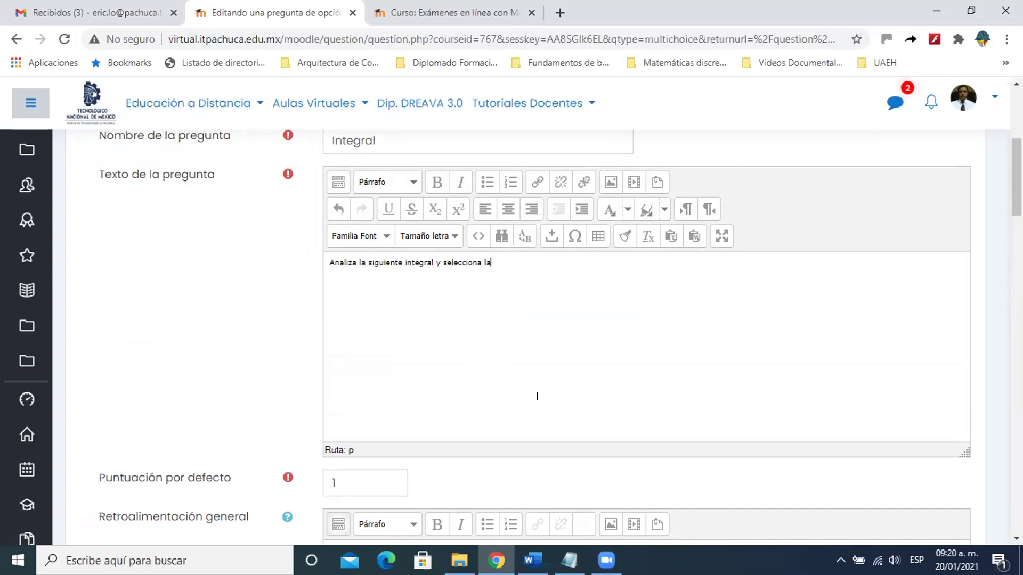
pyautogui.press('BackSpace')
pyautogui.write('de las opciones la')
pyautogui.scroll(3, 537, 397)
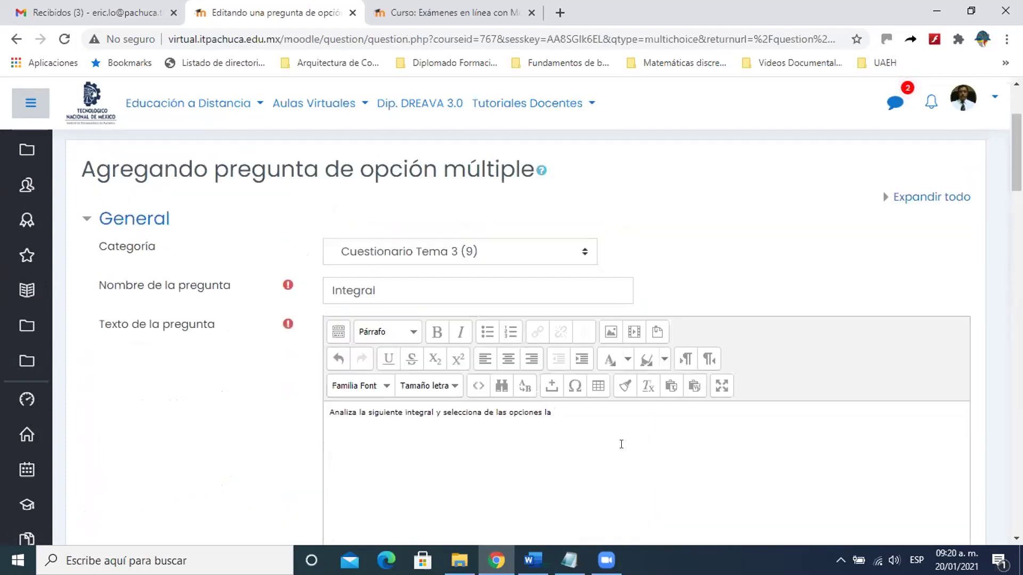
pyautogui.write('repsuesta que co')
pyautogui.press('BackSpace')
pyautogui.press('BackSpace')
pyautogui.write('que co')
pyautogui.press('BackSpace')
pyautogui.press('BackSpace')
pyautogui.press('BackSpace')
pyautogui.press('BackSpace')
pyautogui.press('BackSpace')
pyautogui.press('BackSpace')
pyautogui.press('BackSpace')
pyautogui.press('BackSpace')
pyautogui.press('BackSpace')
pyautogui.press('BackSpace')
pyautogui.press('BackSpace')
pyautogui.write('spuesta correc')
pyautogui.scroll(-1, 618, 448)
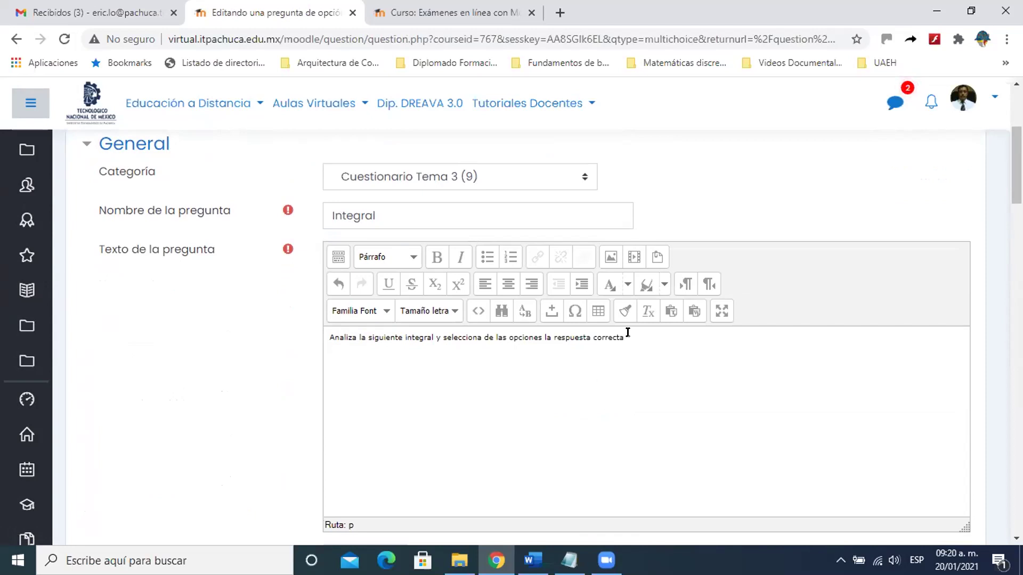
# Step: Set the font size of the question text to 3 (12pt) and place the cursor on a new line below it
pyautogui.moveTo(624, 332); pyautogui.dragTo(330, 336)
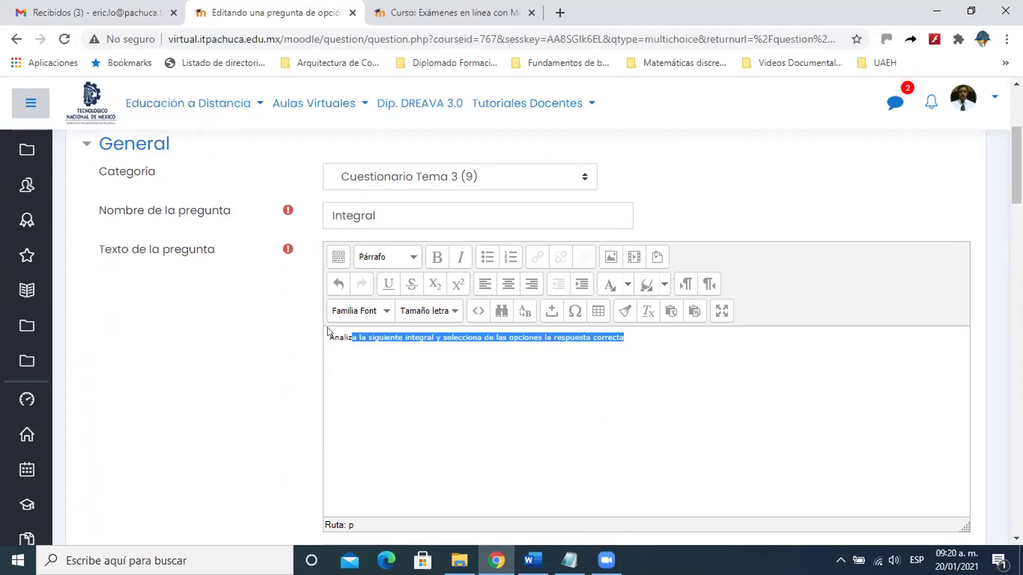
pyautogui.click(452, 310)
pyautogui.click(427, 377)
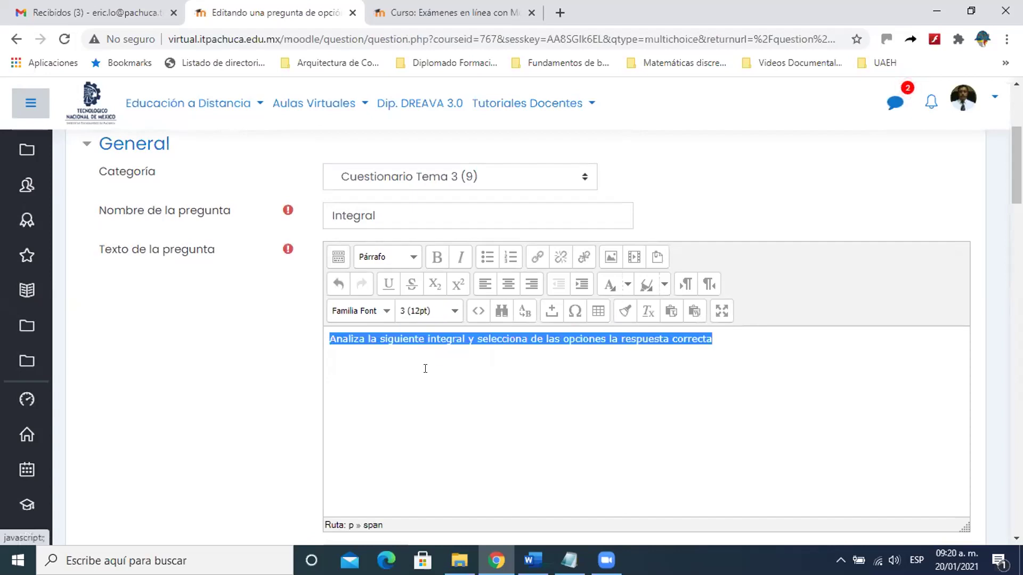
pyautogui.click(341, 360)
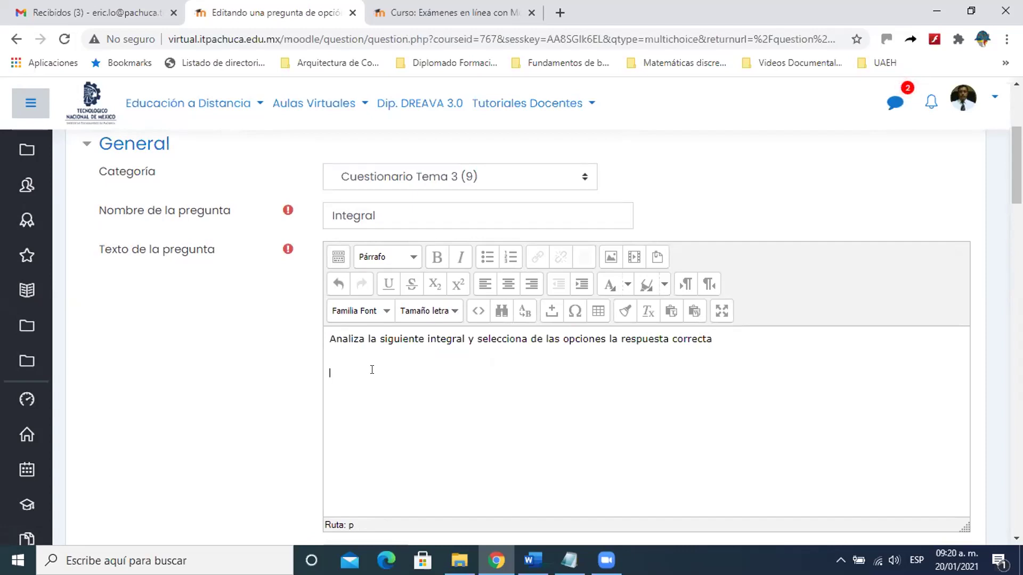
# Step: Insert the integral symbol ∫ below the question sentence and complete the expression as "∫sen x2 + 25"
pyautogui.click(574, 312)
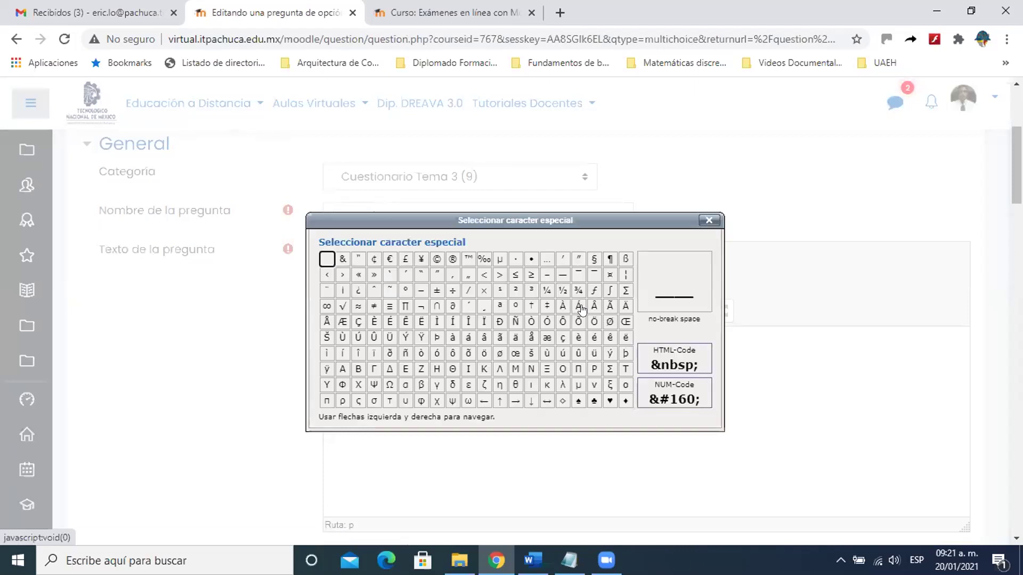
pyautogui.click(608, 295)
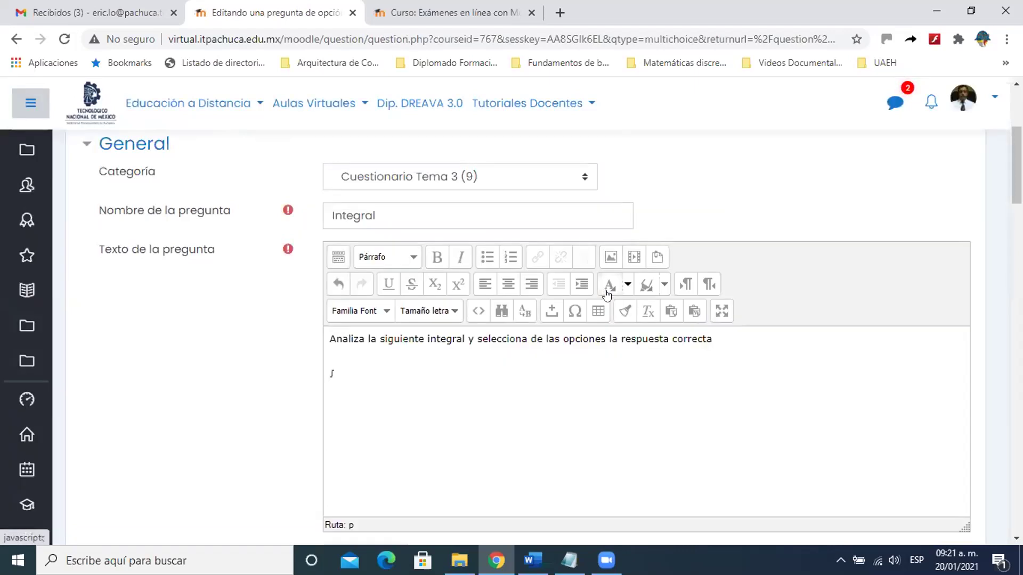
pyautogui.write('sen x')
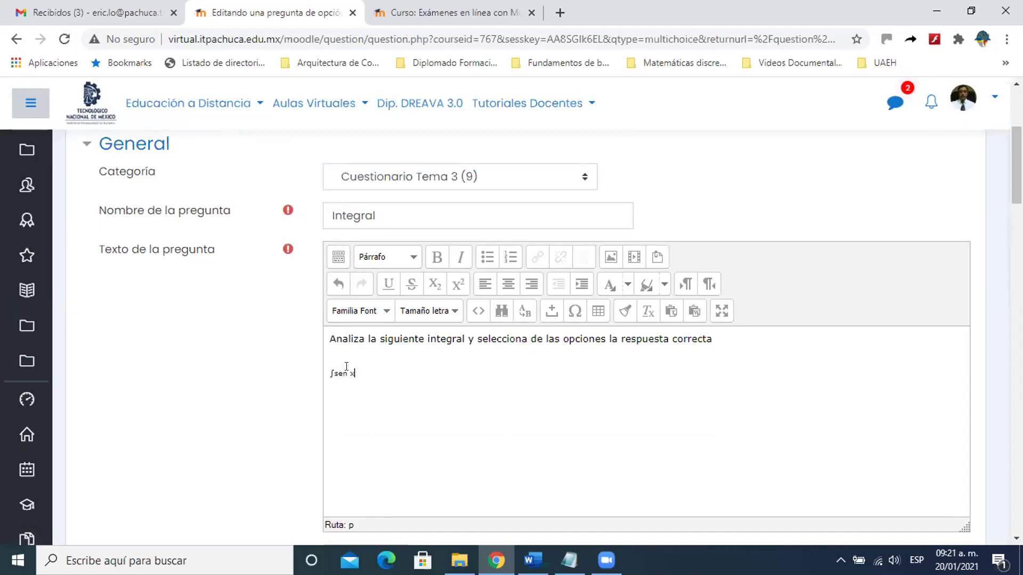
pyautogui.write('2 + 25')
# Step: Make the 2 after x in the integral expression a superscript and add a new line below the expression
pyautogui.press('Left')
pyautogui.press('Left')
pyautogui.press('Left')
pyautogui.hotkey('shift', 'Left')
pyautogui.click(456, 284)
pyautogui.click(388, 371)
pyautogui.scroll(-1, 402, 348)
pyautogui.press('Return')
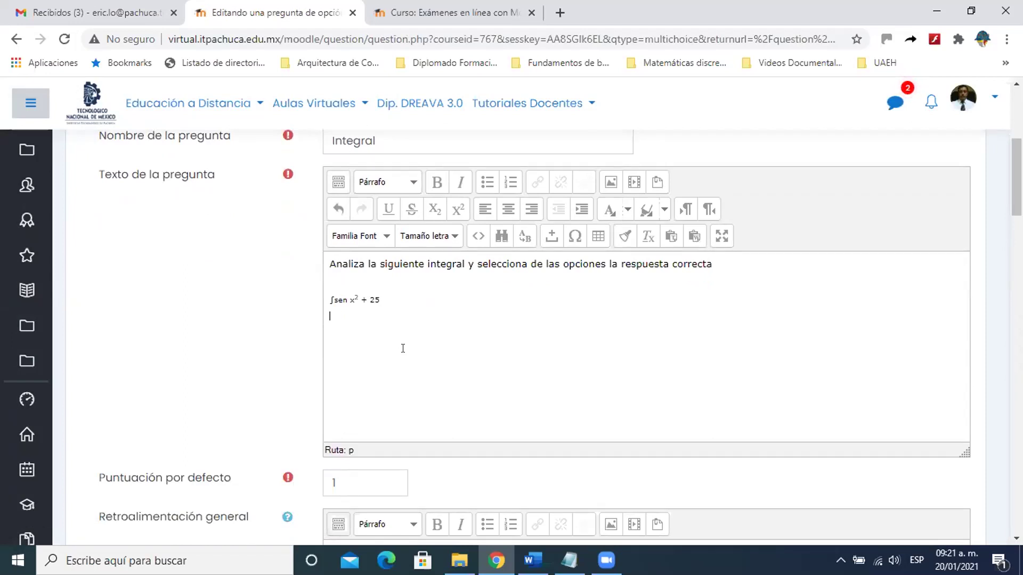
# Step: Set the font size of the integral expression to 5 (18pt)
pyautogui.moveTo(380, 298); pyautogui.dragTo(329, 300)
pyautogui.click(450, 238)
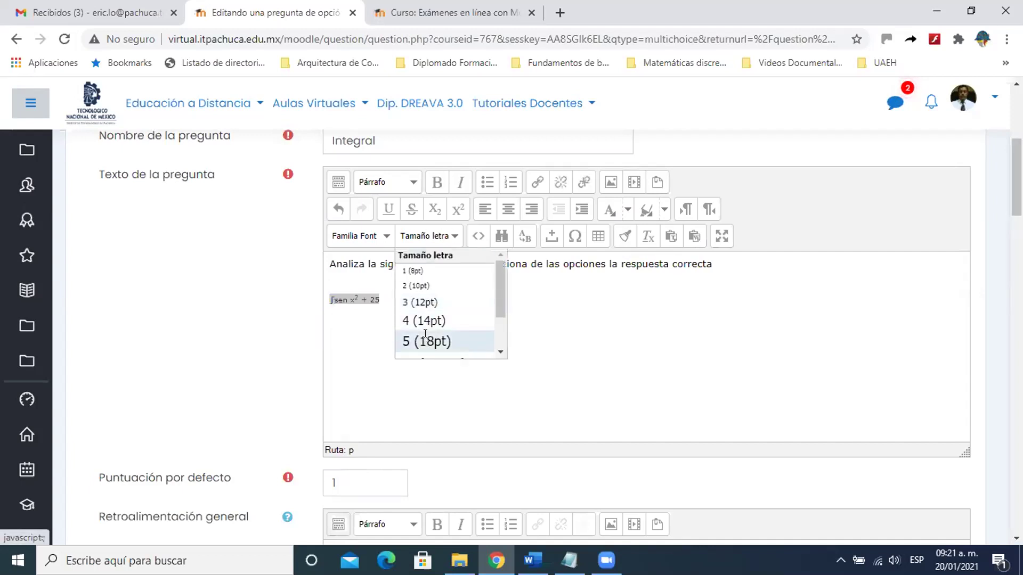
pyautogui.click(426, 341)
pyautogui.click(437, 358)
# Step: Colour the integral expression's text red
pyautogui.moveTo(426, 311); pyautogui.dragTo(327, 306)
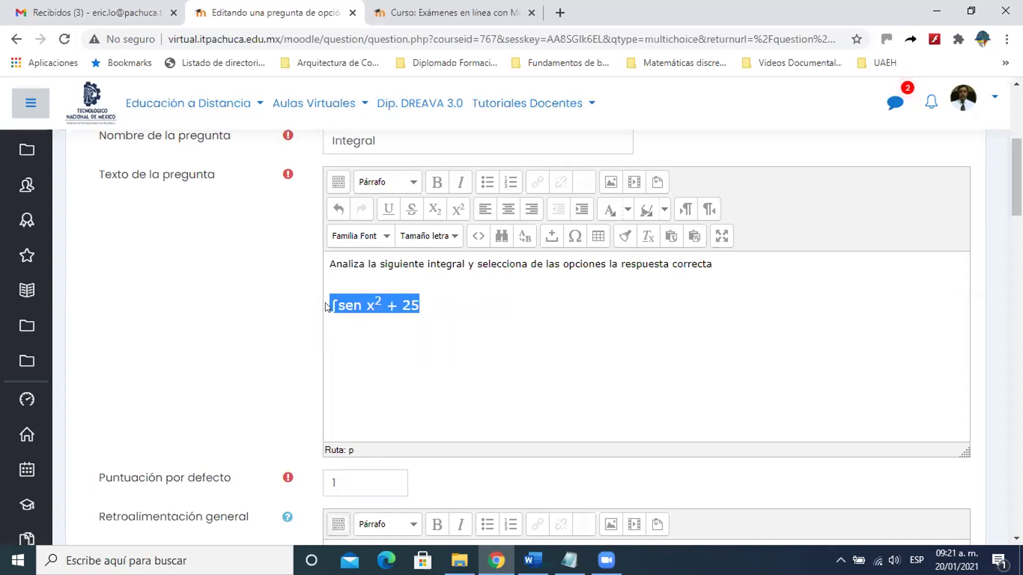
pyautogui.click(629, 209)
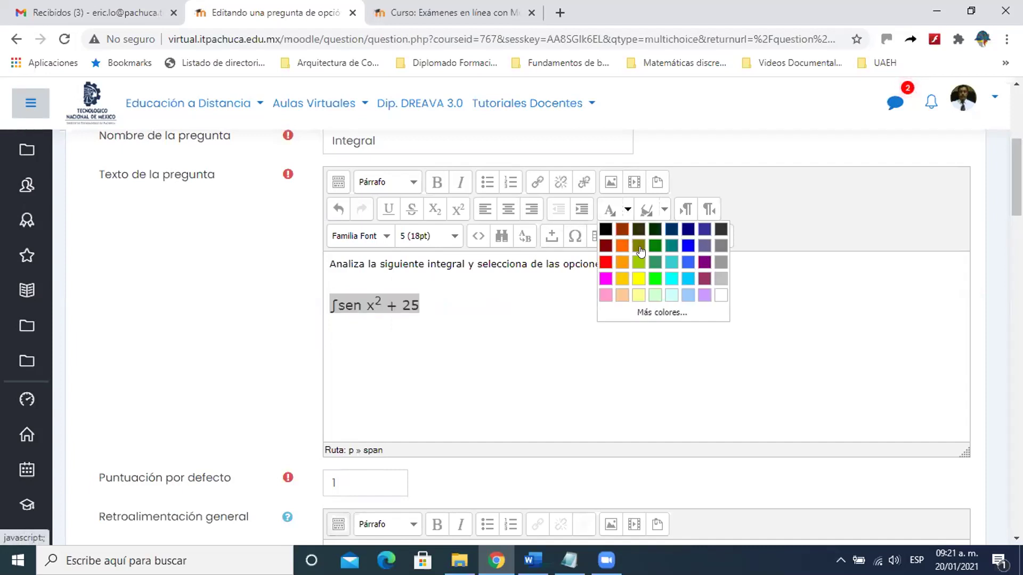
pyautogui.click(606, 262)
pyautogui.click(345, 331)
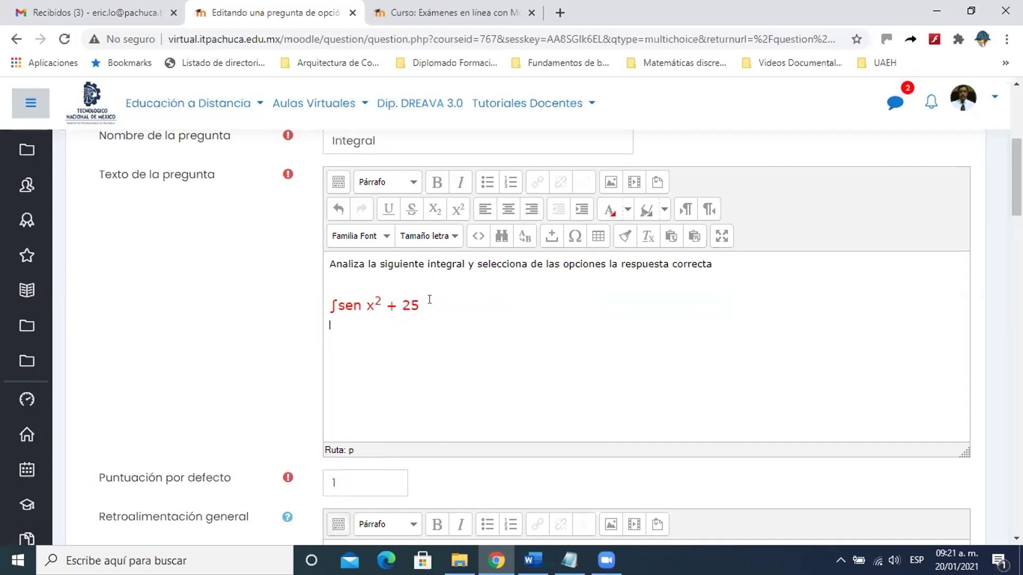
# Step: Set the question's default score (Puntuación por defecto) to 5
pyautogui.scroll(-3, 428, 298)
pyautogui.click(340, 329)
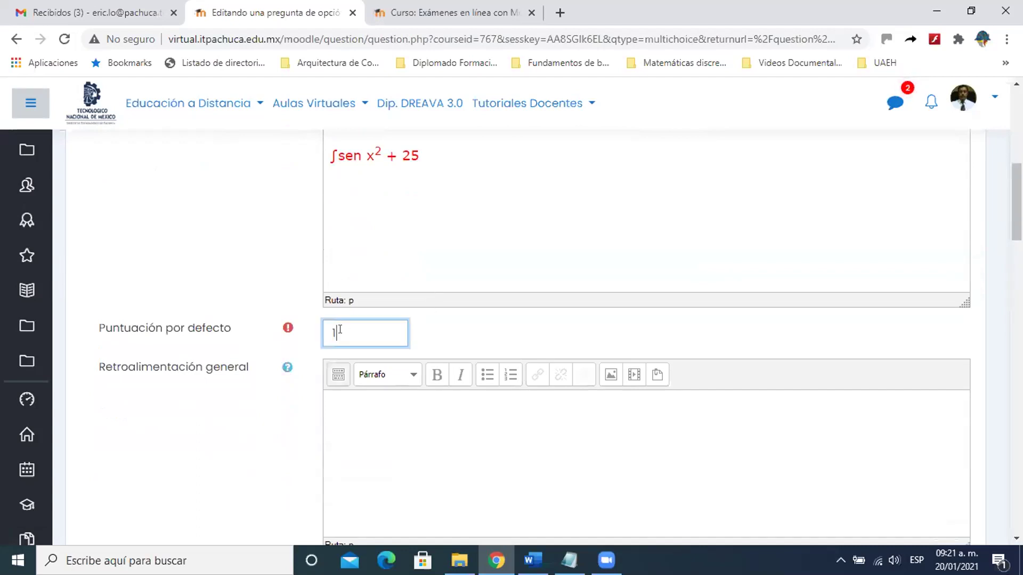
pyautogui.write('5')
# Step: Enter "Las integrales son ...." as the question's general feedback (Retroalimentación general)
pyautogui.scroll(-3, 332, 328)
pyautogui.click(368, 258)
pyautogui.scroll(2, 467, 333)
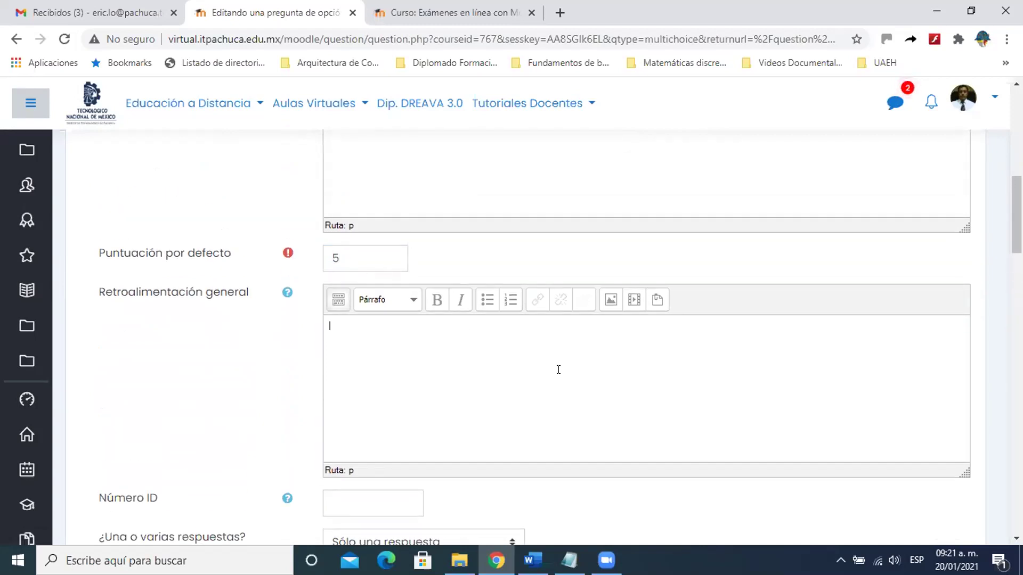
pyautogui.write('Las integrales son ....')
# Step: Check the choices for one or several answers and keep Sólo una respuesta
pyautogui.scroll(-1, 548, 367)
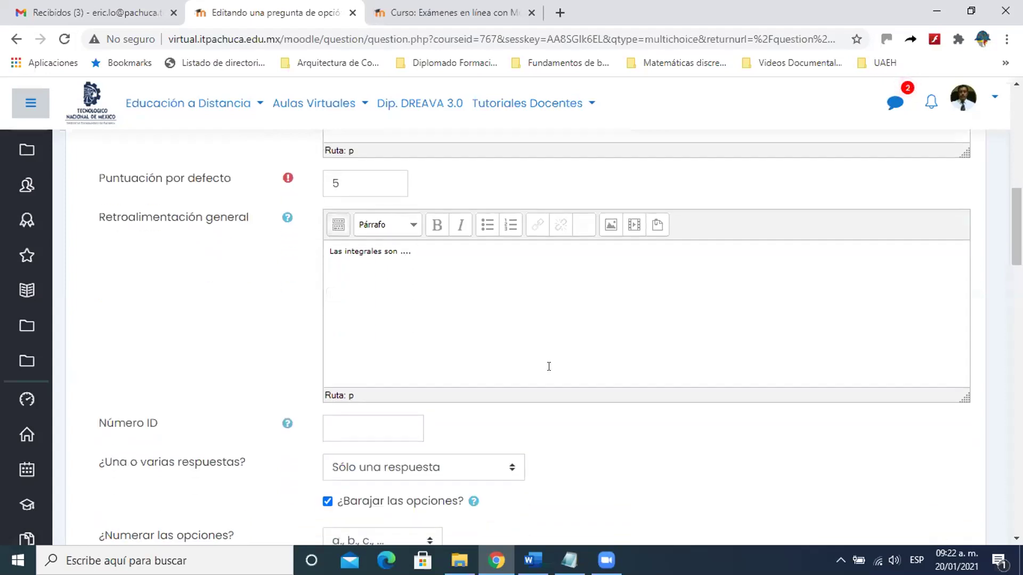
pyautogui.scroll(-1, 549, 367)
pyautogui.scroll(-1, 549, 366)
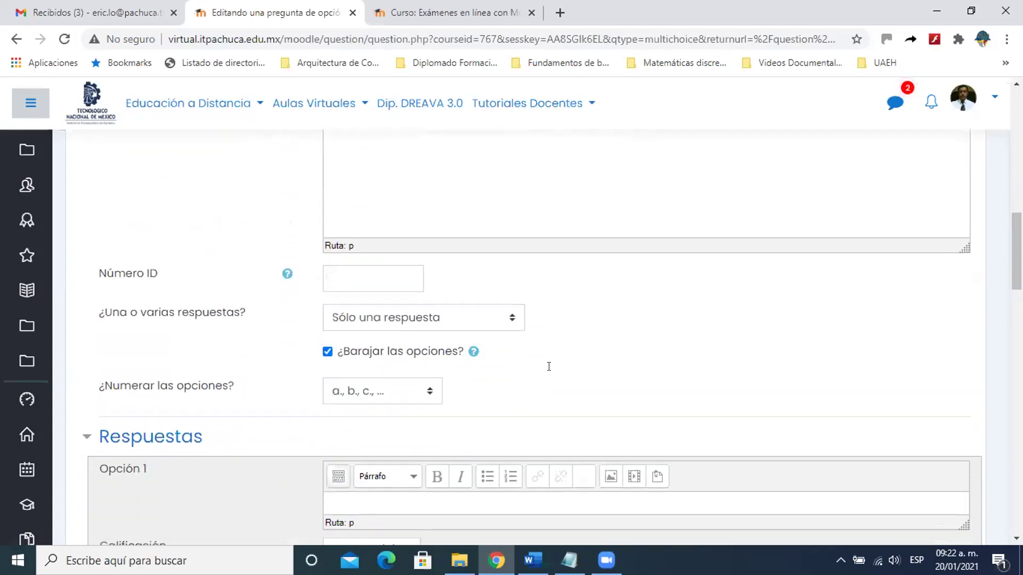
pyautogui.click(467, 318)
pyautogui.click(469, 319)
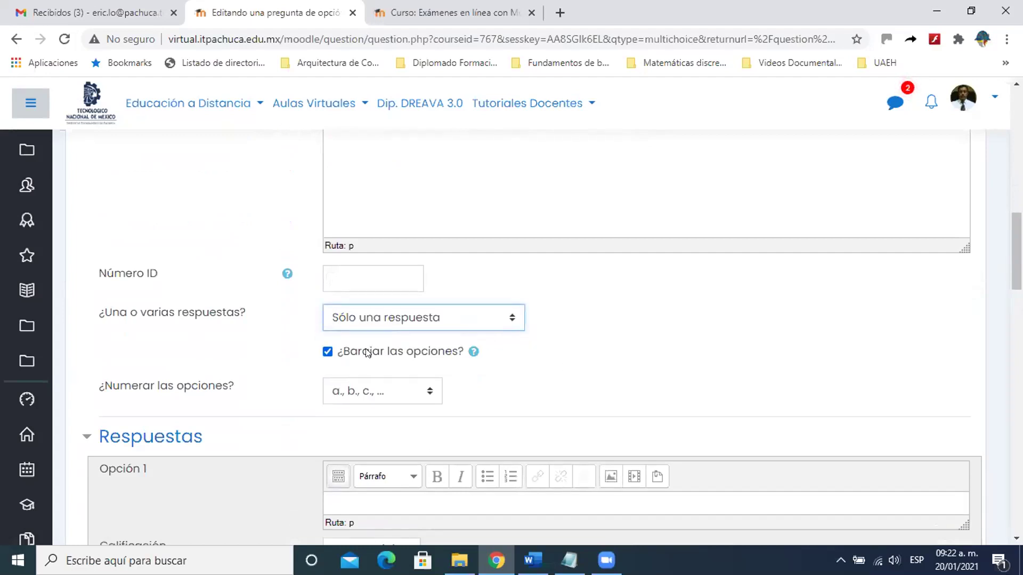
# Step: Try the 1., 2., 3., ... numbering for the answer options and set it back to a., b., c., ..
pyautogui.scroll(-1, 368, 353)
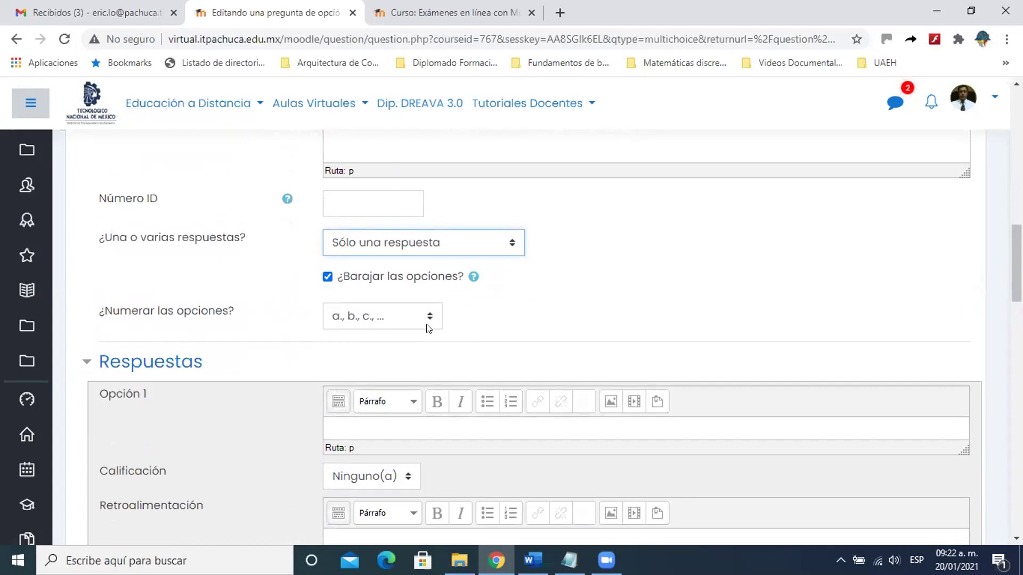
pyautogui.click(331, 318)
pyautogui.click(376, 375)
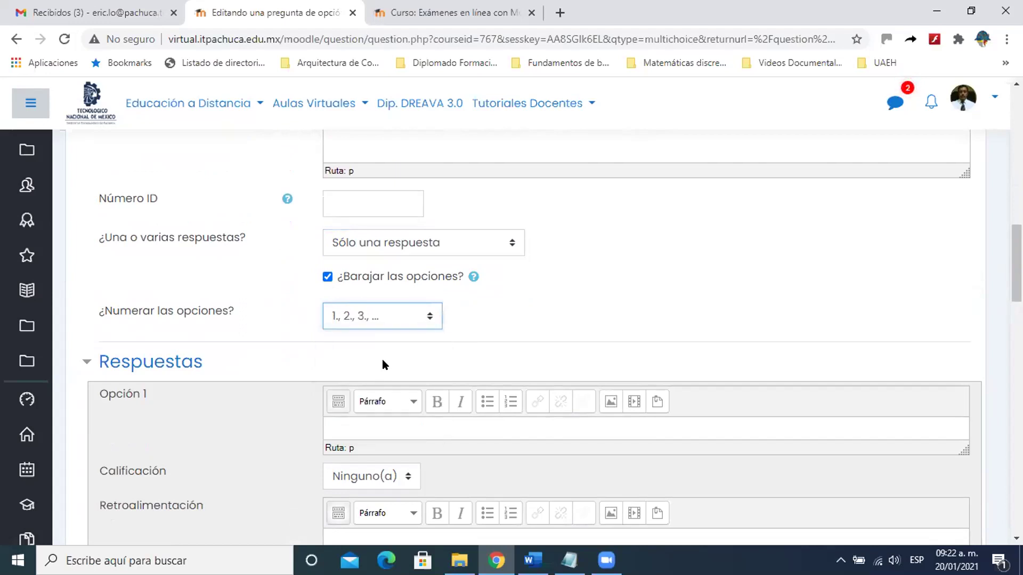
pyautogui.click(429, 318)
pyautogui.click(410, 341)
# Step: Fill in Opción 1 with the answer 5, the grade 100% and the feedback "Muy bien :)"
pyautogui.scroll(-3, 411, 342)
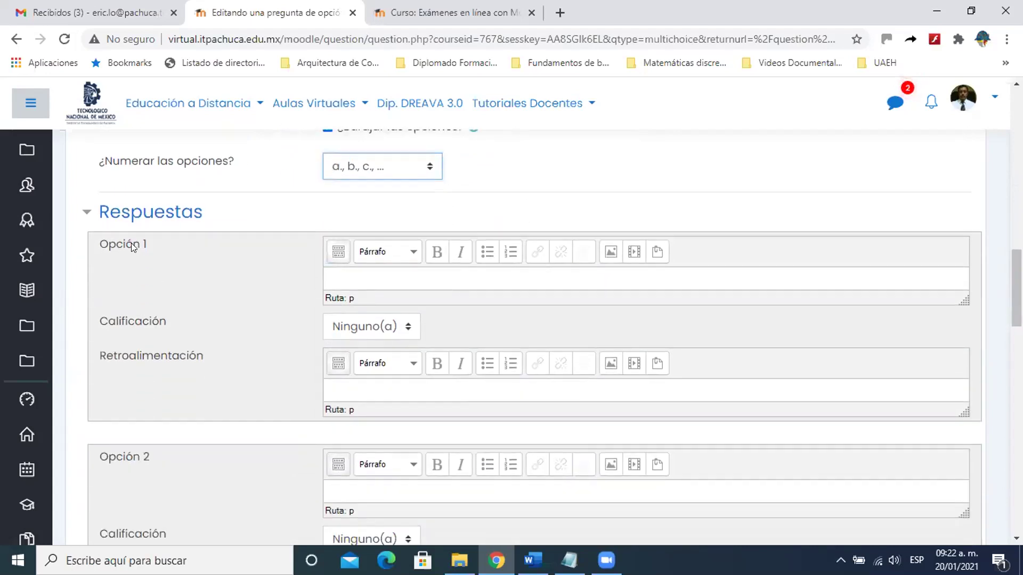
pyautogui.click(346, 273)
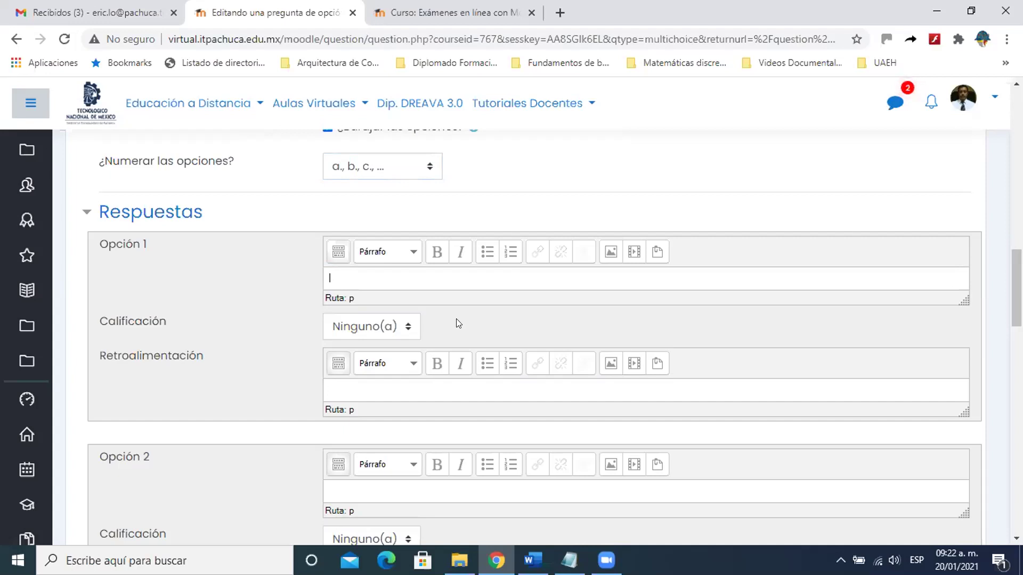
pyautogui.write('5')
pyautogui.click(408, 326)
pyautogui.click(373, 28)
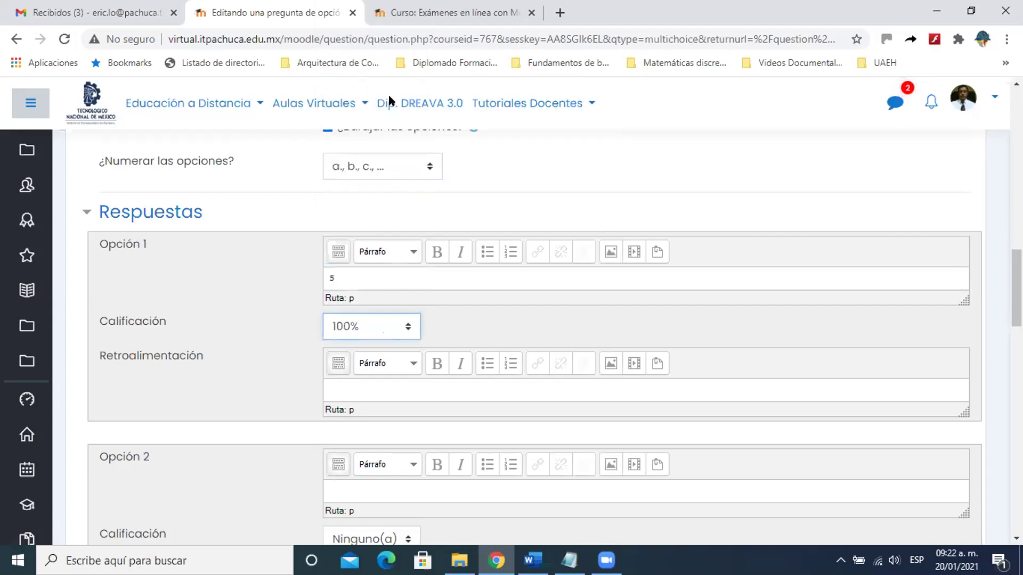
pyautogui.click(357, 383)
pyautogui.write('Muy bien :)')
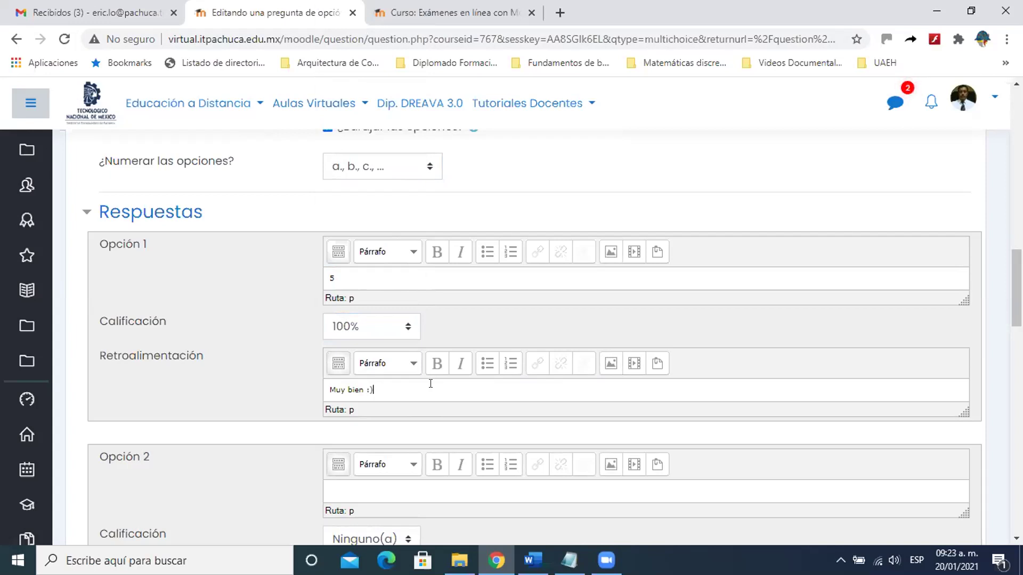
# Step: Fill in Opción 2 with the answer 67, keeping the grade Ninguno(a), and the feedback "Incorrecto...."
pyautogui.scroll(-1, 431, 384)
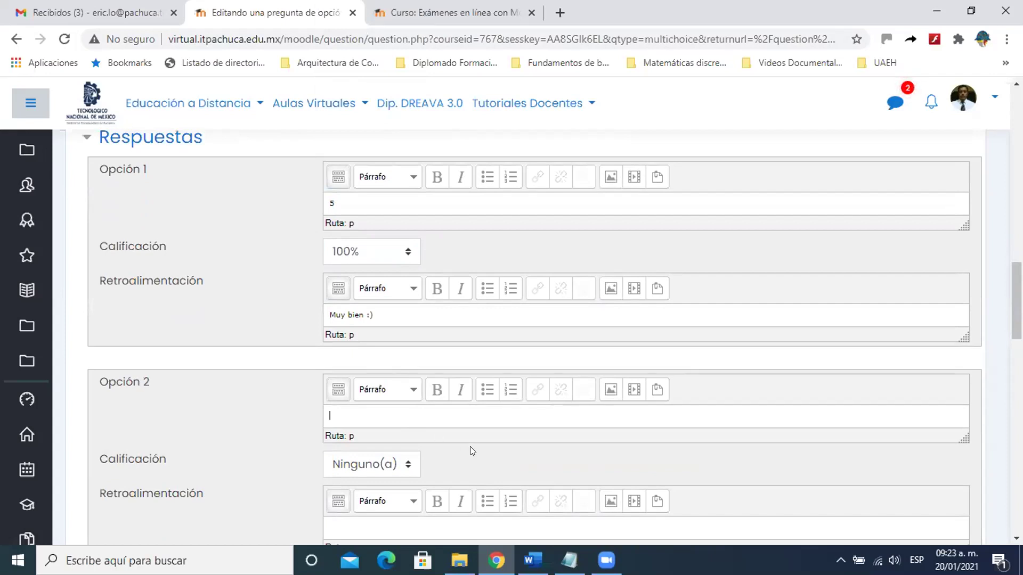
pyautogui.write('67')
pyautogui.scroll(-1, 469, 447)
pyautogui.click(408, 390)
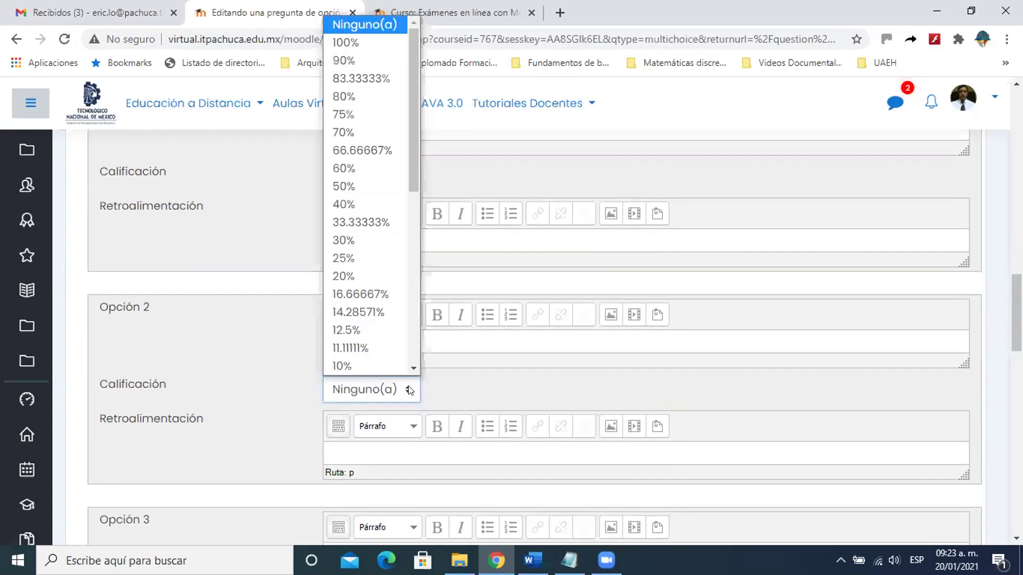
pyautogui.moveTo(408, 169); pyautogui.dragTo(411, 115)
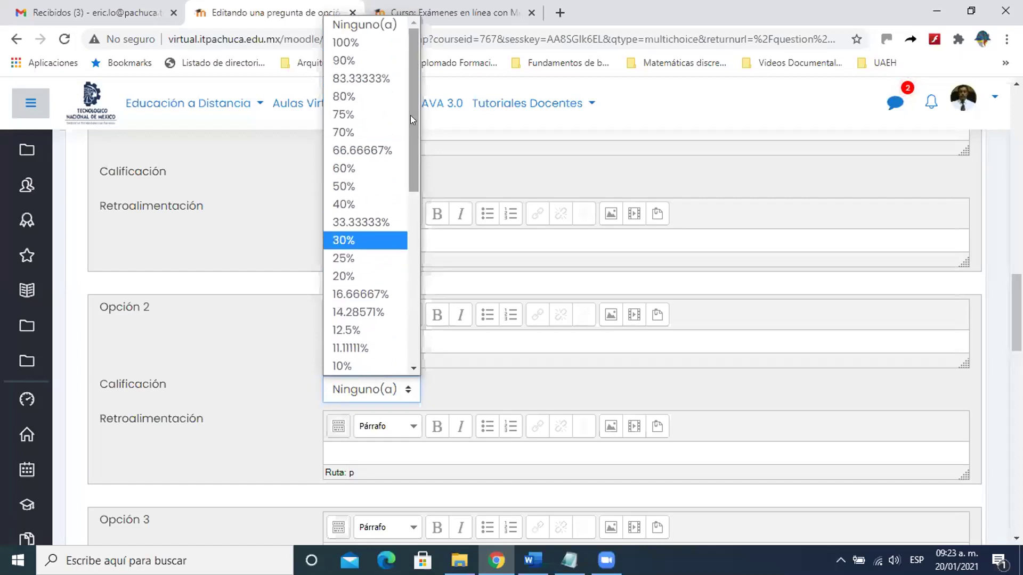
pyautogui.click(448, 398)
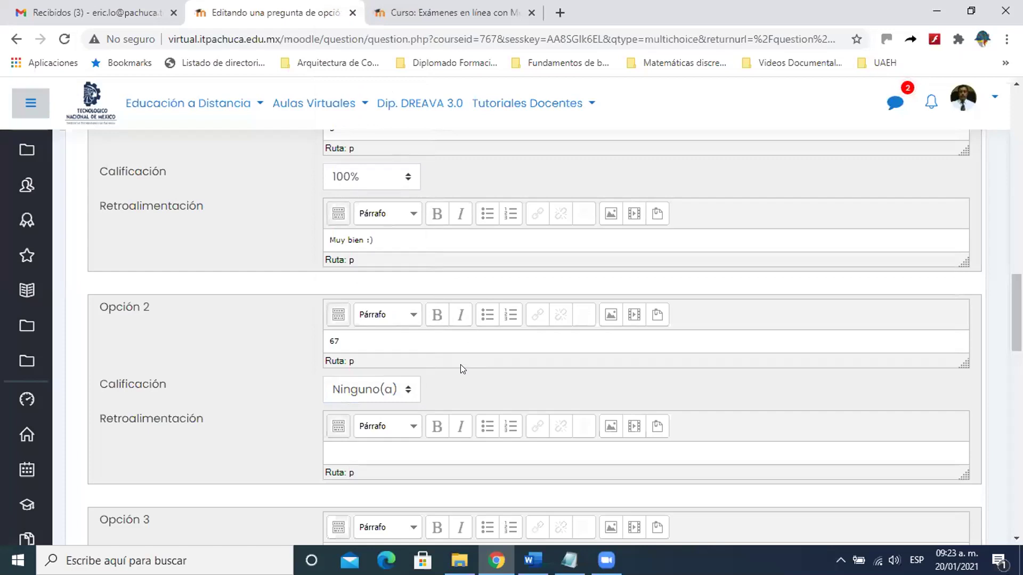
pyautogui.scroll(-1, 461, 365)
pyautogui.click(435, 371)
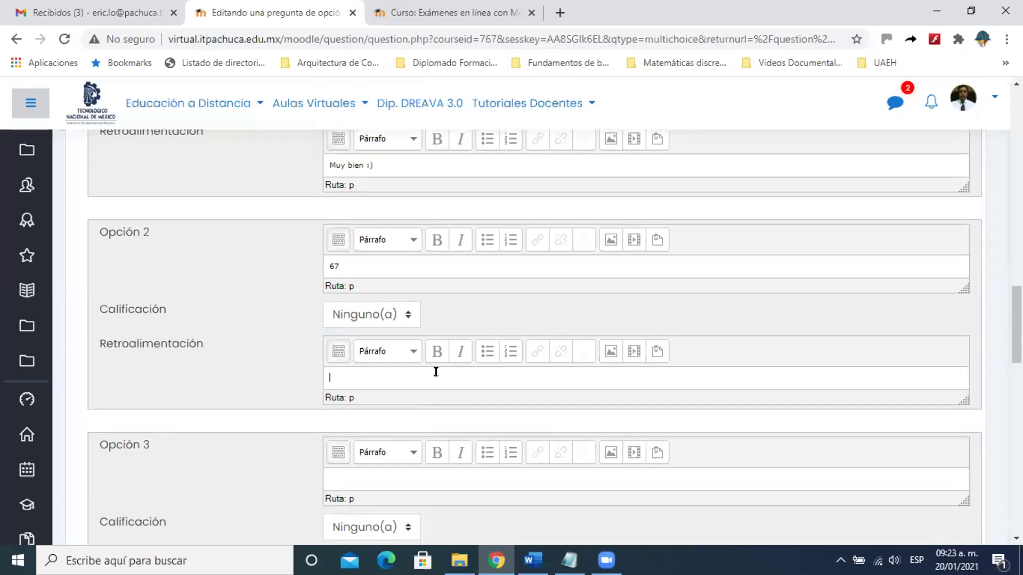
pyautogui.write('Incorrecto....')
# Step: Fill in Opción 3 with the answer "2a" and the feedback "Incorrecto...."
pyautogui.scroll(-3, 435, 371)
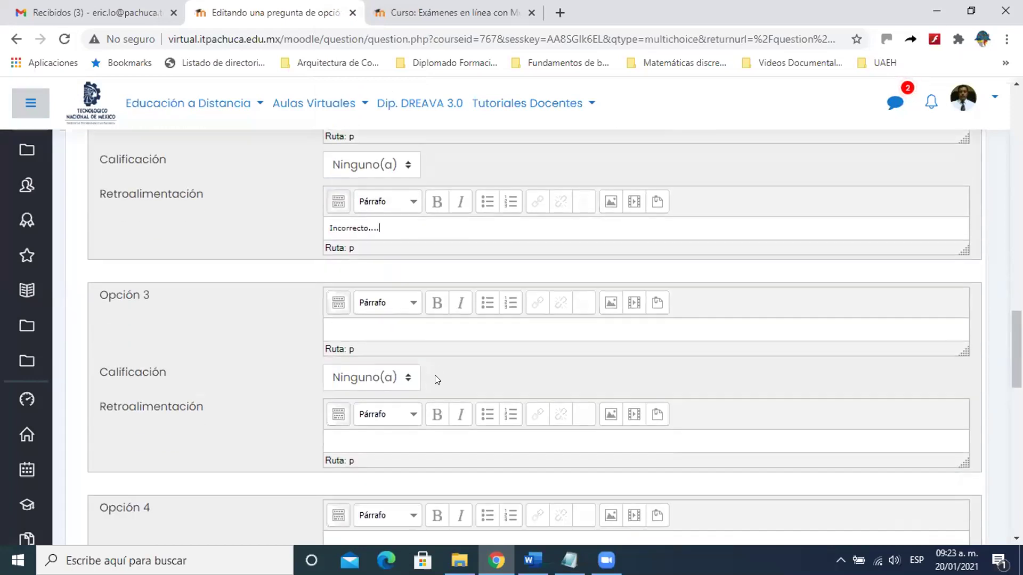
pyautogui.click(393, 324)
pyautogui.write('a')
pyautogui.click(368, 440)
pyautogui.write('Incorrecto....')
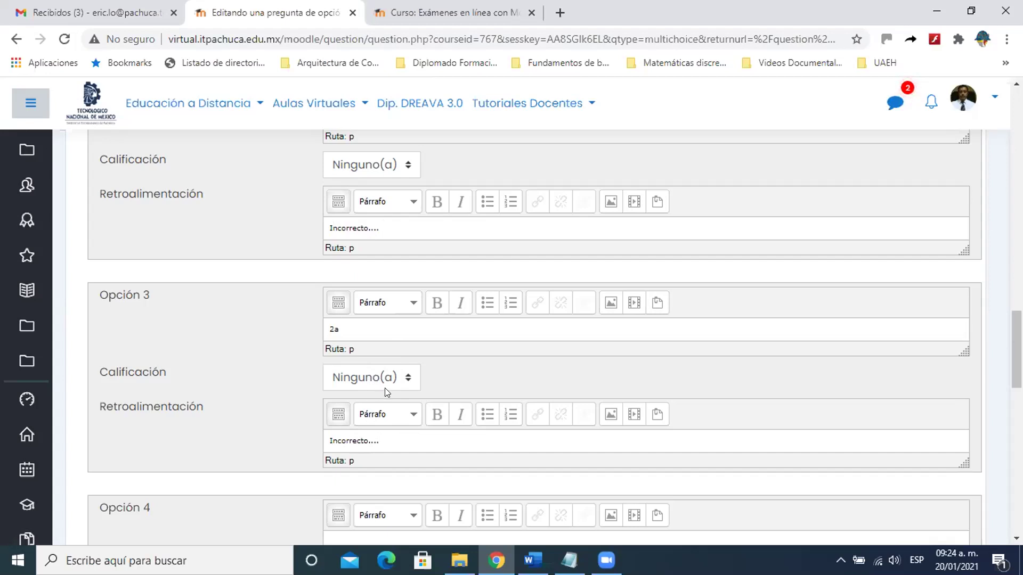
# Step: Fill in Opción 4 with the answer "5x" and the feedback "Incorrecto..."
pyautogui.scroll(-4, 386, 392)
pyautogui.click(359, 311)
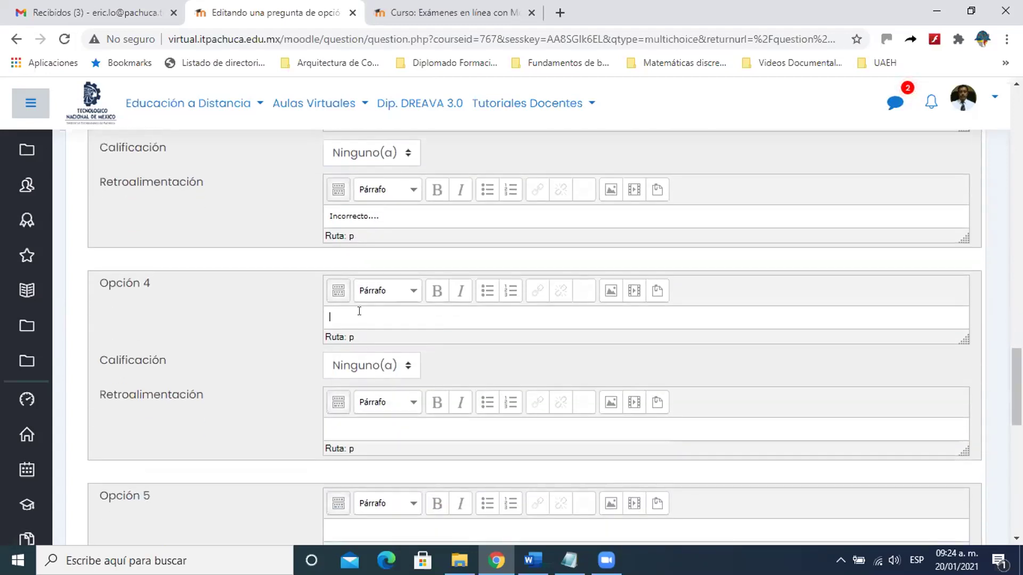
pyautogui.write('34')
pyautogui.press('BackSpace')
pyautogui.press('BackSpace')
pyautogui.write('5x')
pyautogui.click(365, 420)
pyautogui.write('Incorrecto...')
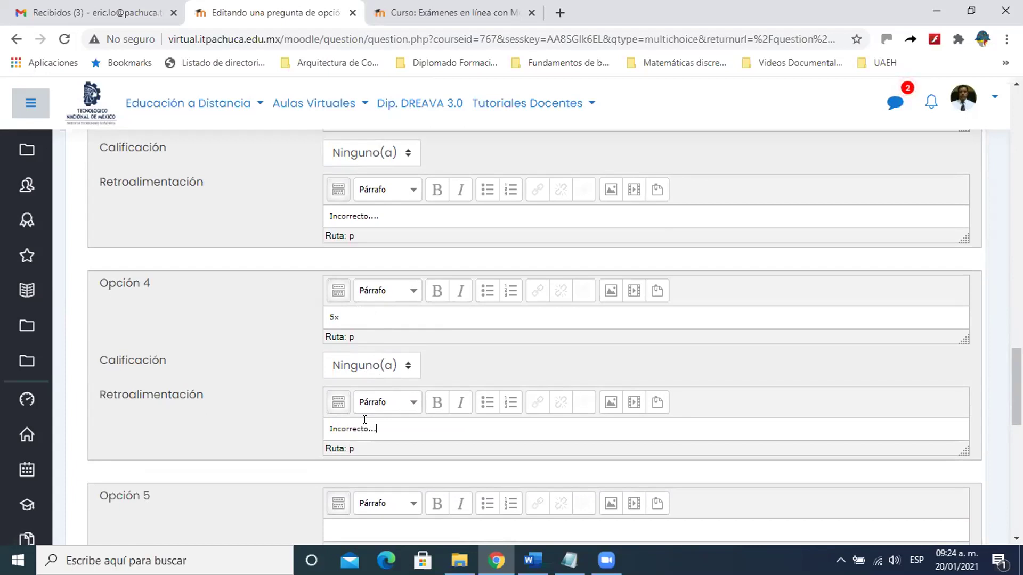
# Step: Leave Opción 5 empty and save the question's changes while continuing to edit it
pyautogui.scroll(-5, 360, 388)
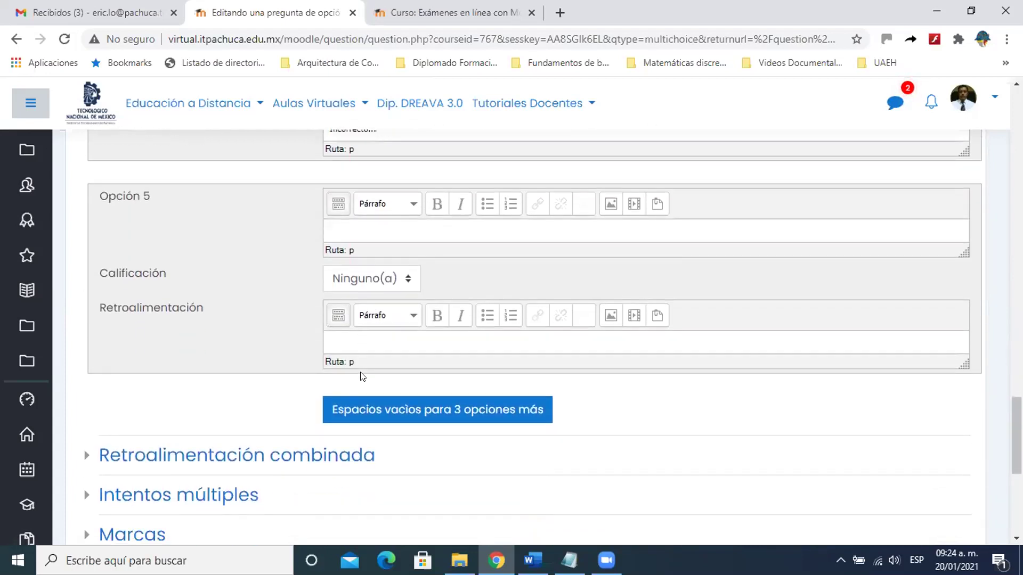
pyautogui.scroll(4, 304, 293)
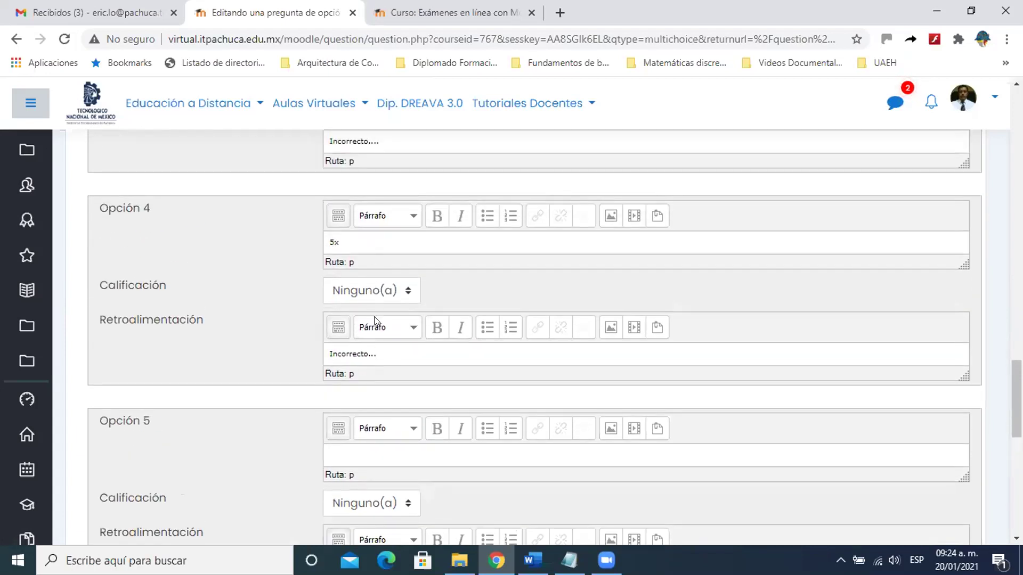
pyautogui.scroll(-1, 381, 356)
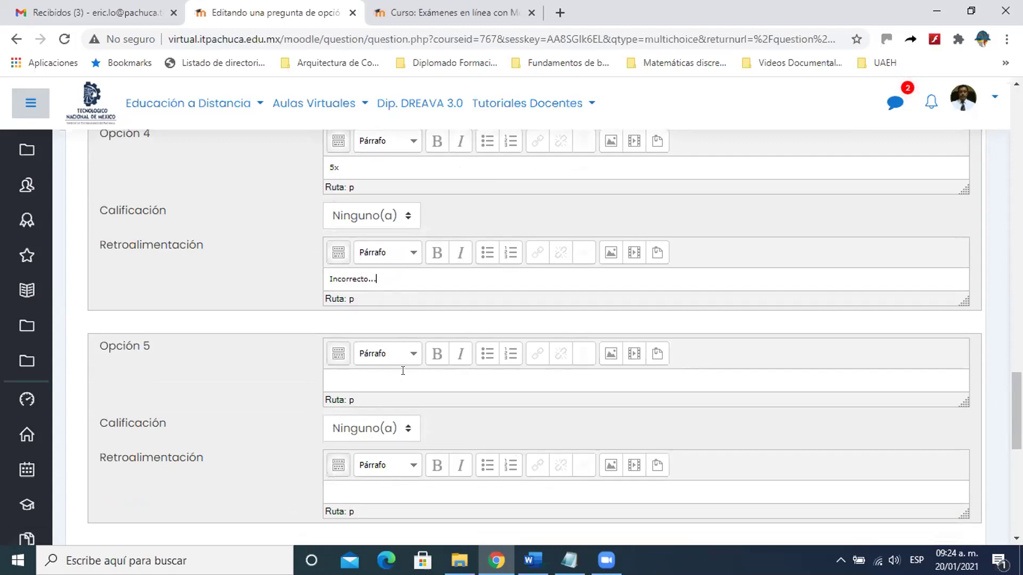
pyautogui.scroll(-3, 403, 371)
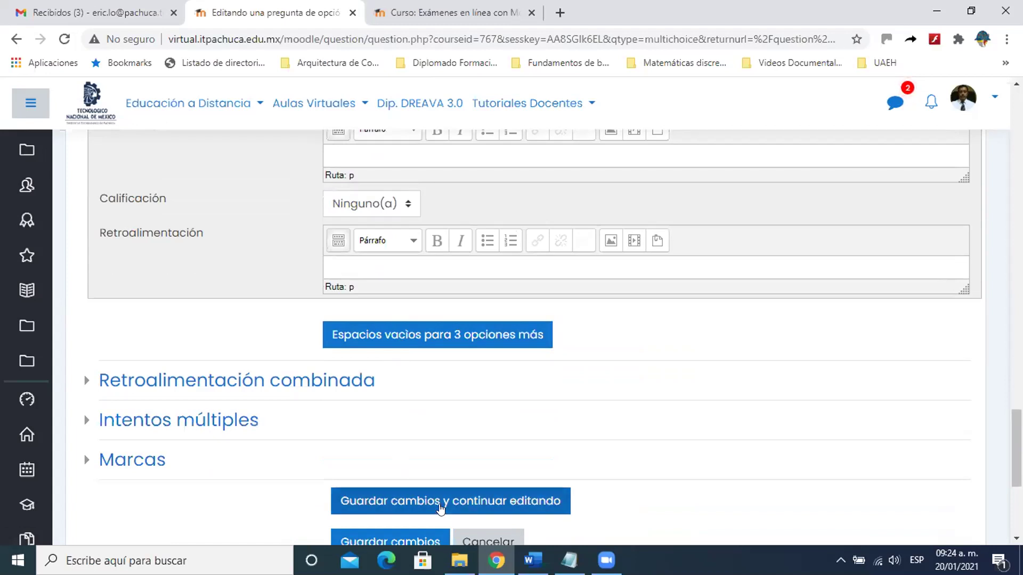
pyautogui.click(440, 505)
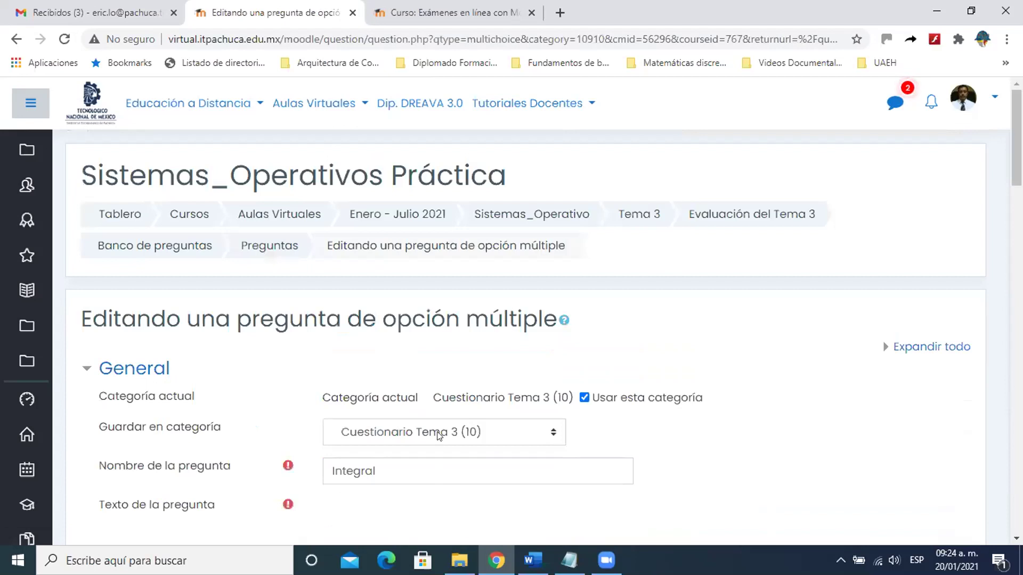
# Step: Review the saved Integral question's settings and answer options and open its preview
pyautogui.scroll(-7, 440, 436)
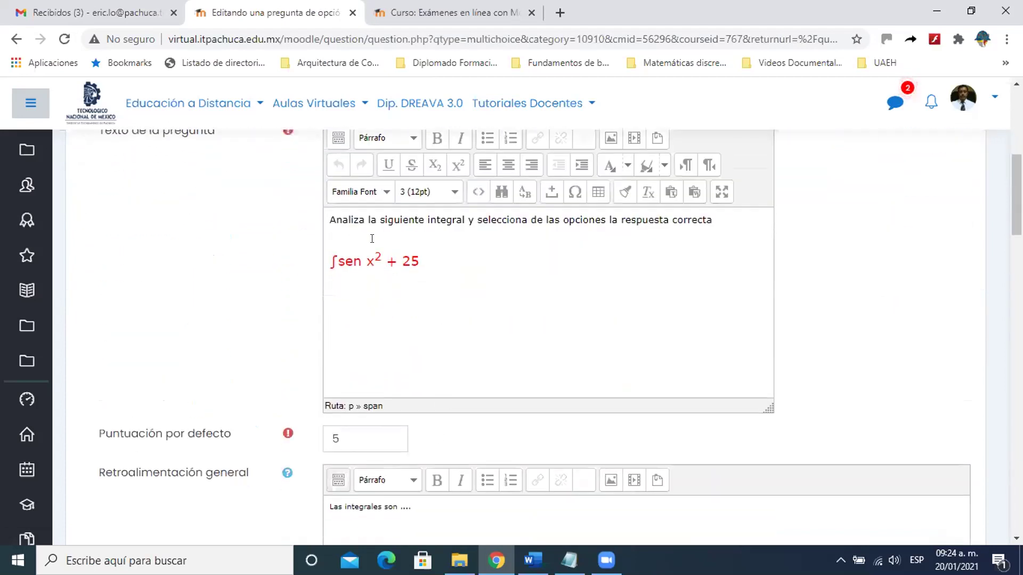
pyautogui.scroll(-3, 356, 334)
pyautogui.scroll(-4, 414, 340)
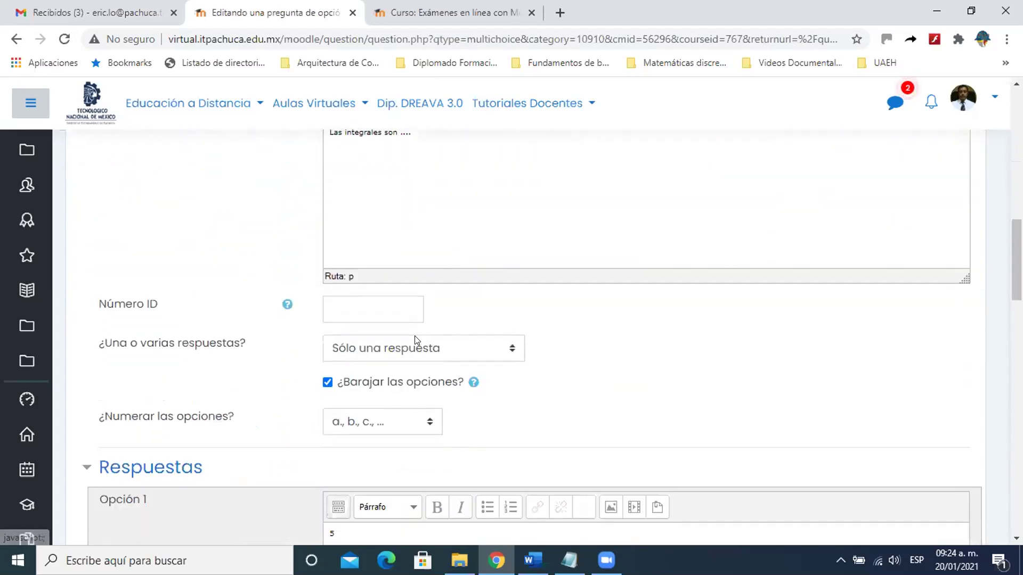
pyautogui.scroll(-10, 414, 335)
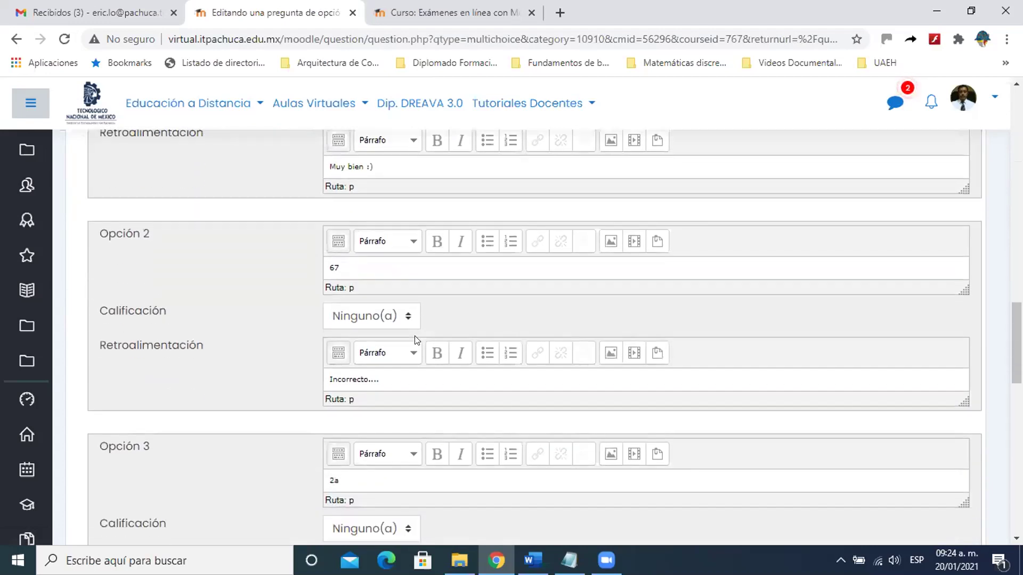
pyautogui.scroll(-12, 414, 335)
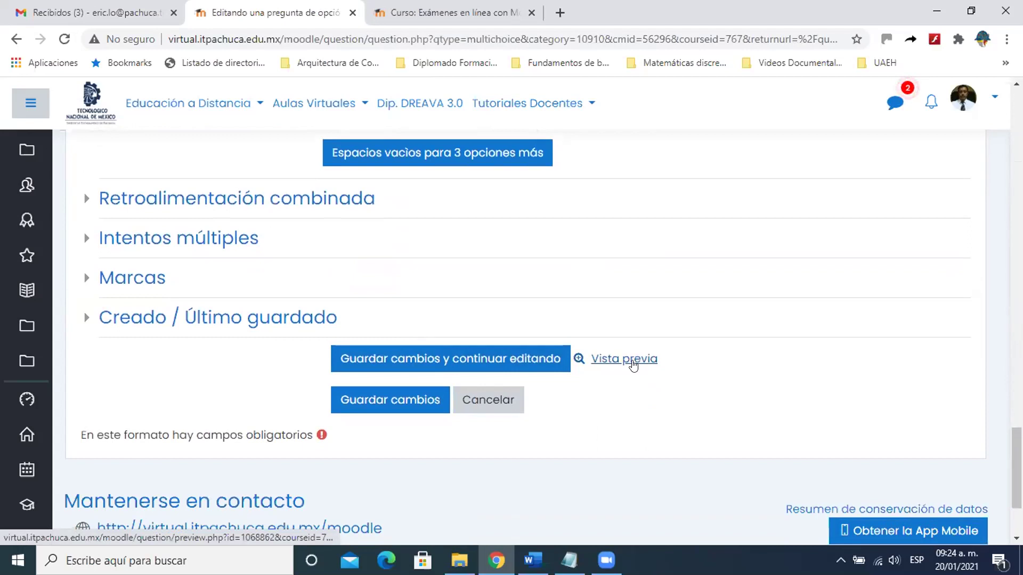
pyautogui.click(632, 361)
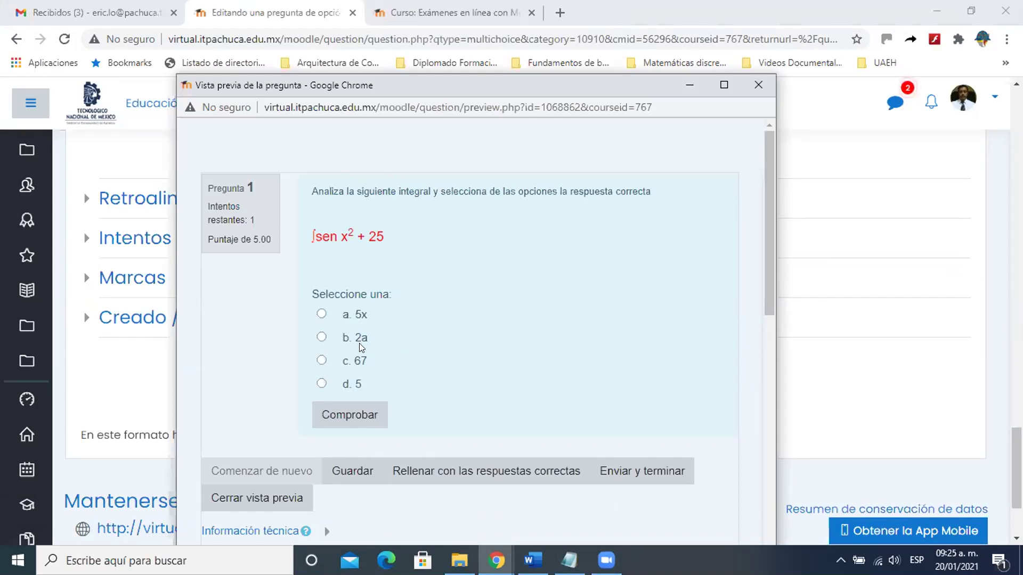
# Step: Try the different answers in the preview, select 2a, and submit and finish the attempt
pyautogui.click(321, 338)
pyautogui.click(322, 314)
pyautogui.click(321, 337)
pyautogui.click(321, 360)
pyautogui.click(321, 383)
pyautogui.click(322, 360)
pyautogui.click(321, 338)
pyautogui.click(321, 314)
pyautogui.click(321, 337)
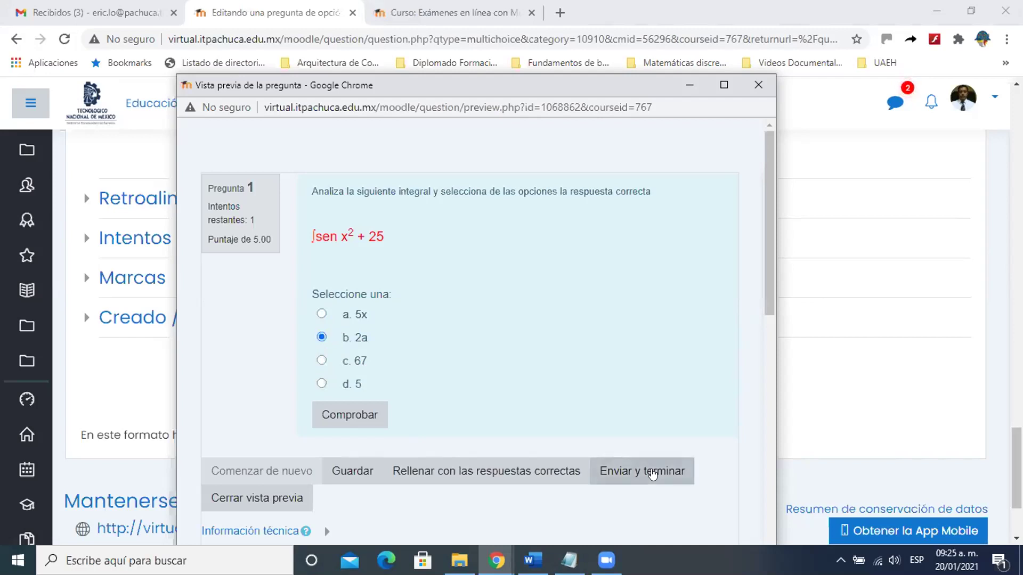
pyautogui.click(652, 472)
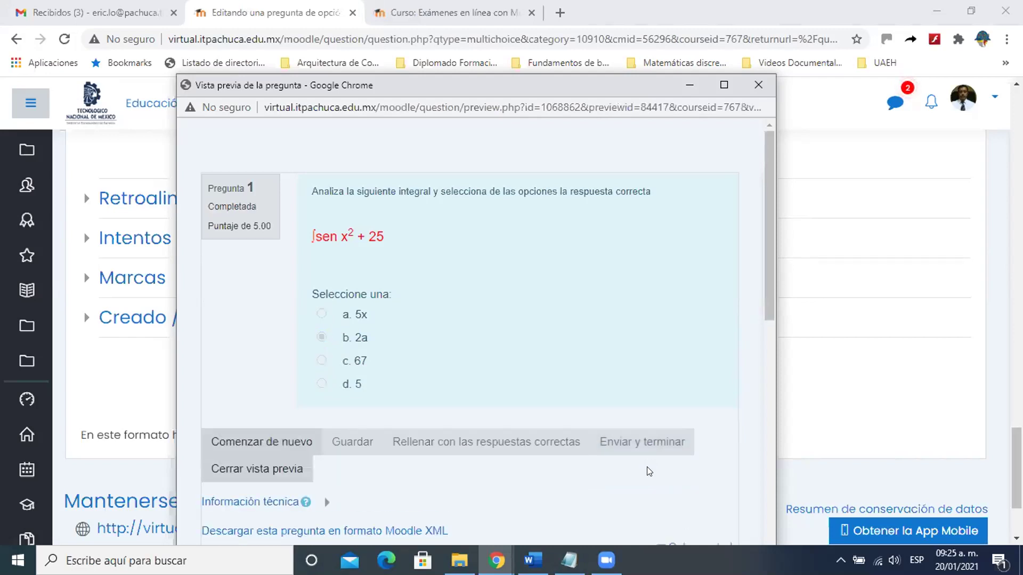
# Step: Look over the completed attempt and close the question preview
pyautogui.scroll(-13, 721, 315)
pyautogui.scroll(12, 721, 315)
pyautogui.click(758, 85)
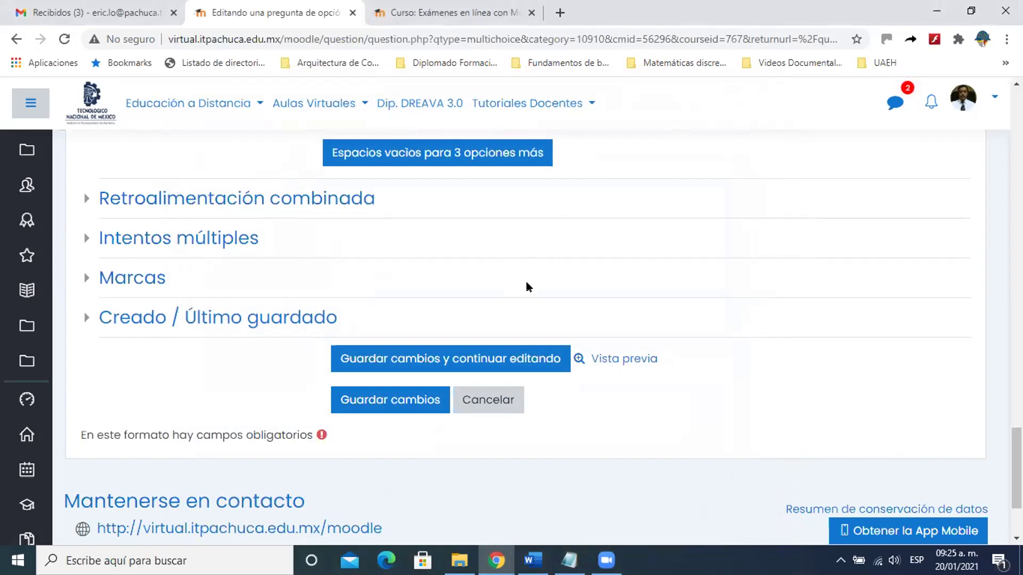
# Step: Place the cursor below the integral in the question text, view the available special characters, and close the character picker
pyautogui.scroll(6, 526, 286)
pyautogui.scroll(12, 526, 287)
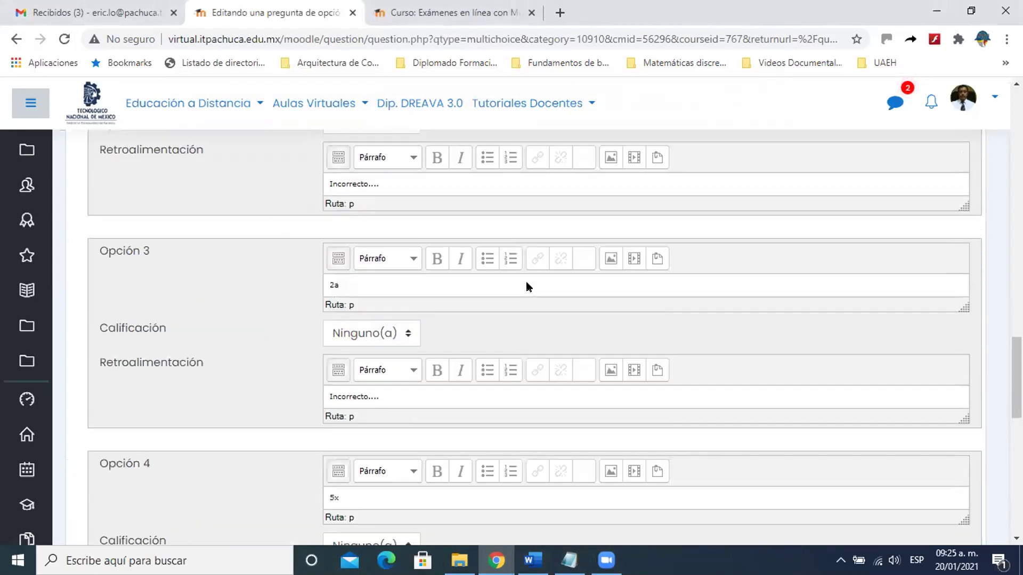
pyautogui.scroll(12, 526, 286)
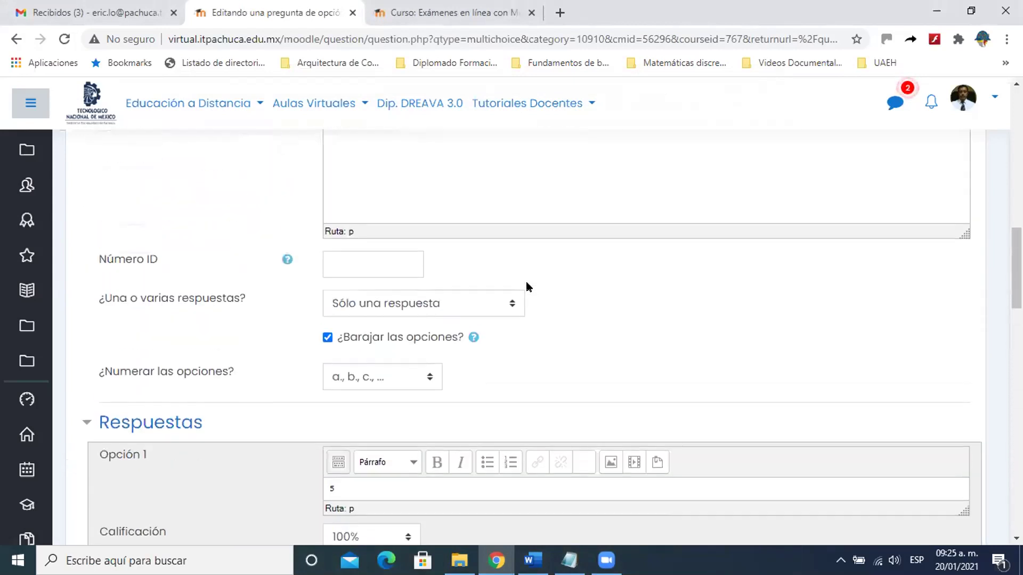
pyautogui.scroll(3, 526, 287)
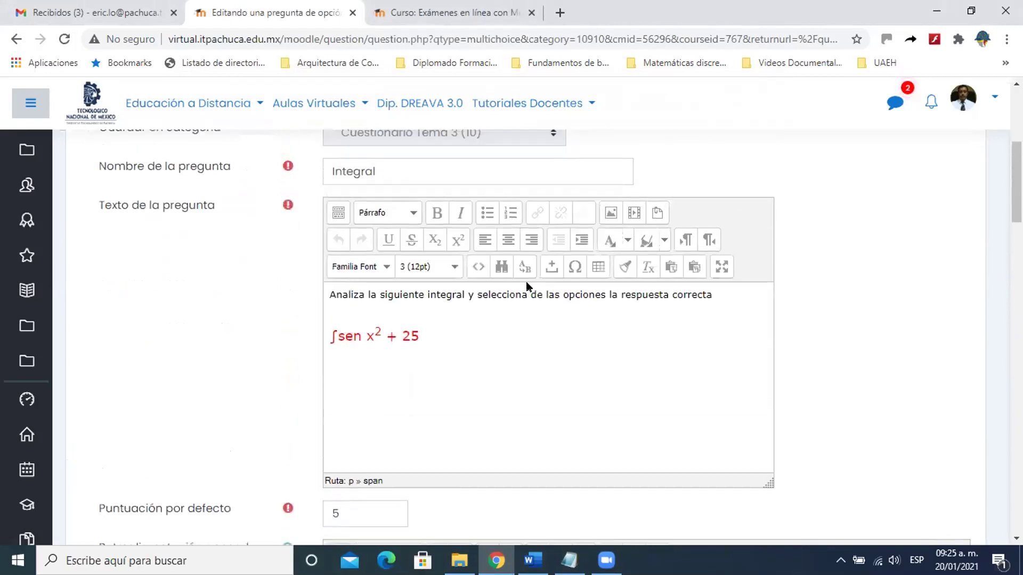
pyautogui.click(460, 347)
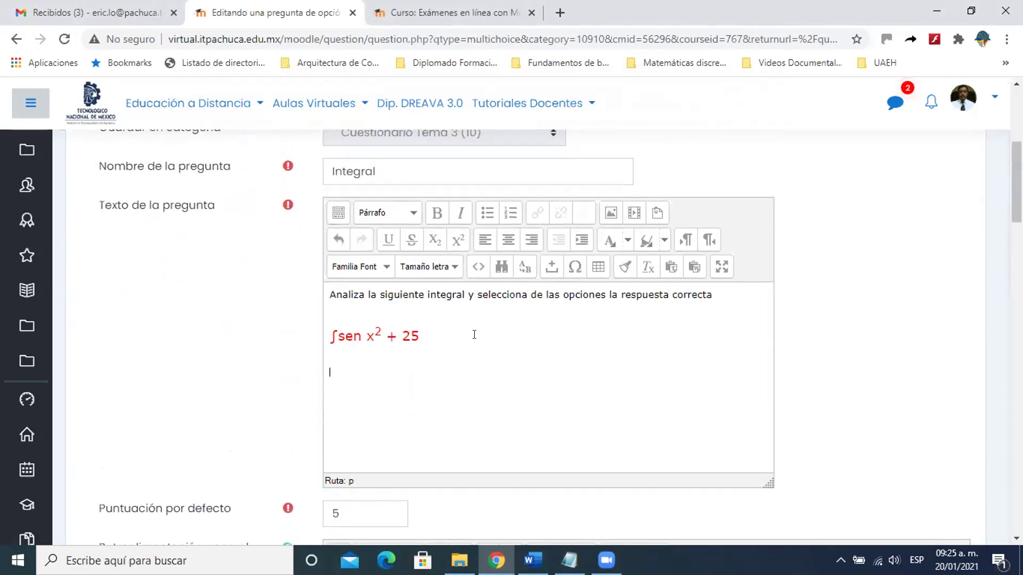
pyautogui.click(572, 269)
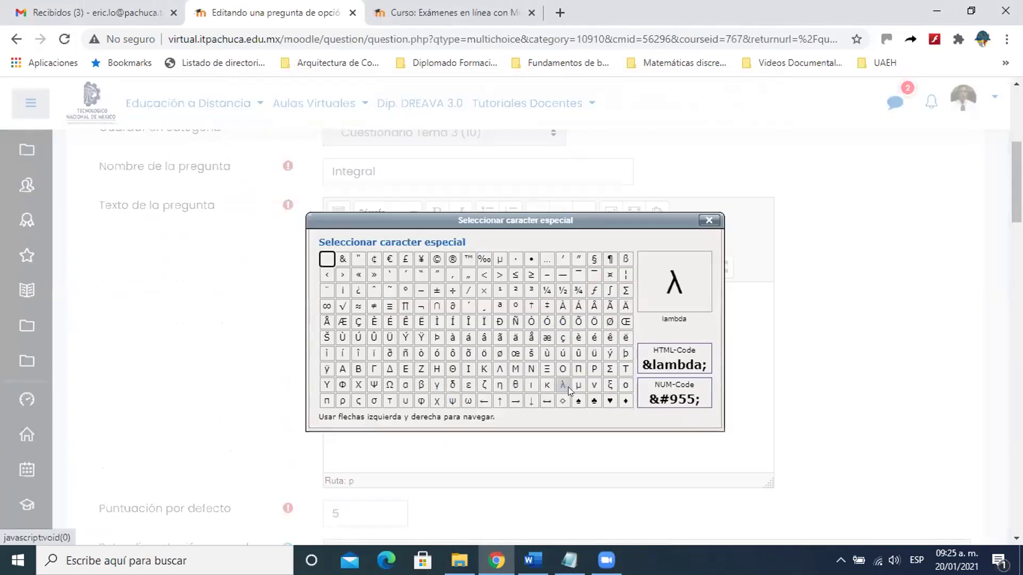
pyautogui.click(709, 220)
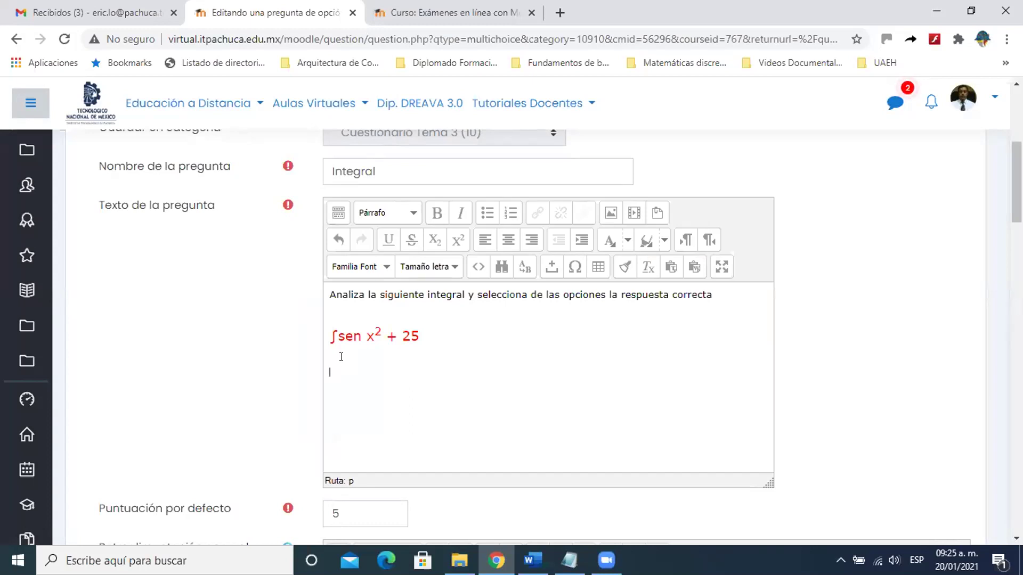
# Step: Switch to Notepad, copy the first LaTeX equation block from Códigos Látex, and return to the question in Chrome
pyautogui.moveTo(569, 561)
pyautogui.click(570, 514)
pyautogui.moveTo(247, 201); pyautogui.dragTo(115, 154)
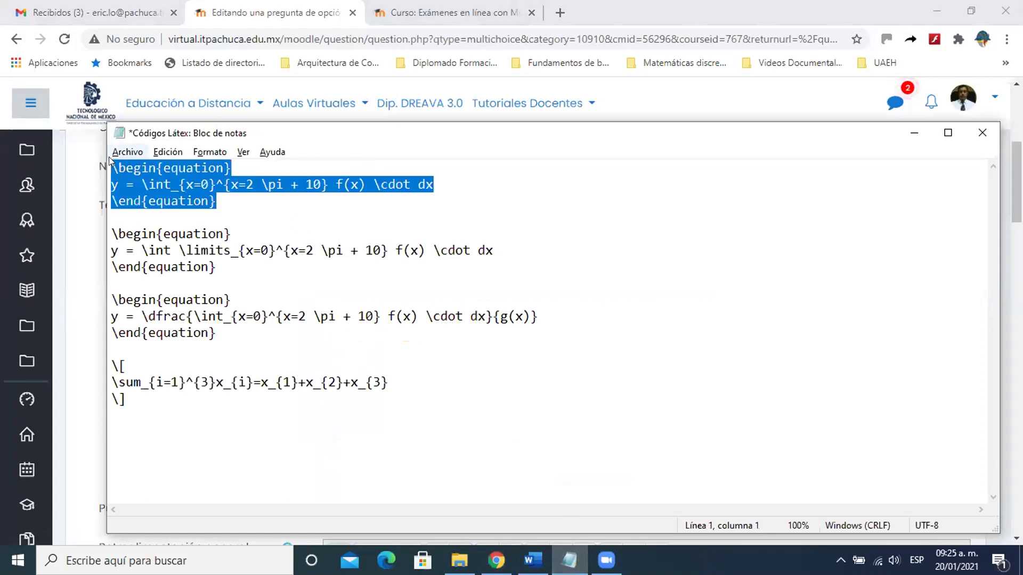
pyautogui.click(496, 561)
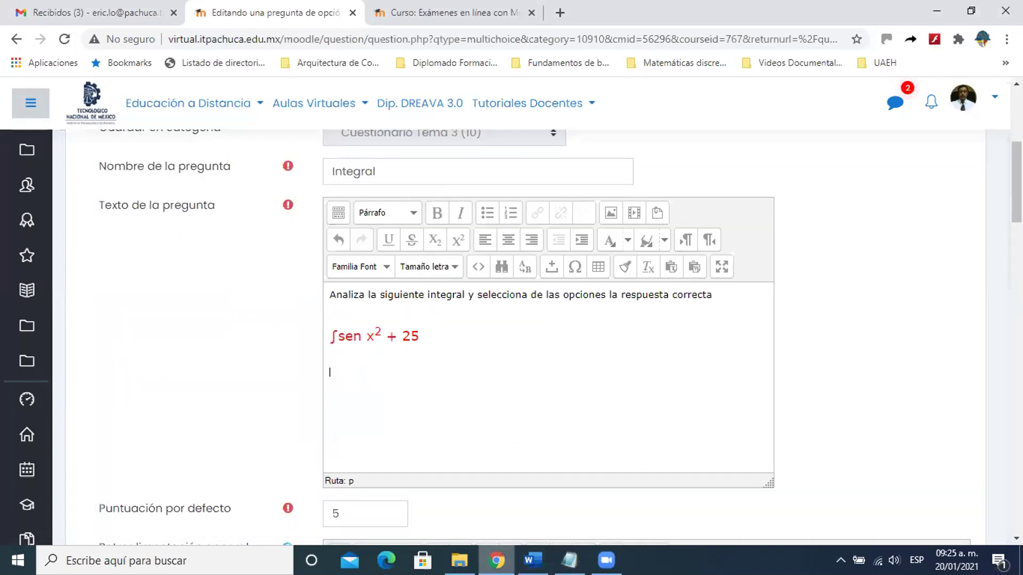
# Step: Below the integral in the question text, insert "$$\begin{equation}y = \int_{x=0}^{x=2 \pi + 10} f(x) \cdot dx\end{equation}$$" on a single line
pyautogui.write('$$')
pyautogui.write('\\begin{equation} y = \\int_{x=0}^{x=2 \\pi + 10} f(x) \\cdot dx \\end{equation}')
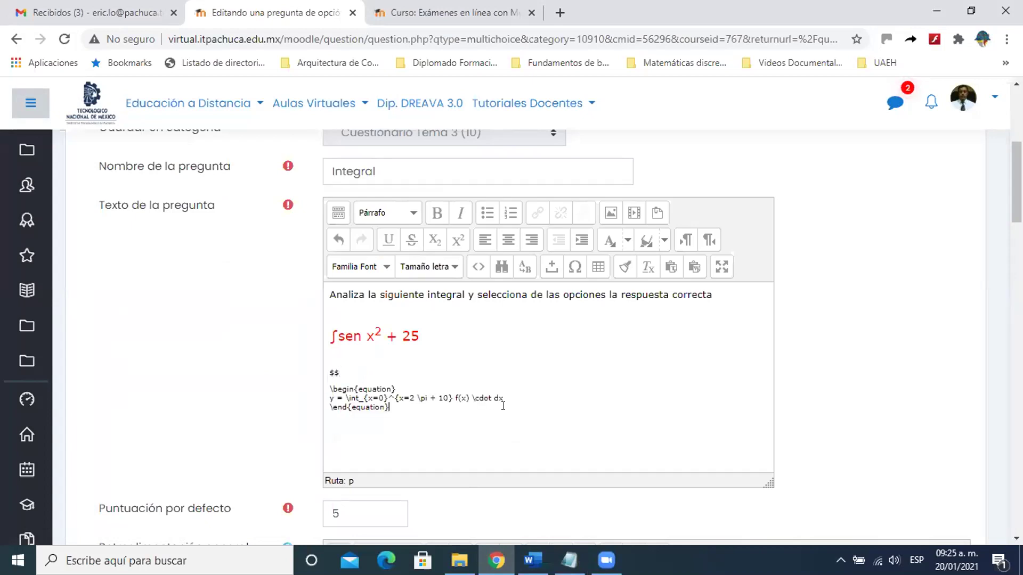
pyautogui.write('"')
pyautogui.write('$$')
pyautogui.press('BackSpace')
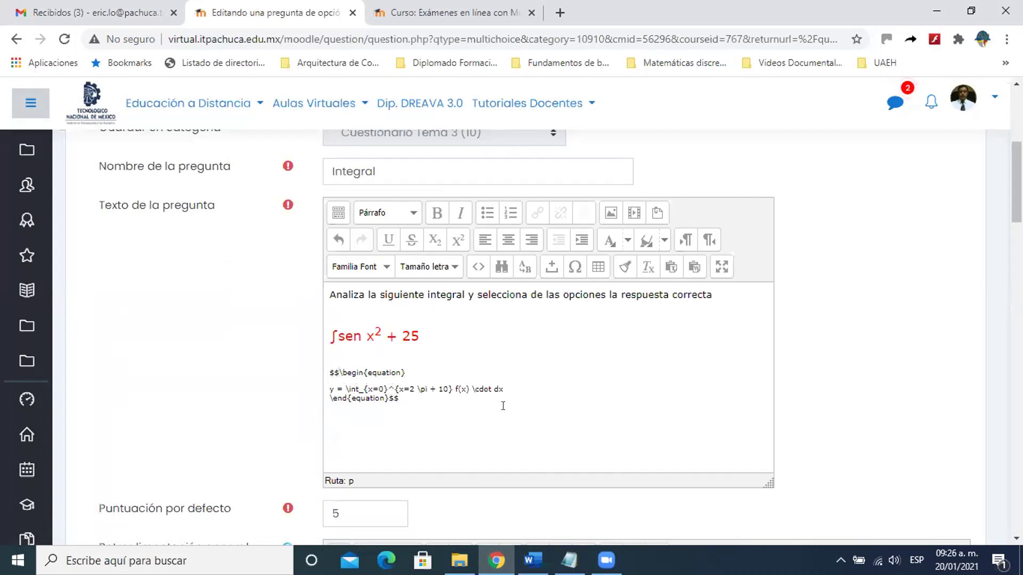
pyautogui.press('BackSpace')
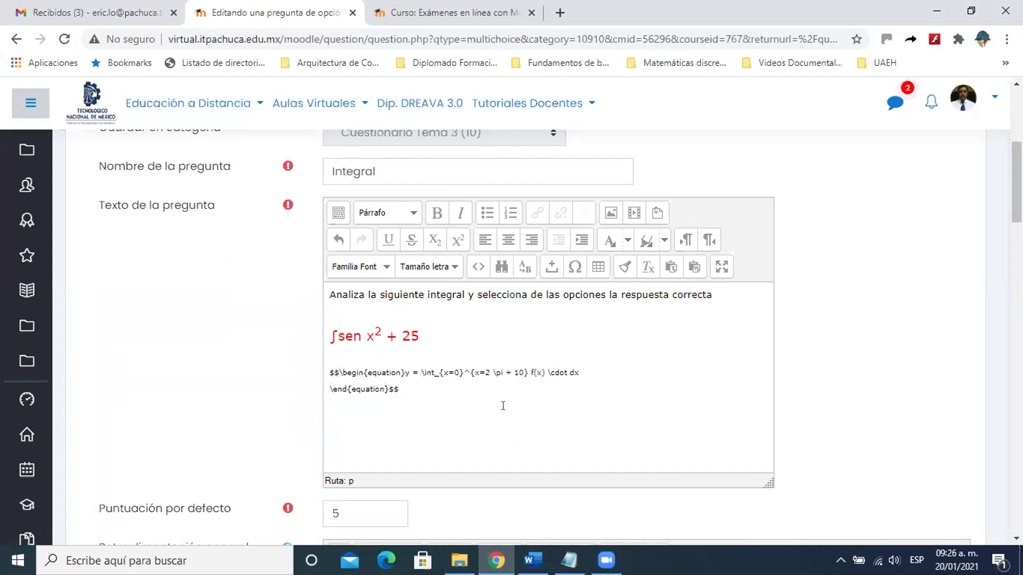
pyautogui.press('BackSpace')
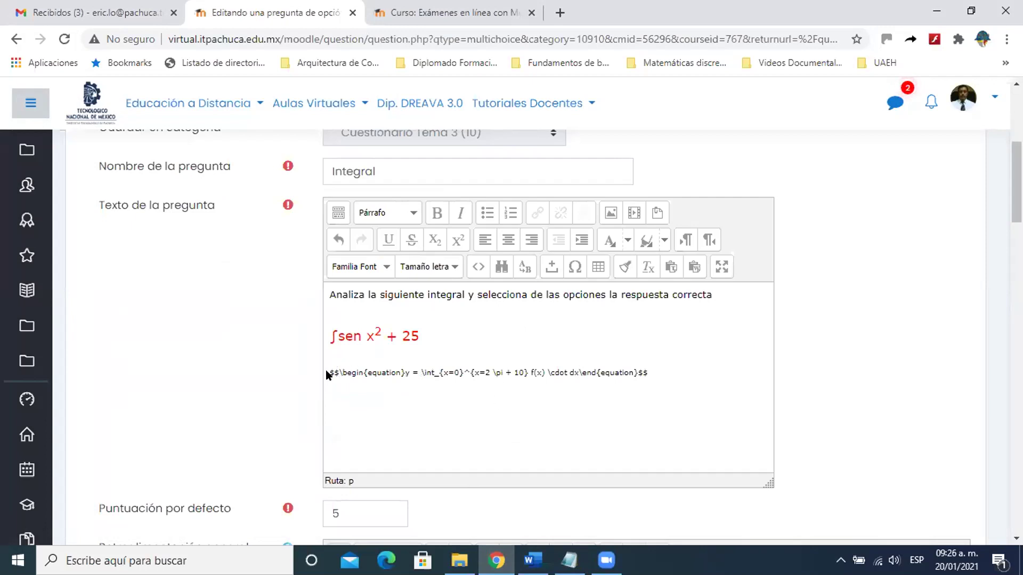
pyautogui.doubleClick(641, 372)
pyautogui.doubleClick(333, 372)
pyautogui.doubleClick(641, 372)
pyautogui.click(643, 371)
# Step: Save the question with the added LaTeX equation while continuing to edit it
pyautogui.scroll(-8, 642, 368)
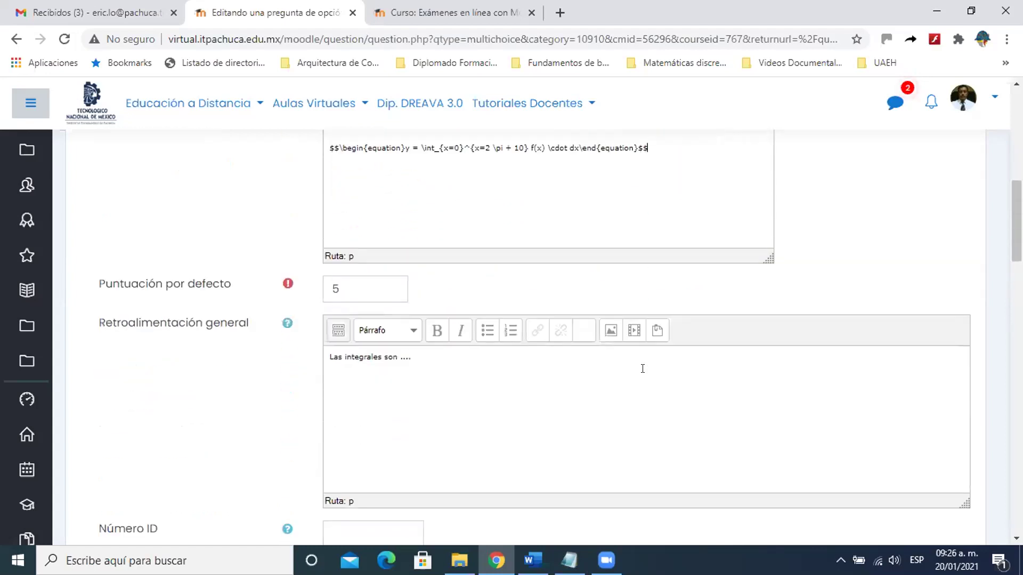
pyautogui.scroll(-18, 643, 368)
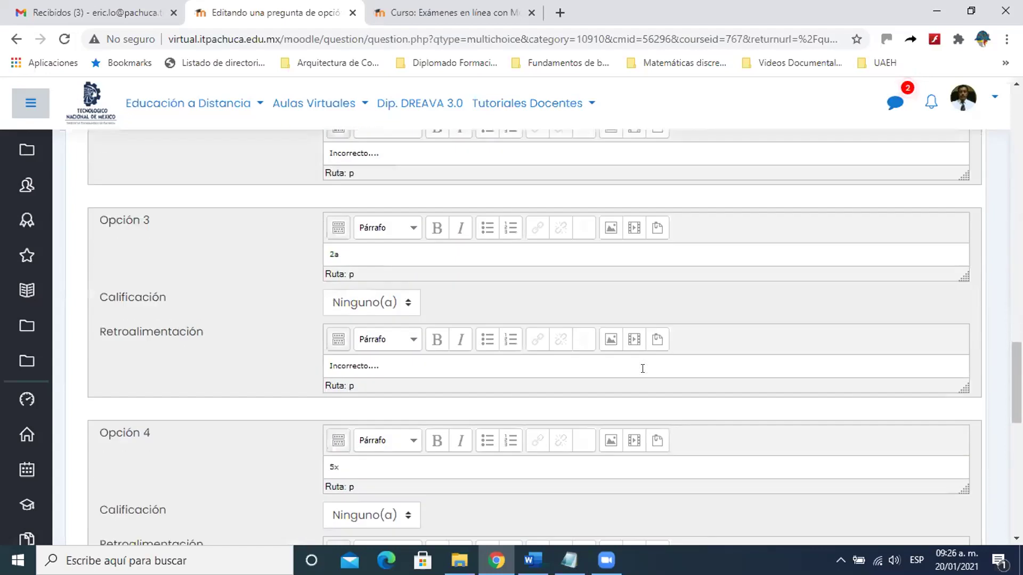
pyautogui.scroll(-5, 553, 379)
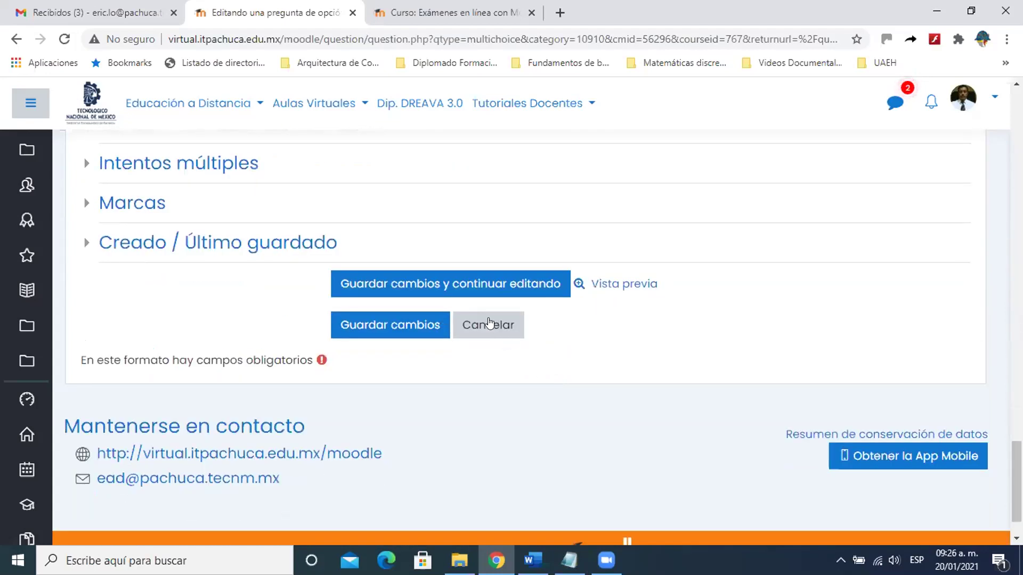
pyautogui.click(486, 288)
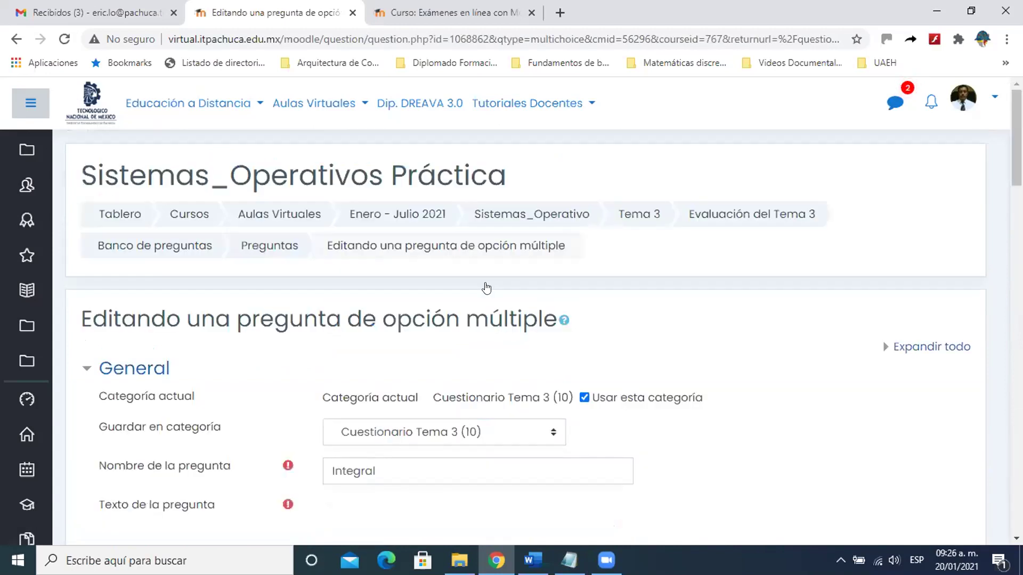
# Step: Preview the updated question to check how the LaTeX equation is rendered, and close the preview
pyautogui.scroll(-15, 487, 290)
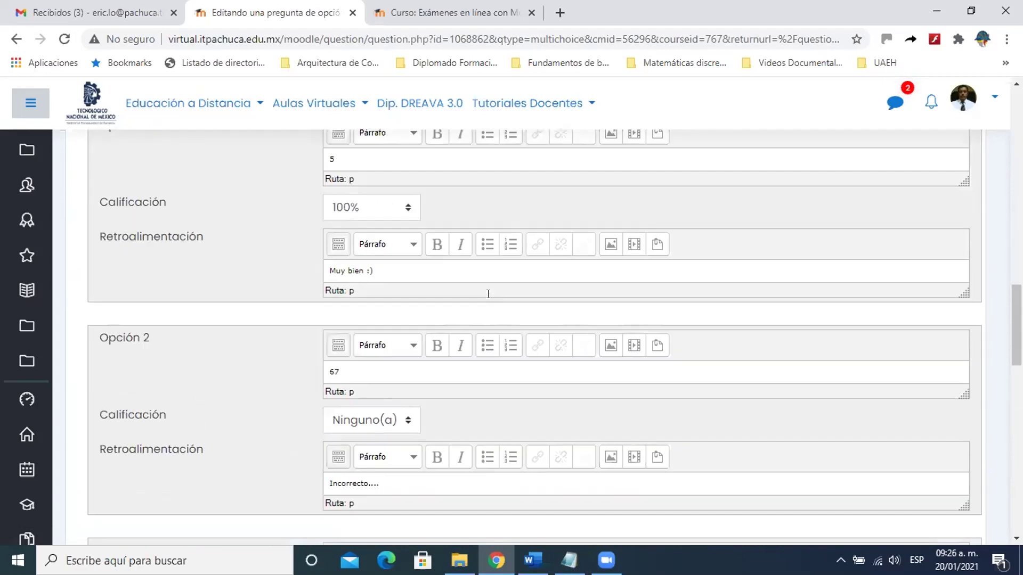
pyautogui.scroll(-15, 488, 293)
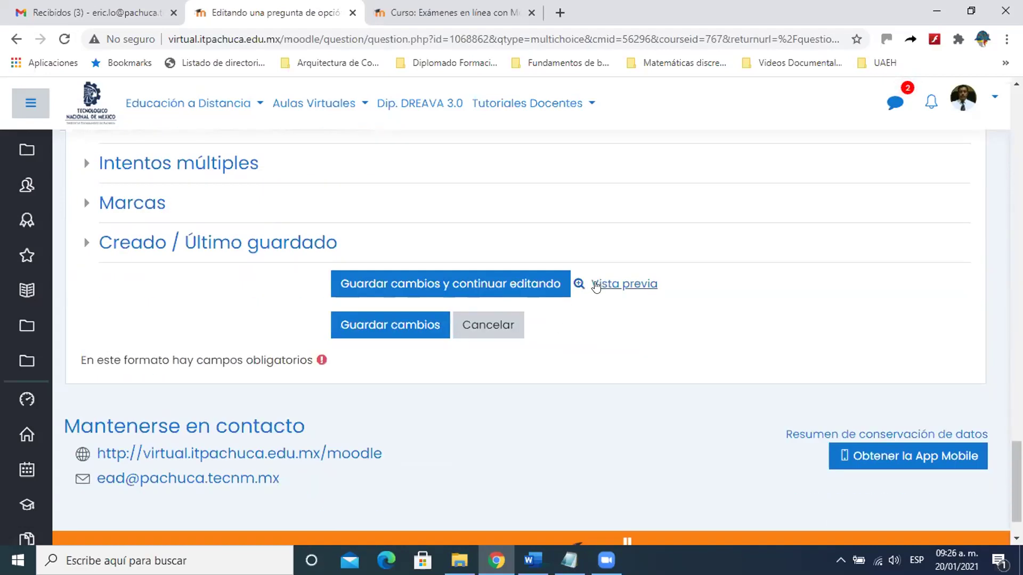
pyautogui.click(596, 287)
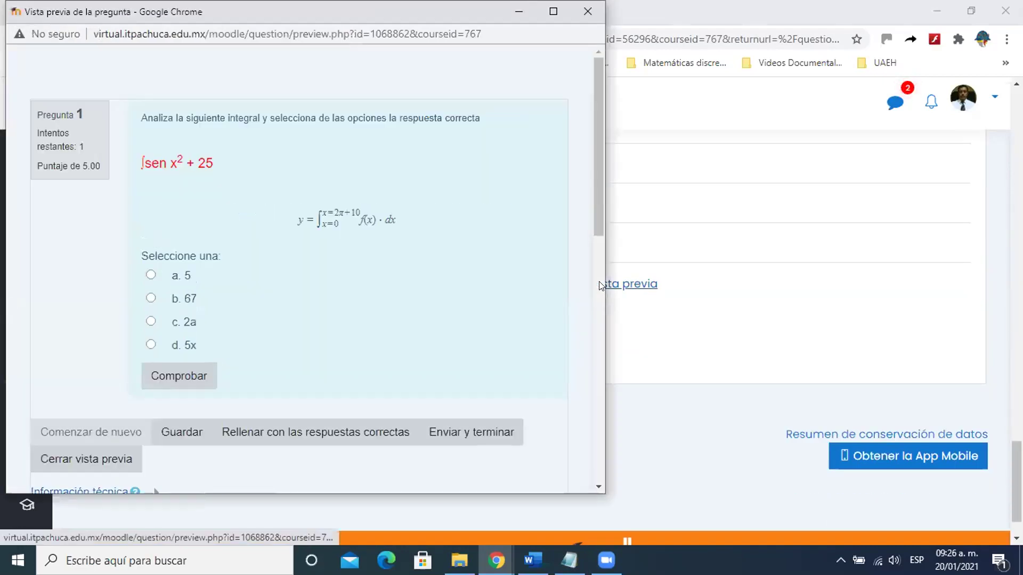
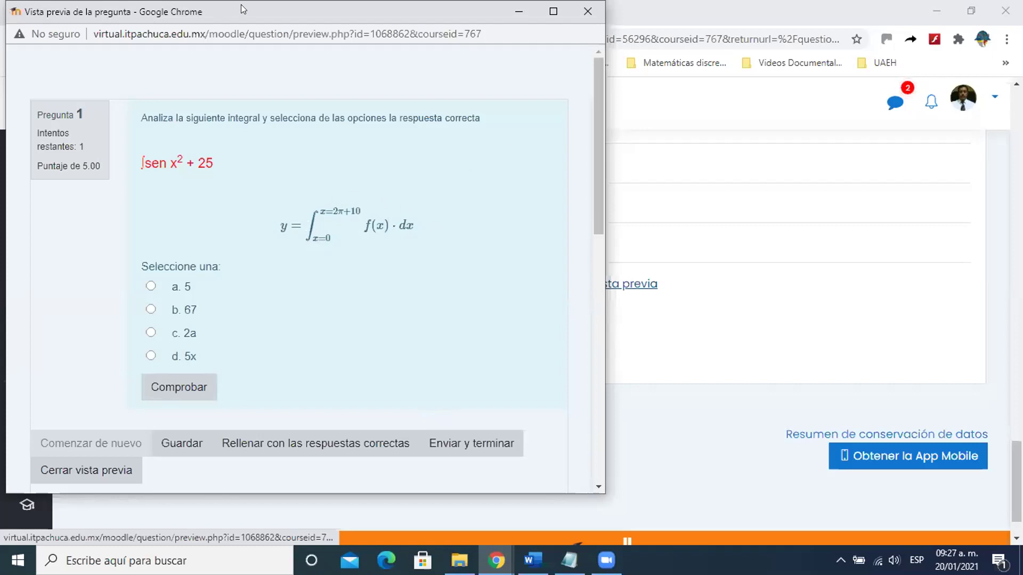
pyautogui.click(588, 11)
# Step: Enlarge the Opción 1 answer editor under Respuestas and show its full set of formatting tools
pyautogui.scroll(10, 507, 311)
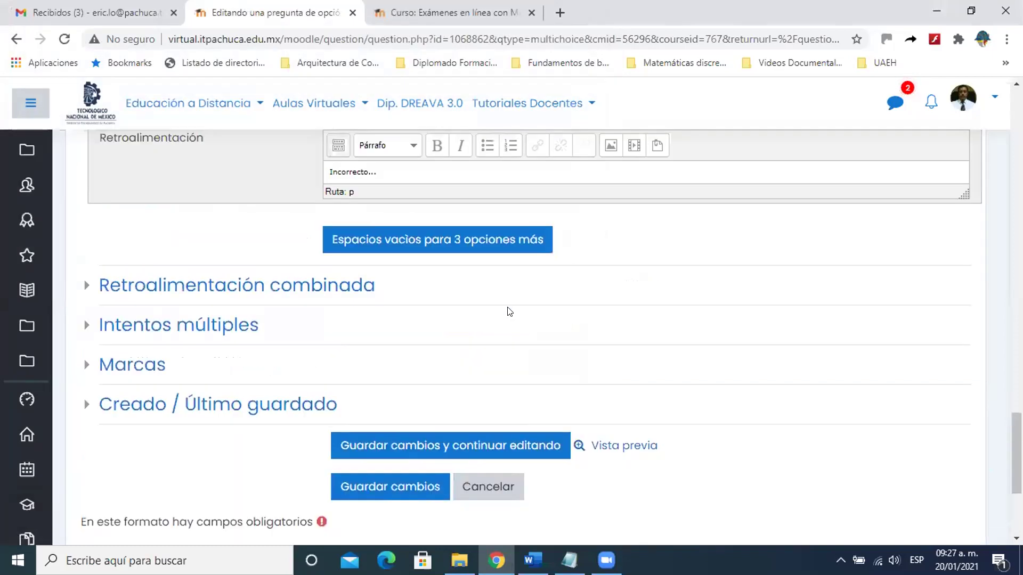
pyautogui.scroll(12, 507, 311)
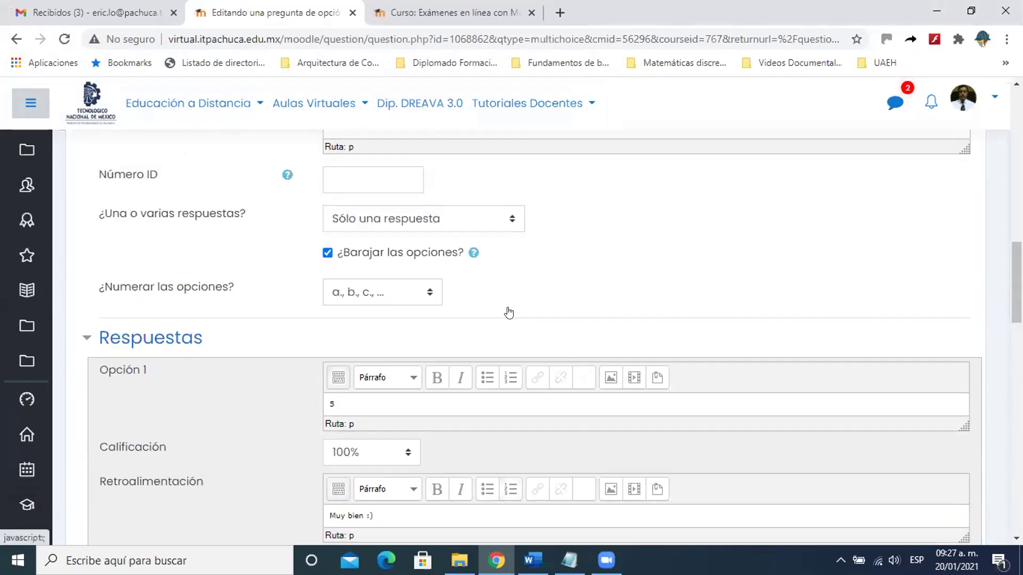
pyautogui.scroll(7, 509, 313)
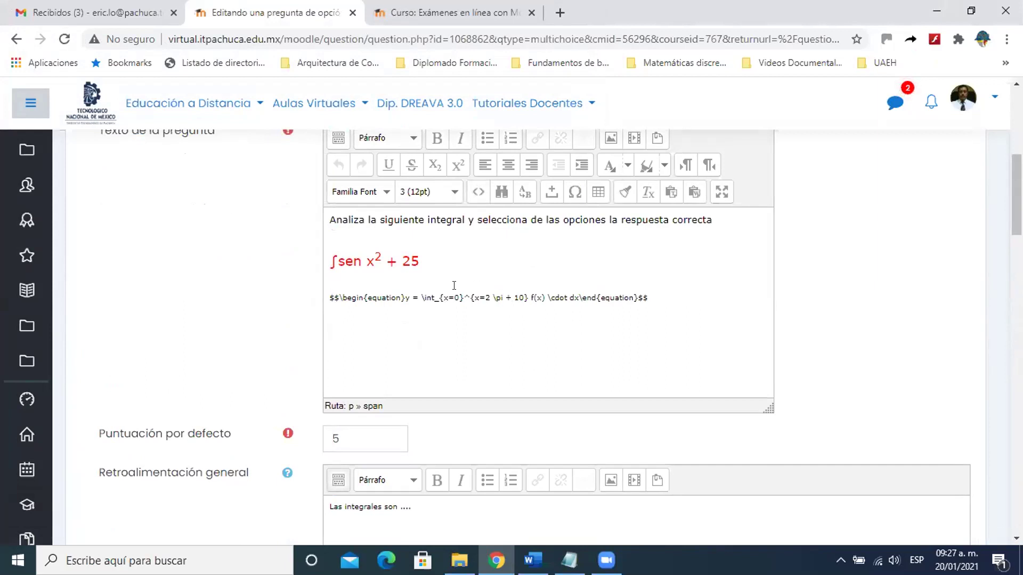
pyautogui.scroll(-6, 449, 292)
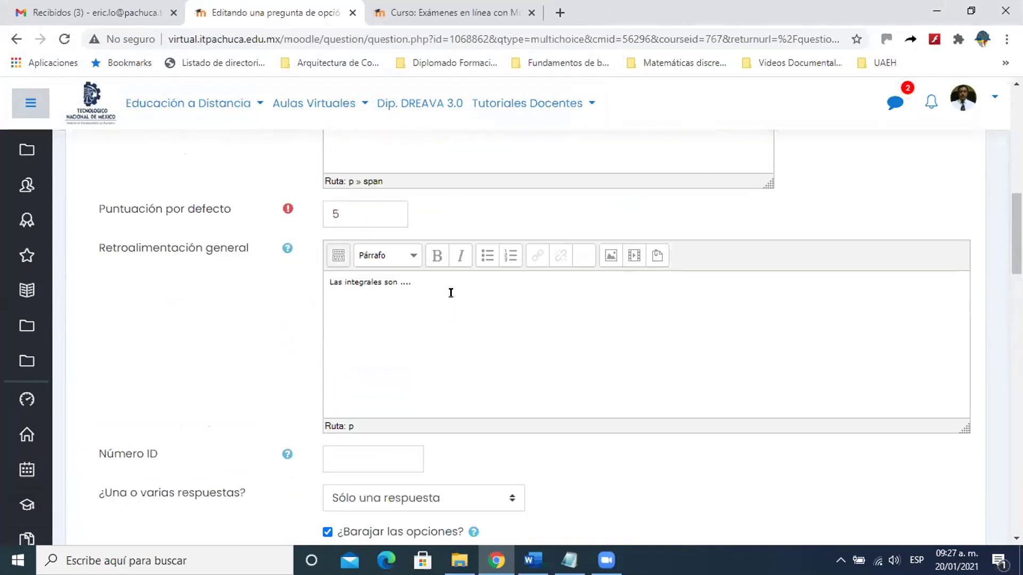
pyautogui.scroll(-7, 451, 293)
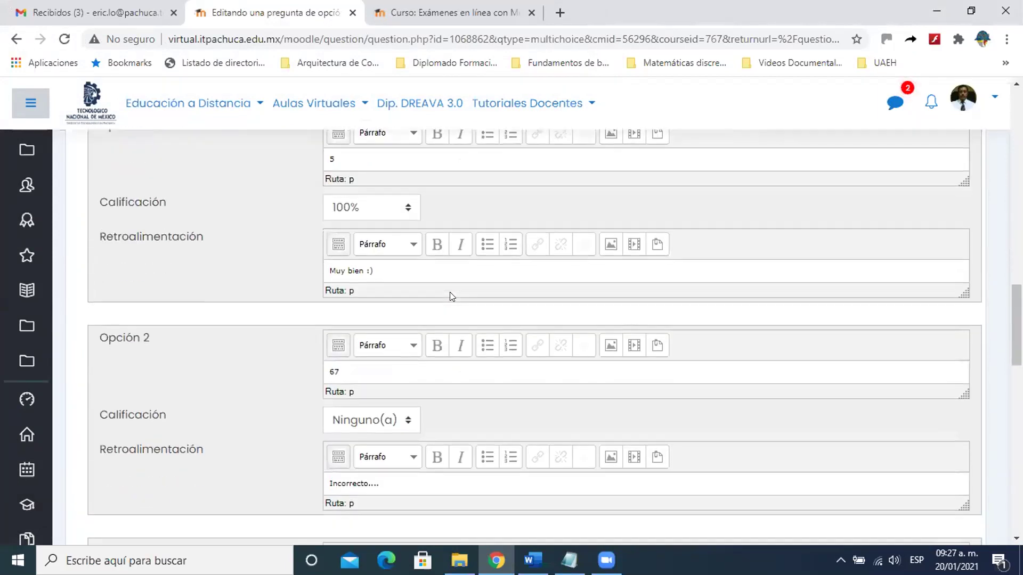
pyautogui.scroll(3, 456, 285)
pyautogui.moveTo(962, 336); pyautogui.dragTo(963, 407)
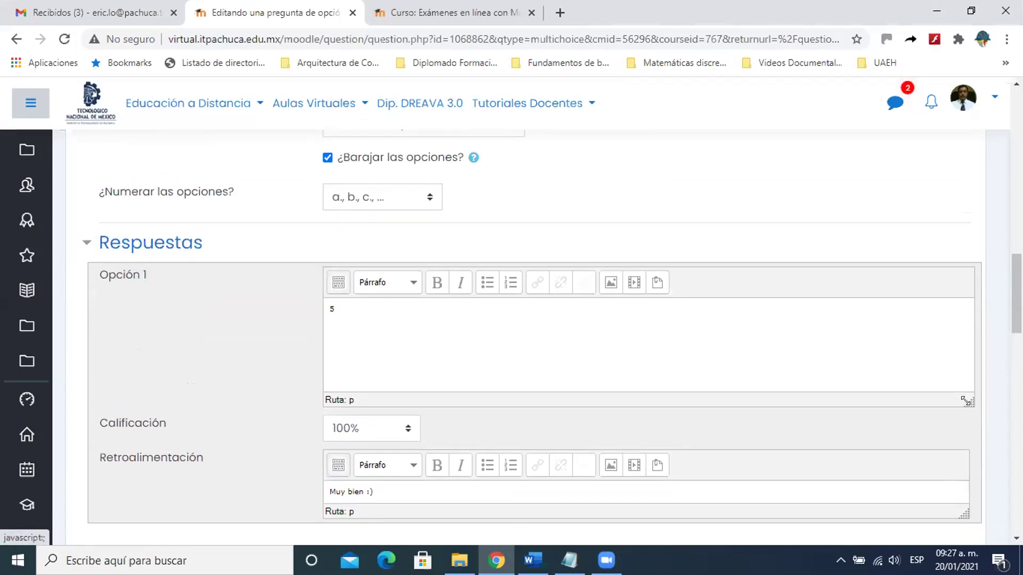
pyautogui.click(332, 285)
# Step: Select the Opción 1 answer text, copy the second equation block (with \limits) from Códigos Látex in Notepad, and return to Chrome
pyautogui.moveTo(340, 361); pyautogui.dragTo(329, 357)
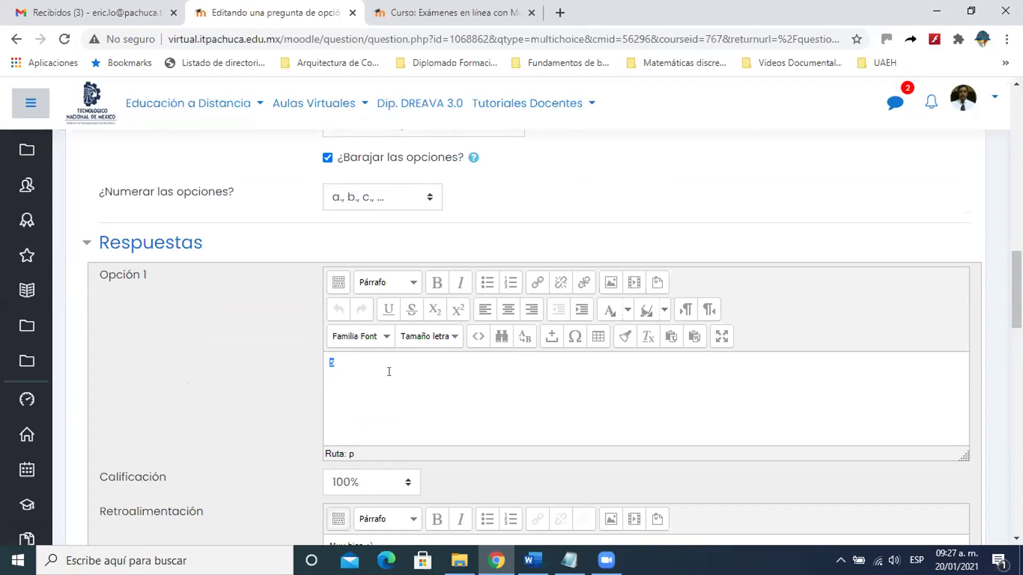
pyautogui.hotkey('alt', 'Tab')
pyautogui.moveTo(217, 267); pyautogui.dragTo(107, 235)
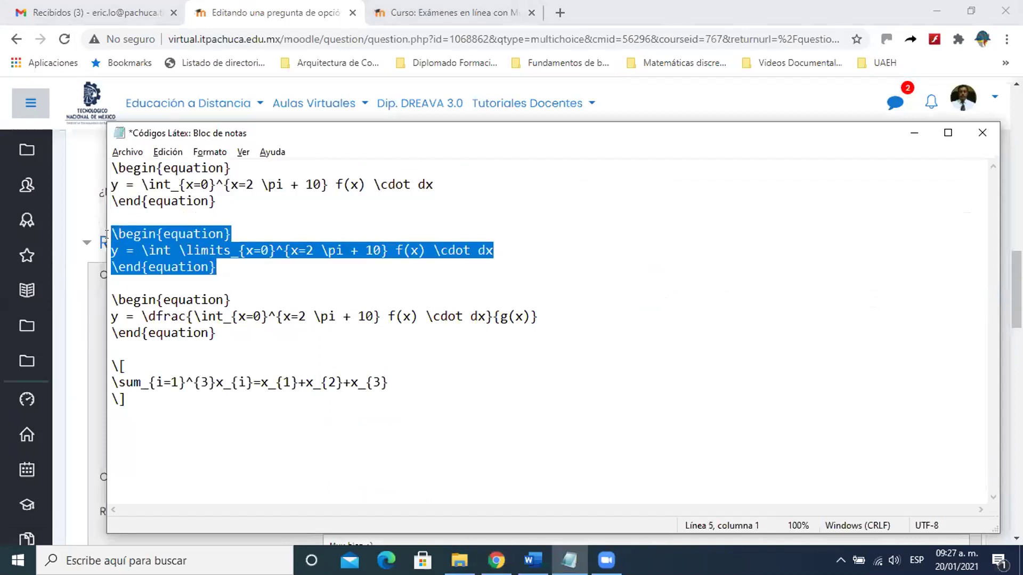
pyautogui.hotkey('ctrl', 'c')
pyautogui.hotkey('alt', 'Tab')
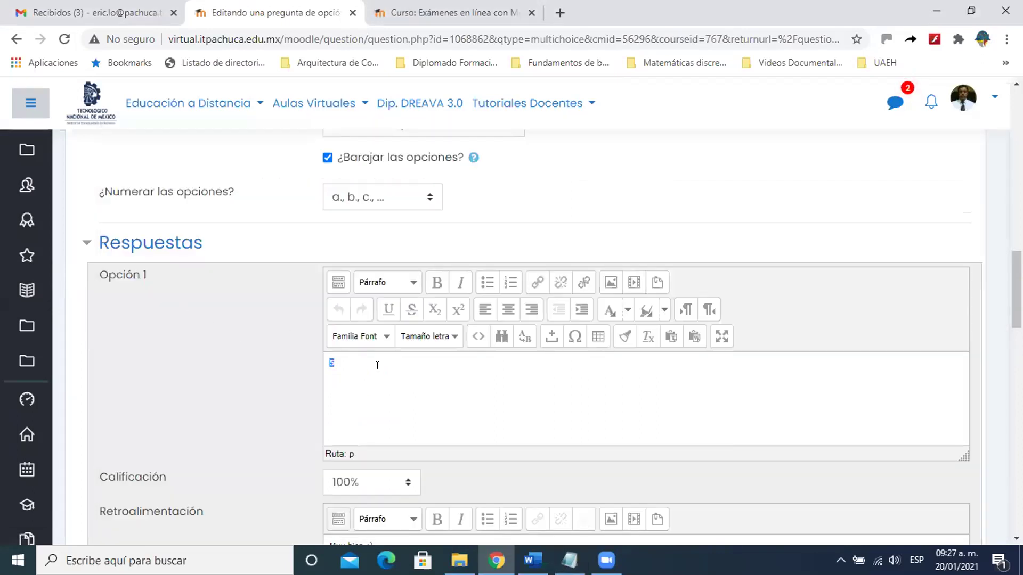
# Step: Replace the Opción 1 answer with "$$\begin{equation}y = \int \limits_{x=0}^{x=2 \pi + 10} f(x) \cdot dx\end{equation}$$" on a single line
pyautogui.press('BackSpace')
pyautogui.write('ss')
pyautogui.hotkey('ctrl', 'v')
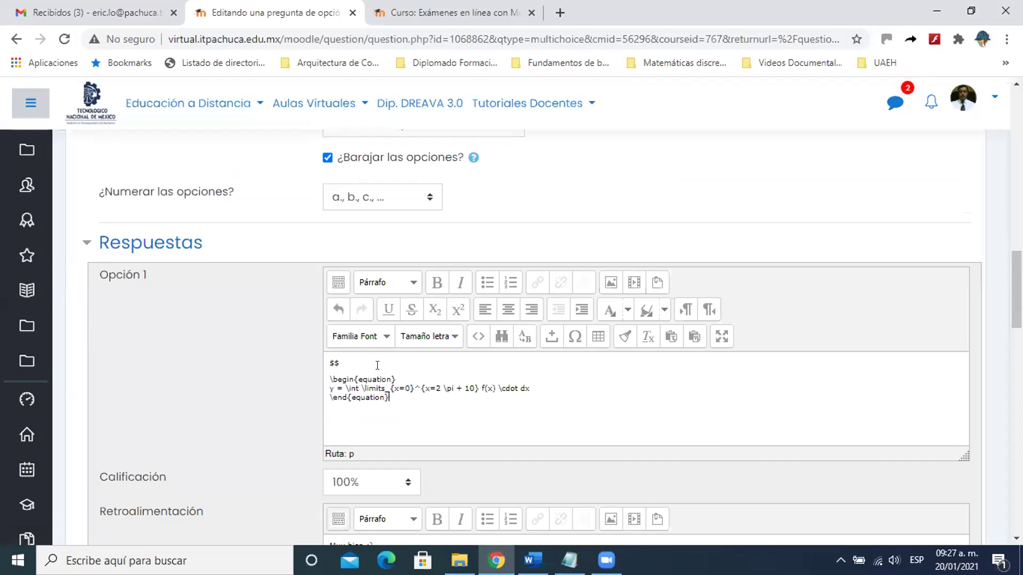
pyautogui.write('$$')
pyautogui.press('Delete')
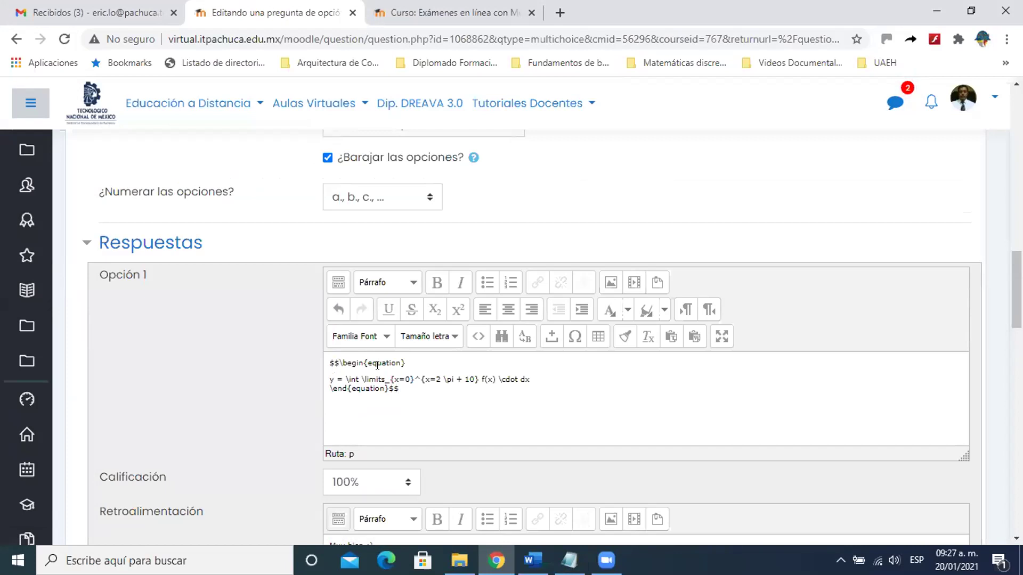
pyautogui.press('Delete')
pyautogui.press('End')
pyautogui.press('Delete')
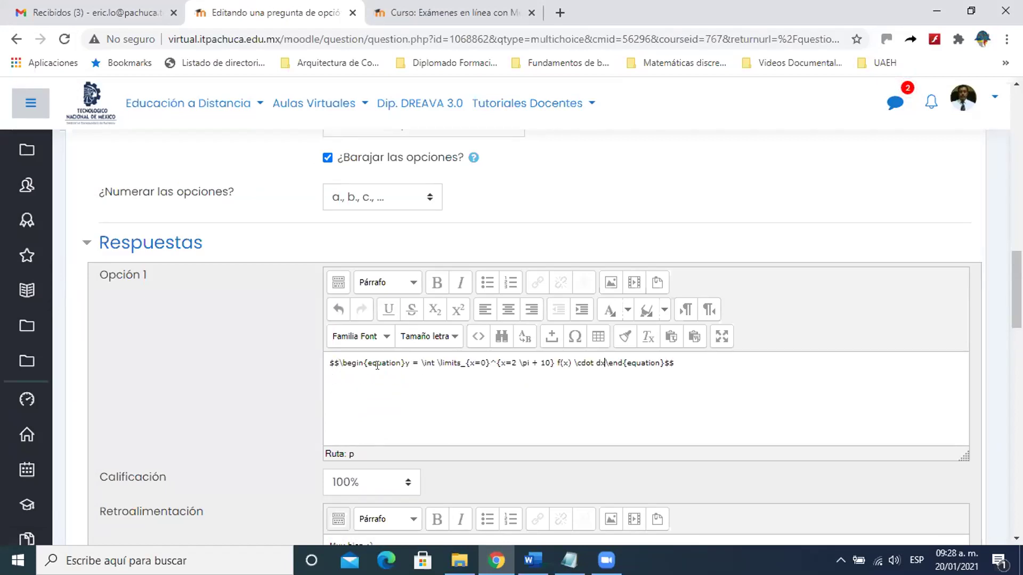
# Step: Show the full formatting tools of the Opción 2 answer editor and enlarge its text area
pyautogui.scroll(-5, 377, 366)
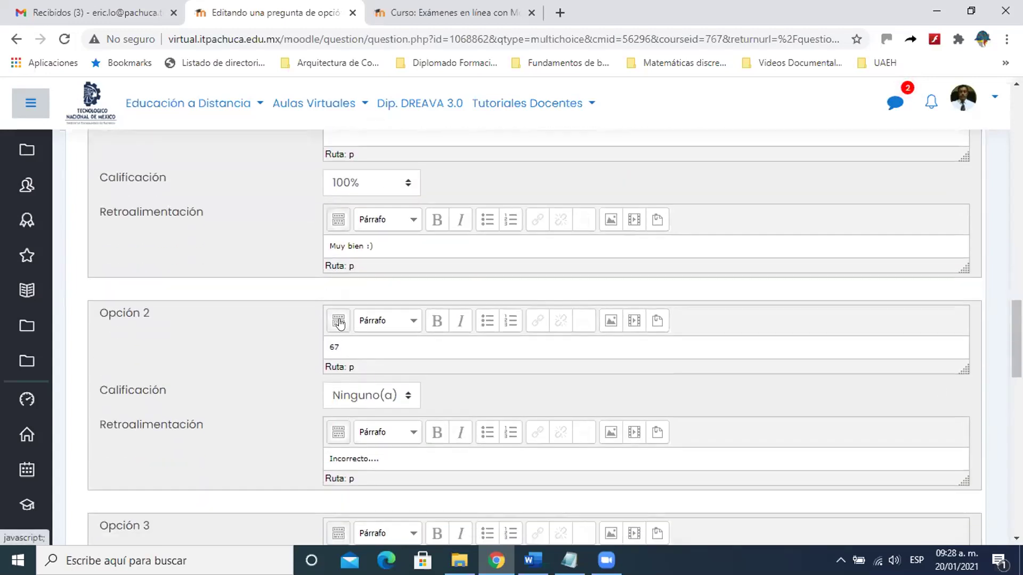
pyautogui.click(338, 320)
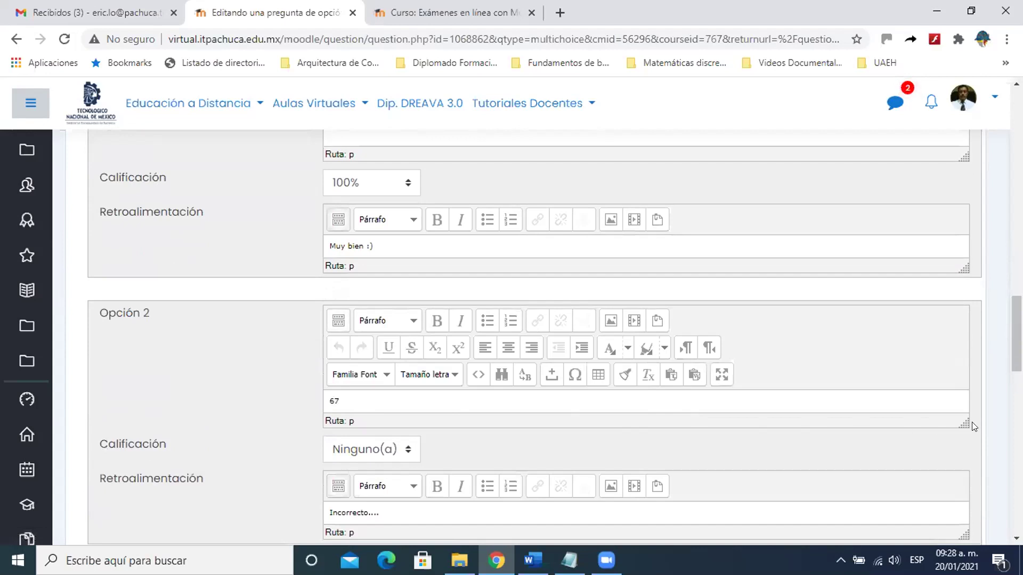
pyautogui.moveTo(964, 424); pyautogui.dragTo(972, 458)
# Step: Select the Opción 2 answer text, copy the third equation block (with \dfrac) from Códigos Látex in Notepad, and return to Chrome
pyautogui.doubleClick(334, 398)
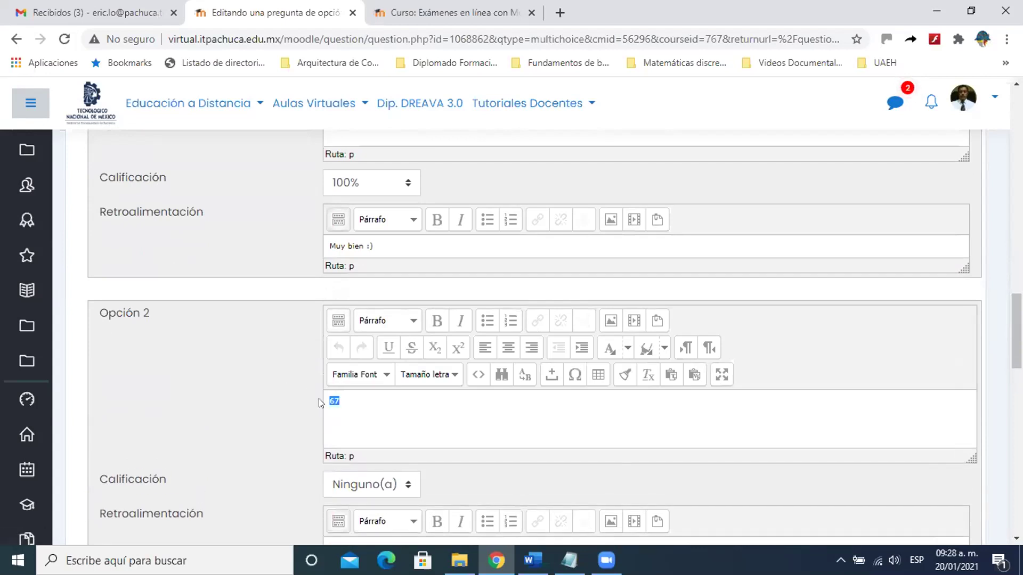
pyautogui.hotkey('alt', 'Tab')
pyautogui.moveTo(214, 333); pyautogui.dragTo(107, 298)
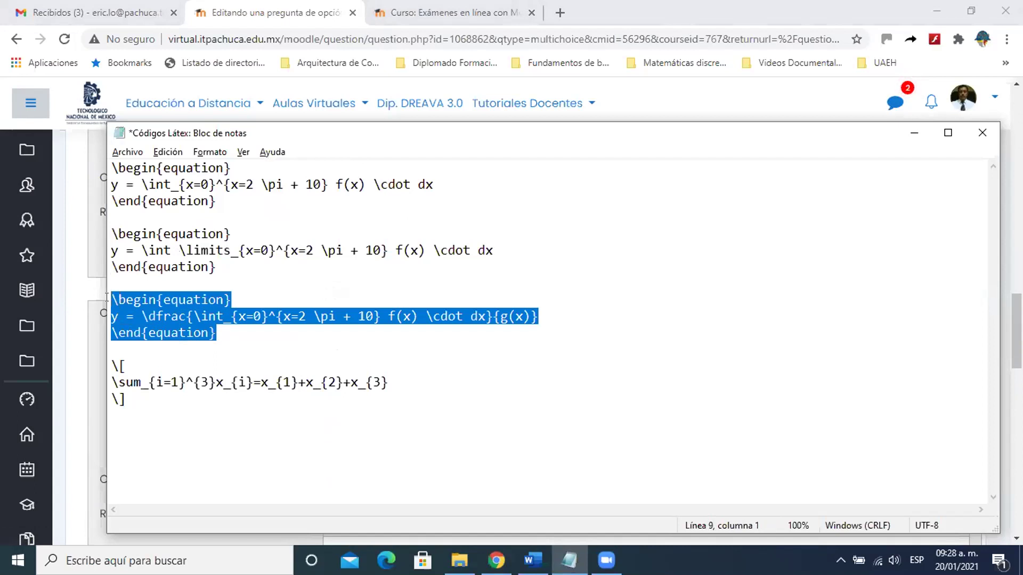
pyautogui.hotkey('alt', 'Tab')
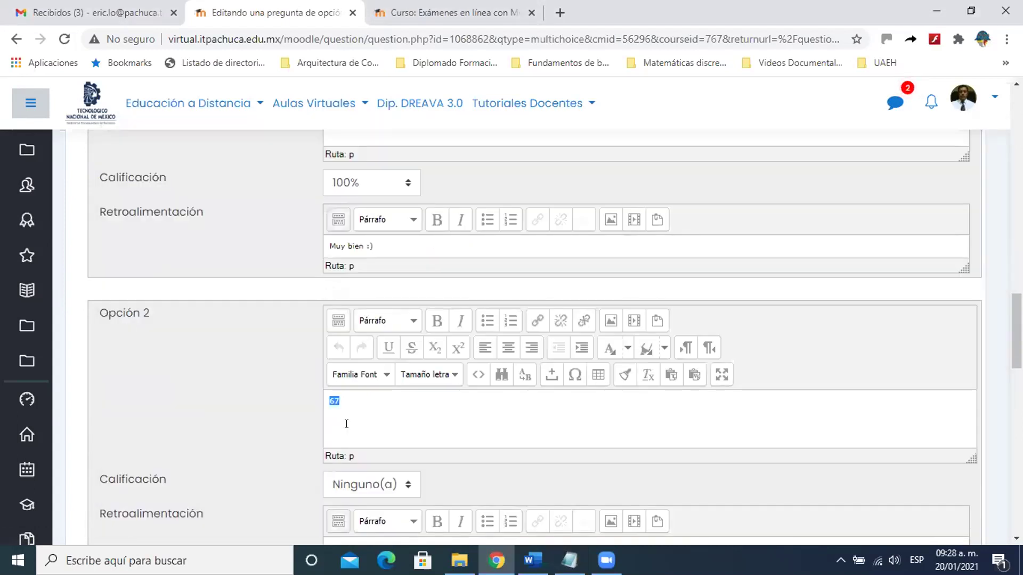
# Step: Replace the Opción 2 answer with "$$\begin{equation}y = \dfrac{\int_{x=0}^{x=2 \pi + 10} f(x) \cdot dx}{g(x)}\end{equation}$$" on a single line
pyautogui.write('$$')
pyautogui.press('Return')
pyautogui.hotkey('ctrl', 'v')
pyautogui.press('Up')
pyautogui.press('Up')
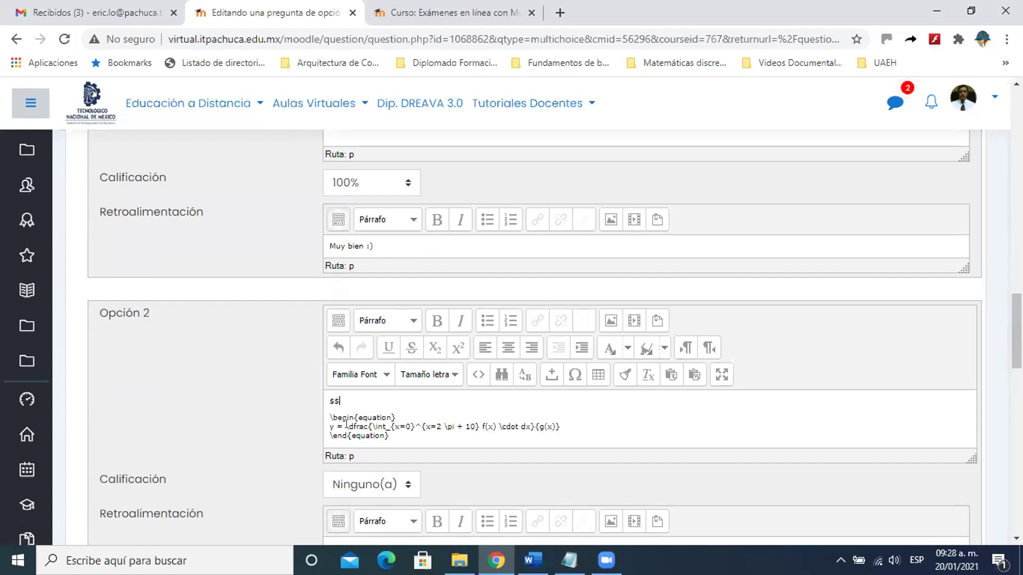
pyautogui.press('Delete')
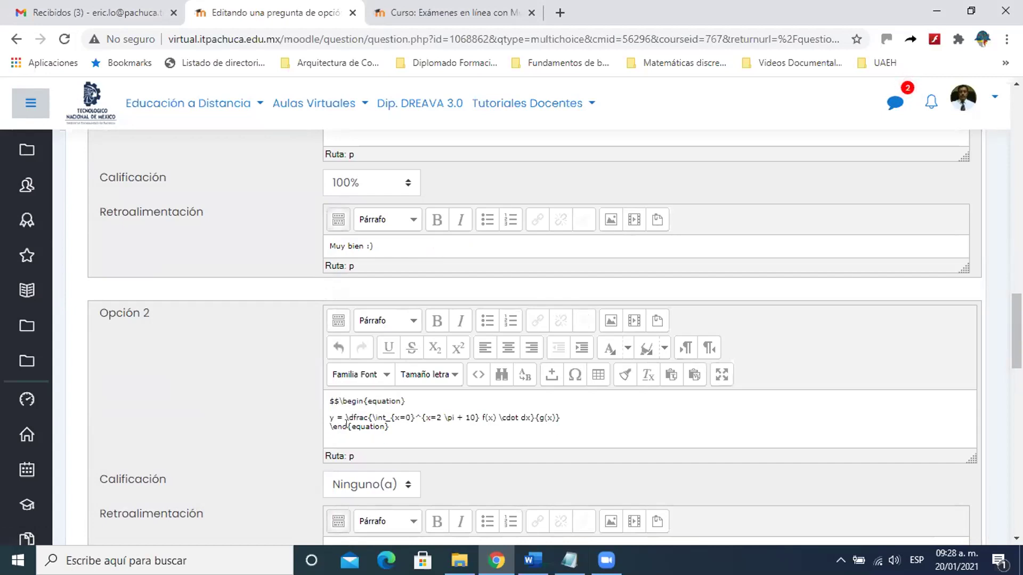
pyautogui.press('Delete')
pyautogui.press('Delete')
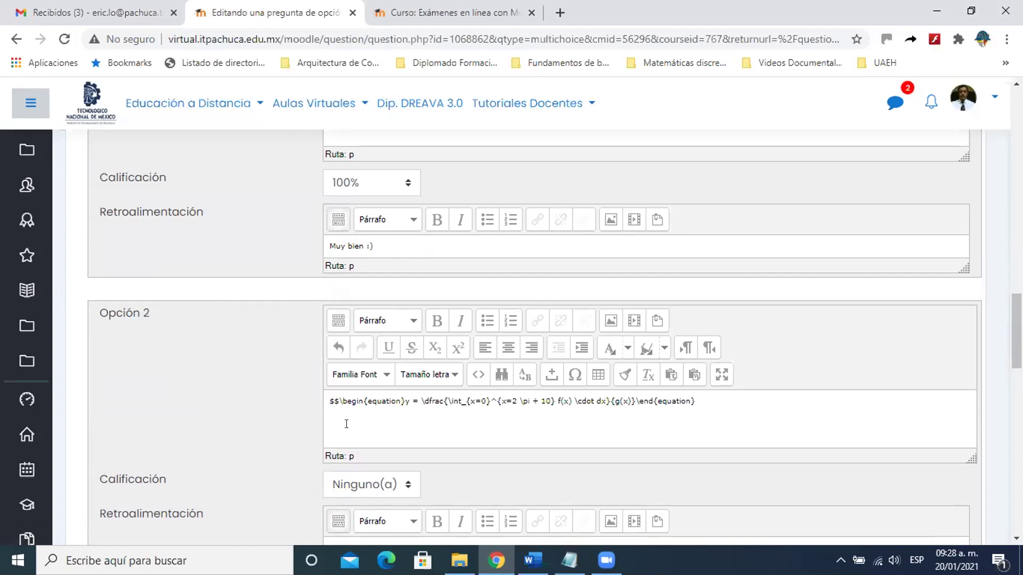
pyautogui.write('$$')
# Step: Place the cursor in the Opción 3 answer, copy the \sum block with its brackets from Códigos Látex in Notepad, and return to Chrome
pyautogui.scroll(-4, 346, 424)
pyautogui.scroll(-3, 347, 424)
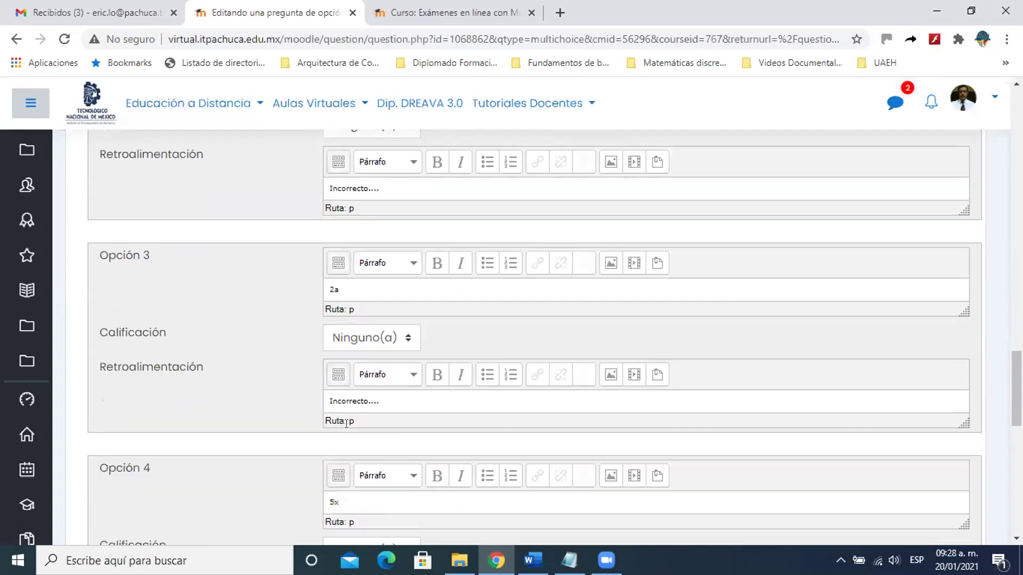
pyautogui.click(346, 269)
pyautogui.press('BackSpace')
pyautogui.write('x')
pyautogui.hotkey('alt', 'Tab')
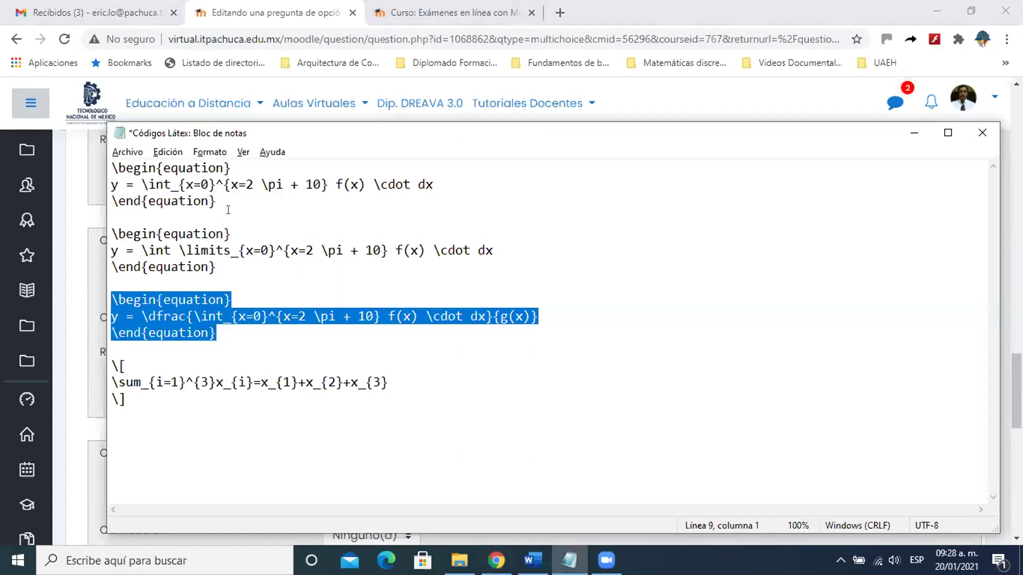
pyautogui.moveTo(127, 400); pyautogui.dragTo(108, 360)
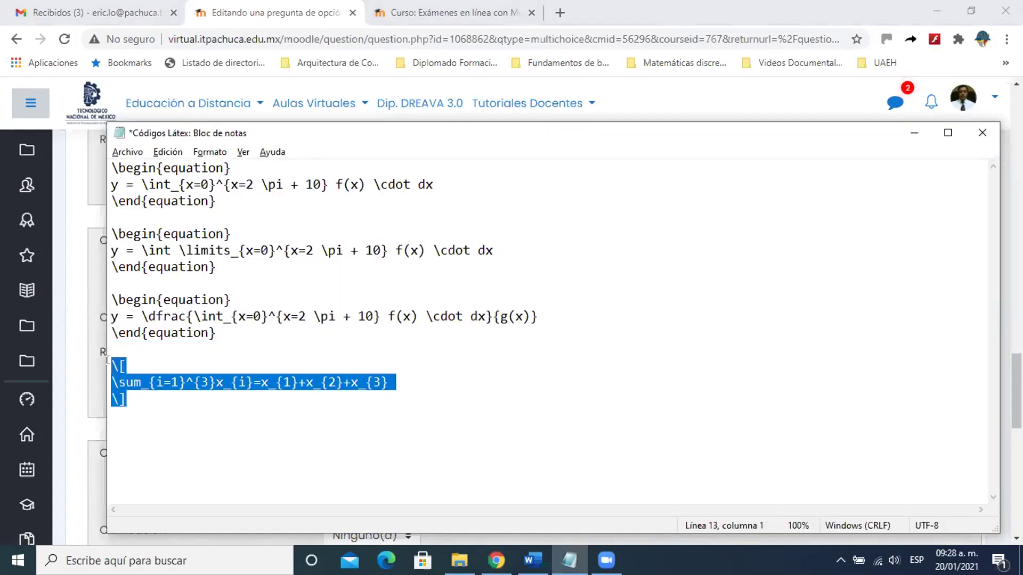
pyautogui.hotkey('alt', 'Tab')
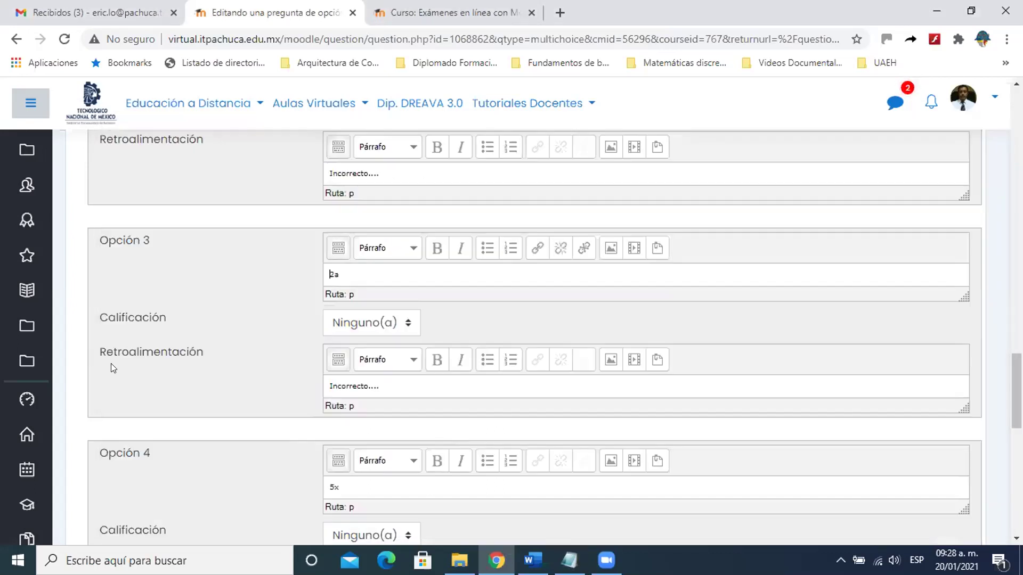
# Step: Replace the Opción 3 answer with "$$\[\sum_{i=1}^{3}x_{i}=x_{1}+x_{2}+x_{3} \]$$" on a single line, enlarging its editor
pyautogui.press('Delete')
pyautogui.press('Delete')
pyautogui.write('$$')
pyautogui.hotkey('ctrl', 'v')
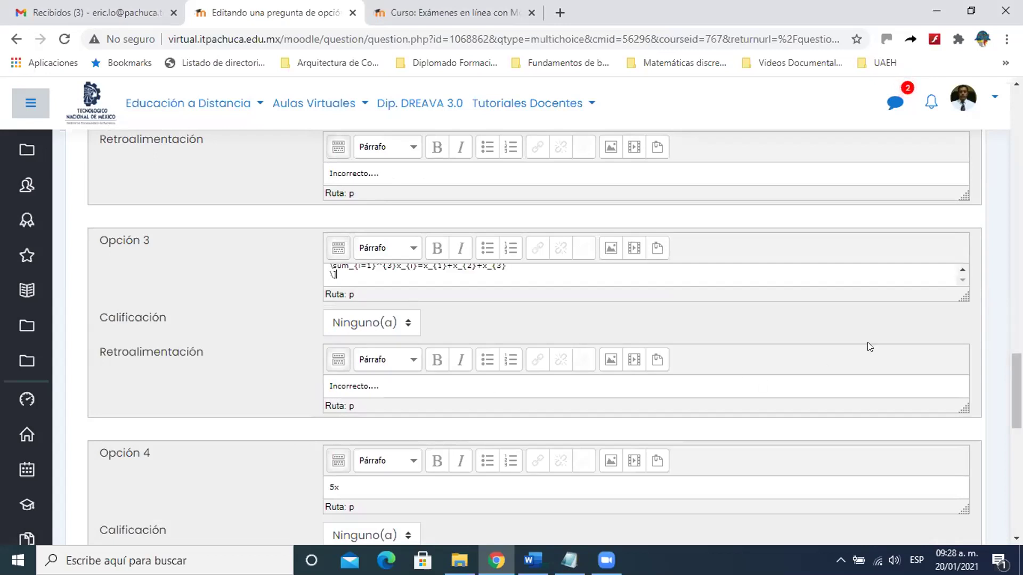
pyautogui.moveTo(954, 293); pyautogui.dragTo(965, 344)
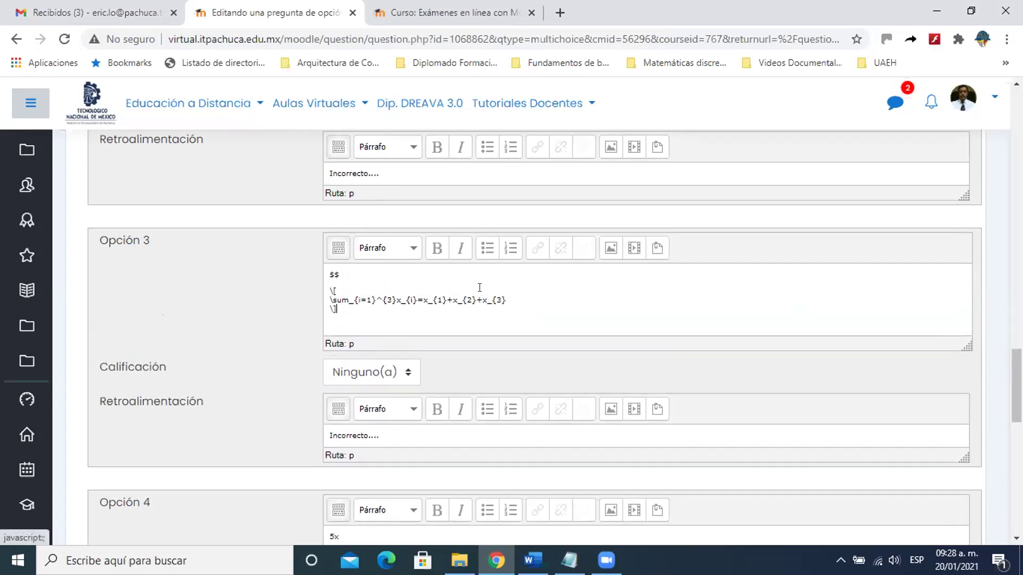
pyautogui.press('Delete')
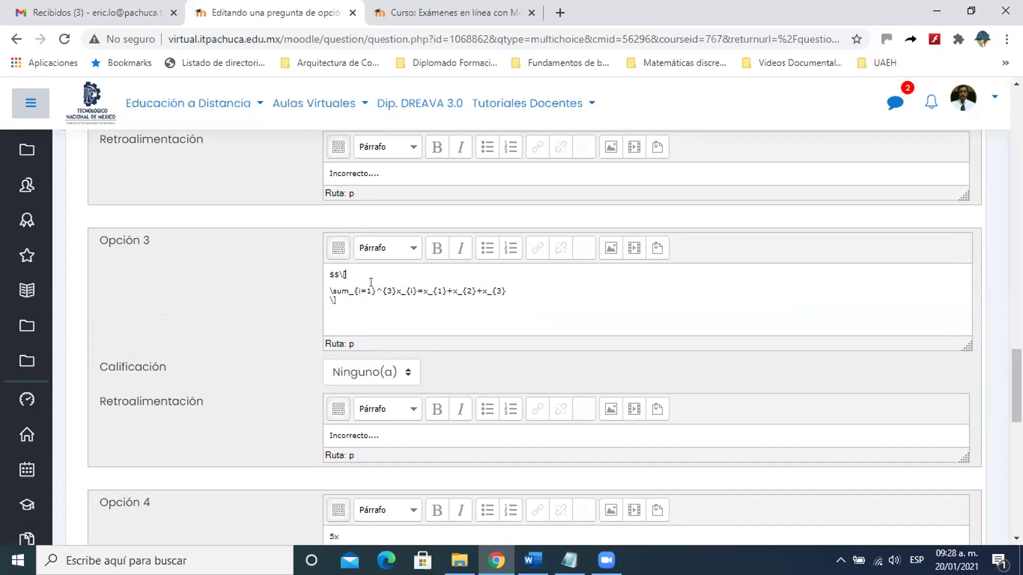
pyautogui.press('Delete')
pyautogui.press('Delete')
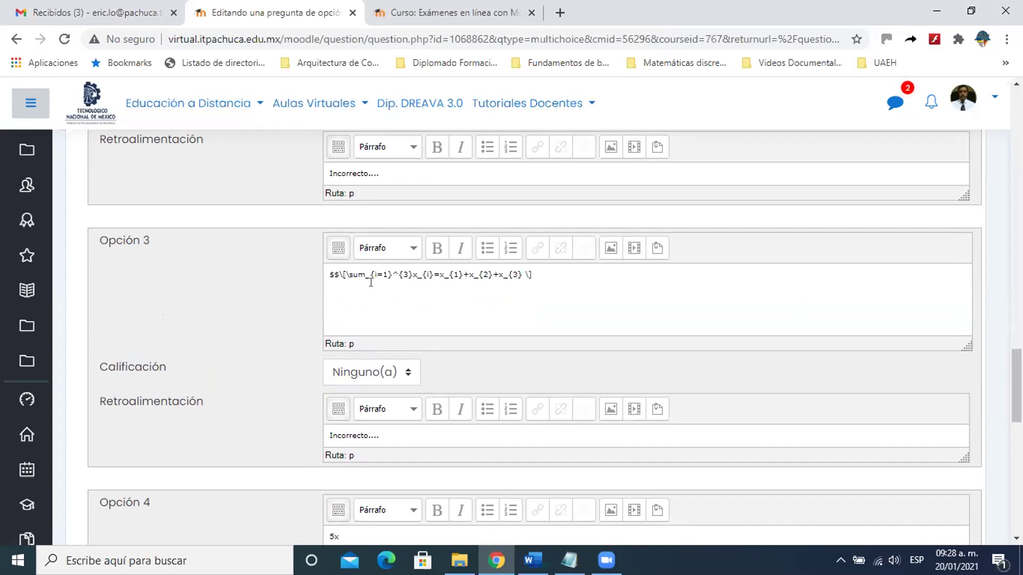
pyautogui.write('$$')
# Step: Save the question with the LaTeX answer options while continuing to edit it
pyautogui.scroll(-3, 372, 283)
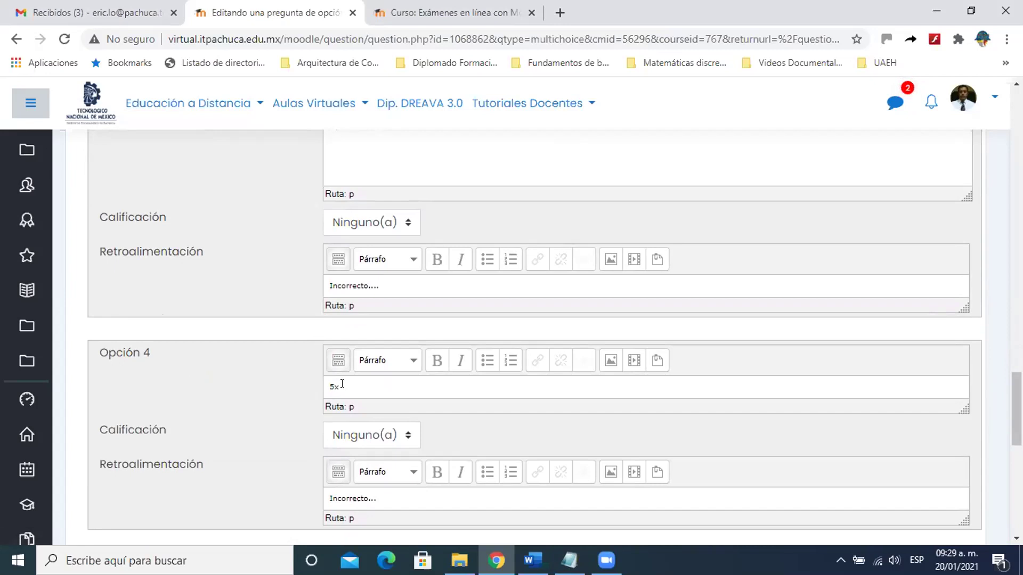
pyautogui.scroll(-9, 342, 384)
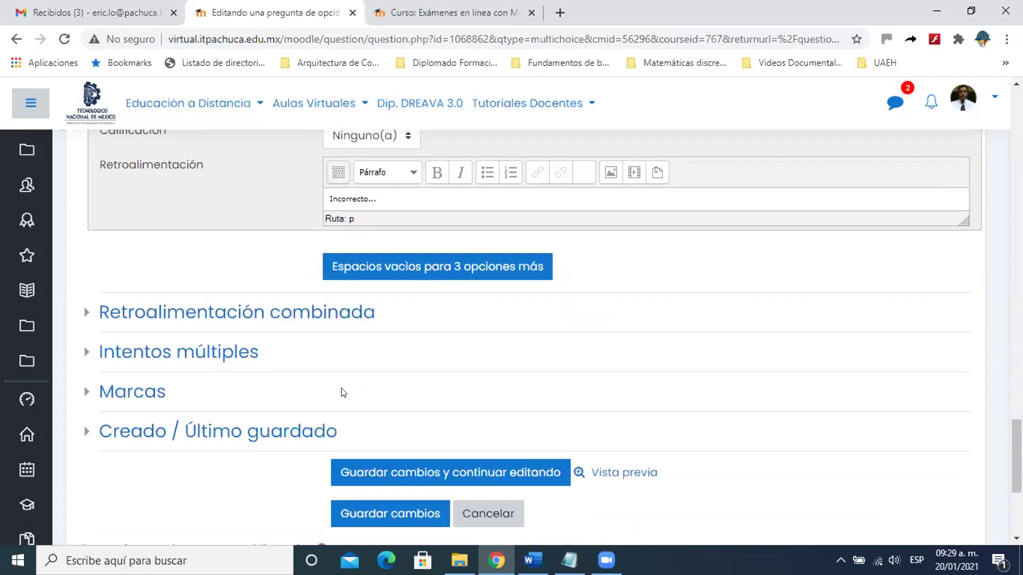
pyautogui.click(415, 329)
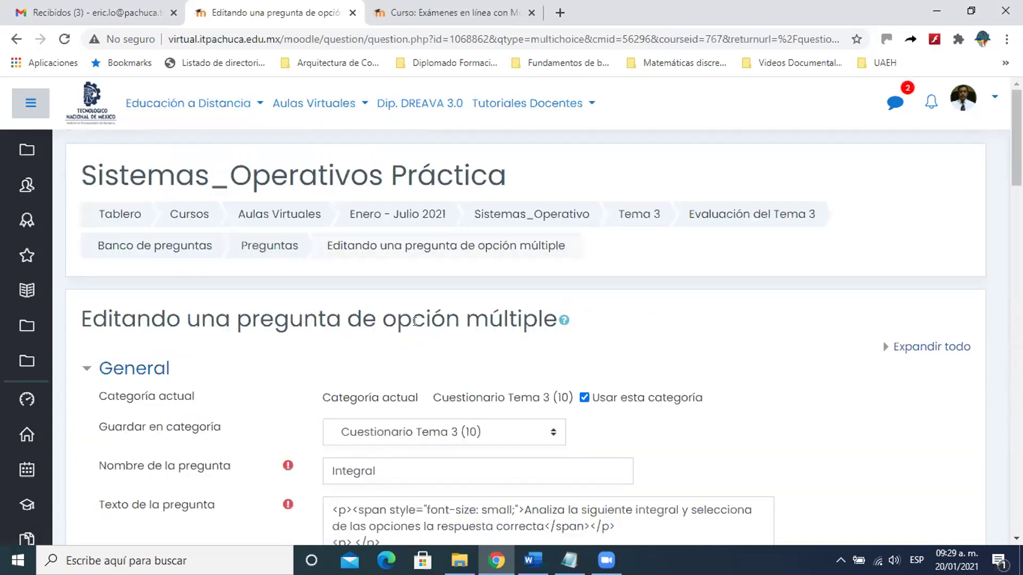
# Step: Preview the saved question to check how the LaTeX equations in the answer options are rendered
pyautogui.scroll(-15, 417, 320)
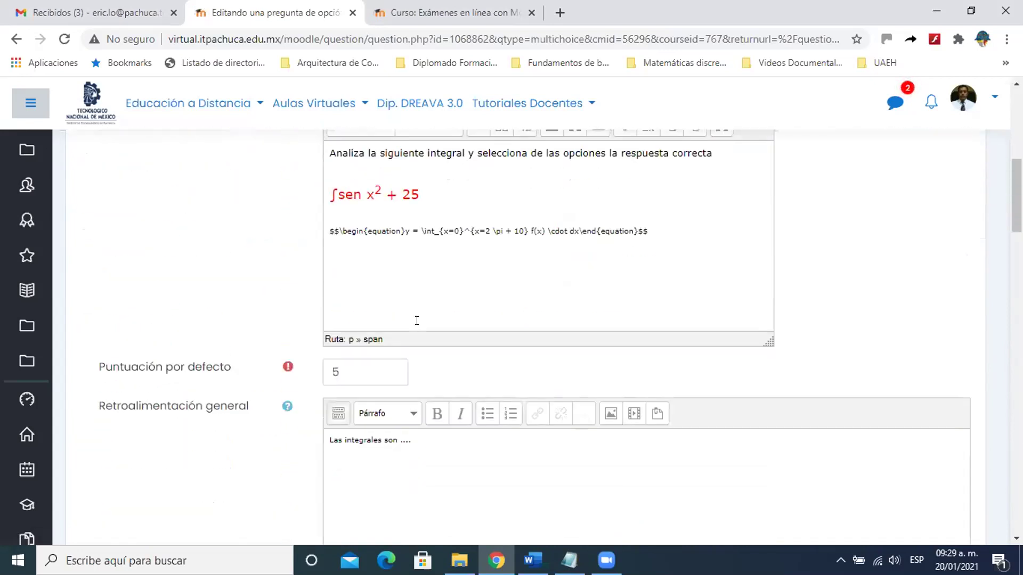
pyautogui.scroll(-17, 419, 329)
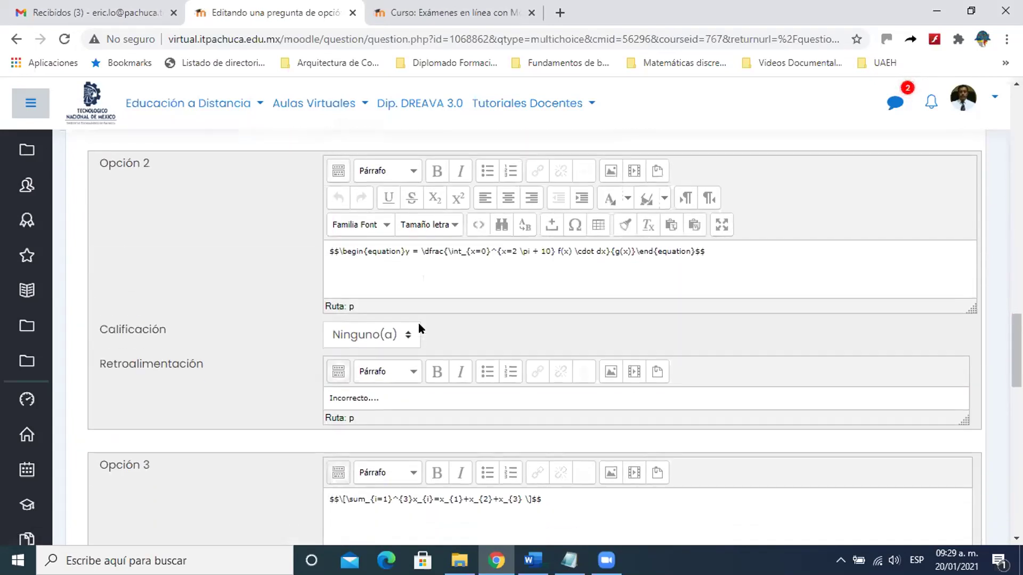
pyautogui.scroll(-4, 488, 378)
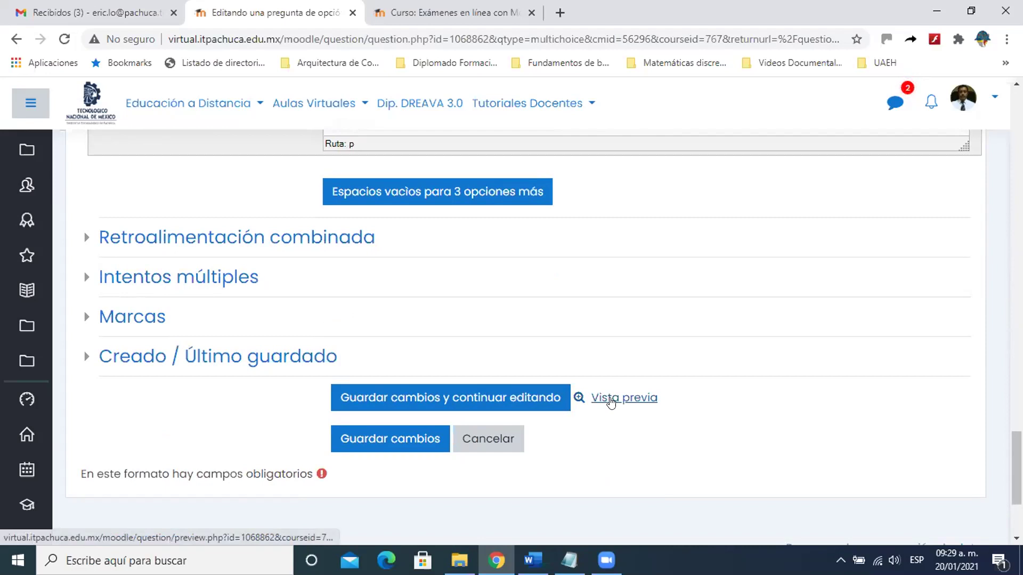
pyautogui.click(611, 400)
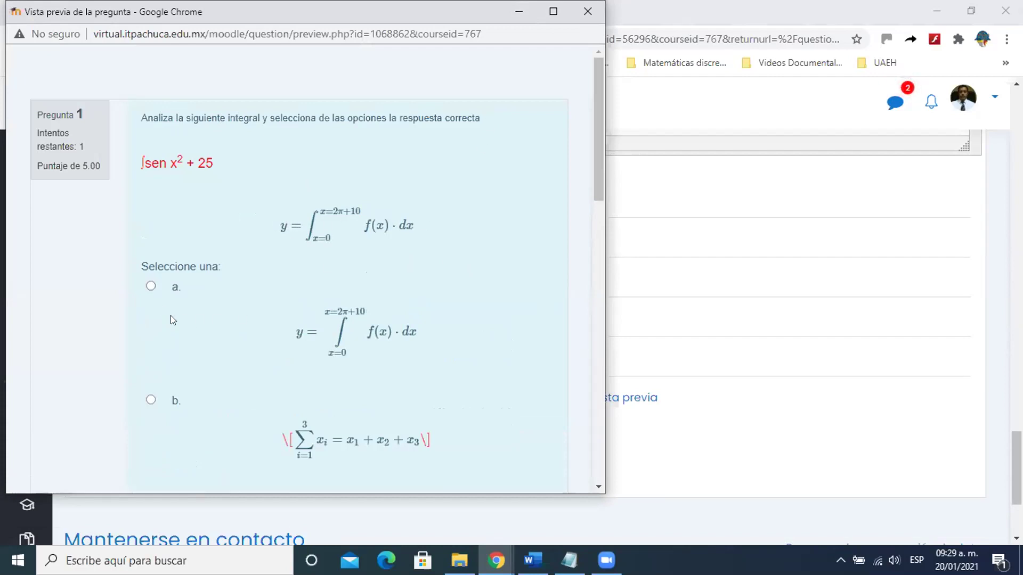
# Step: Try selecting each answer option a through d in the question preview, review its rendered equations, and close the preview
pyautogui.click(151, 286)
pyautogui.scroll(-3, 163, 282)
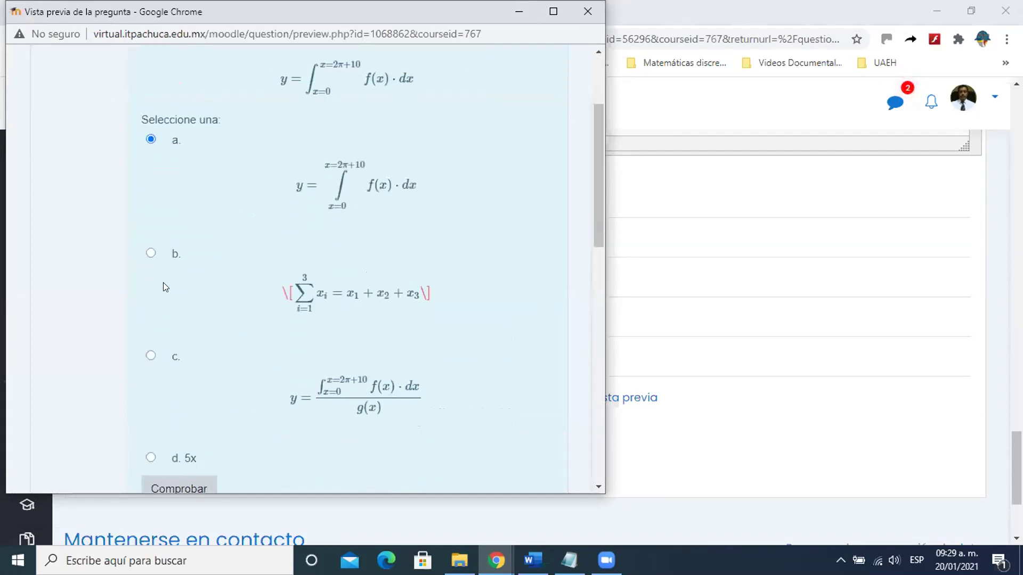
pyautogui.click(150, 249)
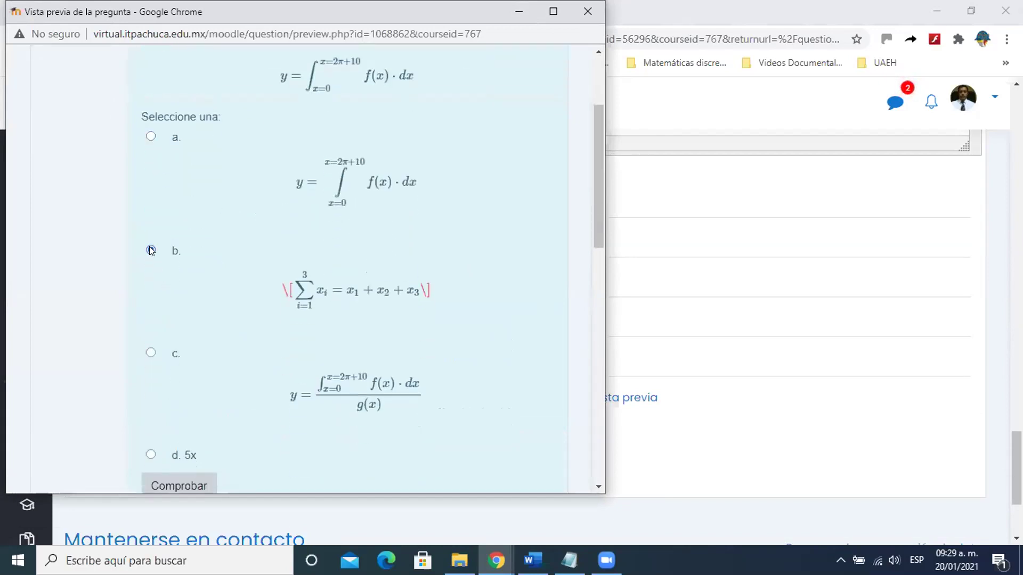
pyautogui.scroll(-2, 147, 291)
pyautogui.click(151, 278)
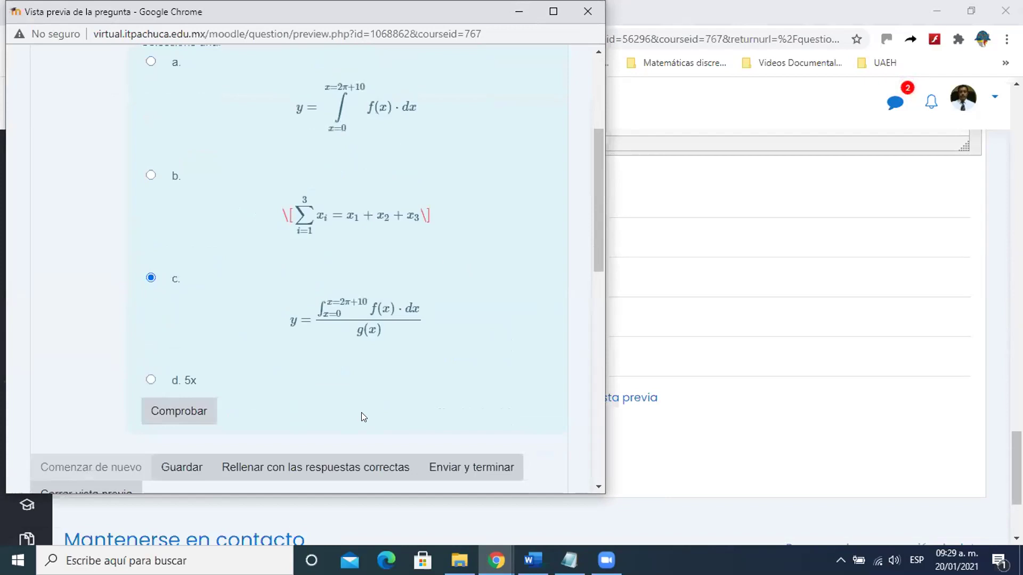
pyautogui.click(151, 380)
pyautogui.scroll(5, 318, 400)
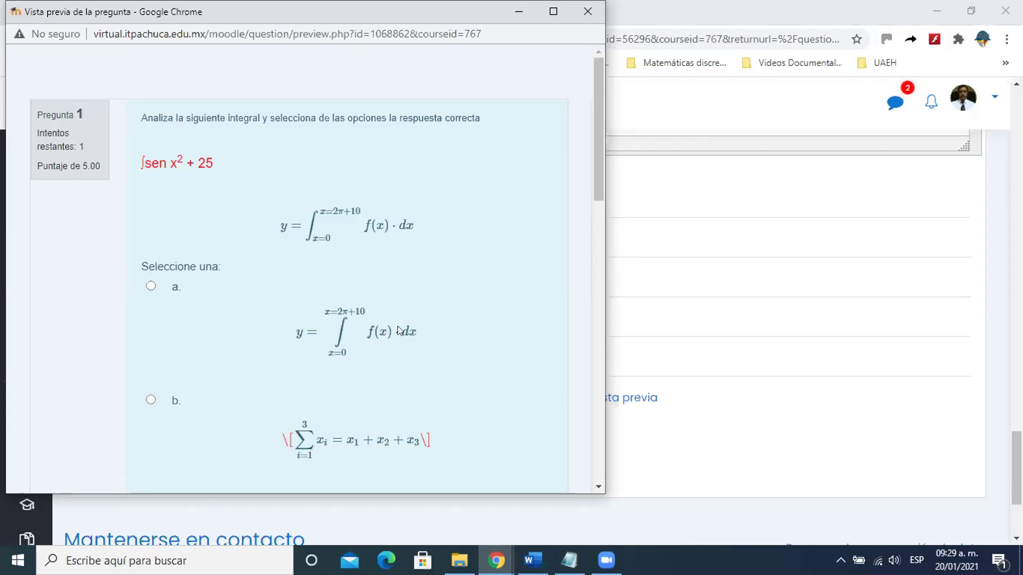
pyautogui.scroll(-5, 363, 329)
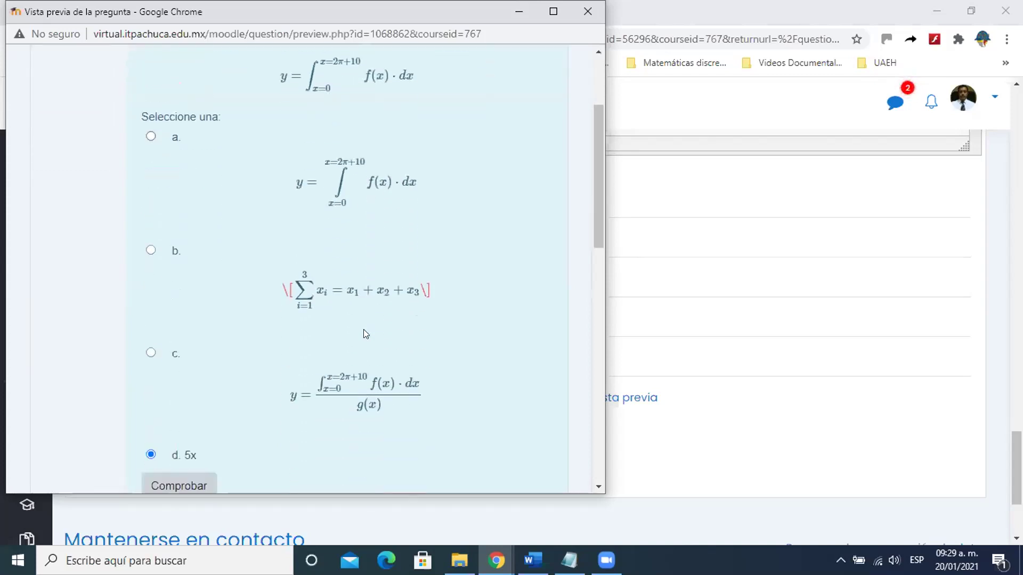
pyautogui.scroll(5, 364, 330)
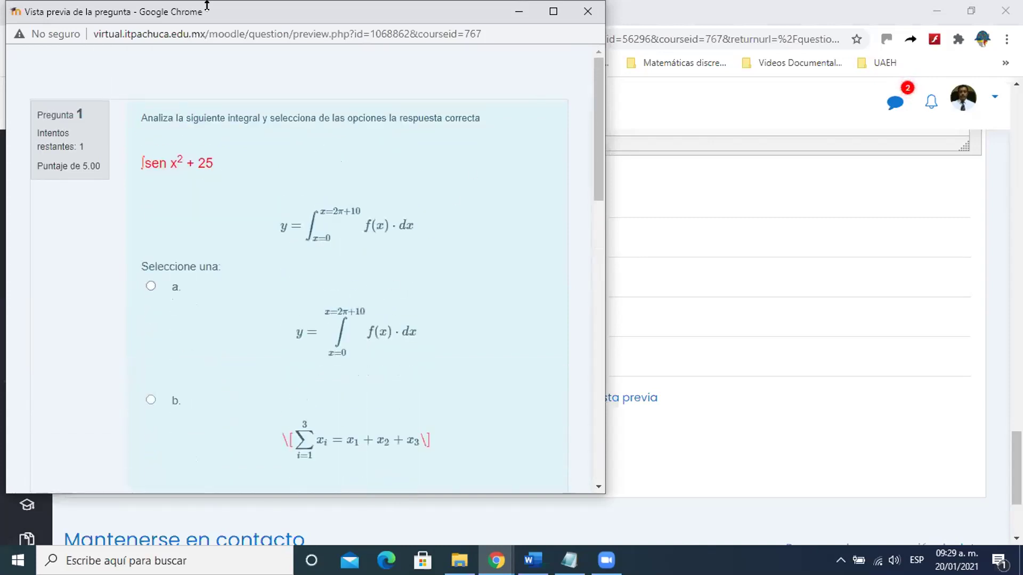
pyautogui.click(587, 11)
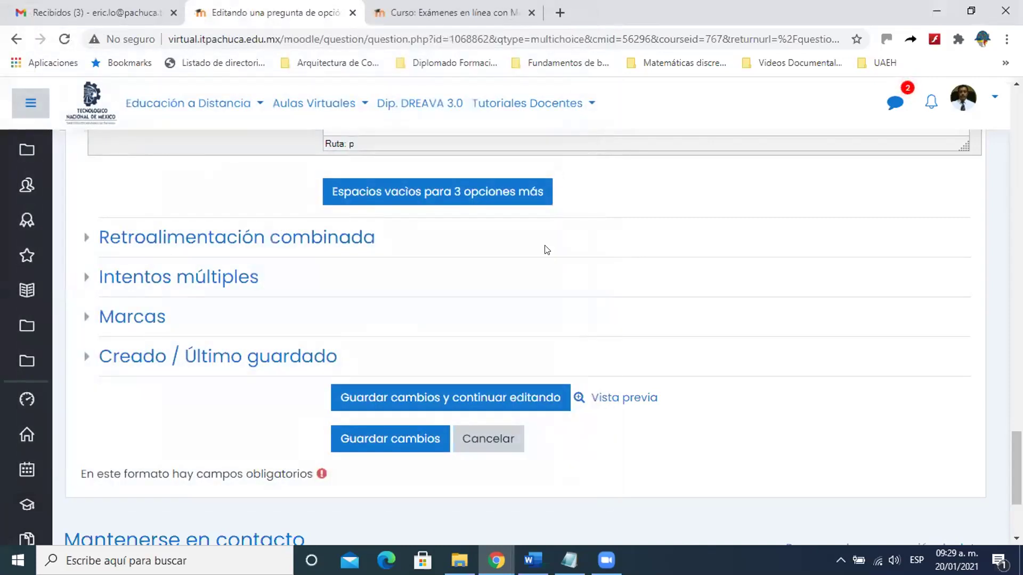
# Step: Switch to the Exámenes en línea con Moodle course and open the Editor de Código Látex resource in the Miércoles section
pyautogui.scroll(4, 544, 266)
pyautogui.scroll(7, 544, 262)
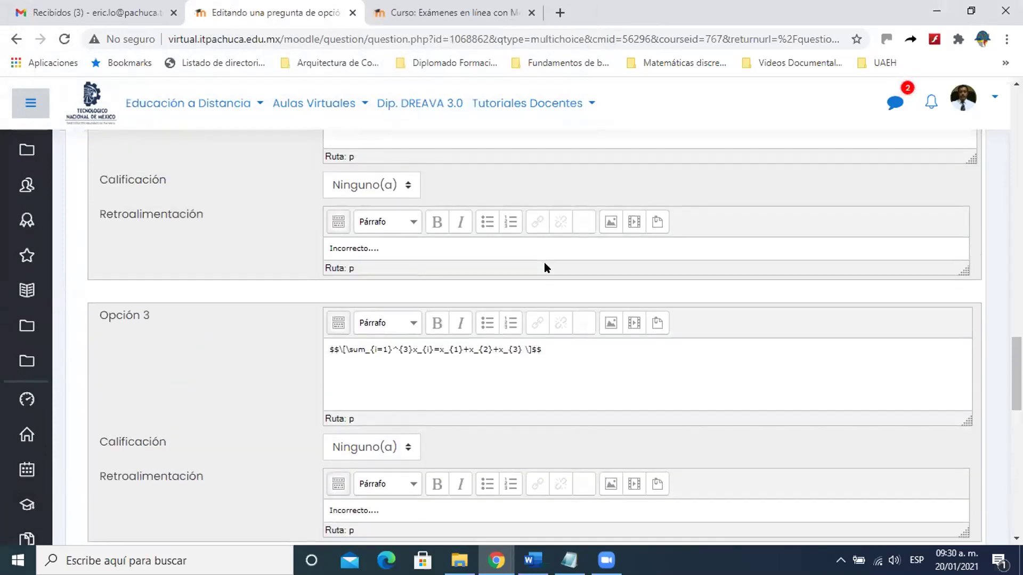
pyautogui.scroll(1, 544, 262)
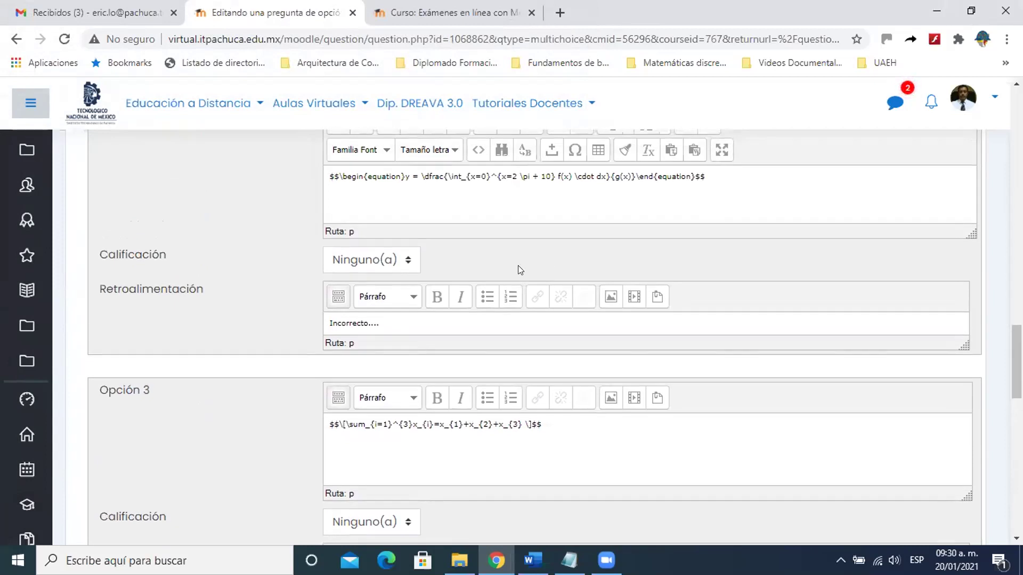
pyautogui.scroll(12, 521, 270)
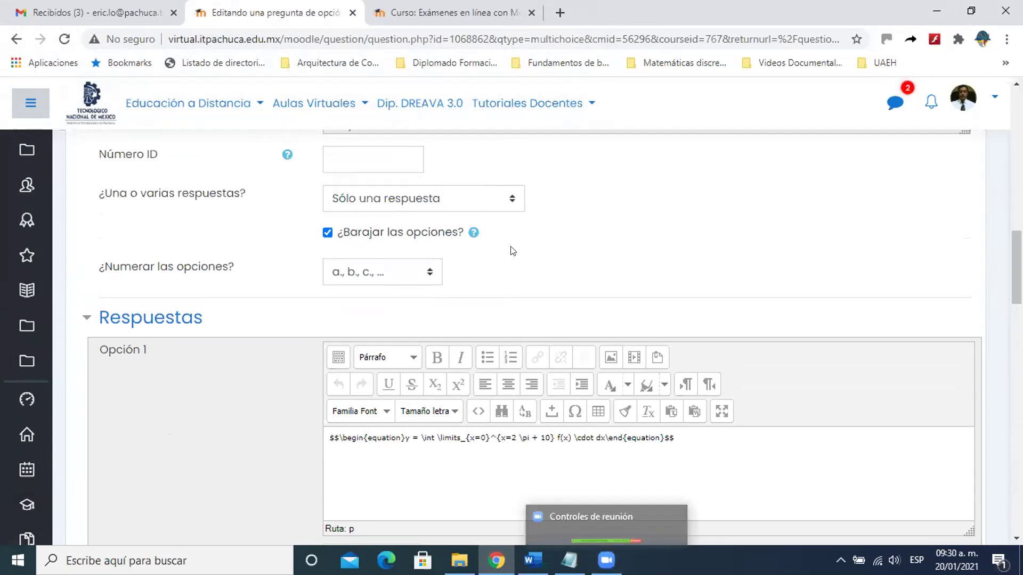
pyautogui.scroll(15, 510, 238)
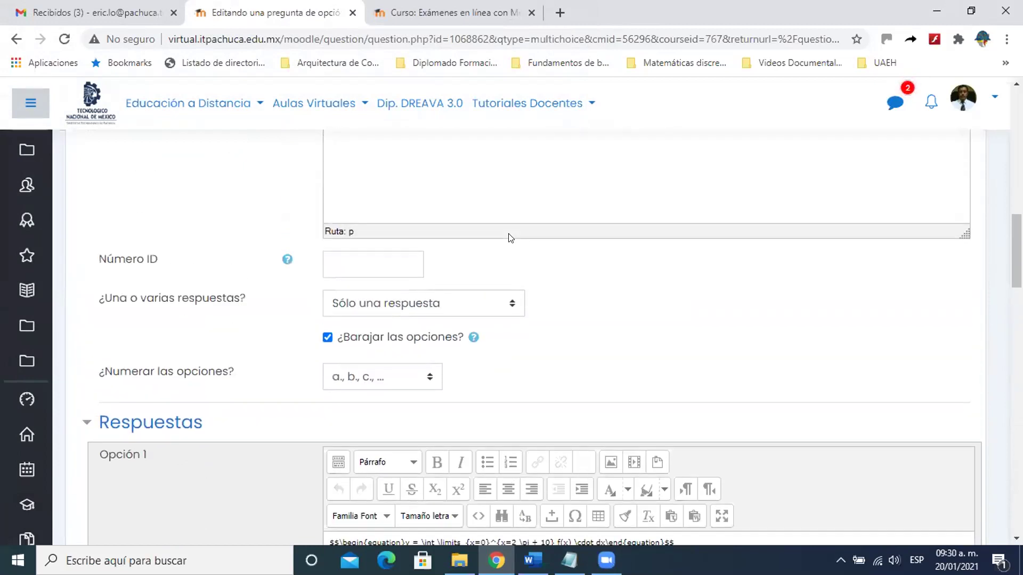
pyautogui.scroll(2, 509, 238)
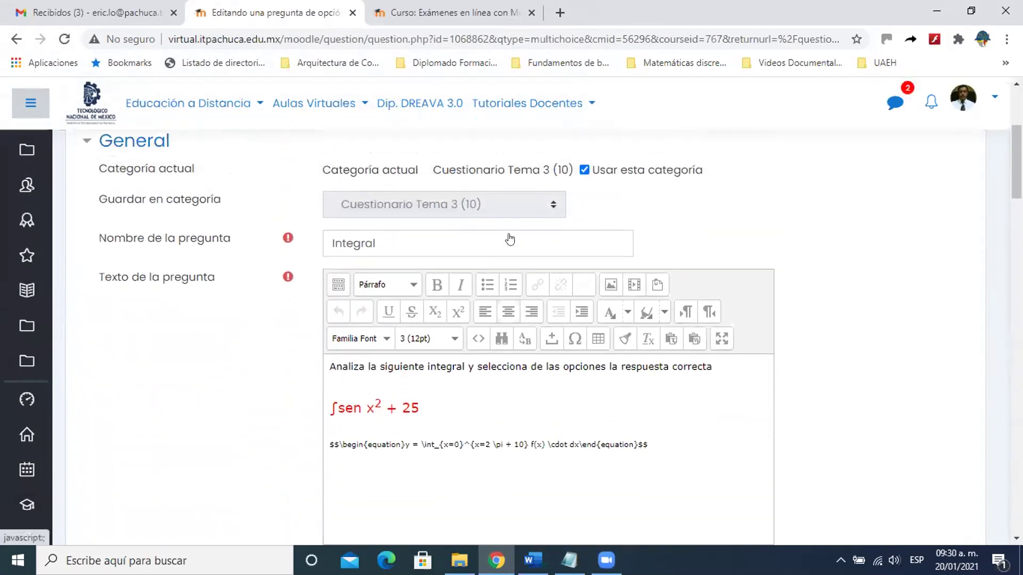
pyautogui.scroll(6, 510, 233)
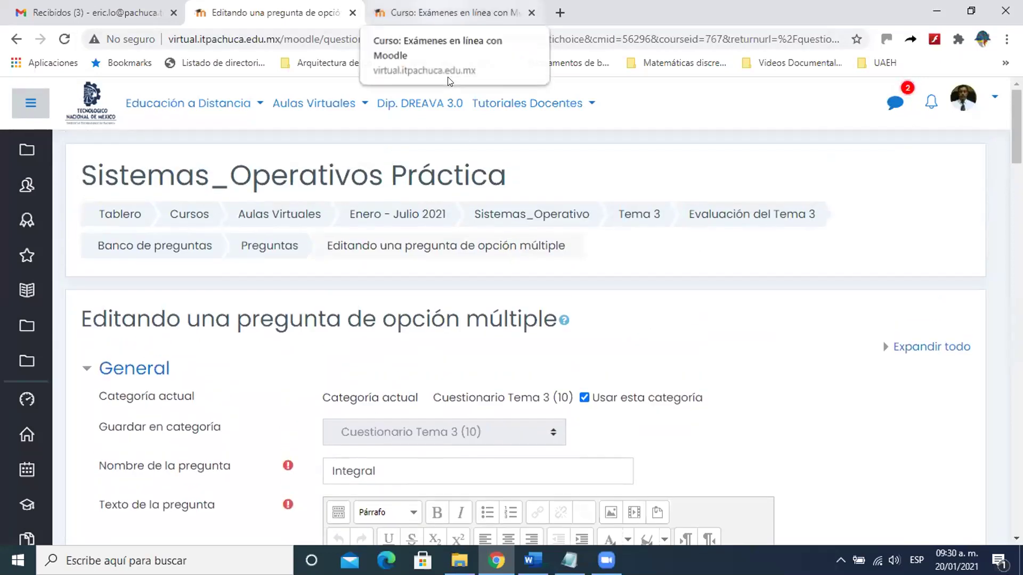
pyautogui.click(453, 12)
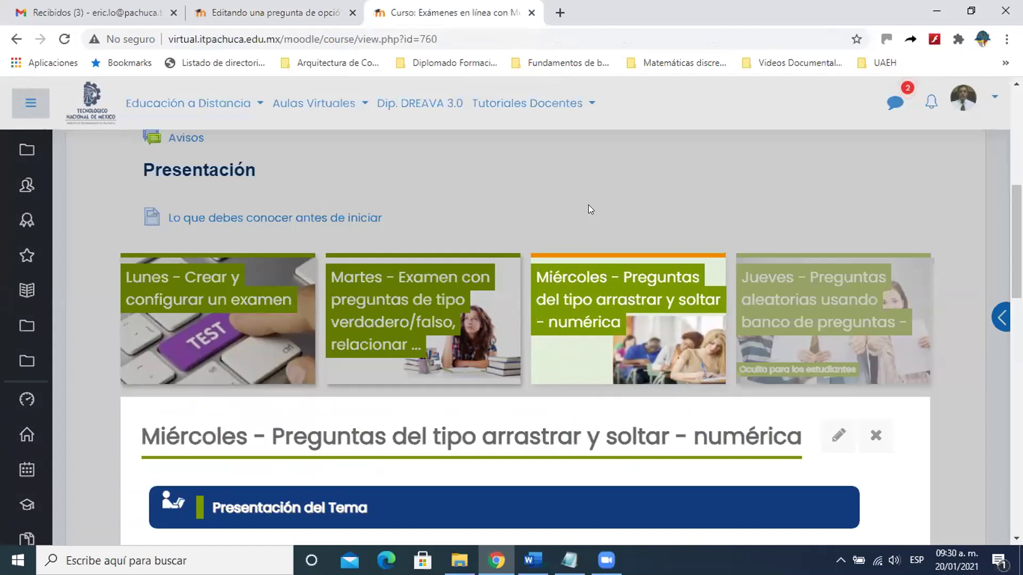
pyautogui.click(568, 285)
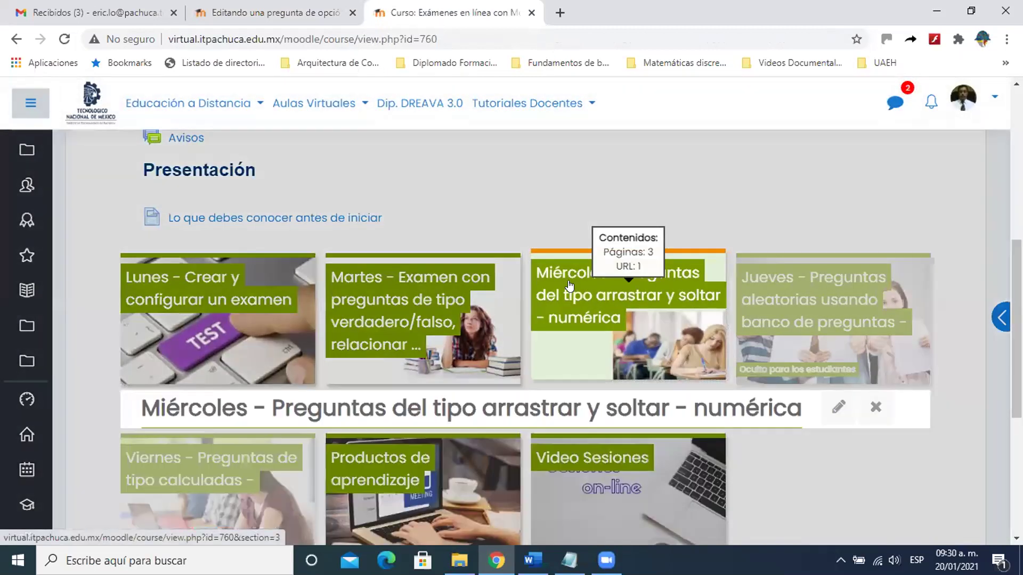
pyautogui.click(568, 285)
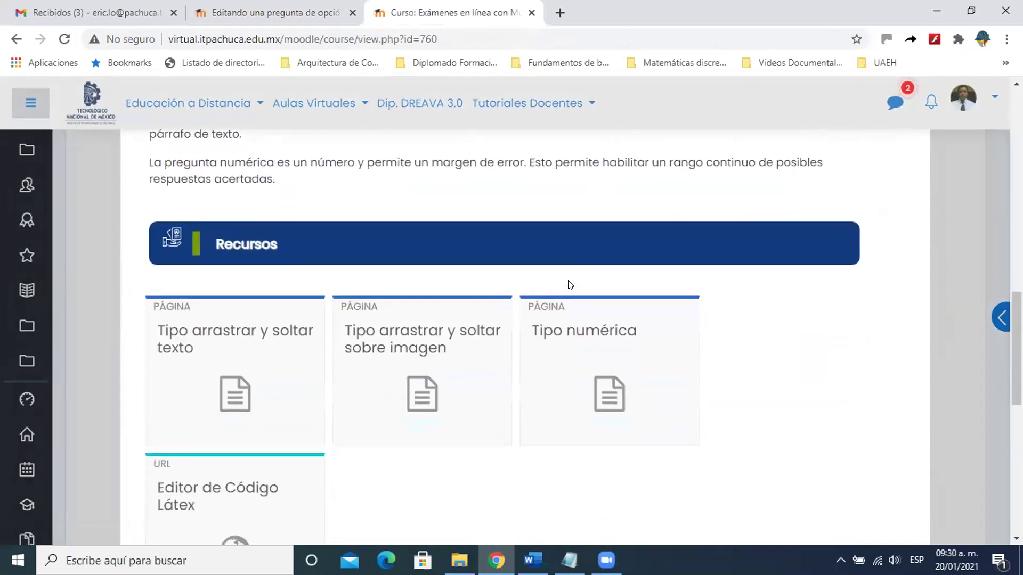
pyautogui.scroll(-3, 569, 286)
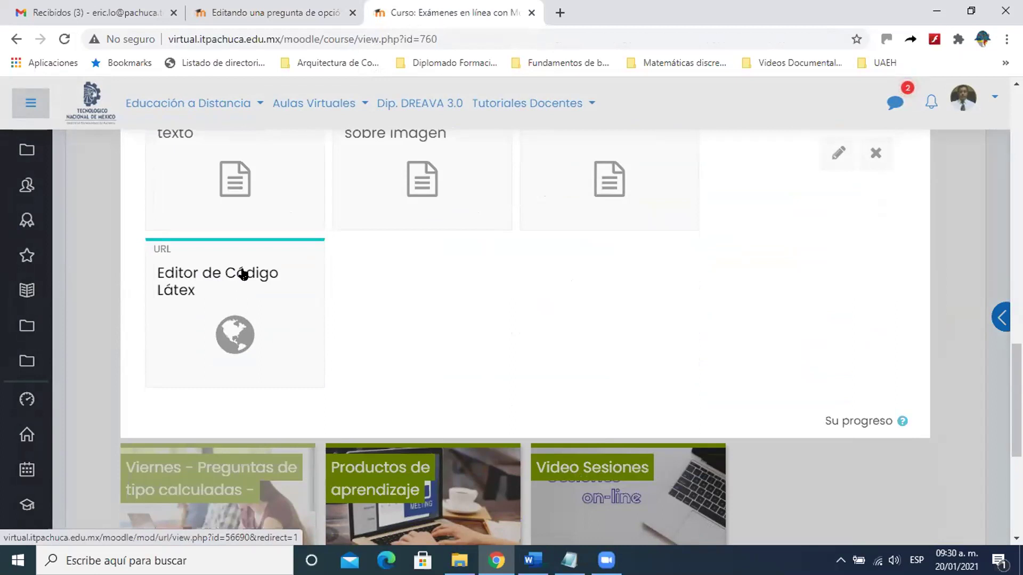
pyautogui.click(243, 274)
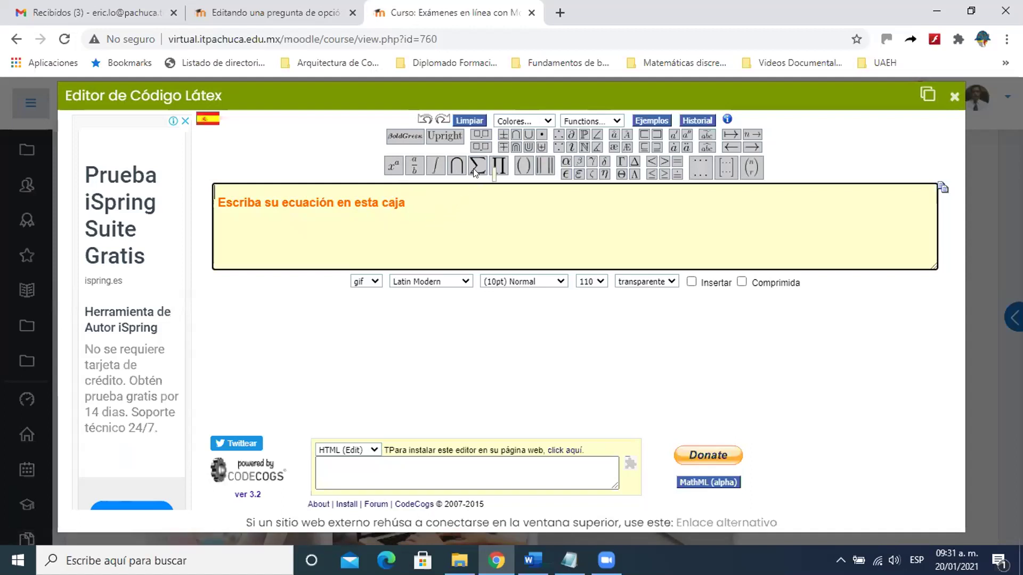
# Step: Compose the derivative expression "\frac{\mathrm{d} }{\mathrm{d} x}sen x^{2} + tan x/y" in the equation editor using its derivative and exponent templates
pyautogui.moveTo(473, 174)
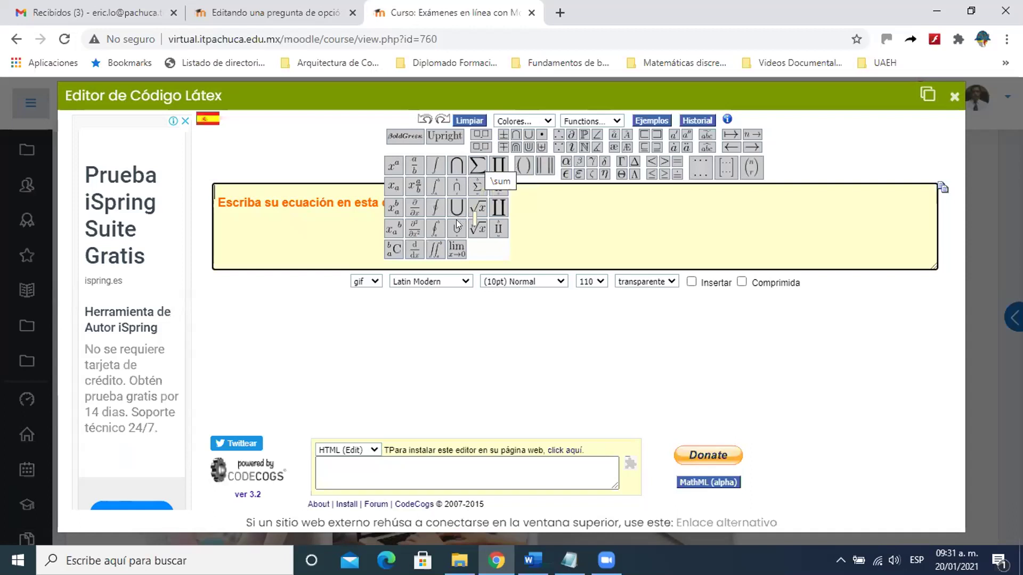
pyautogui.click(414, 251)
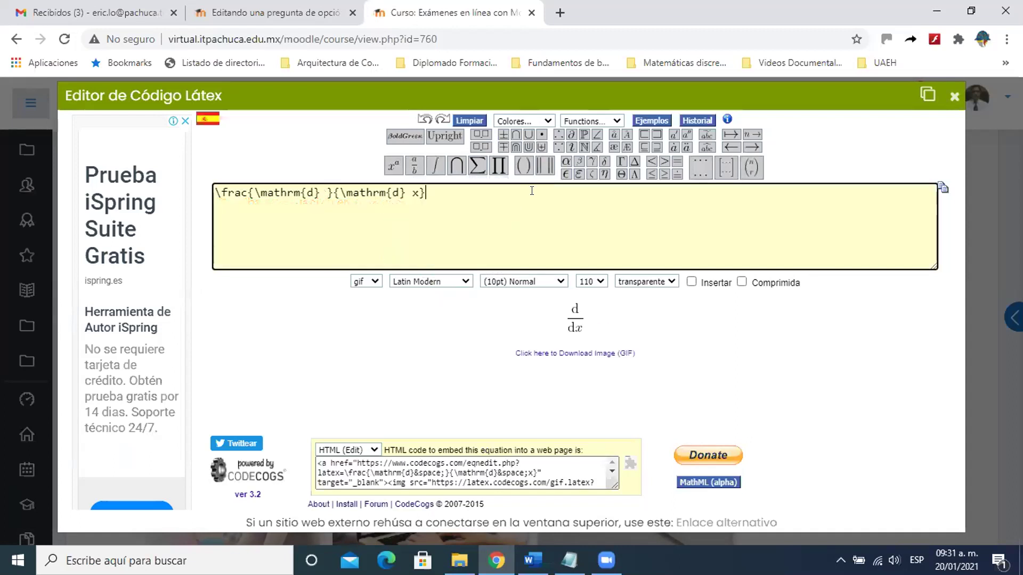
pyautogui.write('sen')
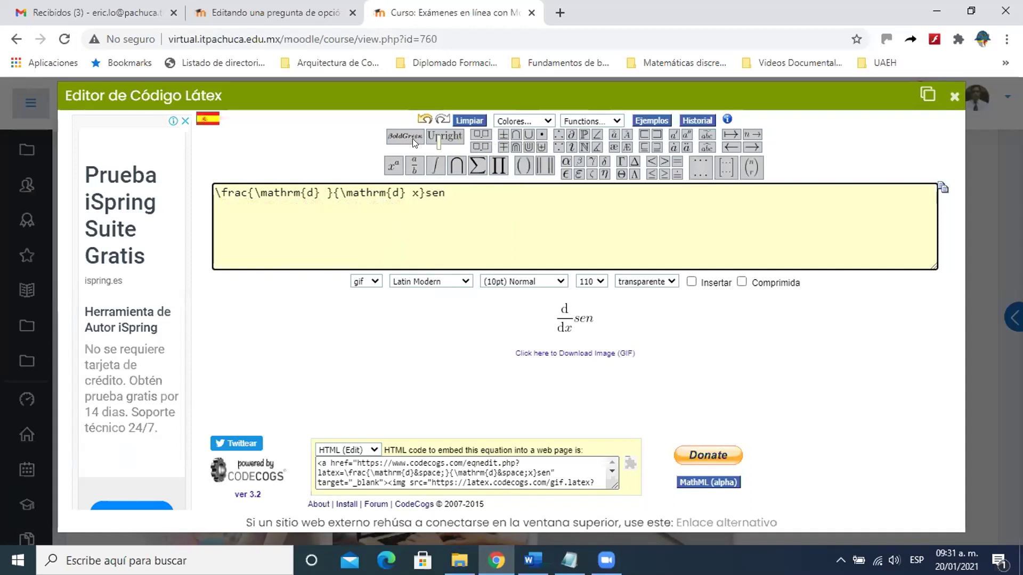
pyautogui.click(395, 170)
pyautogui.write('x')
pyautogui.press('Right')
pyautogui.press('Right')
pyautogui.write('2')
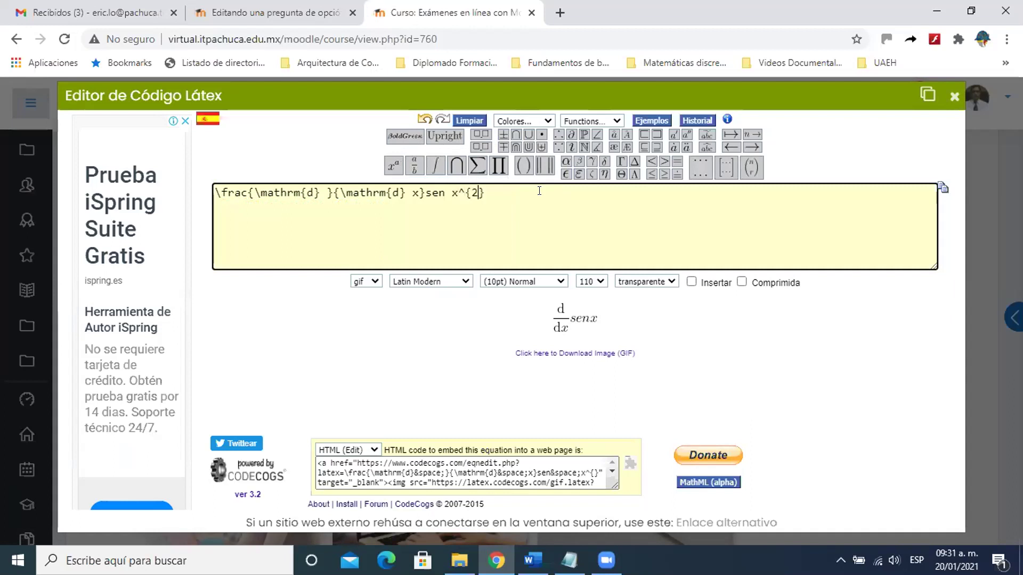
pyautogui.press('Right')
pyautogui.write('+')
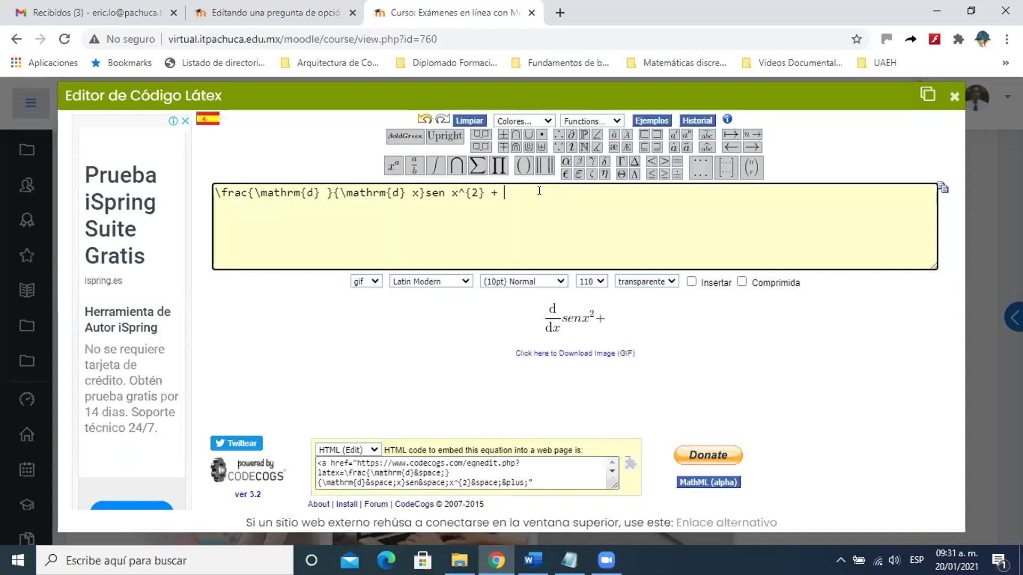
pyautogui.write(' tan x/y')
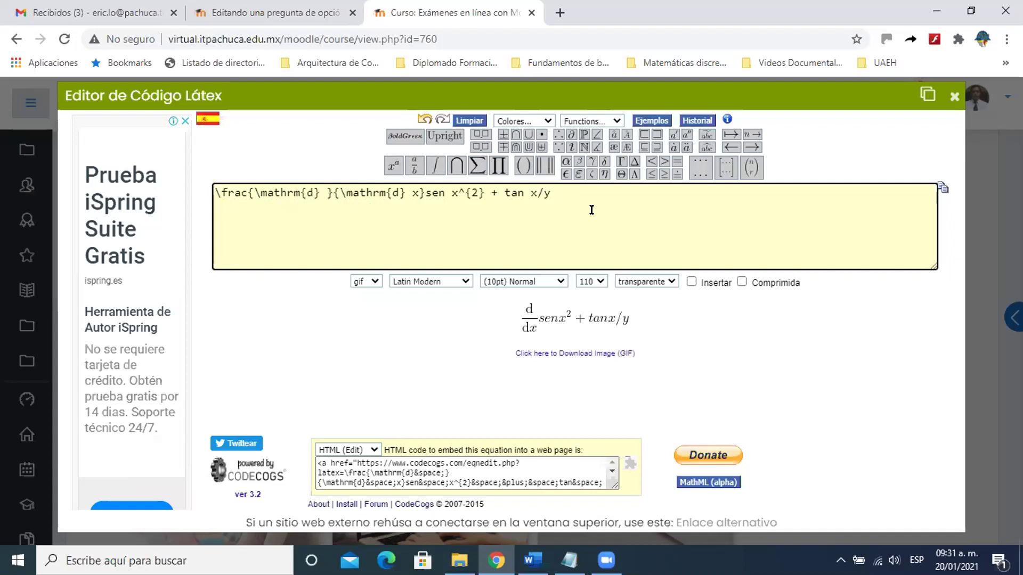
# Step: Copy the entire derivative expression and return to the Integral question's editing page
pyautogui.moveTo(548, 189); pyautogui.dragTo(213, 184)
pyautogui.hotkey('ctrl', 'c')
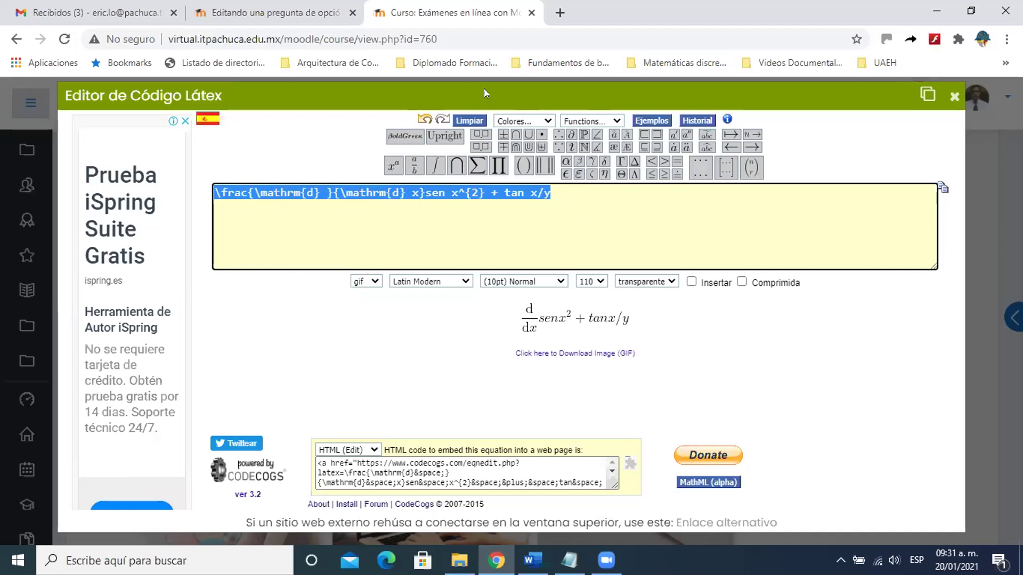
pyautogui.click(269, 13)
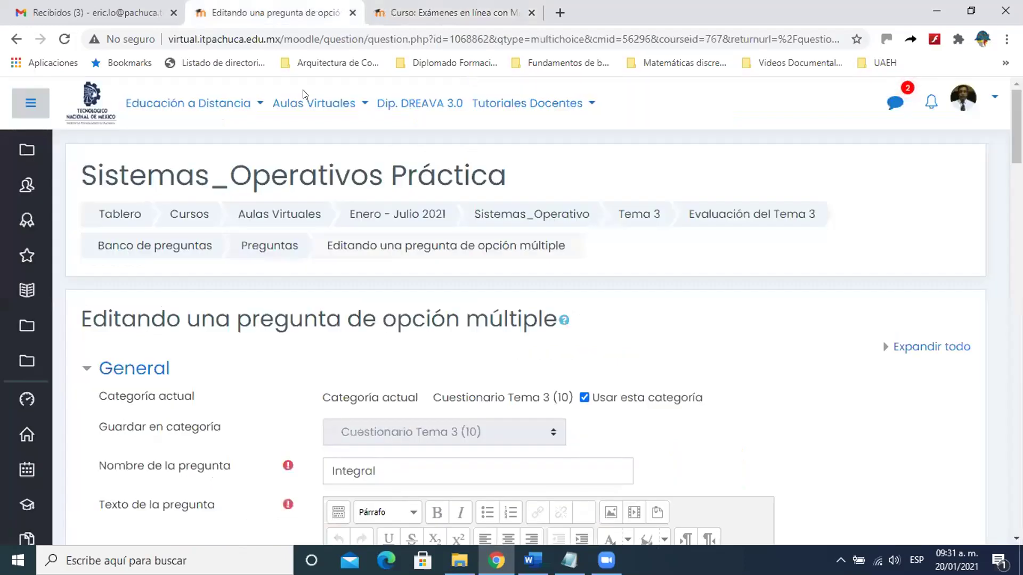
# Step: Replace the Opción 4 answer with the copied derivative code enclosed in $$ delimiters at both ends
pyautogui.scroll(-15, 407, 222)
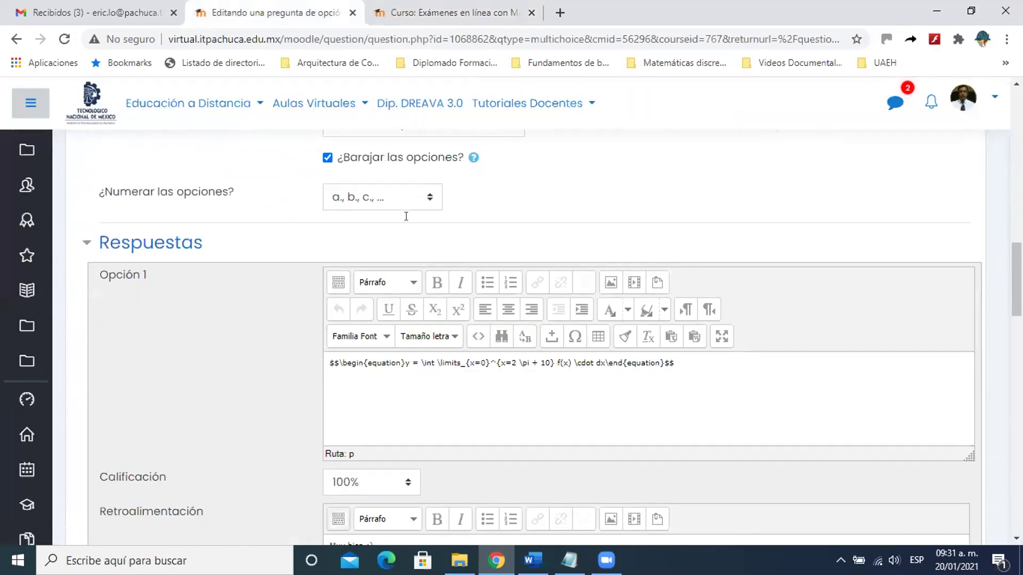
pyautogui.scroll(-19, 406, 215)
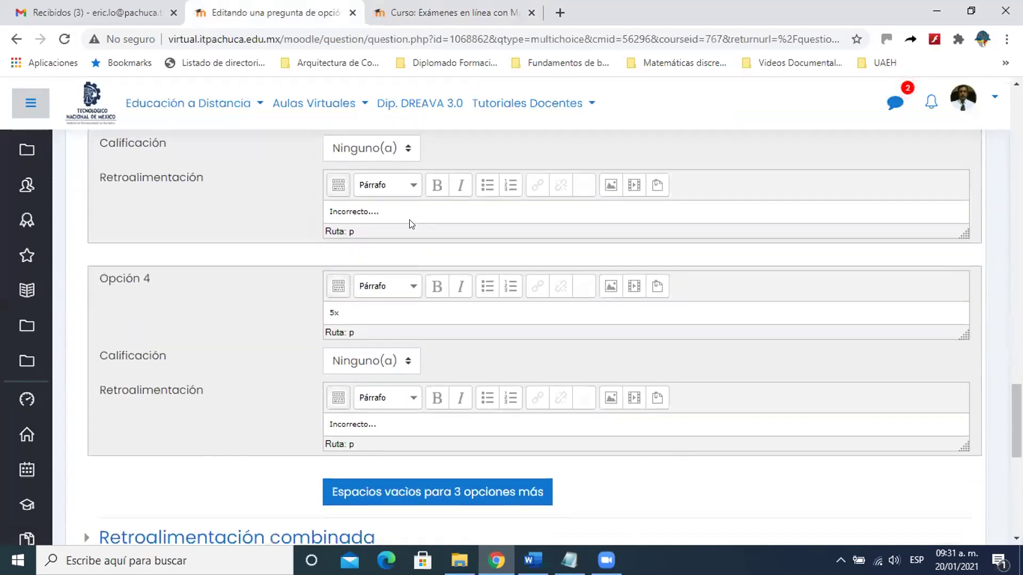
pyautogui.moveTo(344, 312); pyautogui.dragTo(317, 311)
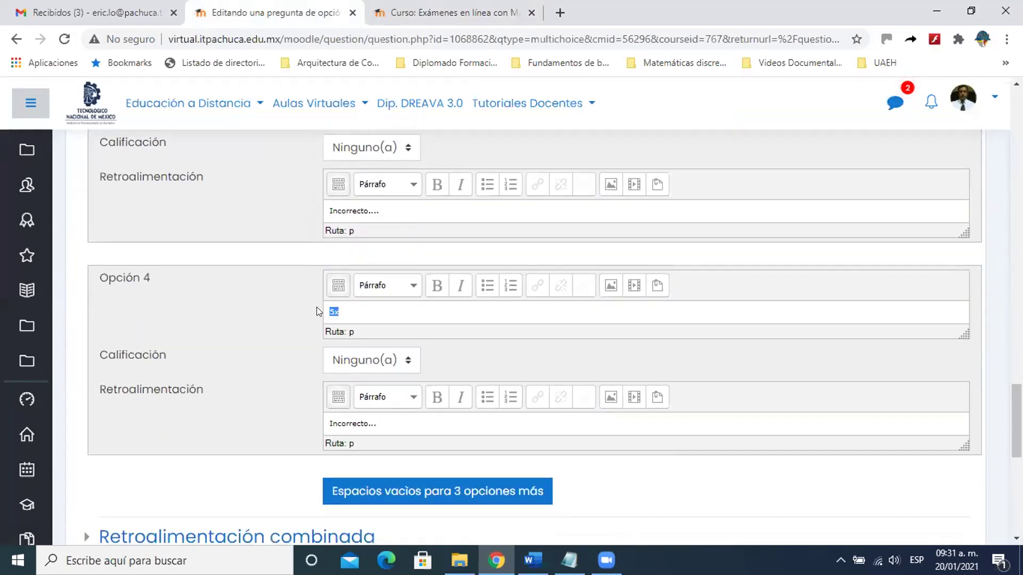
pyautogui.write('$$')
pyautogui.hotkey('ctrl', 'v')
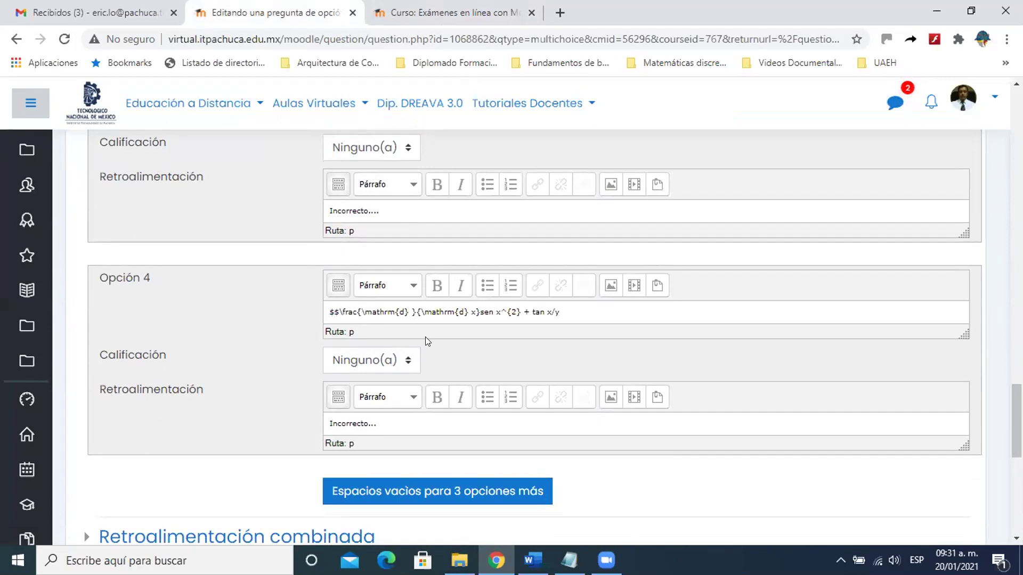
pyautogui.write('$$')
# Step: Save the question with the derivative in Opción 4 while continuing to edit it, and locate its preview option
pyautogui.scroll(-6, 425, 338)
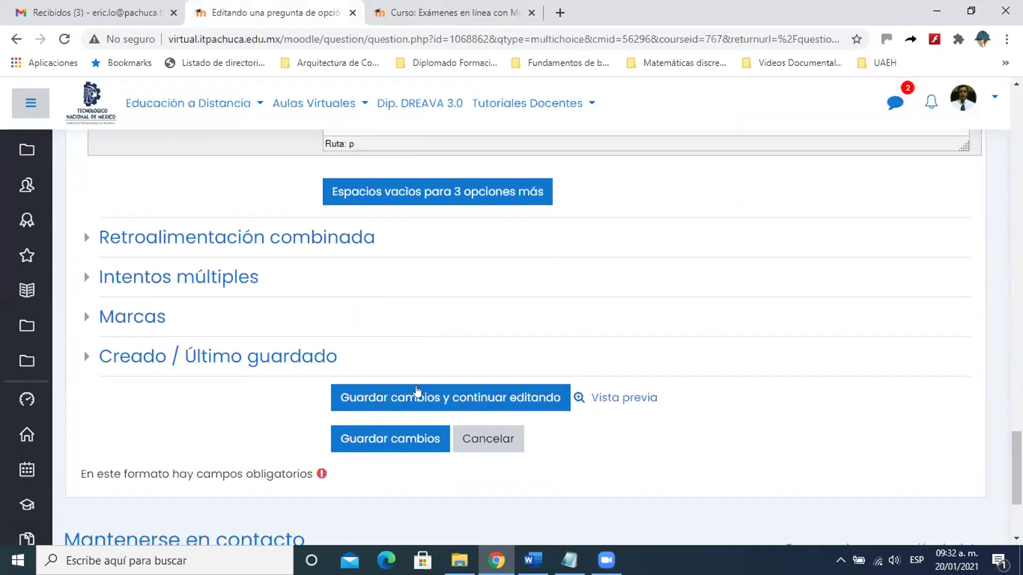
pyautogui.click(417, 396)
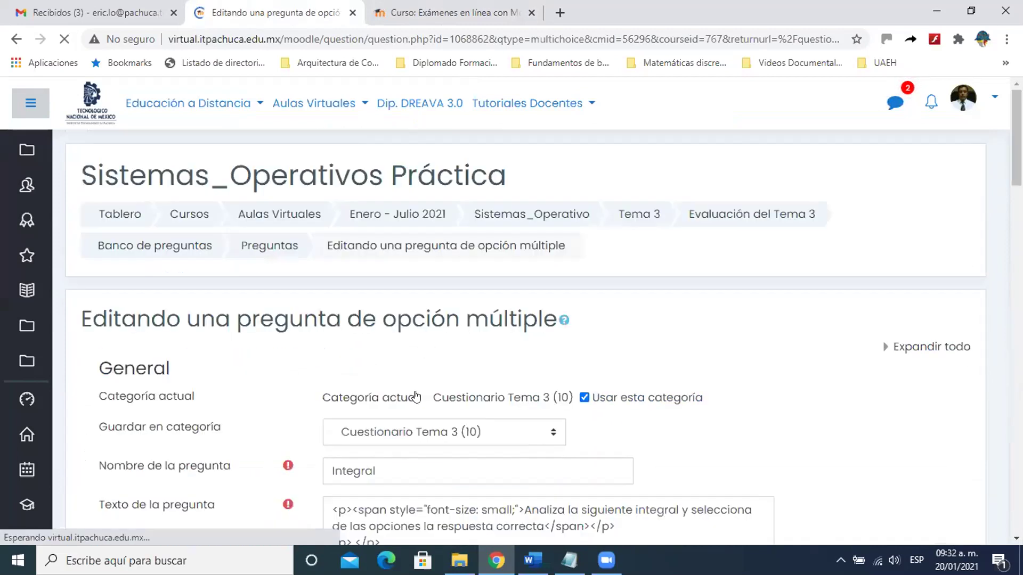
pyautogui.scroll(-20, 421, 394)
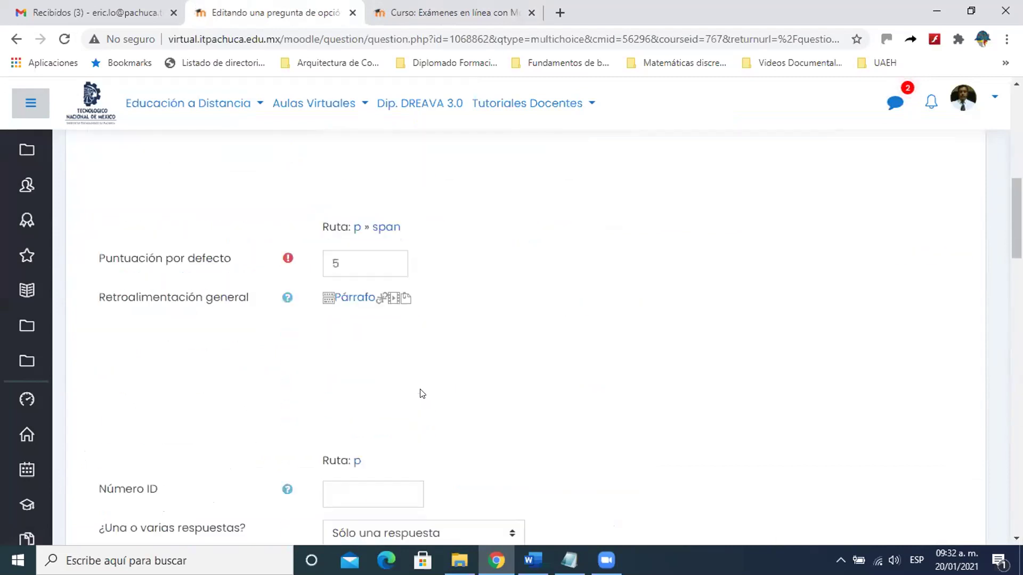
pyautogui.scroll(-18, 422, 394)
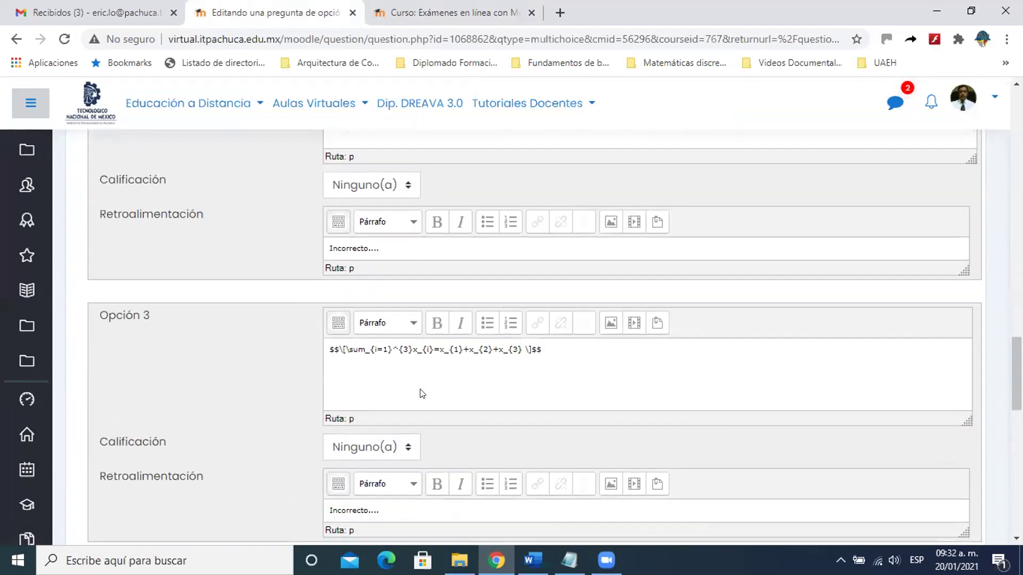
pyautogui.scroll(-1, 463, 375)
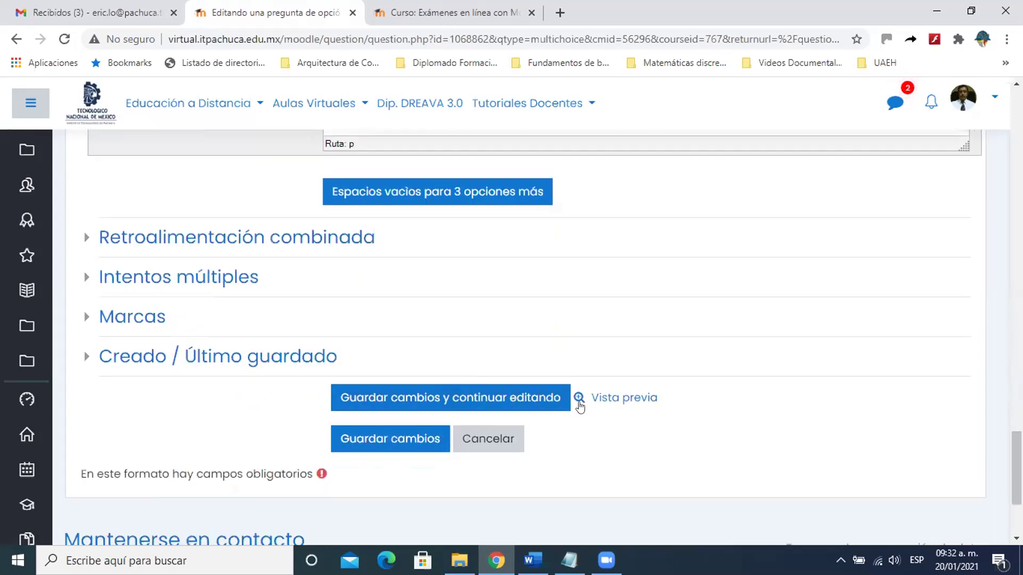
# Step: Preview the Integral question, check how its answer equations render, and close the preview
pyautogui.click(607, 399)
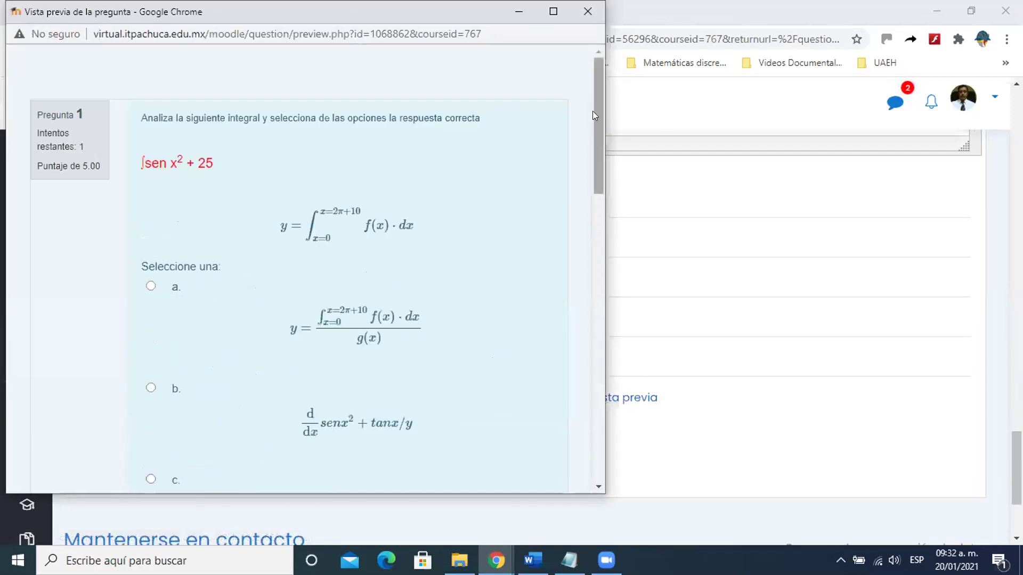
pyautogui.moveTo(594, 109); pyautogui.dragTo(601, 167)
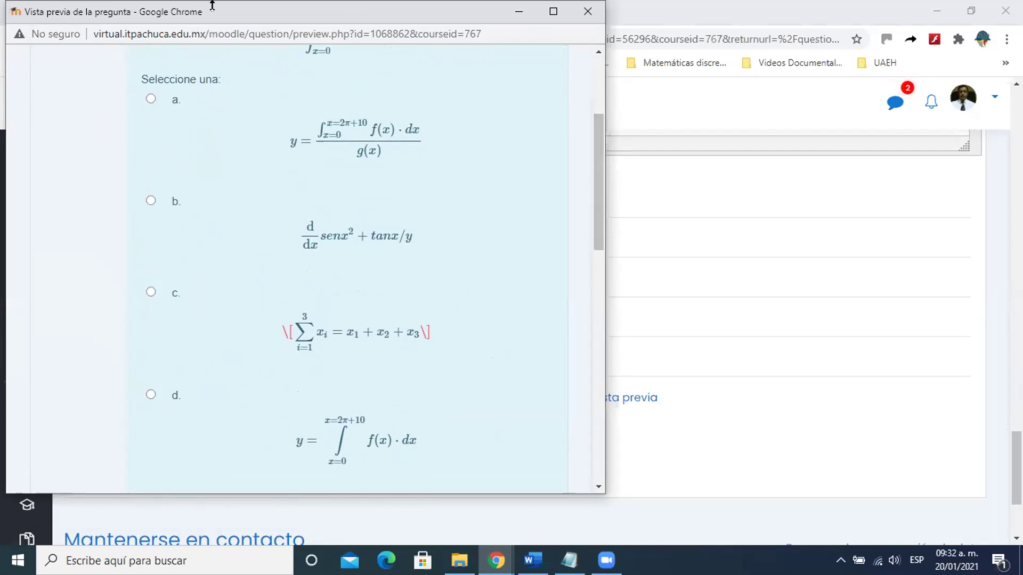
pyautogui.click(588, 11)
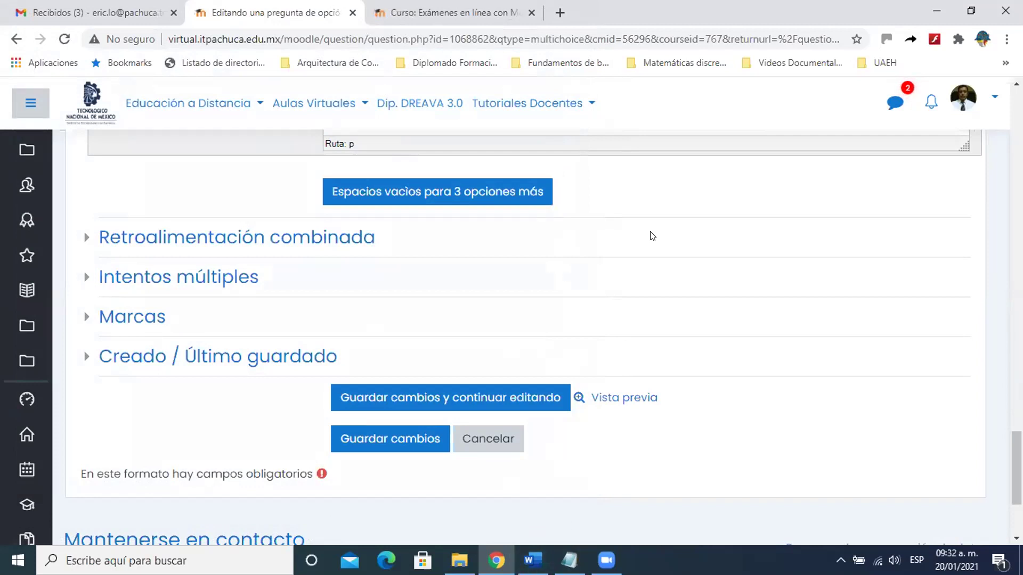
# Step: Look over the Greek symbols in the online LaTeX editor, close the editor and return to the question's editing page
pyautogui.click(426, 13)
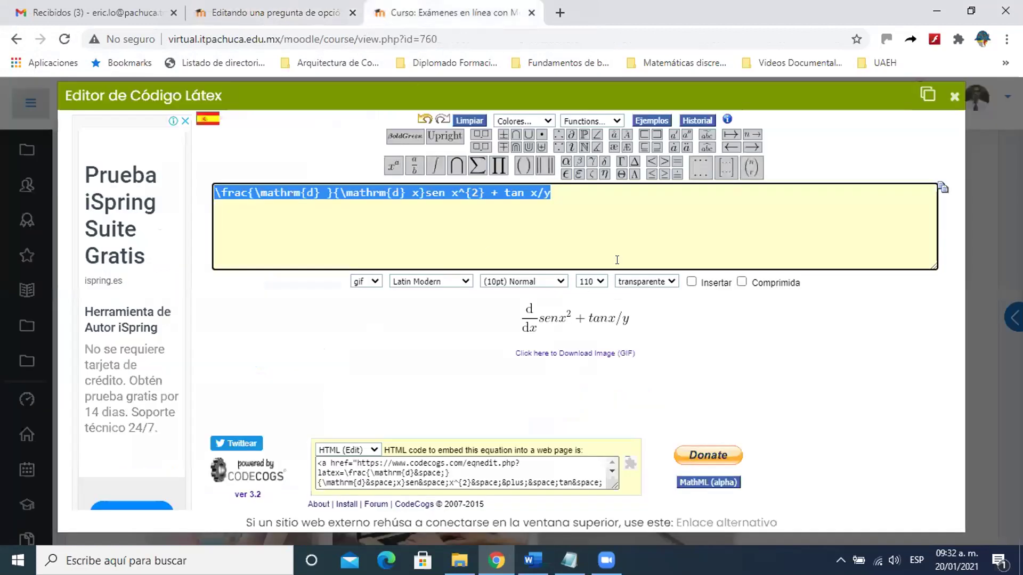
pyautogui.click(550, 190)
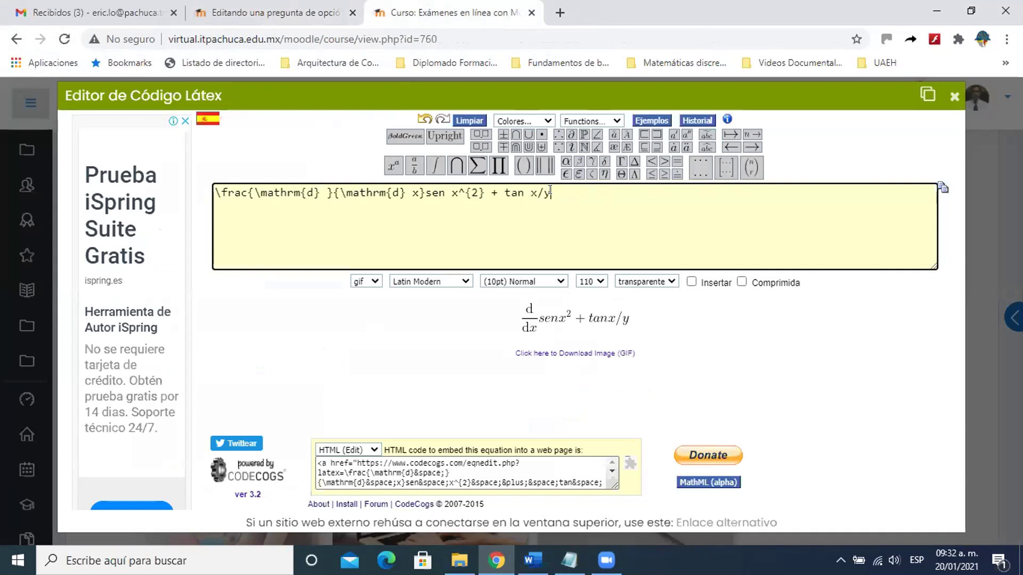
pyautogui.write('x')
pyautogui.press('BackSpace')
pyautogui.moveTo(593, 163)
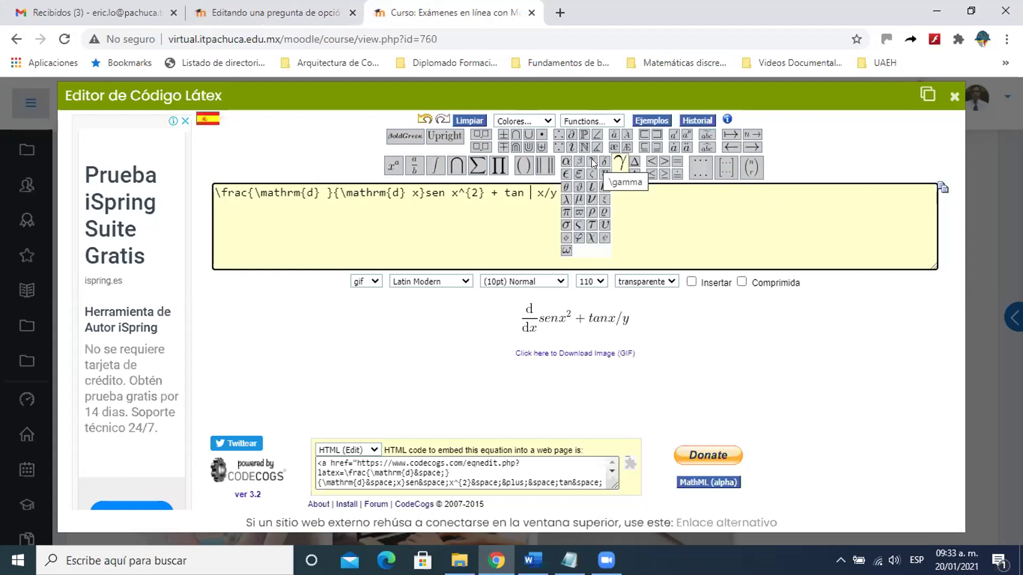
pyautogui.click(942, 90)
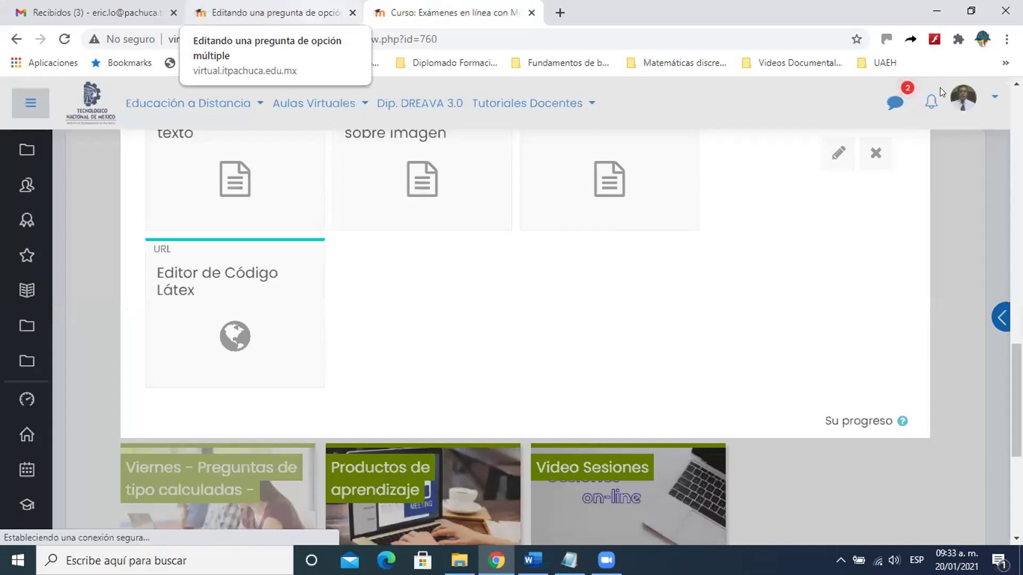
pyautogui.click(269, 13)
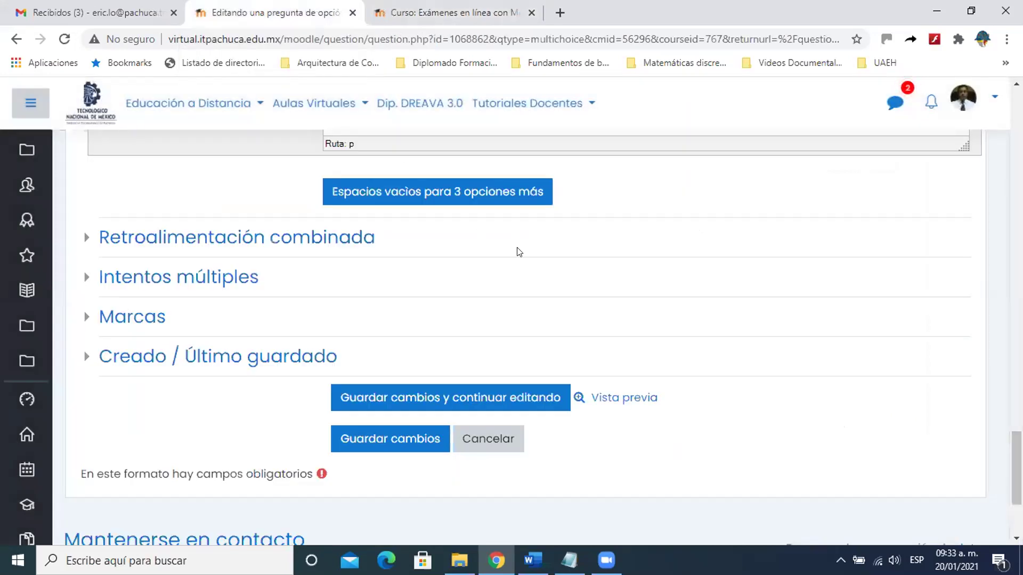
# Step: Compare the LaTeX code of the question text with the equations in the answer options
pyautogui.scroll(5, 519, 252)
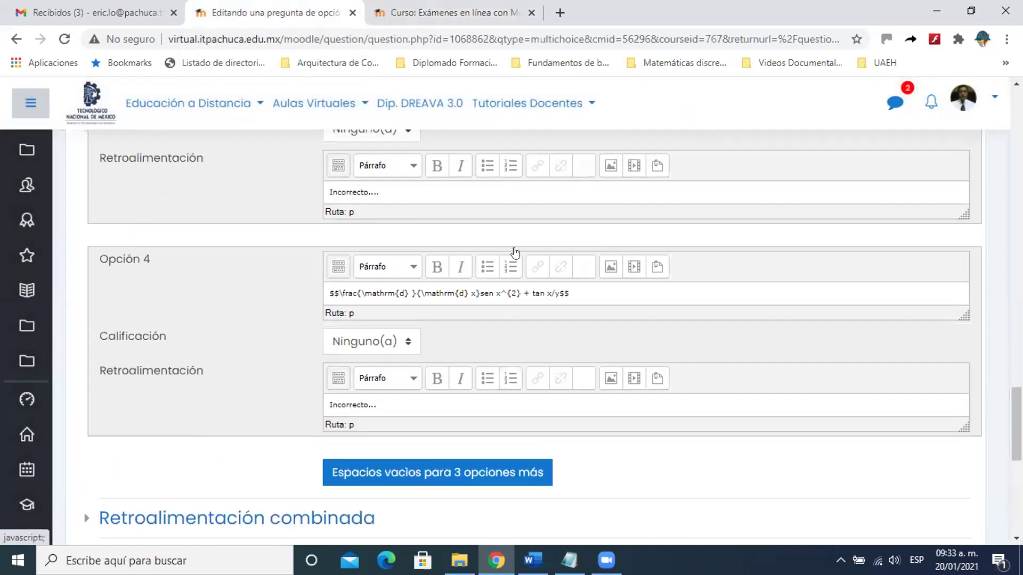
pyautogui.scroll(1, 520, 252)
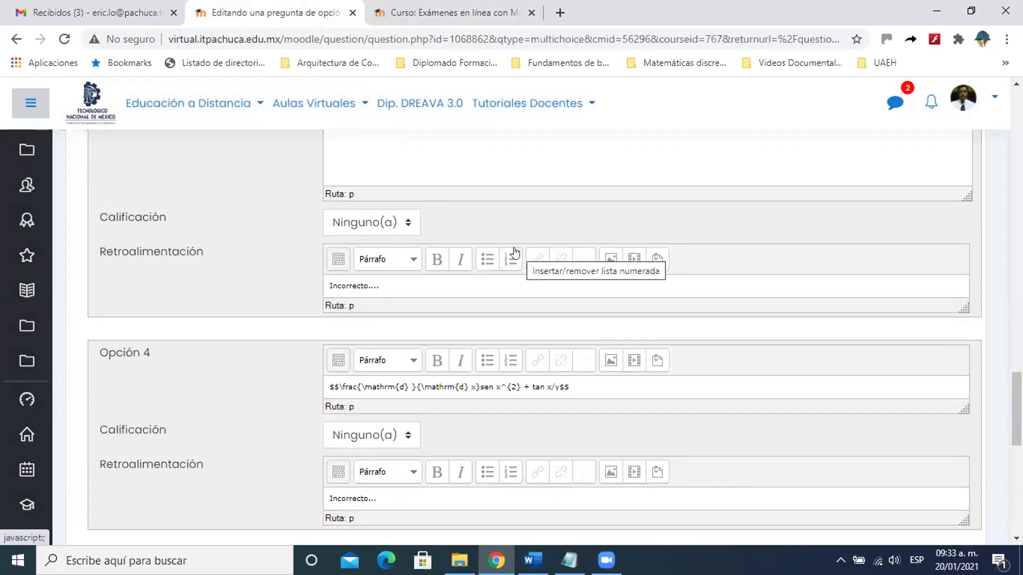
pyautogui.scroll(7, 515, 252)
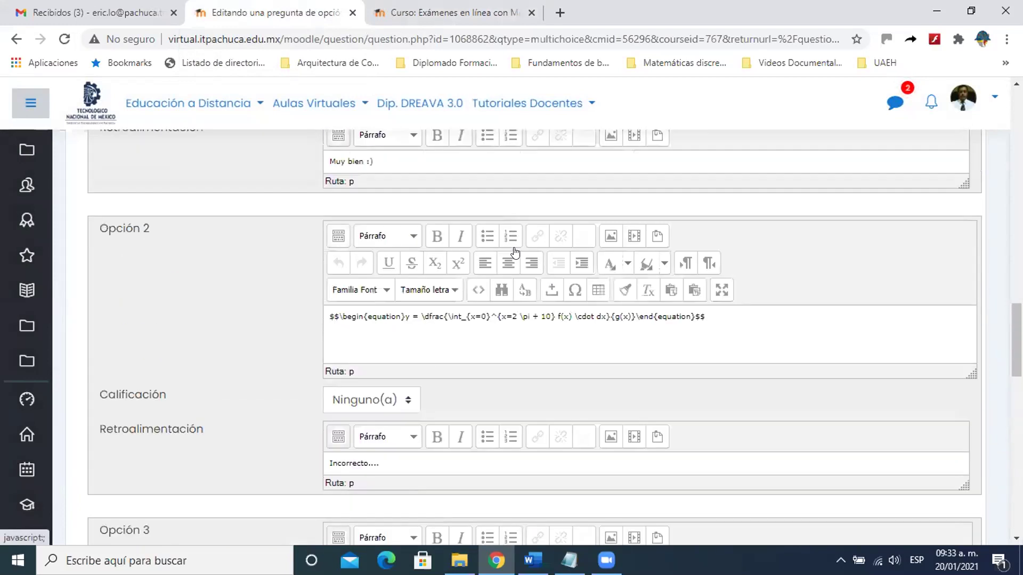
pyautogui.scroll(8, 514, 252)
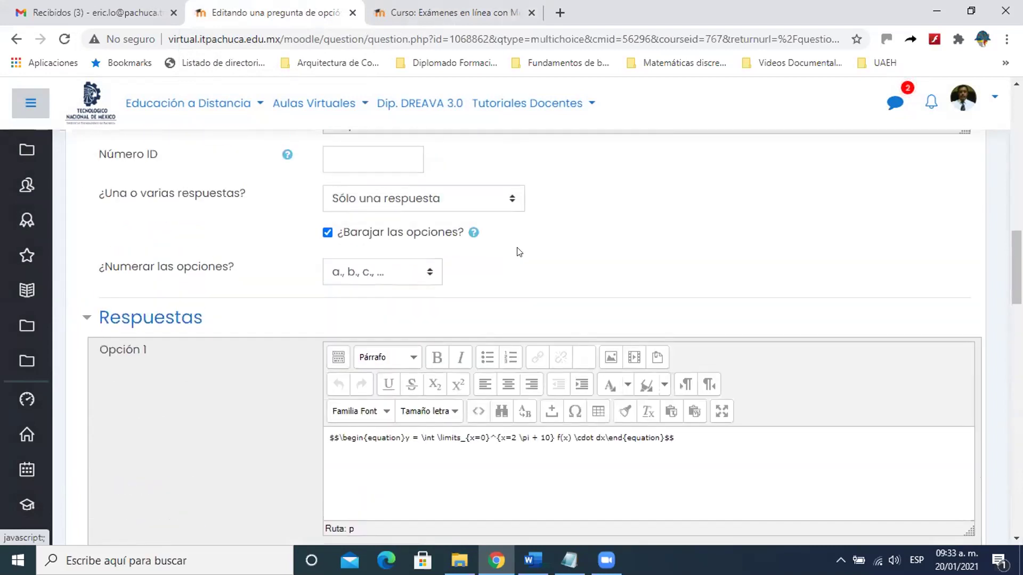
pyautogui.scroll(-8, 517, 252)
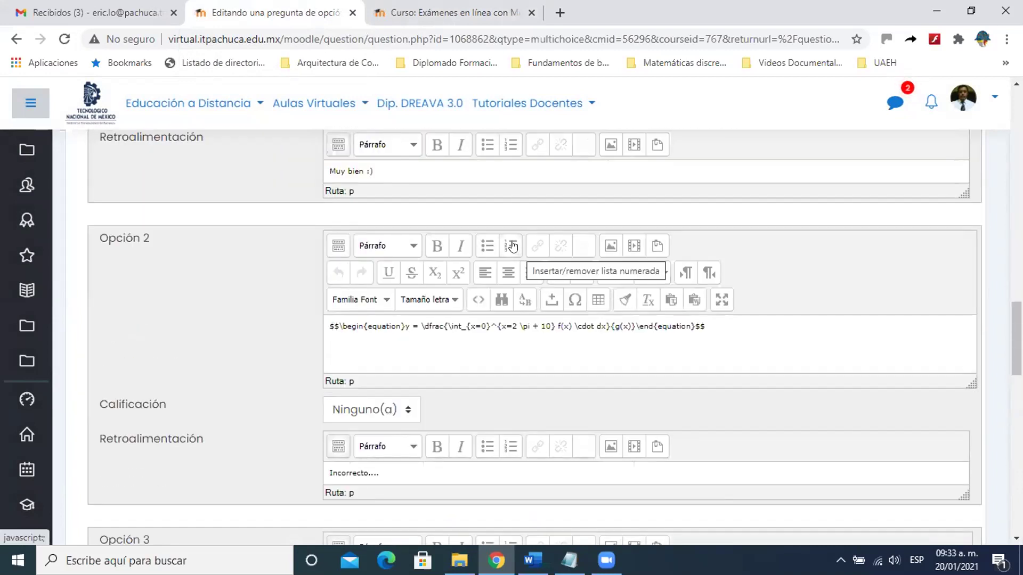
pyautogui.click(549, 325)
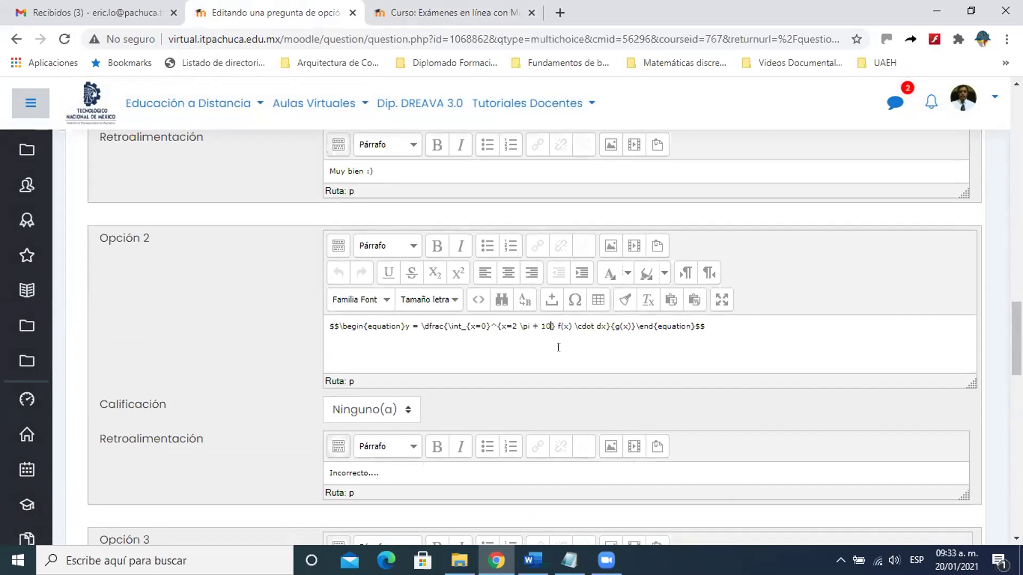
pyautogui.scroll(4, 551, 348)
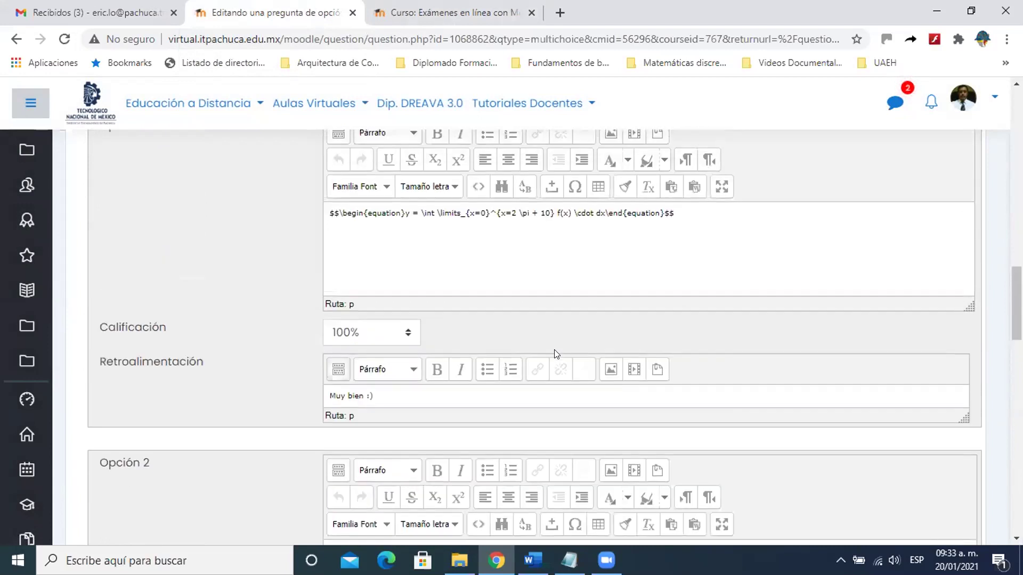
pyautogui.scroll(10, 554, 349)
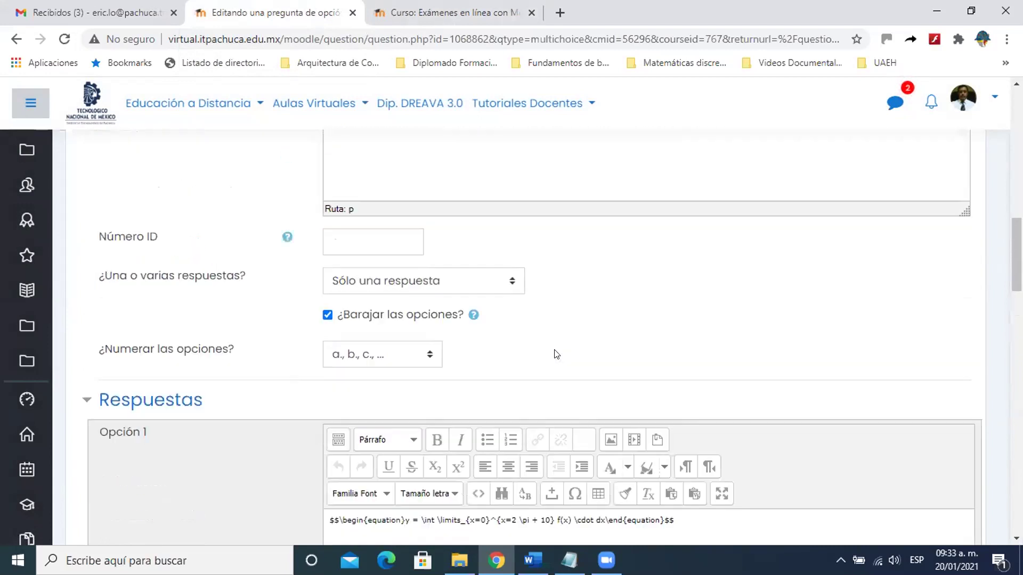
pyautogui.scroll(4, 554, 352)
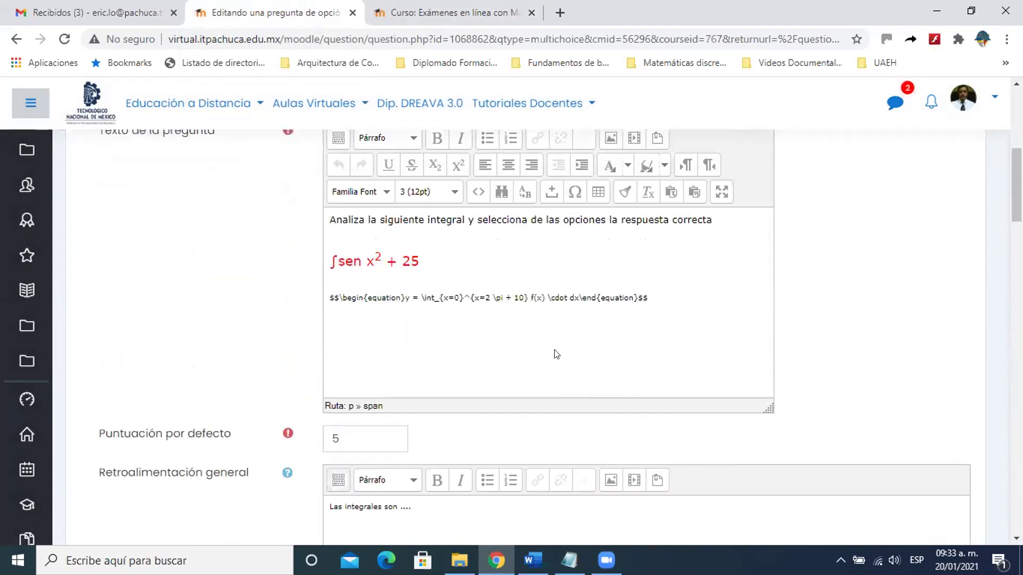
pyautogui.scroll(-10, 551, 347)
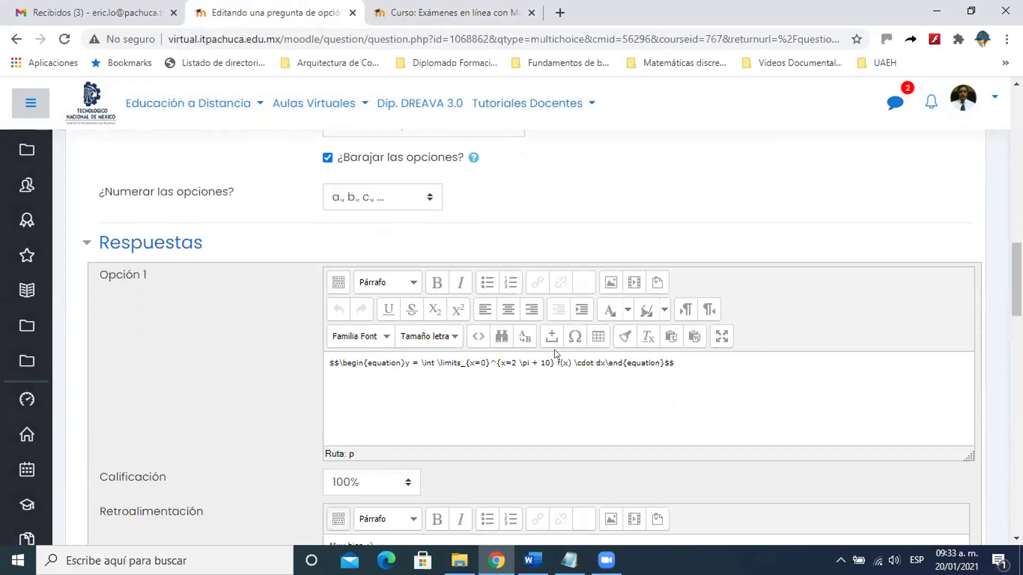
# Step: Change the integral's upper limit in the Opción 1 answer to x=2 \pi + 8
pyautogui.click(551, 364)
pyautogui.press('BackSpace')
pyautogui.press('BackSpace')
pyautogui.write('8')
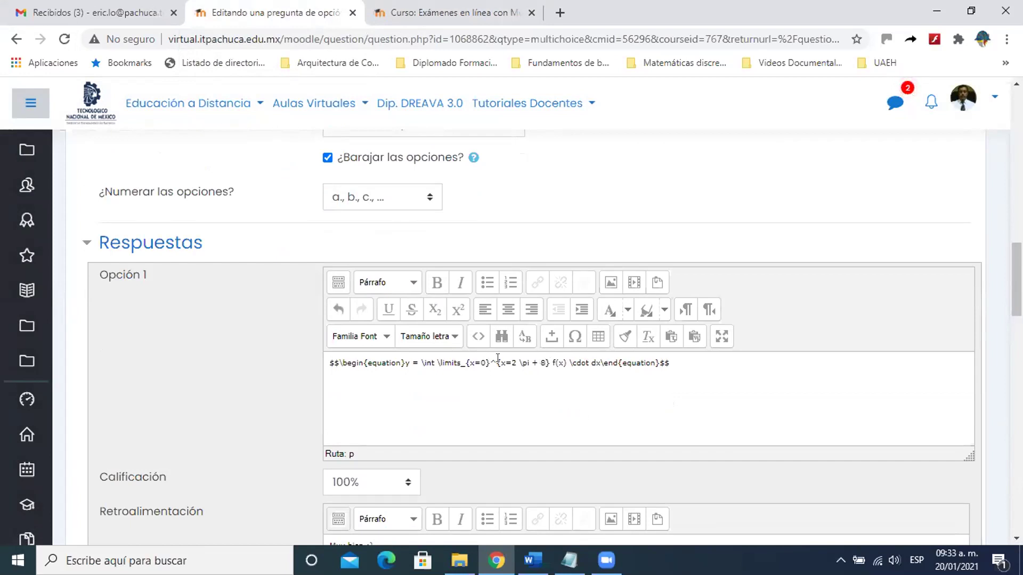
# Step: Save the edited Opción 1 answer while continuing to edit the Integral question
pyautogui.scroll(-3, 512, 361)
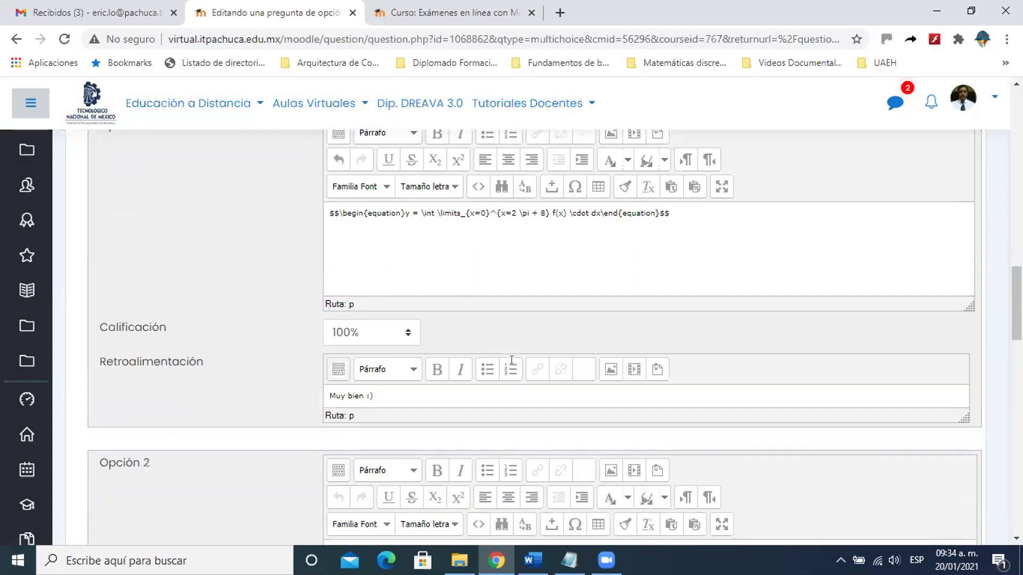
pyautogui.scroll(-4, 512, 362)
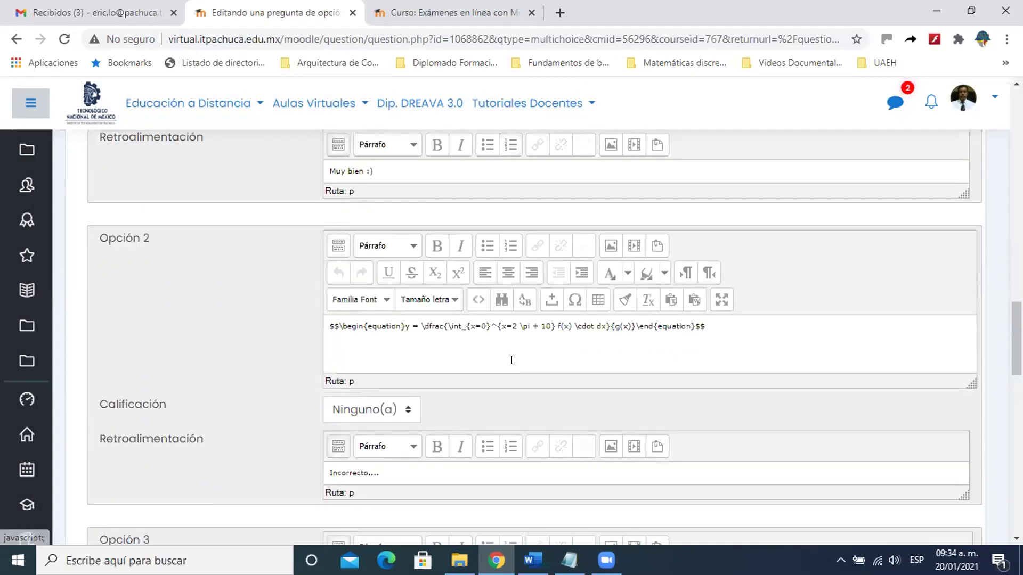
pyautogui.scroll(-3, 512, 368)
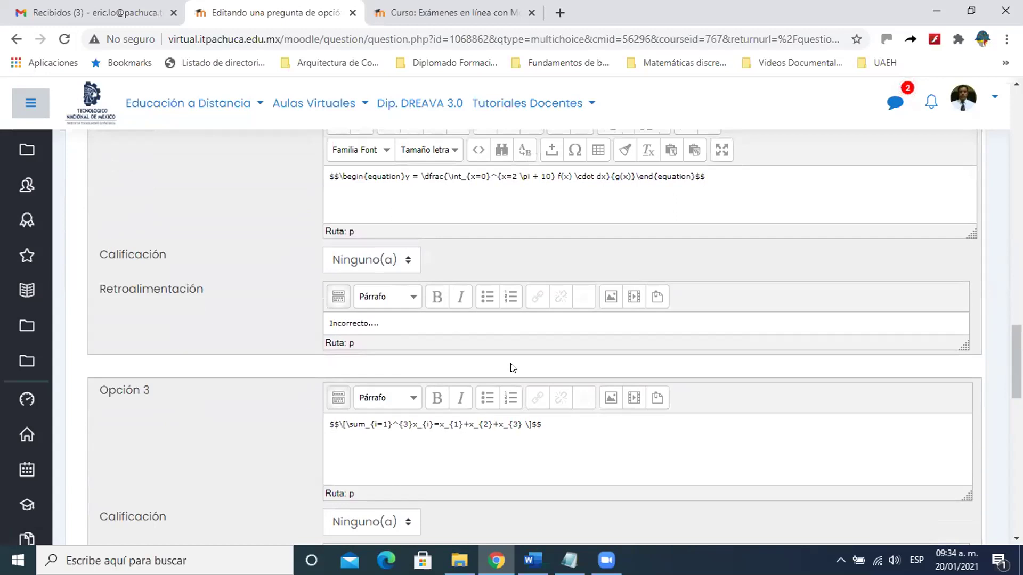
pyautogui.scroll(-10, 513, 368)
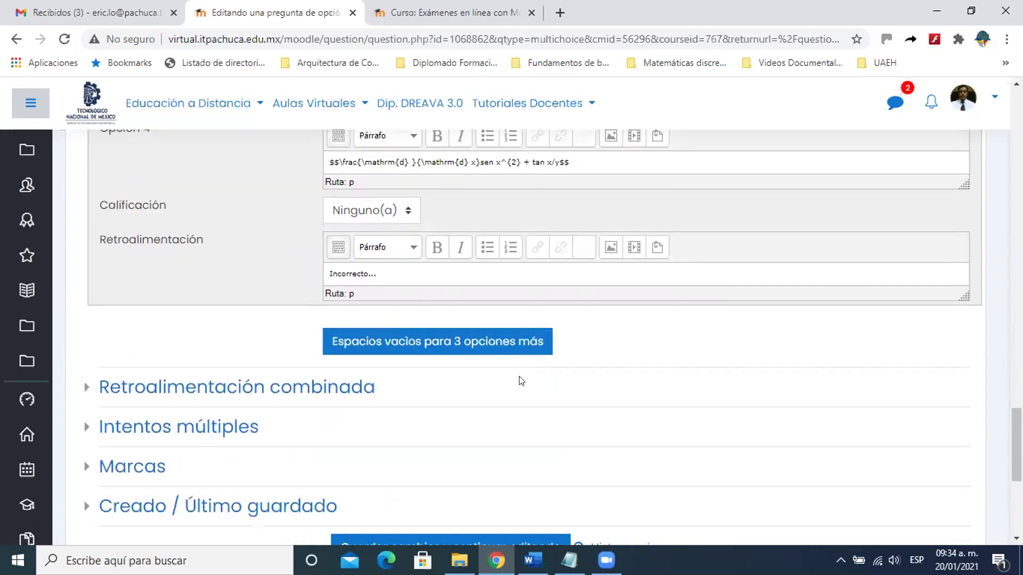
pyautogui.scroll(-3, 521, 381)
pyautogui.click(416, 441)
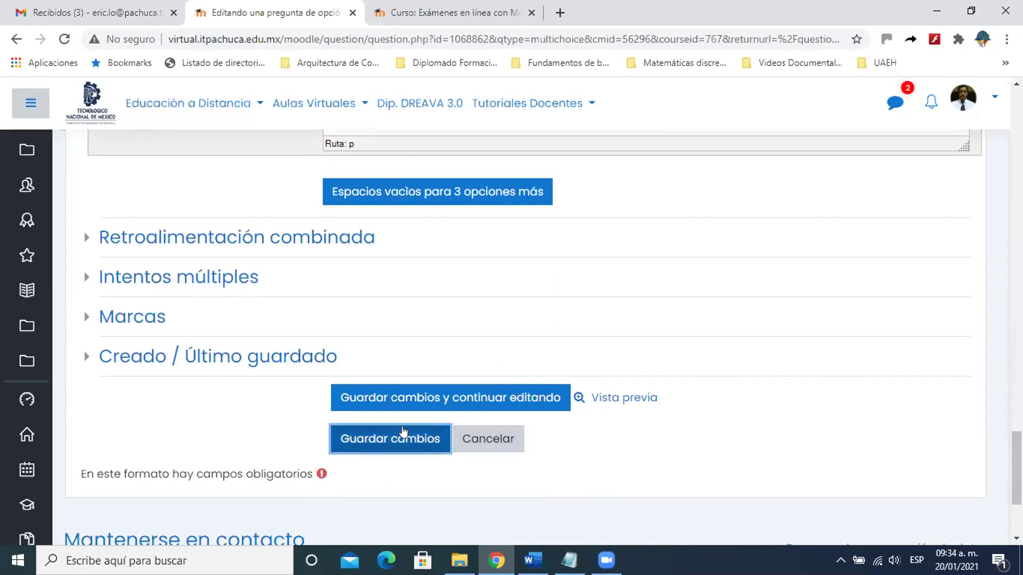
pyautogui.click(508, 405)
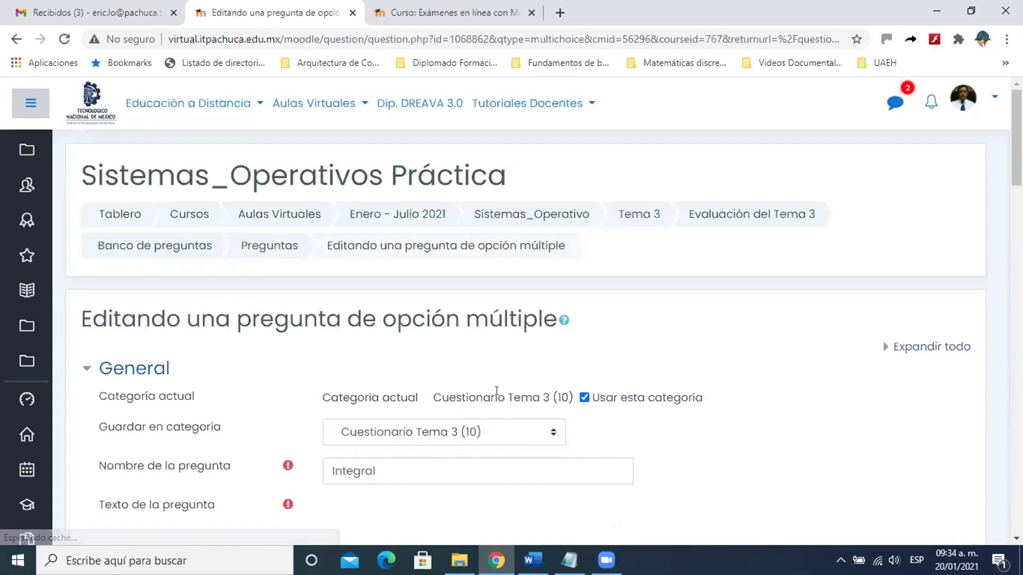
# Step: Save the Integral question and return to the question bank
pyautogui.scroll(-20, 501, 397)
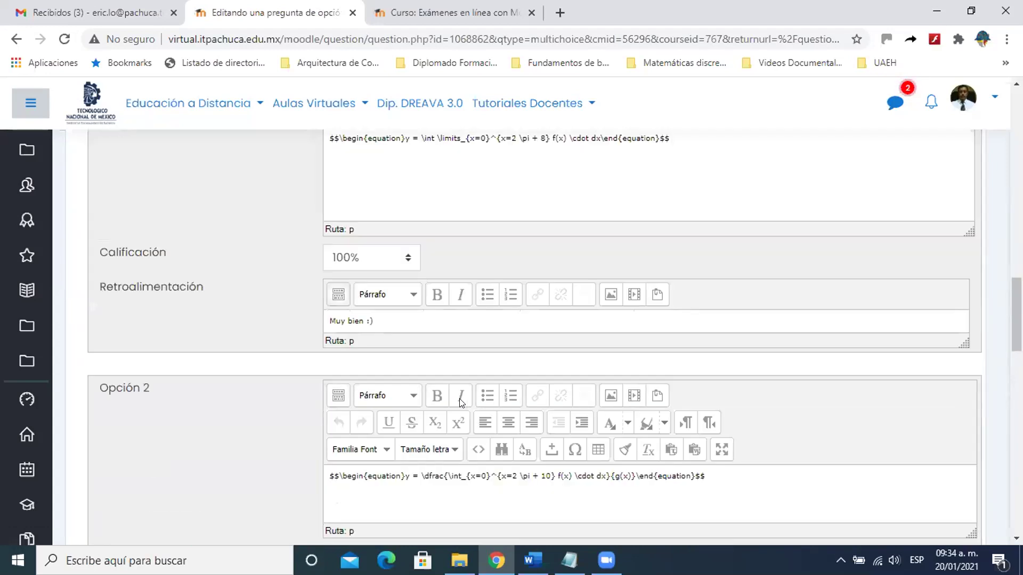
pyautogui.scroll(-10, 461, 404)
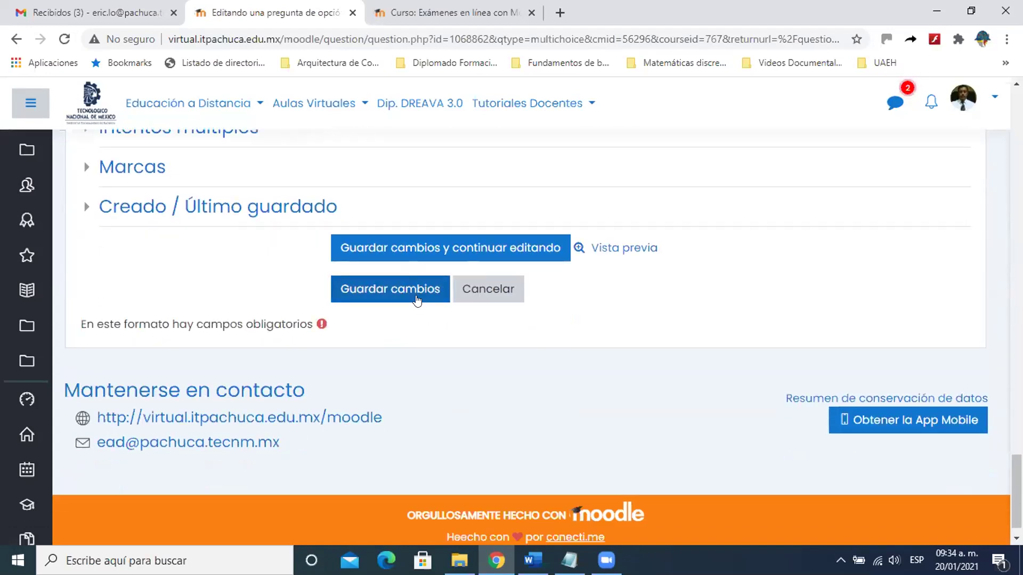
pyautogui.click(404, 292)
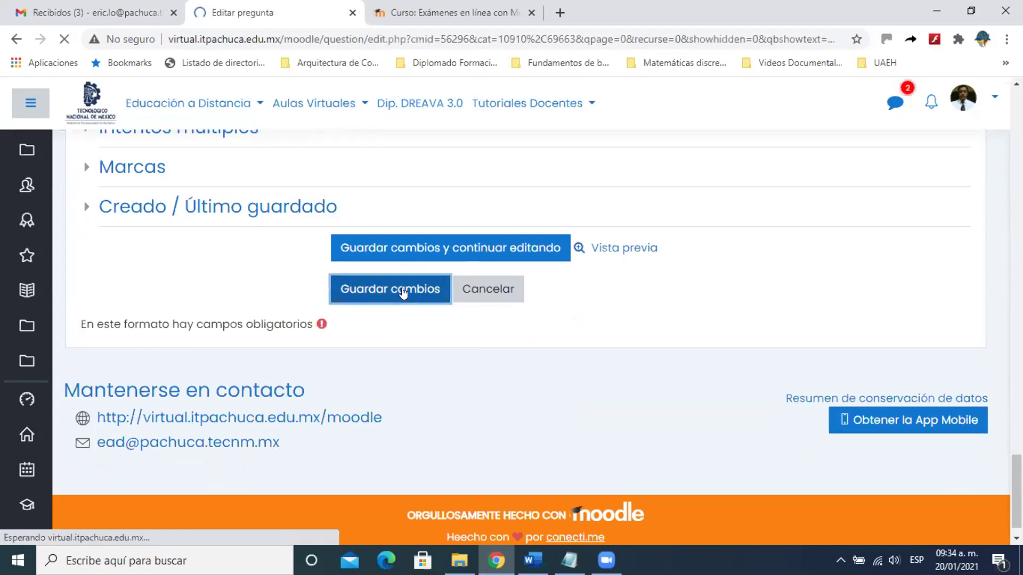
# Step: Preview the Integral question from the question bank and examine how its equations and answer options render
pyautogui.scroll(-3, 417, 320)
pyautogui.scroll(-2, 417, 321)
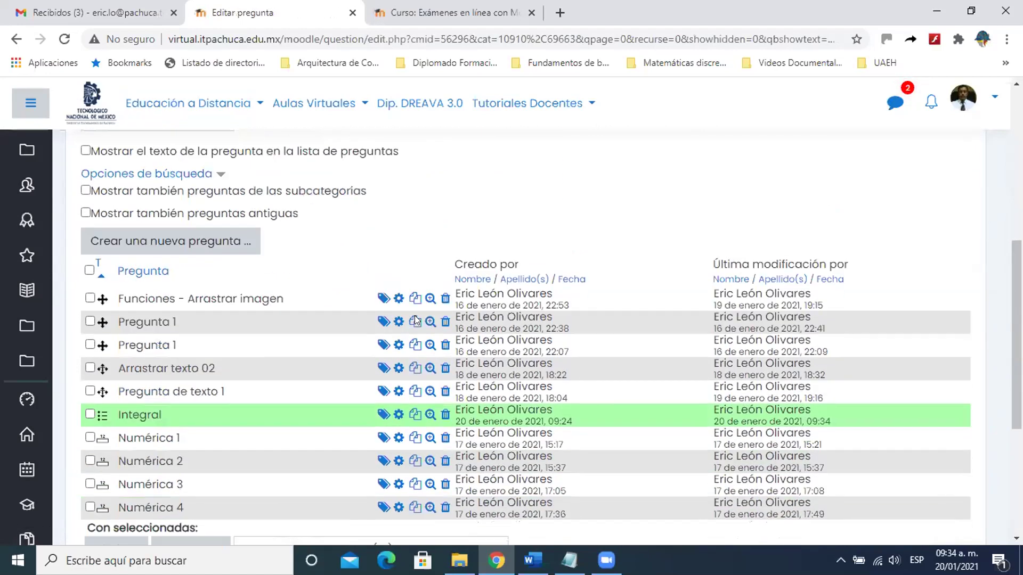
pyautogui.scroll(-2, 448, 341)
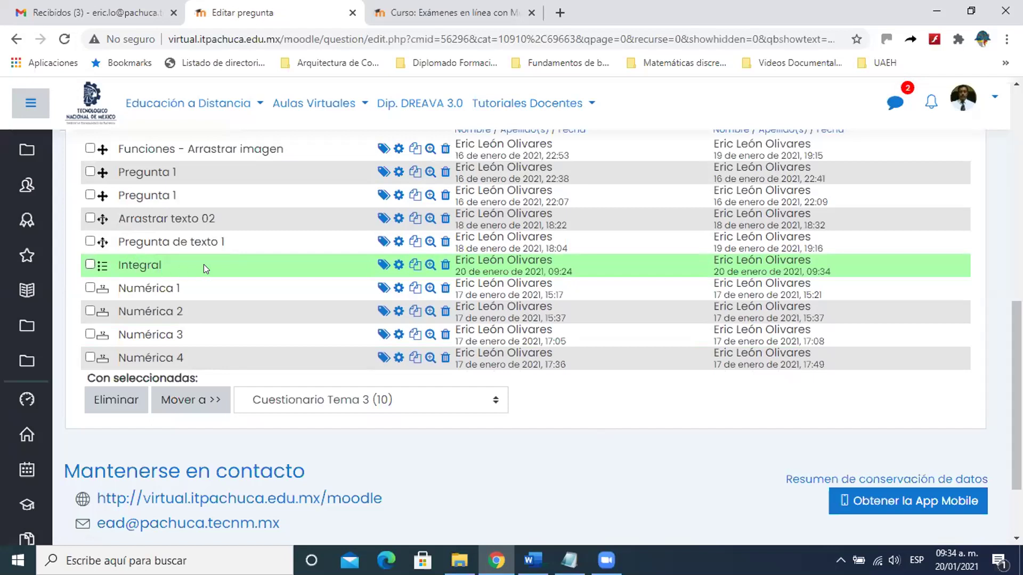
pyautogui.click(426, 264)
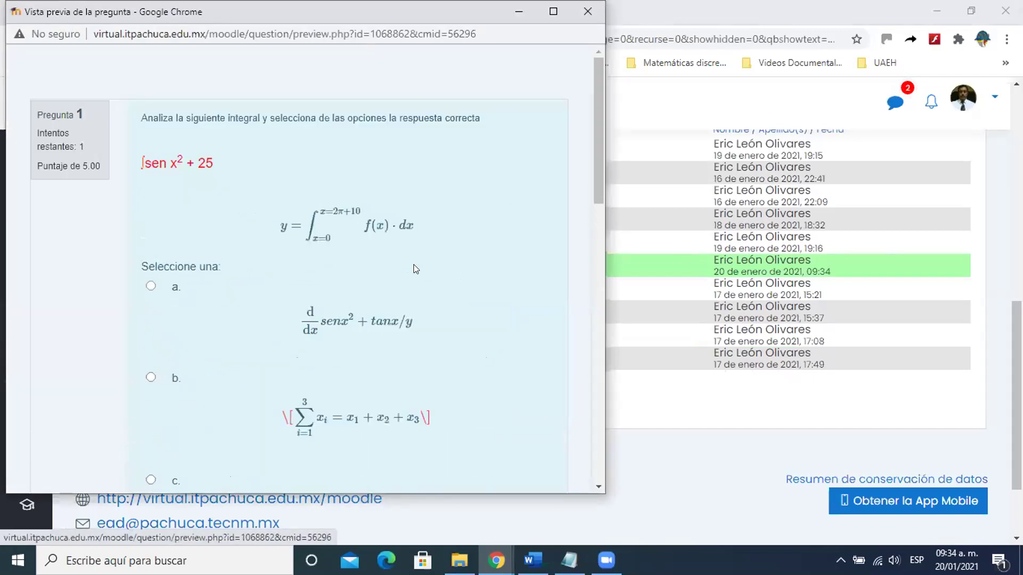
pyautogui.scroll(-4, 415, 268)
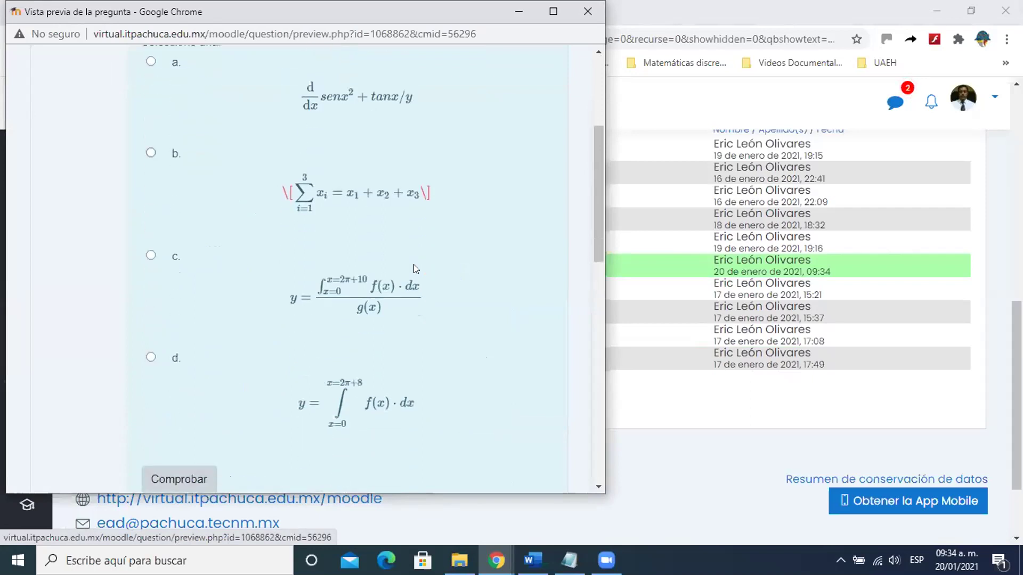
pyautogui.scroll(-4, 414, 265)
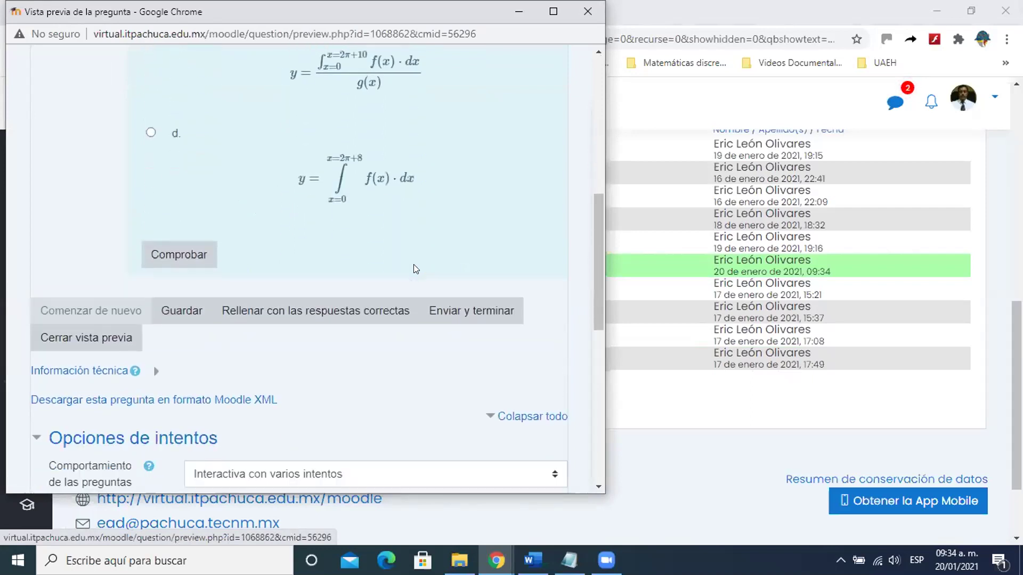
# Step: Review the answer options in the preview of the Integral question and close the preview
pyautogui.scroll(4, 414, 265)
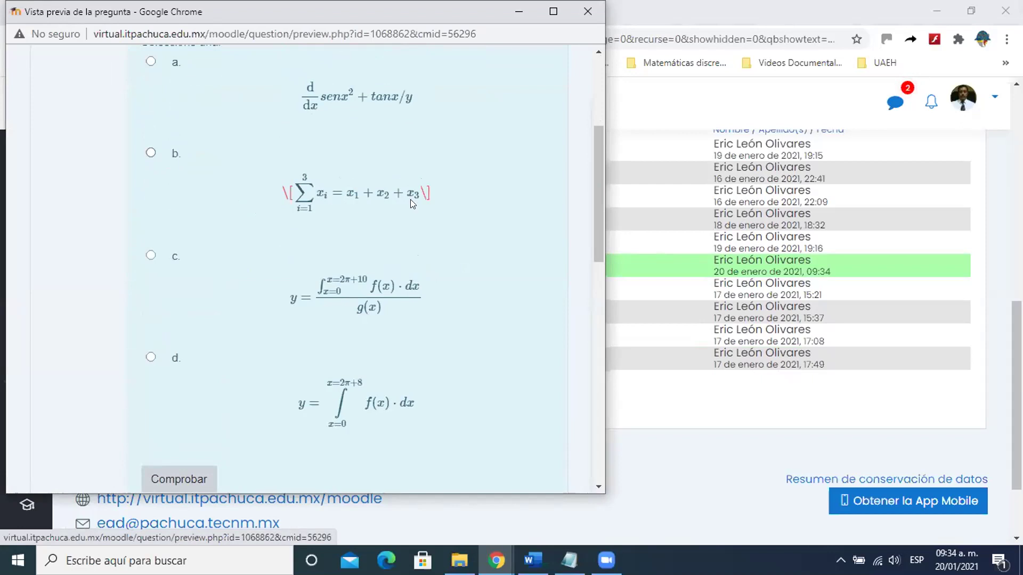
pyautogui.scroll(1, 411, 199)
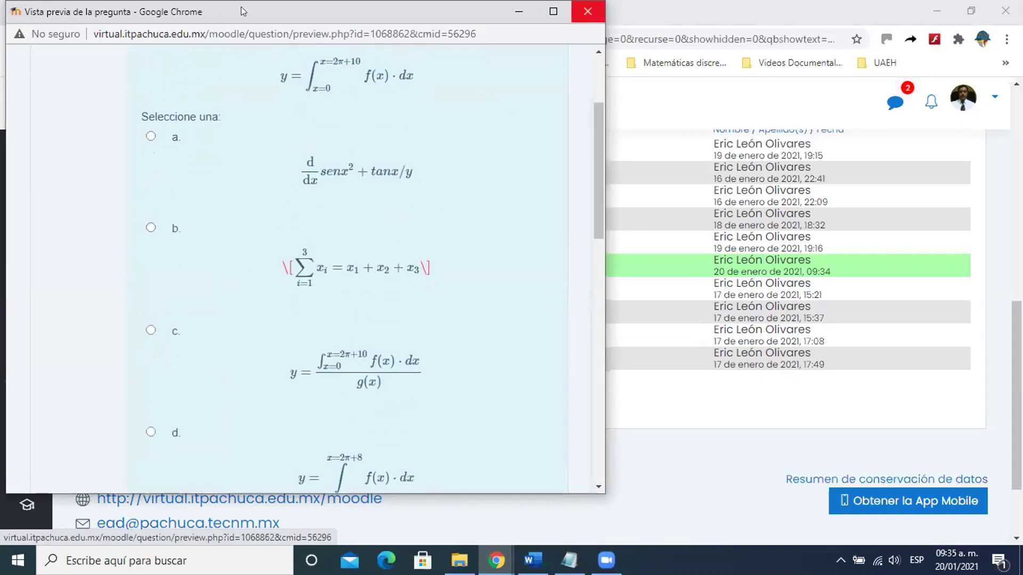
pyautogui.hotkey('ctrl', 'w')
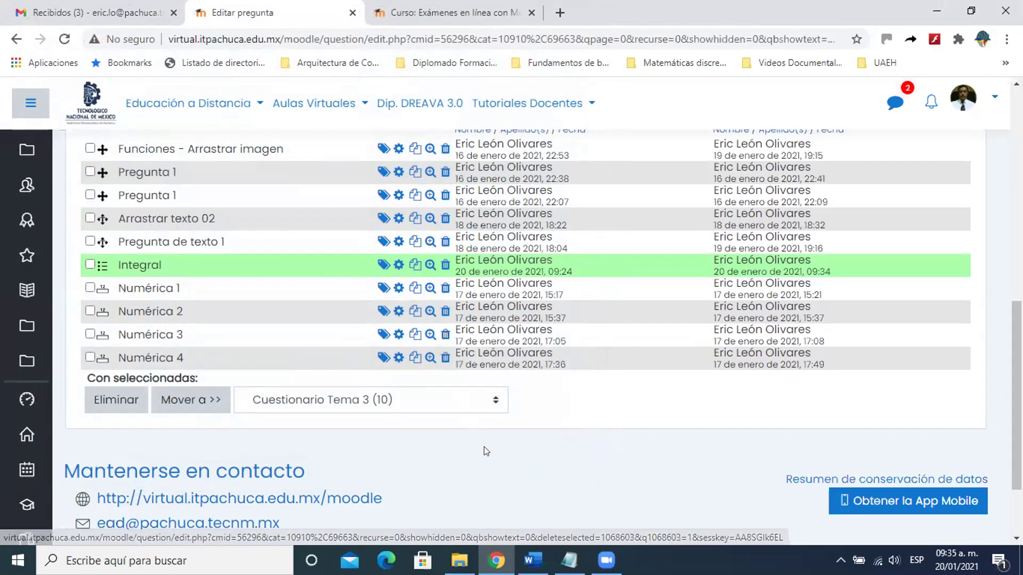
# Step: Show the question bank category "Superior para Evaluación del Tema 3" and look over its contents
pyautogui.moveTo(533, 560)
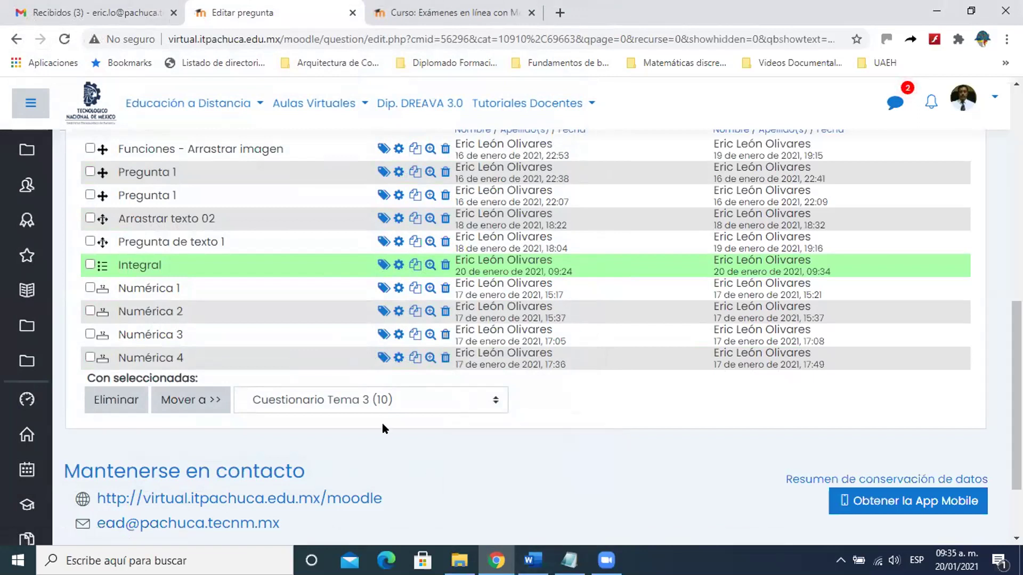
pyautogui.scroll(1, 481, 454)
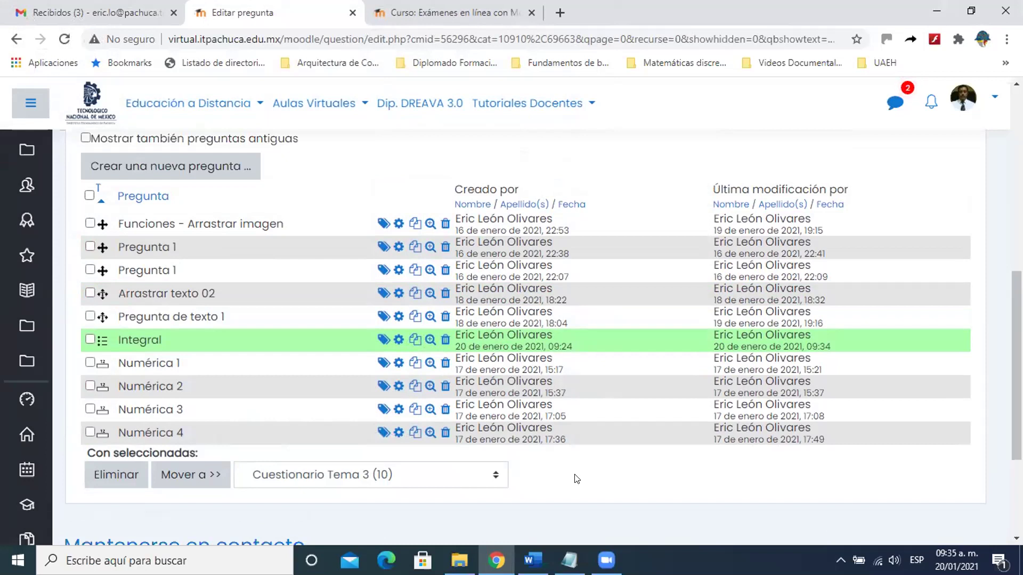
pyautogui.scroll(3, 573, 473)
pyautogui.scroll(3, 573, 474)
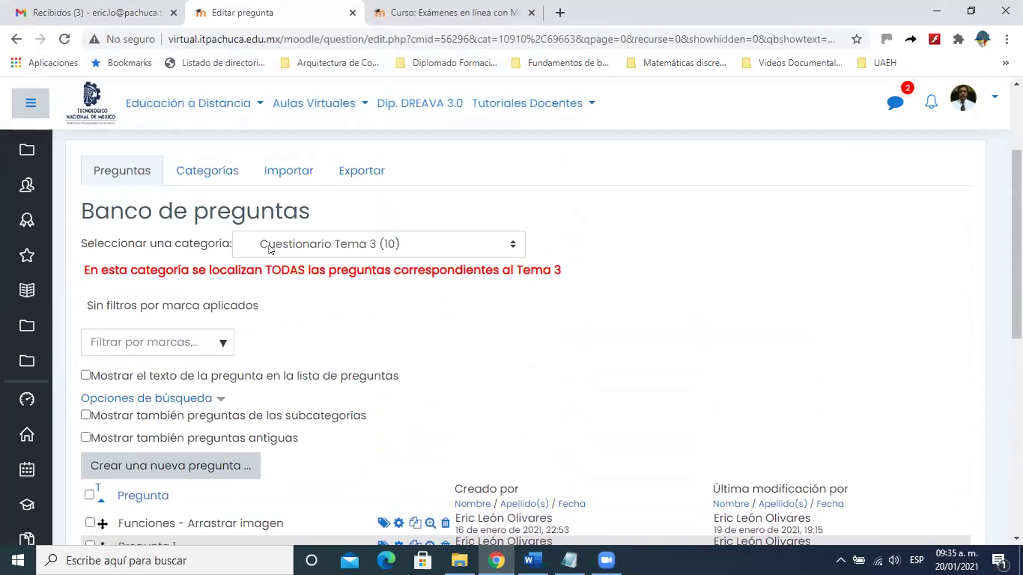
pyautogui.click(509, 246)
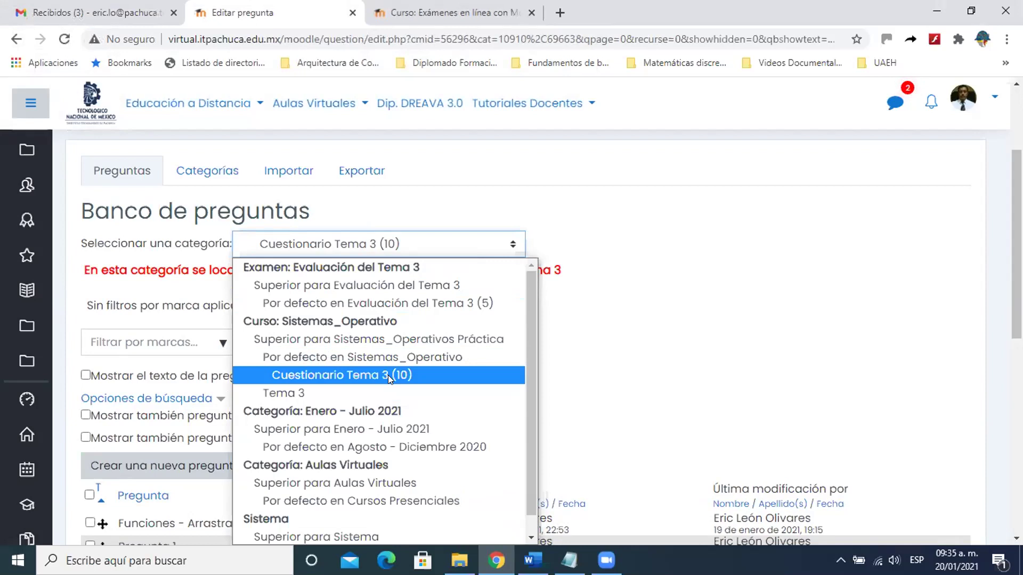
pyautogui.click(374, 285)
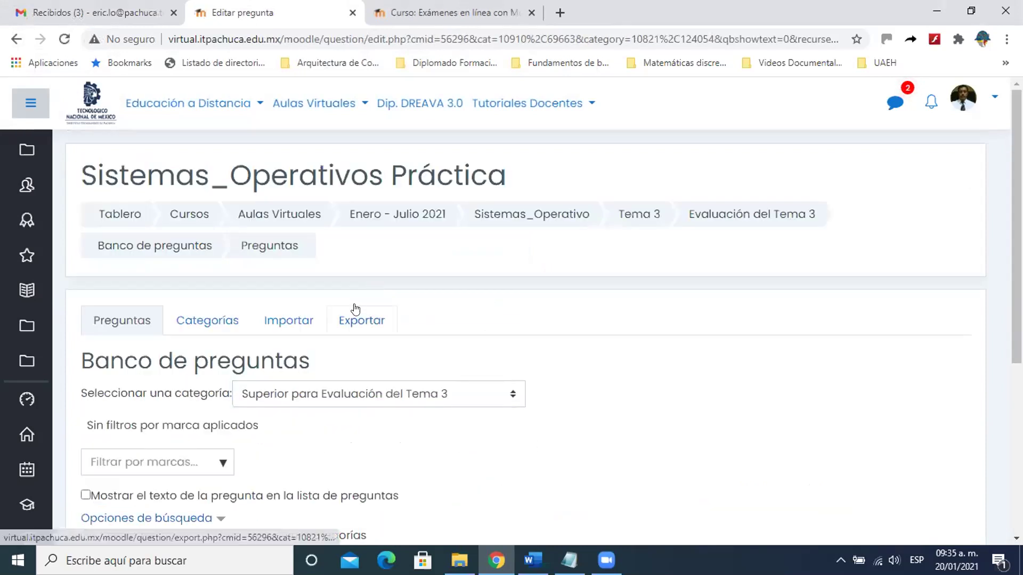
pyautogui.scroll(-1, 353, 304)
pyautogui.scroll(-3, 351, 304)
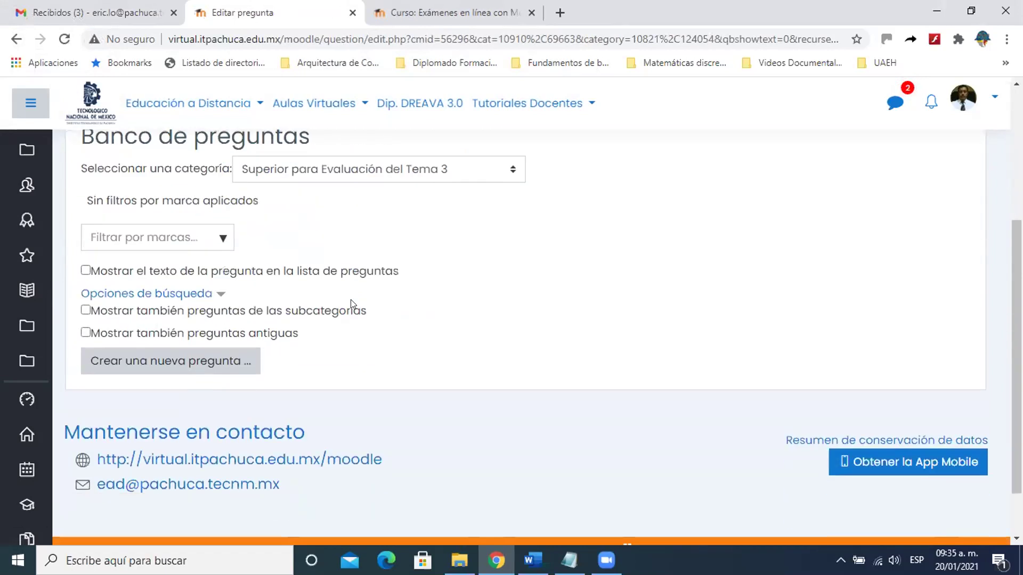
pyautogui.scroll(1, 351, 303)
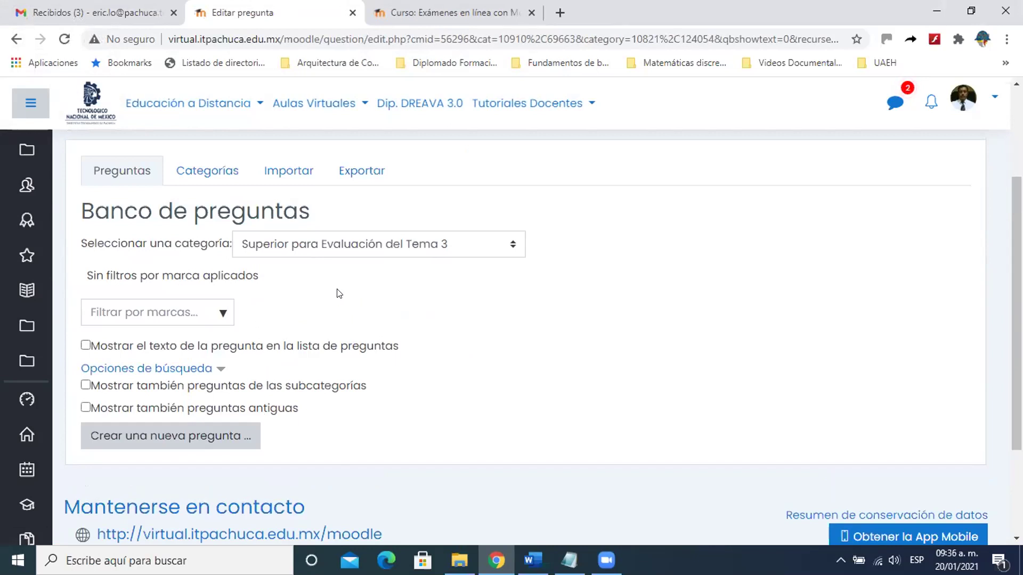
# Step: Switch the question bank back to the category "Cuestionario Tema 3"
pyautogui.click(409, 244)
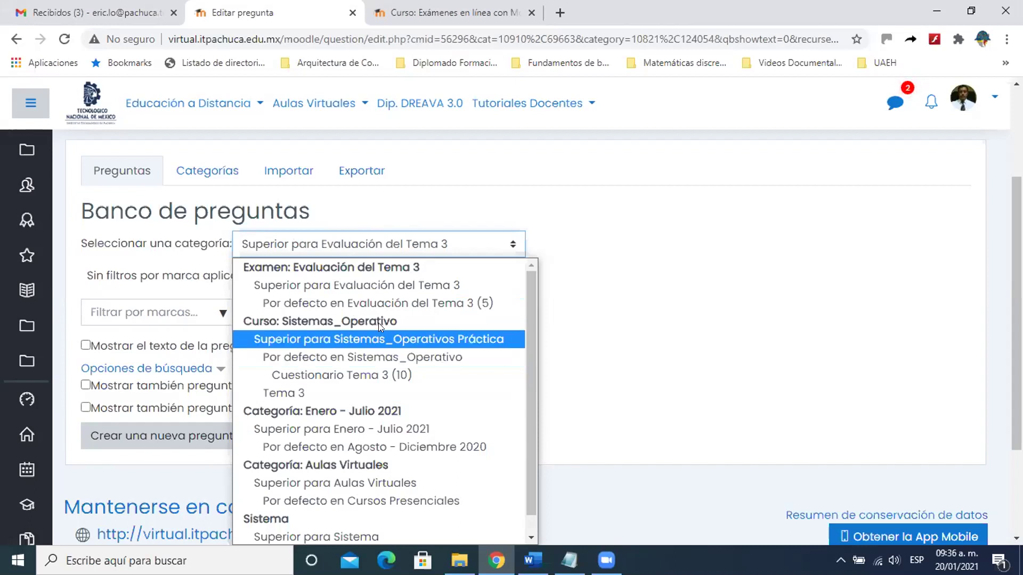
pyautogui.click(375, 375)
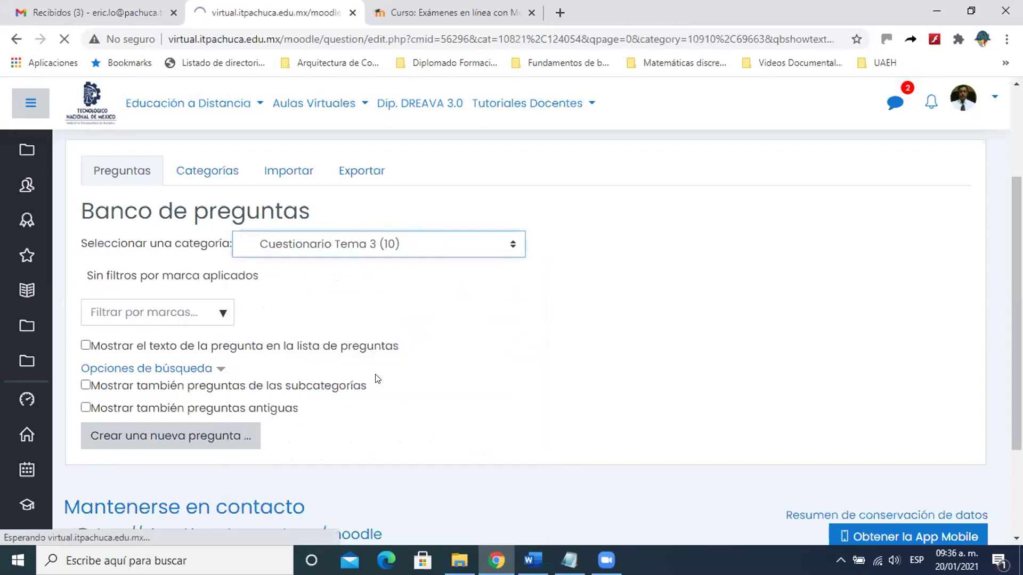
pyautogui.scroll(-5, 376, 378)
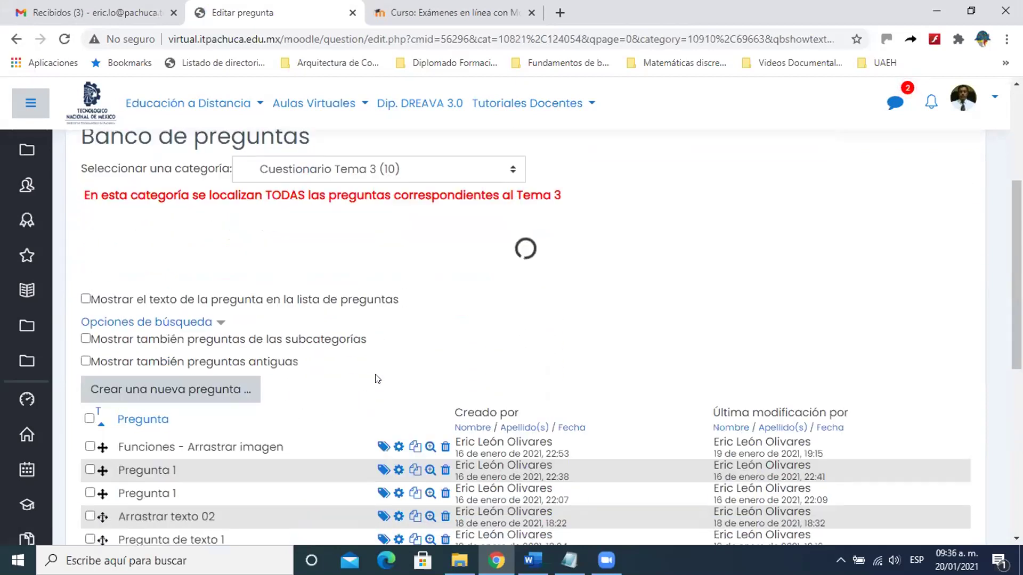
# Step: Show the question bank category "Por defecto en Agosto - Diciembre 2020" and look over its contents
pyautogui.scroll(5, 255, 372)
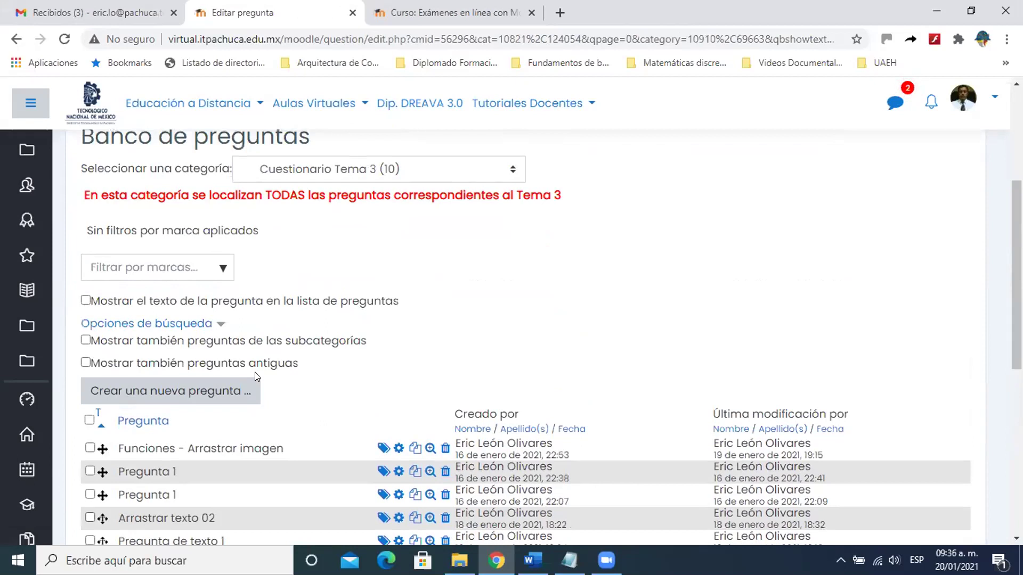
pyautogui.click(509, 321)
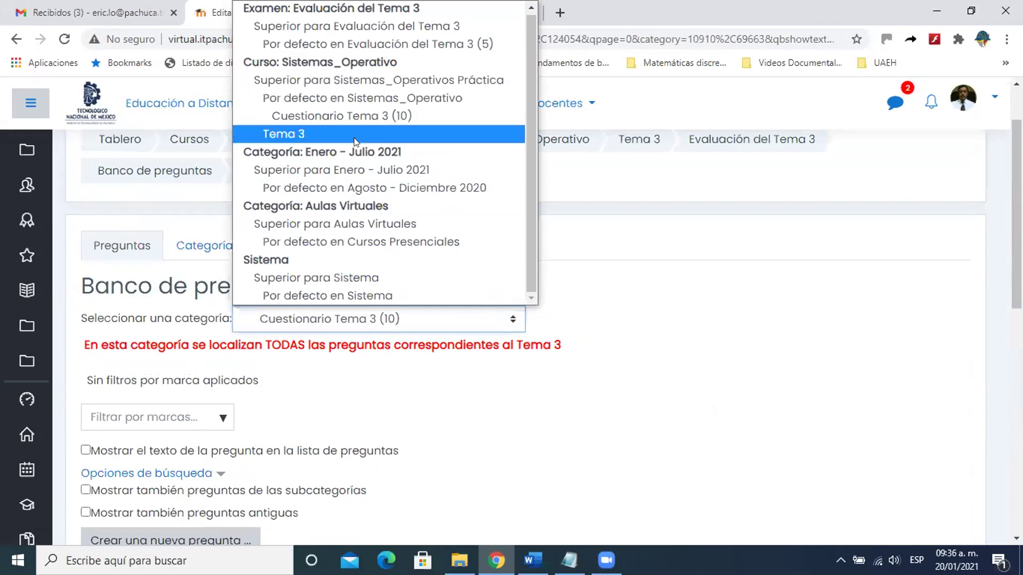
pyautogui.click(338, 188)
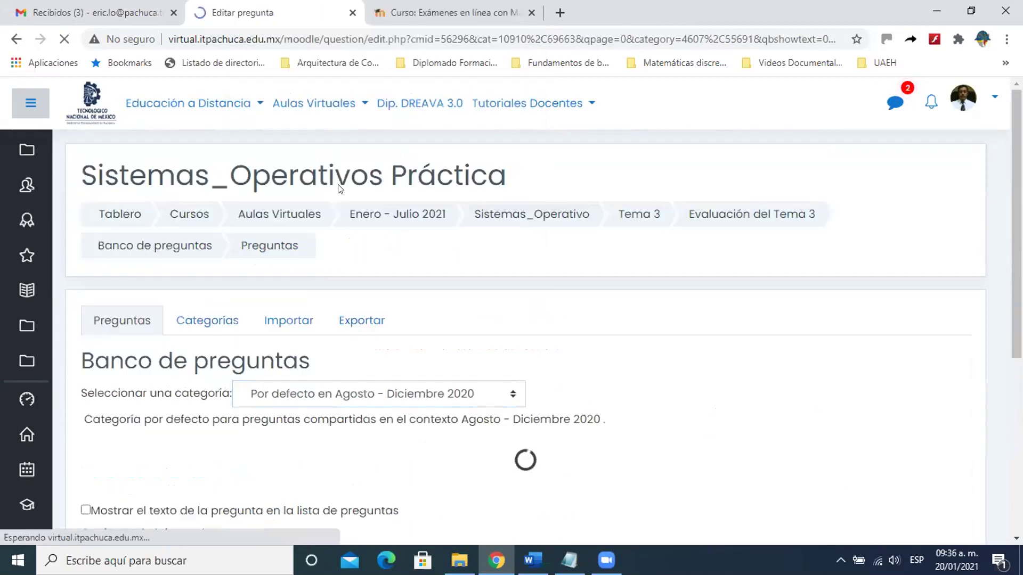
pyautogui.scroll(-5, 357, 223)
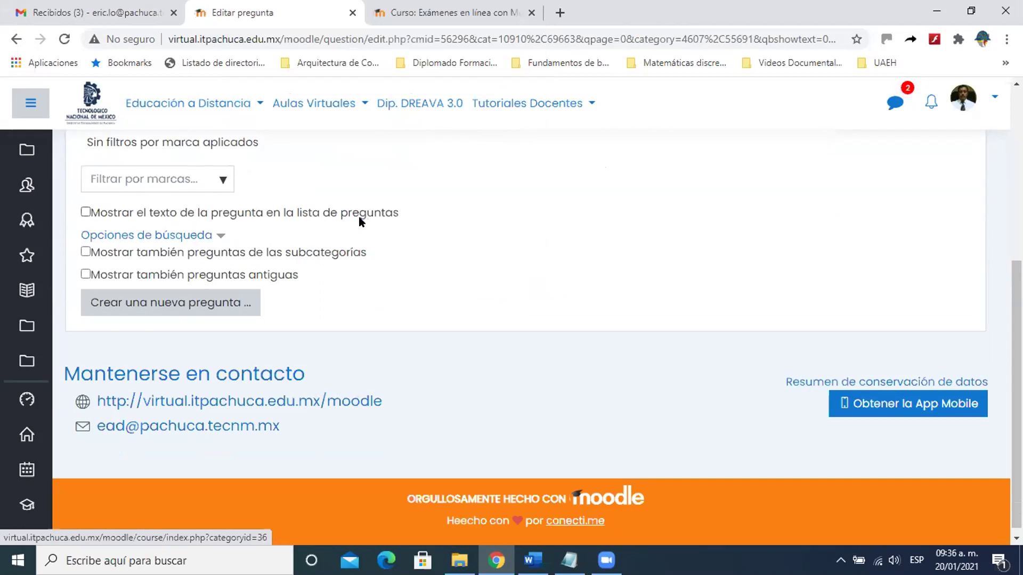
# Step: Return to the category "Cuestionario Tema 3" under the course Sistemas_Operativo and examine its list of questions
pyautogui.scroll(4, 359, 218)
pyautogui.click(506, 320)
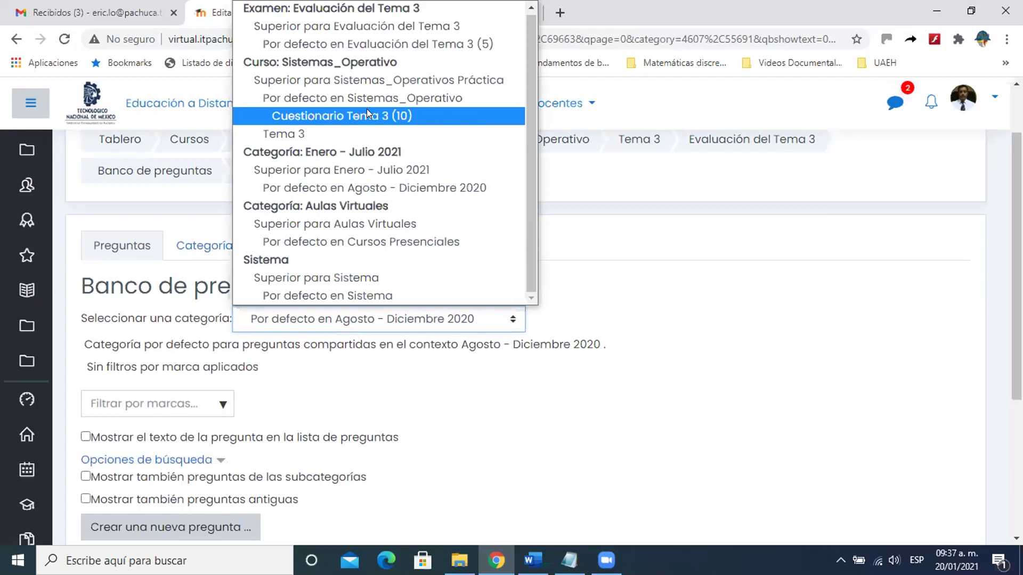
pyautogui.click(337, 114)
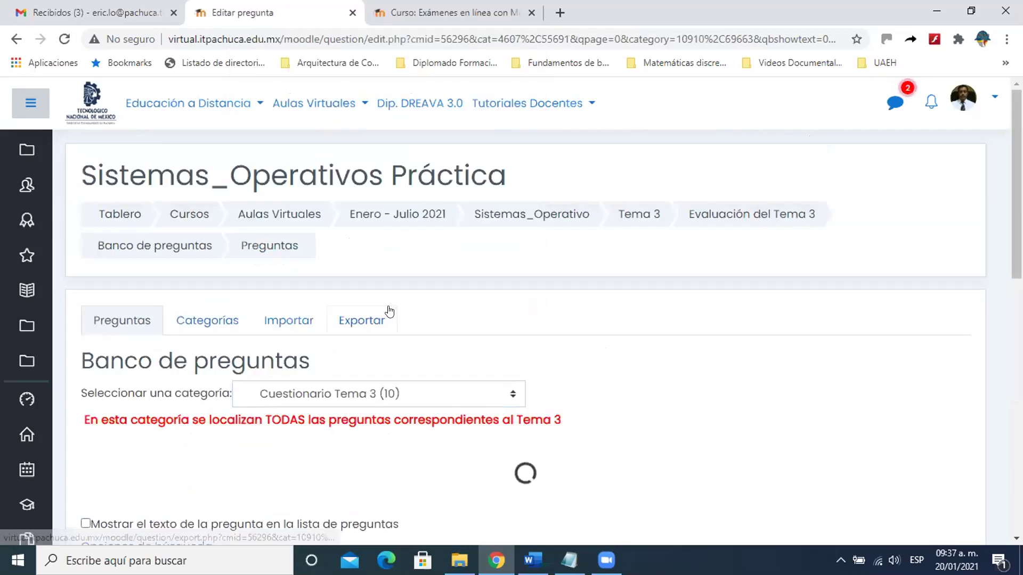
pyautogui.scroll(-5, 389, 312)
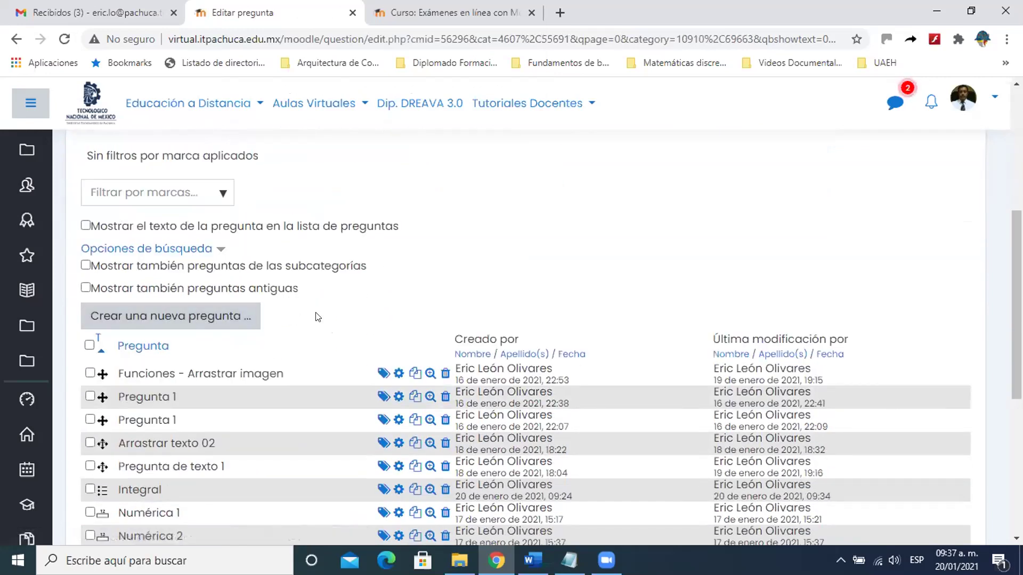
pyautogui.scroll(-1, 326, 317)
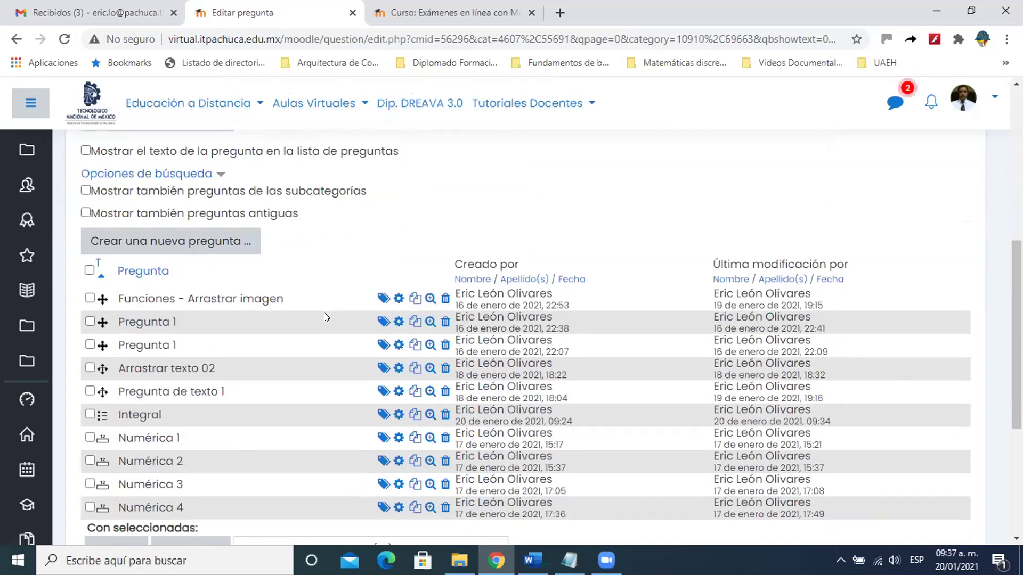
pyautogui.scroll(-1, 326, 317)
# Step: Display the question types available for a new question and close the selection without adding one
pyautogui.scroll(1, 327, 317)
pyautogui.scroll(2, 320, 297)
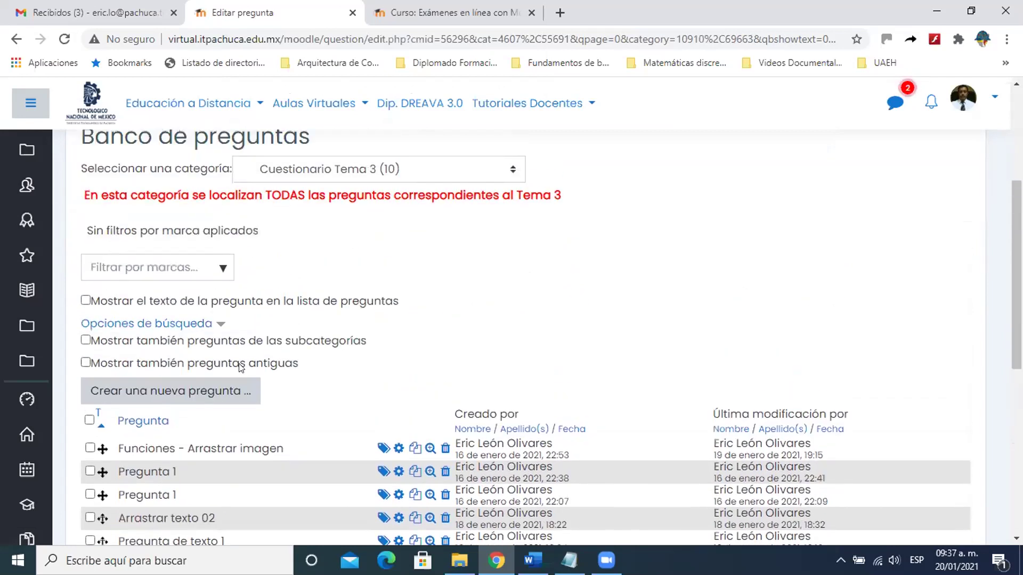
pyautogui.click(179, 394)
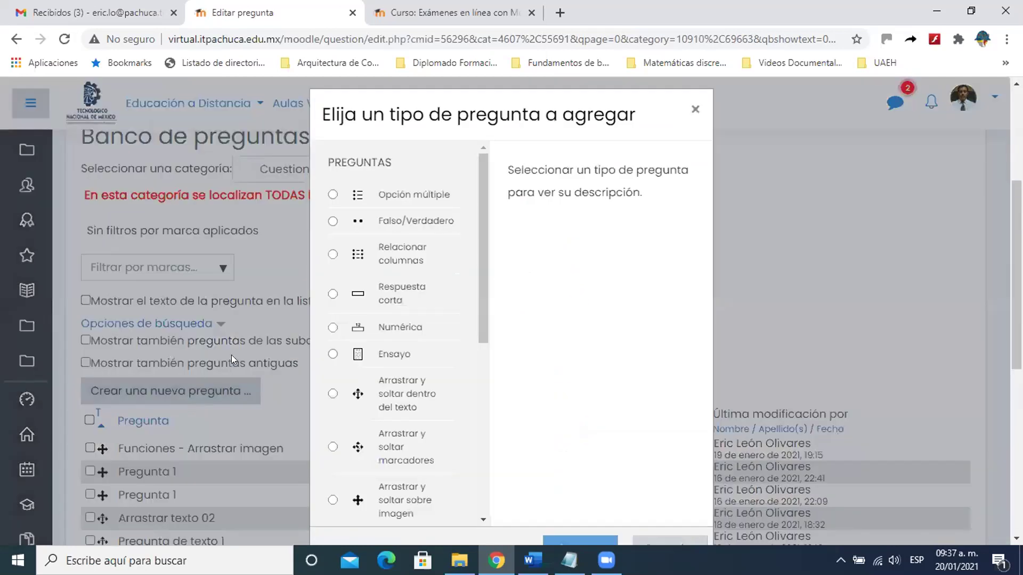
pyautogui.click(695, 106)
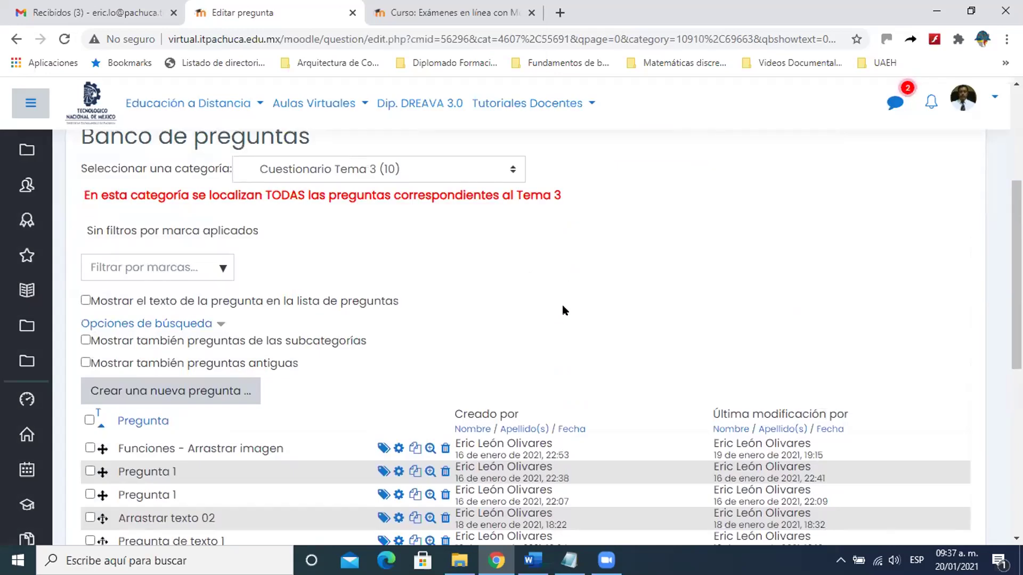
# Step: Open the question categories page and find the categories of the course Sistemas_Operativos Práctica
pyautogui.scroll(2, 192, 124)
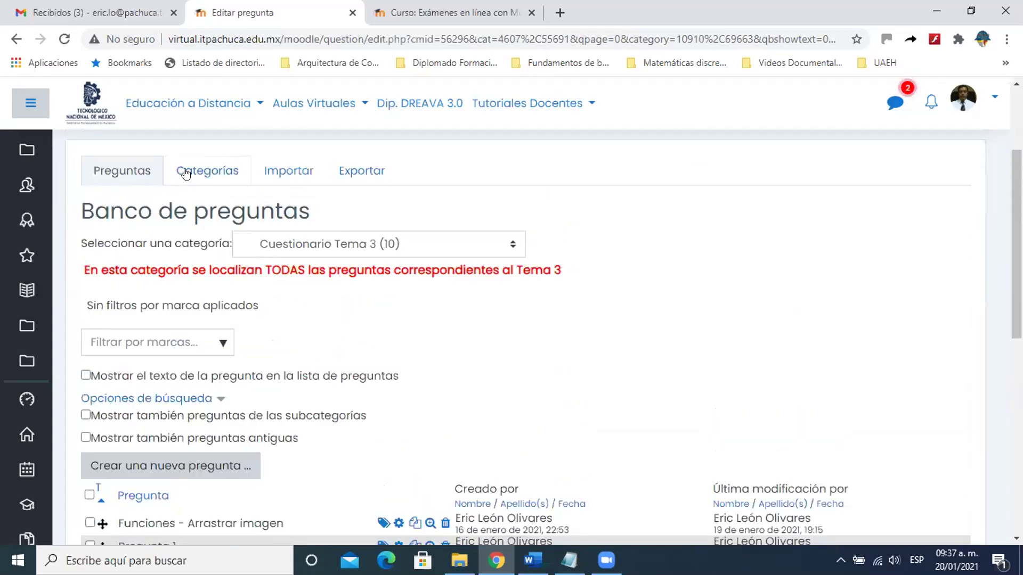
pyautogui.click(203, 171)
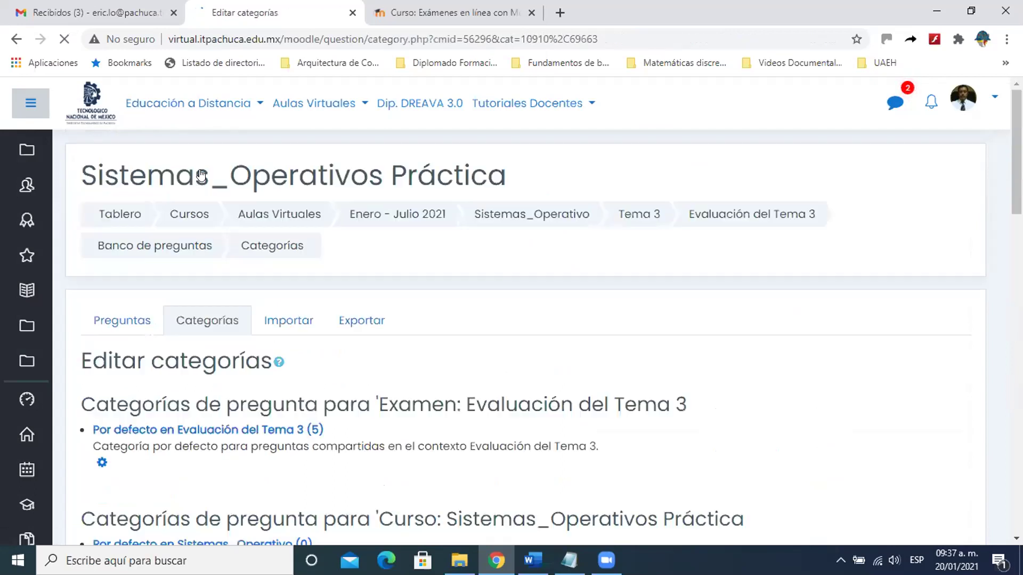
pyautogui.scroll(-5, 214, 216)
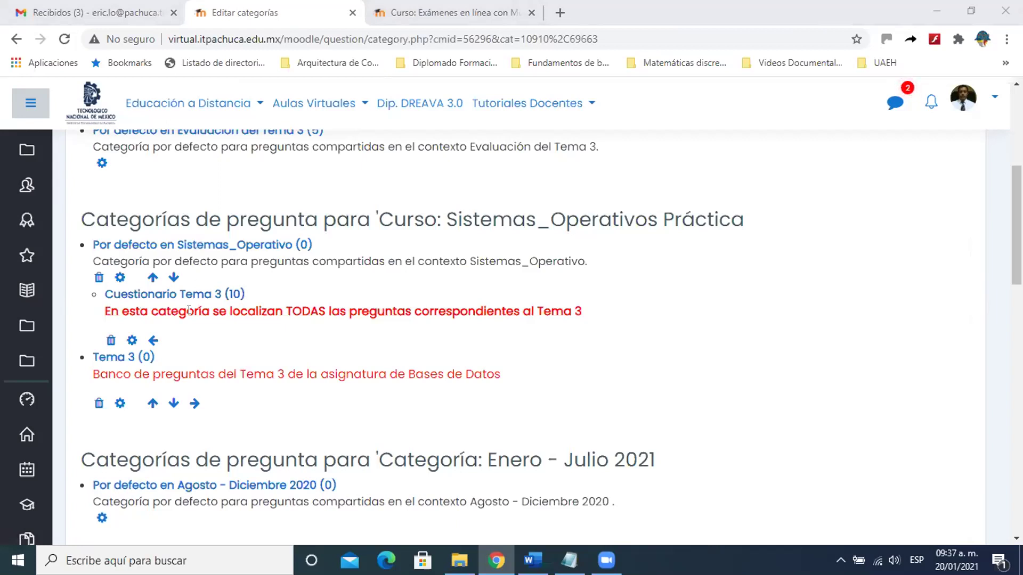
# Step: Rename the category "Cuestionario Tema 3" as "Banco de reactivos del Tema 3", save it and check it in the category list
pyautogui.click(132, 341)
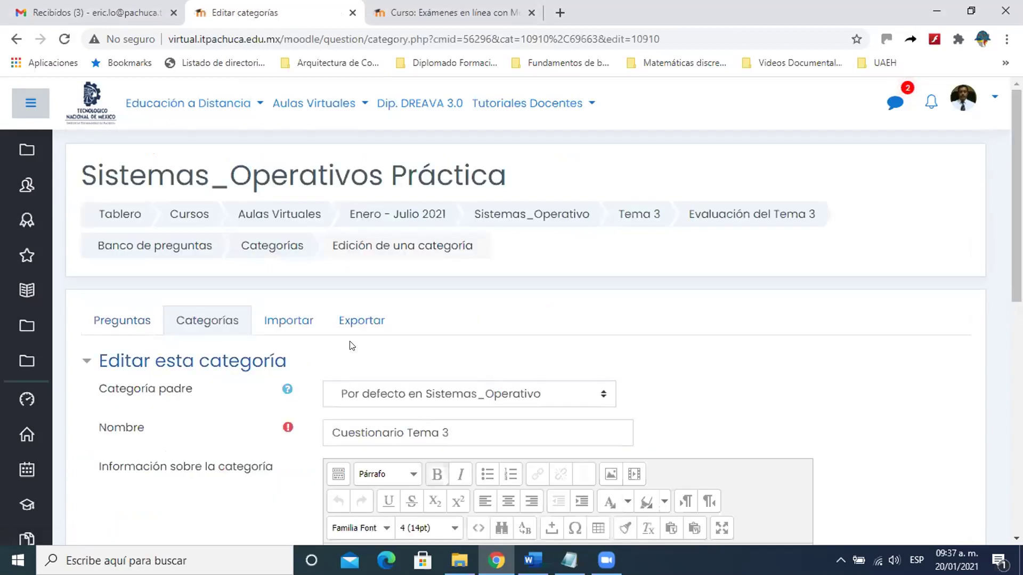
pyautogui.scroll(-3, 349, 342)
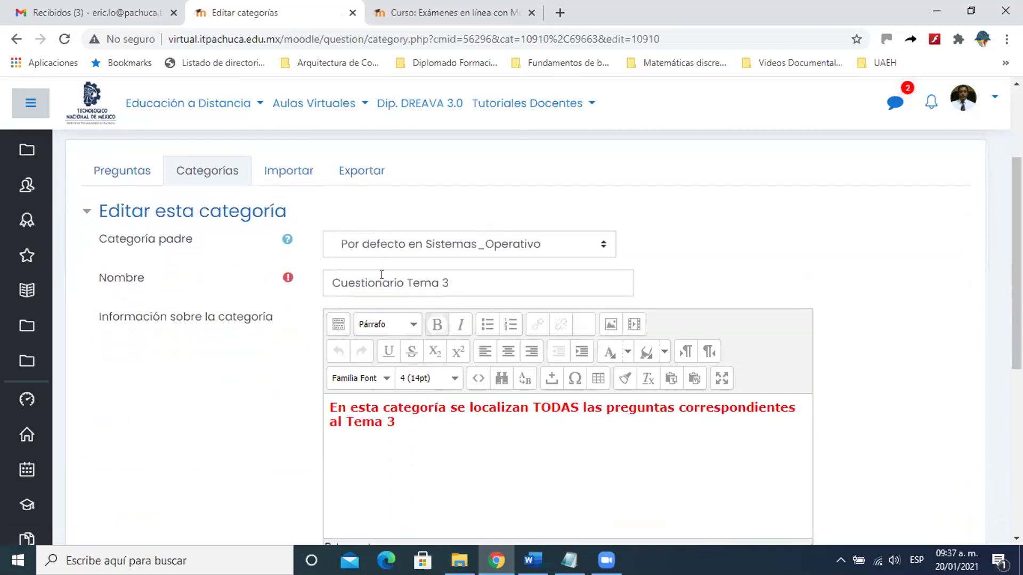
pyautogui.moveTo(404, 283); pyautogui.dragTo(321, 281)
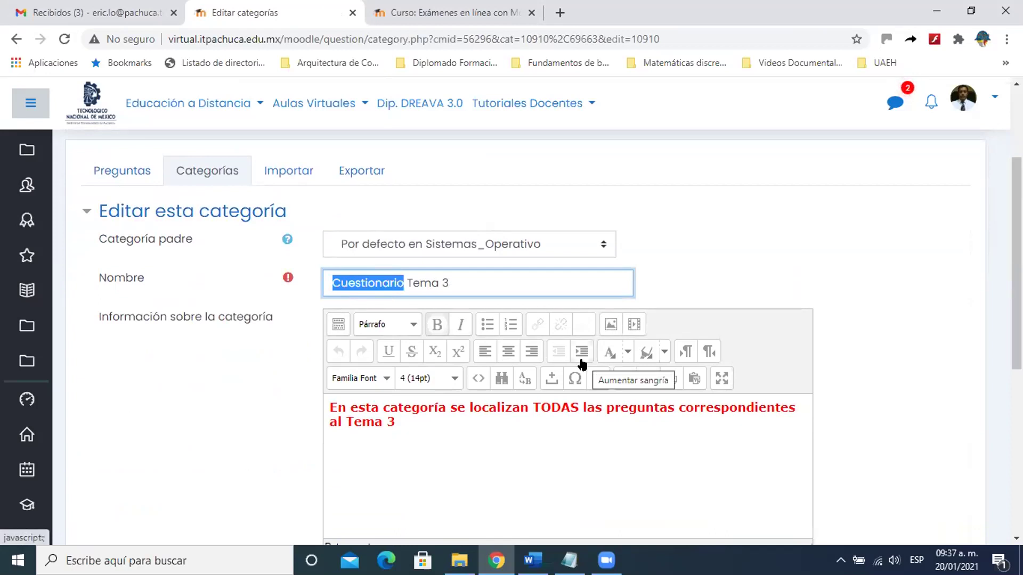
pyautogui.write('Banco de reactivos del')
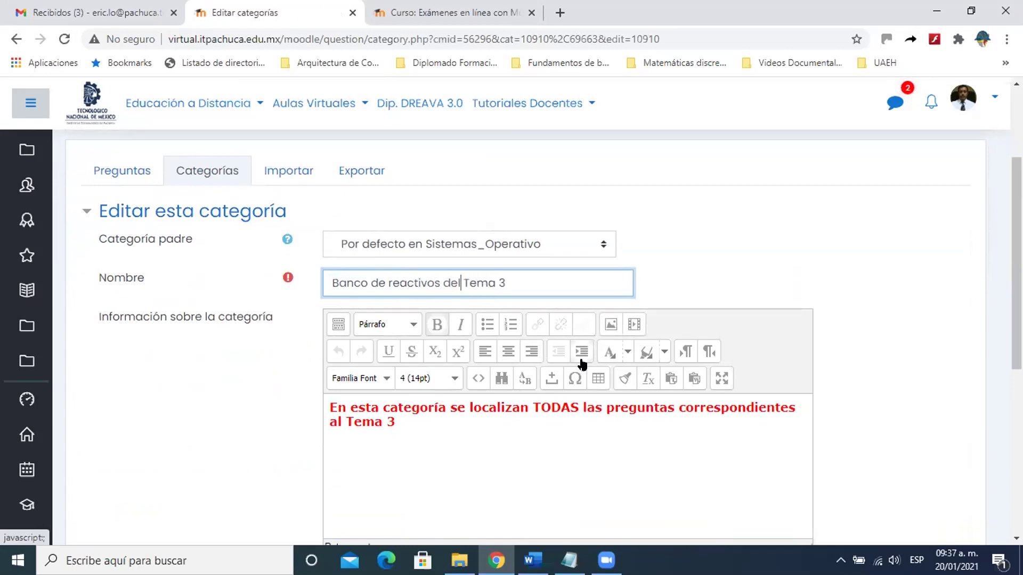
pyautogui.scroll(-5, 583, 364)
pyautogui.click(418, 328)
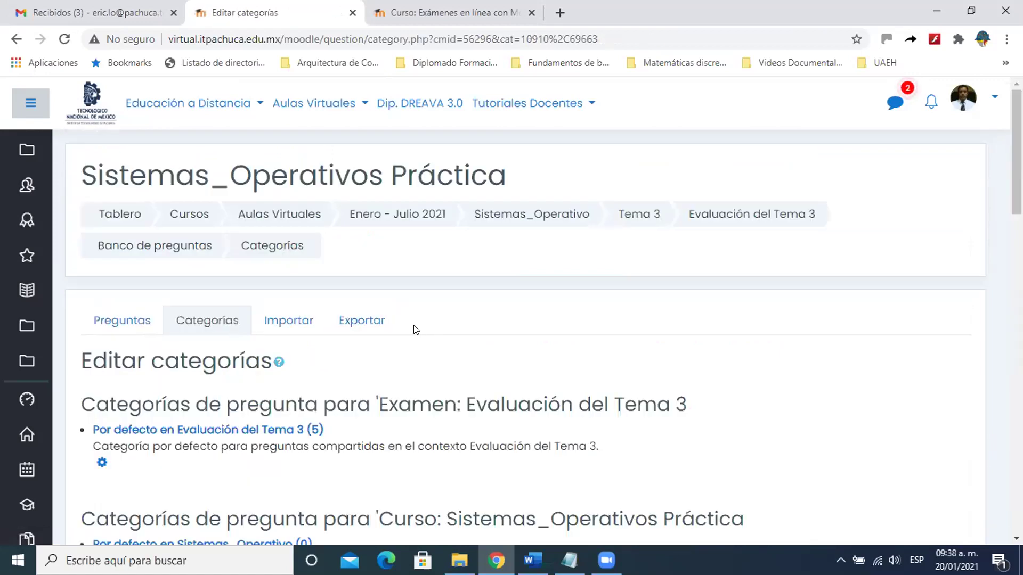
pyautogui.scroll(-4, 168, 320)
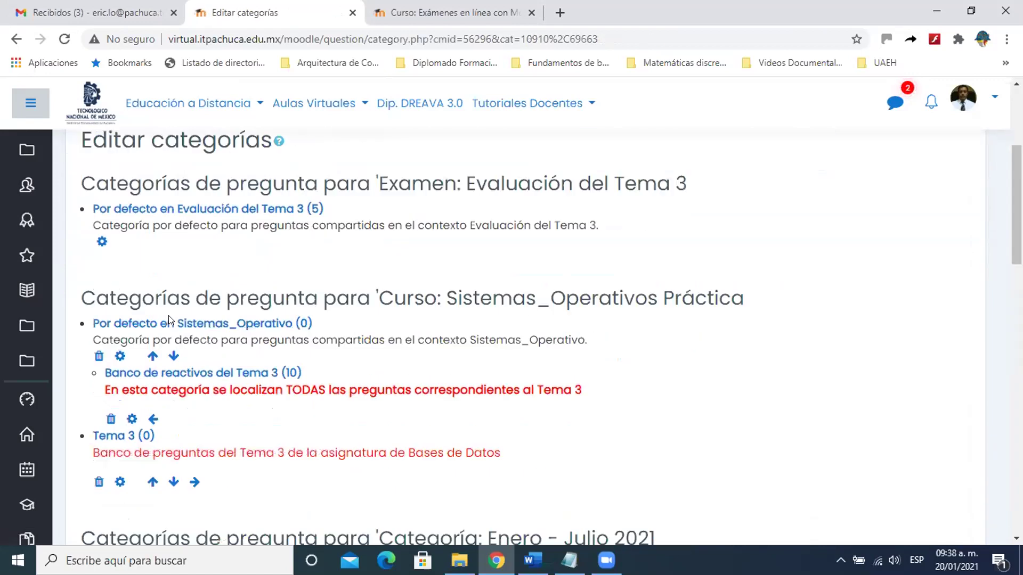
pyautogui.scroll(-2, 168, 320)
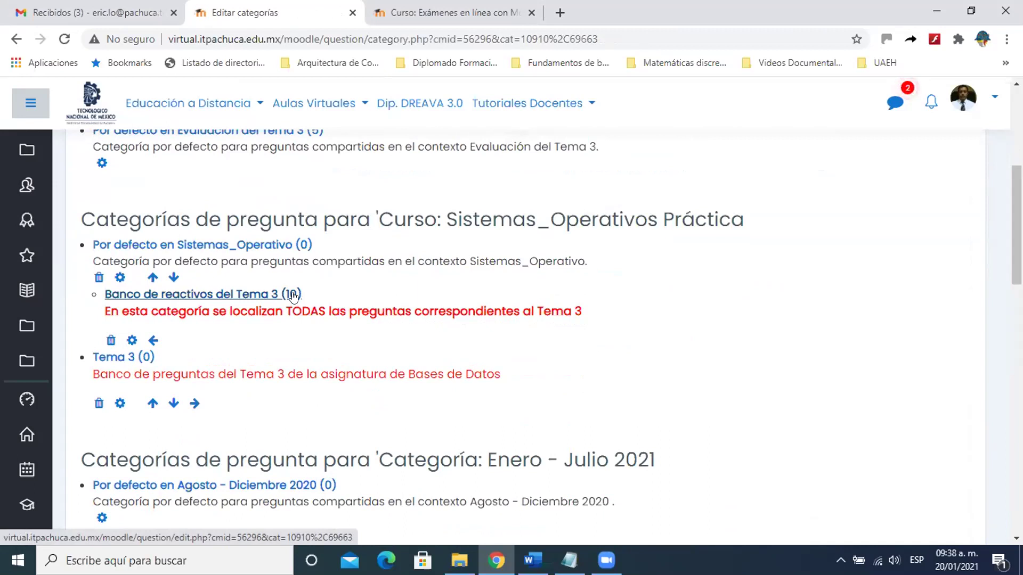
pyautogui.scroll(2, 293, 296)
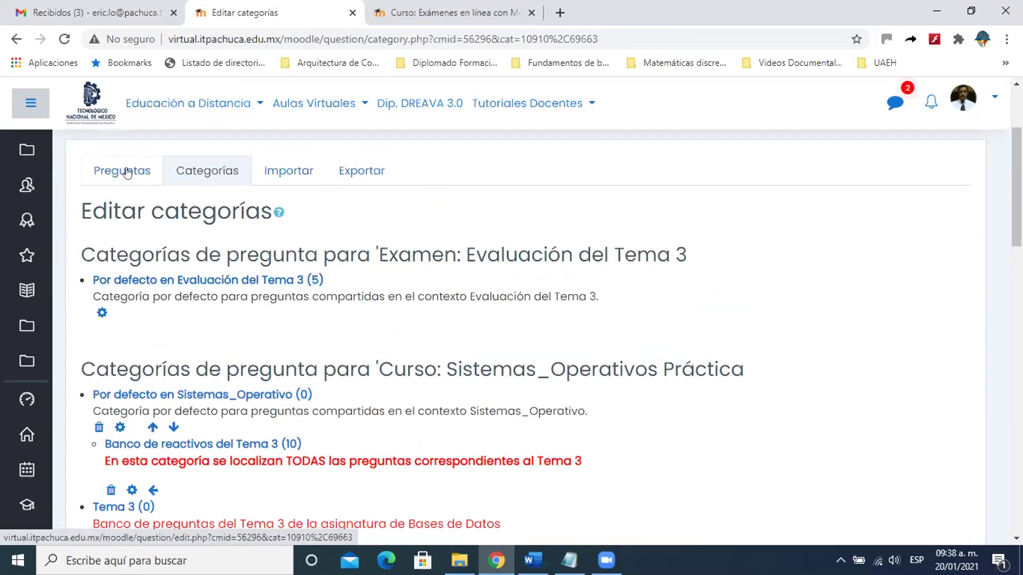
# Step: Return to the question list of the category "Banco de reactivos del Tema 3" and examine its questions
pyautogui.click(127, 172)
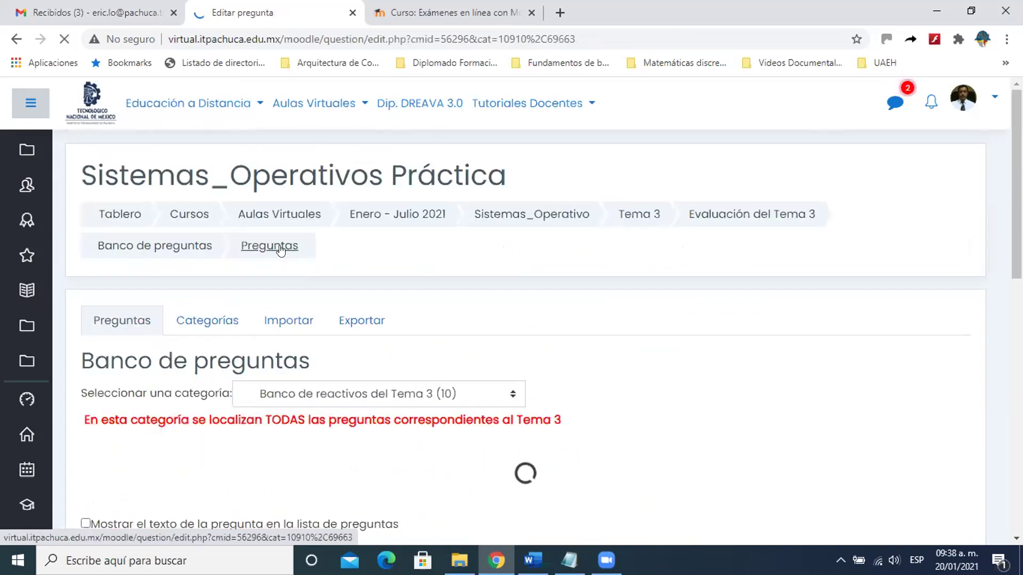
pyautogui.scroll(-8, 281, 251)
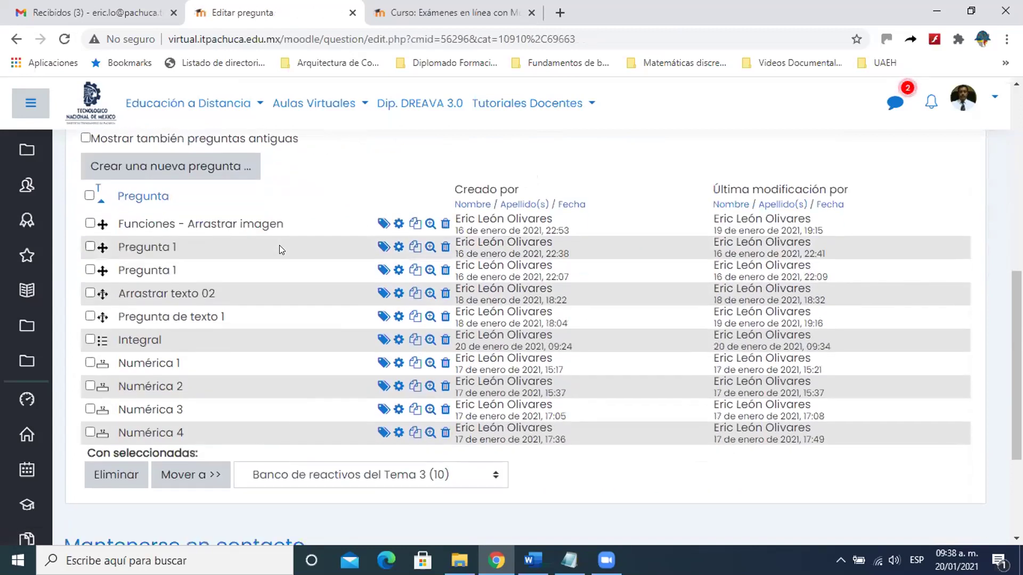
pyautogui.scroll(4, 279, 245)
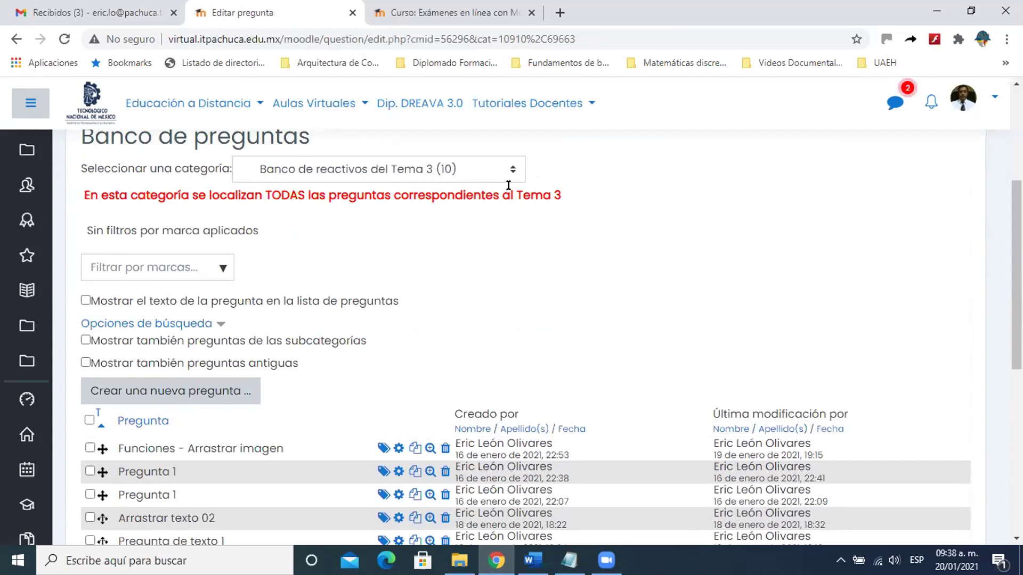
pyautogui.scroll(-4, 460, 269)
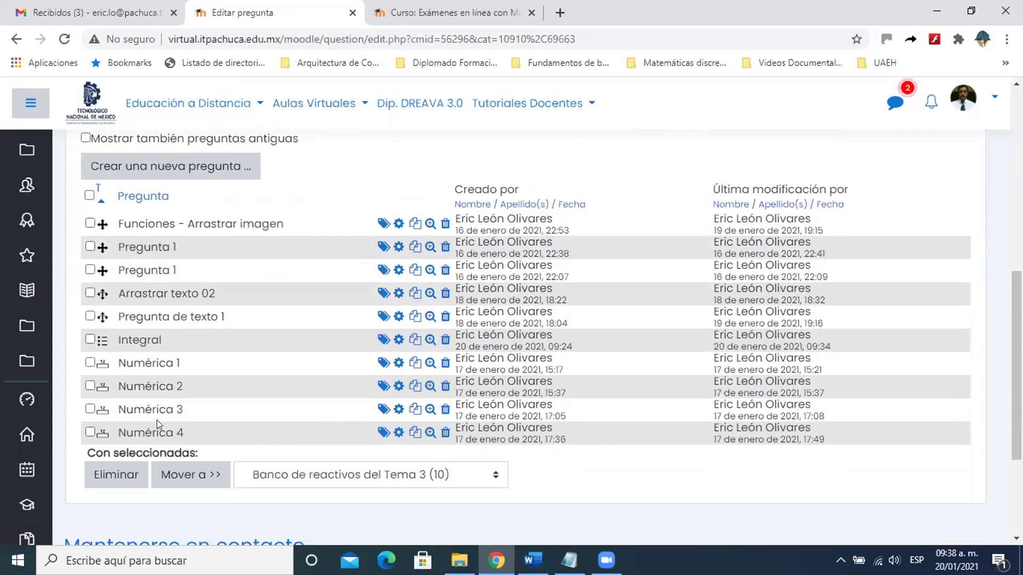
# Step: Include old questions in the list of "Banco de reactivos del Tema 3", compare the listing, and exclude them again
pyautogui.scroll(2, 317, 324)
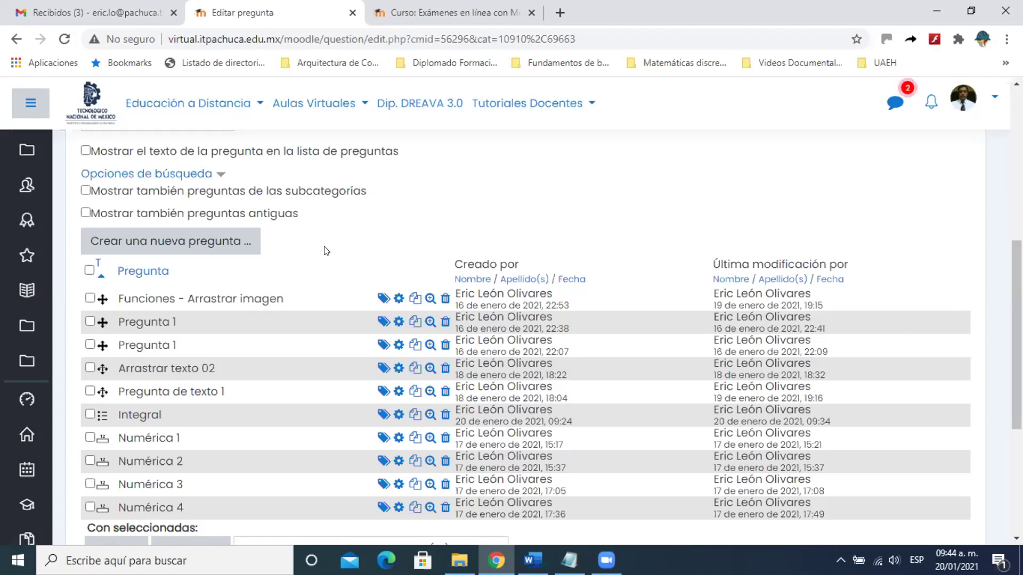
pyautogui.click(86, 212)
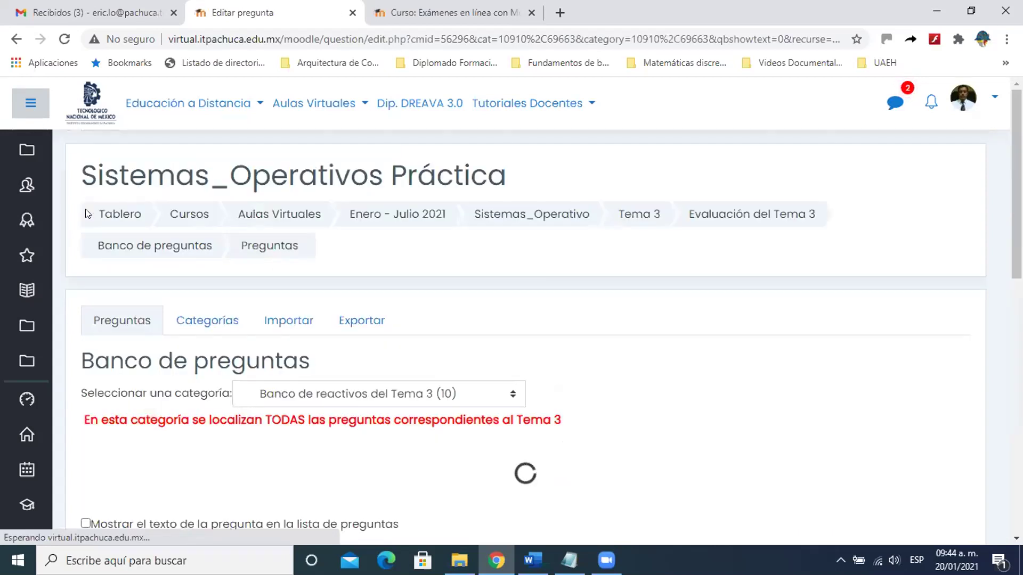
pyautogui.scroll(-10, 184, 232)
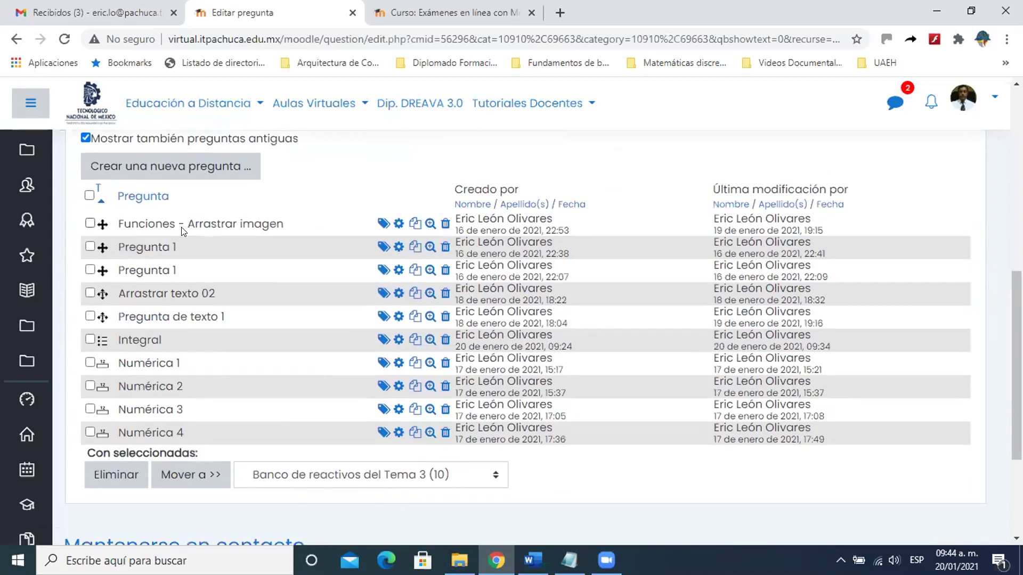
pyautogui.scroll(3, 208, 245)
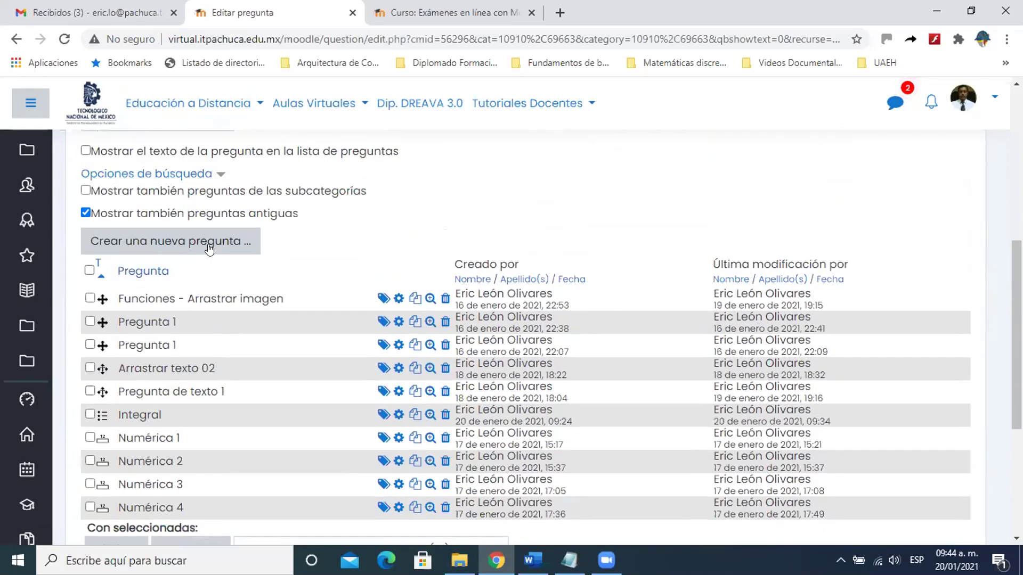
pyautogui.click(86, 213)
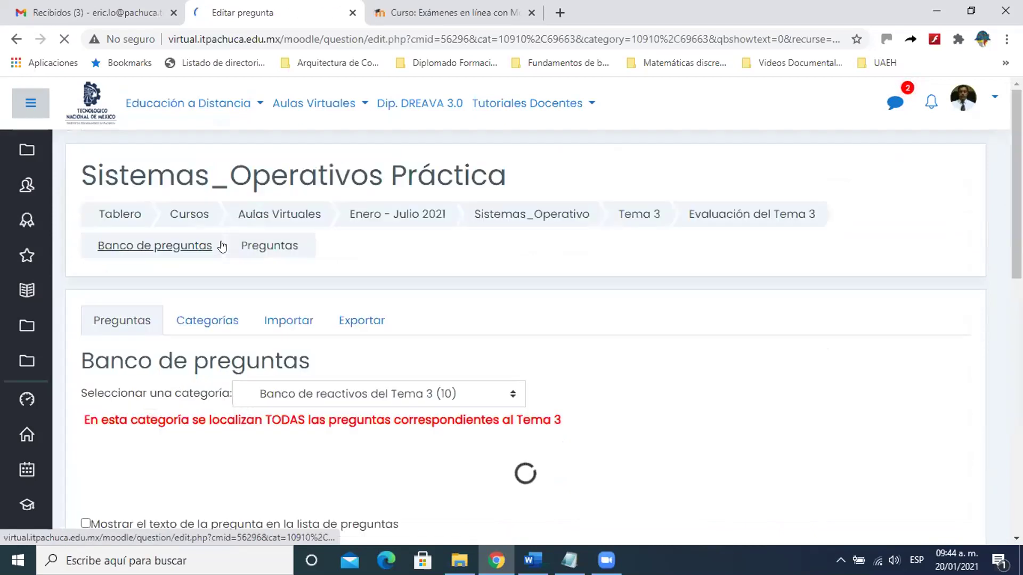
pyautogui.scroll(-7, 222, 247)
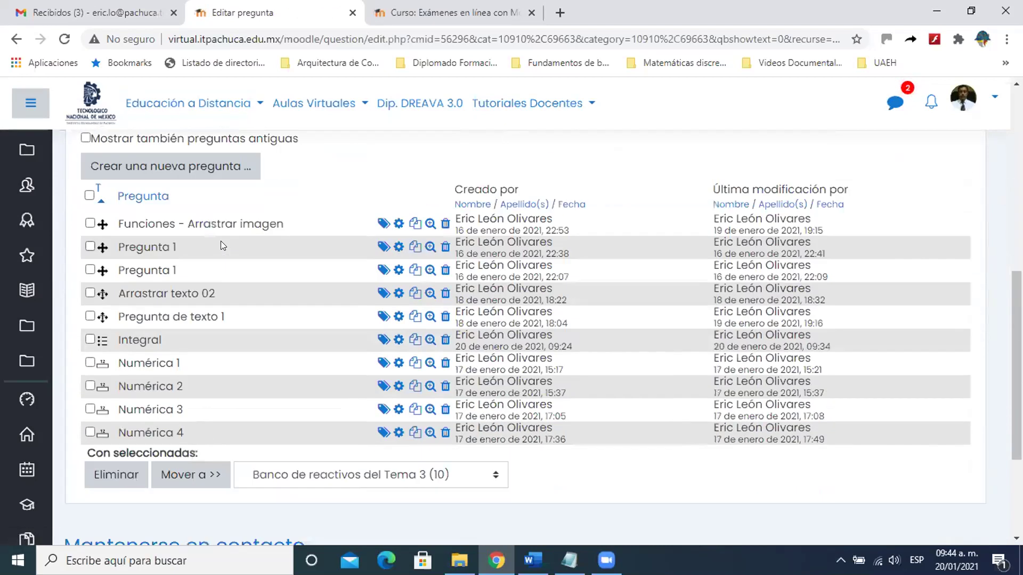
pyautogui.scroll(1, 222, 245)
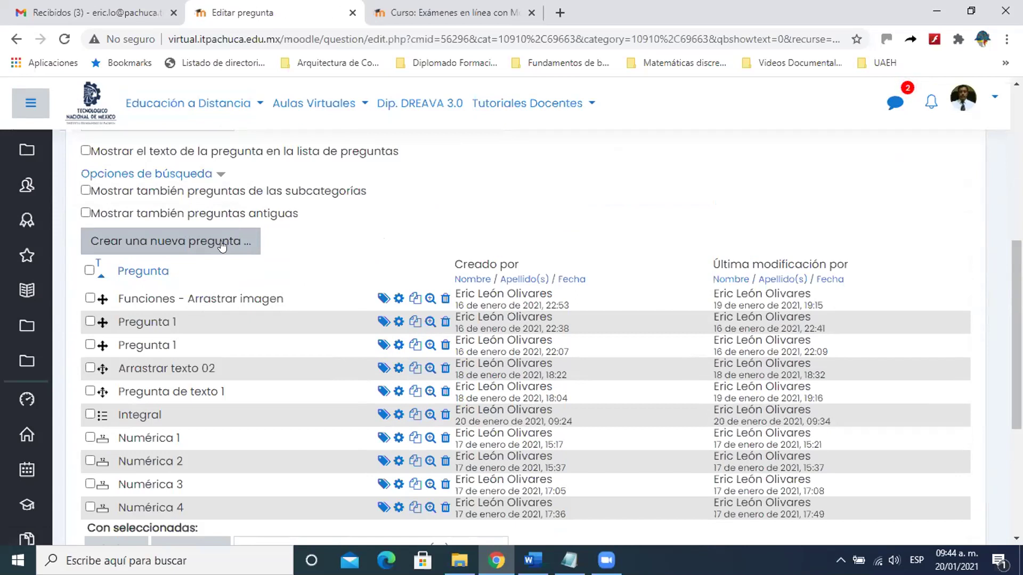
pyautogui.click(85, 213)
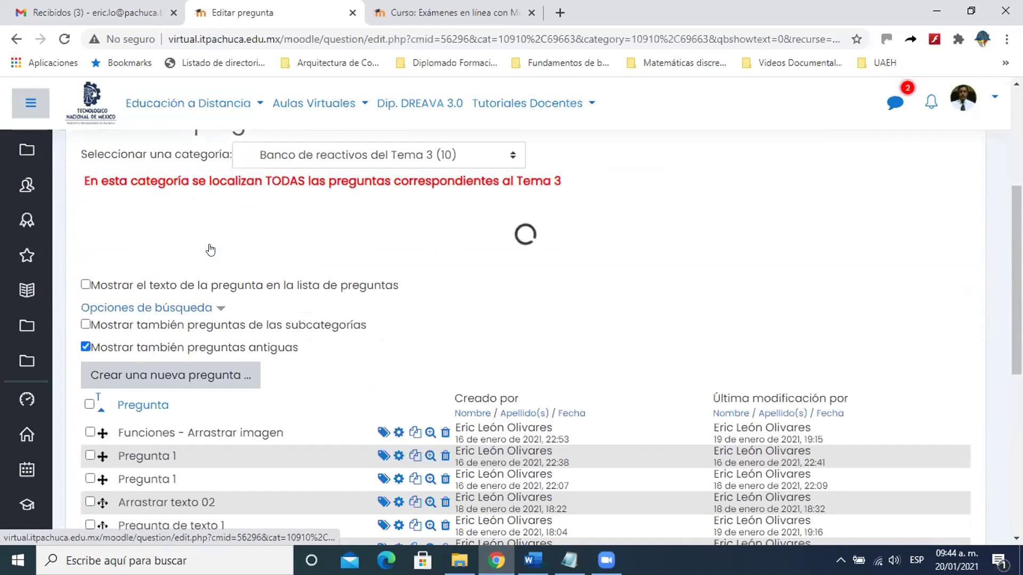
pyautogui.scroll(-3, 210, 249)
pyautogui.scroll(3, 209, 244)
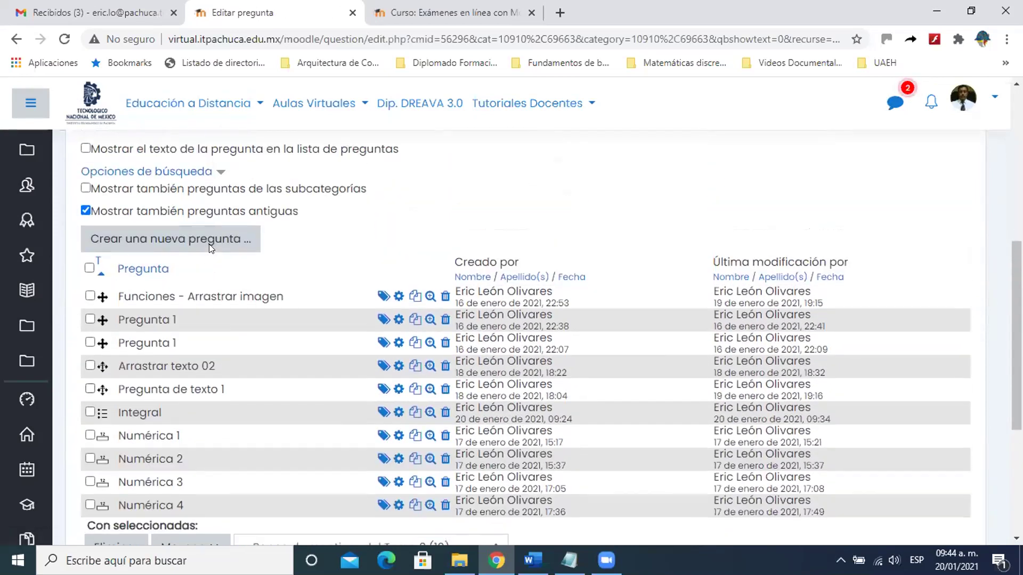
pyautogui.click(93, 212)
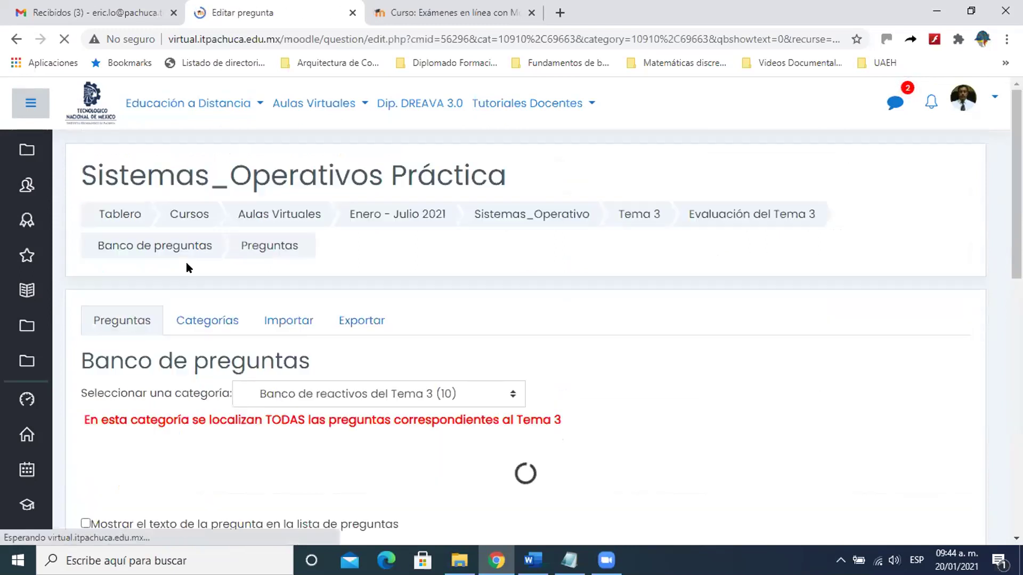
pyautogui.scroll(-7, 244, 295)
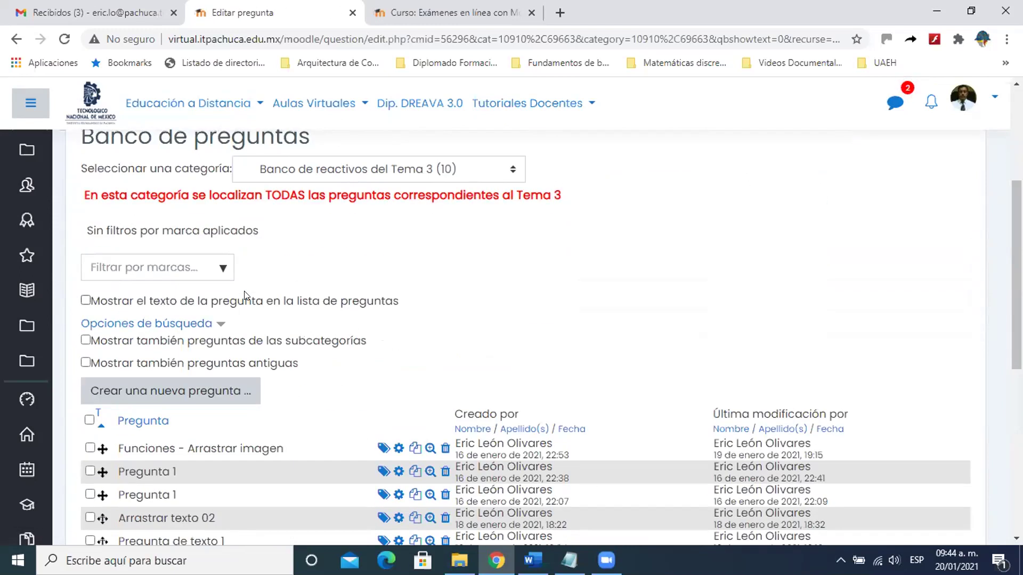
# Step: Examine the duplicate option of the questions from "Funciones - Arrastrar imagen" down to "Numérica 4"
pyautogui.scroll(1, 244, 291)
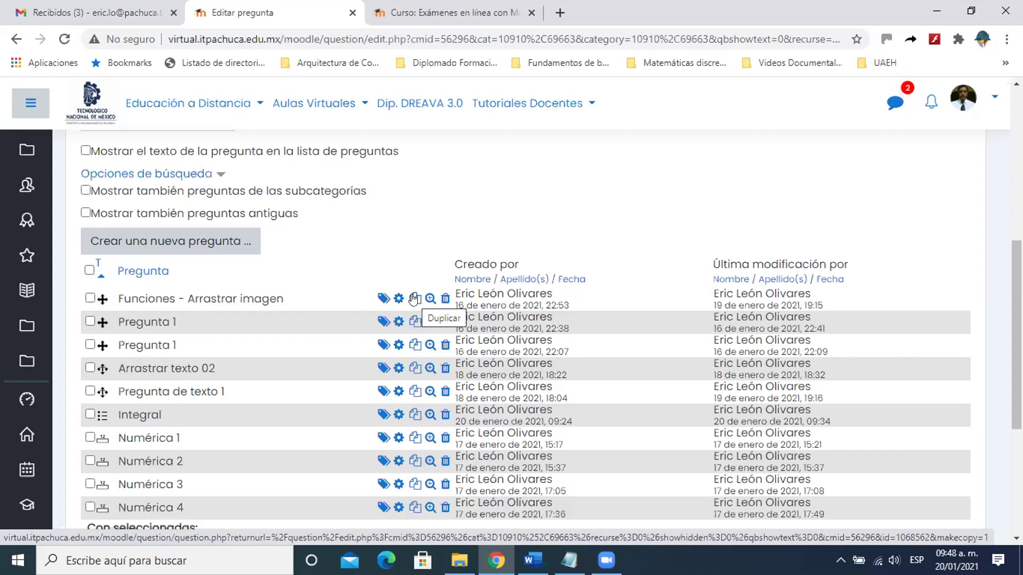
pyautogui.scroll(-3, 413, 299)
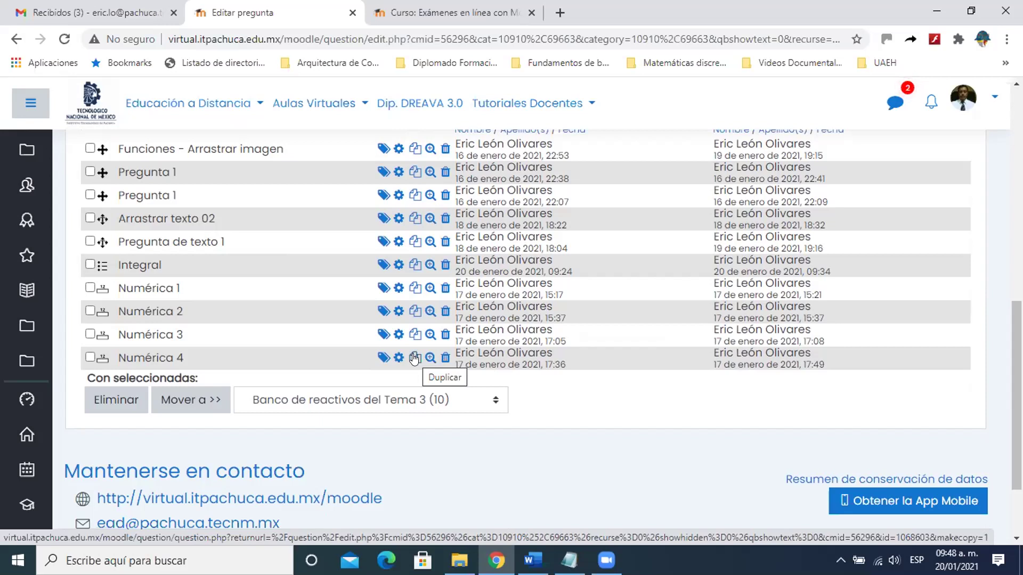
pyautogui.scroll(1, 415, 359)
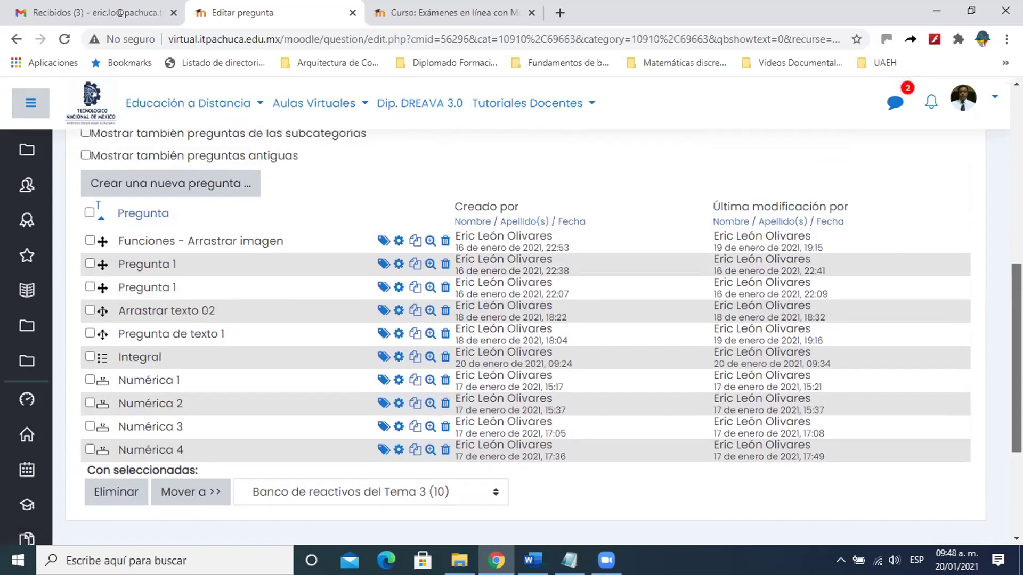
pyautogui.moveTo(1017, 341); pyautogui.dragTo(1017, 325)
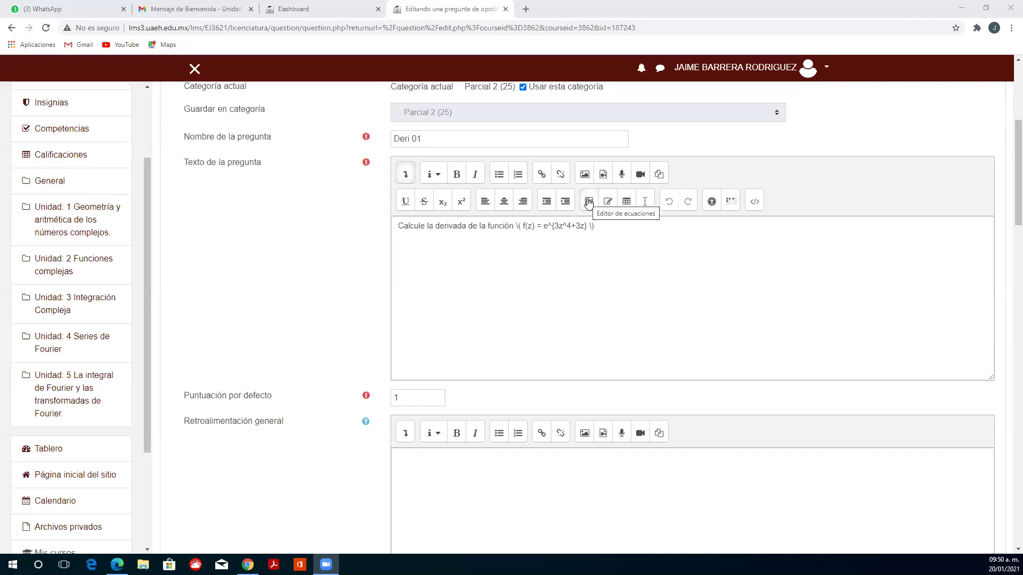
# Step: Open the equation editor for the text of question "Deri 01", insert the advanced double integral template, and close the editor without saving
pyautogui.click(588, 203)
pyautogui.click(588, 203)
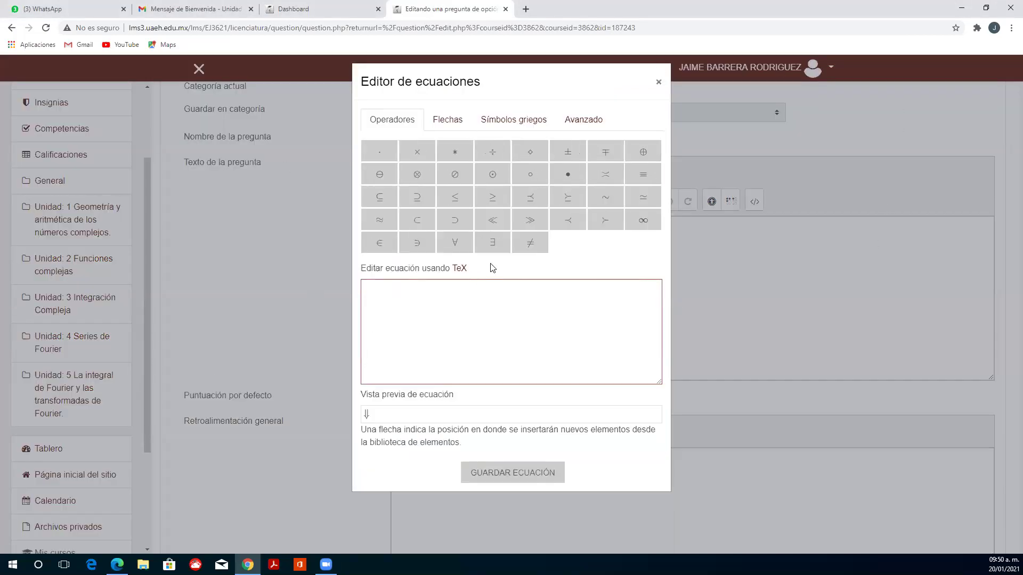
pyautogui.click(568, 130)
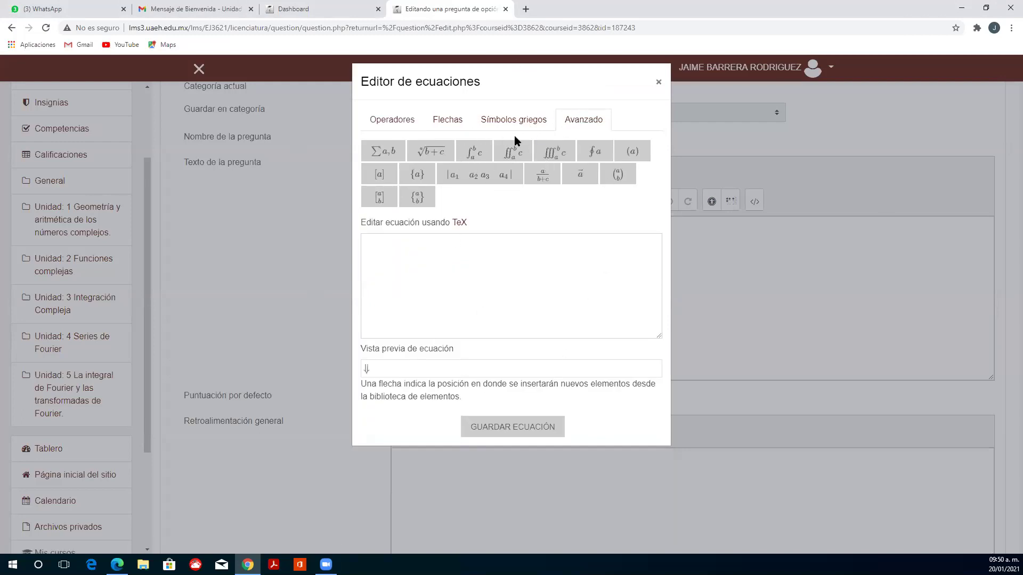
pyautogui.click(514, 151)
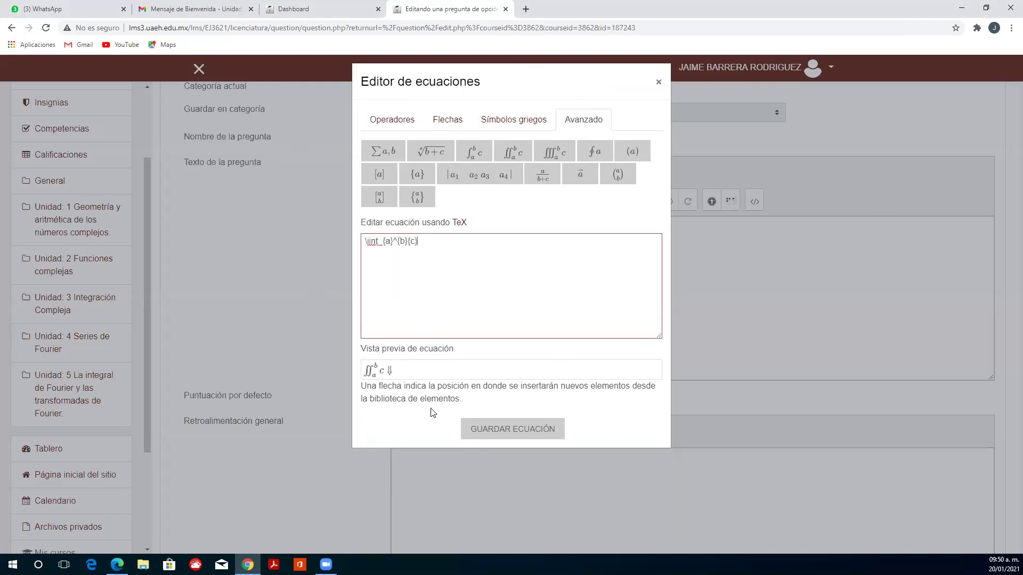
pyautogui.click(659, 82)
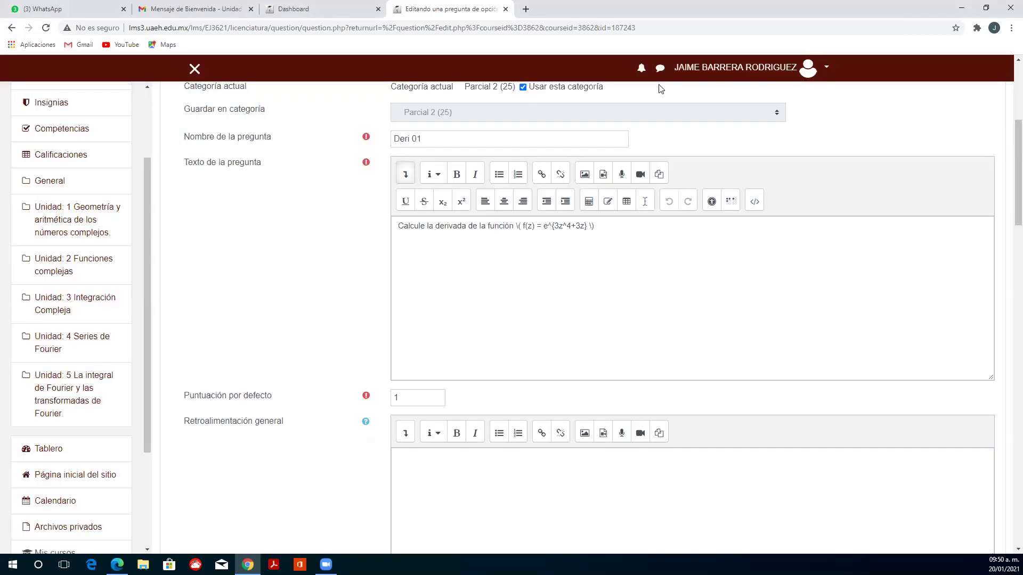
# Step: Review the answer options of question "Deri 01", preview how its formulas are rendered, and close the preview
pyautogui.scroll(-4, 492, 374)
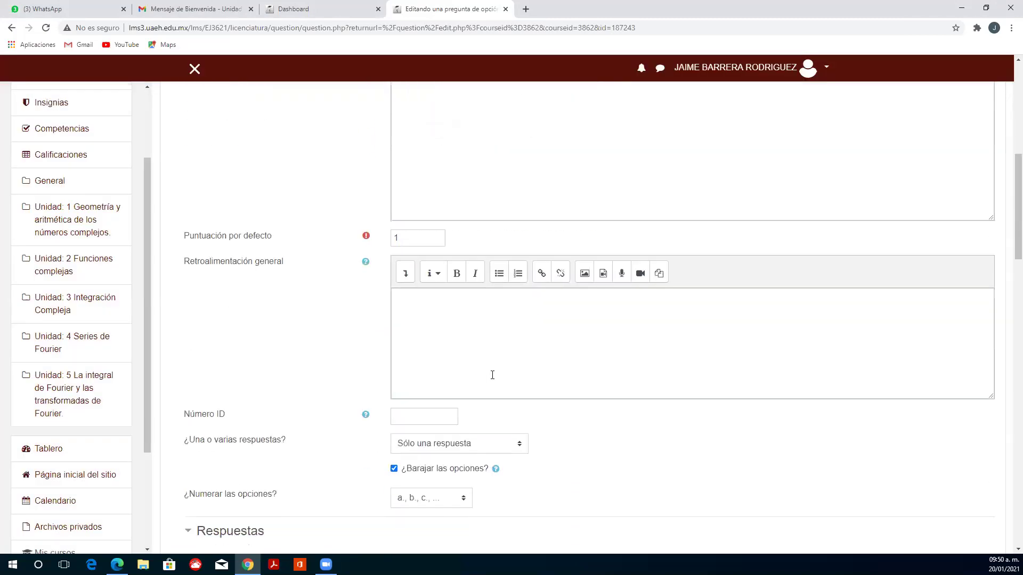
pyautogui.scroll(-6, 491, 370)
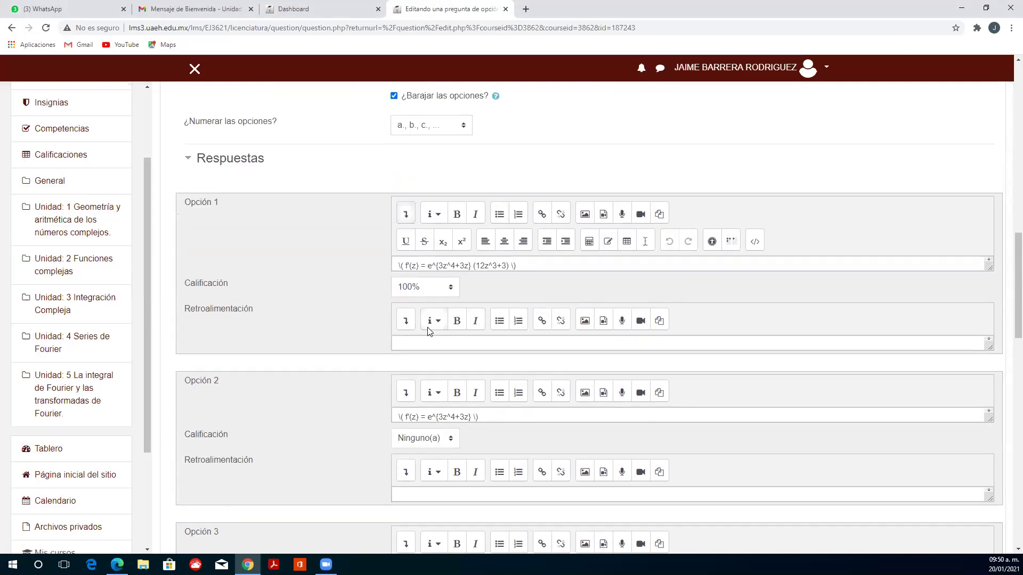
pyautogui.scroll(-9, 515, 336)
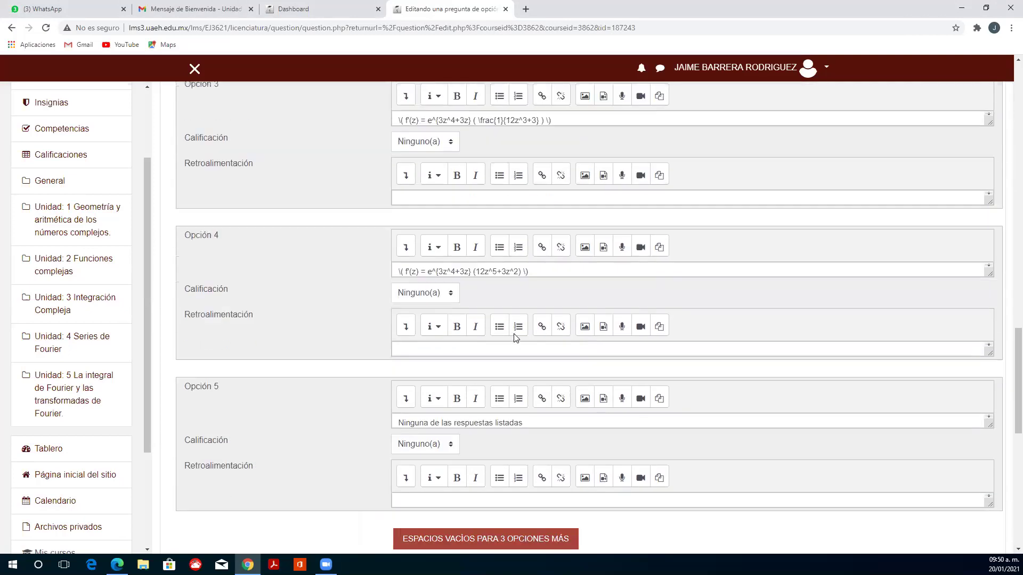
pyautogui.scroll(-5, 509, 361)
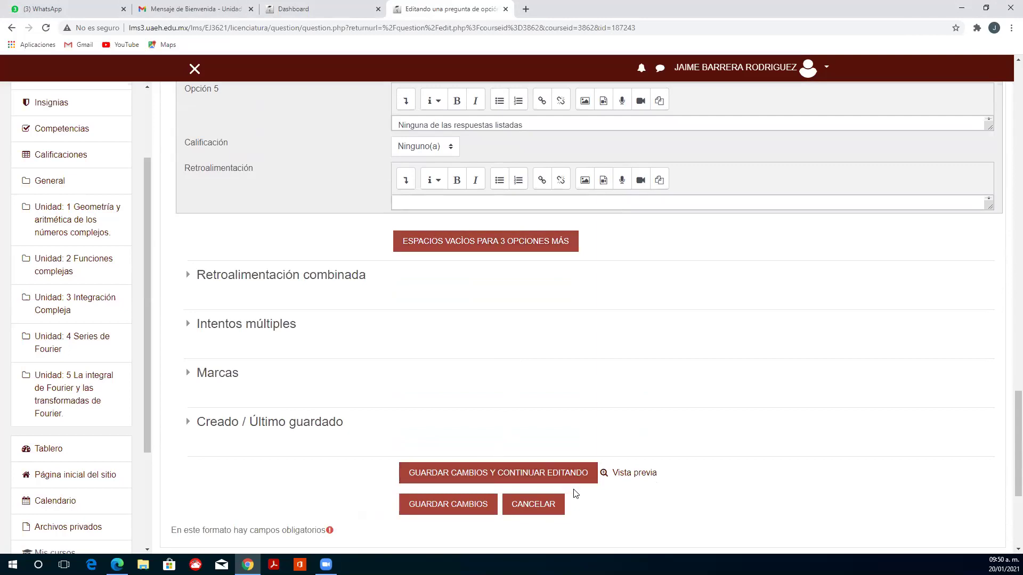
pyautogui.click(618, 476)
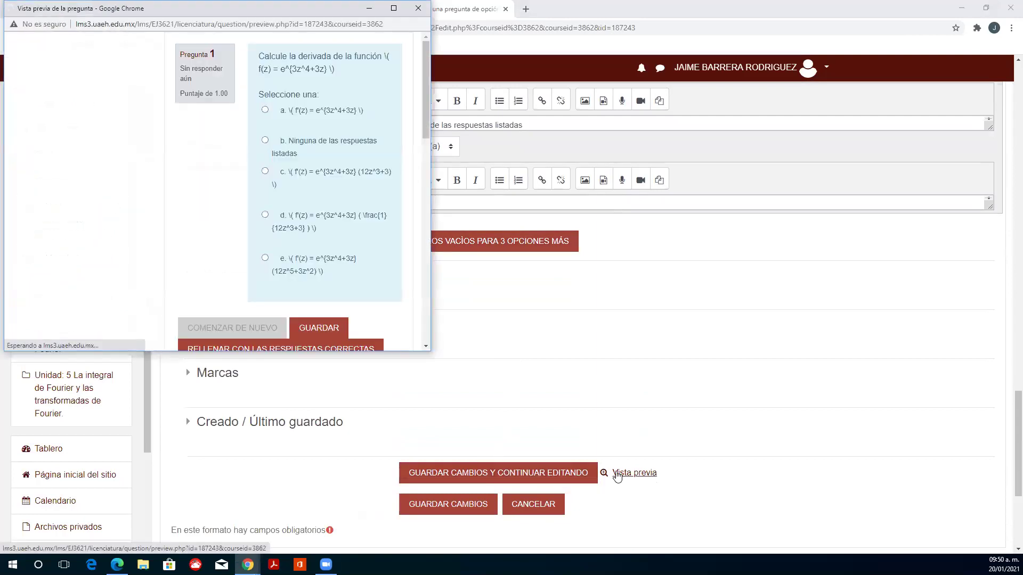
pyautogui.scroll(-1, 213, 290)
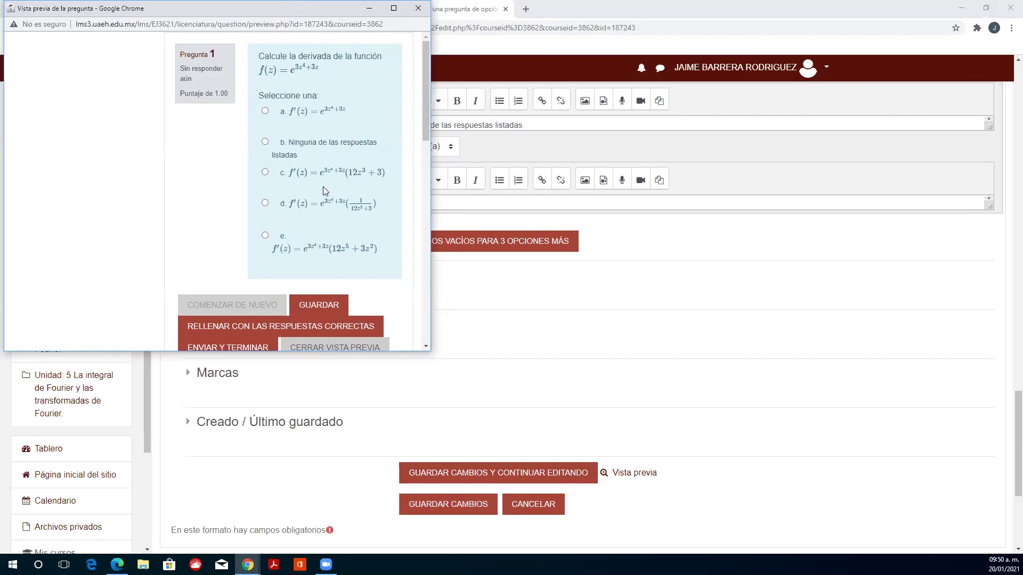
pyautogui.hotkey('ctrl', 'w')
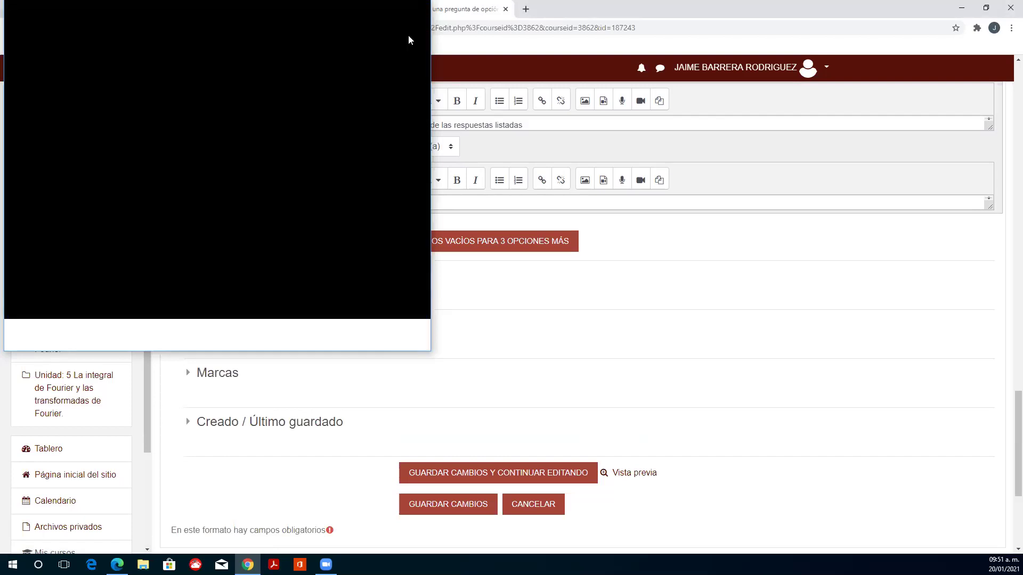
# Step: Show the extended formatting tools for the feedback of Opción 4 and open its equation editor
pyautogui.scroll(2, 503, 166)
pyautogui.scroll(3, 501, 173)
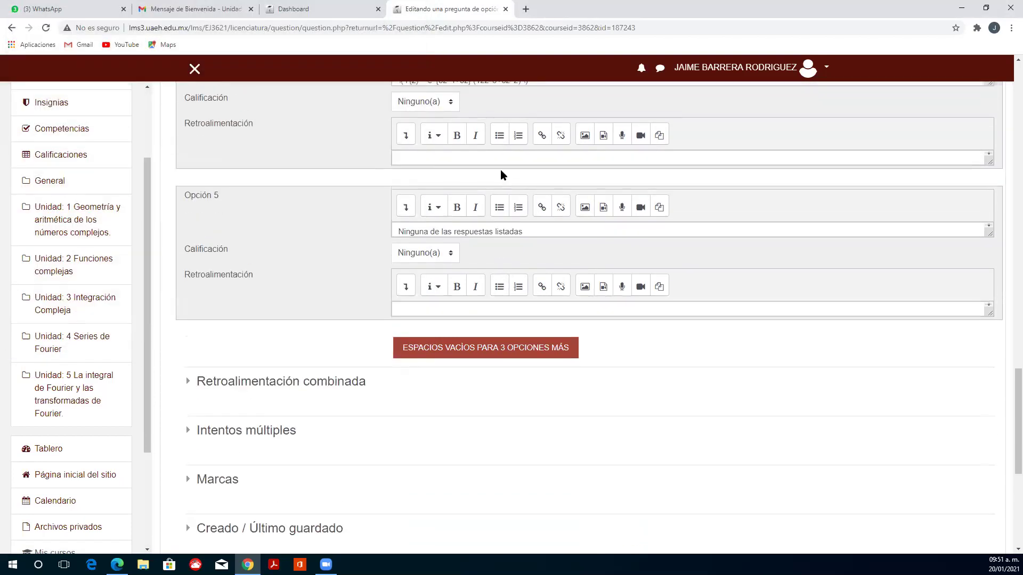
pyautogui.click(405, 241)
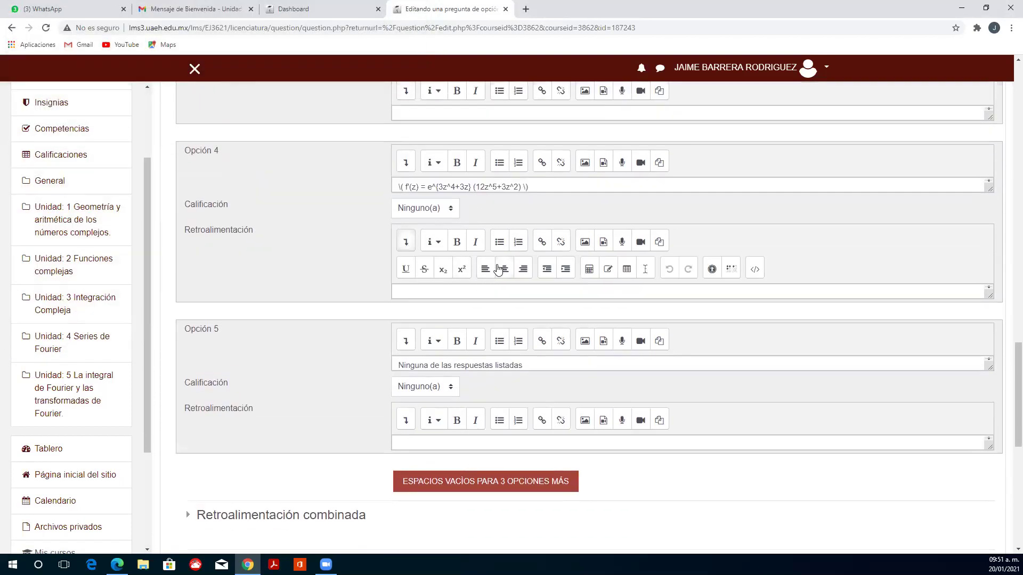
pyautogui.click(586, 271)
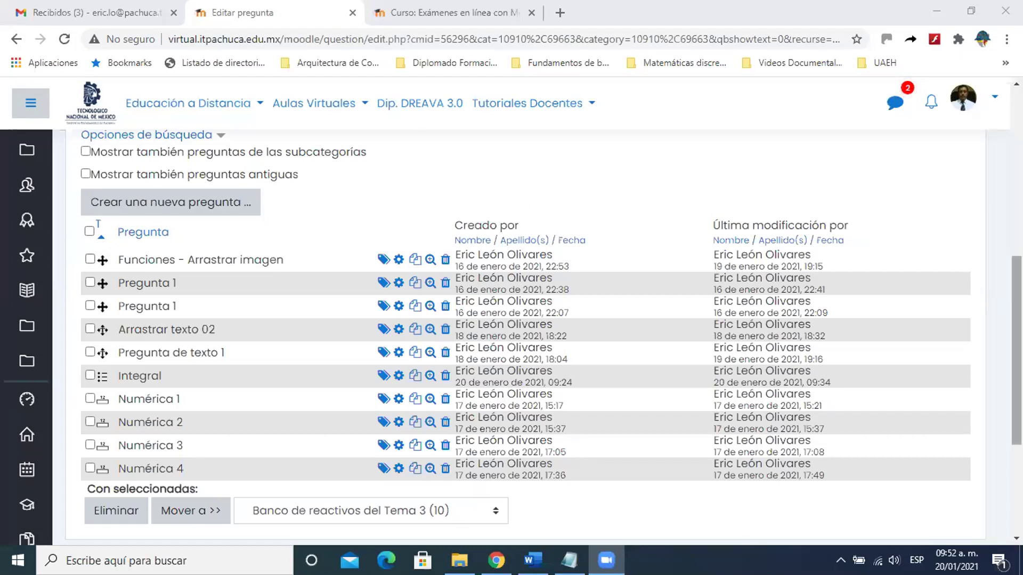
pyautogui.click(1016, 319)
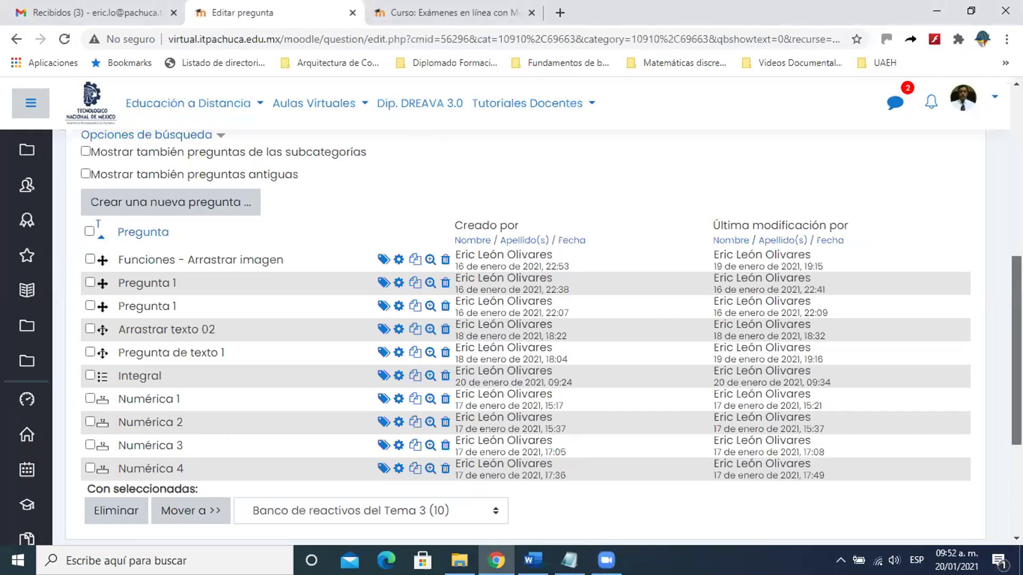
pyautogui.moveTo(1016, 319); pyautogui.dragTo(1016, 325)
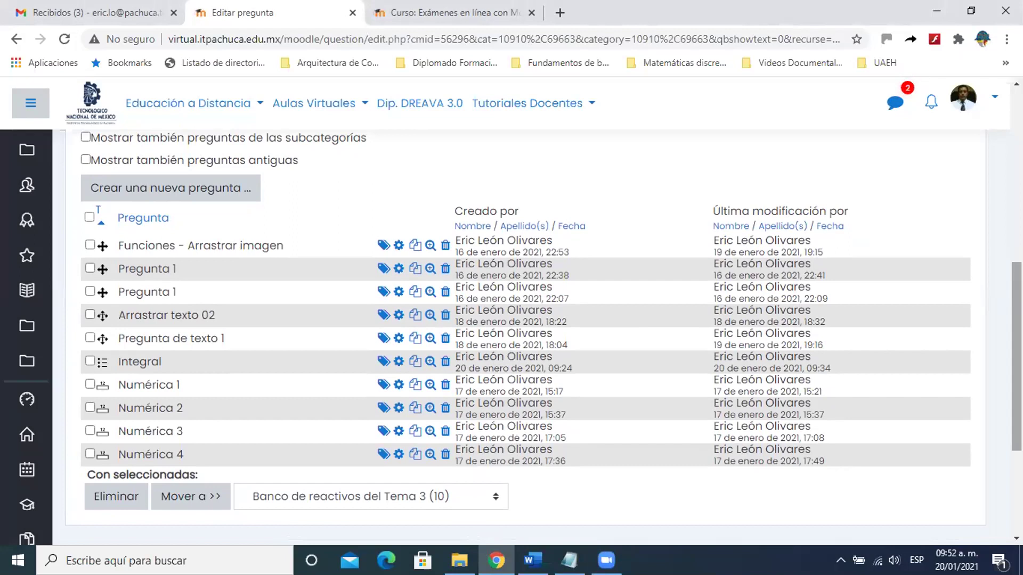
# Step: Create a new question of type Opción múltiple in the question bank of Tema 3
pyautogui.moveTo(1017, 357); pyautogui.dragTo(1016, 352)
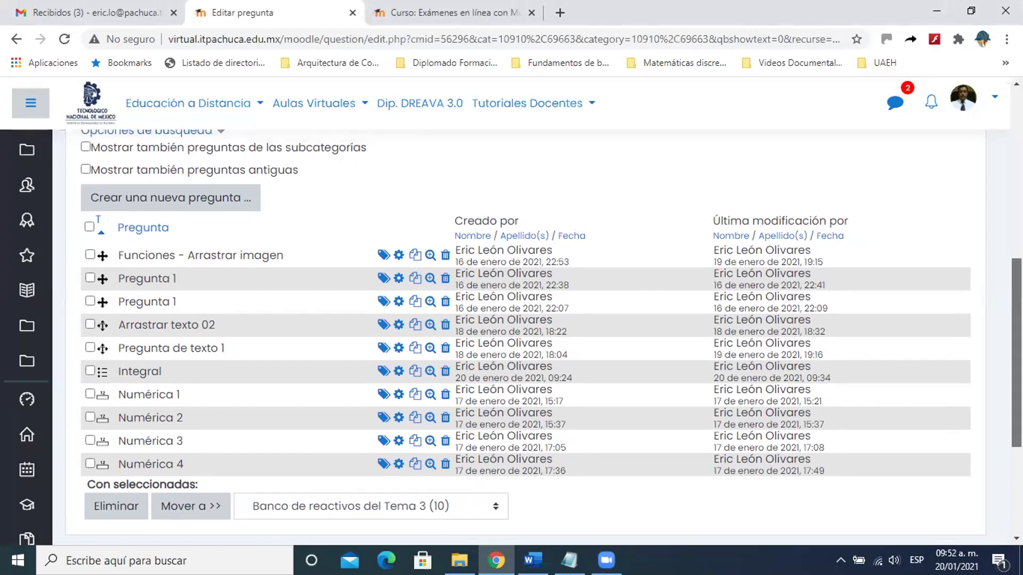
pyautogui.click(148, 197)
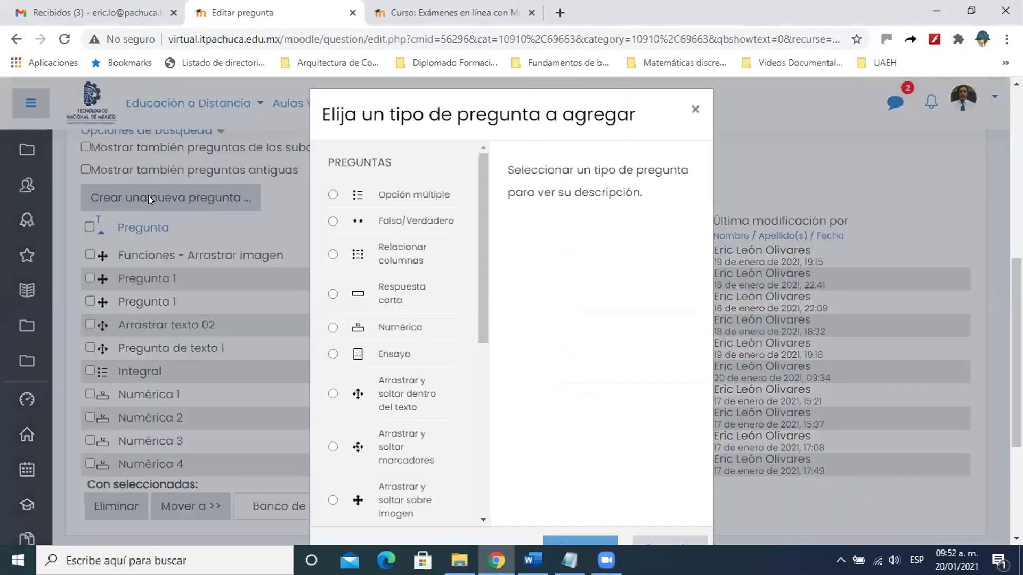
pyautogui.click(384, 196)
pyautogui.moveTo(1016, 298); pyautogui.dragTo(1017, 319)
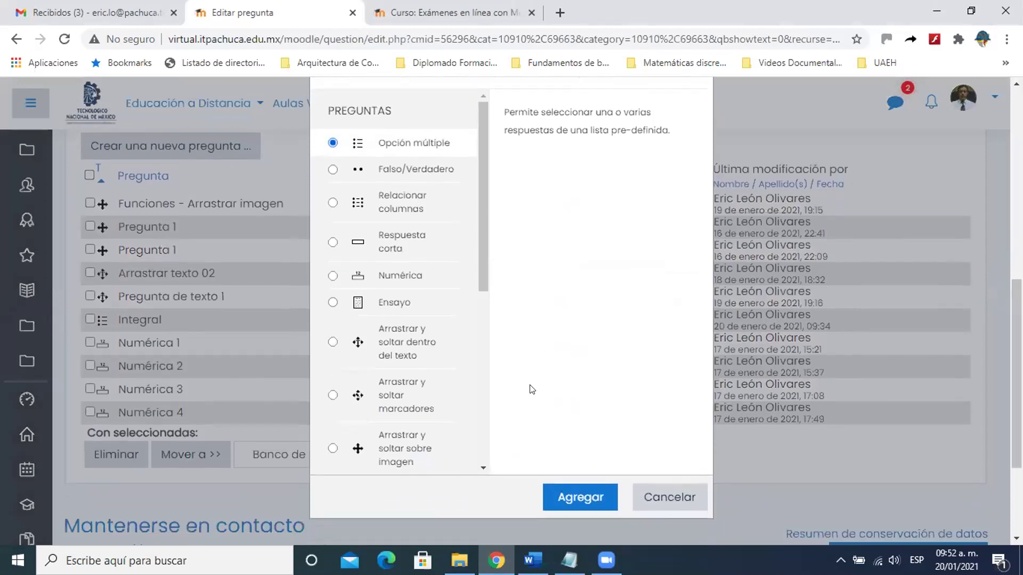
pyautogui.click(581, 500)
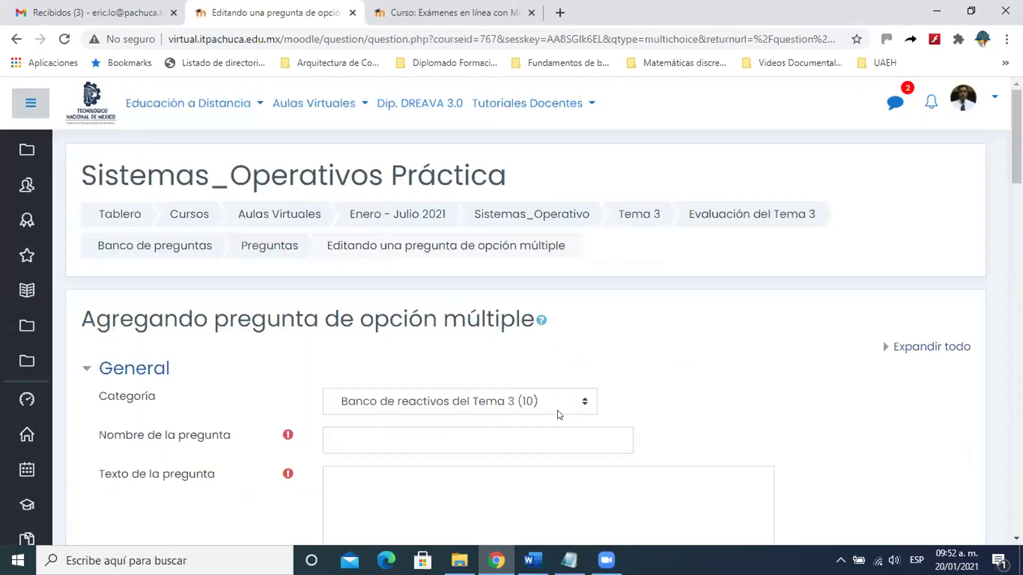
# Step: Copy the right-triangle trigonometric function question from the Word document "Preguntas Opción Múltiple" and name the new Moodle question "Triangulos"
pyautogui.scroll(-3, 563, 407)
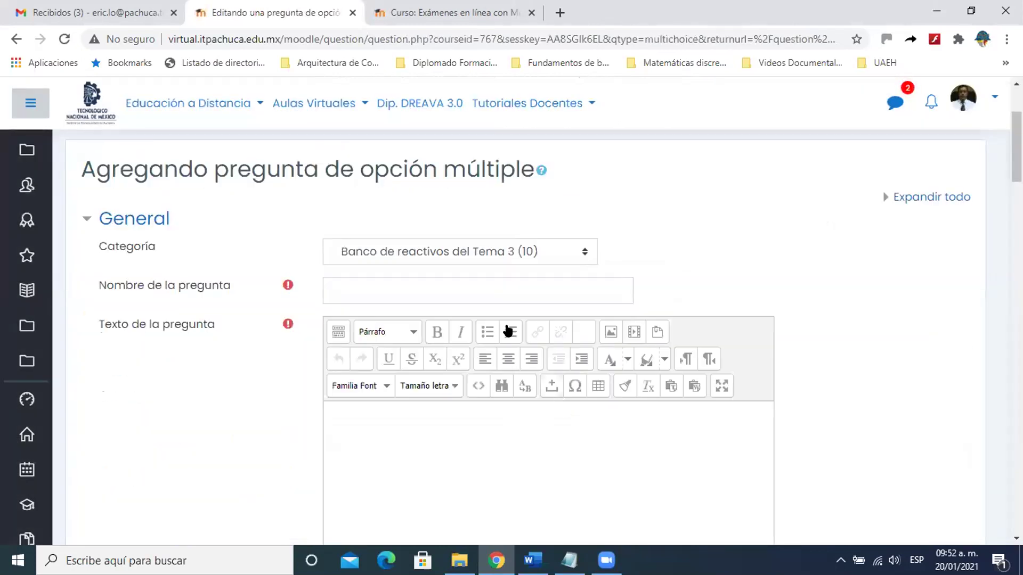
pyautogui.click(486, 286)
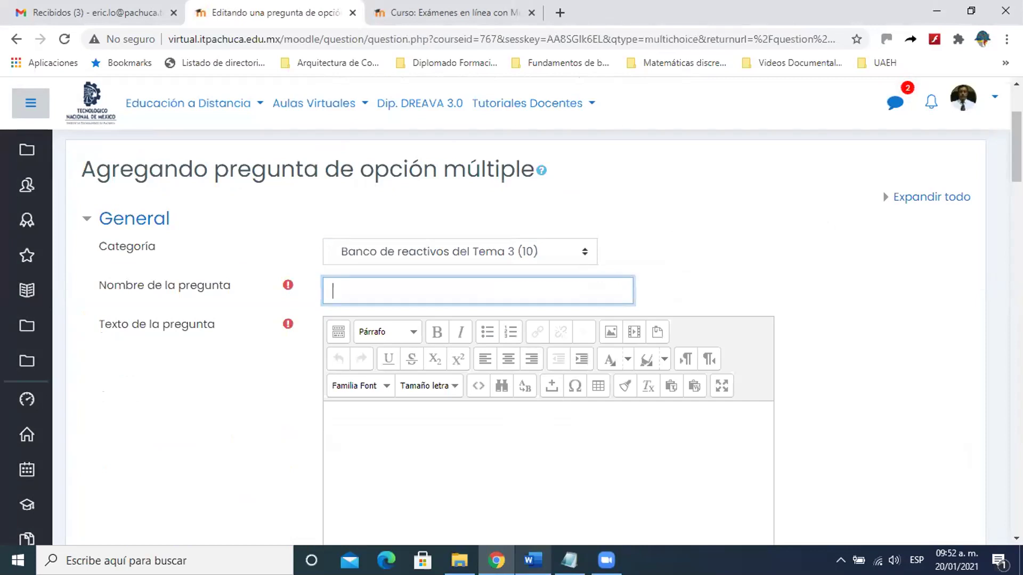
pyautogui.click(489, 445)
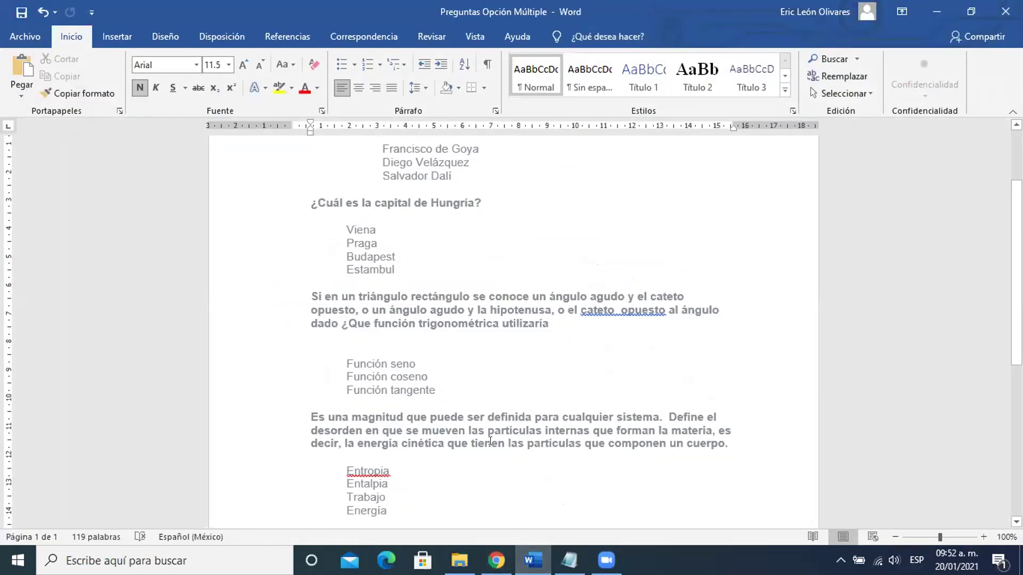
pyautogui.moveTo(315, 296); pyautogui.dragTo(542, 319)
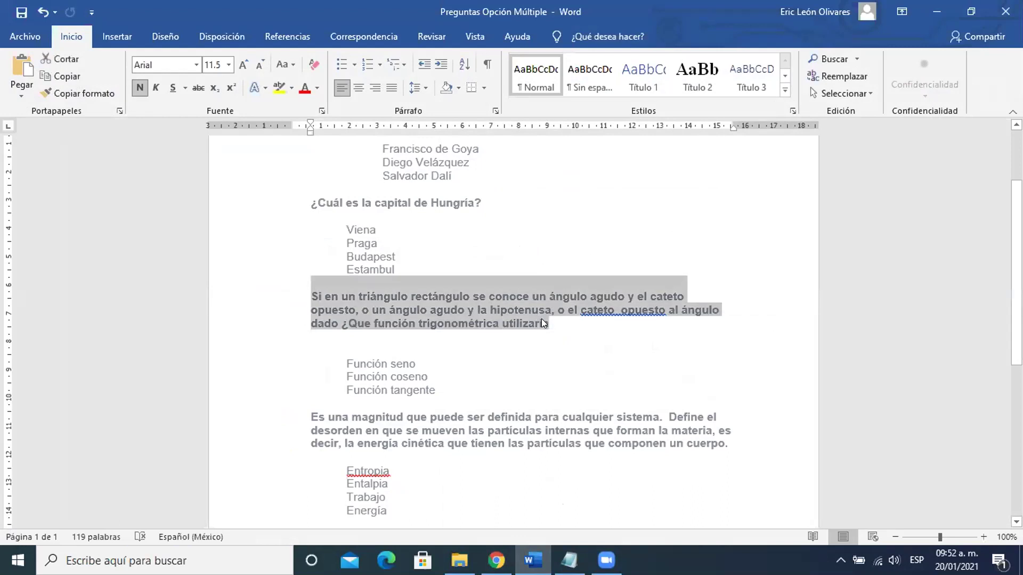
pyautogui.hotkey('alt', 'Tab')
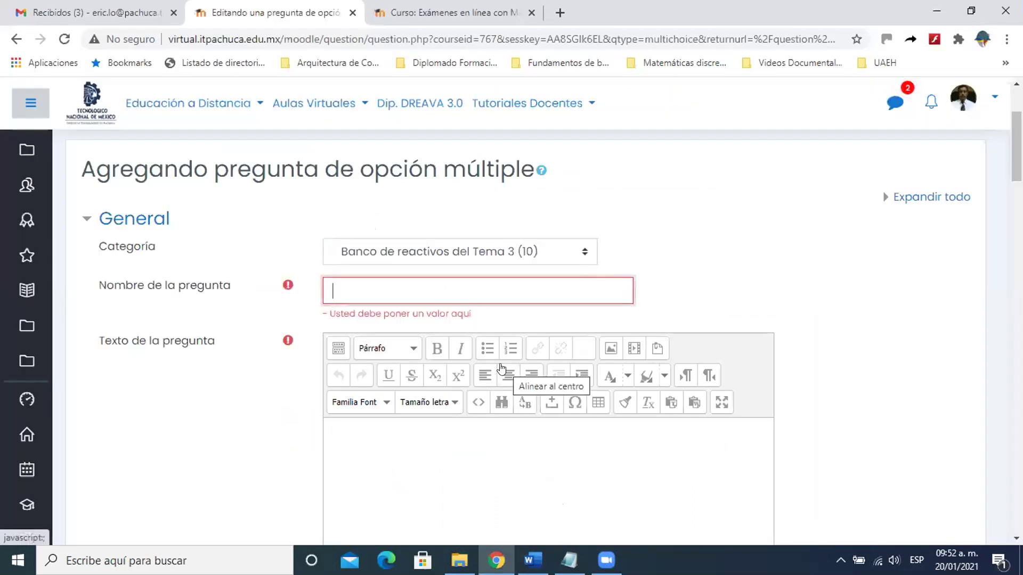
pyautogui.write('Triangulos')
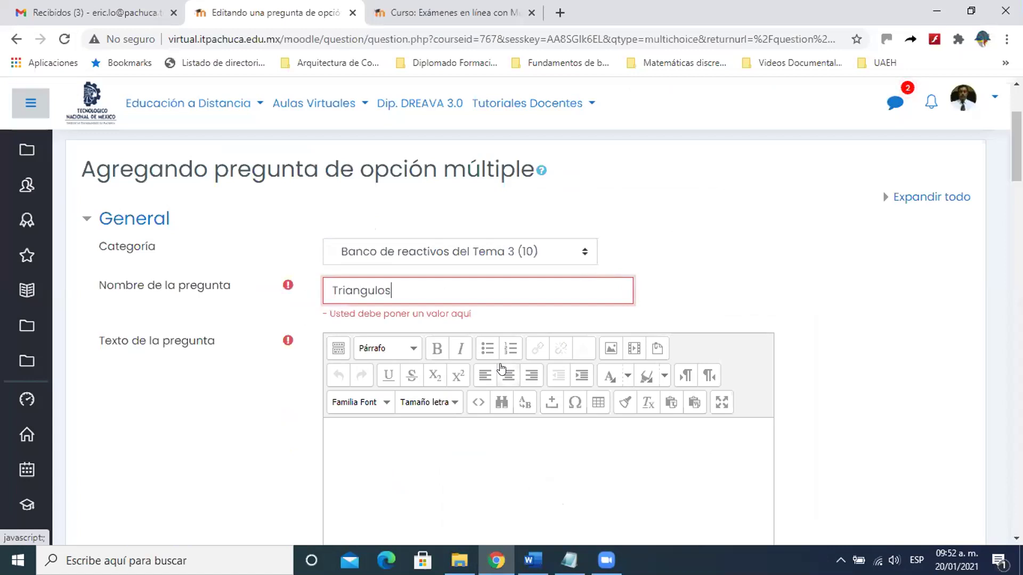
# Step: Paste the copied right-triangle question into the question text
pyautogui.click(400, 425)
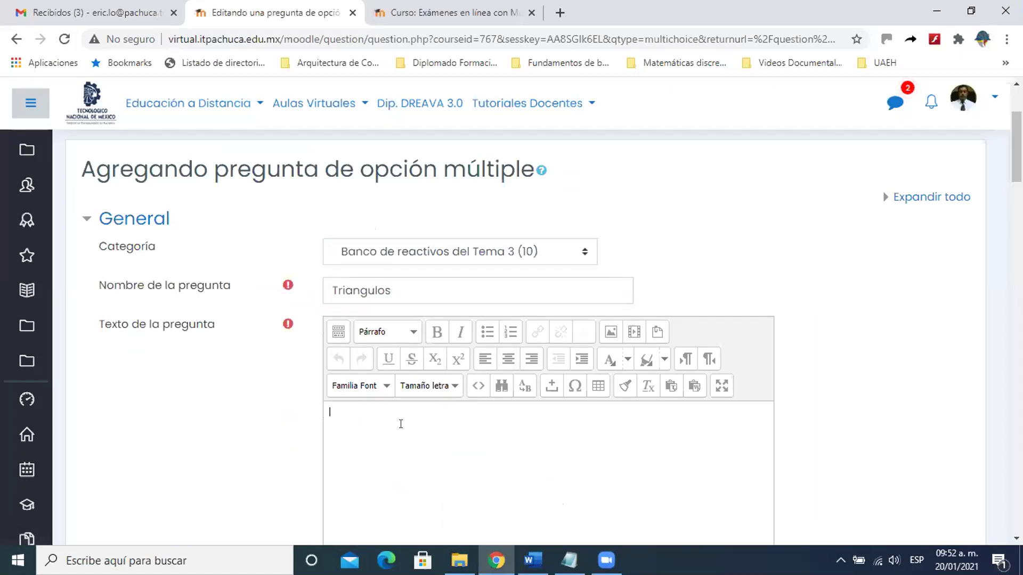
pyautogui.scroll(-2, 401, 425)
pyautogui.write('Si en un triángulo rectángulo se conoce un ángulo agudo y el cateto opuesto, o un ángulo agudo y la hipotenusa, o el cateto  opuesto al ángulo dado ¿Que función trigonométrica utilizaría')
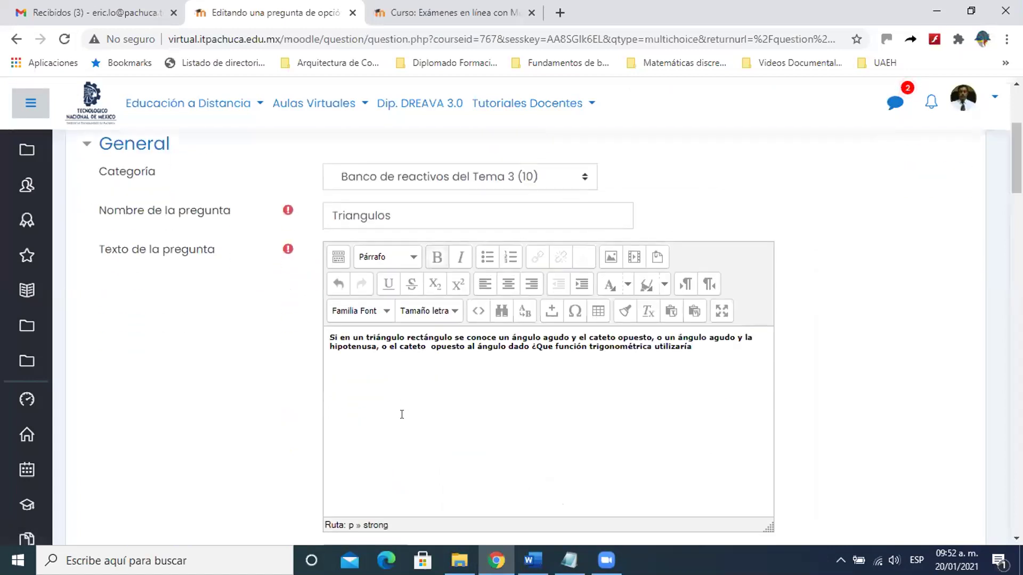
# Step: Set the question text to font size 3 (12pt) and remove its bold formatting
pyautogui.moveTo(691, 347); pyautogui.dragTo(313, 338)
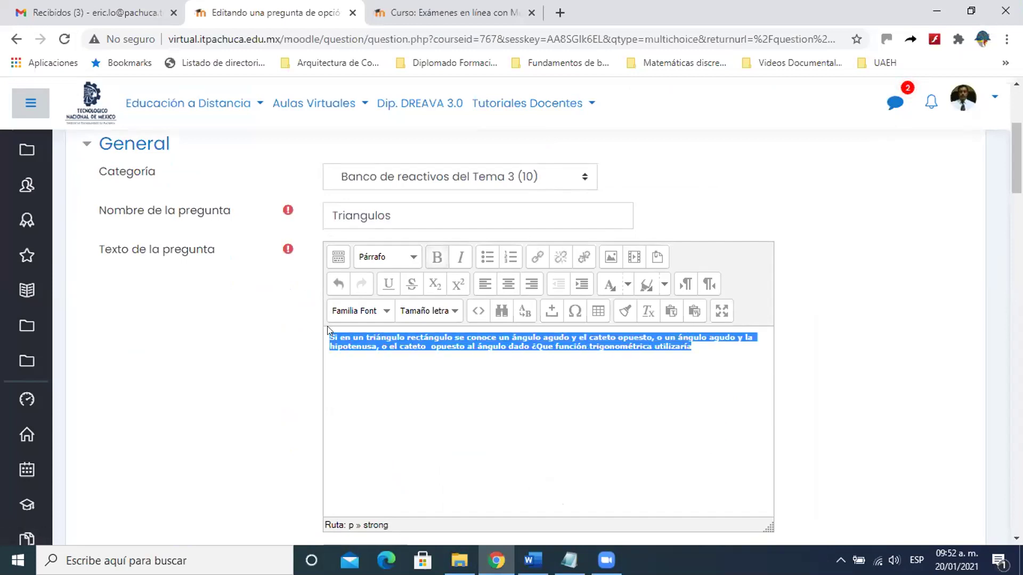
pyautogui.click(447, 312)
pyautogui.click(414, 377)
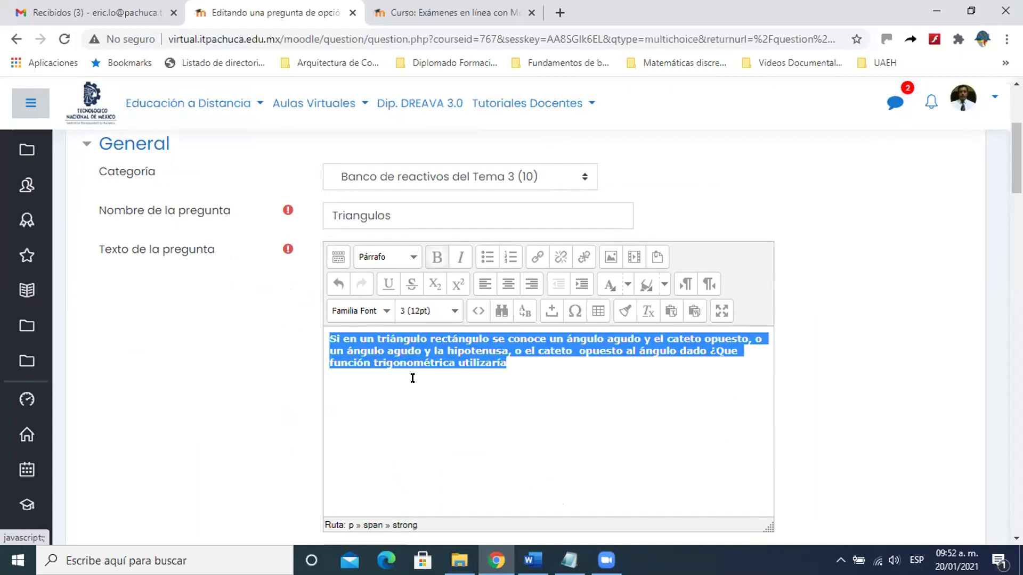
pyautogui.click(395, 380)
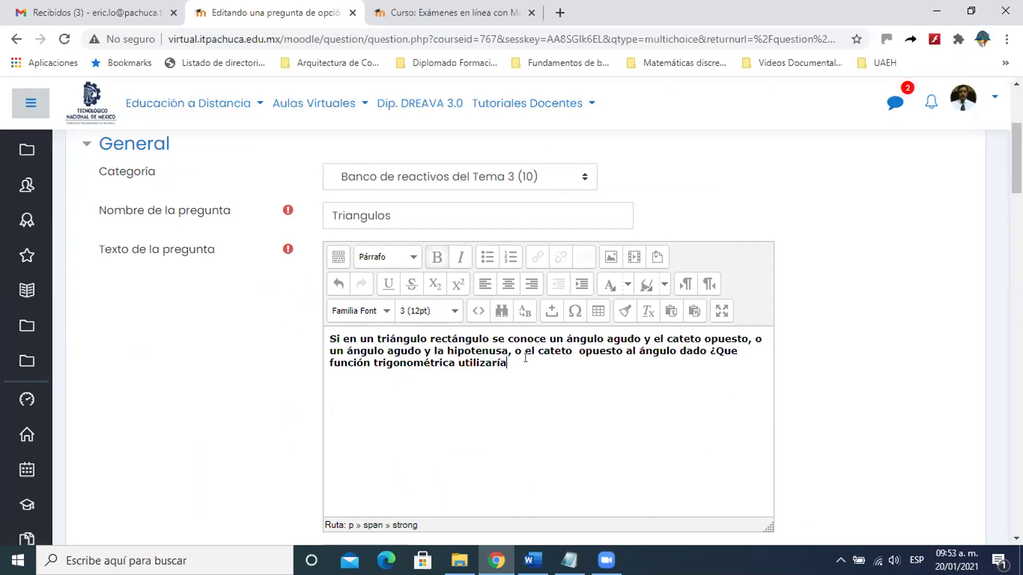
pyautogui.moveTo(508, 363); pyautogui.dragTo(326, 339)
pyautogui.hotkey('ctrl', 'b')
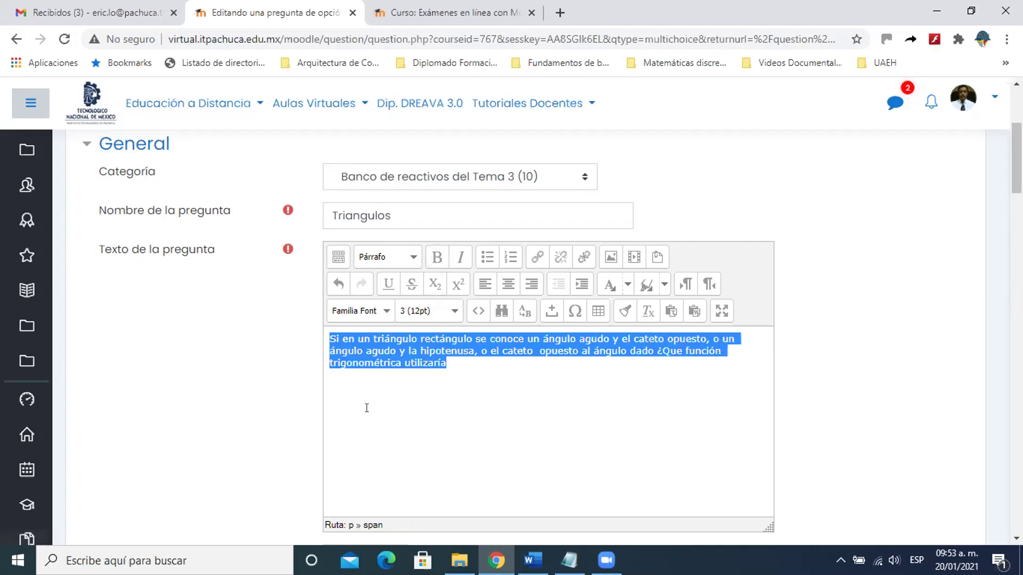
pyautogui.click(375, 392)
# Step: Add the closing question mark after "utilizaría" in the question text
pyautogui.click(475, 360)
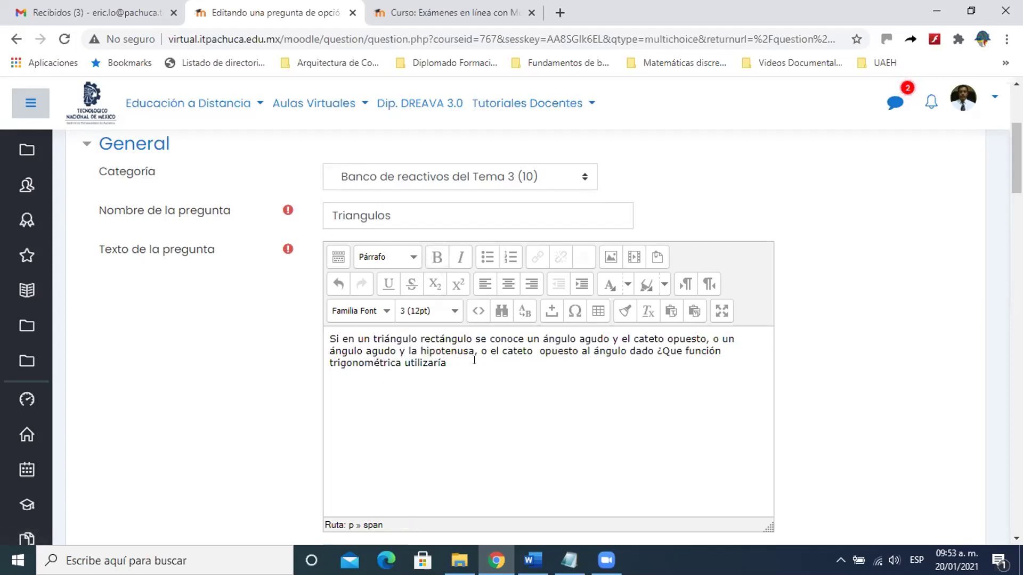
pyautogui.press('Return')
pyautogui.click(453, 365)
pyautogui.write('?')
# Step: Set the default mark of the question to 5
pyautogui.scroll(-4, 441, 364)
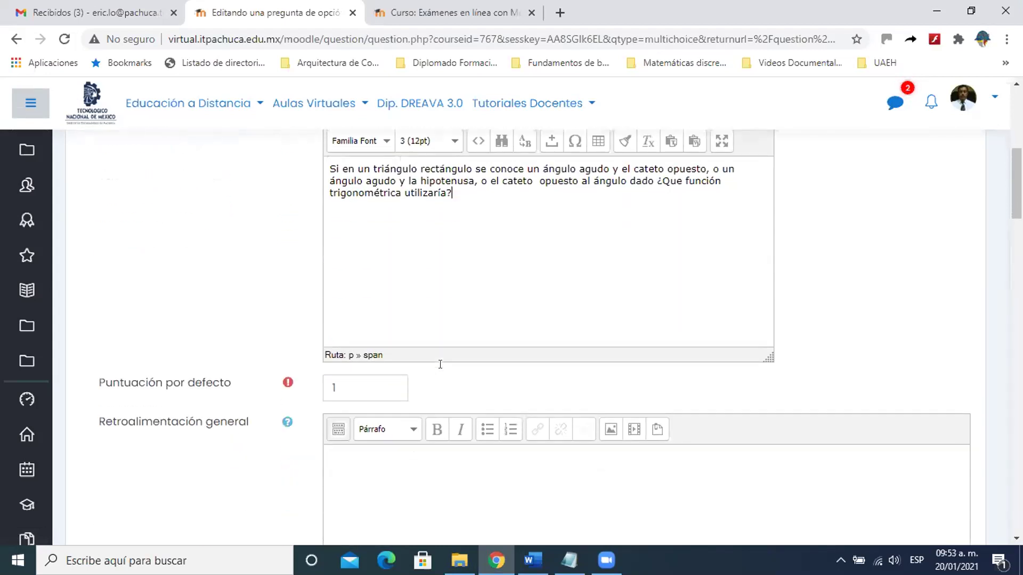
pyautogui.doubleClick(357, 331)
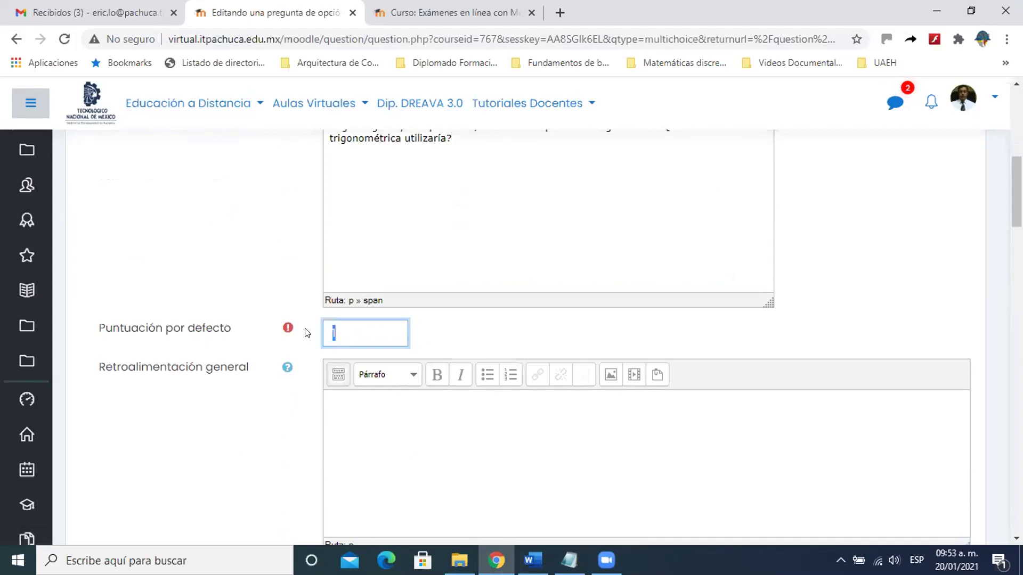
pyautogui.write('5')
pyautogui.scroll(3, 413, 345)
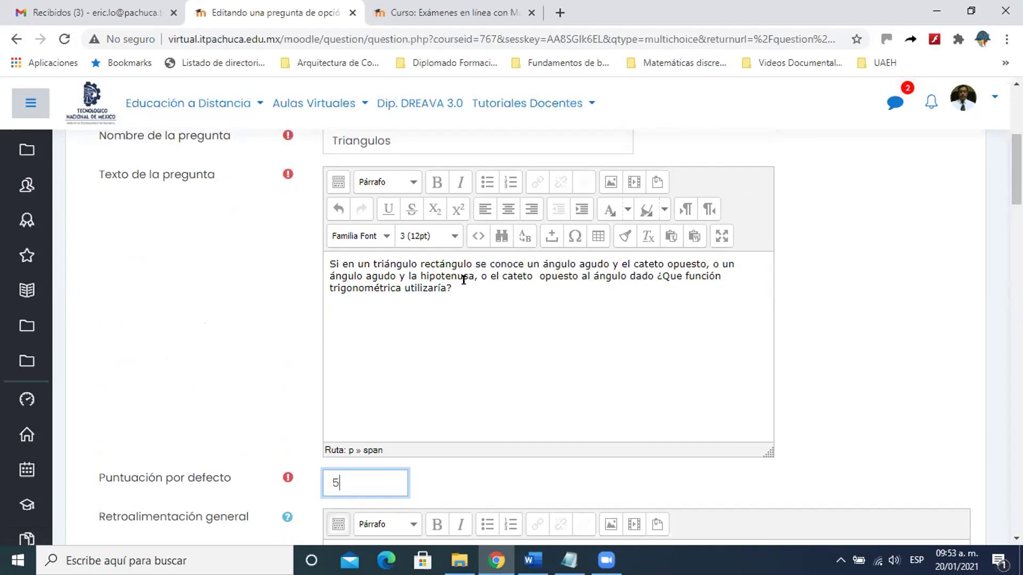
pyautogui.scroll(-3, 441, 336)
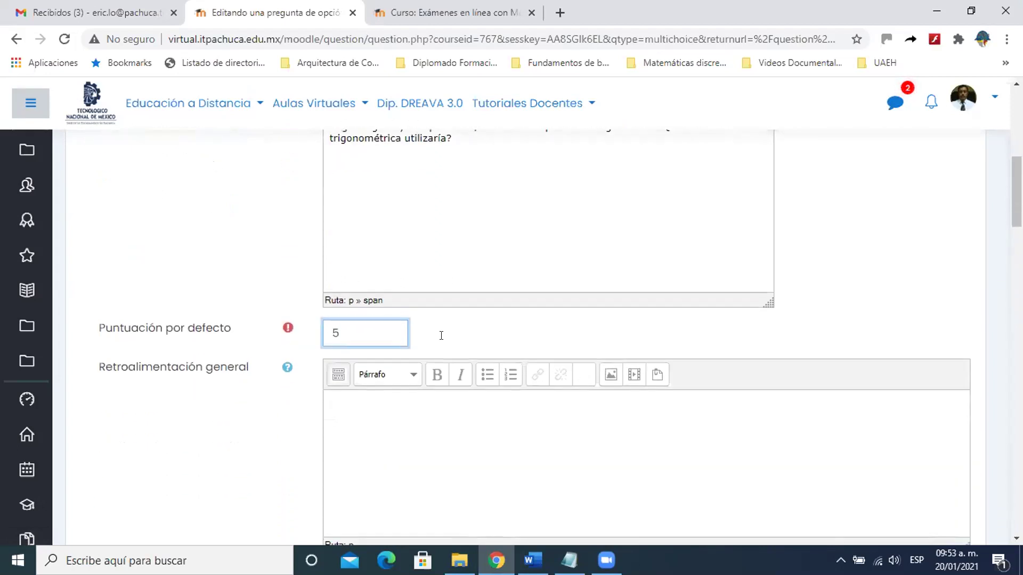
# Step: Enter "Todo lo que debe complementar..." as the general feedback
pyautogui.scroll(-3, 445, 344)
pyautogui.click(429, 264)
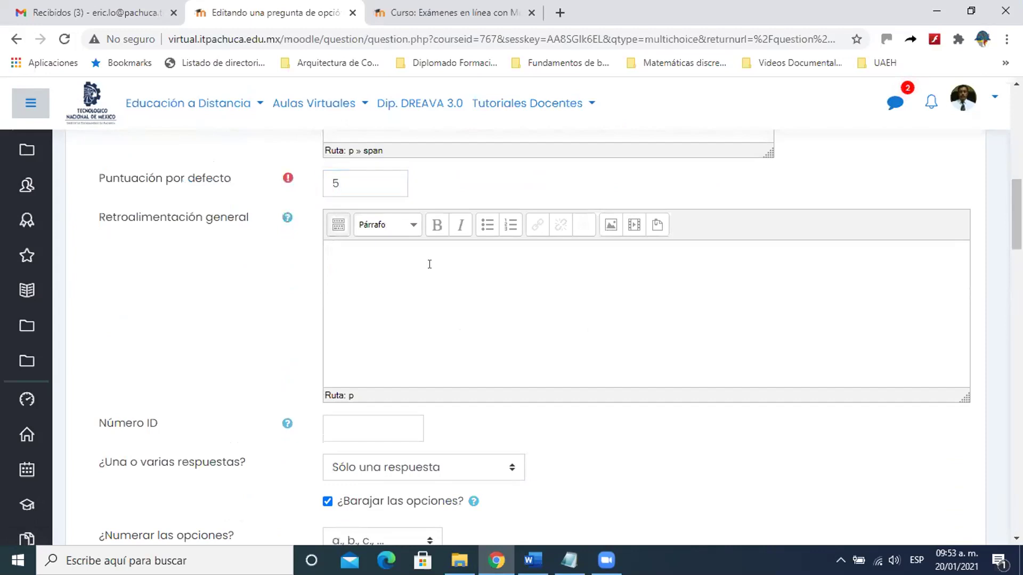
pyautogui.write('Todo lo que debe complementar...')
# Step: Copy "Función seno" from the Word document and paste it as the answer text of Opción 1
pyautogui.scroll(-4, 430, 264)
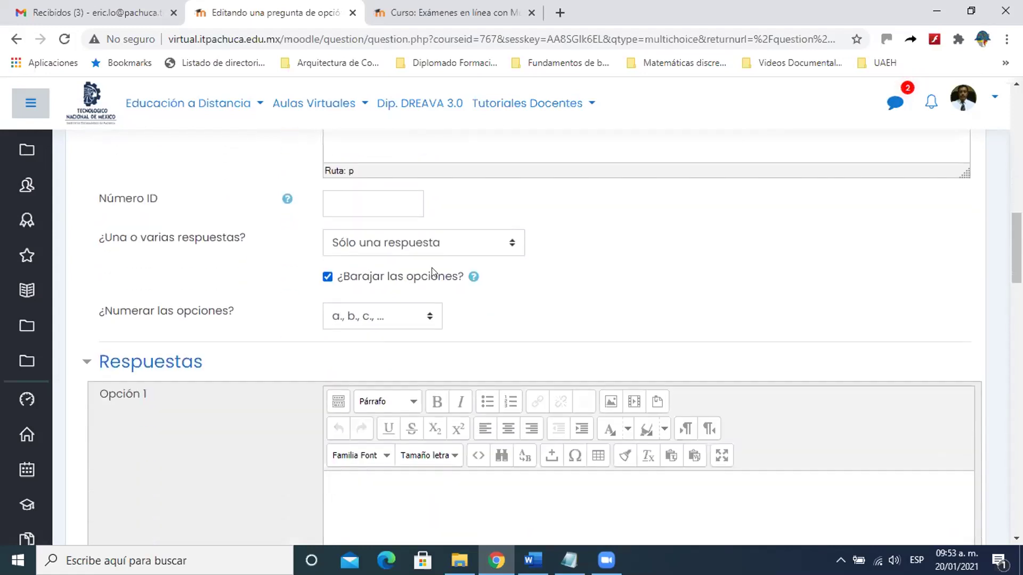
pyautogui.scroll(-3, 430, 267)
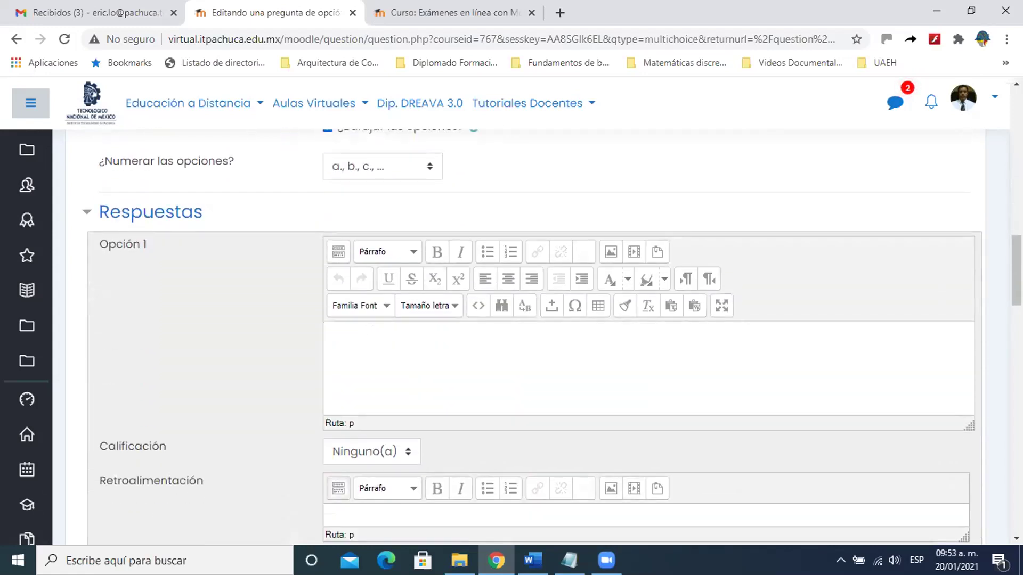
pyautogui.hotkey('alt', 'Tab')
pyautogui.moveTo(345, 364); pyautogui.dragTo(410, 366)
pyautogui.hotkey('ctrl', 'c')
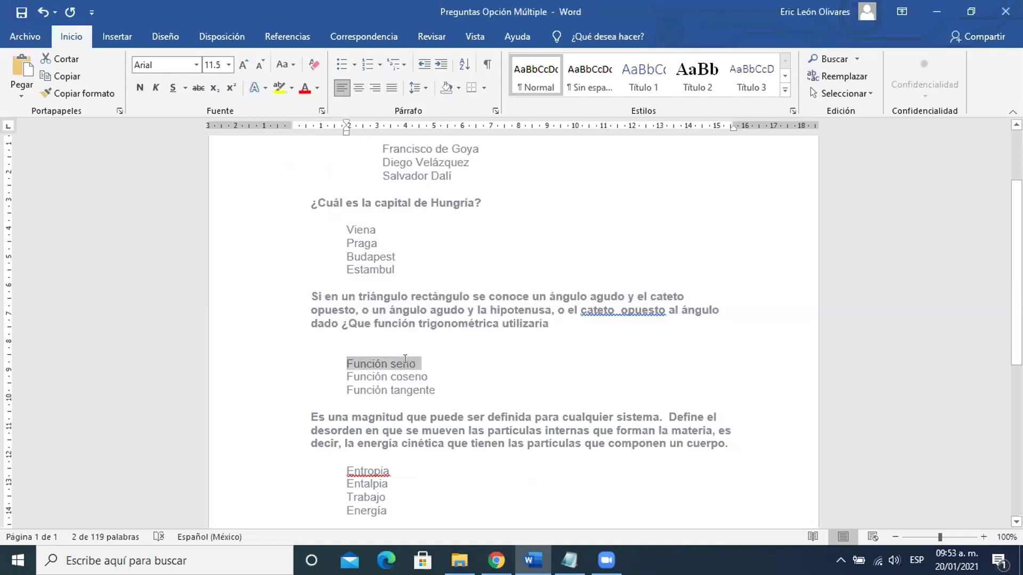
pyautogui.hotkey('alt', 'Tab')
pyautogui.hotkey('ctrl', 'v')
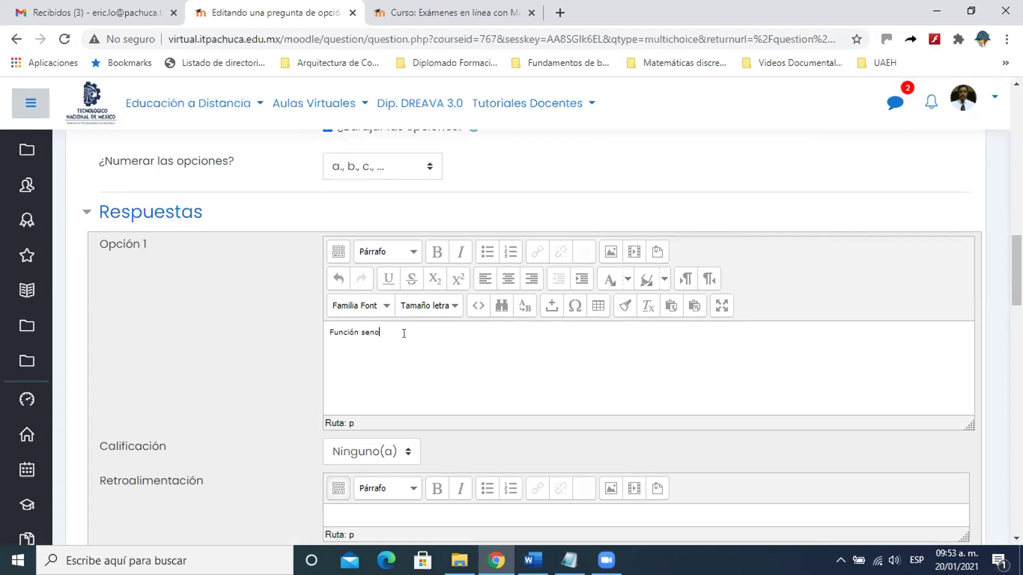
# Step: Set the grade of Opción 1 to 100% and enter "Muy bien :)" as its feedback
pyautogui.scroll(-3, 404, 333)
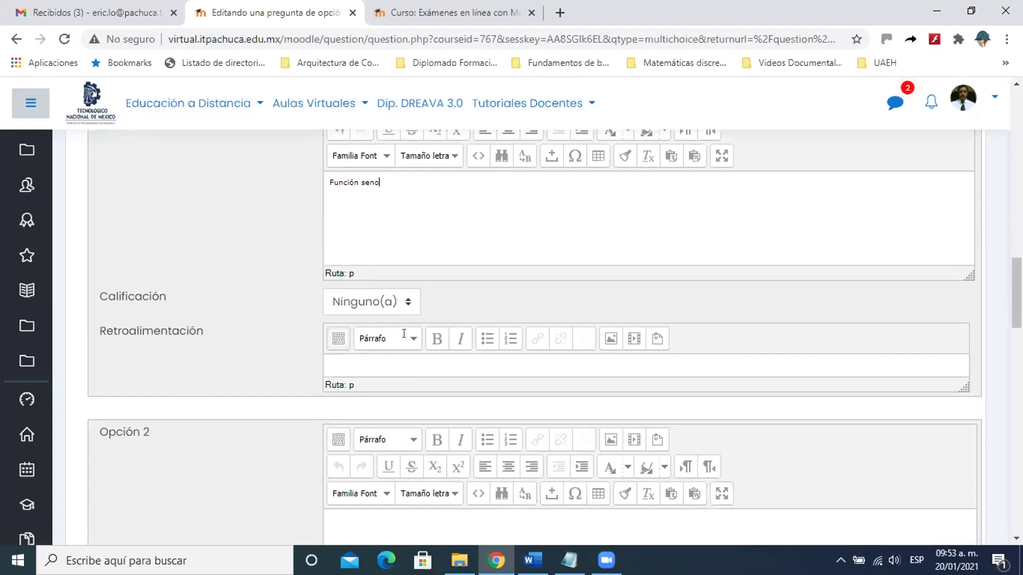
pyautogui.click(403, 306)
pyautogui.press('Down')
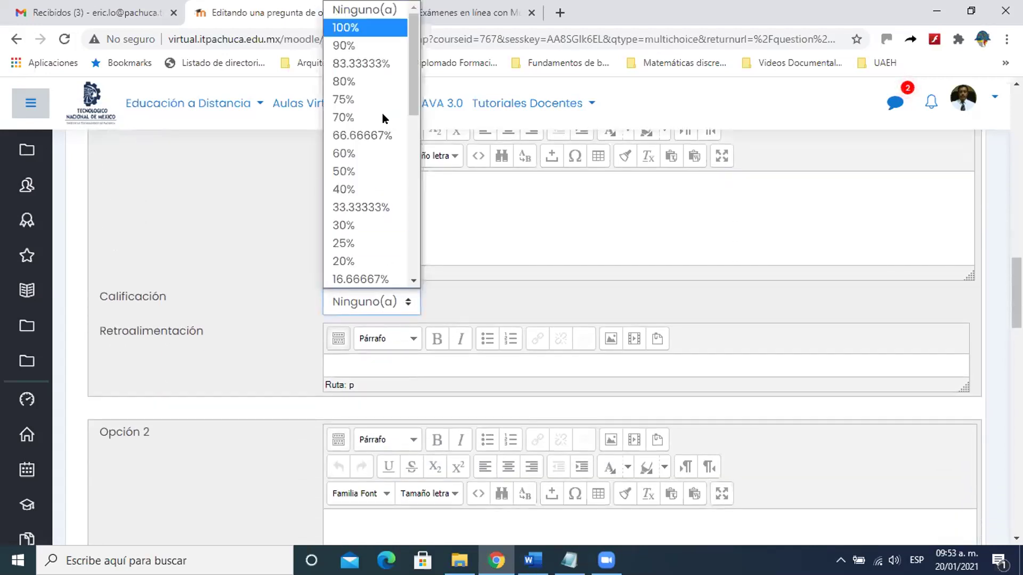
pyautogui.press('Return')
pyautogui.click(362, 367)
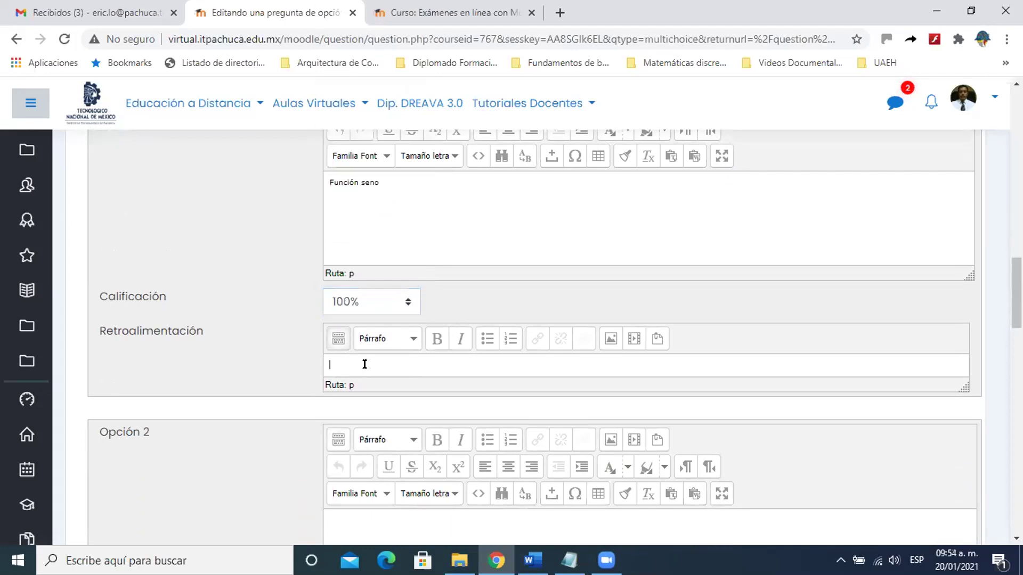
pyautogui.write('My')
pyautogui.press('BackSpace')
pyautogui.write('uyb')
pyautogui.press('BackSpace')
pyautogui.press('BackSpace')
pyautogui.write('bien :)')
# Step: Fill in Opción 2 with the answer "Función Tangente" and the feedback "Incorrecto..."
pyautogui.scroll(-1, 373, 387)
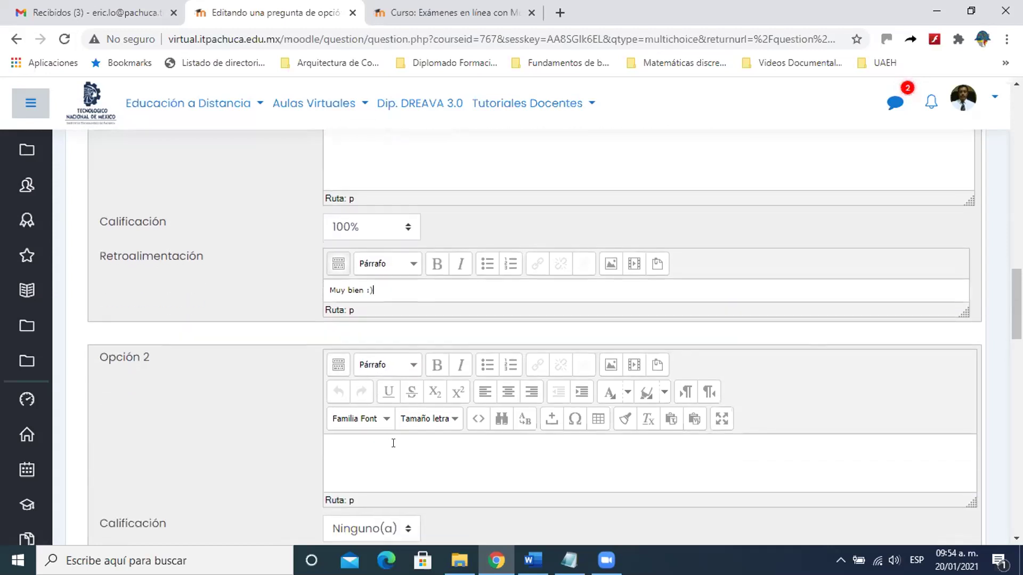
pyautogui.write('Función Tangente')
pyautogui.scroll(-4, 428, 453)
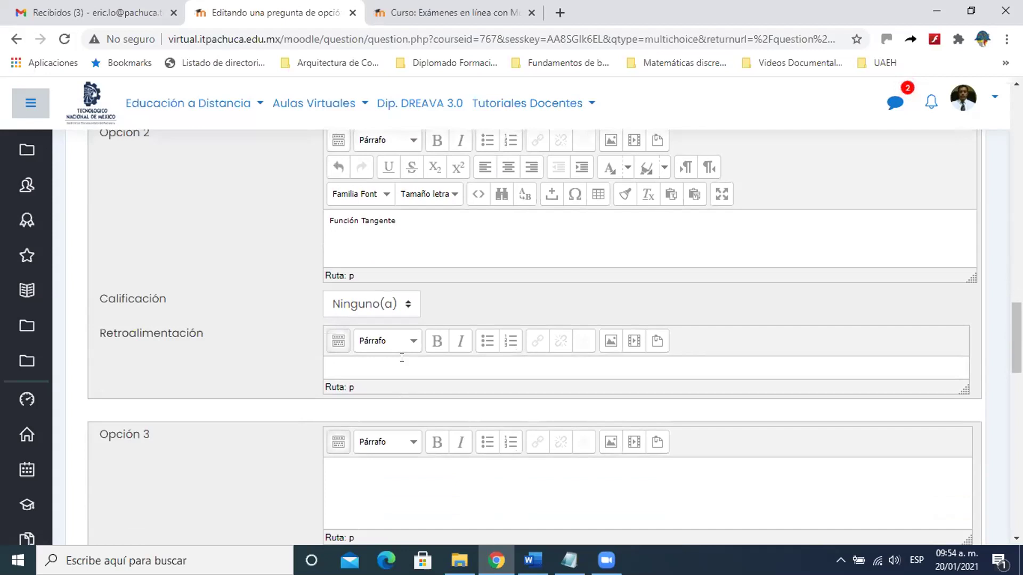
pyautogui.write('Incorrecto...')
# Step: Fill in Opción 3 with the answer "Función coseno" and the feedback "Incorrecto..."
pyautogui.scroll(-3, 401, 352)
pyautogui.write('Función coseno')
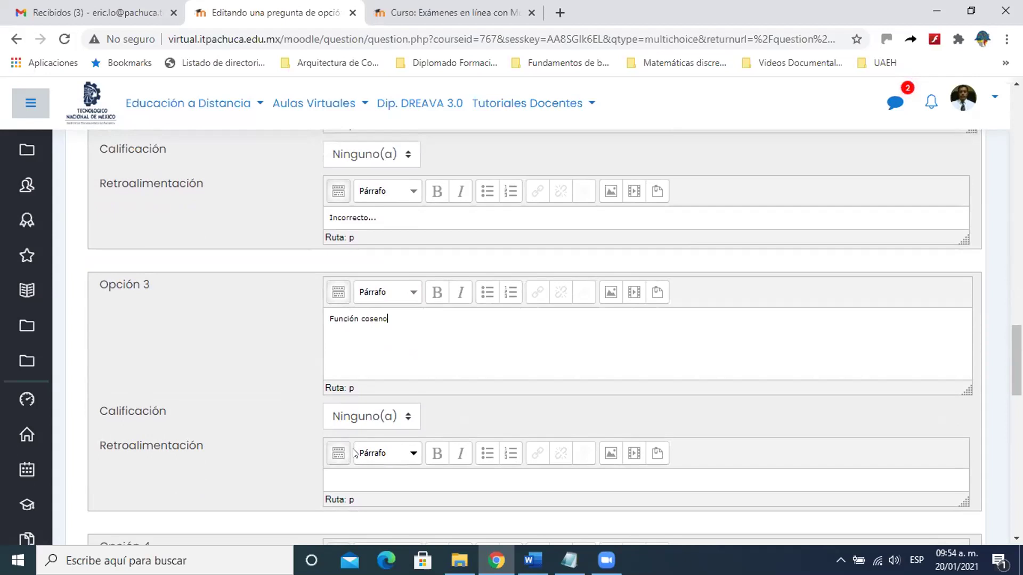
pyautogui.scroll(-1, 365, 416)
pyautogui.click(366, 401)
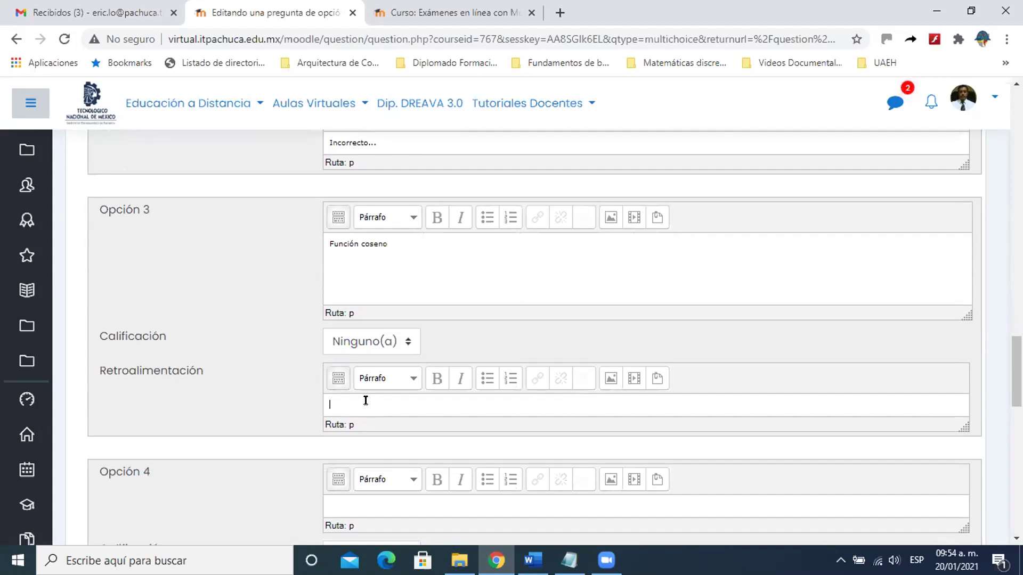
pyautogui.write('Incorrecto...')
pyautogui.scroll(-3, 341, 381)
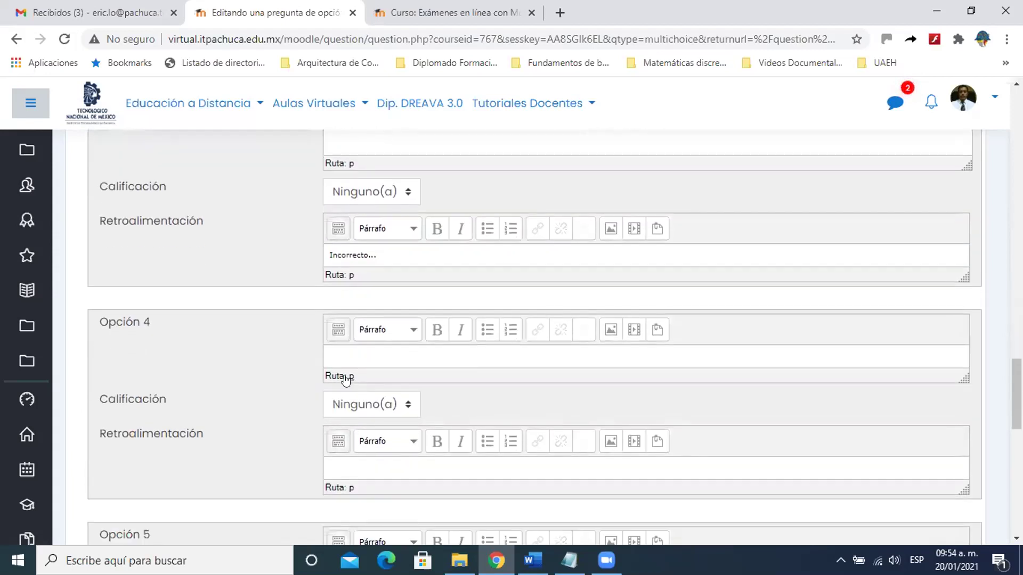
pyautogui.scroll(-6, 345, 379)
pyautogui.scroll(-3, 345, 376)
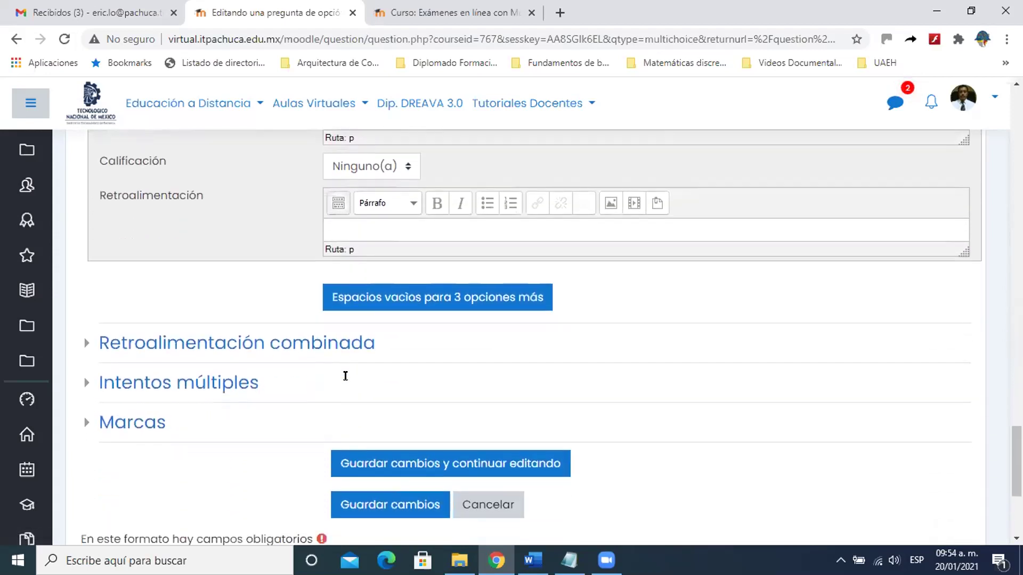
# Step: Save the question while keeping it open for editing, open its preview to check the statement and answer options, and close the preview
pyautogui.scroll(-1, 345, 376)
pyautogui.click(379, 392)
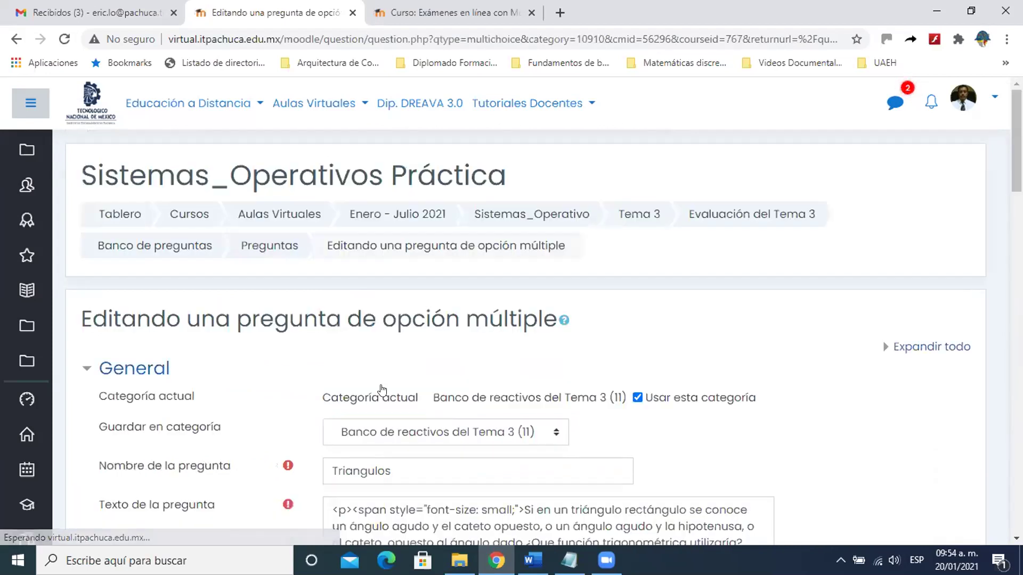
pyautogui.scroll(-8, 382, 391)
pyautogui.scroll(-6, 381, 390)
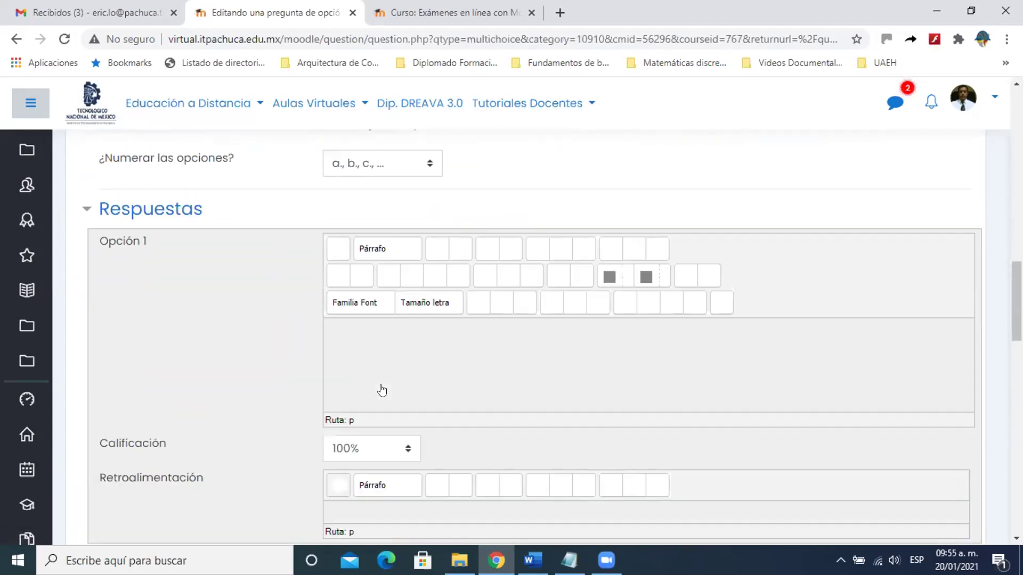
pyautogui.scroll(-4, 382, 391)
pyautogui.scroll(-3, 405, 371)
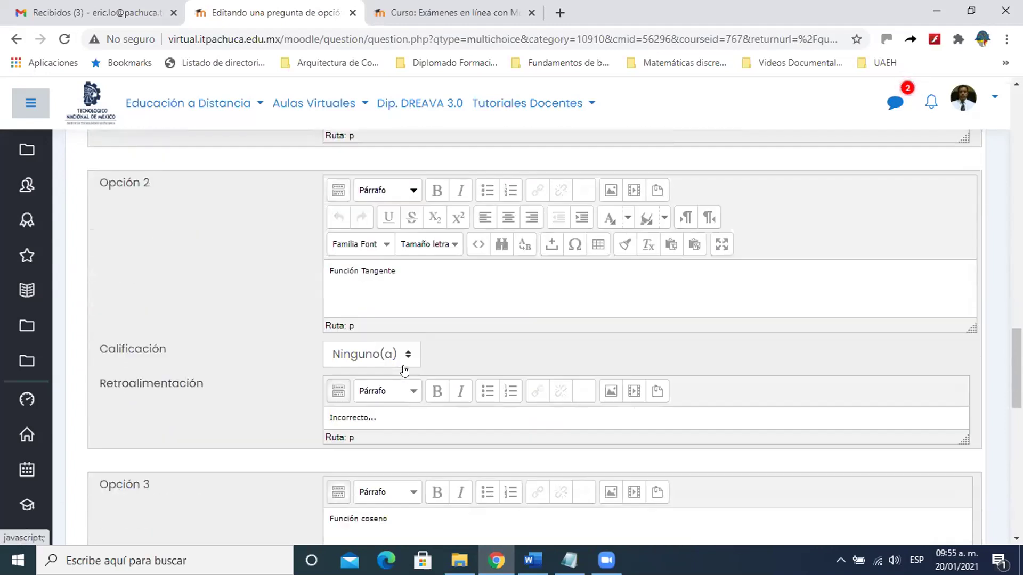
pyautogui.scroll(-12, 403, 370)
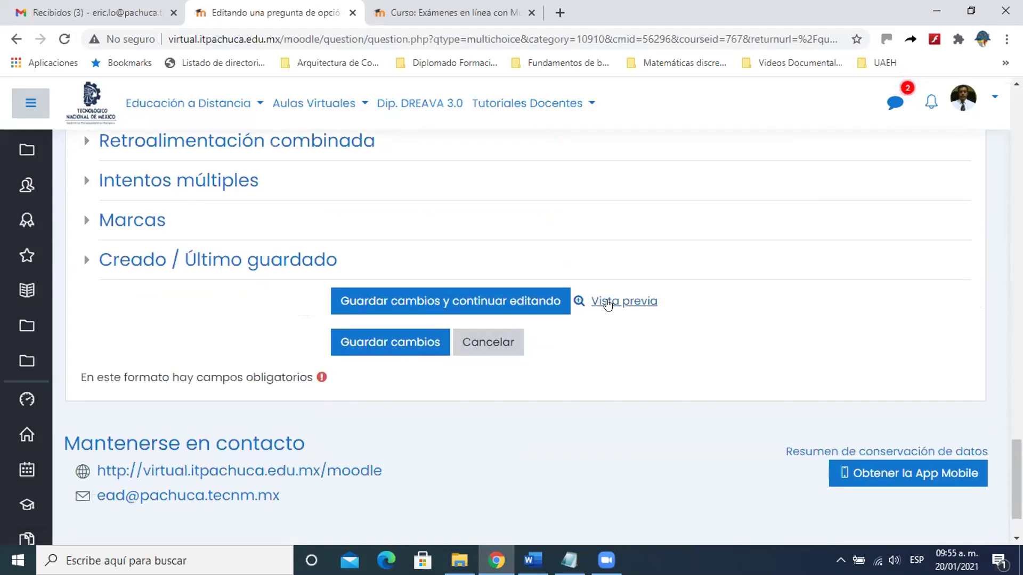
pyautogui.click(607, 302)
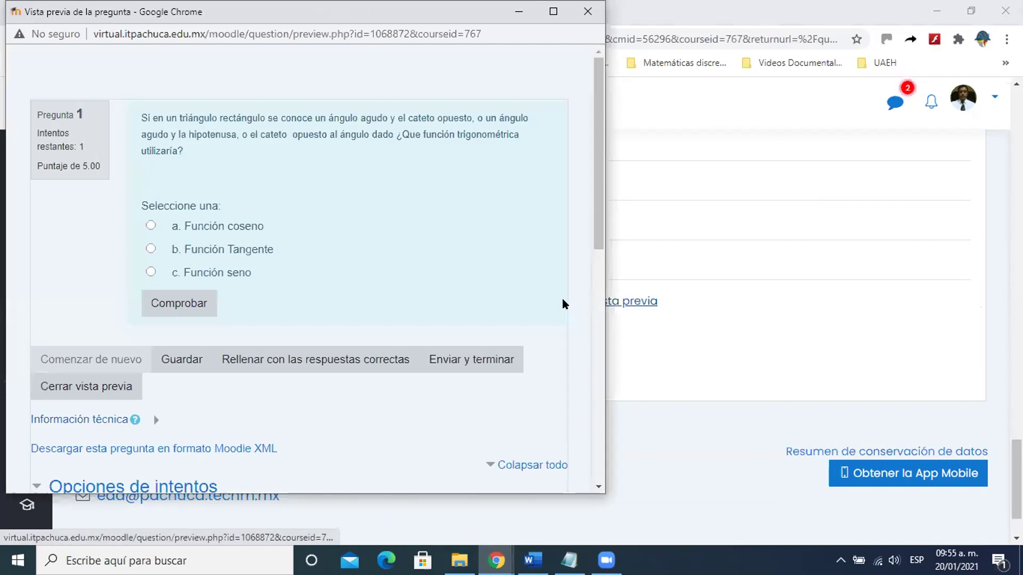
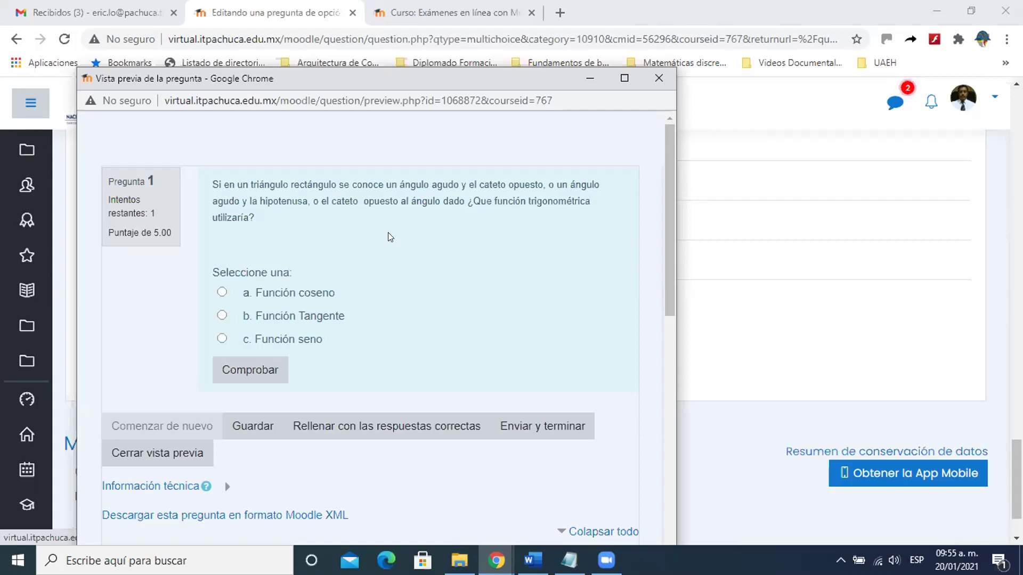
pyautogui.click(660, 79)
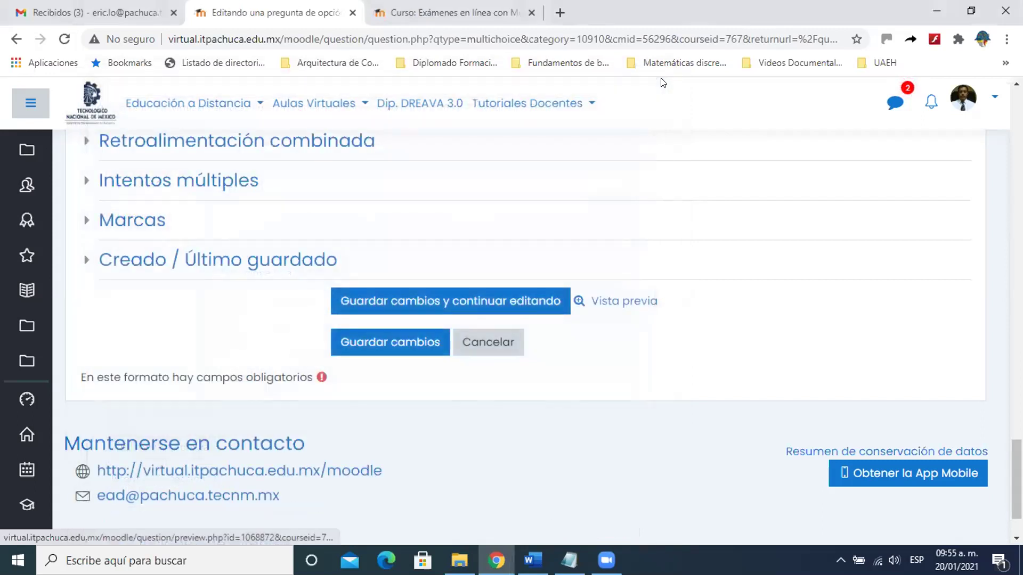
# Step: Save the "Triangulos" question and return to the question bank to check it in the list for Tema 3
pyautogui.click(401, 347)
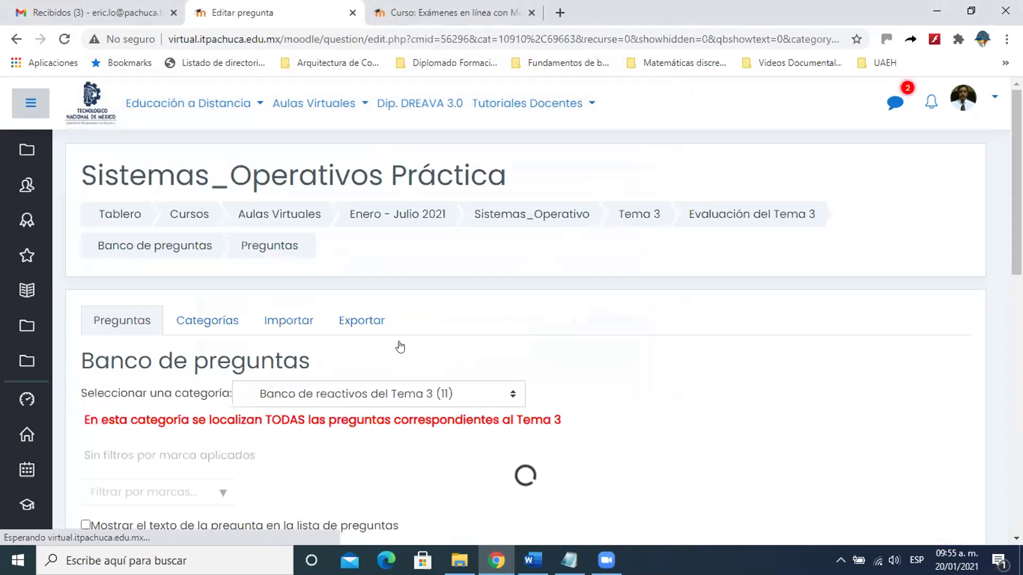
pyautogui.scroll(-9, 400, 347)
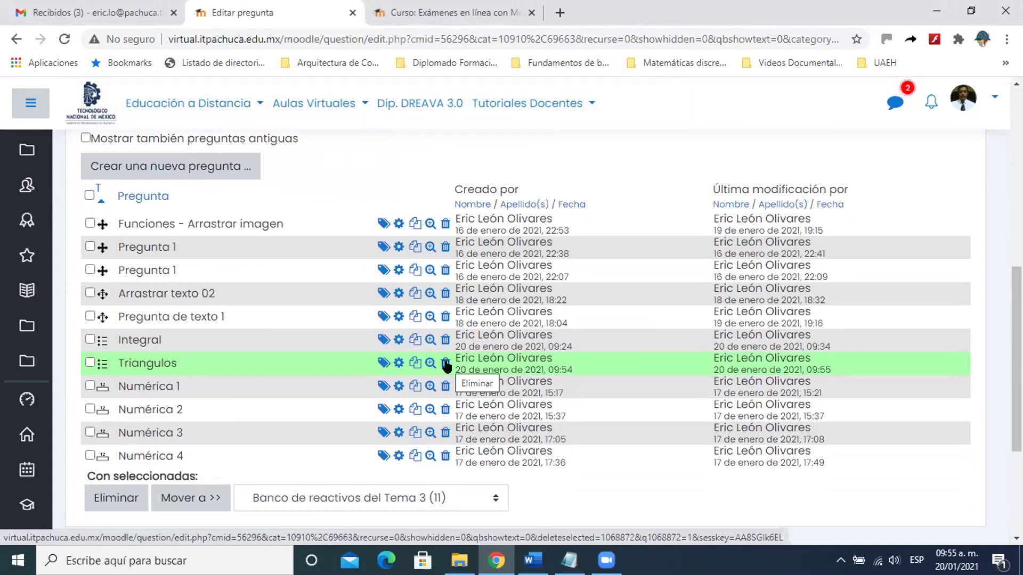
pyautogui.scroll(3, 444, 367)
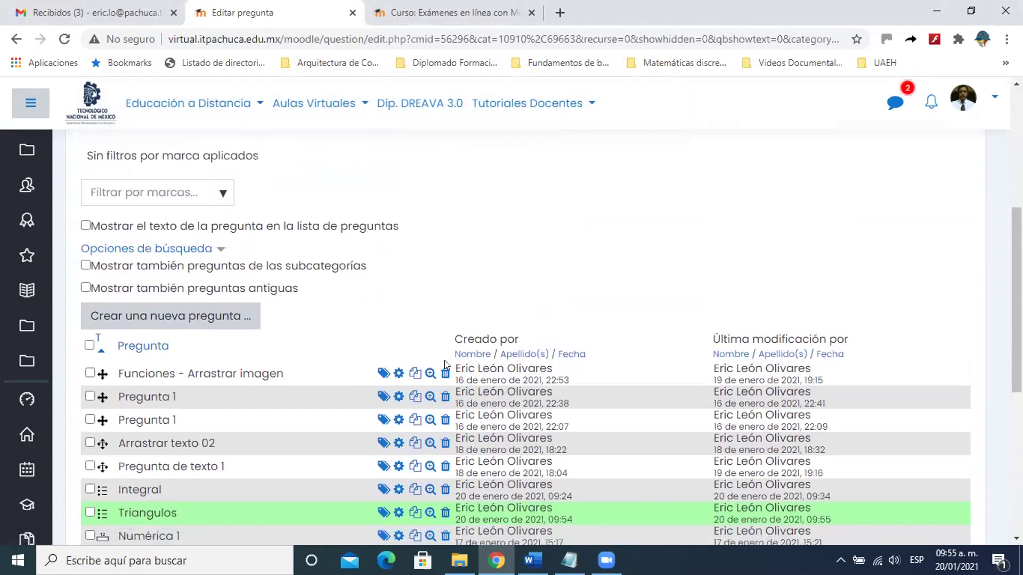
pyautogui.scroll(1, 444, 363)
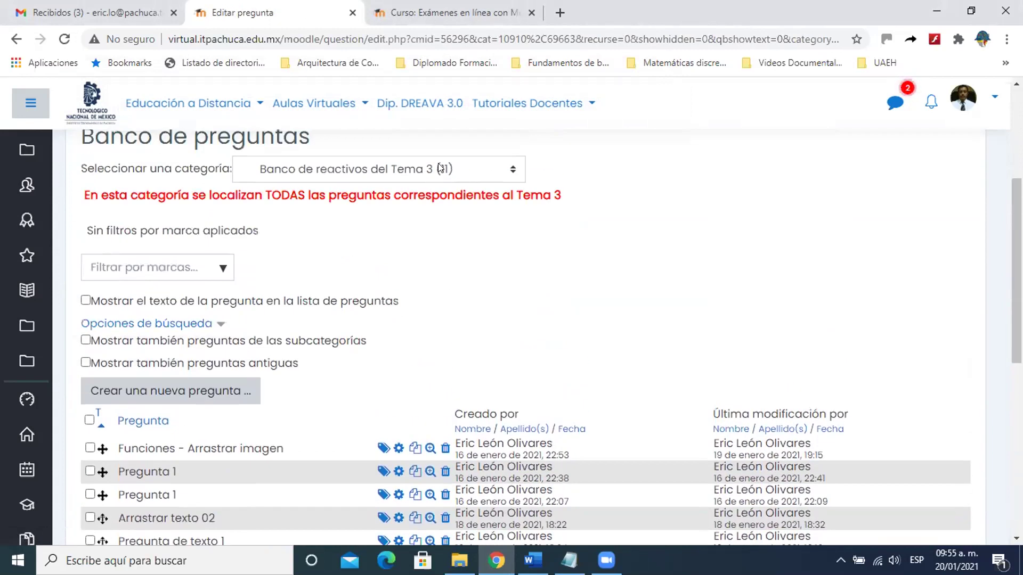
pyautogui.scroll(-2, 455, 305)
pyautogui.scroll(-1, 455, 305)
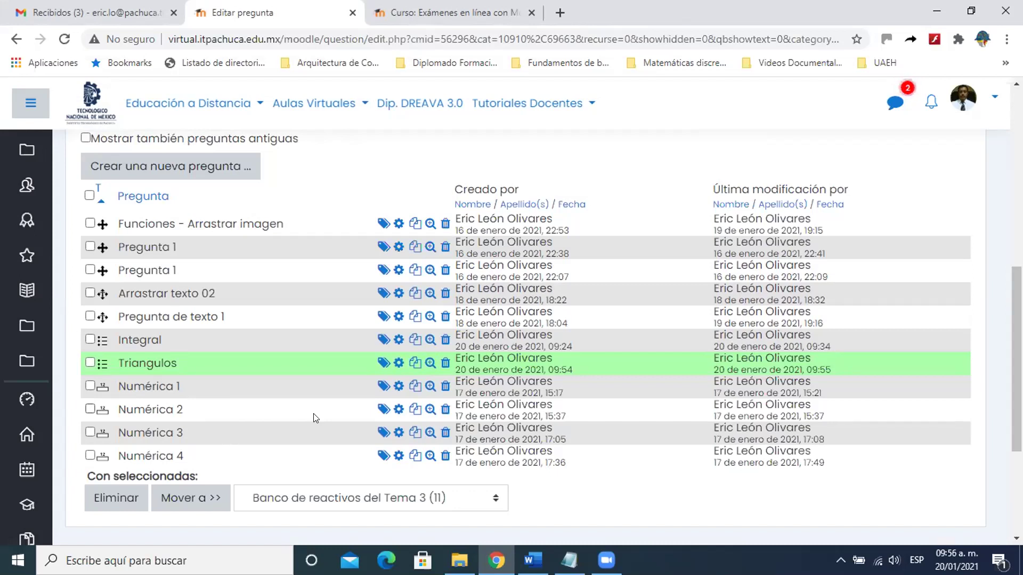
# Step: Look through the resources of the Lunes and Miércoles sections on the online exams course page, and return to the question bank
pyautogui.hotkey('ctrl', 'Tab')
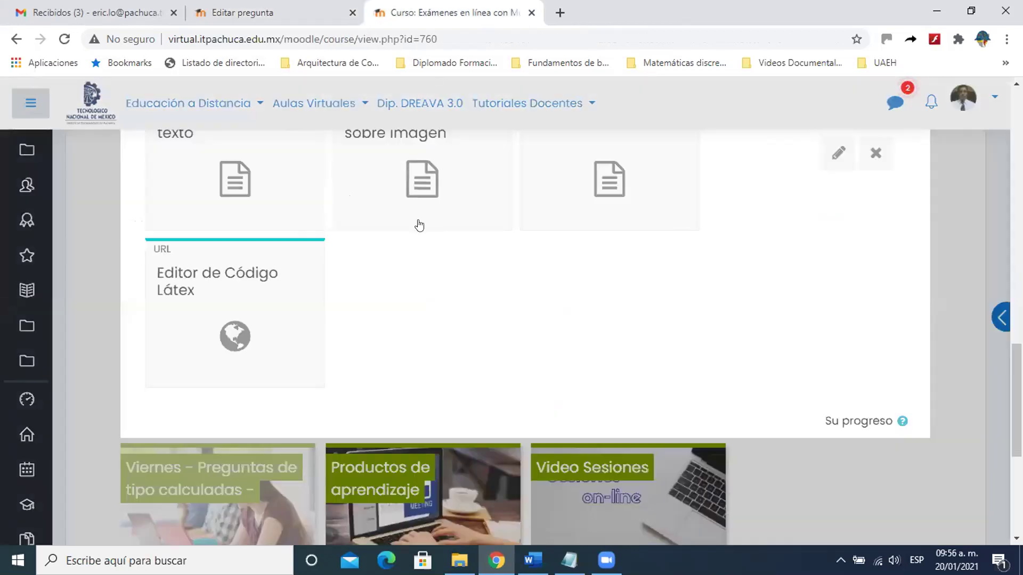
pyautogui.scroll(-5, 423, 219)
pyautogui.scroll(4, 503, 205)
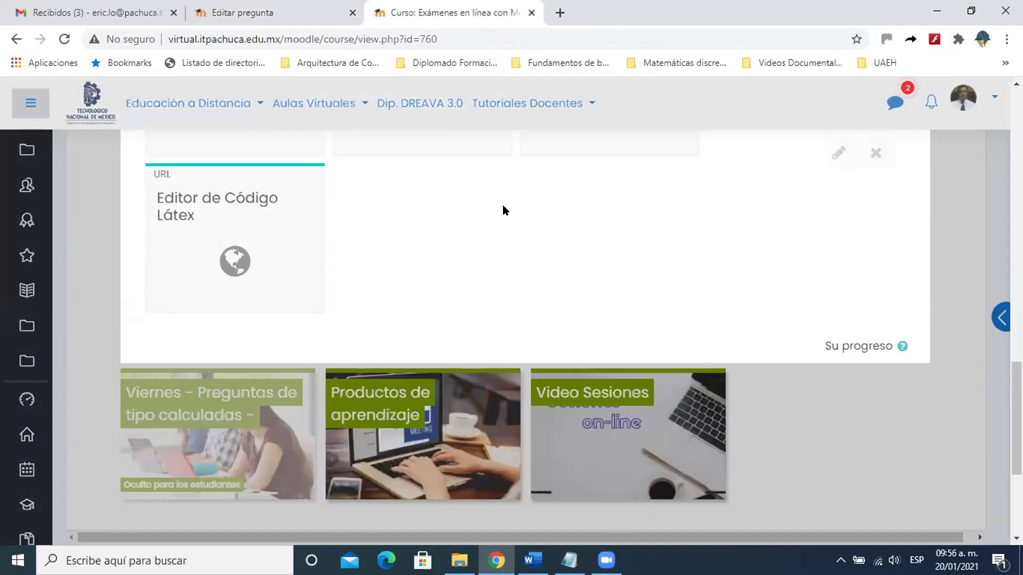
pyautogui.scroll(5, 503, 210)
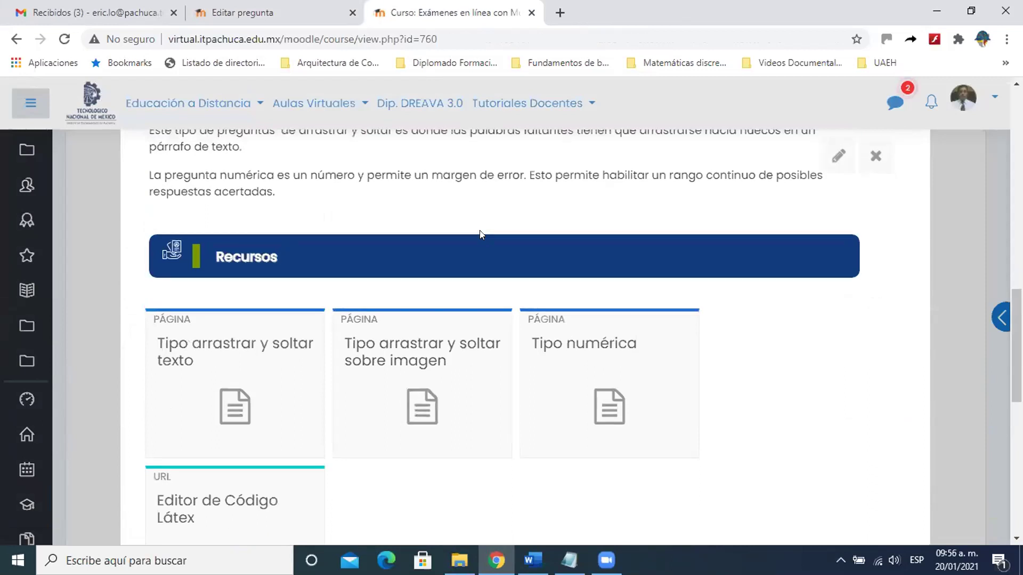
pyautogui.scroll(5, 481, 235)
pyautogui.click(216, 168)
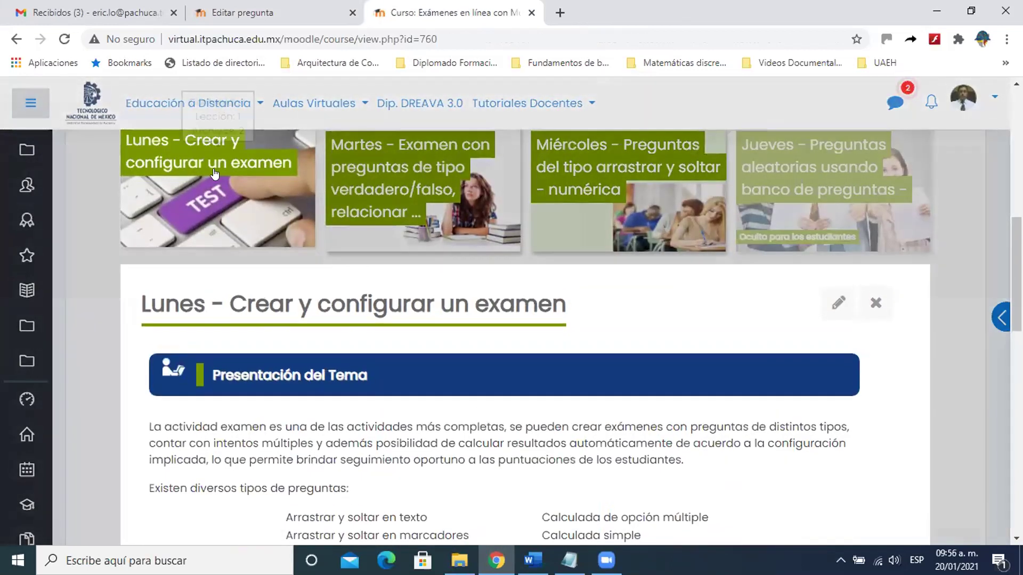
pyautogui.scroll(-2, 216, 176)
pyautogui.scroll(-8, 317, 336)
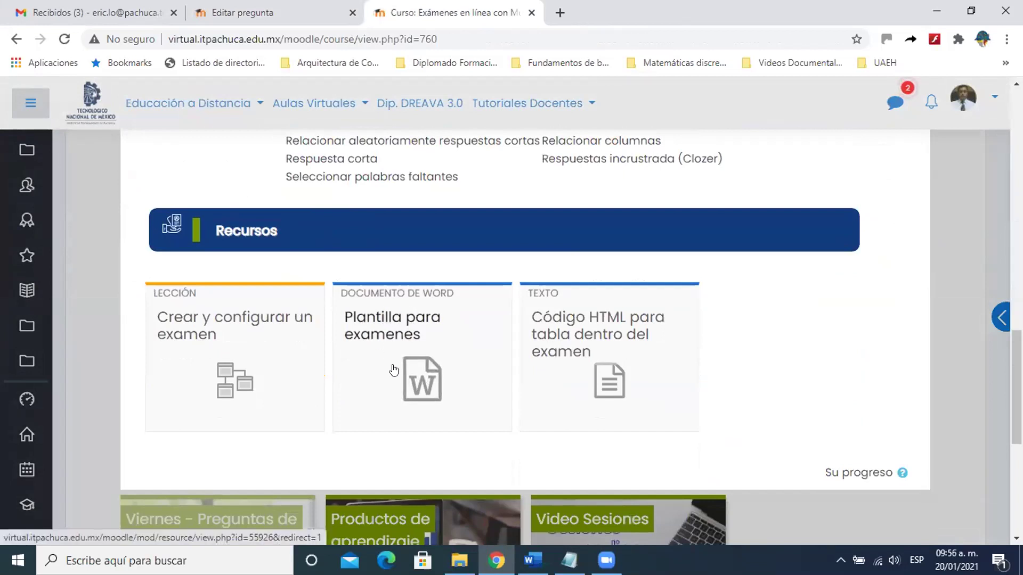
pyautogui.scroll(10, 429, 334)
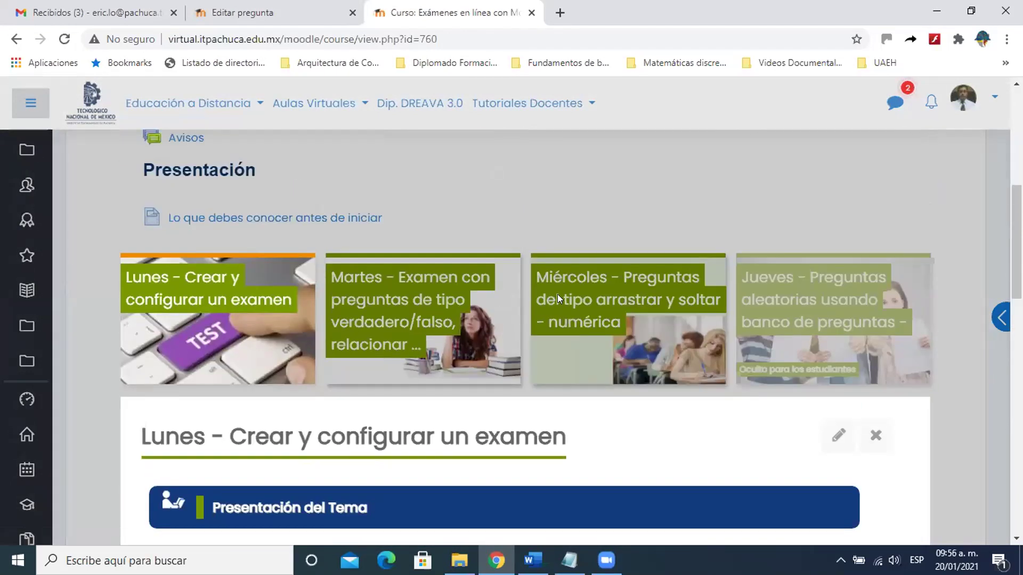
pyautogui.click(557, 294)
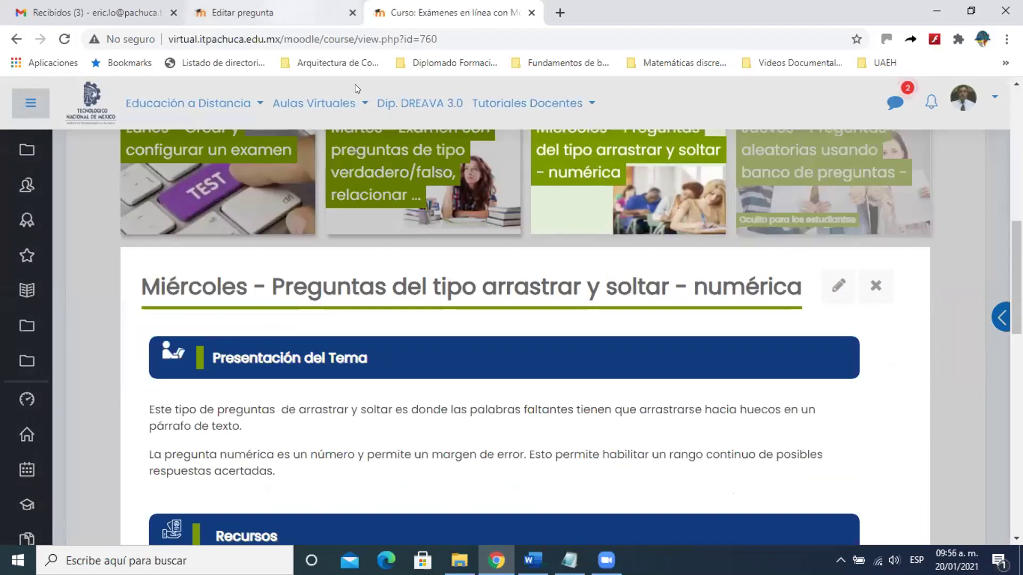
pyautogui.hotkey('ctrl', 'shift', 'Tab')
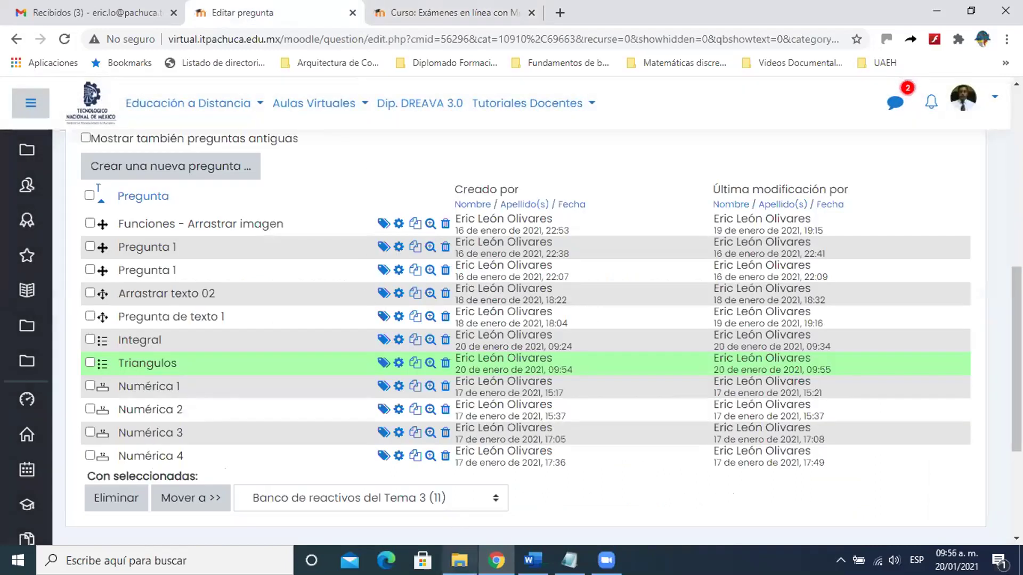
# Step: Switch to File Explorer, open the template Moodle_template_UVa_v5 from the "Banco de preguntas" folder in Word, and enable its macros
pyautogui.hotkey('alt', 'Tab')
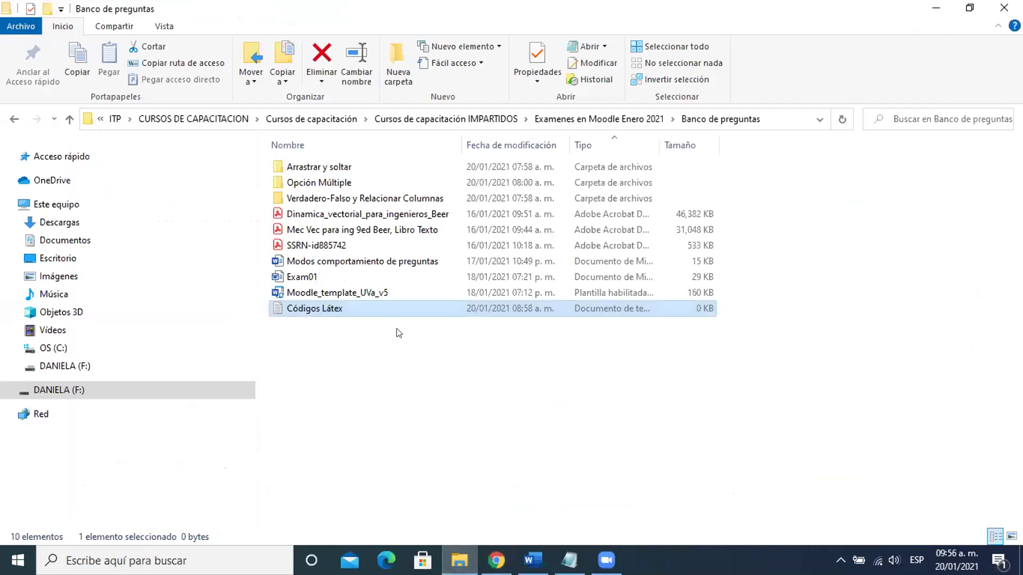
pyautogui.click(365, 294)
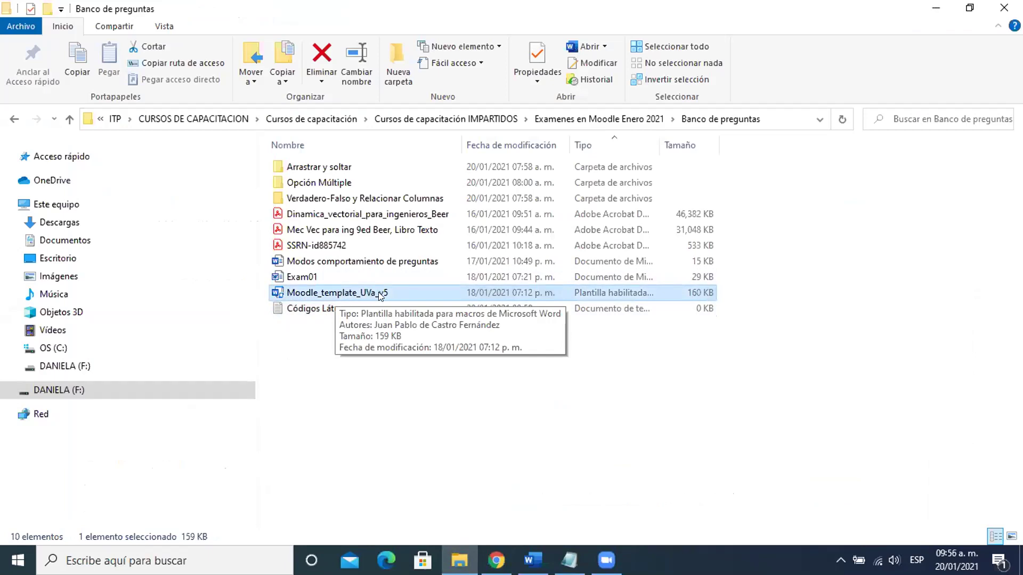
pyautogui.doubleClick(344, 295)
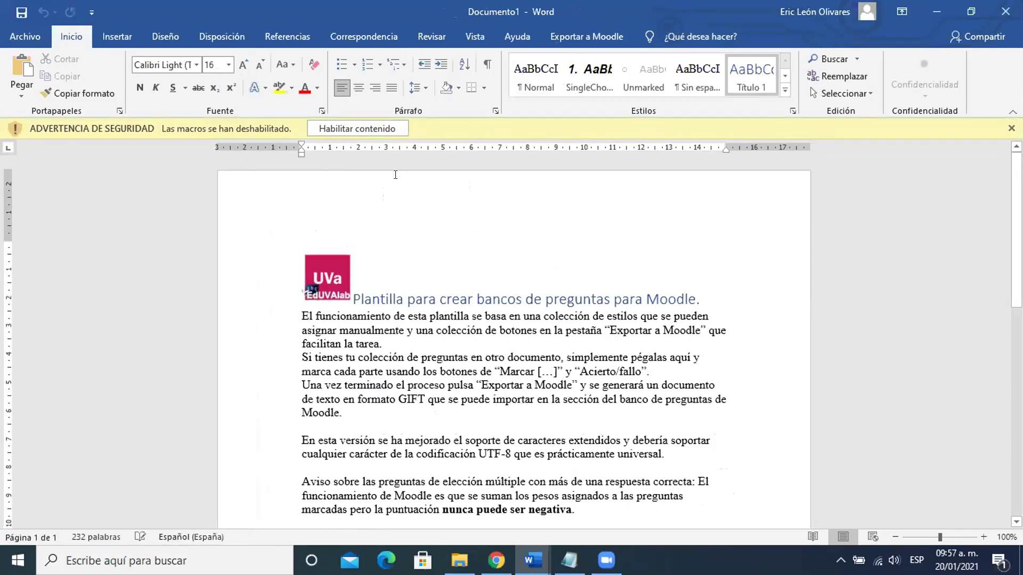
pyautogui.click(375, 129)
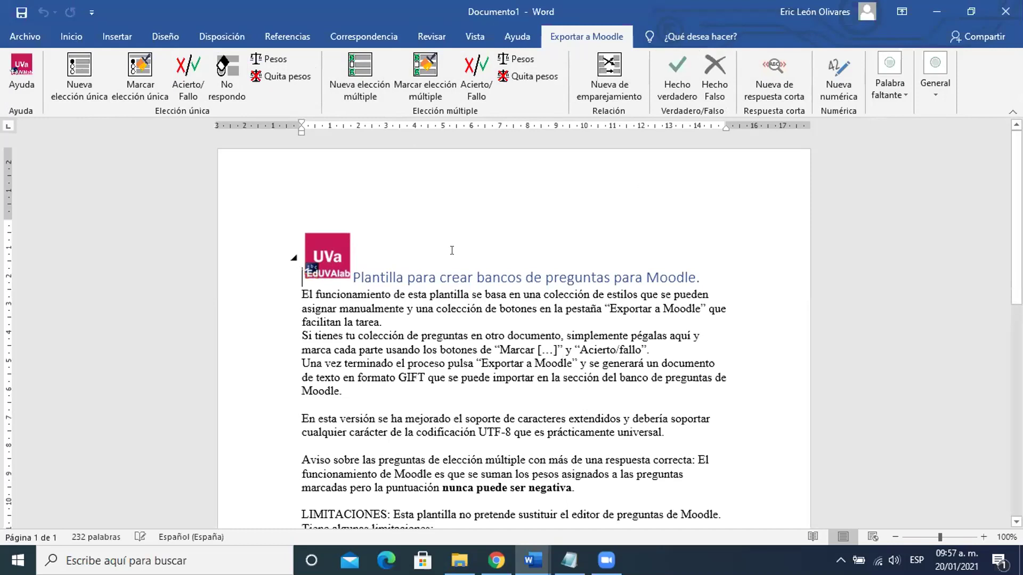
# Step: Delete all the instruction text from the template document
pyautogui.hotkey('ctrl', 'a')
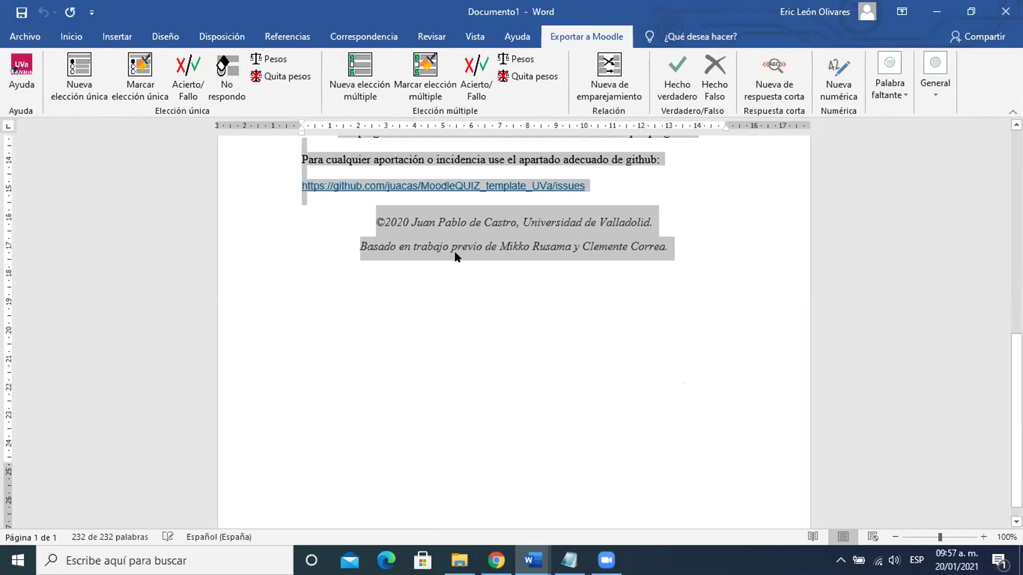
pyautogui.press('Delete')
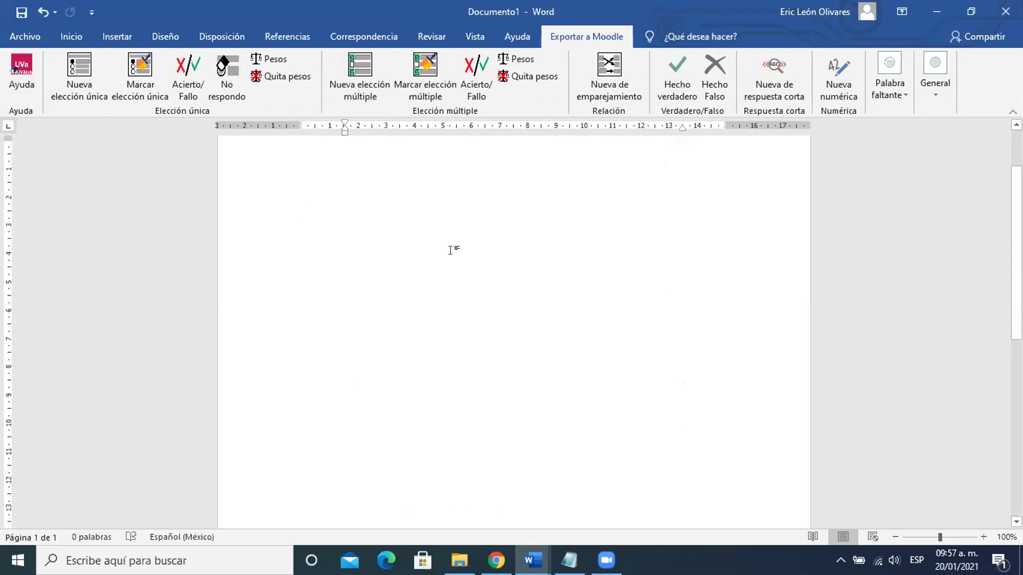
pyautogui.scroll(1, 497, 297)
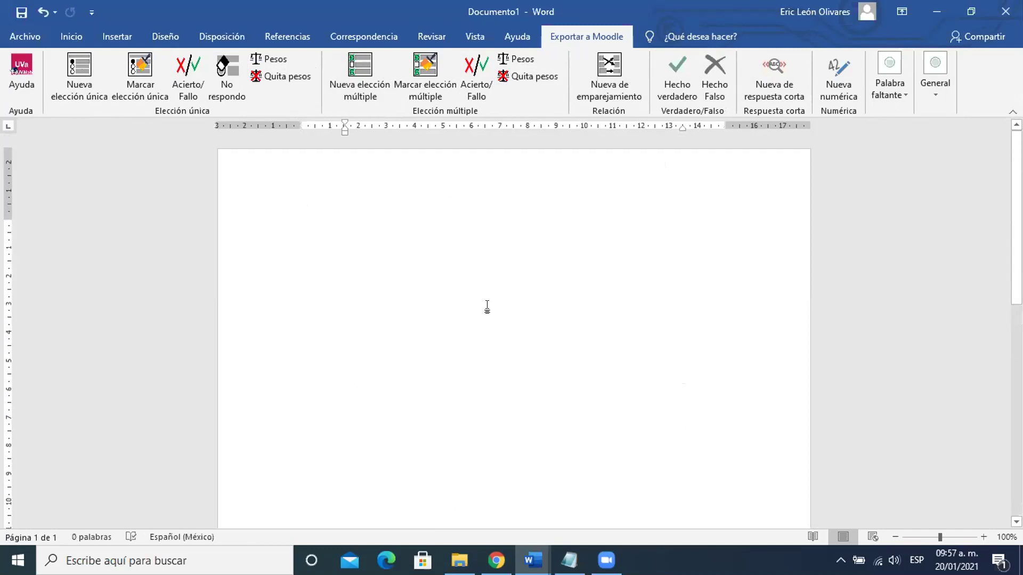
pyautogui.hotkey('ctrl', 'q')
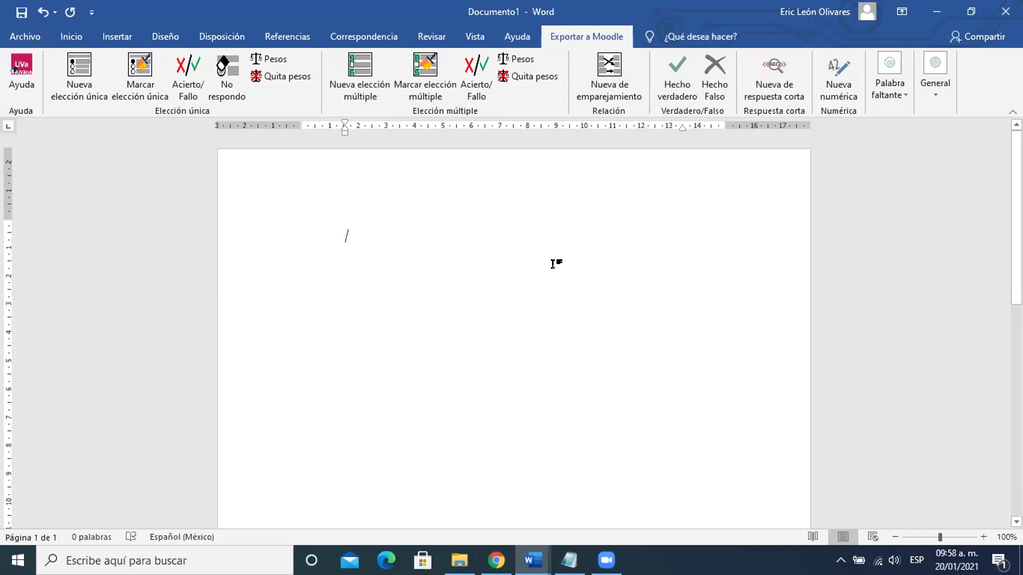
# Step: Insert a true-statement question and replace its placeholder text with "¿Pachuca es la capital del Estado de Hidalgo?"
pyautogui.click(673, 66)
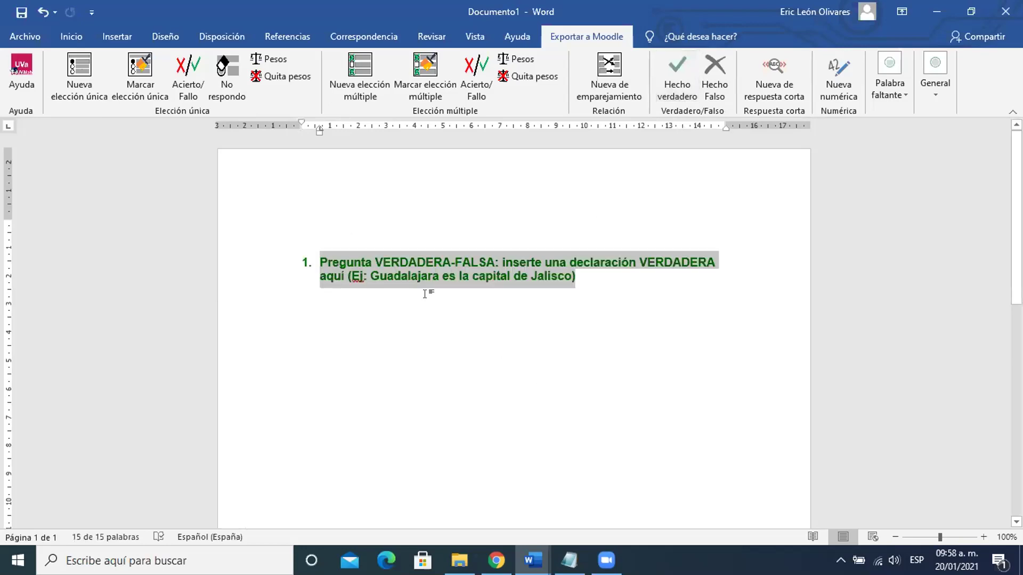
pyautogui.click(320, 261)
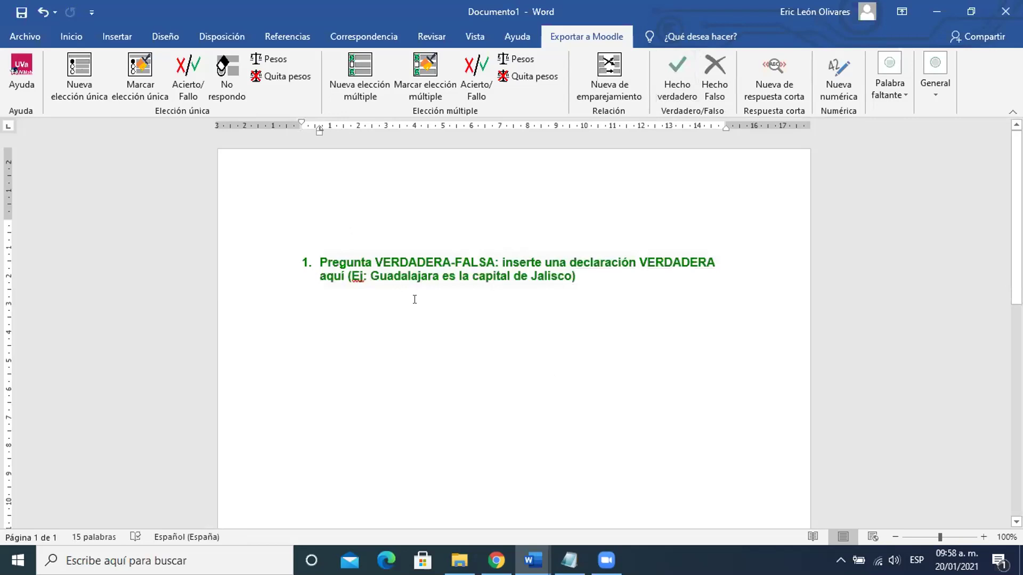
pyautogui.hotkey('ctrl', 'a')
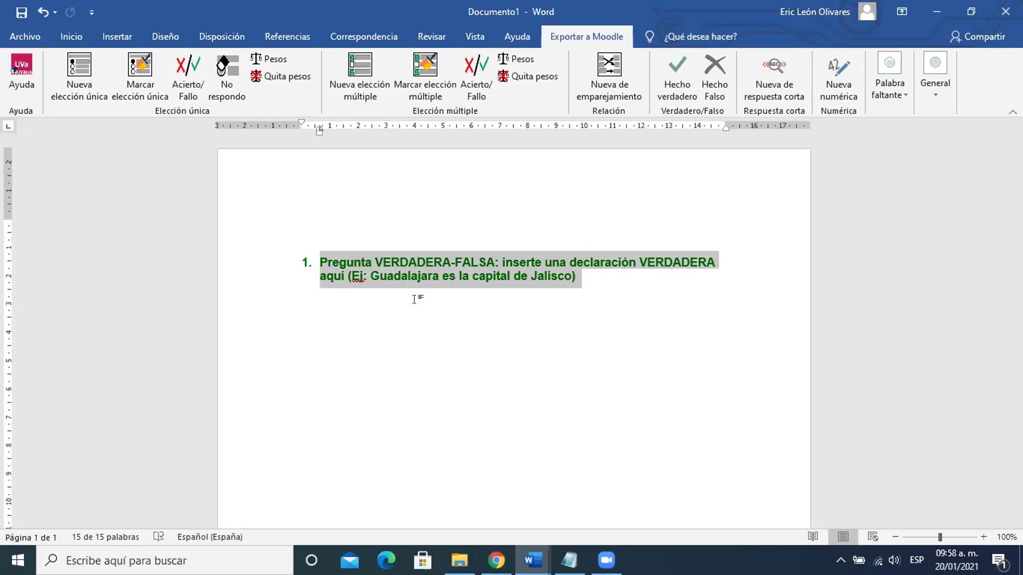
pyautogui.write('¿C')
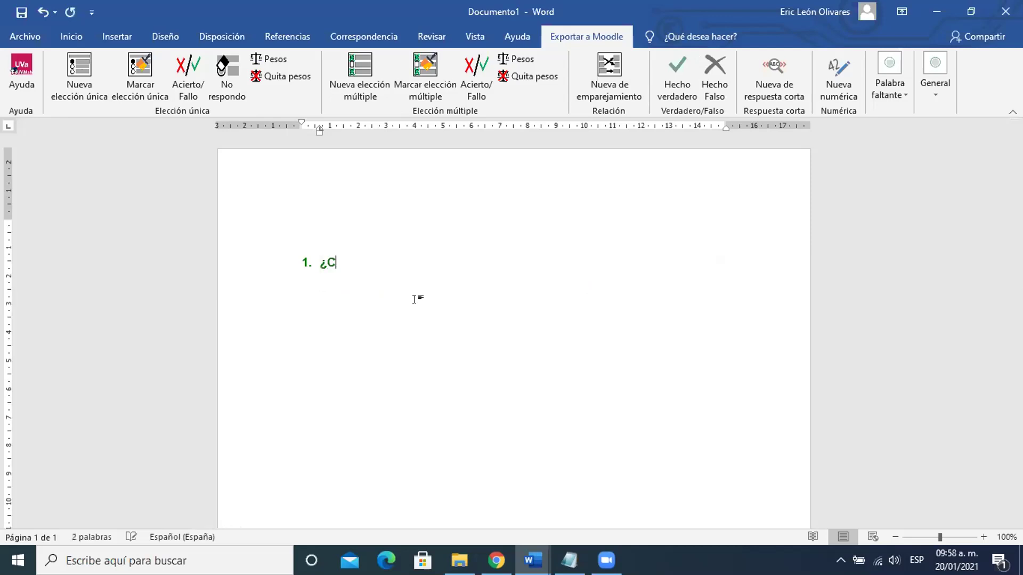
pyautogui.press('BackSpace')
pyautogui.write('Pachuca es la capita')
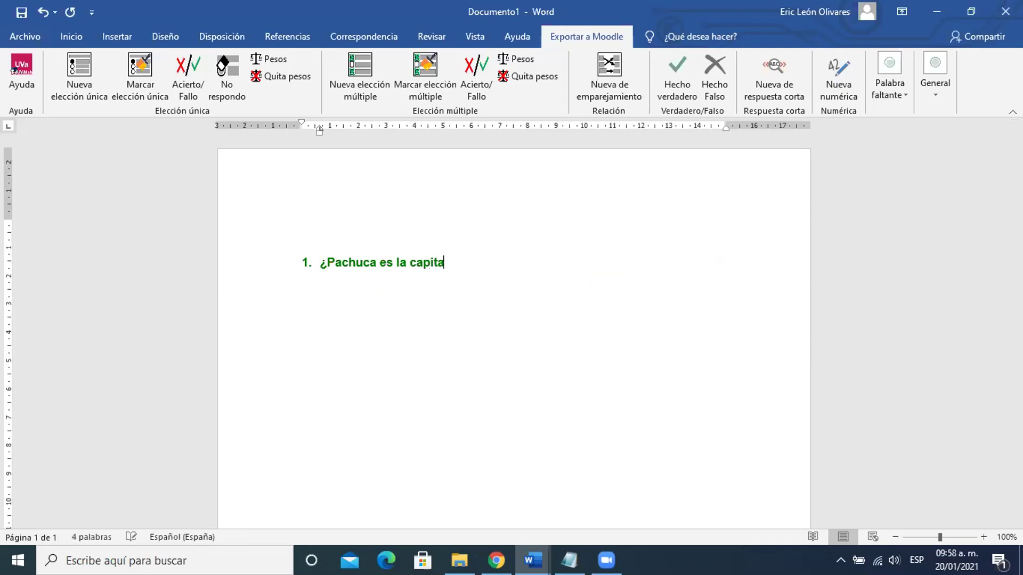
pyautogui.write('l del Estado de Hidalgo?')
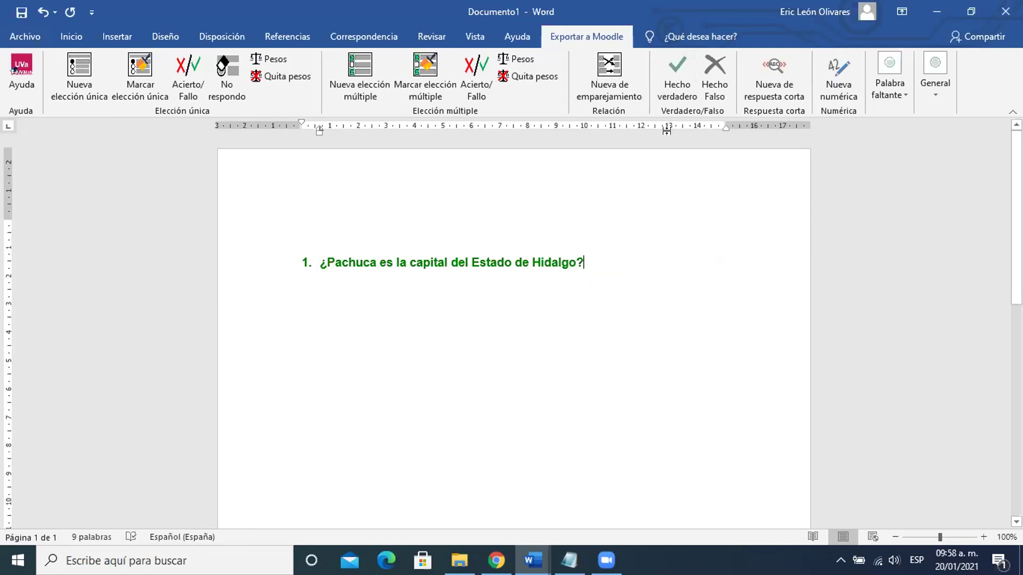
# Step: Insert a false-statement question and replace its placeholder text with "¿En Pachuca cae nieve en el mes de Mayo?"
pyautogui.click(711, 70)
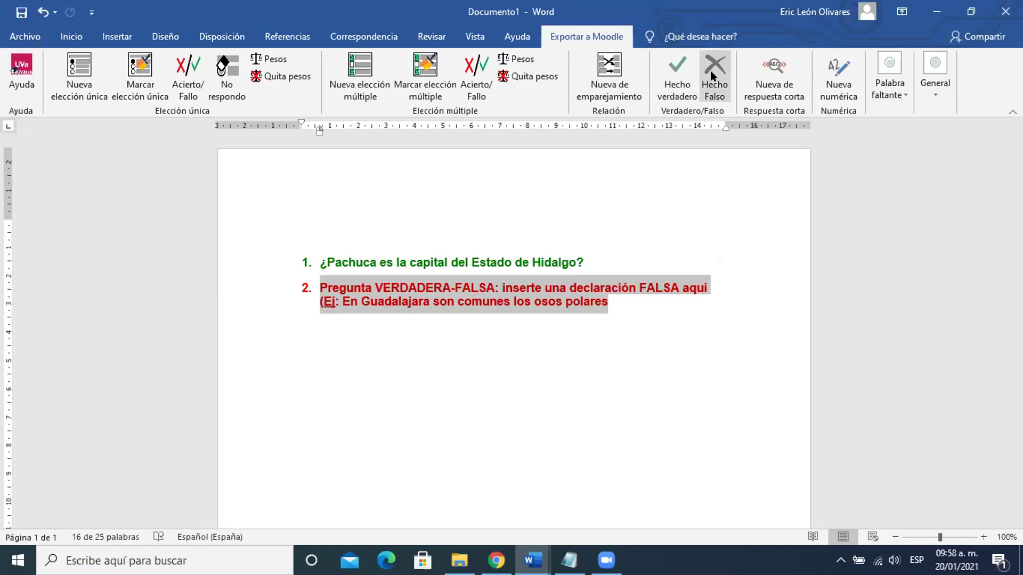
pyautogui.moveTo(319, 288); pyautogui.dragTo(600, 295)
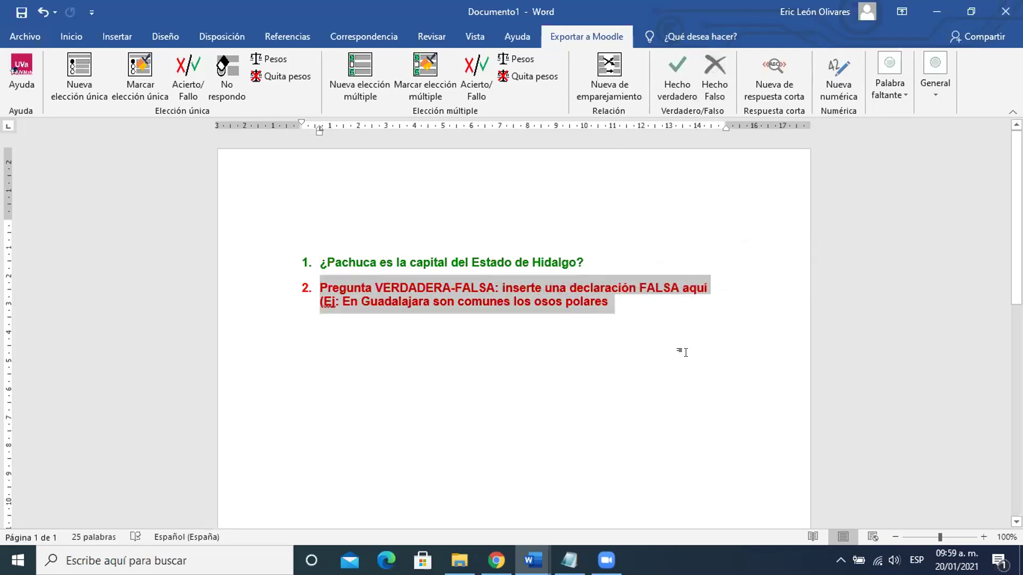
pyautogui.write('En Pa')
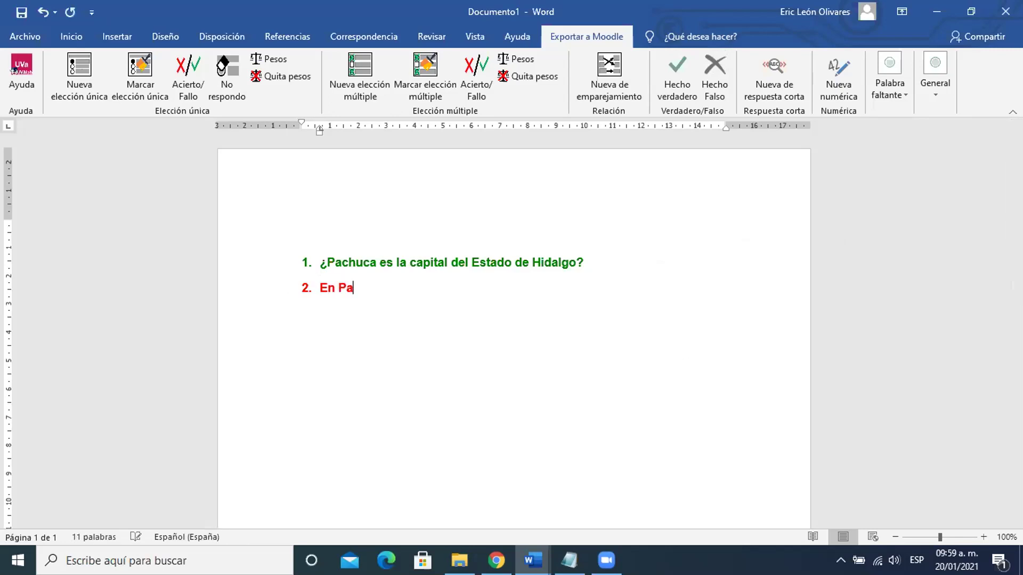
pyautogui.write('chuca cae nieve en el m')
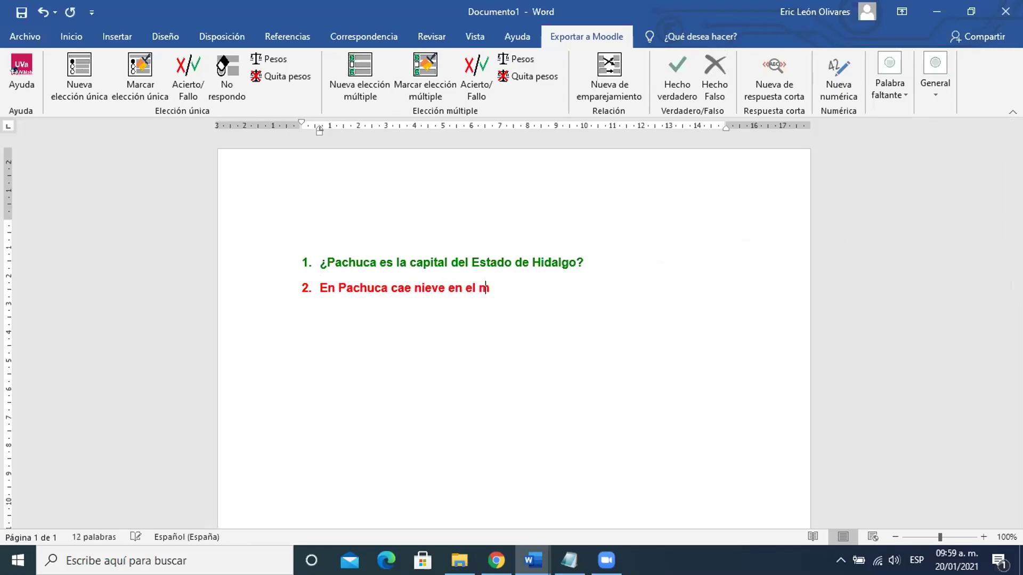
pyautogui.write('es de Mayo')
pyautogui.press('BackSpace')
pyautogui.write('?')
pyautogui.press('Left')
pyautogui.press('Left')
pyautogui.press('Left')
pyautogui.press('Left')
pyautogui.press('Left')
pyautogui.press('Left')
pyautogui.press('Left')
pyautogui.press('Left')
pyautogui.press('Left')
pyautogui.press('Left')
pyautogui.press('Left')
pyautogui.press('Left')
pyautogui.press('Left')
pyautogui.press('Left')
pyautogui.press('Left')
pyautogui.press('Left')
pyautogui.press('Left')
pyautogui.press('Left')
pyautogui.press('Left')
pyautogui.press('Left')
pyautogui.press('Left')
pyautogui.press('Left')
pyautogui.press('Left')
pyautogui.press('Left')
pyautogui.press('Left')
pyautogui.press('Left')
pyautogui.press('Left')
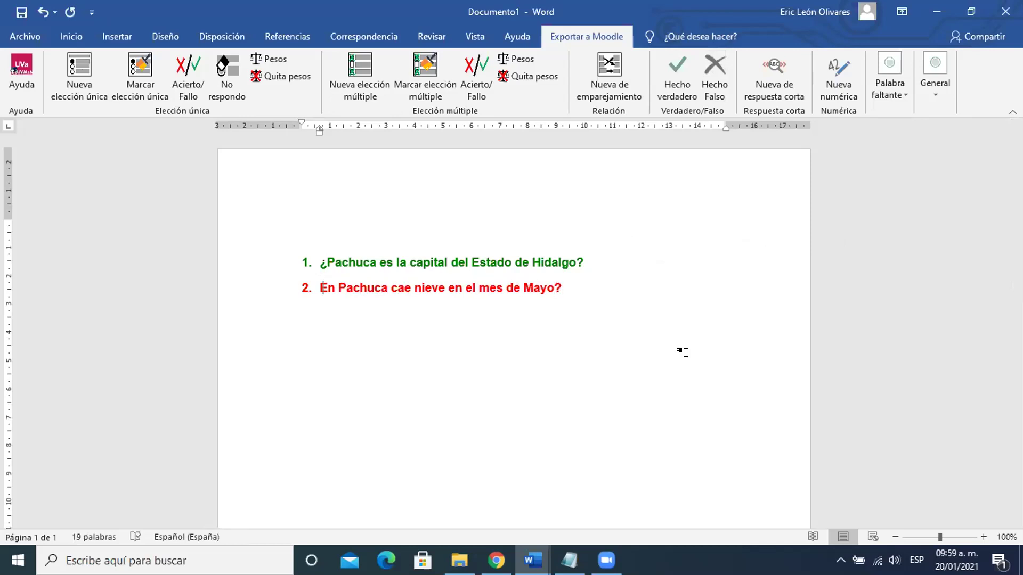
pyautogui.write('¿')
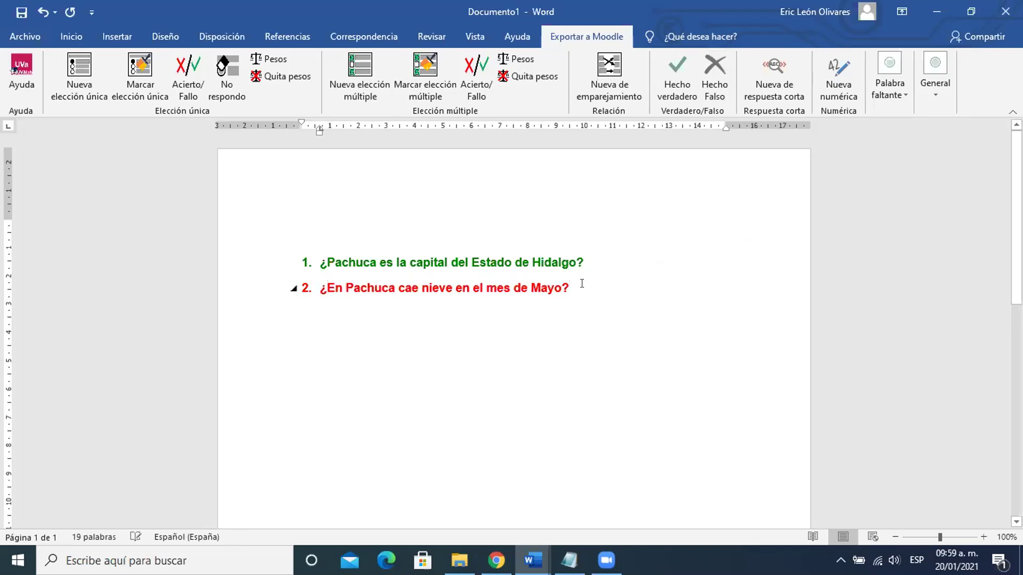
pyautogui.click(407, 262)
pyautogui.click(427, 70)
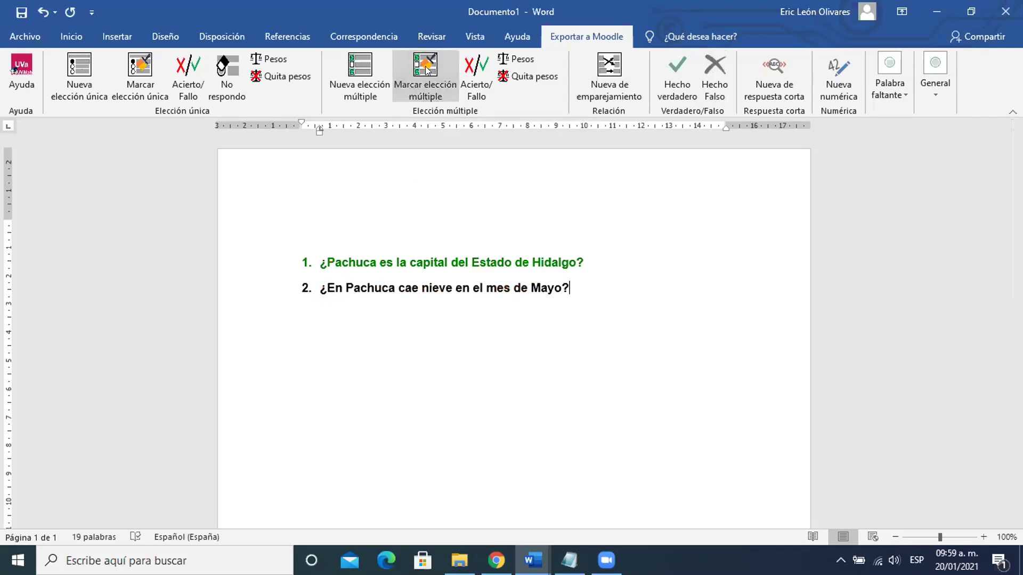
pyautogui.click(361, 69)
pyautogui.click(714, 73)
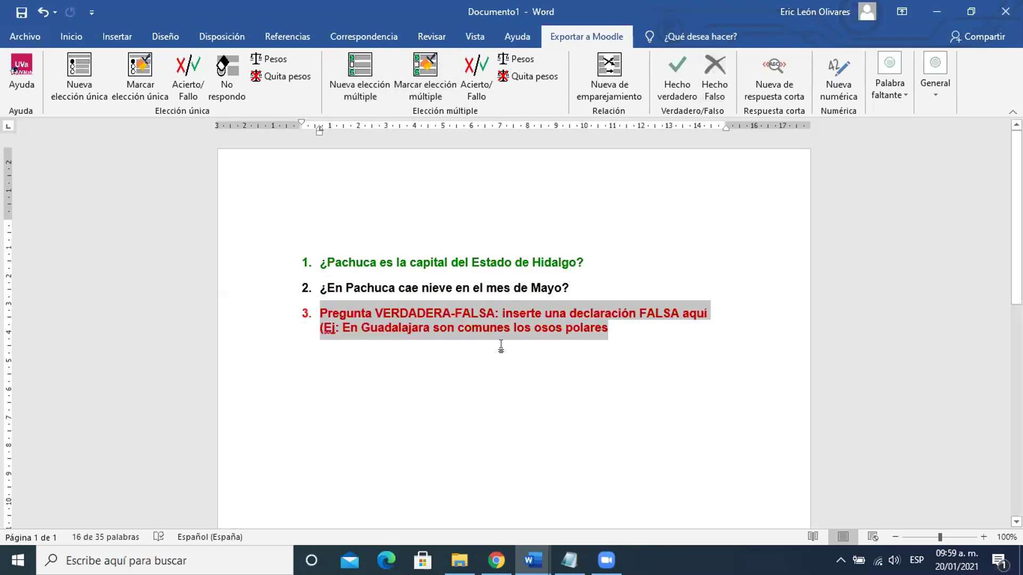
pyautogui.click(570, 286)
pyautogui.hotkey('ctrl', 'z')
pyautogui.hotkey('ctrl', 'z')
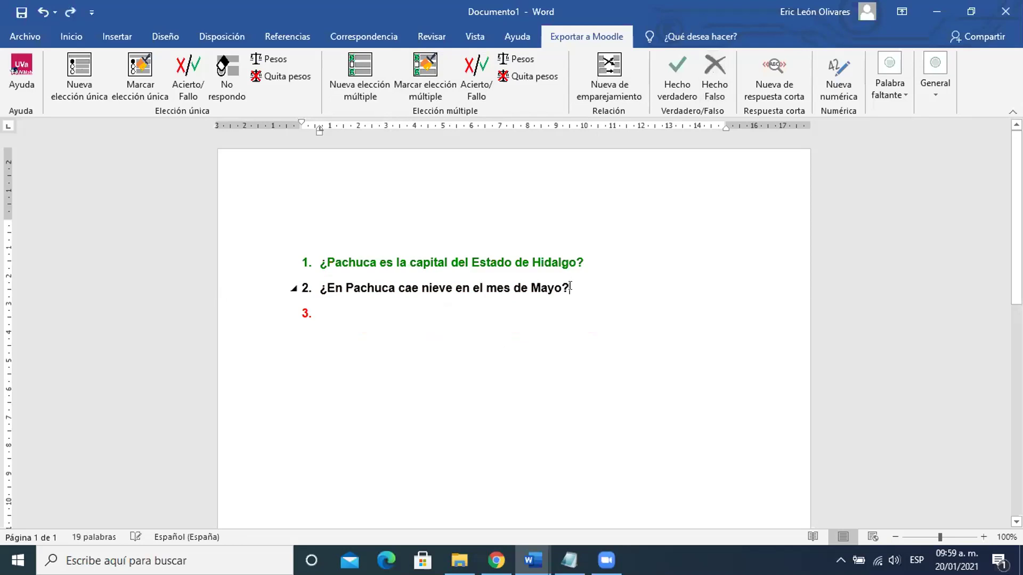
pyautogui.hotkey('ctrl', 'z')
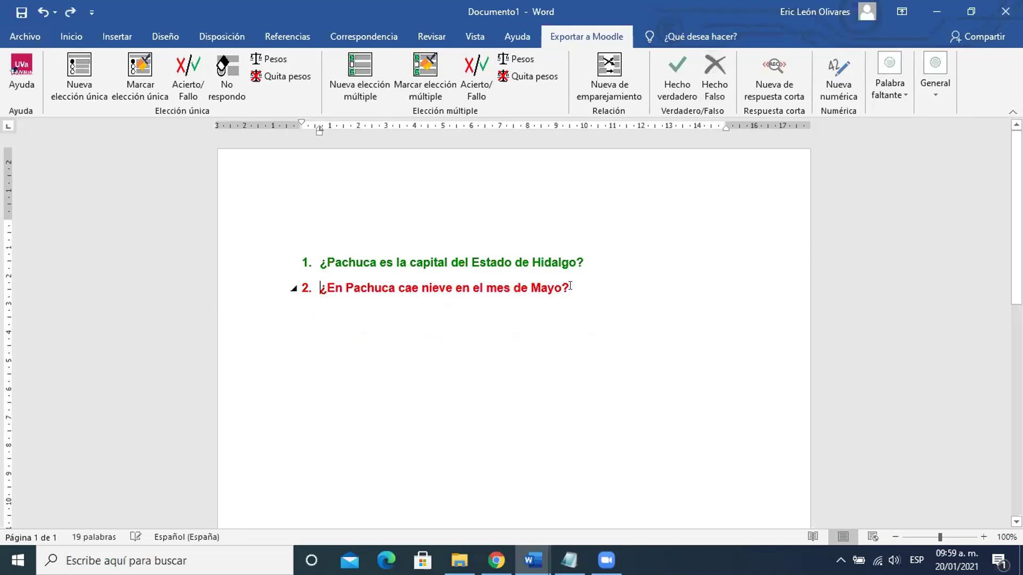
pyautogui.hotkey('ctrl', 'z')
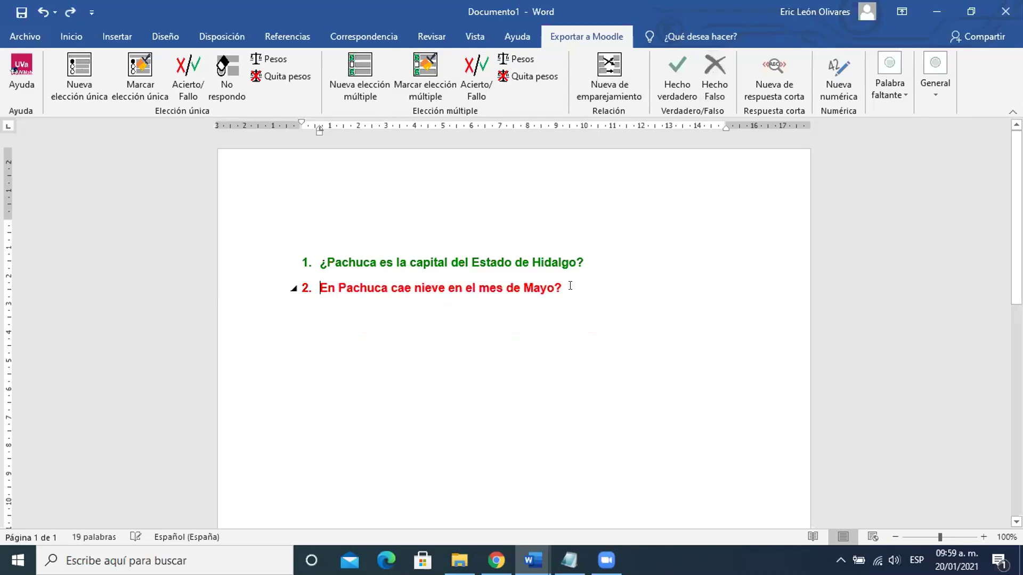
pyautogui.write('¿')
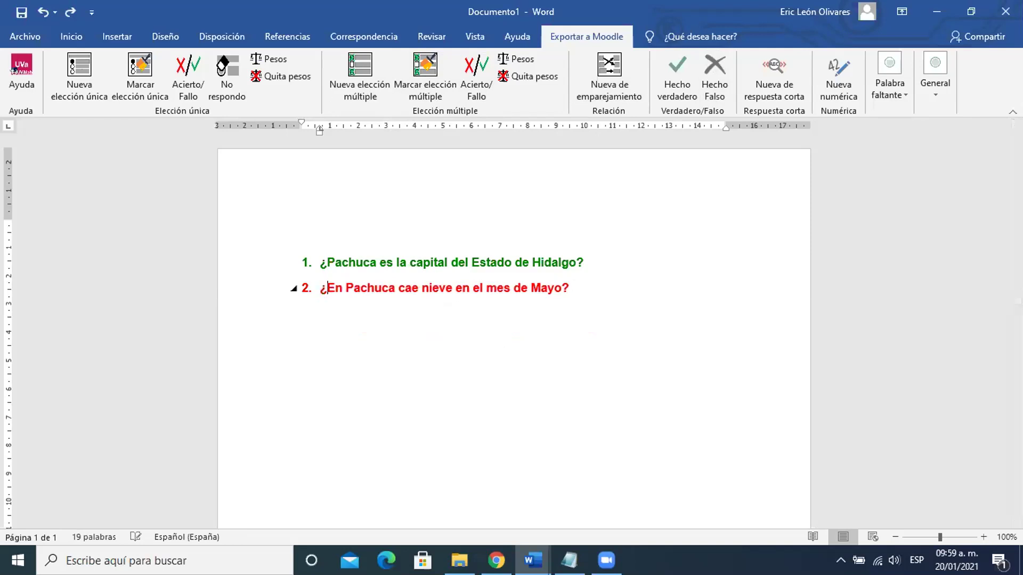
pyautogui.click(591, 279)
pyautogui.press('Return')
pyautogui.click(355, 73)
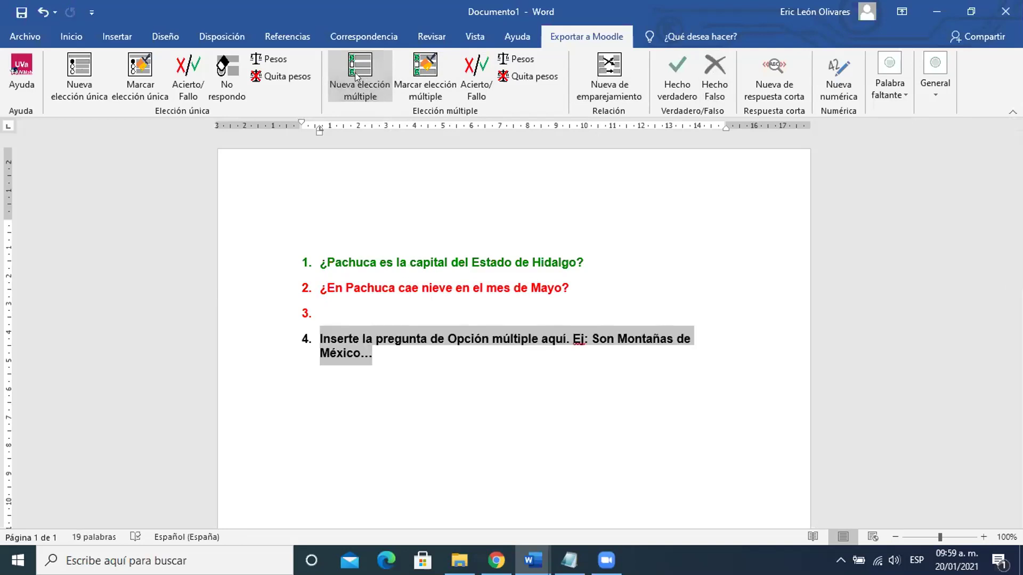
pyautogui.press('BackSpace')
pyautogui.press('BackSpace')
pyautogui.press('BackSpace')
pyautogui.press('BackSpace')
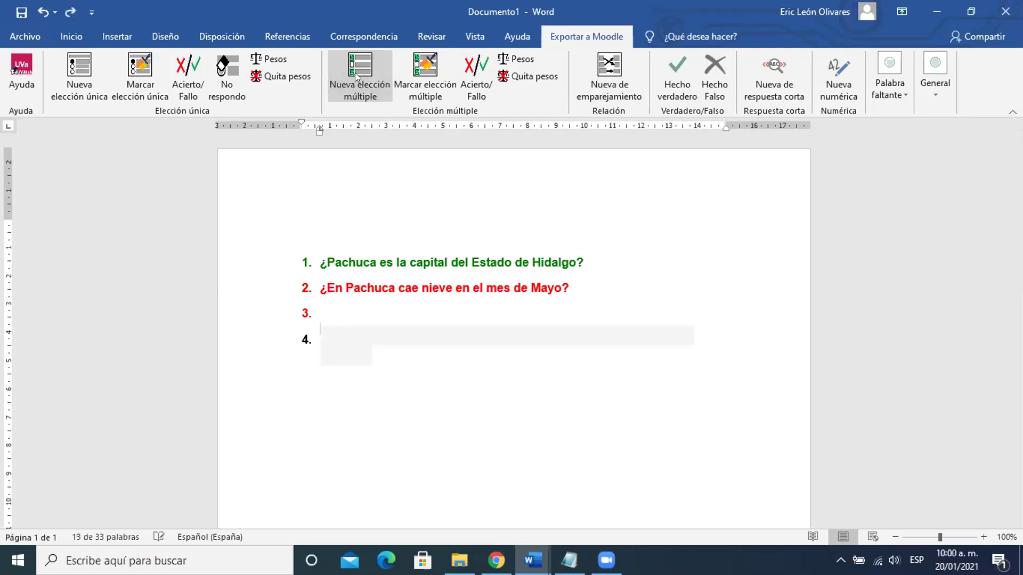
pyautogui.press('BackSpace')
pyautogui.press('BackSpace')
pyautogui.press('BackSpace')
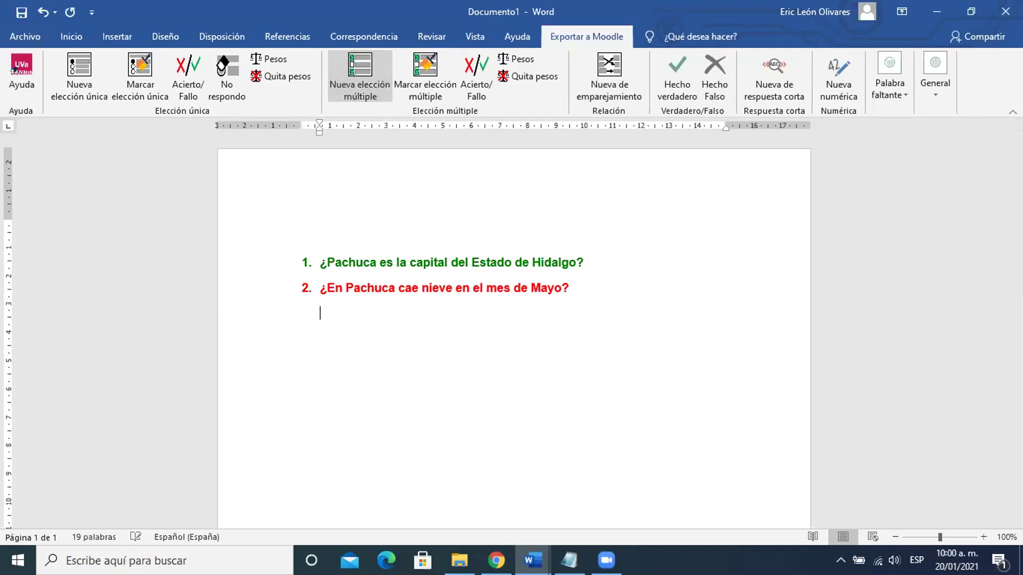
# Step: Insert a new multiple-choice question and replace its placeholder text with "La fórmula para calcula el área de un triángulo es:"
pyautogui.click(360, 77)
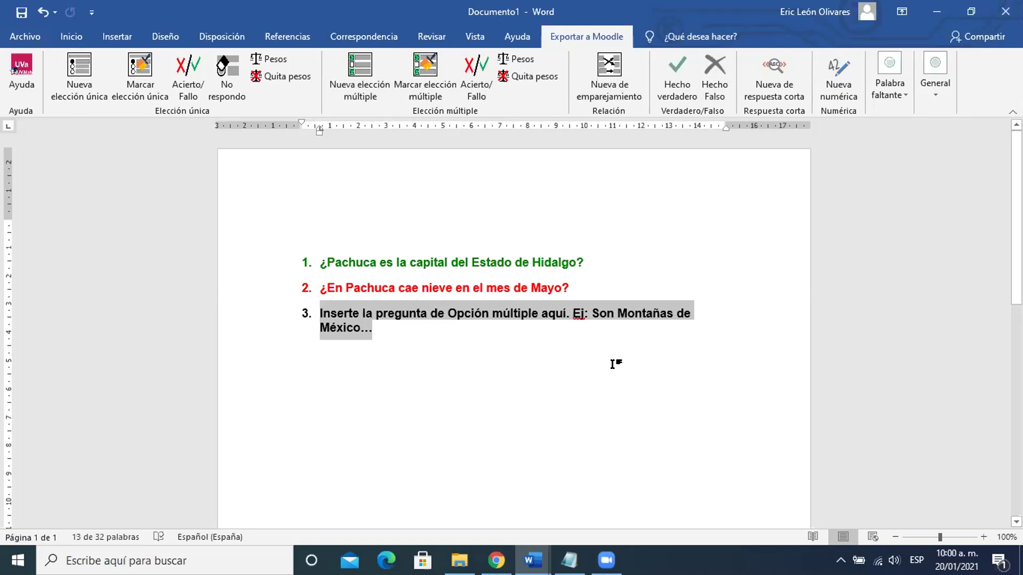
pyautogui.click(323, 318)
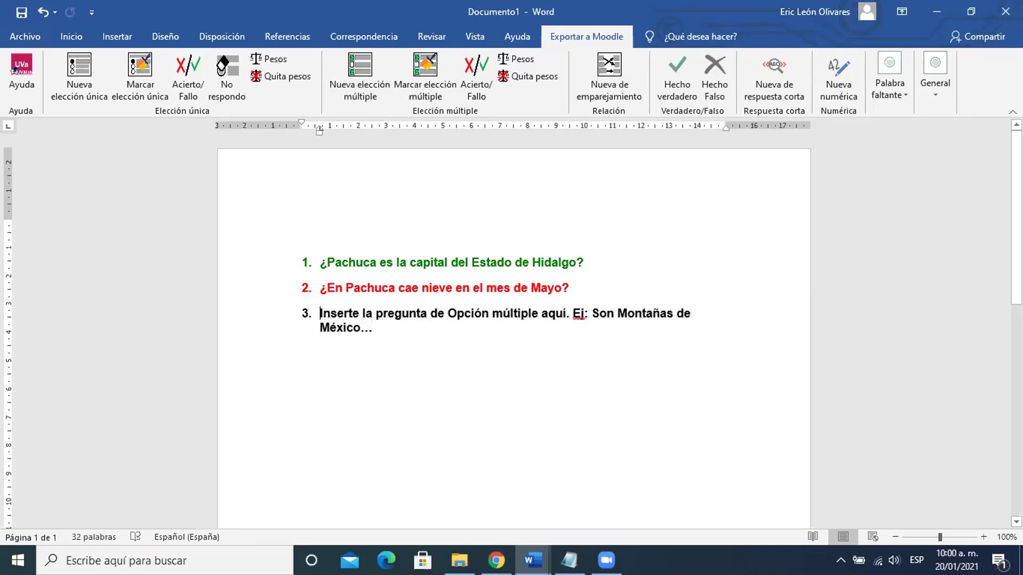
pyautogui.write('¿')
pyautogui.hotkey('ctrl', 'shift', 'Down')
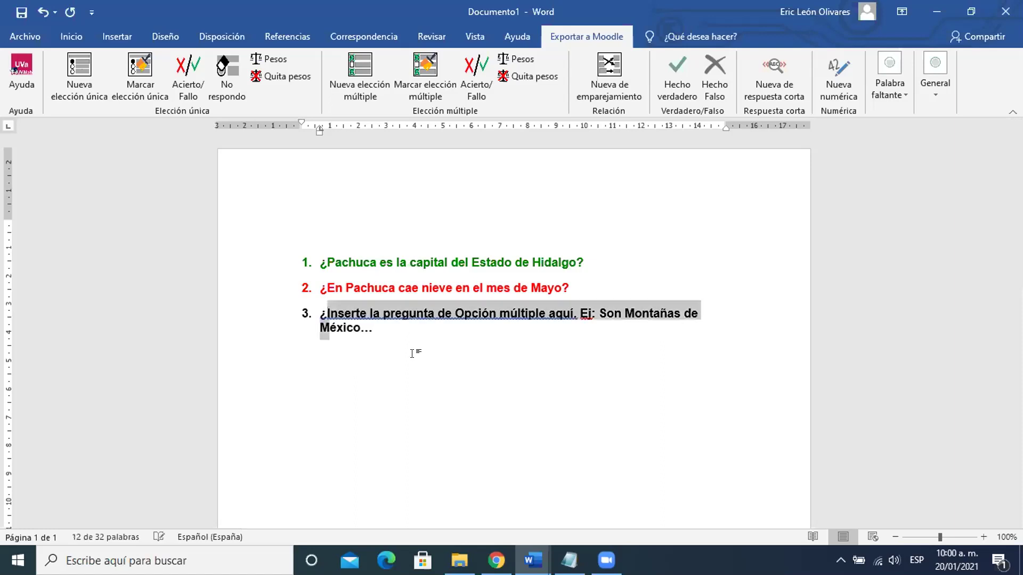
pyautogui.write('El ár')
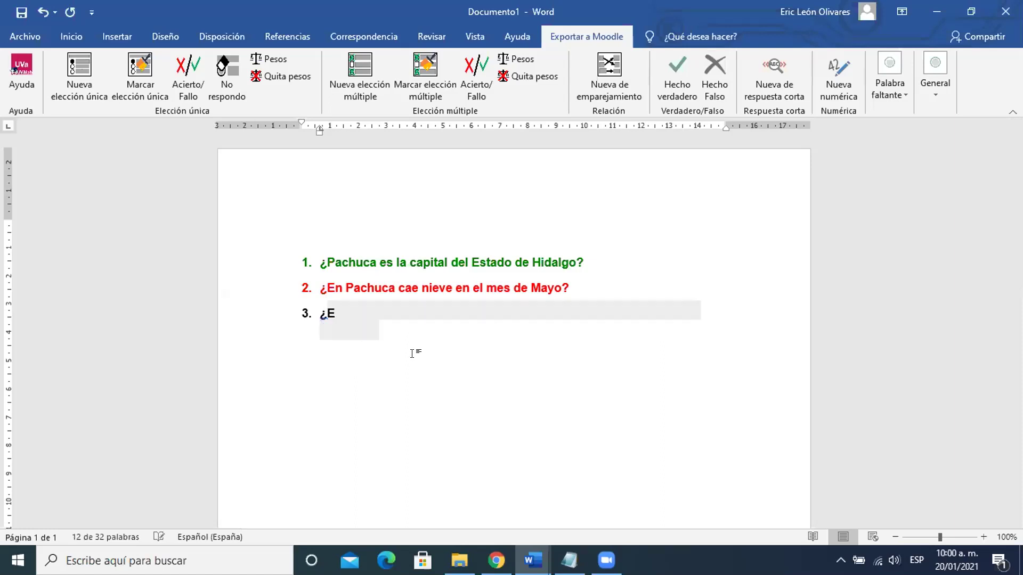
pyautogui.press('BackSpace')
pyautogui.press('BackSpace')
pyautogui.press('BackSpace')
pyautogui.press('BackSpace')
pyautogui.press('BackSpace')
pyautogui.write('La fóm')
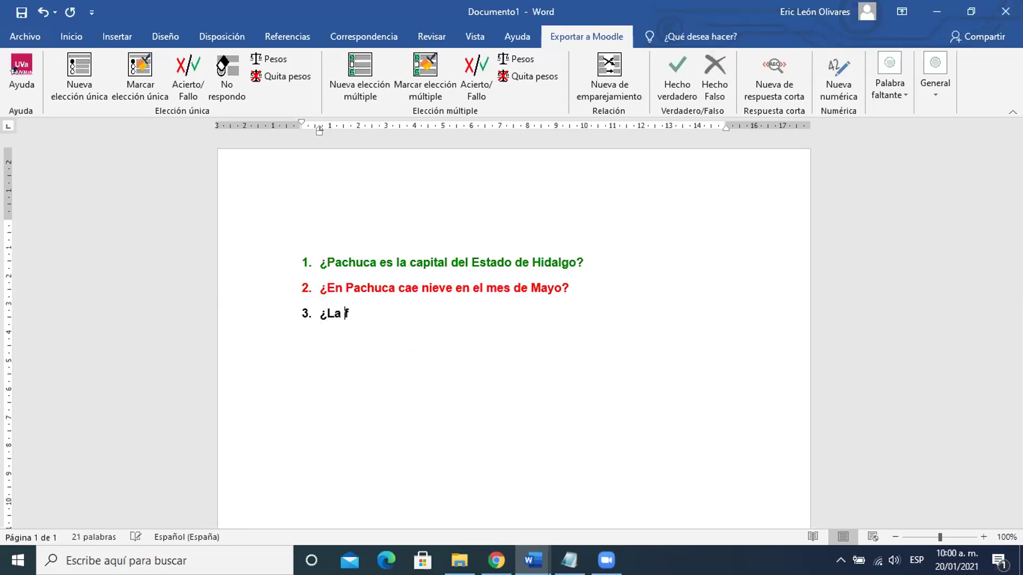
pyautogui.press('BackSpace')
pyautogui.press('BackSpace')
pyautogui.write('órmul')
pyautogui.press('BackSpace')
pyautogui.press('BackSpace')
pyautogui.press('BackSpace')
pyautogui.write('mula para el ')
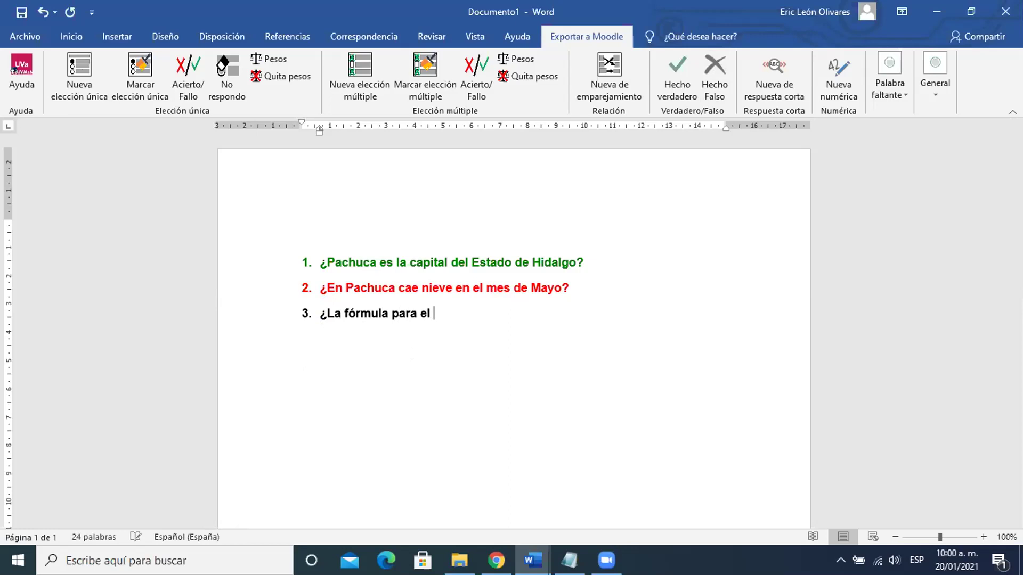
pyautogui.write('área de')
pyautogui.click(426, 313)
pyautogui.write('calcula')
pyautogui.click(520, 313)
pyautogui.write('un triángu')
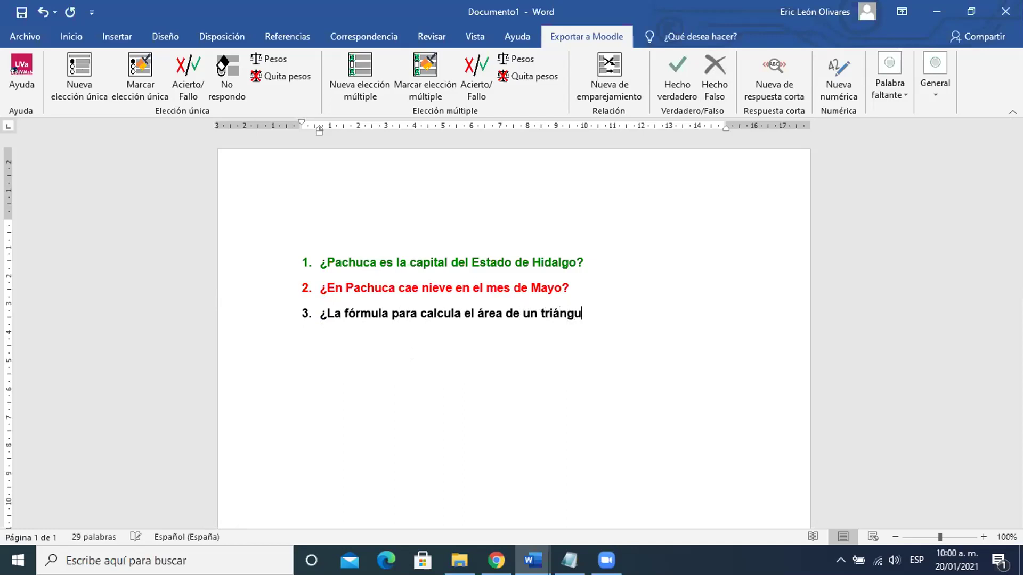
pyautogui.write('lo es:')
pyautogui.press('Home')
pyautogui.press('Delete')
pyautogui.press('End')
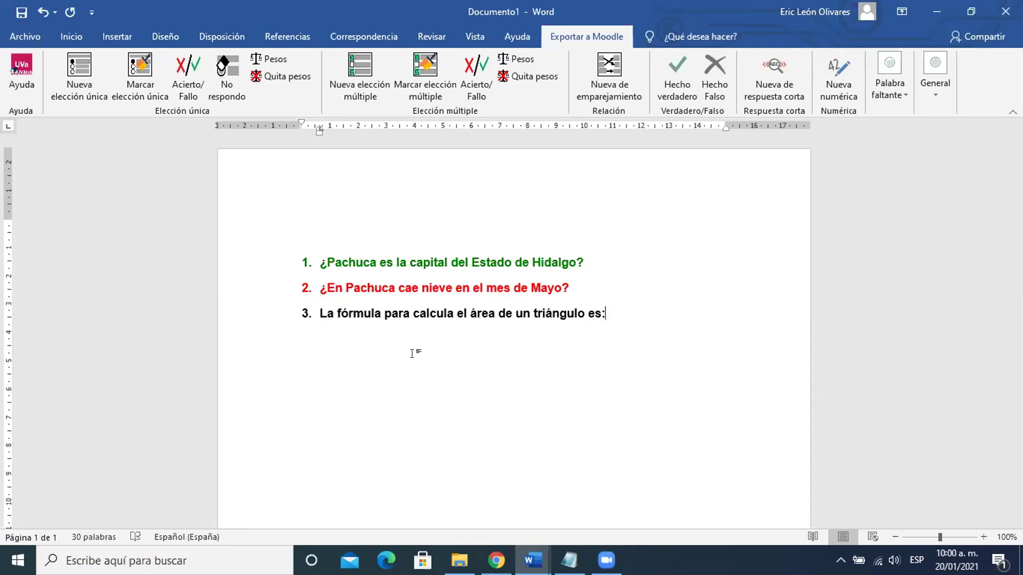
# Step: Add the answer options b*h, b*h/3, b*b and b*h/2 under the triangle area question
pyautogui.press('Return')
pyautogui.press('Tab')
pyautogui.write('b*h')
pyautogui.press('Left')
pyautogui.press('Left')
pyautogui.press('BackSpace')
pyautogui.write('b')
pyautogui.press('Right')
pyautogui.press('End')
pyautogui.press('Return')
pyautogui.write('b*h/3 b*b')
pyautogui.press('Return')
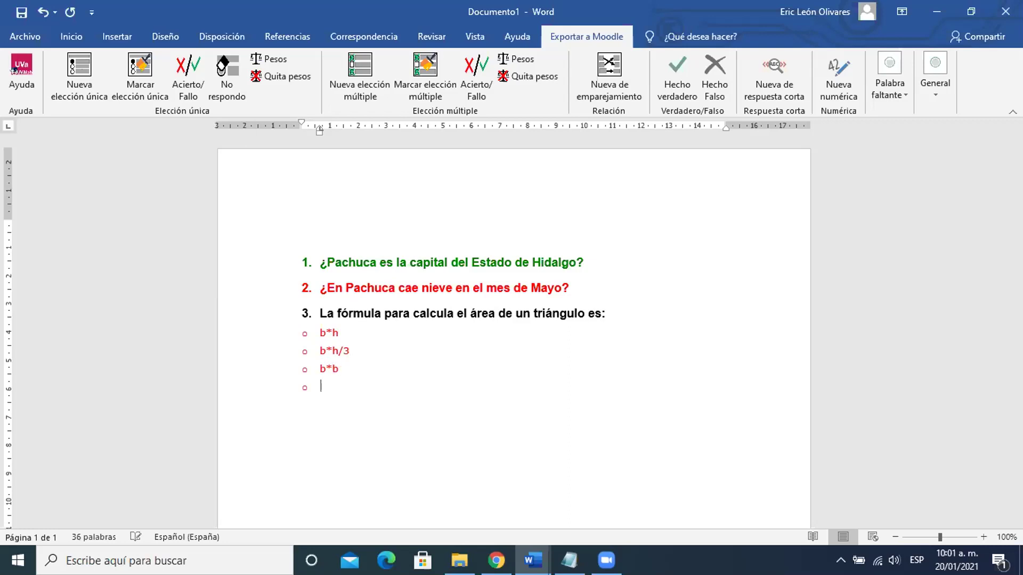
pyautogui.write('b*h/2')
pyautogui.press('Return')
pyautogui.press('BackSpace')
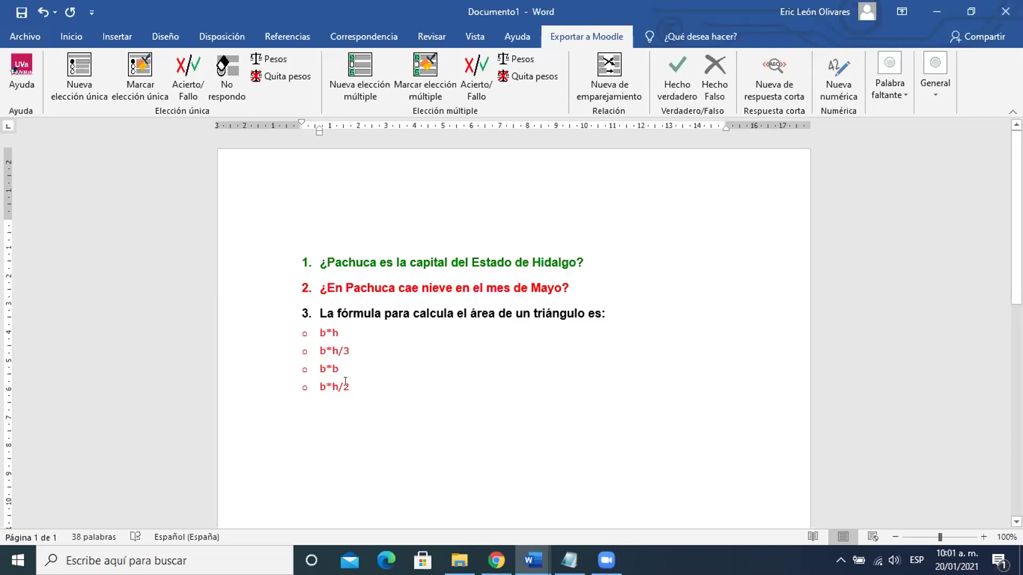
pyautogui.press('BackSpace')
# Step: Mark the option b*h/2 as the correct answer to the triangle area question
pyautogui.moveTo(319, 385); pyautogui.dragTo(354, 386)
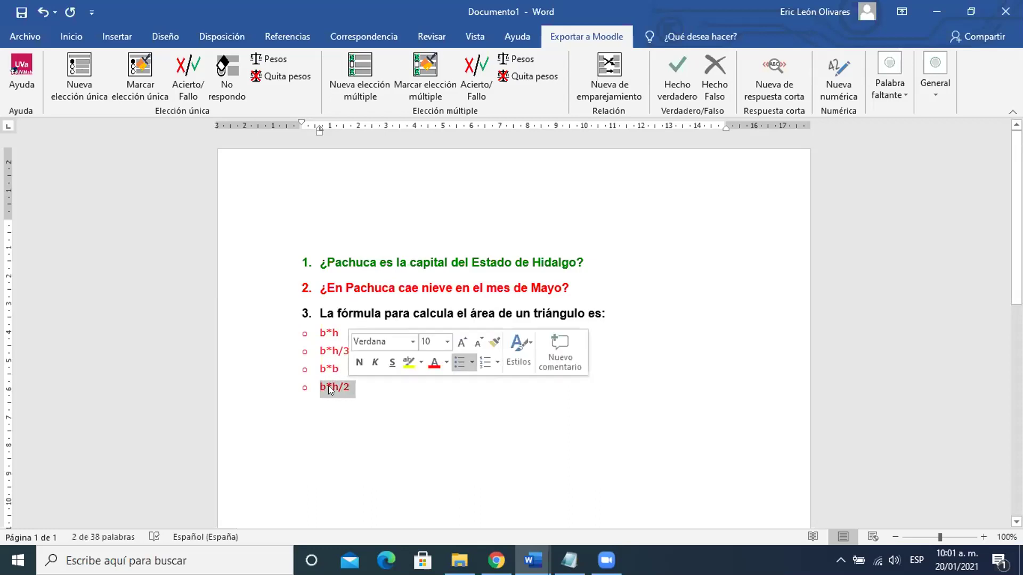
pyautogui.click(476, 66)
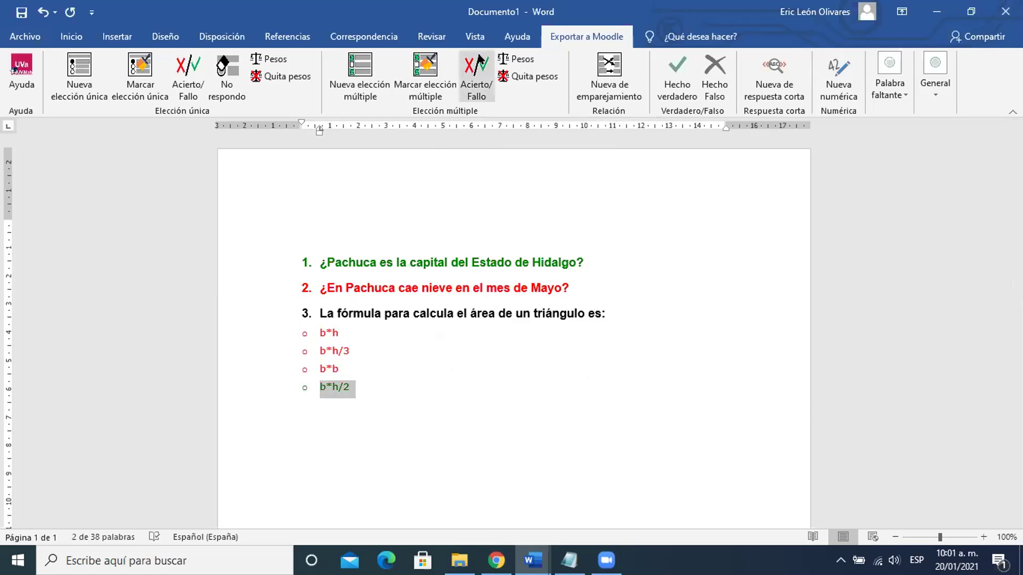
pyautogui.click(480, 62)
pyautogui.click(479, 64)
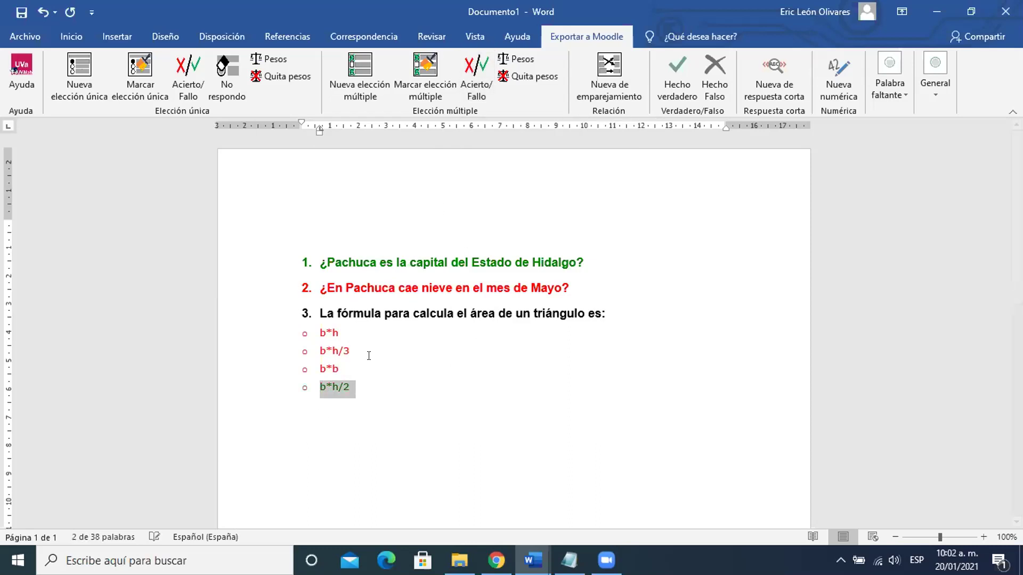
pyautogui.click(336, 405)
pyautogui.press('Return')
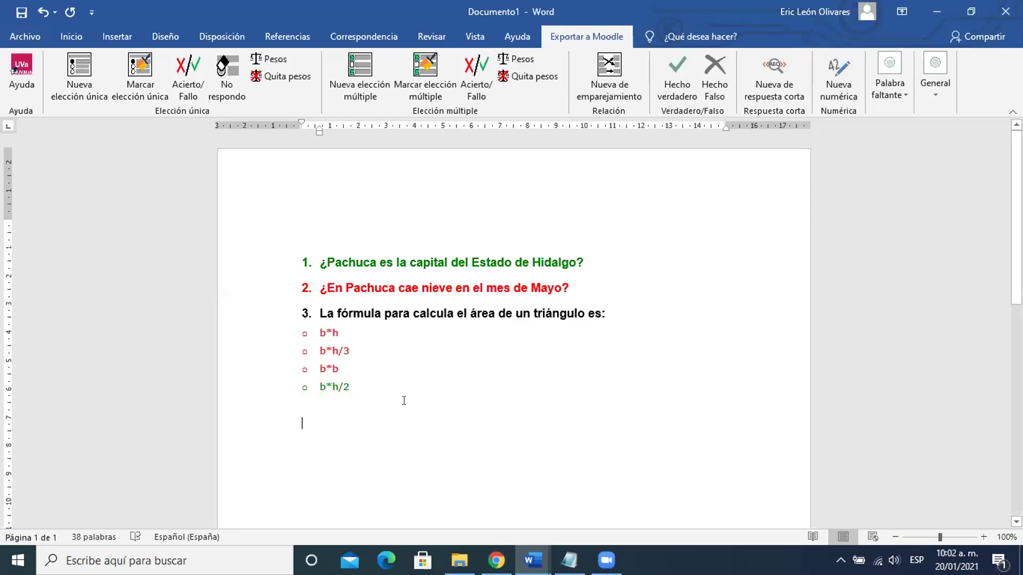
pyautogui.press('BackSpace')
pyautogui.press('BackSpace')
# Step: Save the question document as Examen01 in the Descargas folder
pyautogui.click(29, 36)
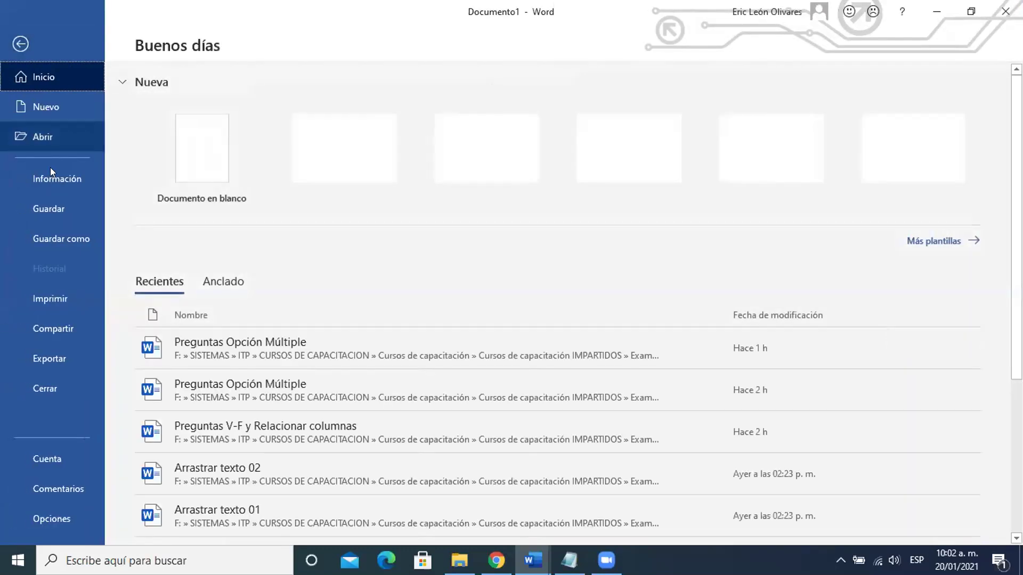
pyautogui.click(52, 239)
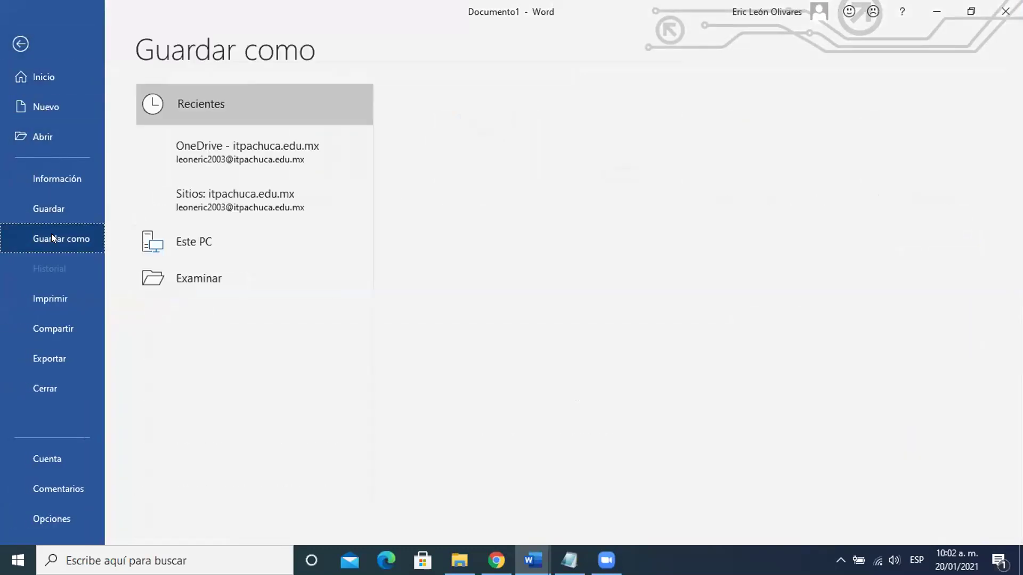
pyautogui.click(194, 314)
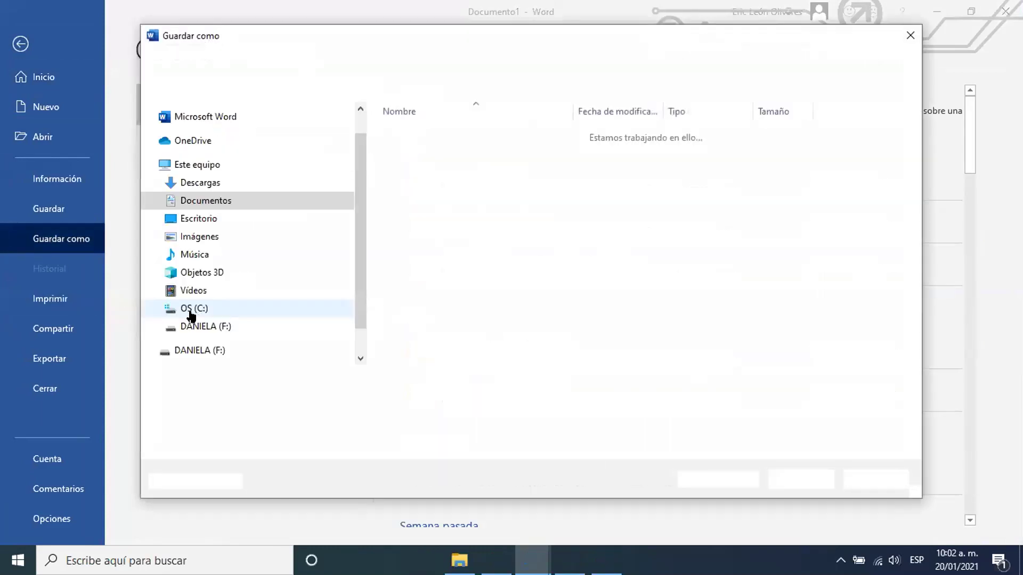
pyautogui.click(202, 183)
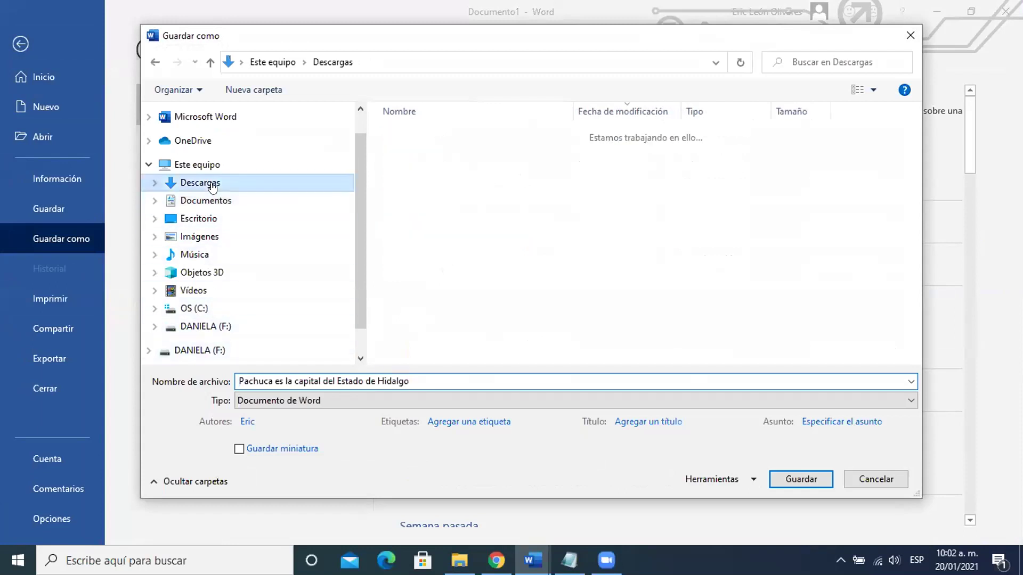
pyautogui.write('Examen01')
pyautogui.click(788, 477)
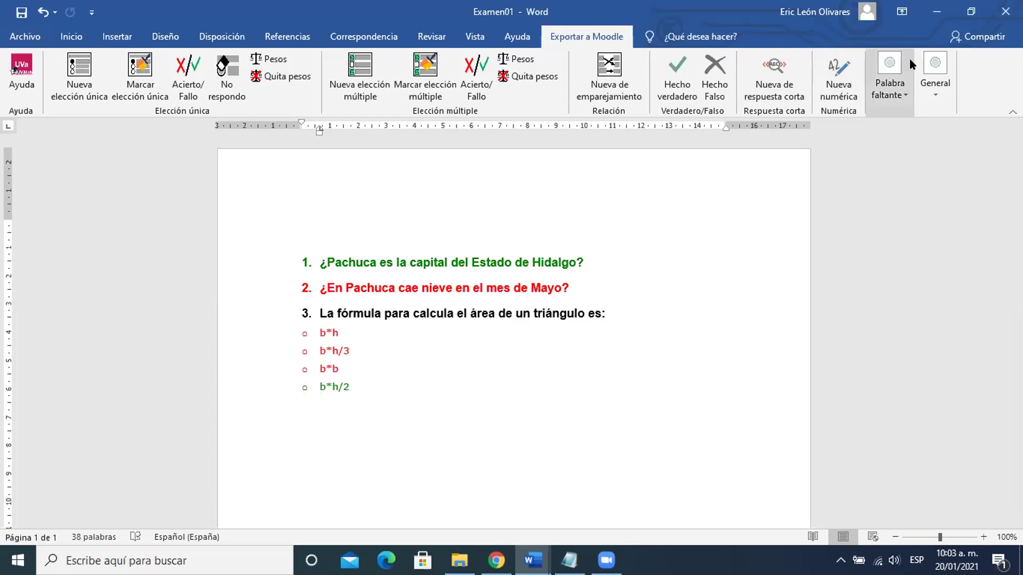
# Step: Export the questions to Moodle format as the plain text file Examen01 in the Descargas folder
pyautogui.click(933, 90)
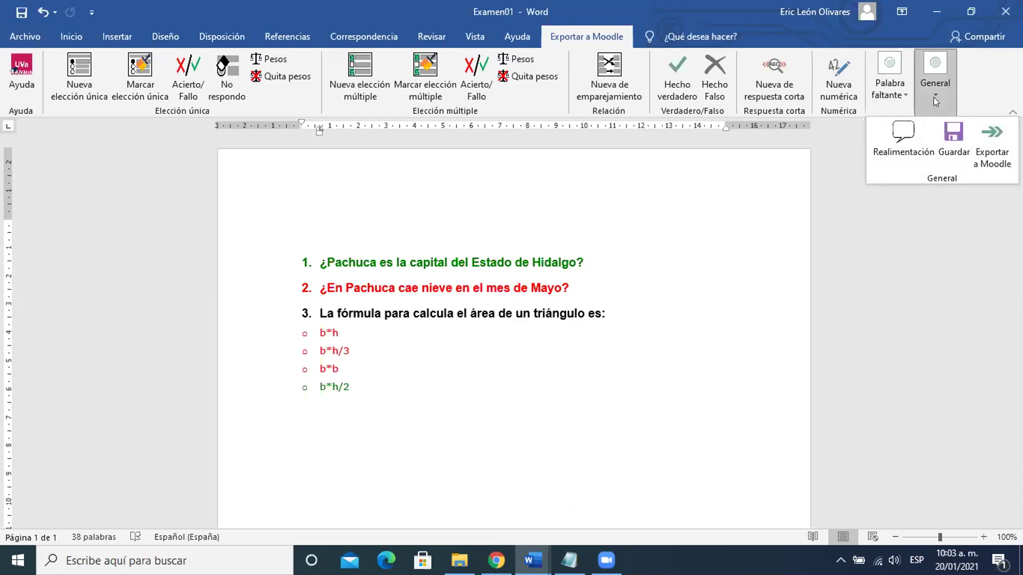
pyautogui.click(995, 152)
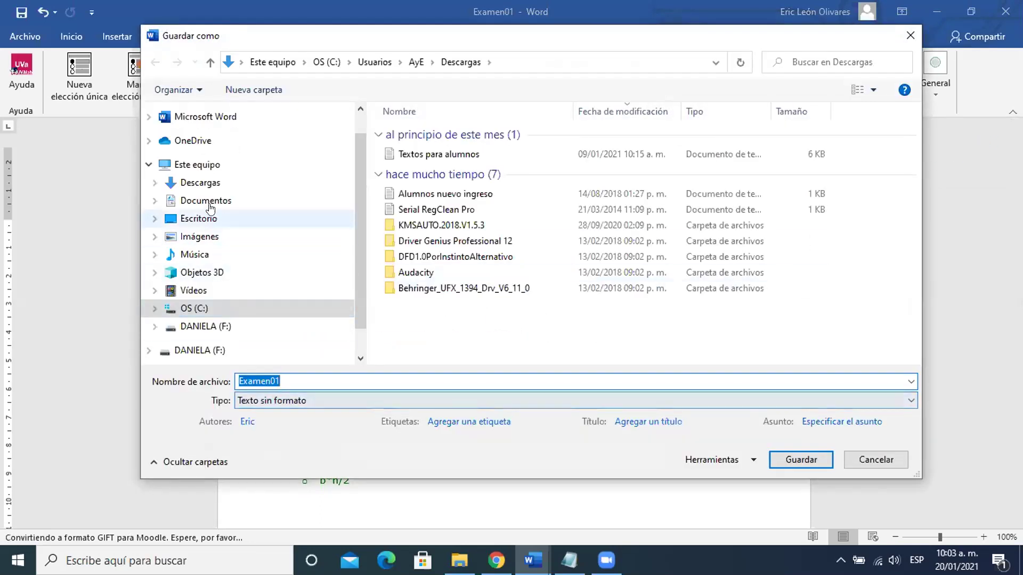
pyautogui.click(202, 185)
pyautogui.doubleClick(284, 380)
pyautogui.click(285, 378)
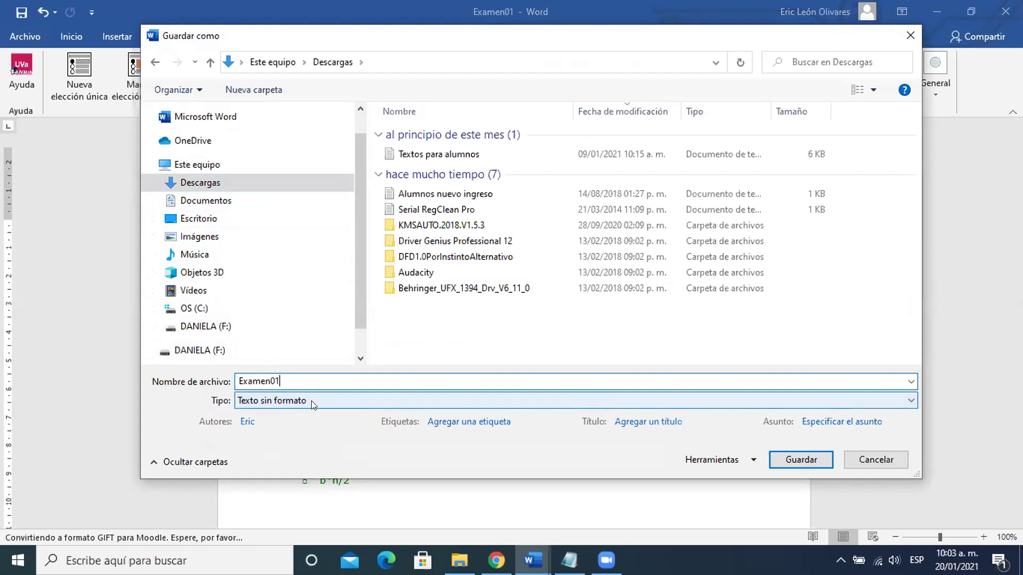
pyautogui.click(815, 460)
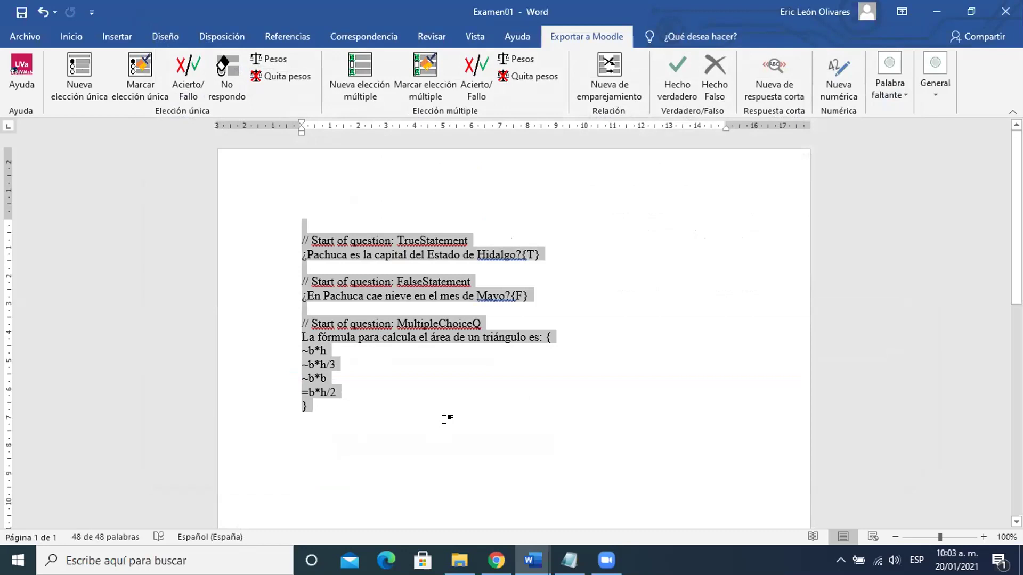
# Step: Switch to the Moodle question bank in Chrome and start a question import with Formato GIFT as the file format
pyautogui.hotkey('alt', 'Tab')
pyautogui.hotkey('alt', 'Tab')
pyautogui.hotkey('alt', 'Tab')
pyautogui.hotkey('alt', 'Tab')
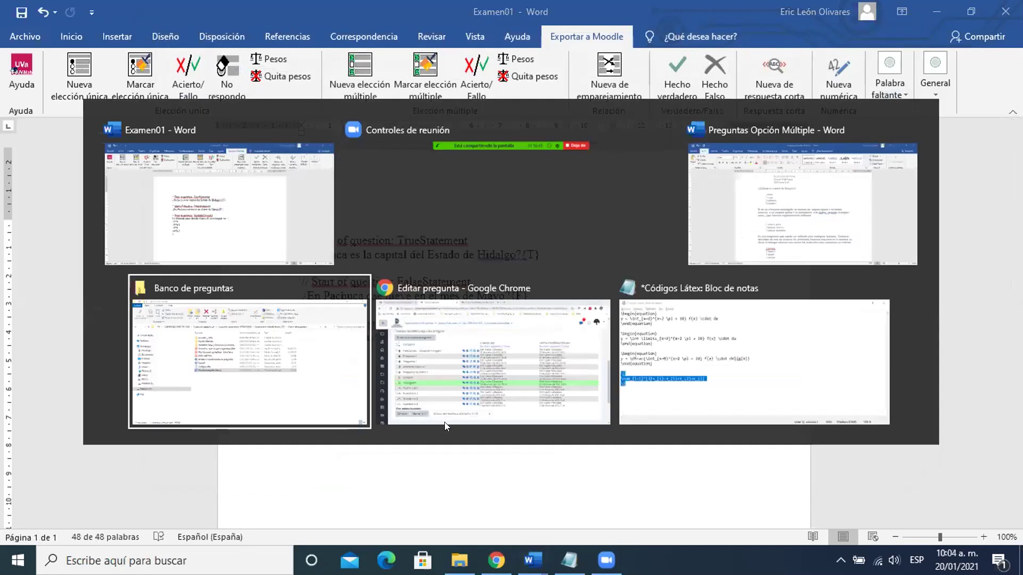
pyautogui.press('Escape')
pyautogui.hotkey('alt', 'Tab')
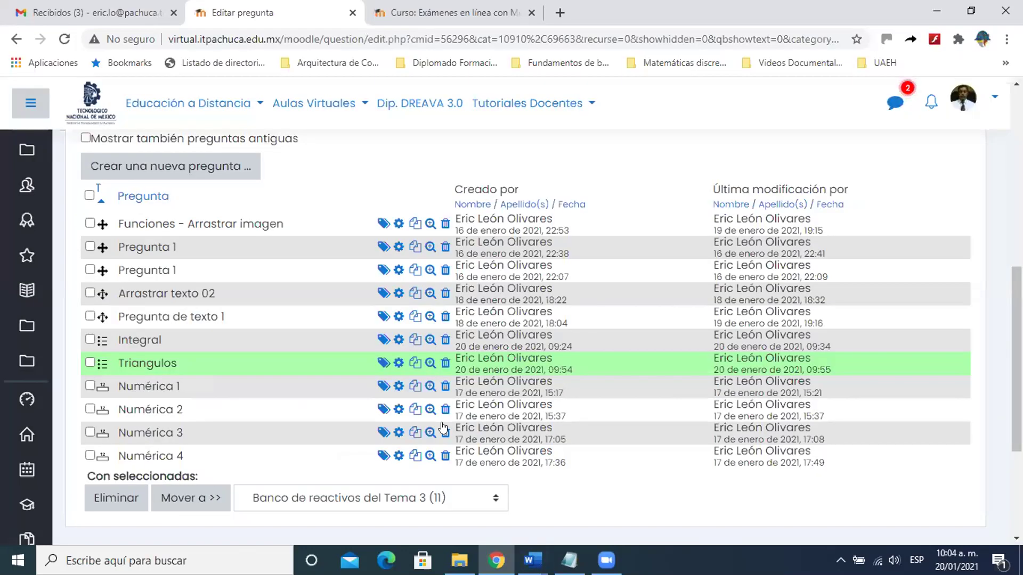
pyautogui.scroll(6, 442, 426)
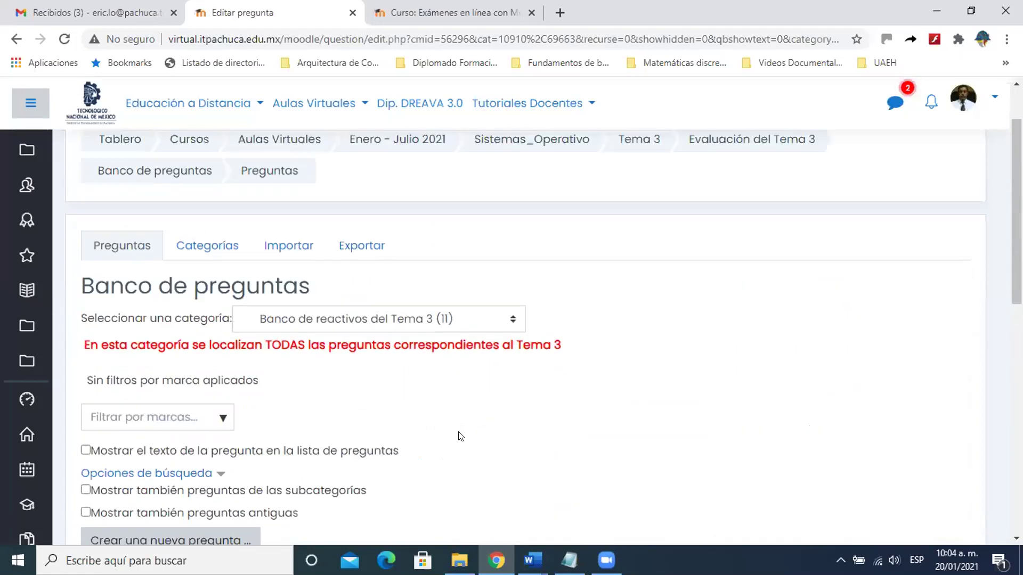
pyautogui.click(297, 247)
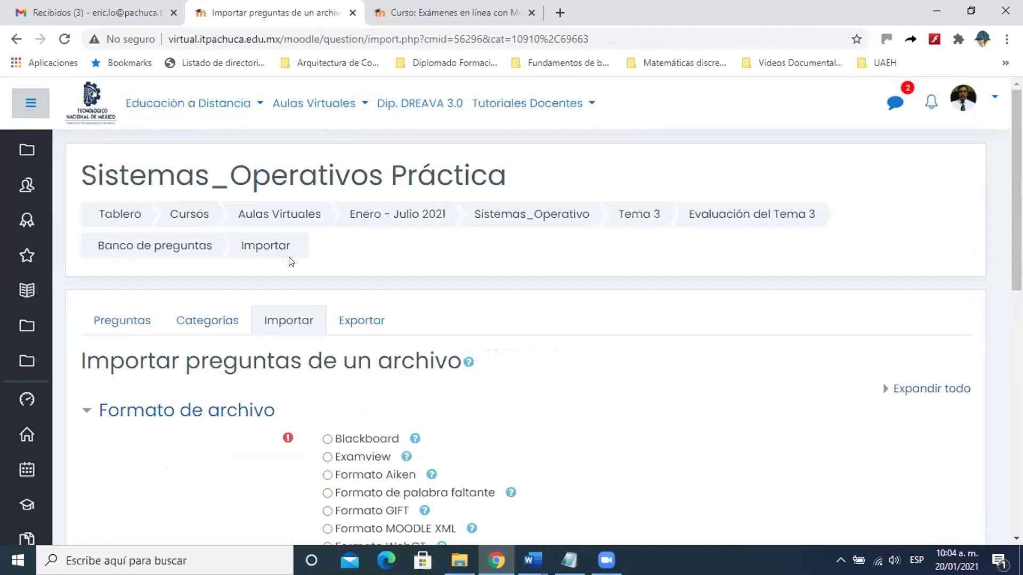
pyautogui.scroll(-5, 524, 320)
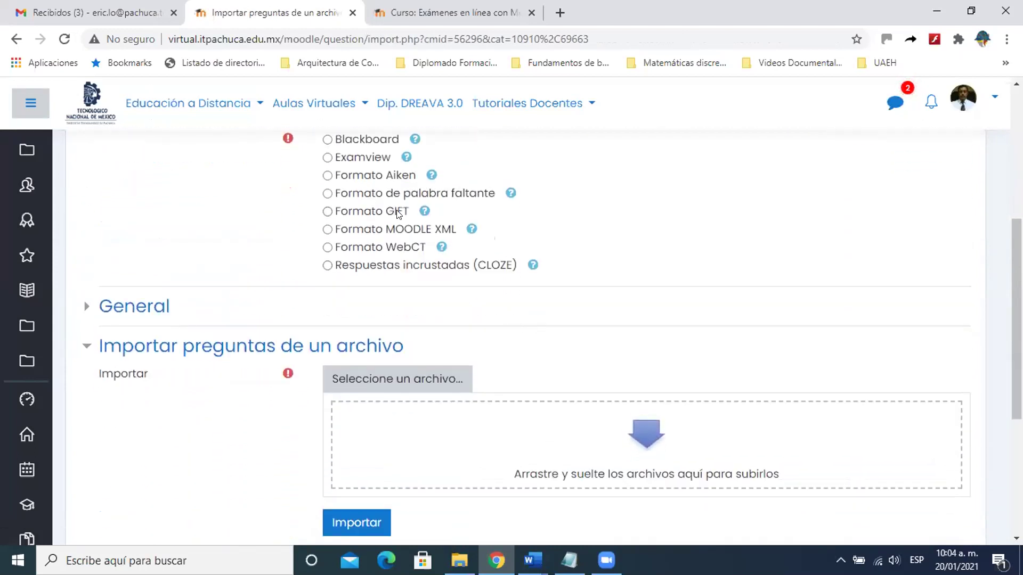
pyautogui.click(327, 212)
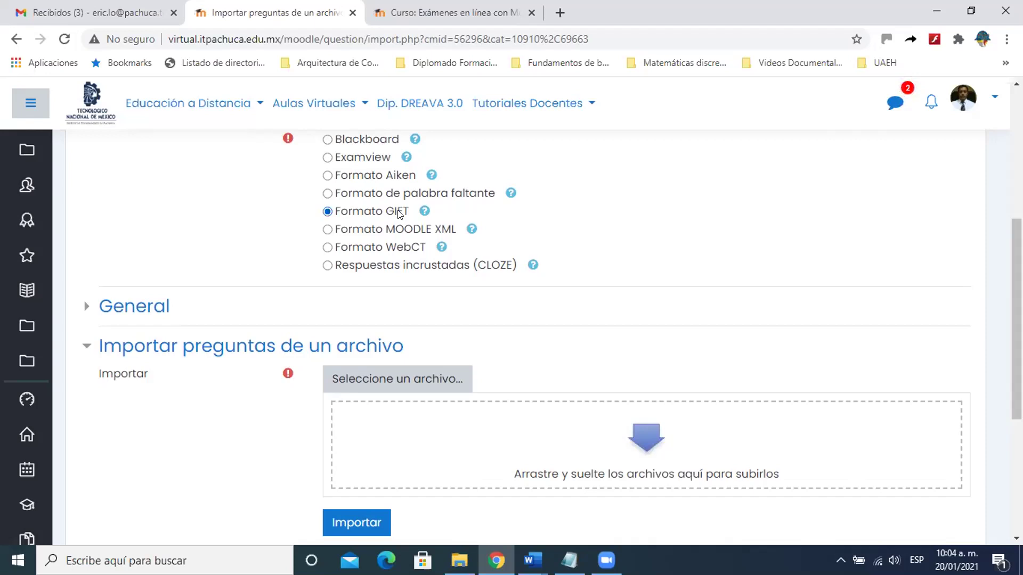
# Step: Upload the text file Examen01.txt from the Descargas folder as the file to import
pyautogui.scroll(-2, 350, 259)
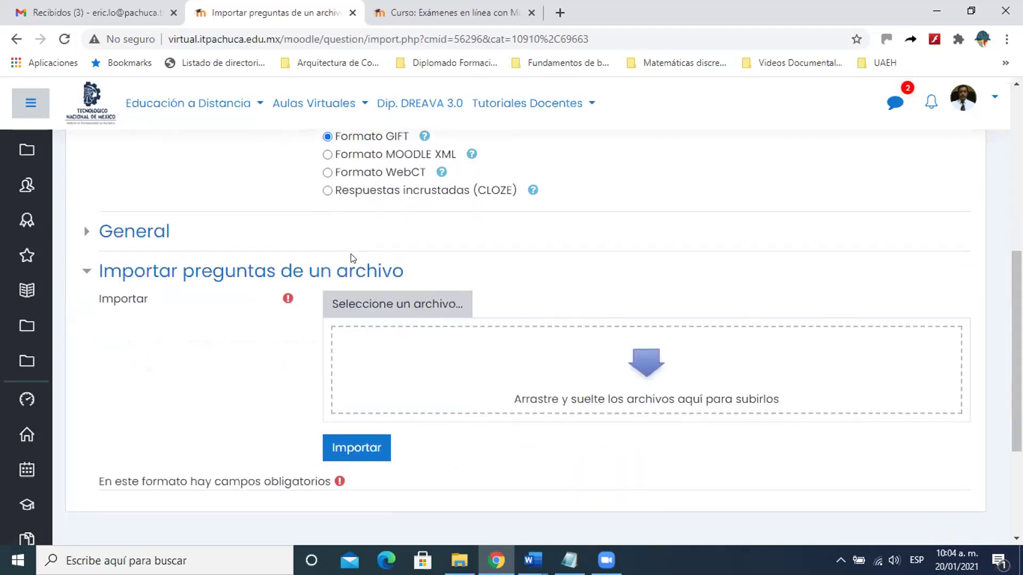
pyautogui.click(363, 307)
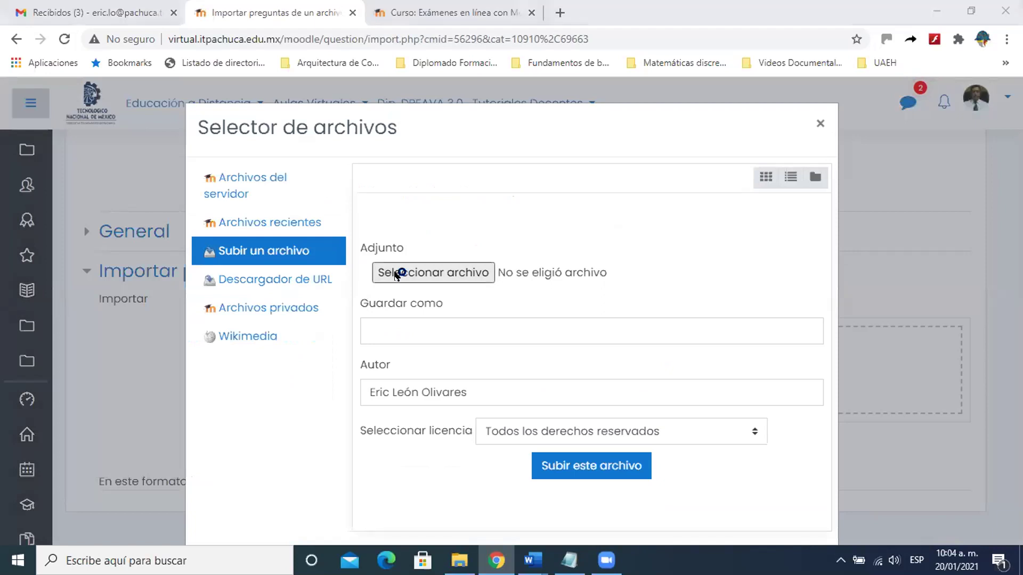
pyautogui.click(395, 274)
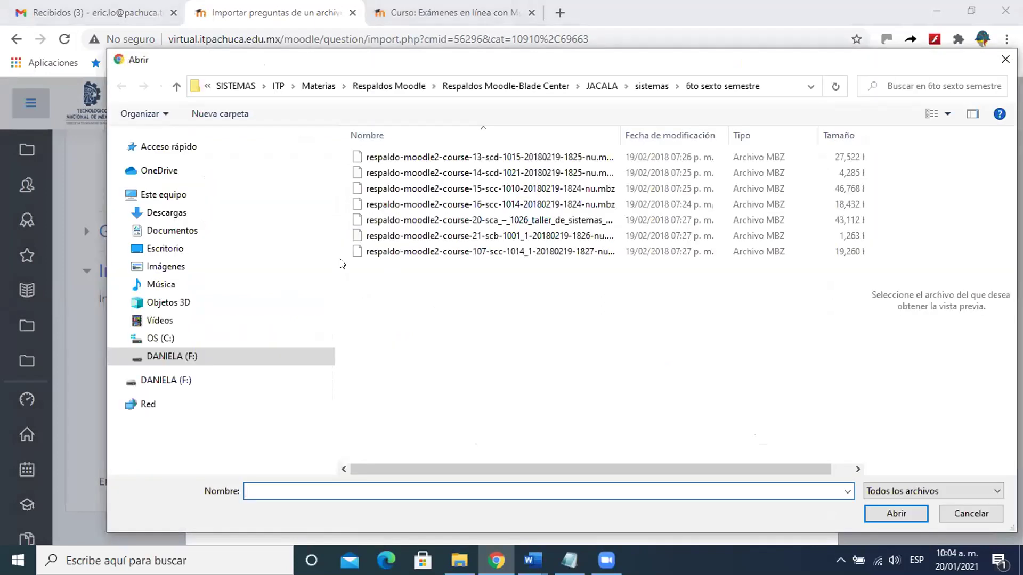
pyautogui.click(178, 213)
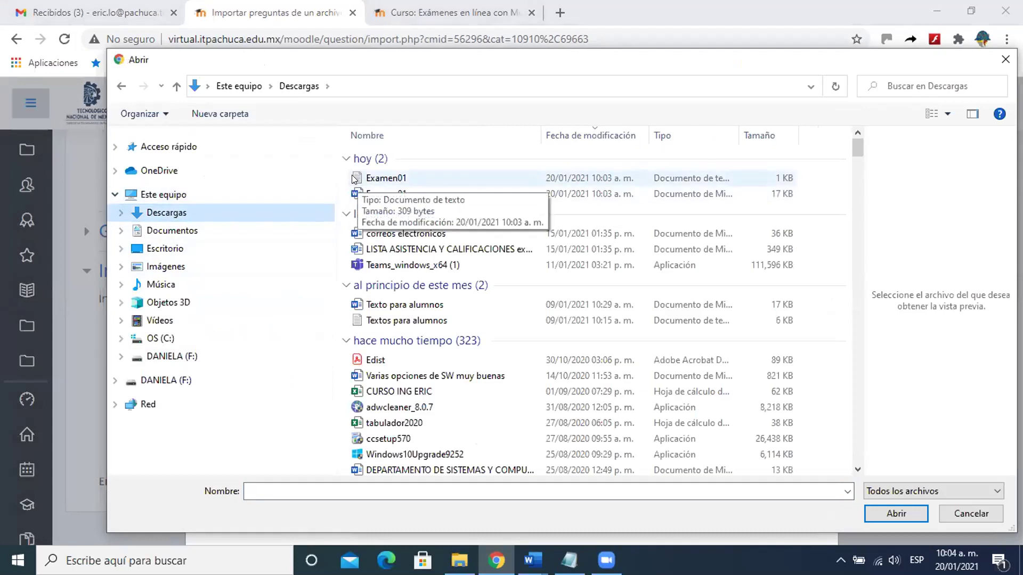
pyautogui.click(380, 180)
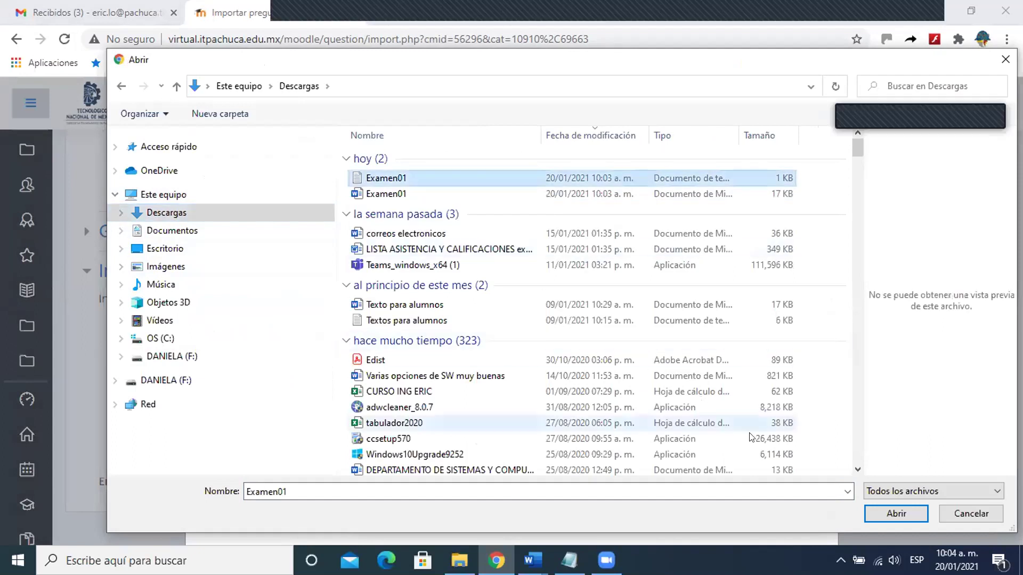
pyautogui.click(879, 515)
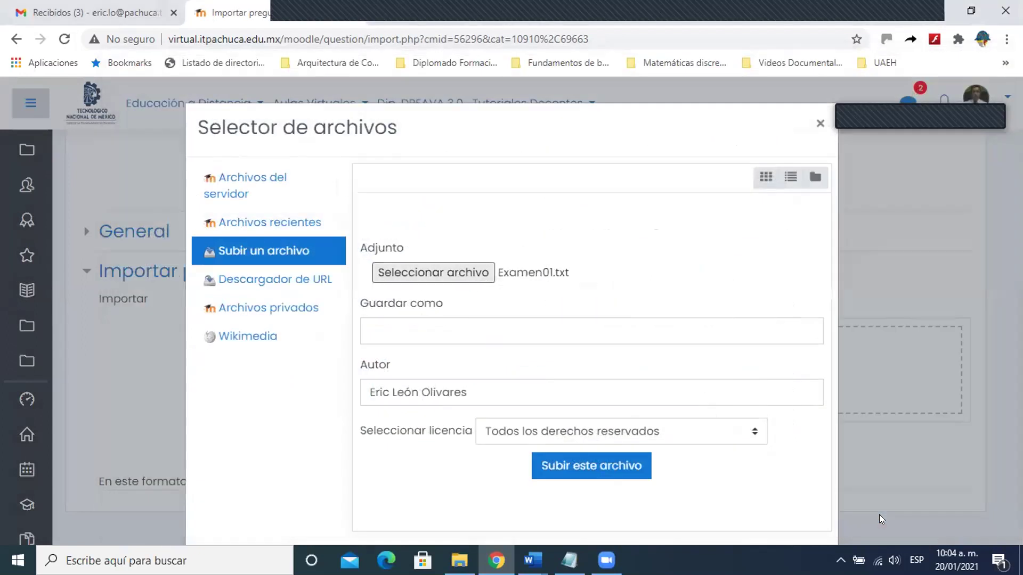
pyautogui.click(607, 471)
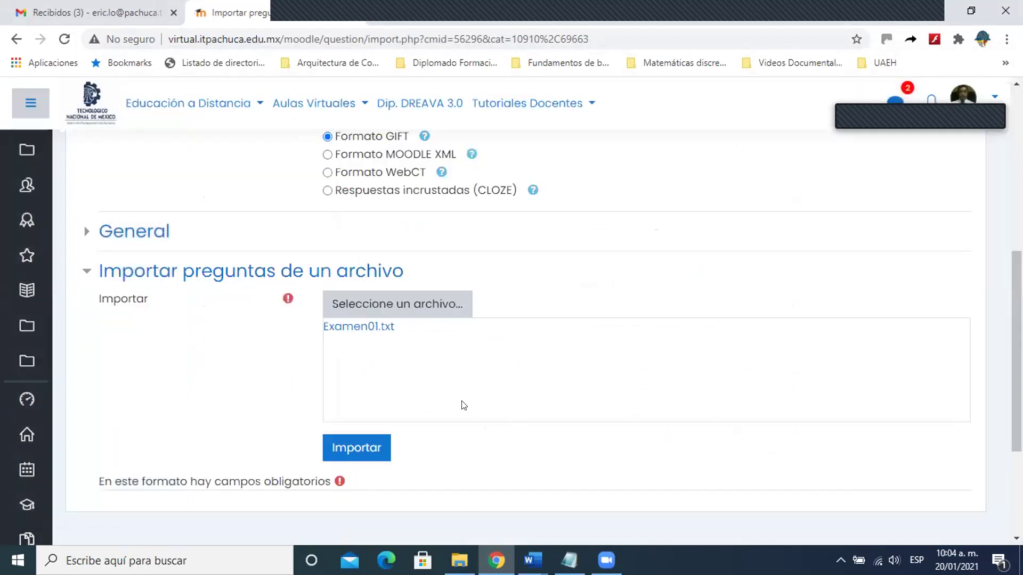
# Step: Import the questions from the uploaded file and continue to the question bank list
pyautogui.click(357, 448)
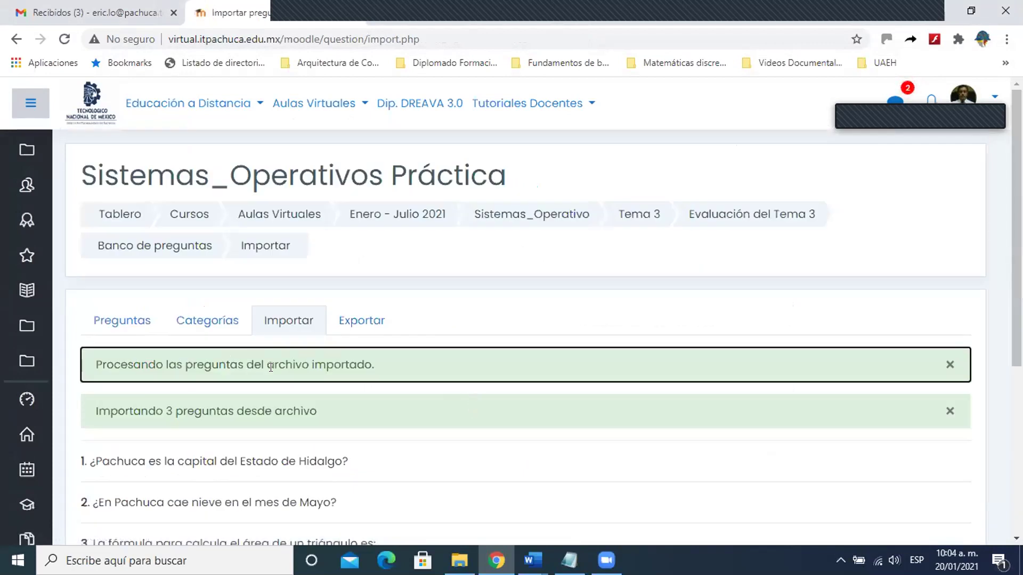
pyautogui.scroll(-1, 173, 342)
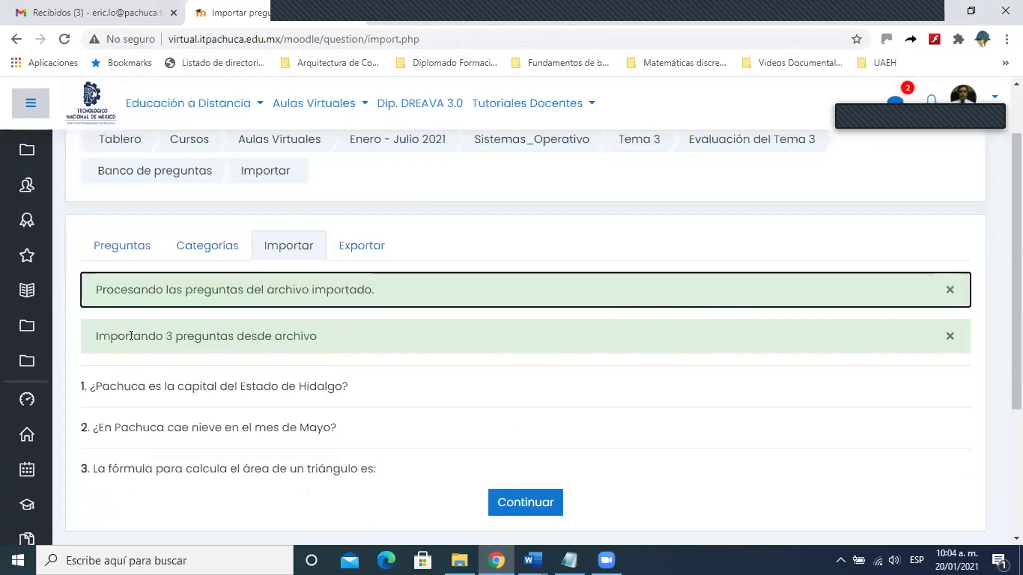
pyautogui.scroll(-1, 293, 355)
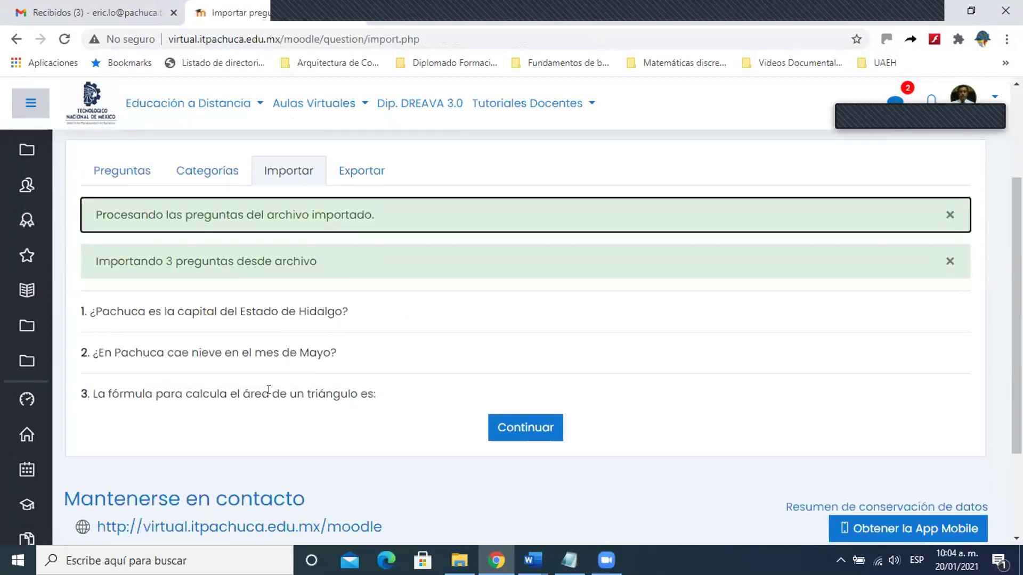
pyautogui.click(535, 428)
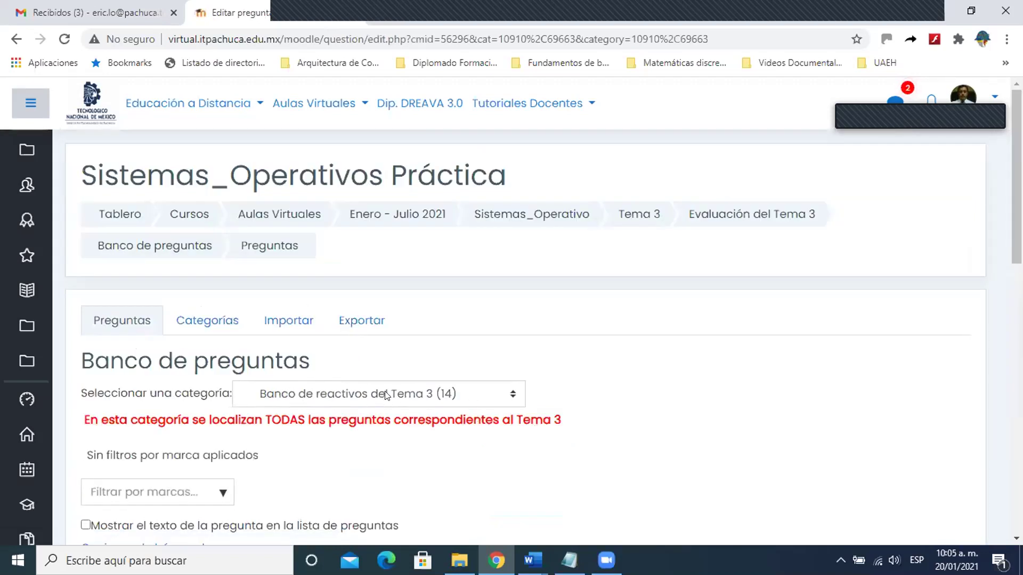
# Step: Review the imported questions in the Tema 3 bank, preview the triangle area question and close the preview
pyautogui.scroll(-3, 387, 394)
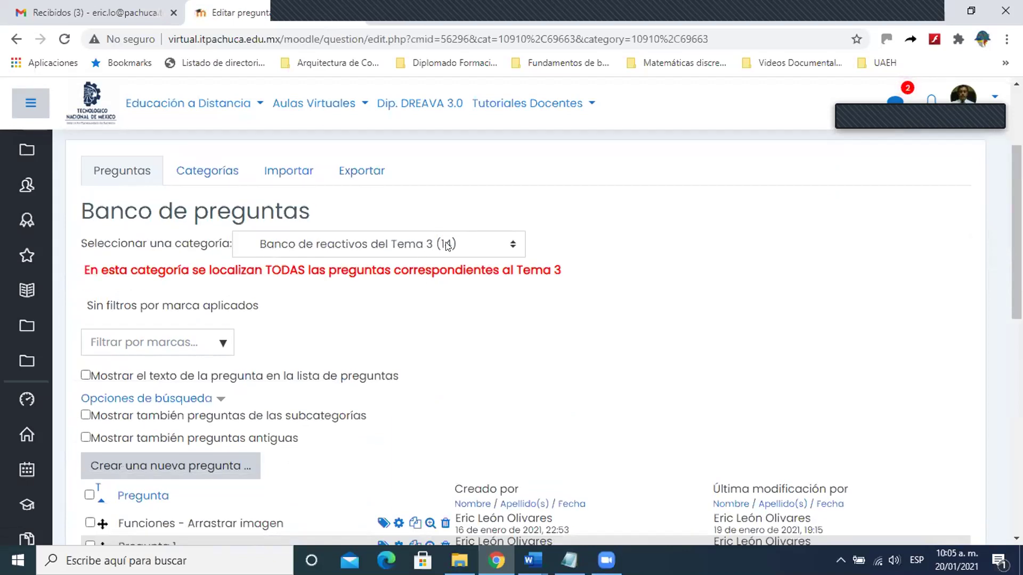
pyautogui.scroll(-6, 426, 310)
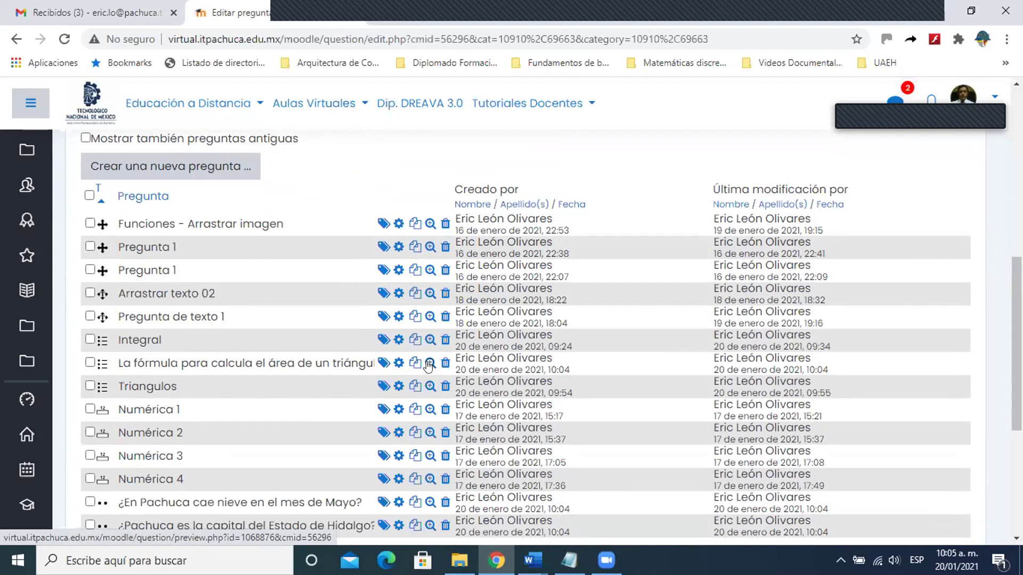
pyautogui.scroll(-1, 230, 369)
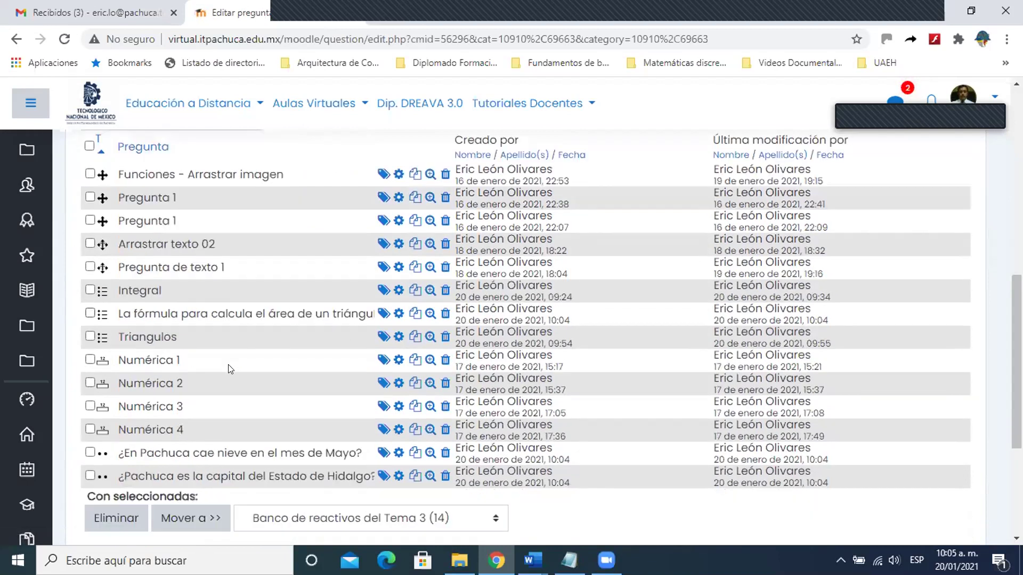
pyautogui.scroll(-1, 230, 369)
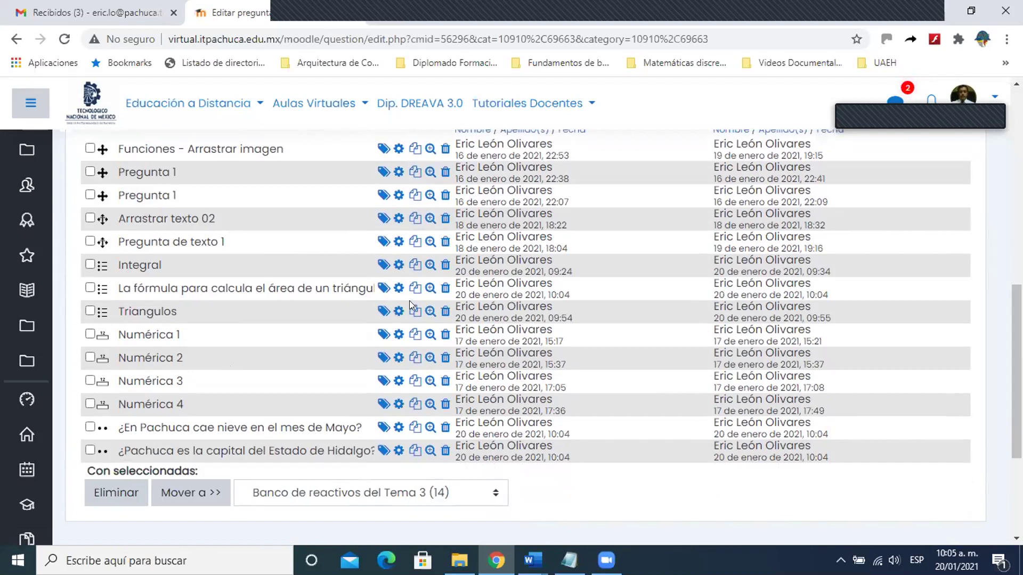
pyautogui.scroll(1, 410, 305)
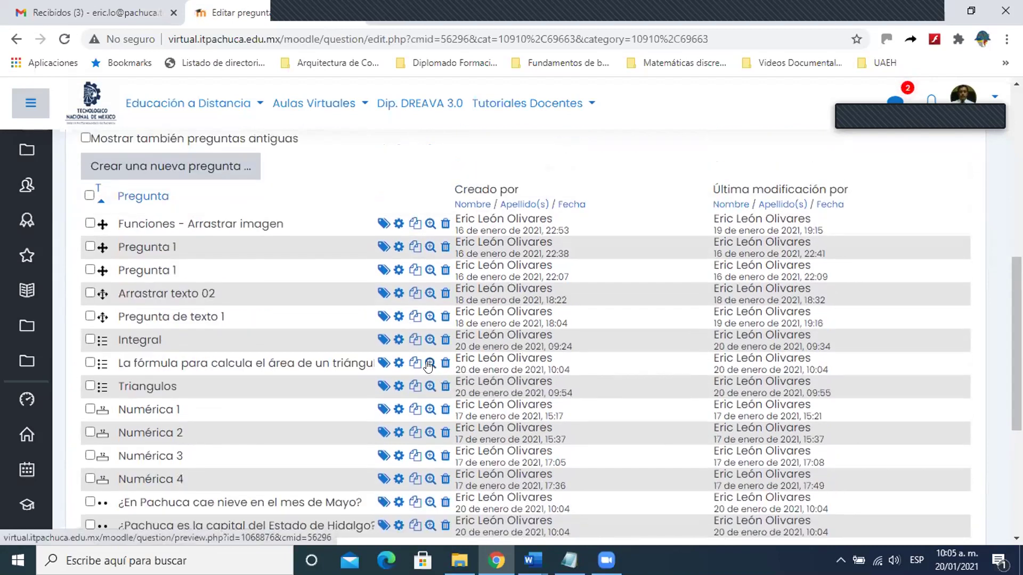
pyautogui.click(429, 364)
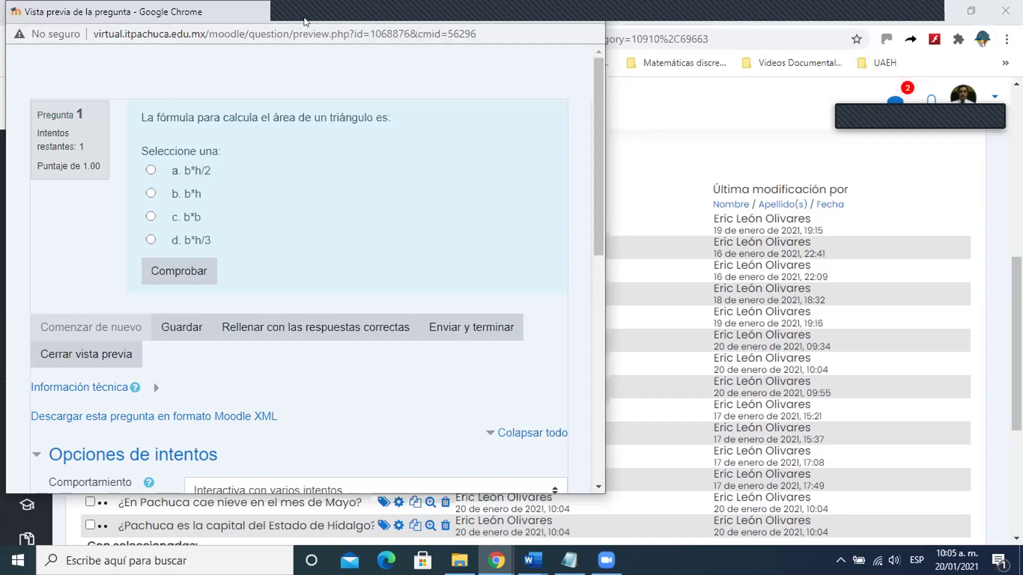
pyautogui.moveTo(511, 23); pyautogui.dragTo(522, 53)
pyautogui.click(599, 42)
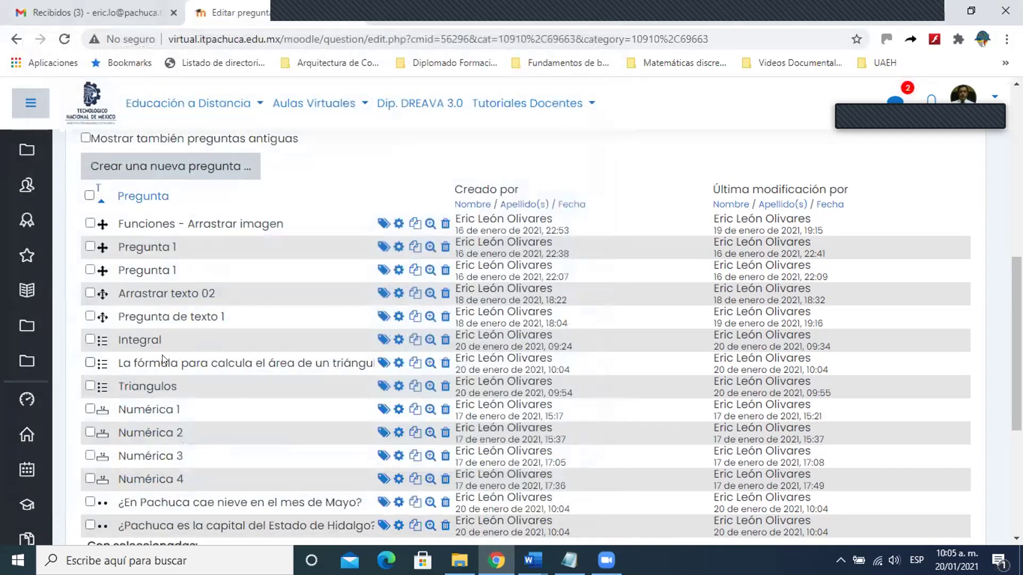
# Step: Correct "calcula" to "calcular" in the question text of the imported triangle area question and save the changes
pyautogui.click(394, 364)
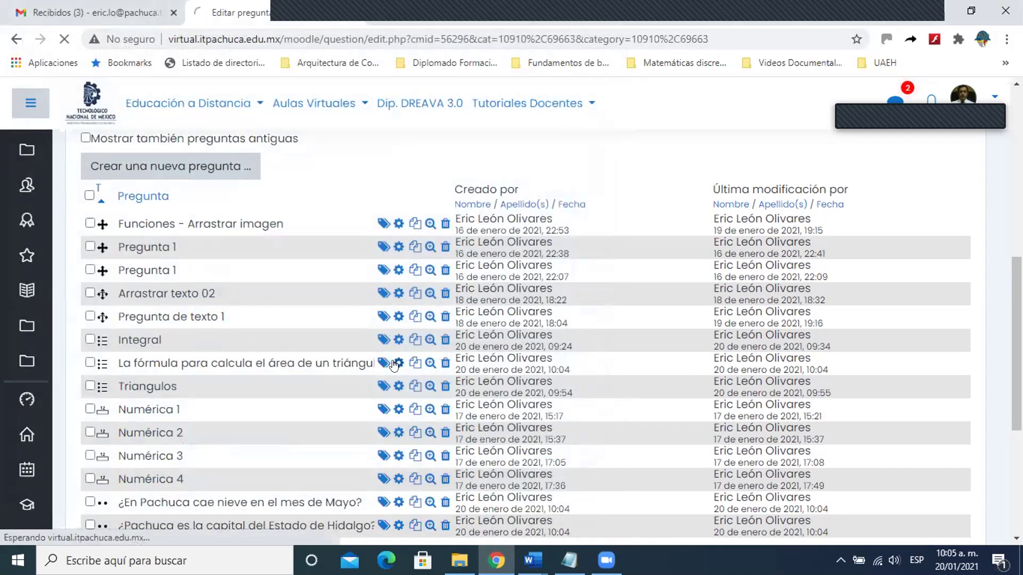
pyautogui.scroll(-4, 395, 364)
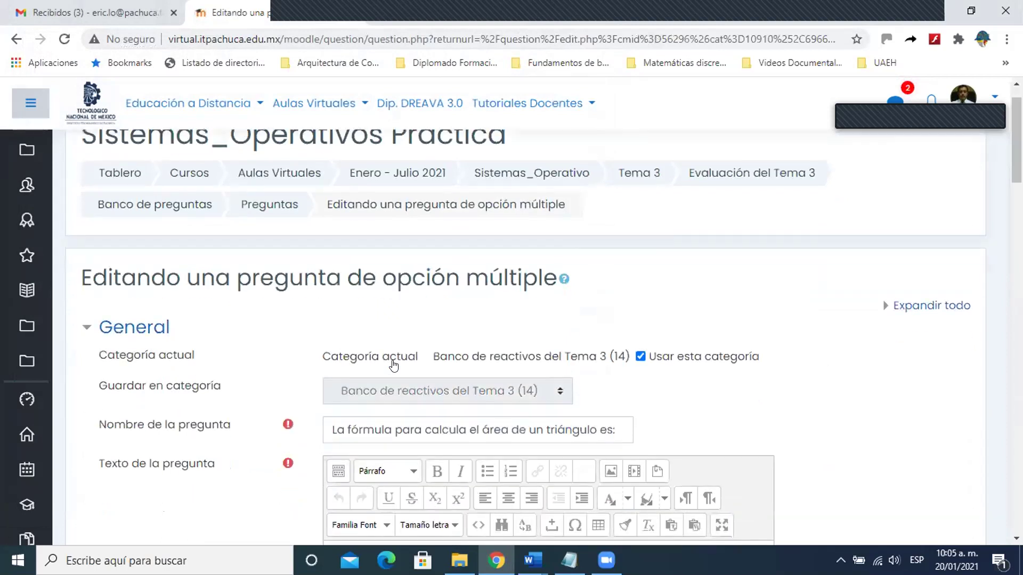
pyautogui.click(415, 364)
pyautogui.press('Delete')
pyautogui.write('ar')
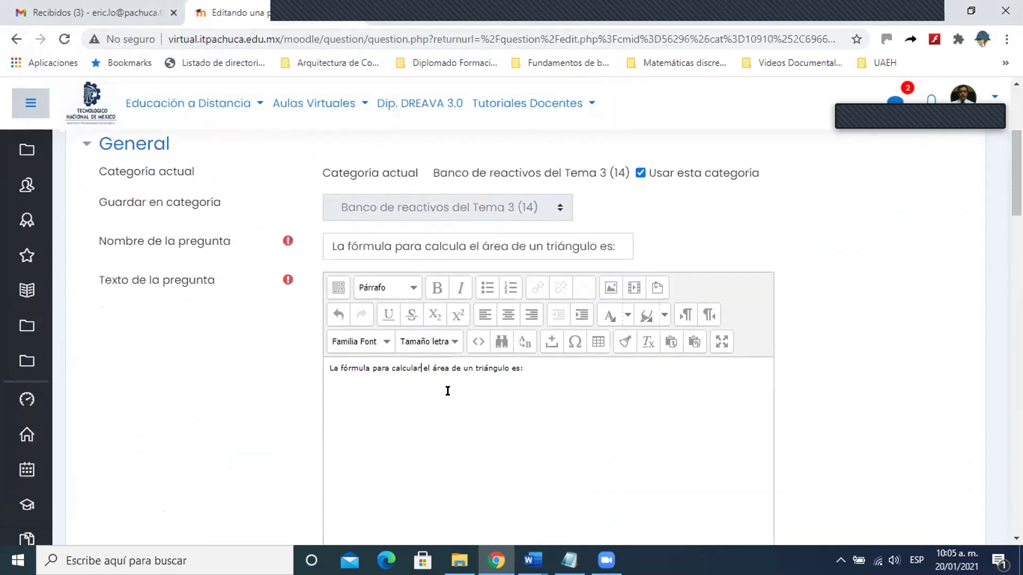
pyautogui.scroll(-1, 455, 384)
pyautogui.scroll(-15, 461, 384)
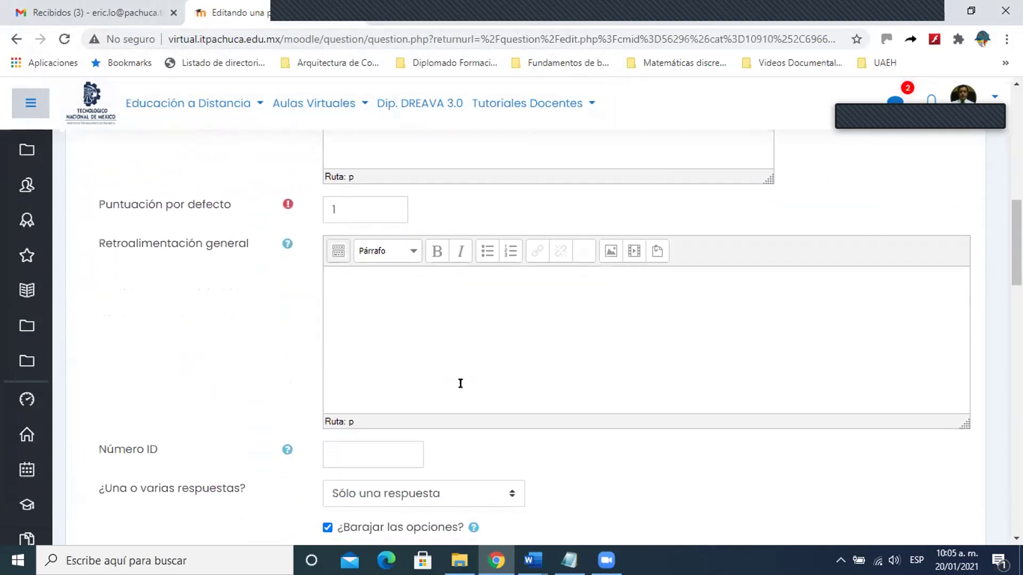
pyautogui.scroll(-7, 460, 384)
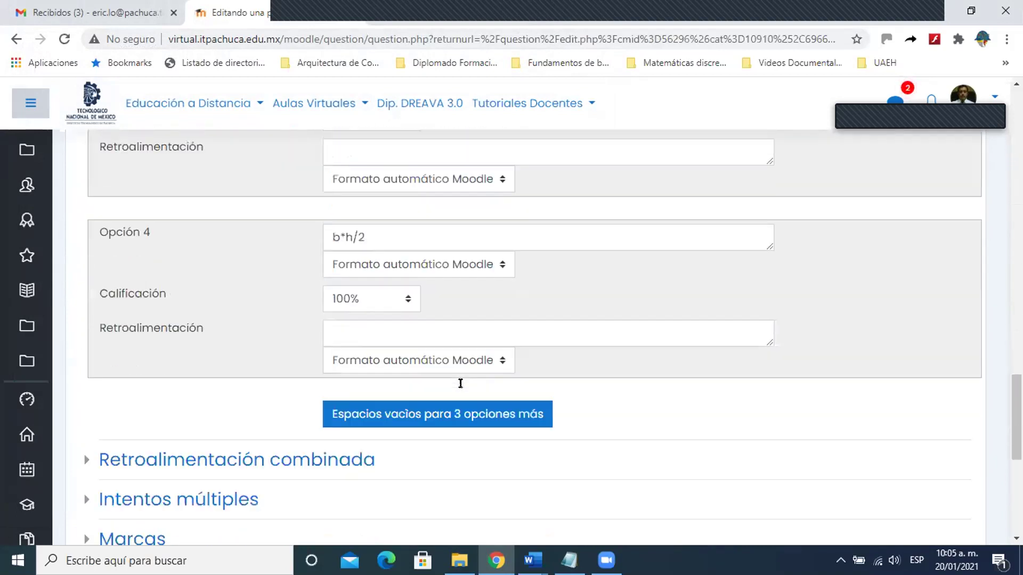
pyautogui.click(418, 427)
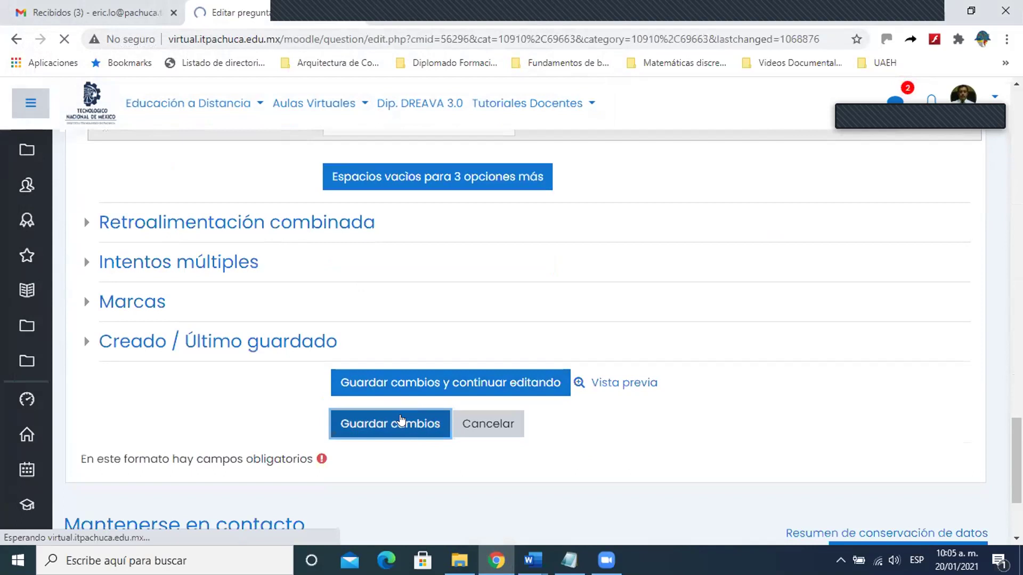
pyautogui.scroll(-6, 400, 414)
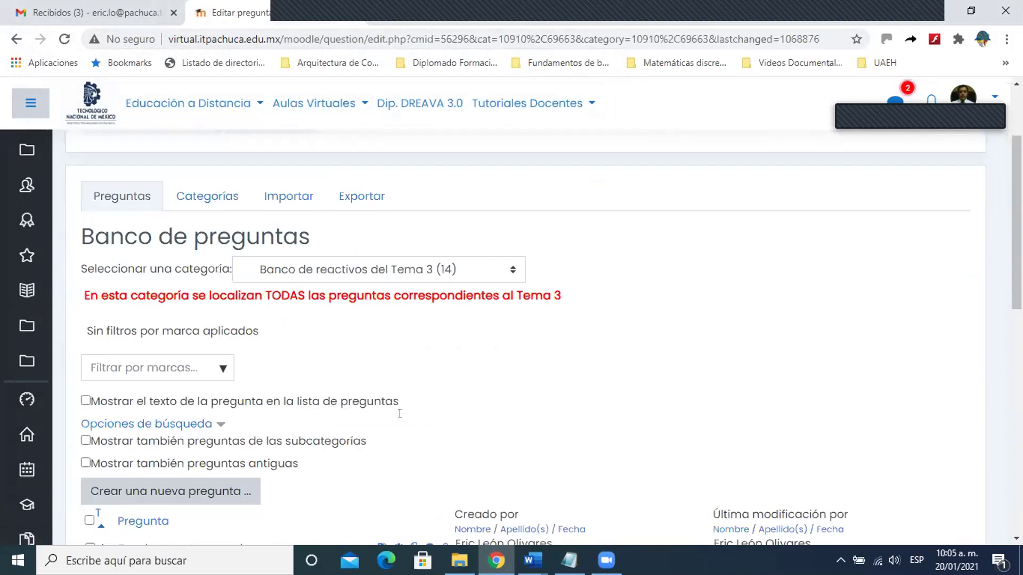
# Step: Preview the imported question "¿En Pachuca cae nieve en el mes de Mayo?" and close the preview
pyautogui.scroll(-2, 400, 418)
pyautogui.scroll(-1, 399, 418)
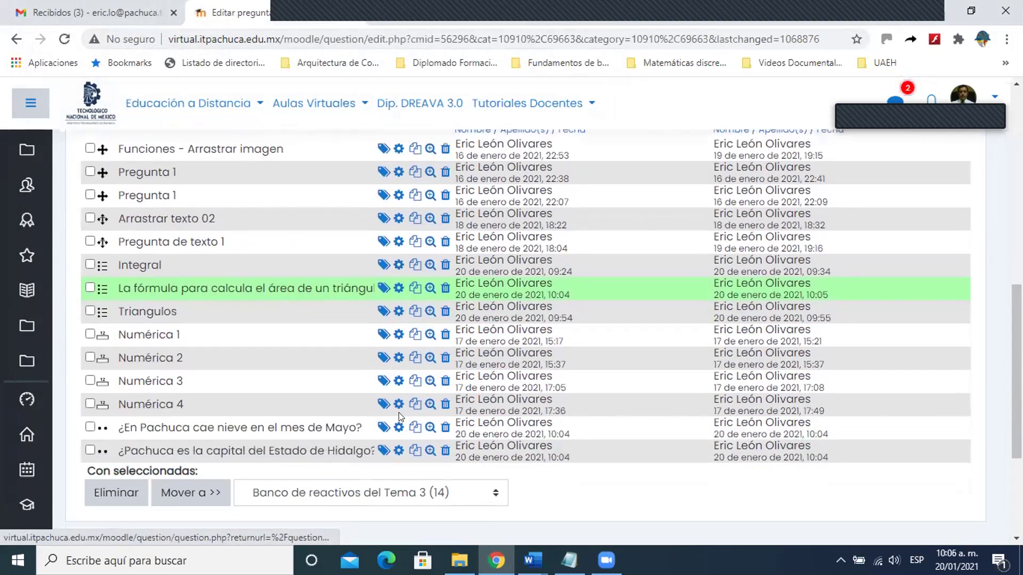
pyautogui.click(430, 428)
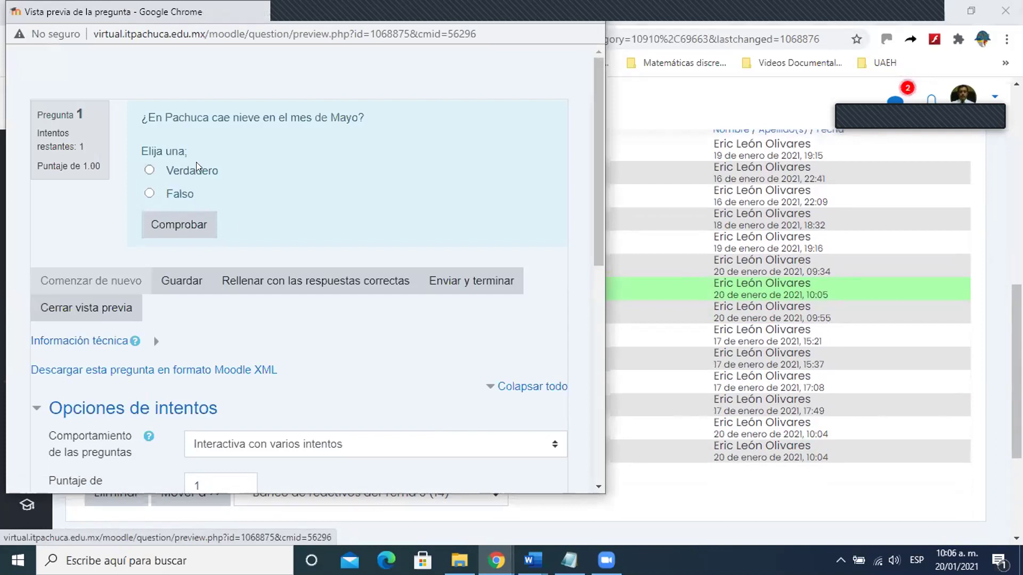
pyautogui.moveTo(198, 17); pyautogui.dragTo(222, 55)
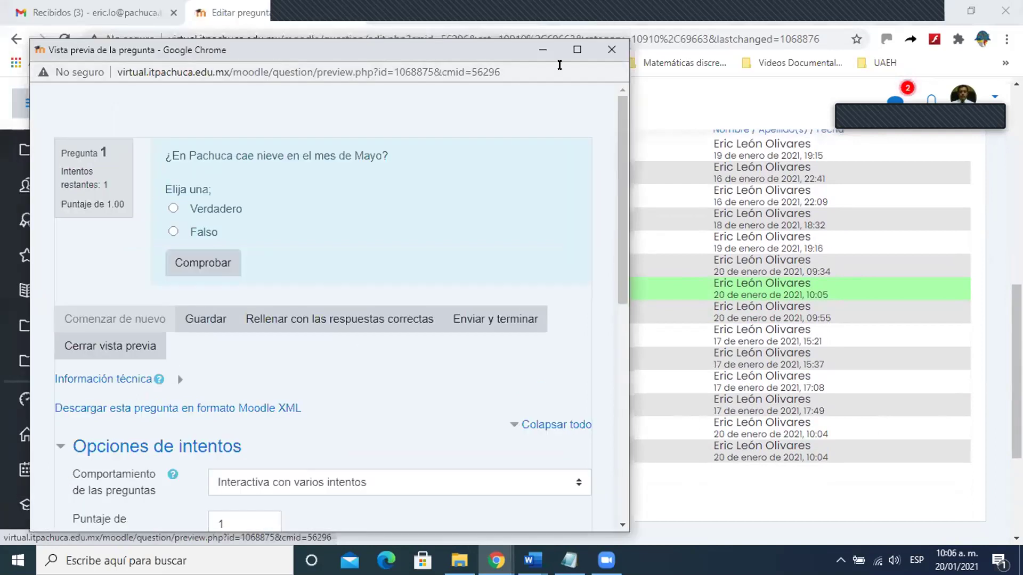
pyautogui.click(610, 49)
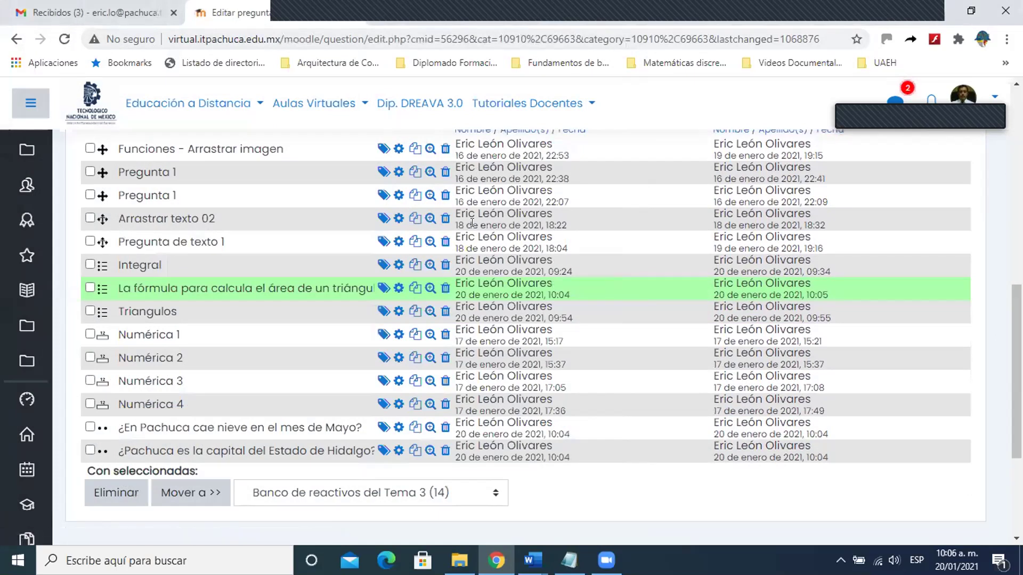
# Step: Switch to the Examen01 document in Word and close it
pyautogui.moveTo(533, 560)
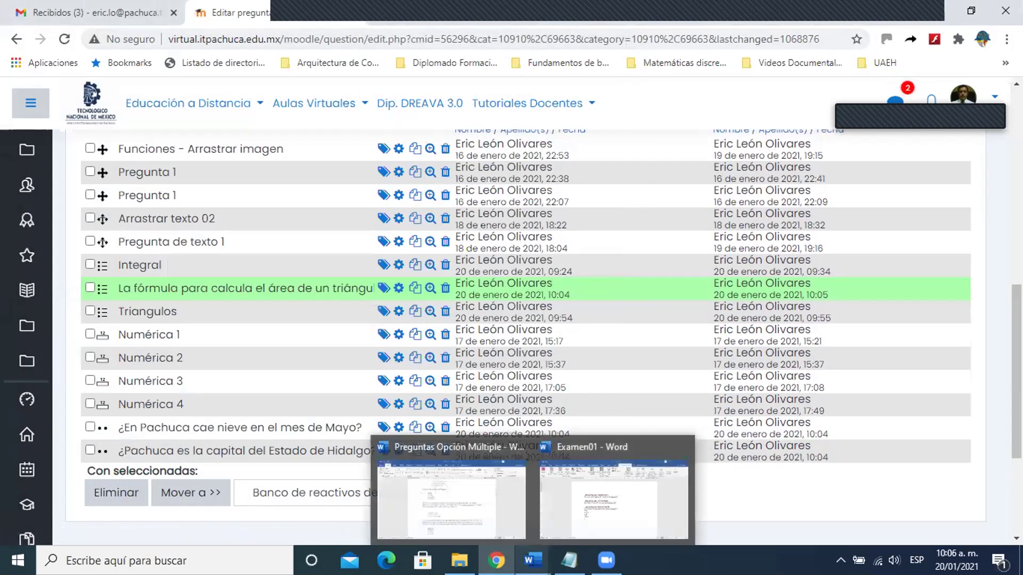
pyautogui.click(611, 444)
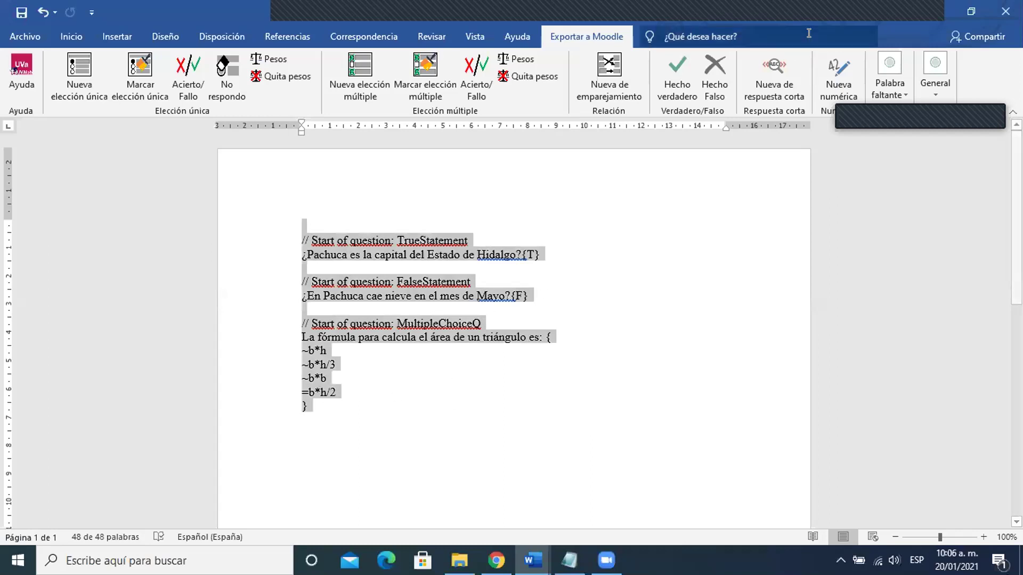
pyautogui.click(1000, 11)
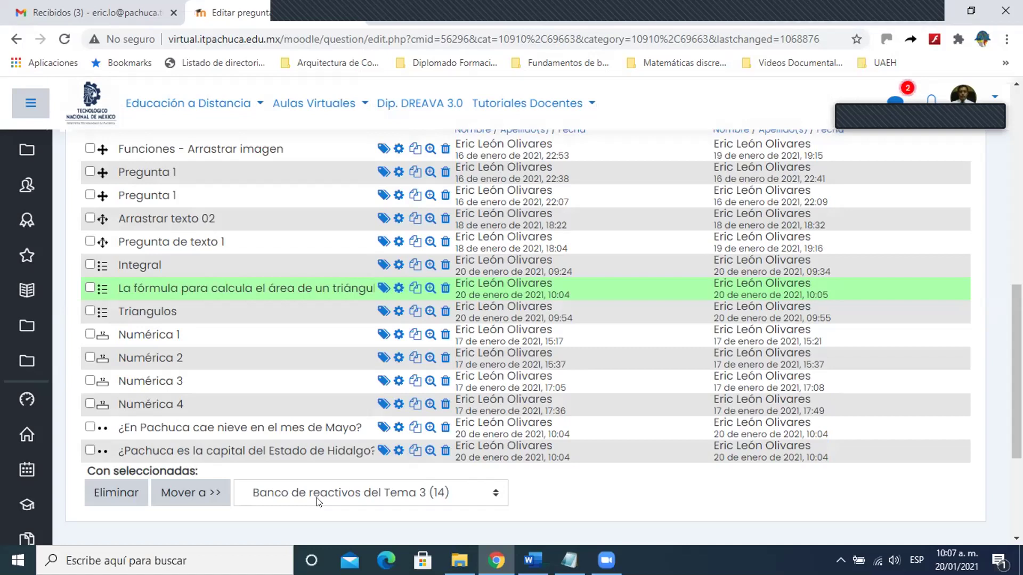
# Step: Delete the three imported questions on the triangle area, snow in Pachuca and the capital of Hidalgo from the bank
pyautogui.click(90, 450)
pyautogui.click(90, 287)
pyautogui.click(113, 492)
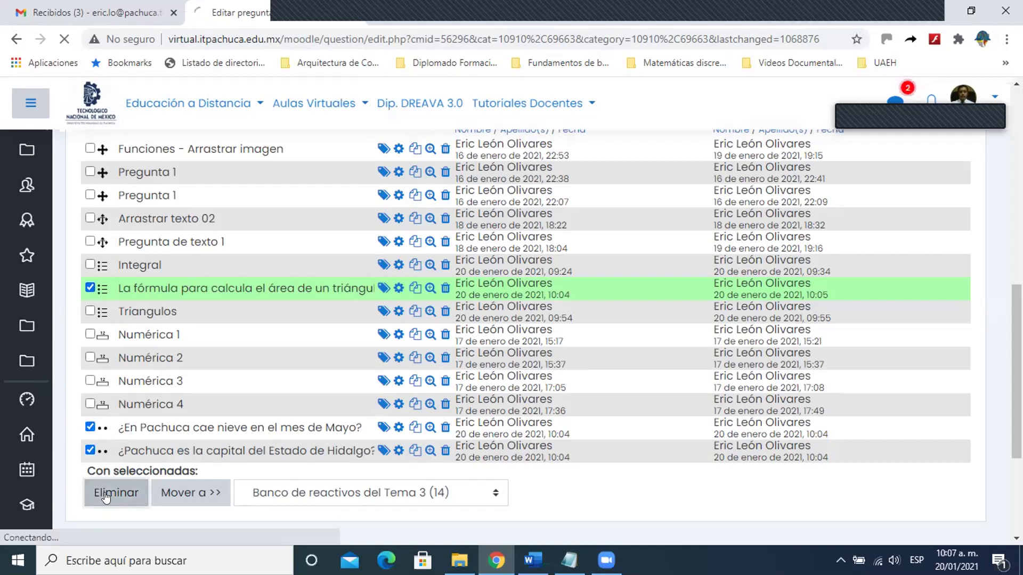
pyautogui.scroll(-3, 194, 414)
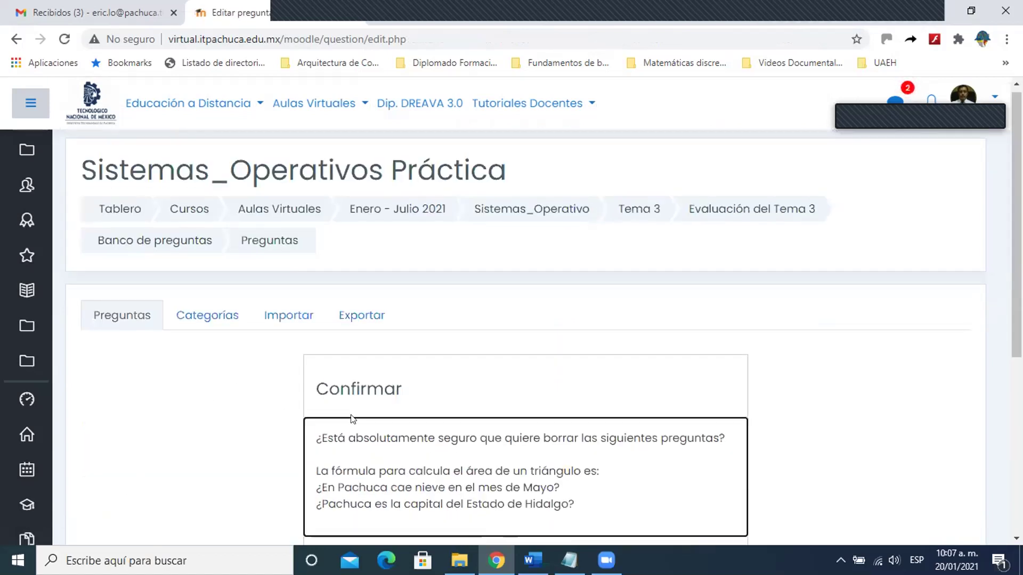
pyautogui.click(614, 421)
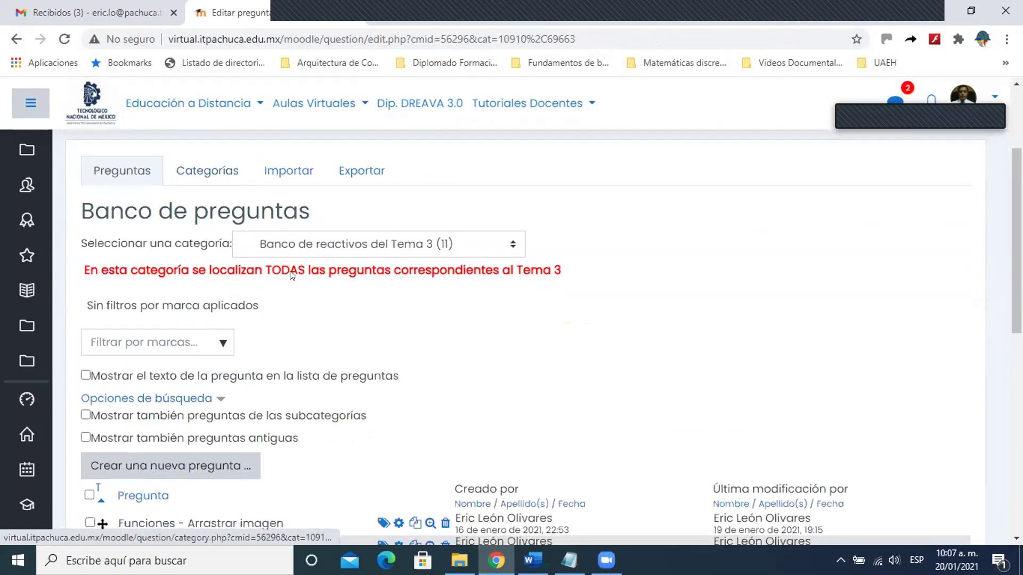
# Step: Show the question category Por defecto en Evaluación del Tema 3 and review its questions
pyautogui.click(507, 245)
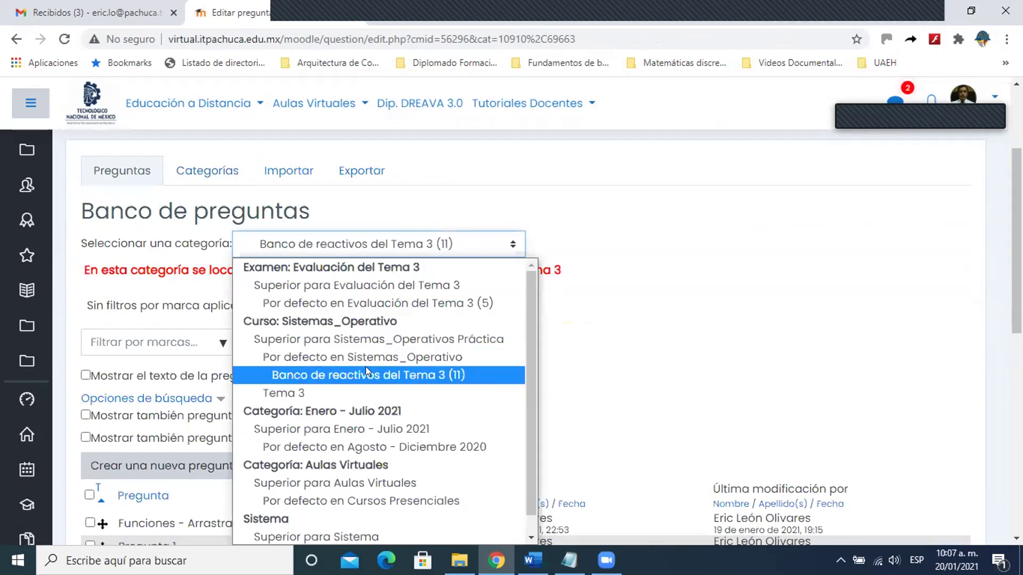
pyautogui.click(356, 303)
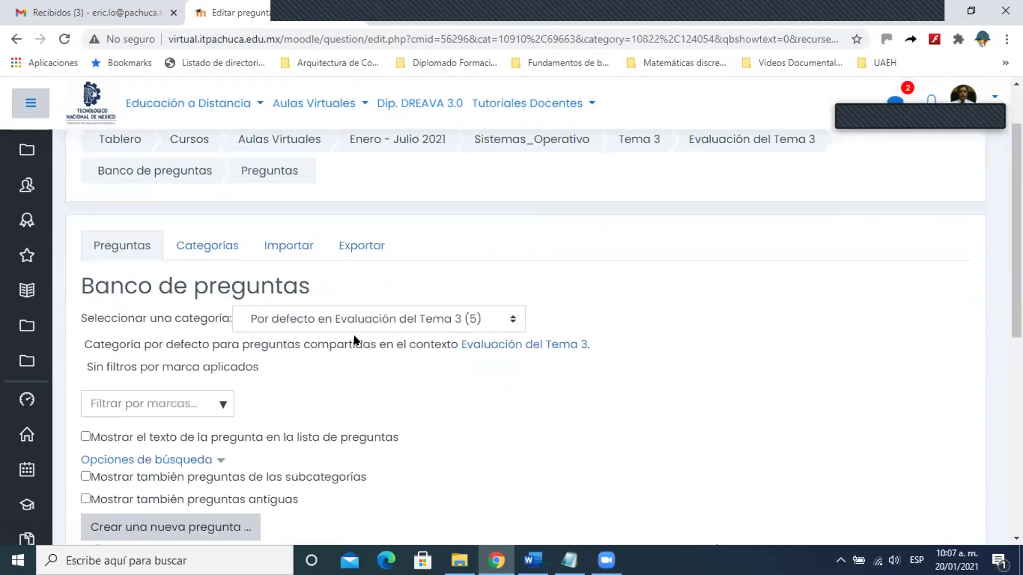
pyautogui.scroll(-4, 354, 338)
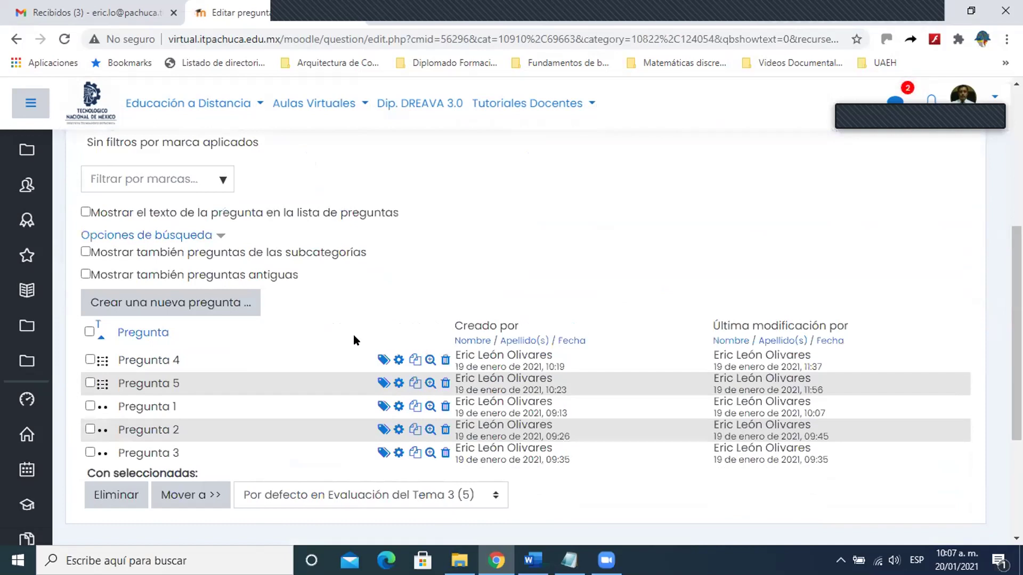
pyautogui.scroll(-2, 354, 337)
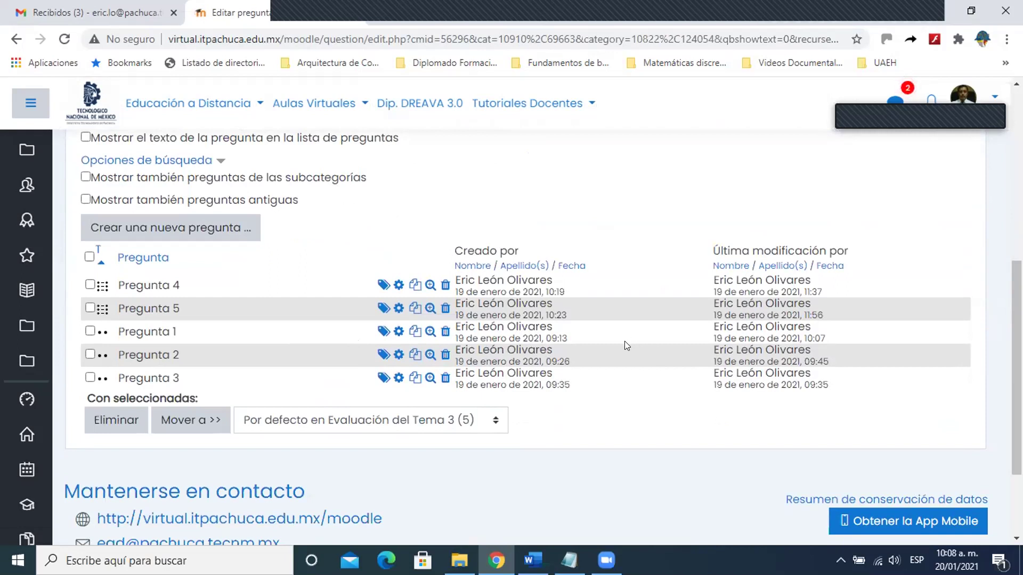
pyautogui.scroll(4, 624, 339)
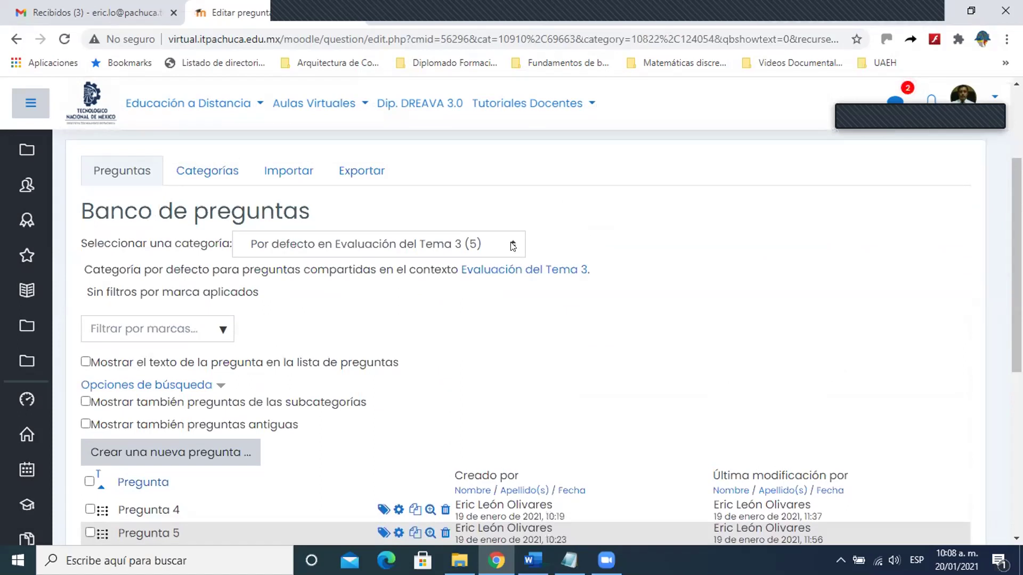
# Step: Switch the question bank to the category Banco de reactivos del Tema 3 and look through its question list
pyautogui.click(513, 245)
pyautogui.click(418, 372)
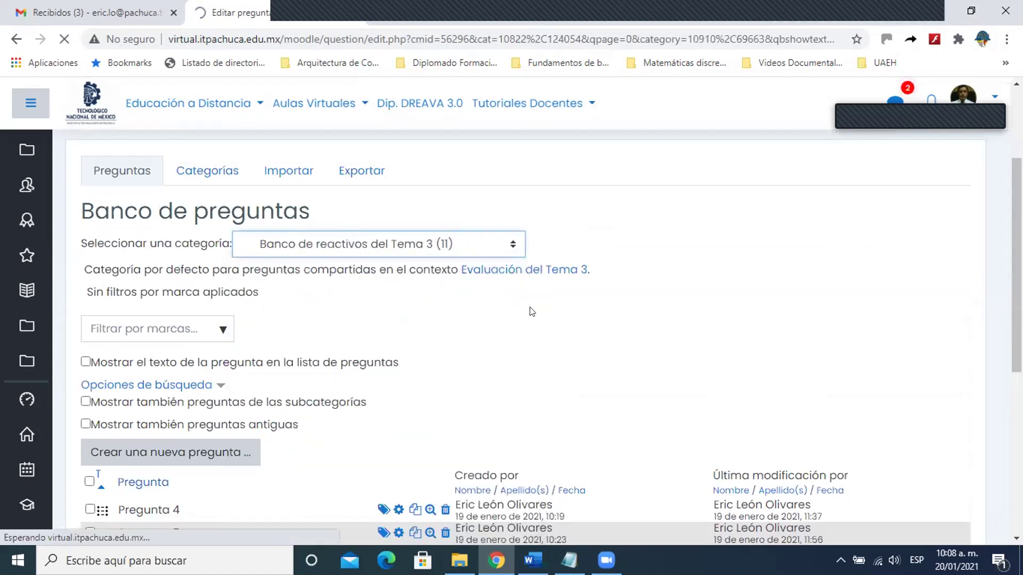
pyautogui.scroll(-5, 533, 311)
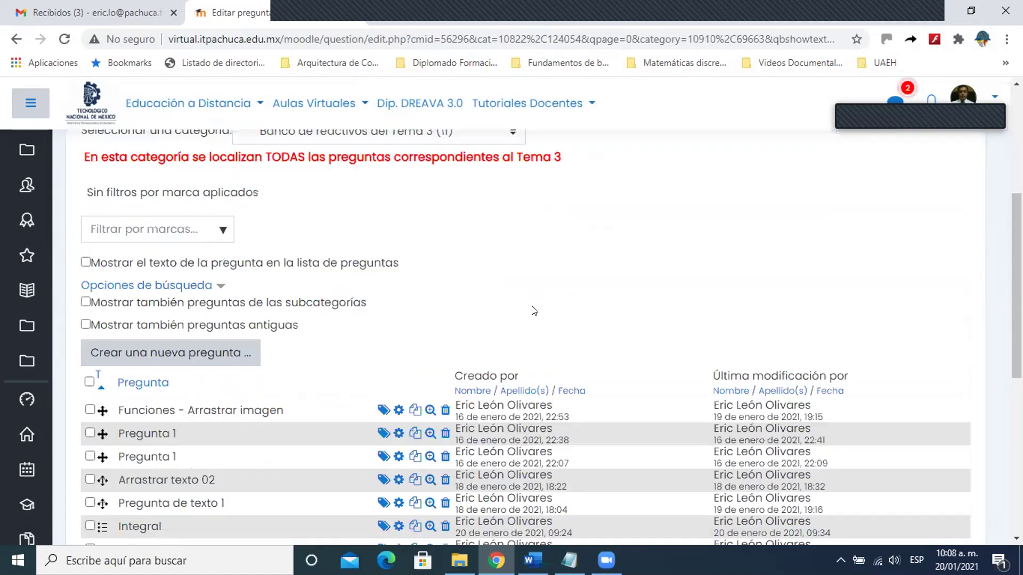
pyautogui.scroll(-6, 534, 311)
pyautogui.scroll(3, 533, 308)
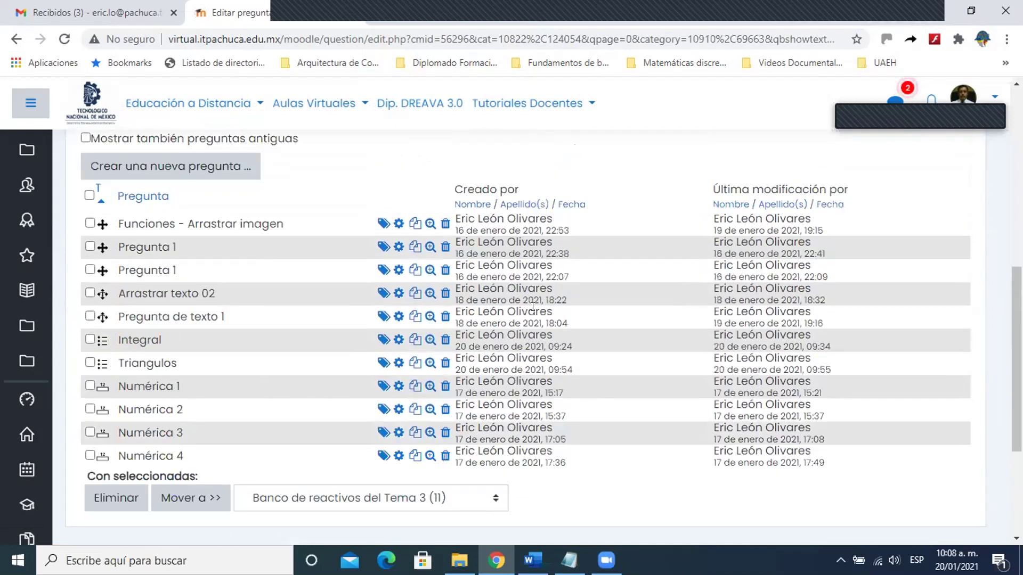
pyautogui.scroll(7, 533, 307)
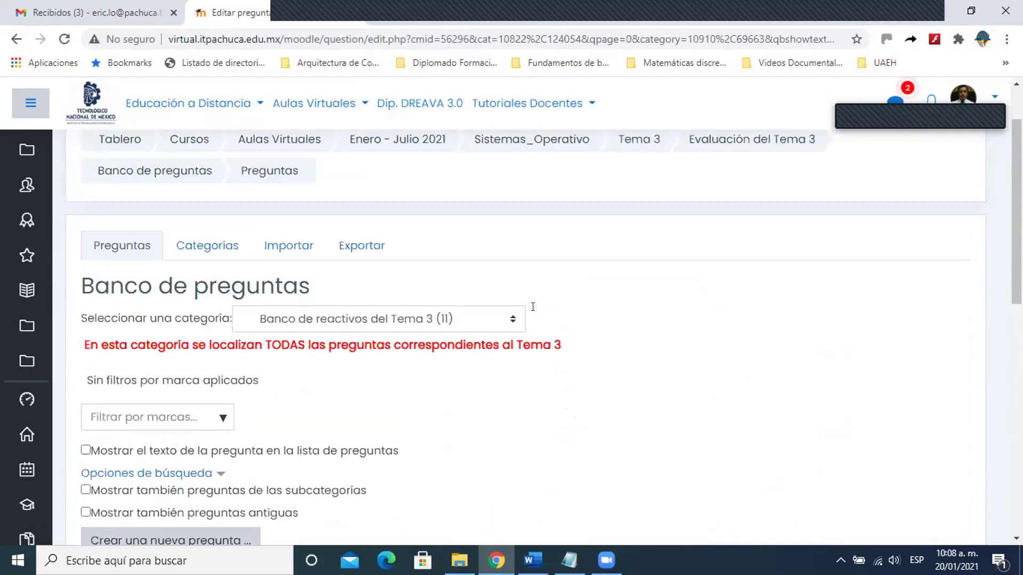
pyautogui.scroll(-5, 532, 306)
pyautogui.scroll(-2, 533, 306)
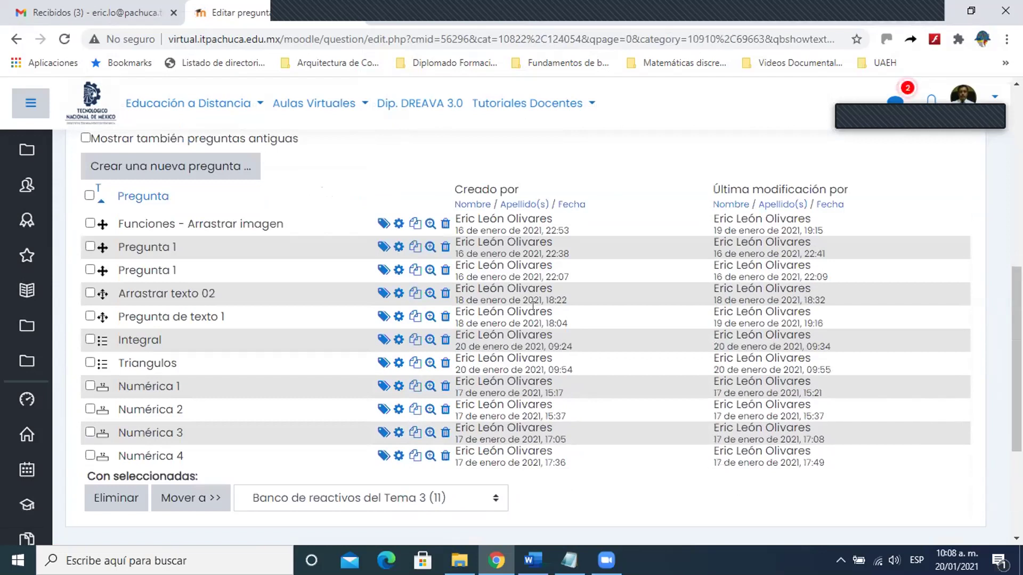
pyautogui.scroll(7, 533, 305)
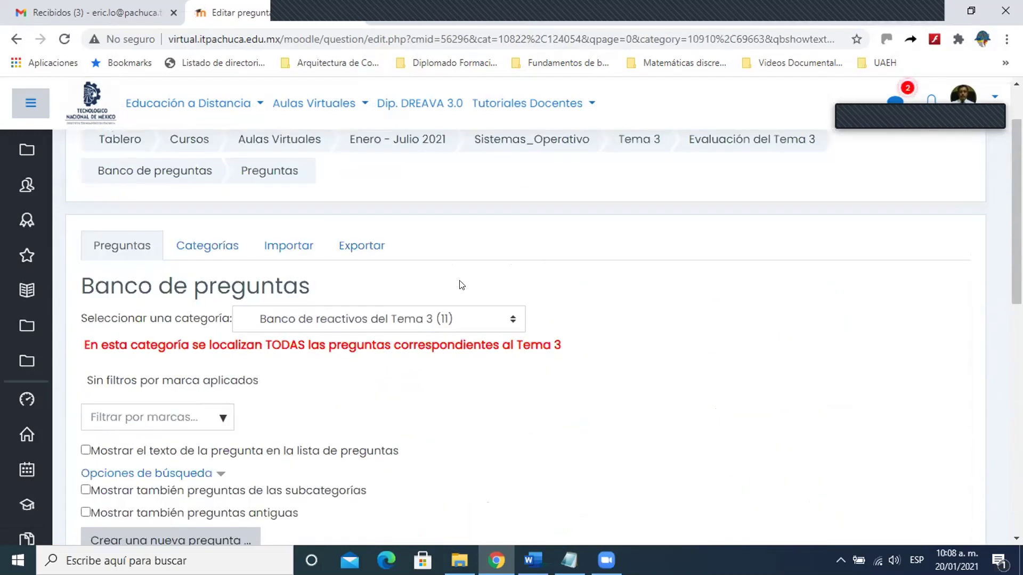
# Step: Look over the question import page and return to the question list
pyautogui.click(293, 245)
pyautogui.scroll(-5, 294, 245)
pyautogui.scroll(3, 294, 245)
pyautogui.click(126, 171)
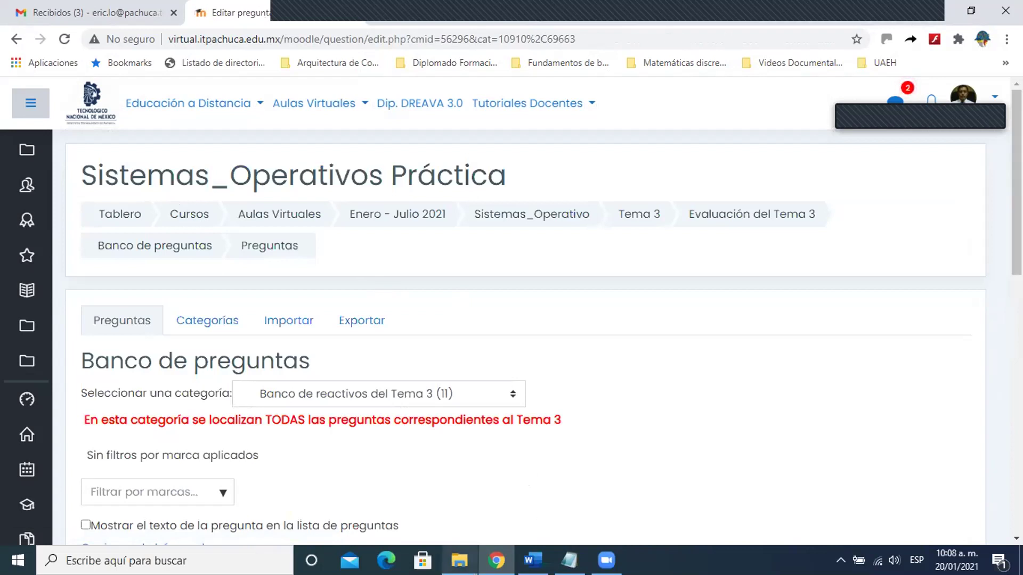
# Step: Open the Exam01 document from the Banco de preguntas folder in Word and enable its macros
pyautogui.click(459, 561)
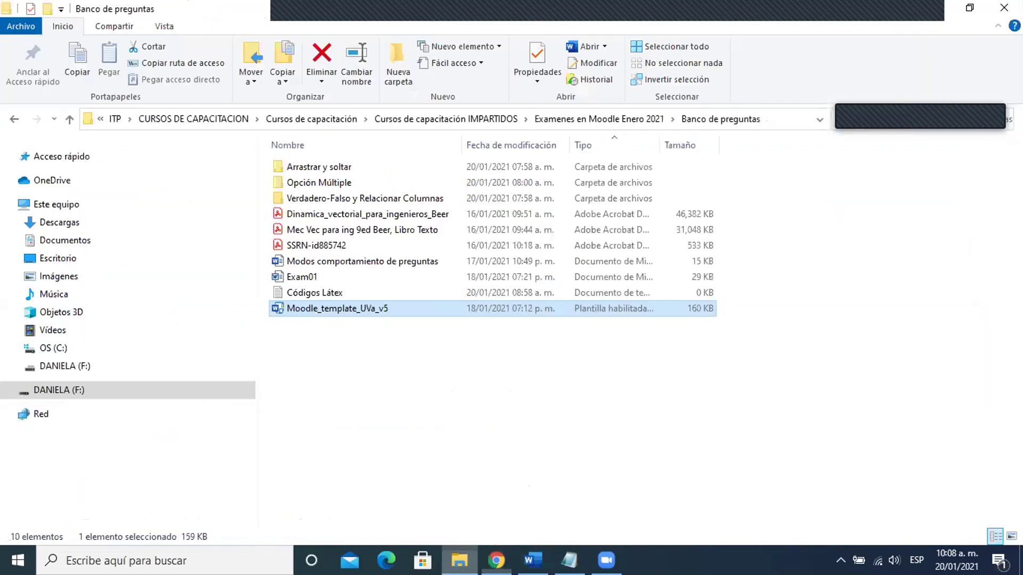
pyautogui.click(411, 388)
pyautogui.doubleClick(294, 277)
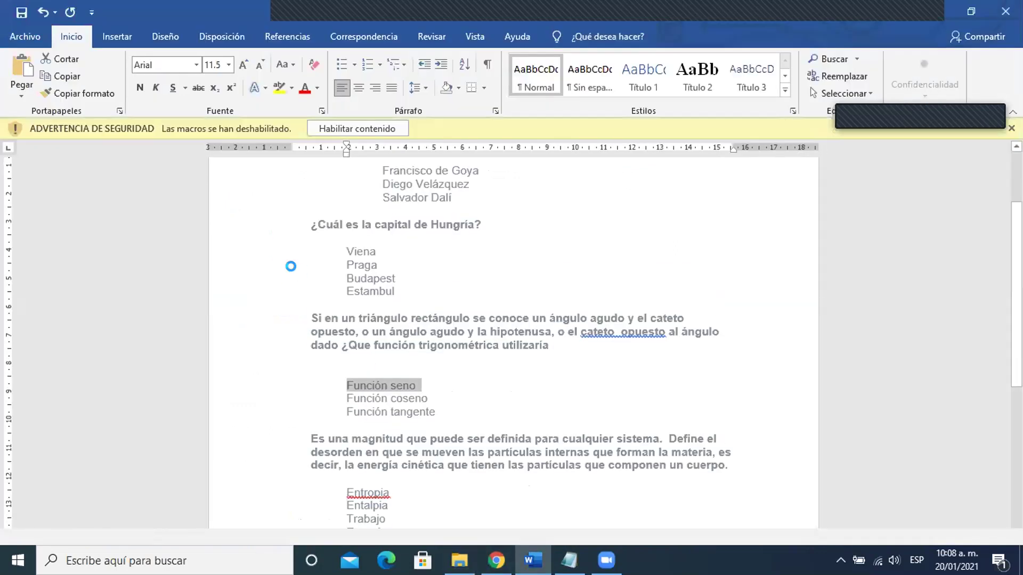
pyautogui.click(373, 128)
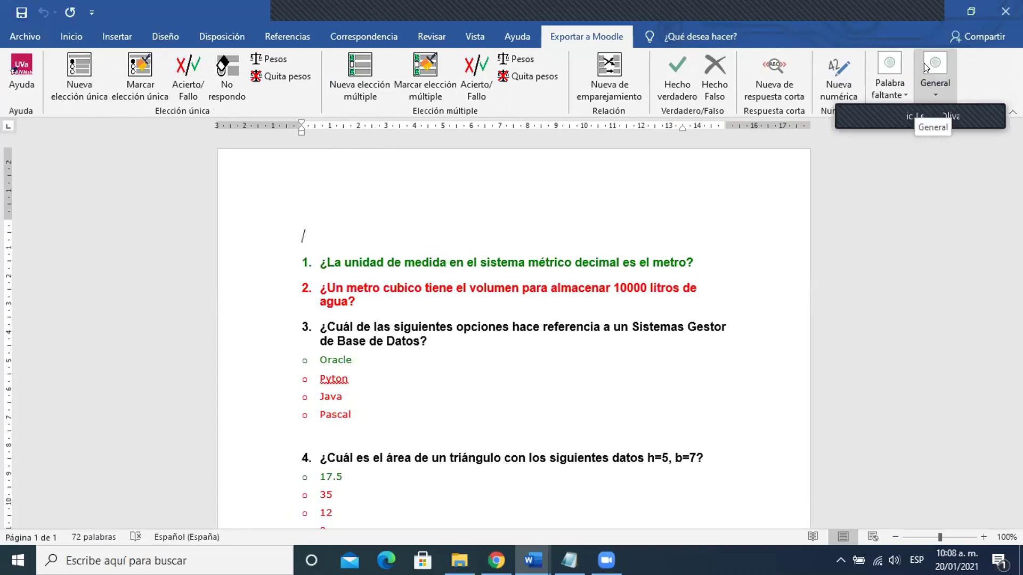
# Step: Try the Moodle export on Exam01, cancel saving the text file and close the document without saving
pyautogui.click(935, 91)
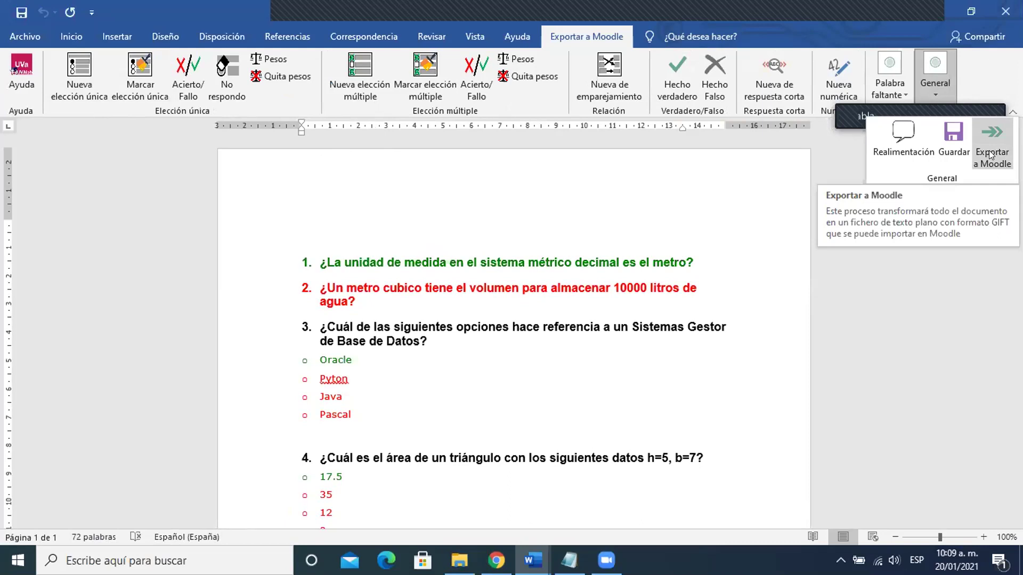
pyautogui.click(989, 150)
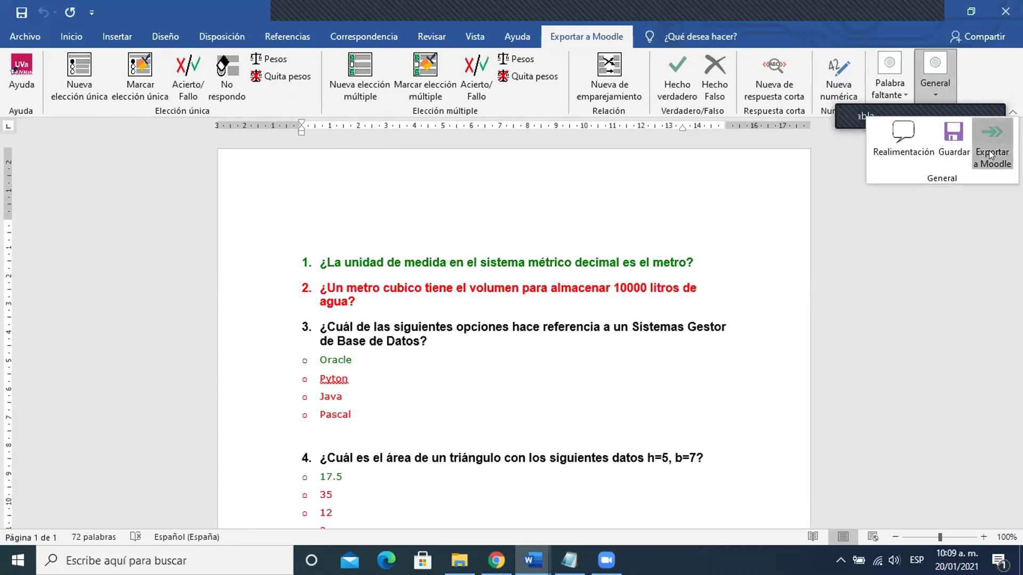
pyautogui.press('F12')
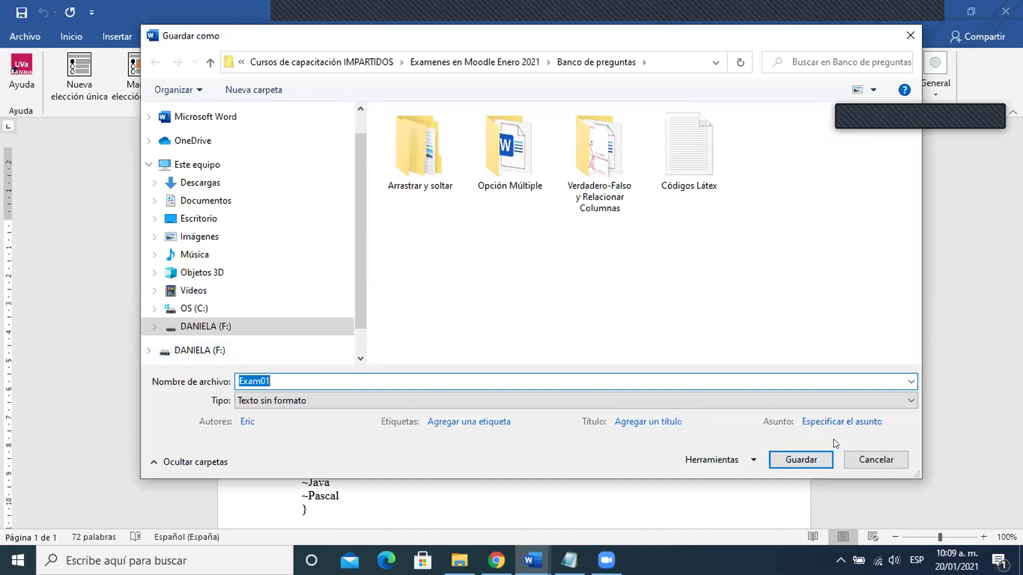
pyautogui.click(876, 460)
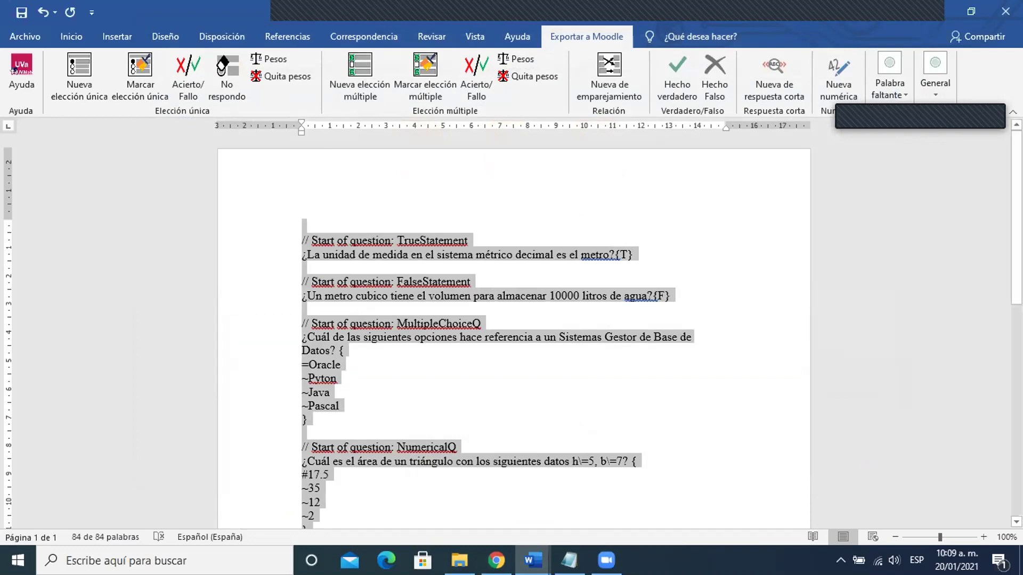
pyautogui.click(1006, 11)
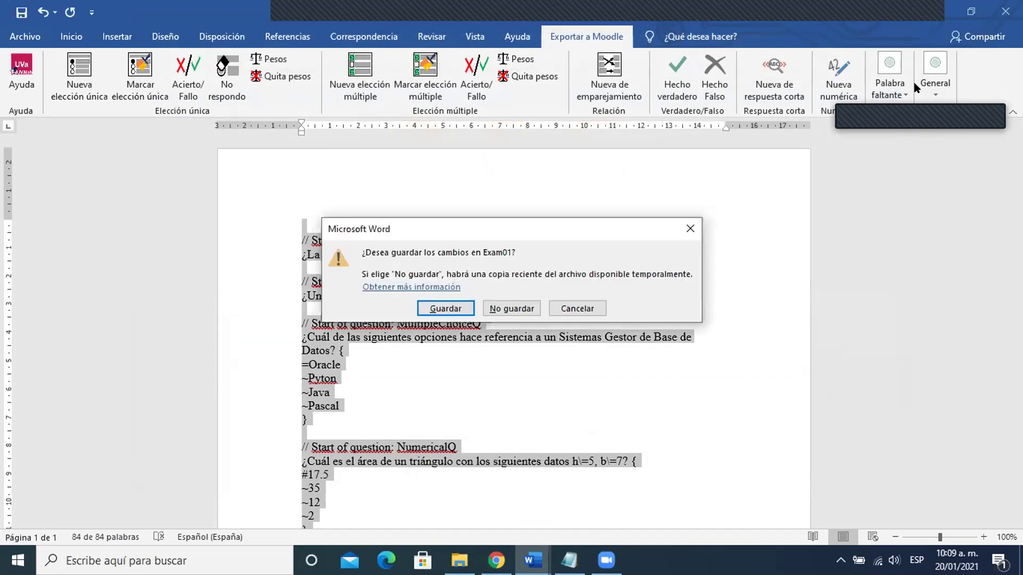
pyautogui.click(520, 308)
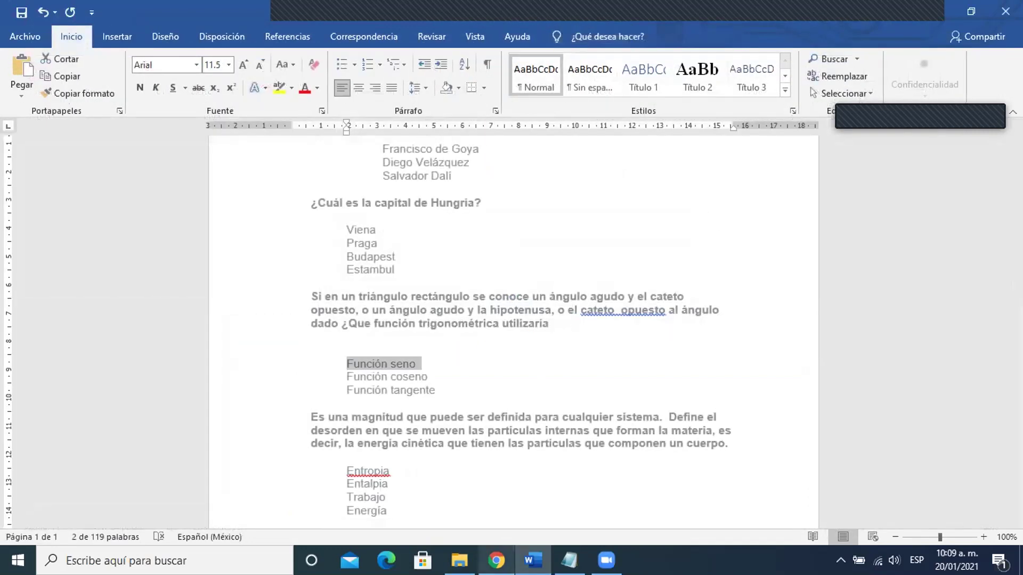
# Step: Switch to Chrome and view the Banco de reactivos del Tema 3 question bank
pyautogui.click(496, 560)
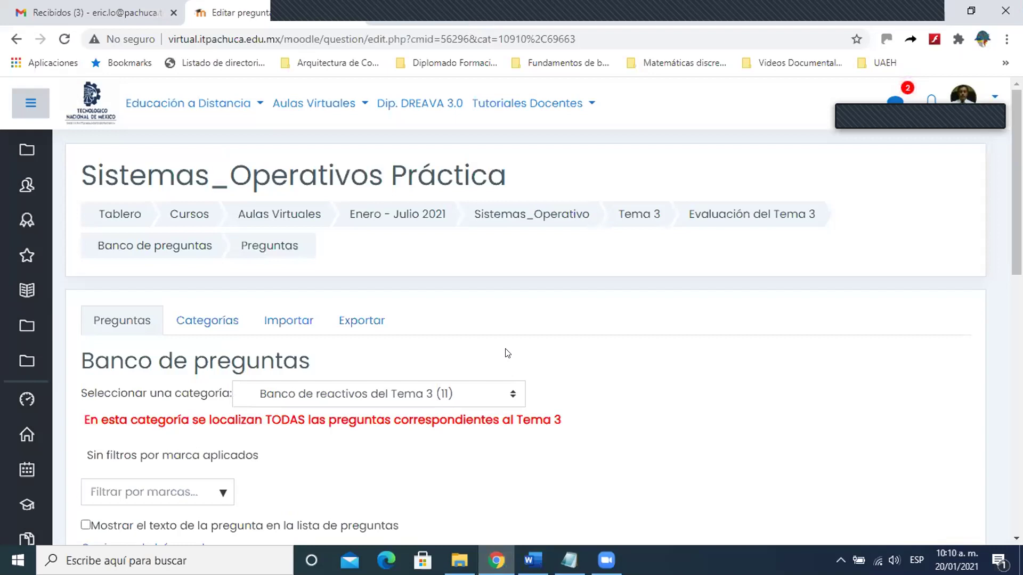
pyautogui.scroll(-3, 507, 353)
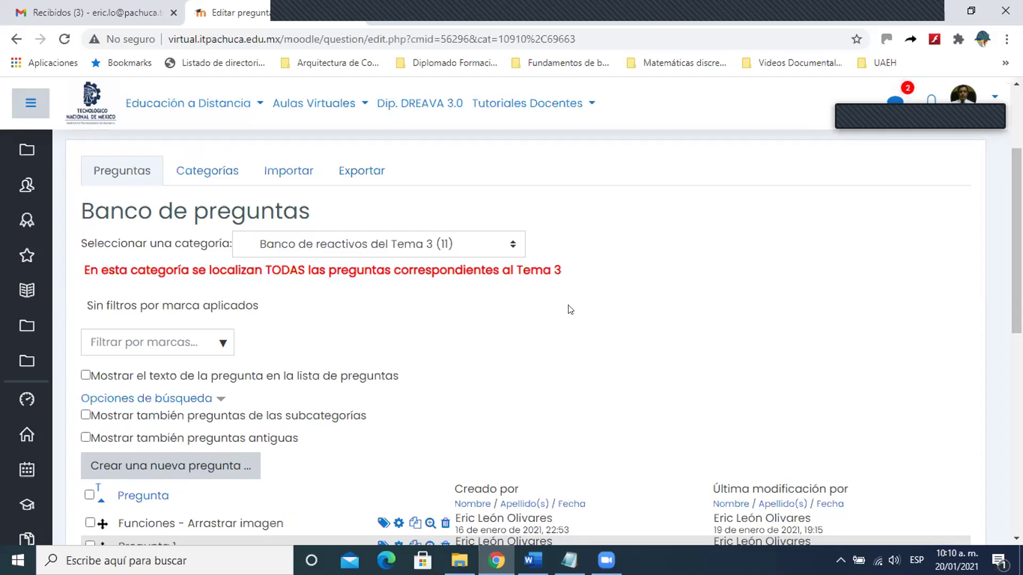
pyautogui.click(513, 248)
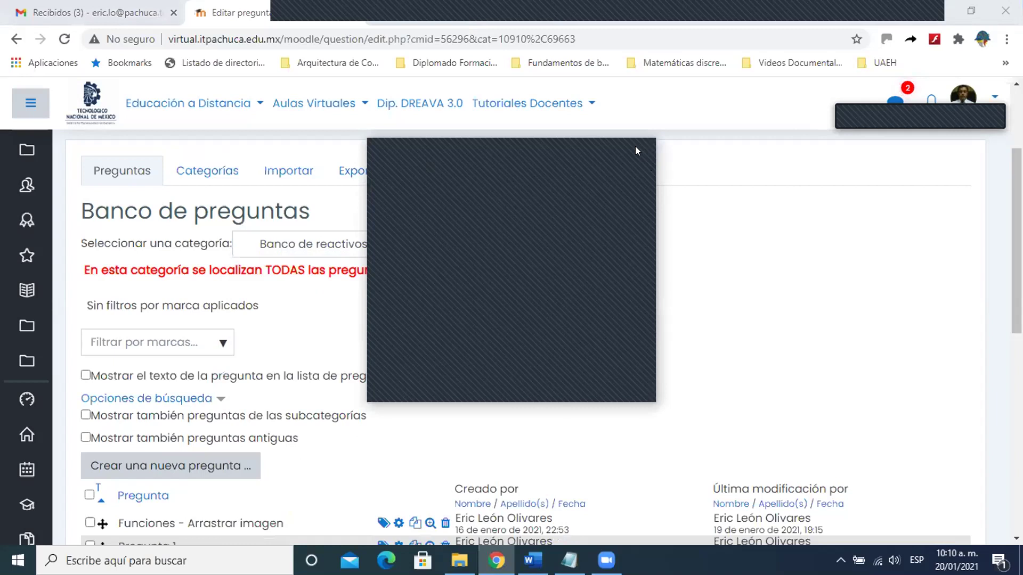
pyautogui.click(635, 146)
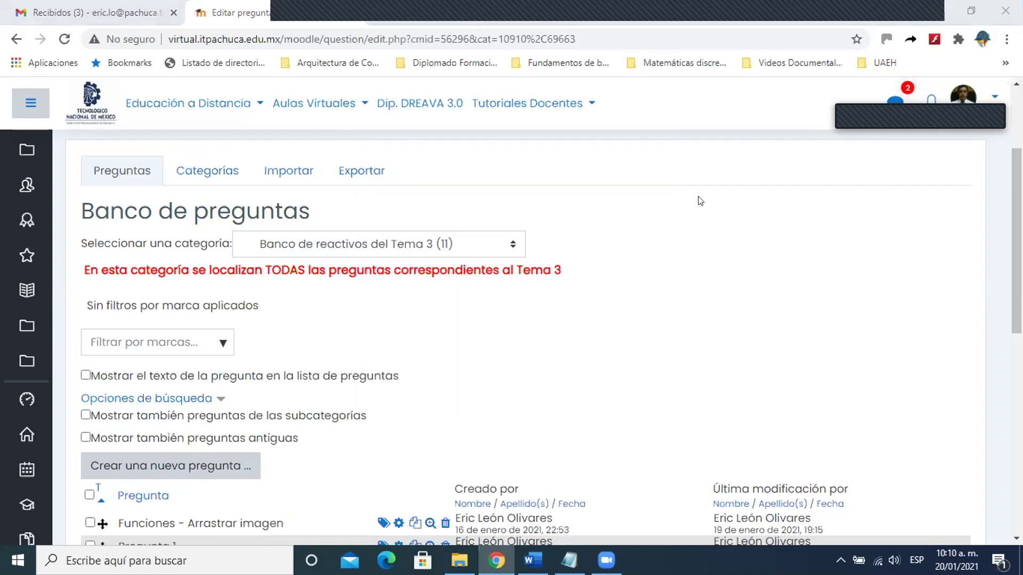
# Step: Look over the Banco de reactivos del Tema 3 questions and show the category Por defecto en Evaluación del Tema 3
pyautogui.scroll(-3, 663, 252)
pyautogui.scroll(-4, 662, 252)
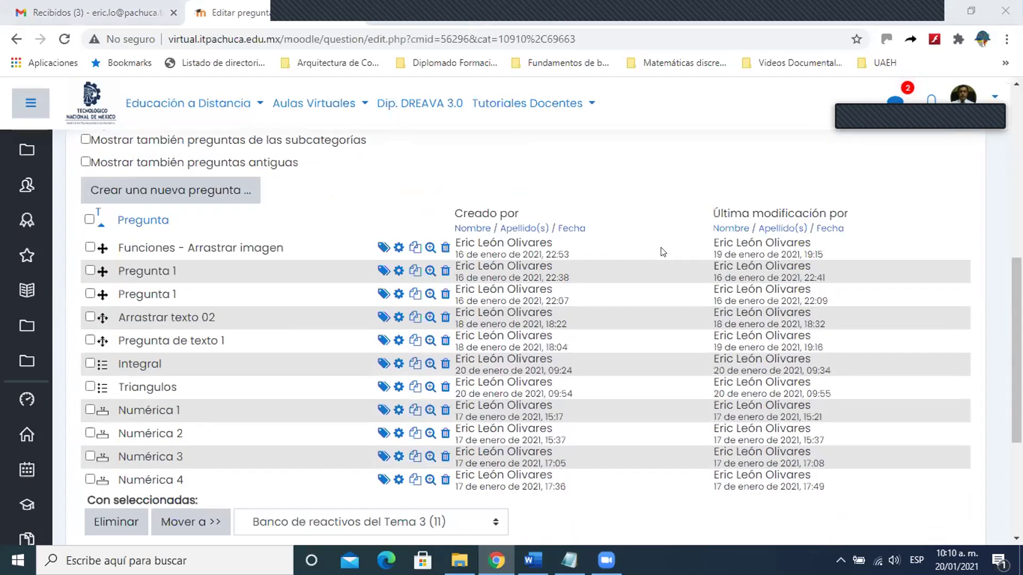
pyautogui.scroll(1, 662, 252)
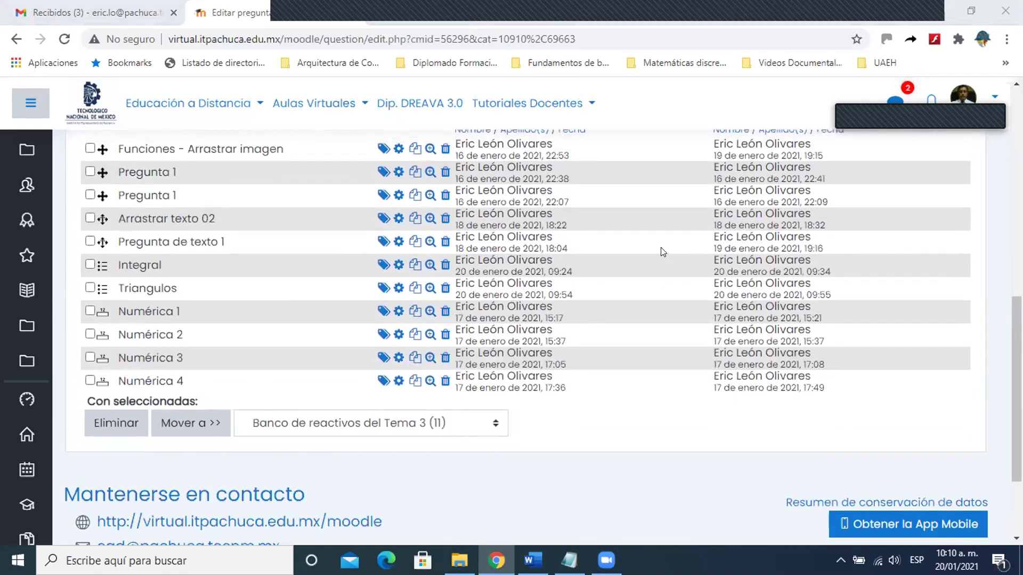
pyautogui.scroll(2, 663, 252)
pyautogui.scroll(2, 663, 252)
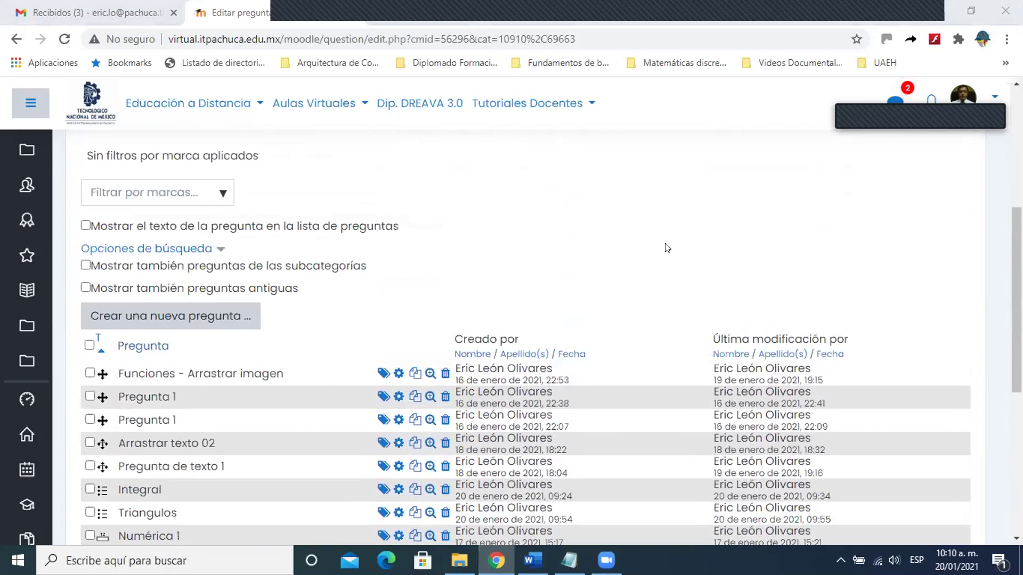
pyautogui.click(509, 171)
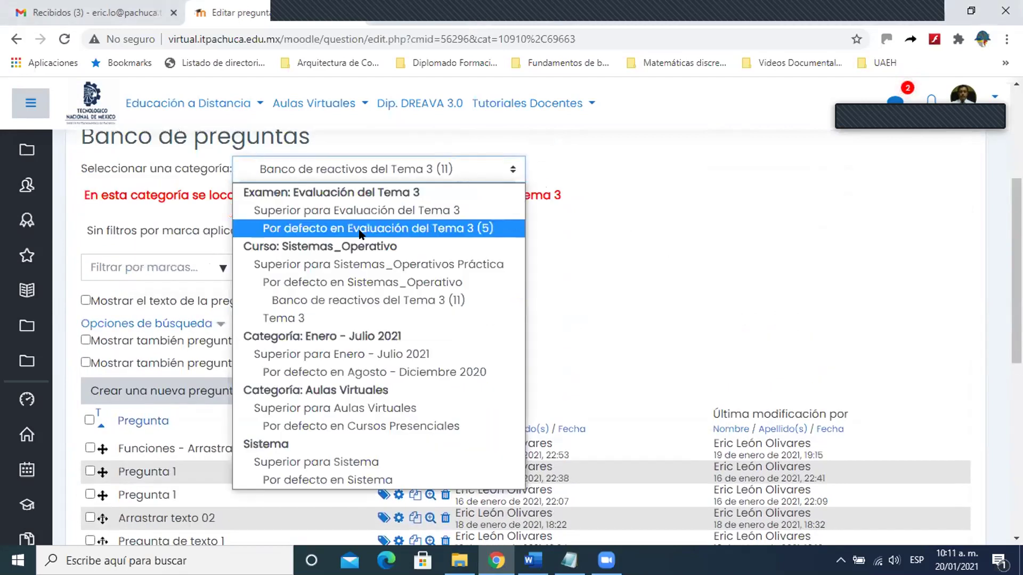
pyautogui.click(458, 228)
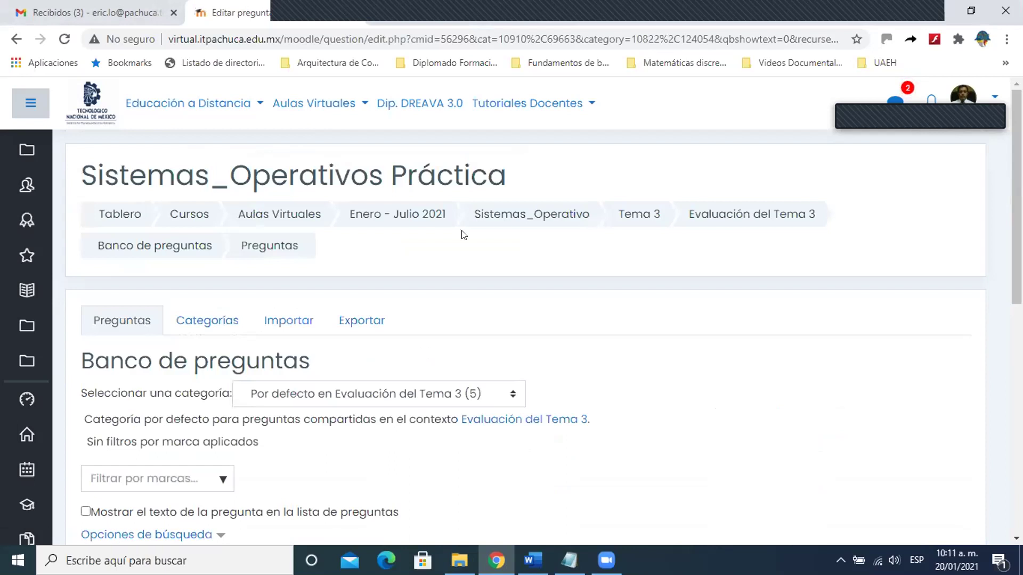
pyautogui.scroll(-6, 464, 235)
pyautogui.scroll(-1, 464, 235)
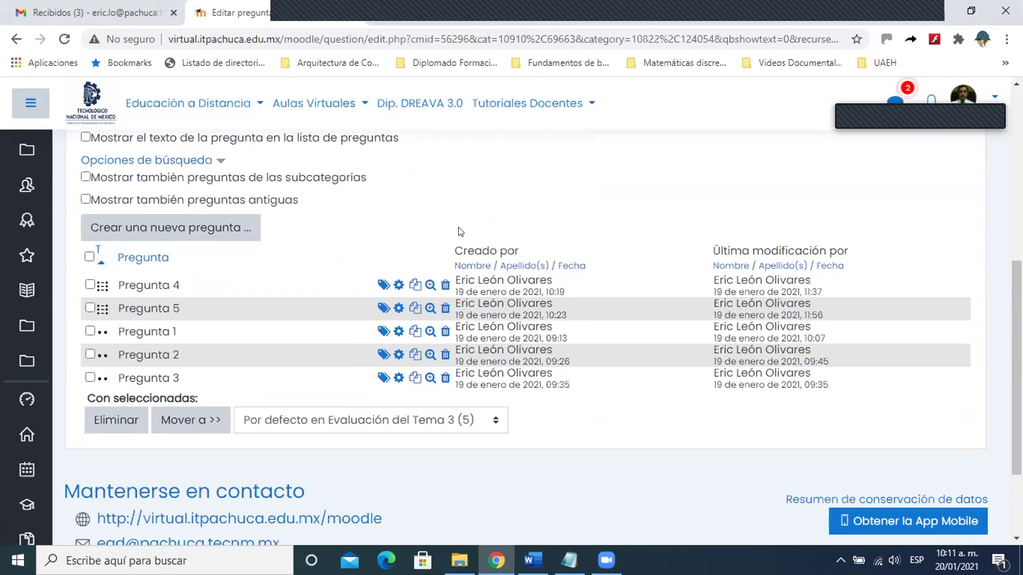
# Step: Preview Pregunta 4, Pregunta 3 and Pregunta 1 in turn, closing each preview window
pyautogui.click(424, 285)
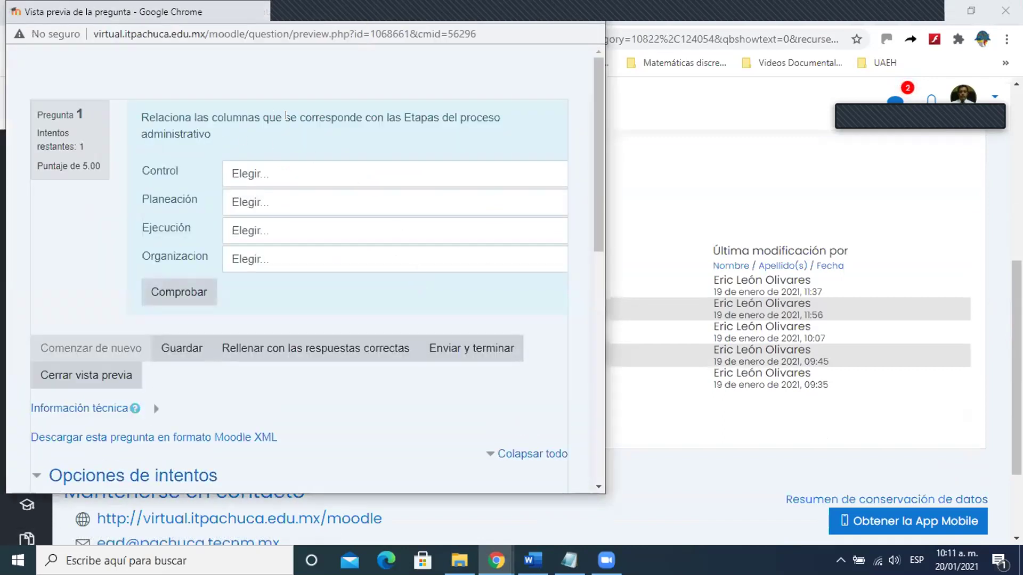
pyautogui.moveTo(285, 10); pyautogui.dragTo(319, 53)
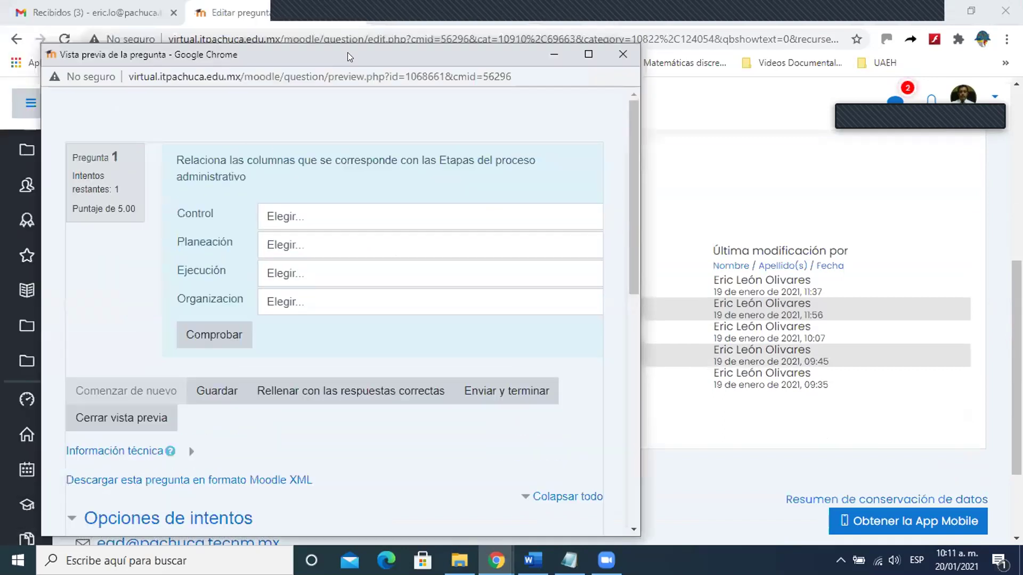
pyautogui.click(620, 55)
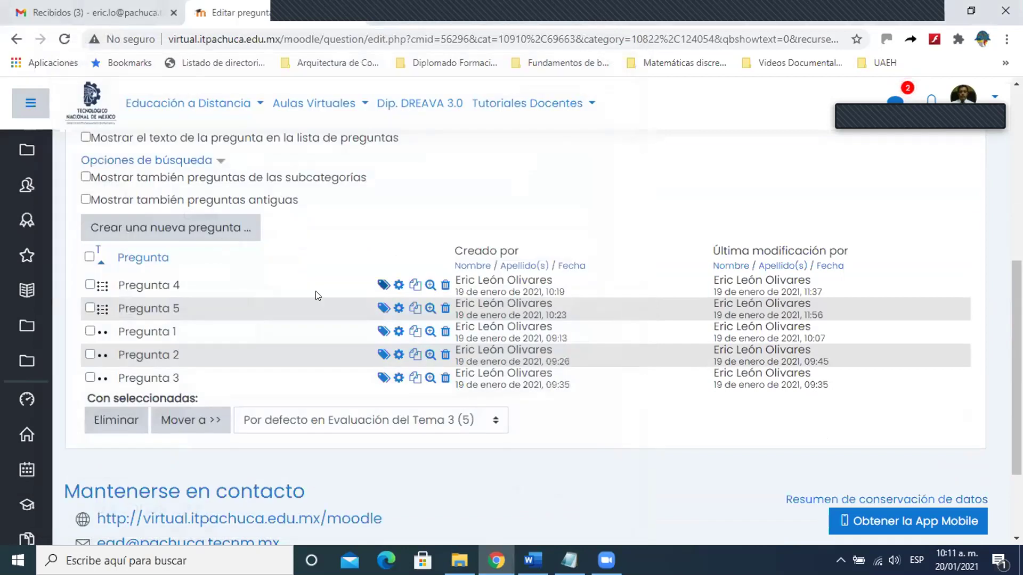
pyautogui.click(435, 378)
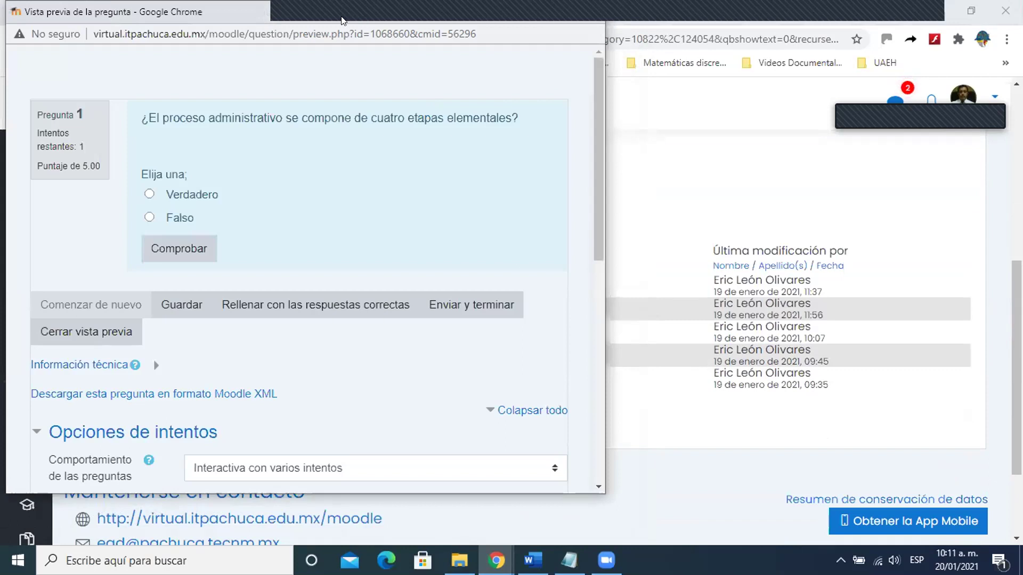
pyautogui.moveTo(341, 17); pyautogui.dragTo(395, 65)
pyautogui.click(640, 61)
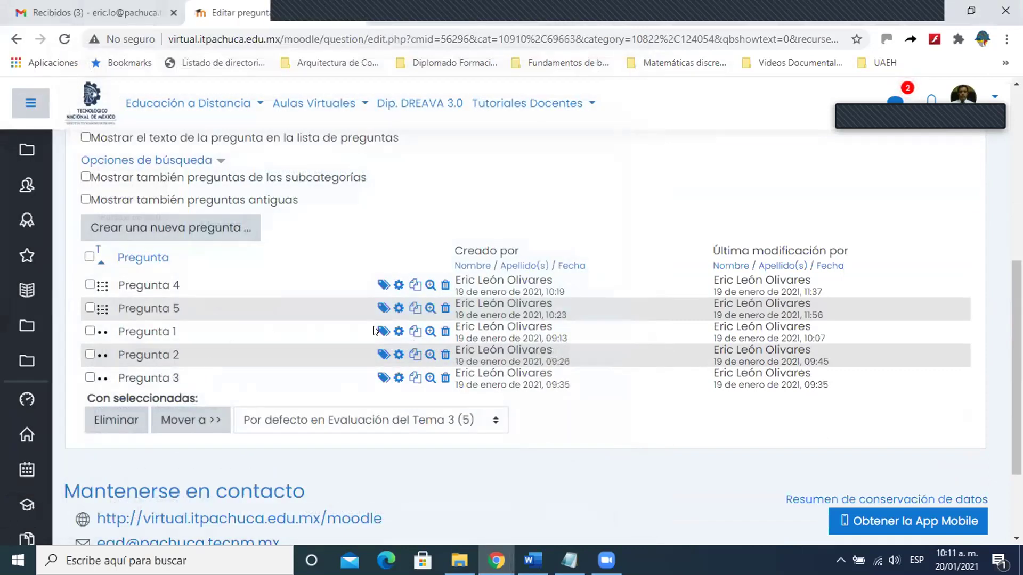
pyautogui.click(431, 331)
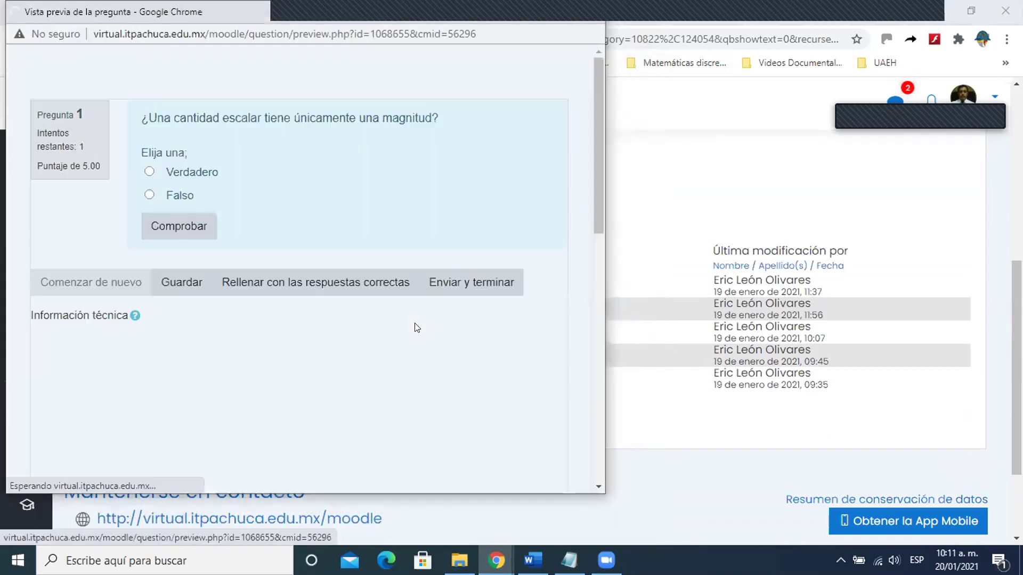
pyautogui.moveTo(306, 18); pyautogui.dragTo(317, 53)
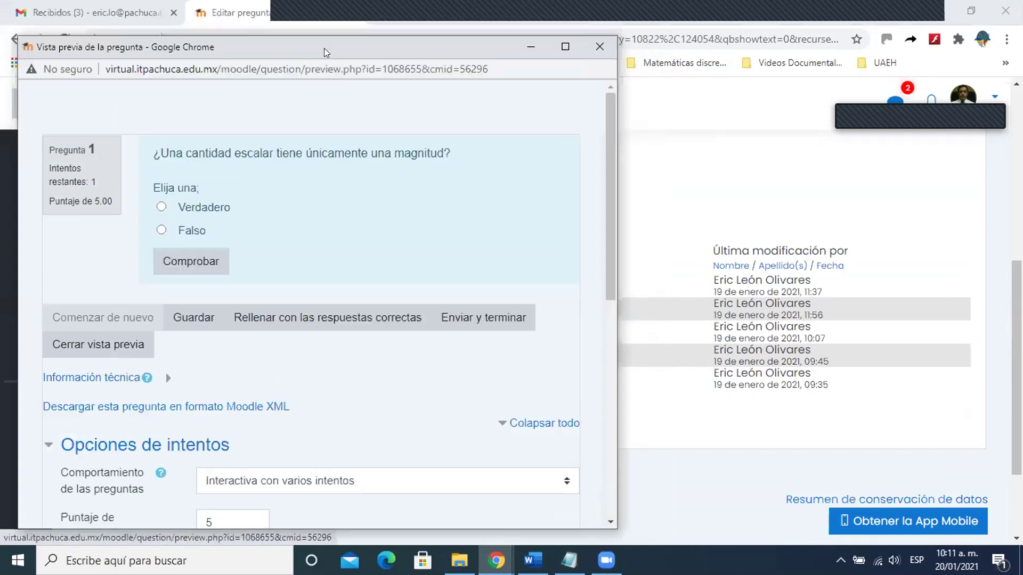
pyautogui.click(599, 48)
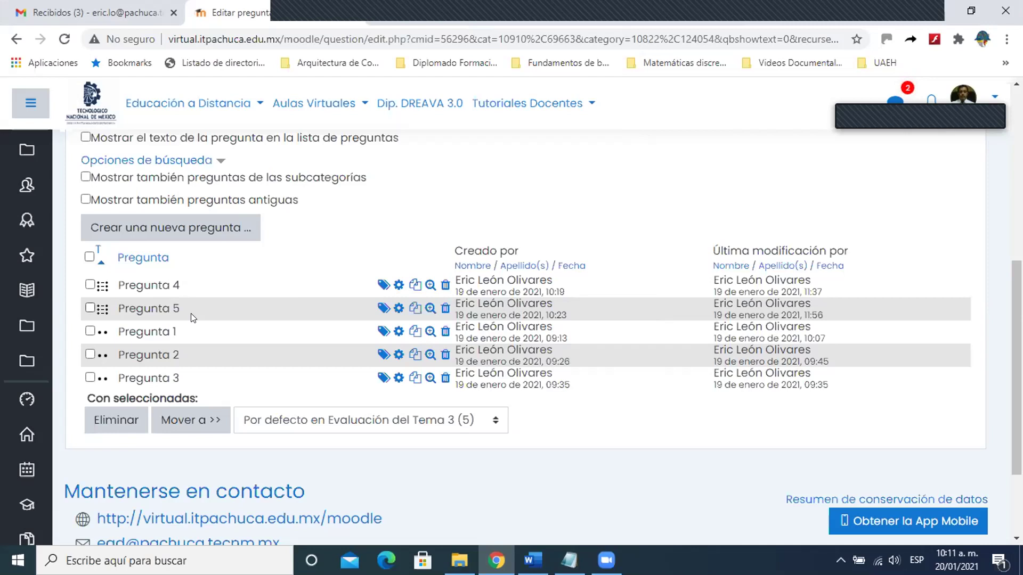
# Step: Select Pregunta 1 through Pregunta 5 in Por defecto en Evaluación del Tema 3 and move them to Banco de reactivos del Tema 3
pyautogui.scroll(3, 251, 294)
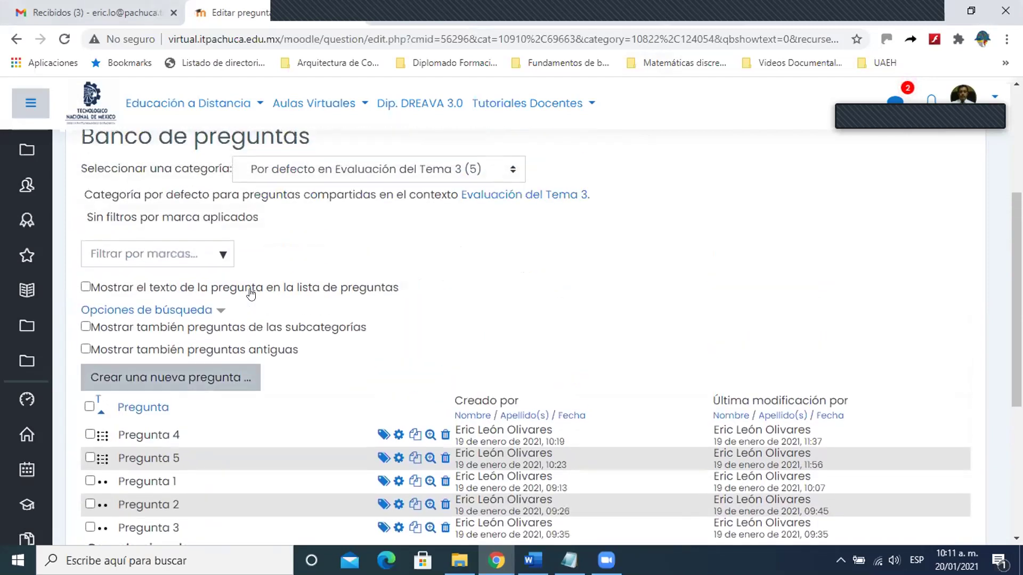
pyautogui.click(513, 170)
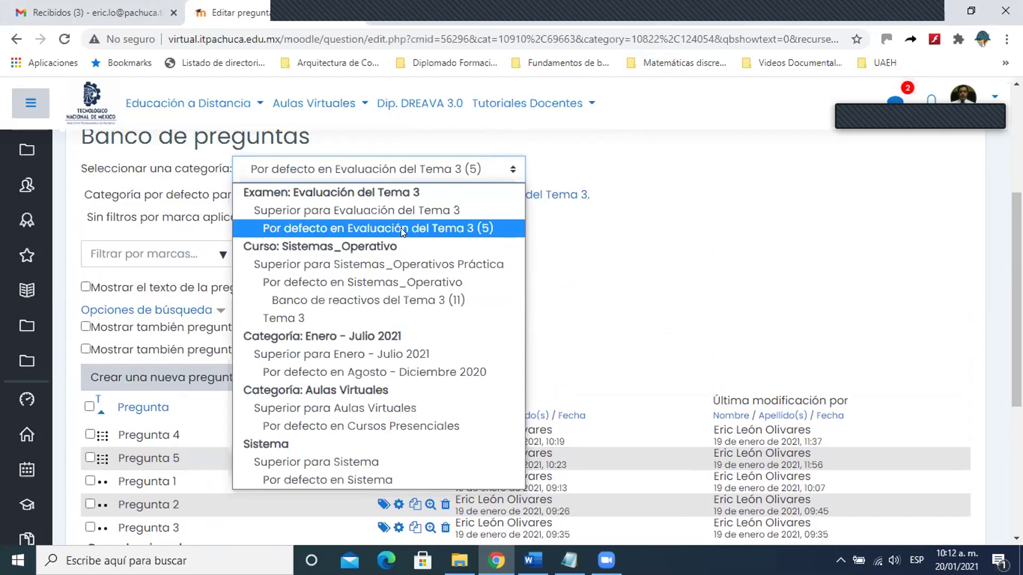
pyautogui.click(443, 226)
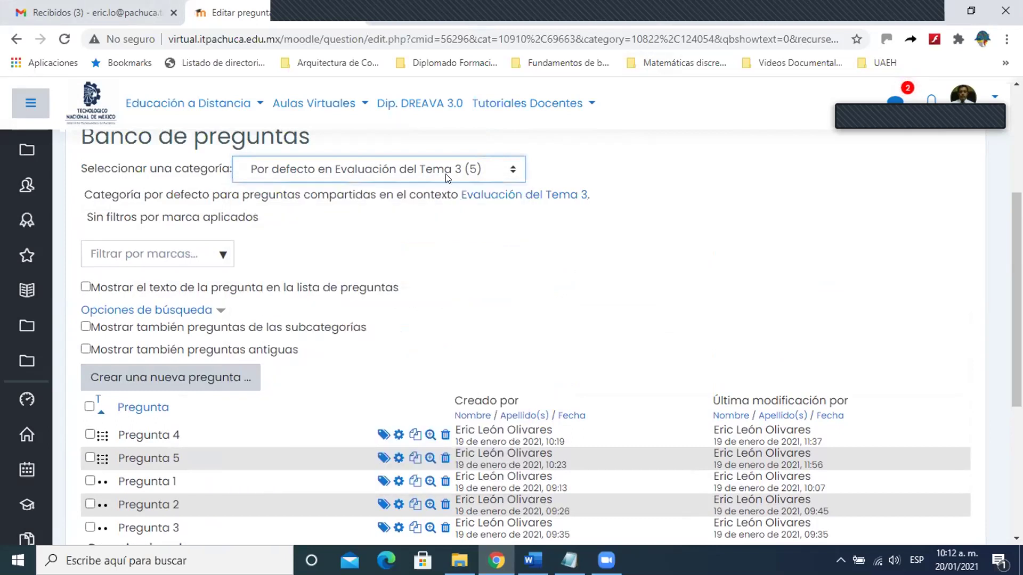
pyautogui.scroll(-3, 413, 266)
pyautogui.click(90, 284)
pyautogui.click(90, 330)
pyautogui.click(89, 355)
pyautogui.click(90, 377)
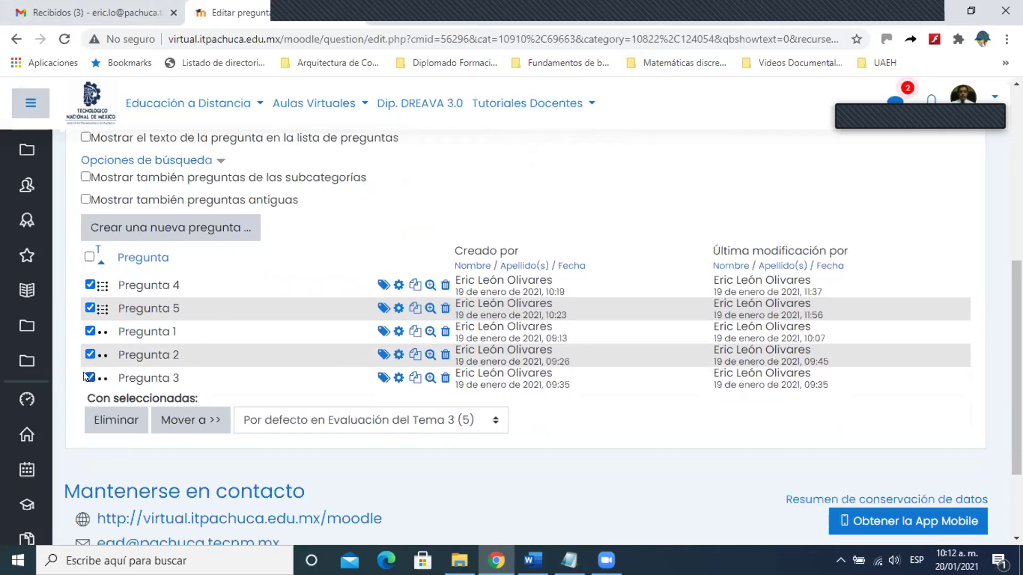
pyautogui.click(494, 422)
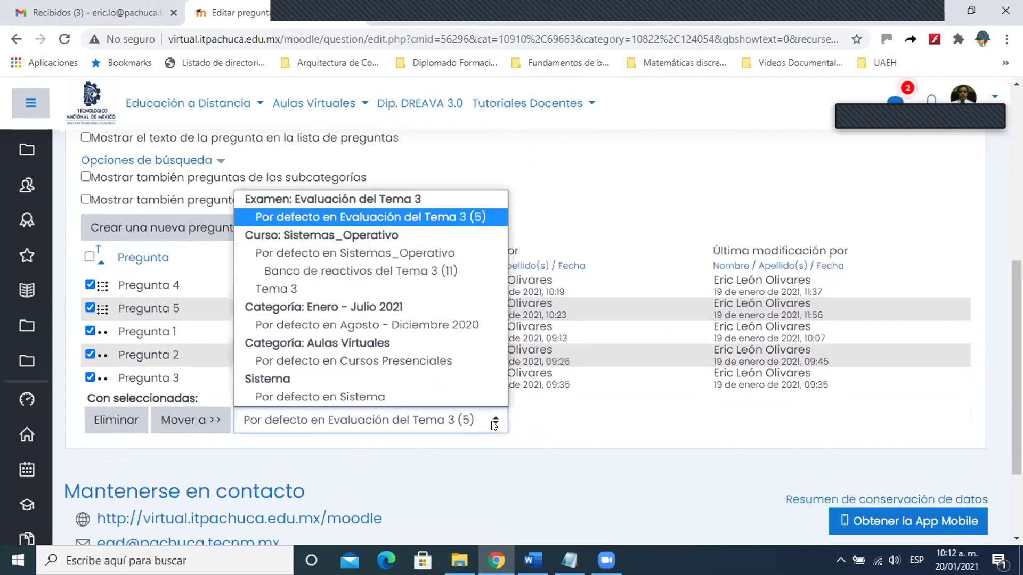
pyautogui.click(351, 271)
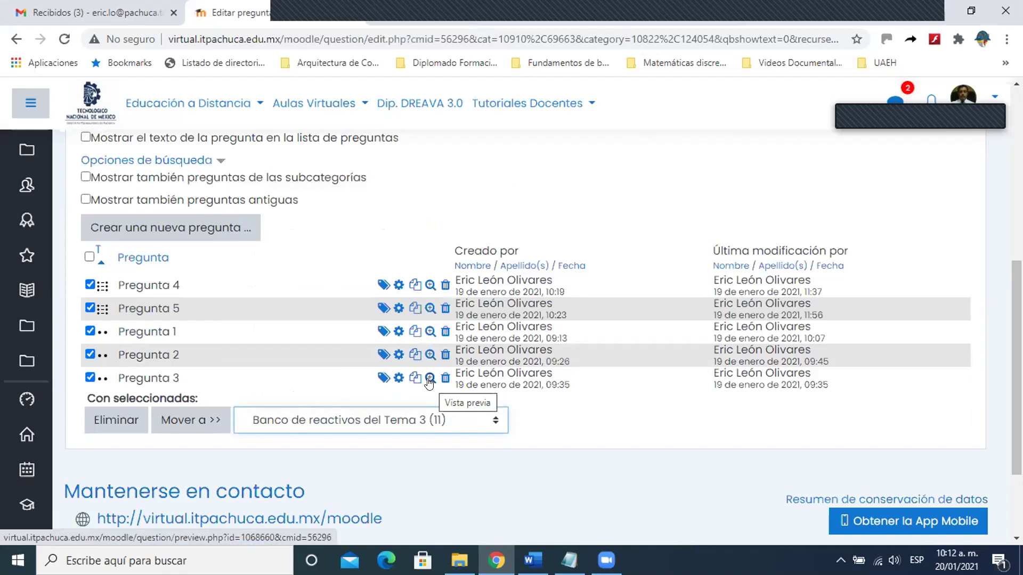
pyautogui.click(183, 422)
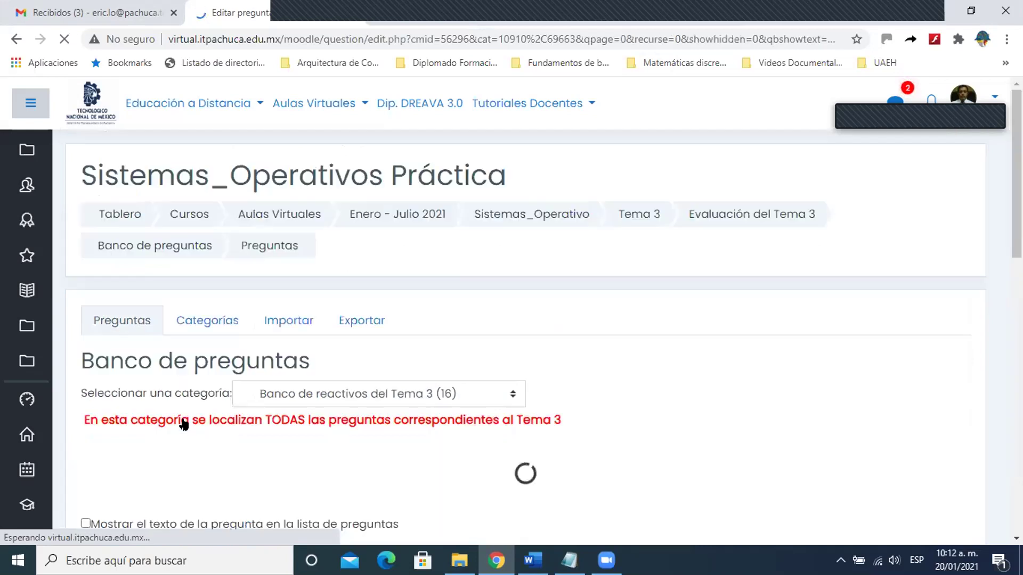
# Step: Check the Banco de reactivos del Tema 3 list for the moved questions
pyautogui.scroll(-4, 316, 393)
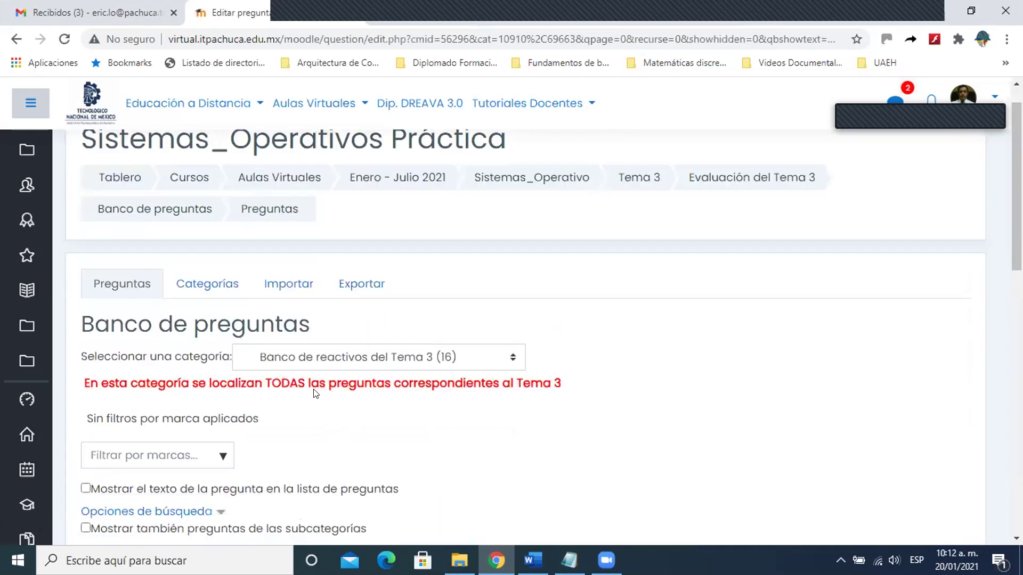
pyautogui.scroll(-5, 316, 393)
pyautogui.scroll(5, 313, 393)
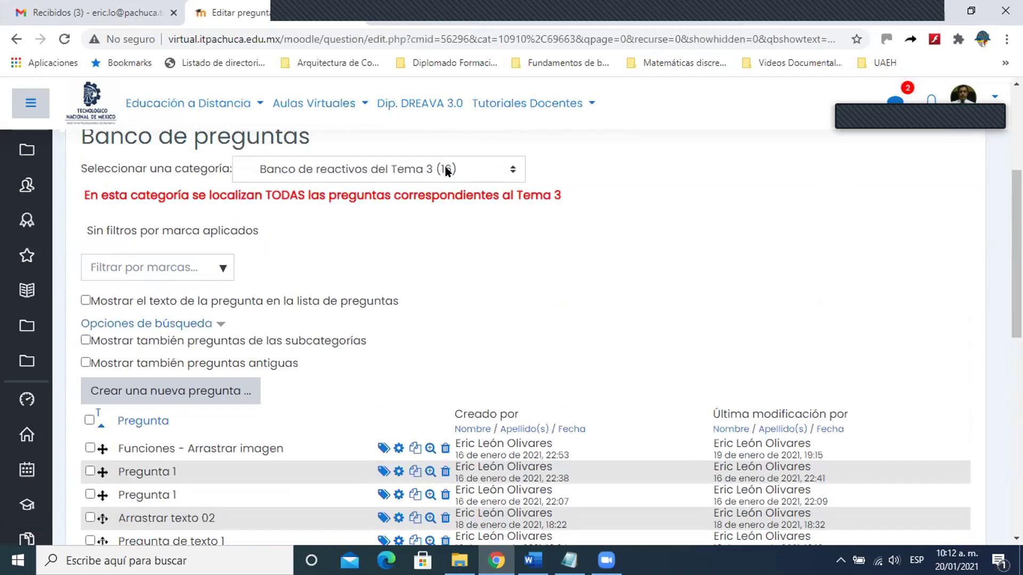
pyautogui.scroll(-5, 375, 356)
pyautogui.scroll(-2, 374, 357)
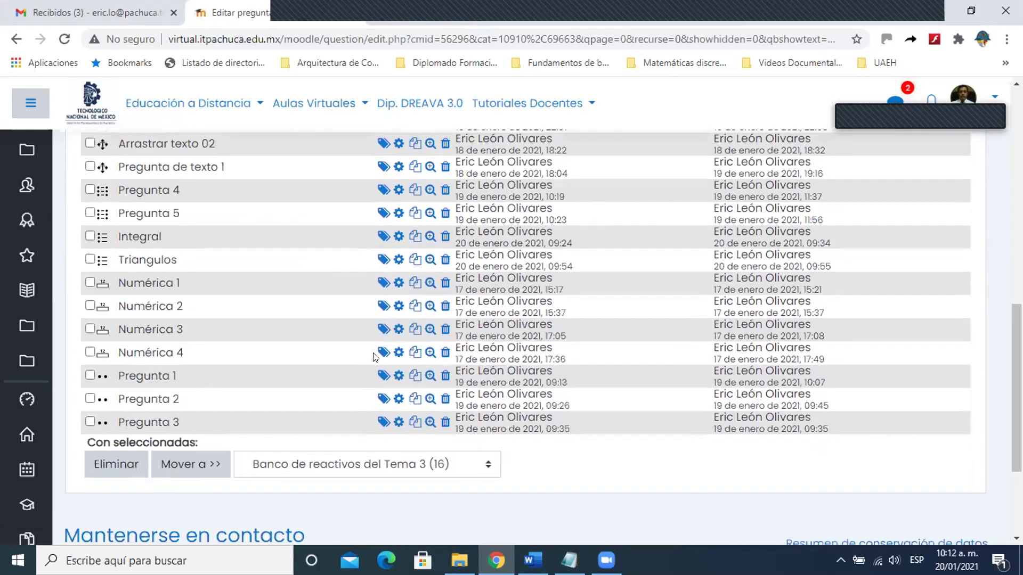
pyautogui.scroll(8, 375, 356)
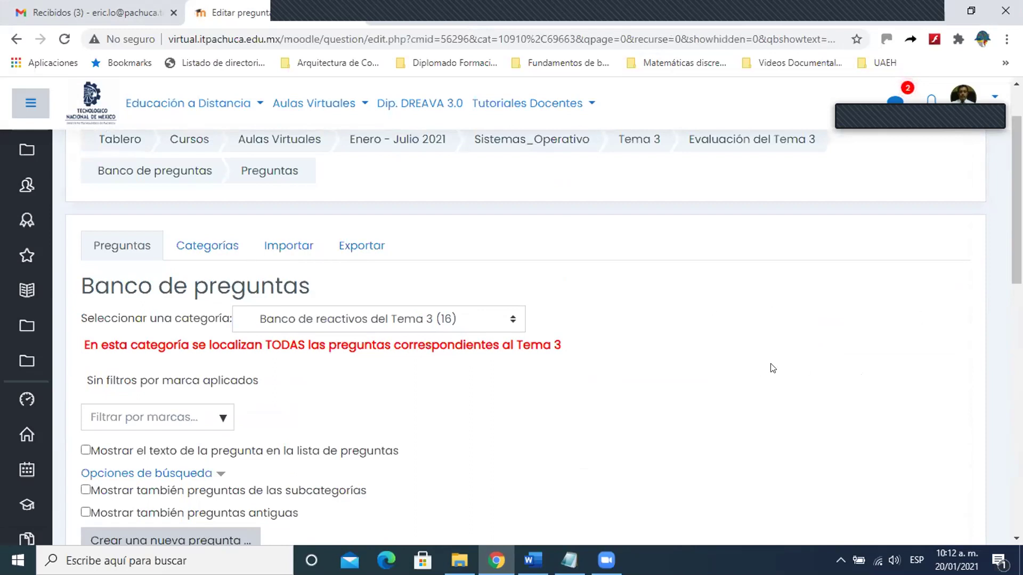
pyautogui.scroll(-7, 713, 356)
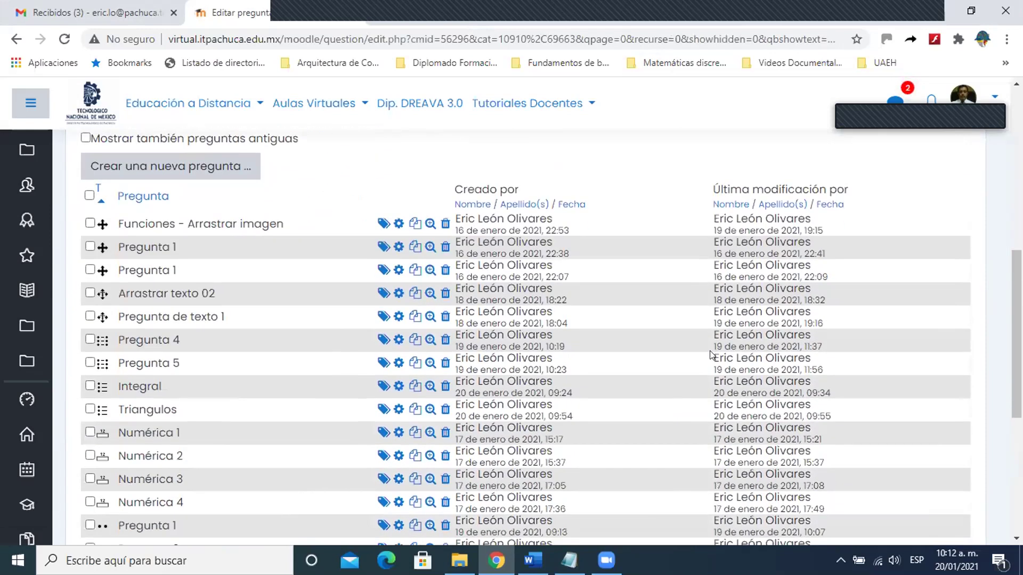
pyautogui.scroll(-2, 711, 354)
pyautogui.scroll(5, 710, 354)
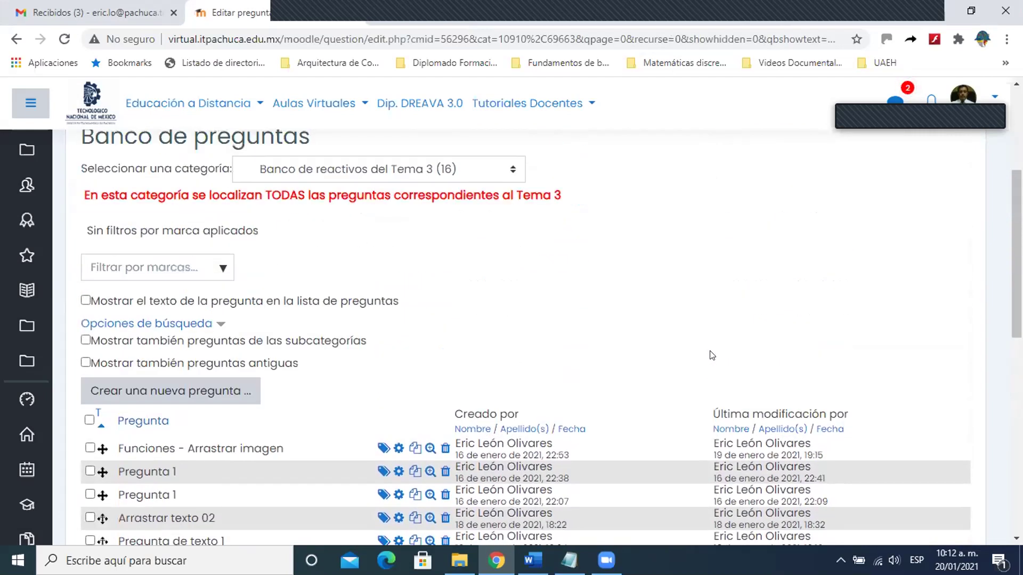
# Step: Show the category Por defecto en Evaluación del Tema 3 and check its question list after the move
pyautogui.click(482, 172)
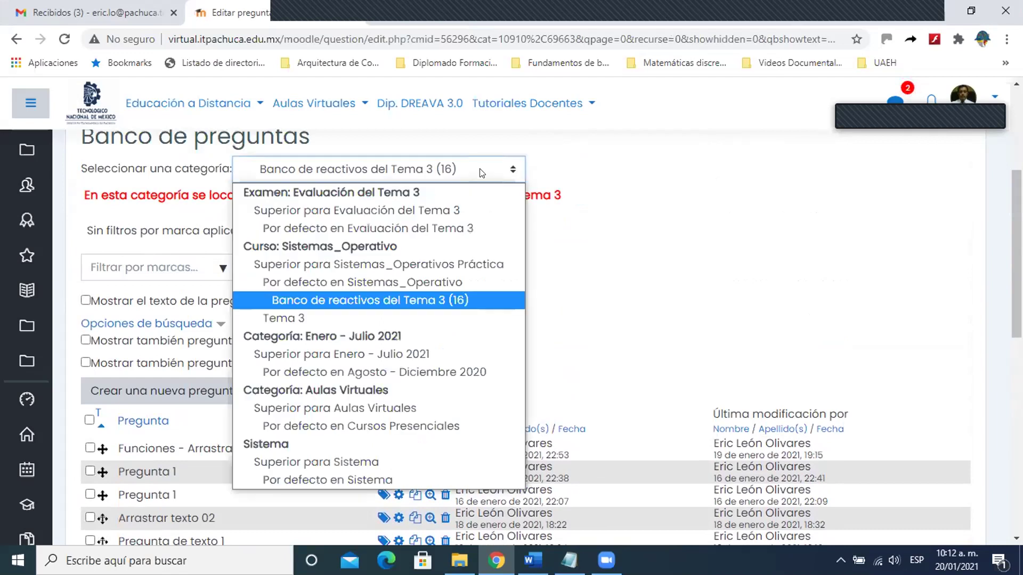
pyautogui.click(425, 228)
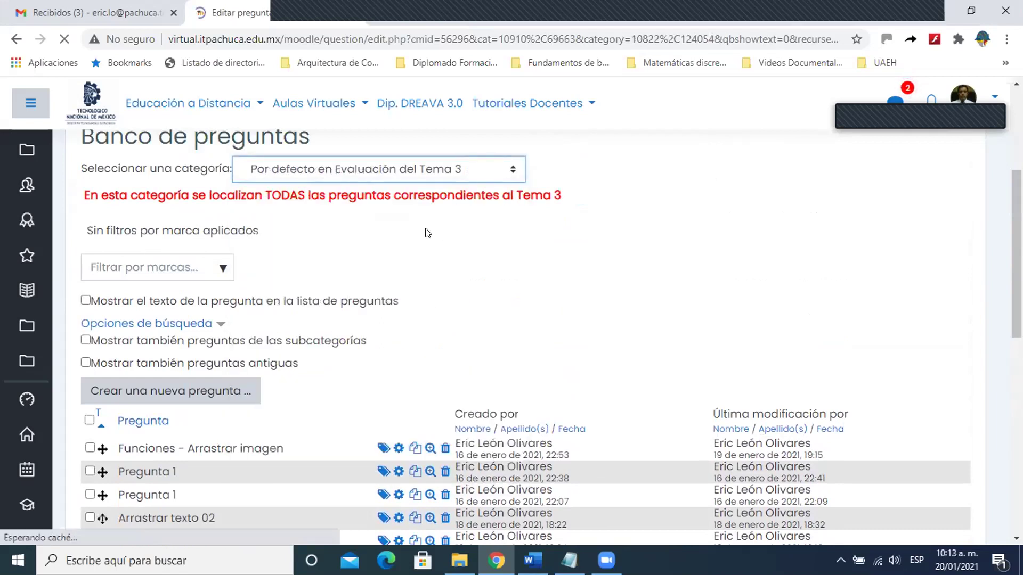
pyautogui.scroll(-4, 432, 286)
pyautogui.scroll(4, 432, 286)
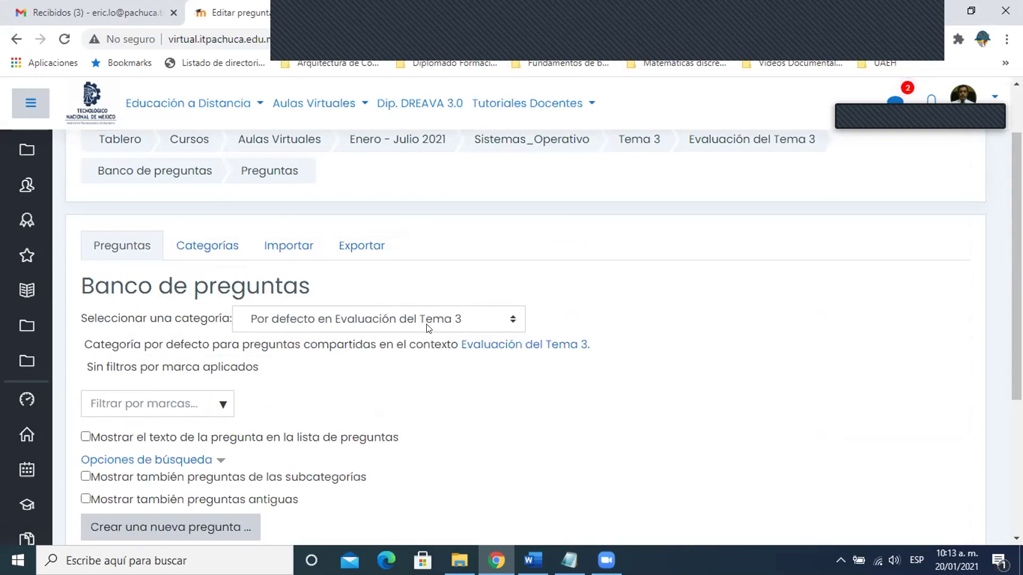
pyautogui.click(928, 15)
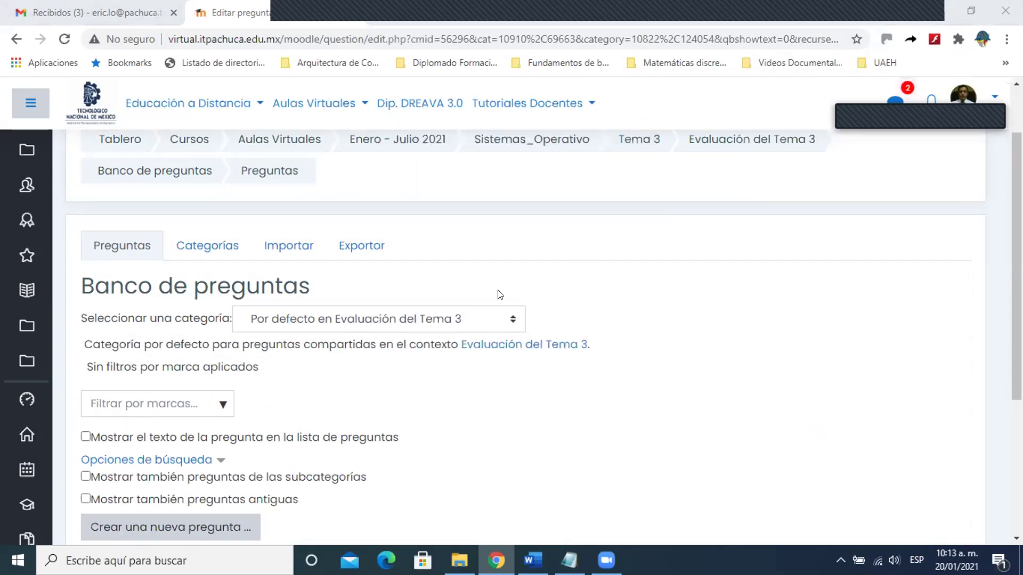
pyautogui.scroll(-3, 488, 297)
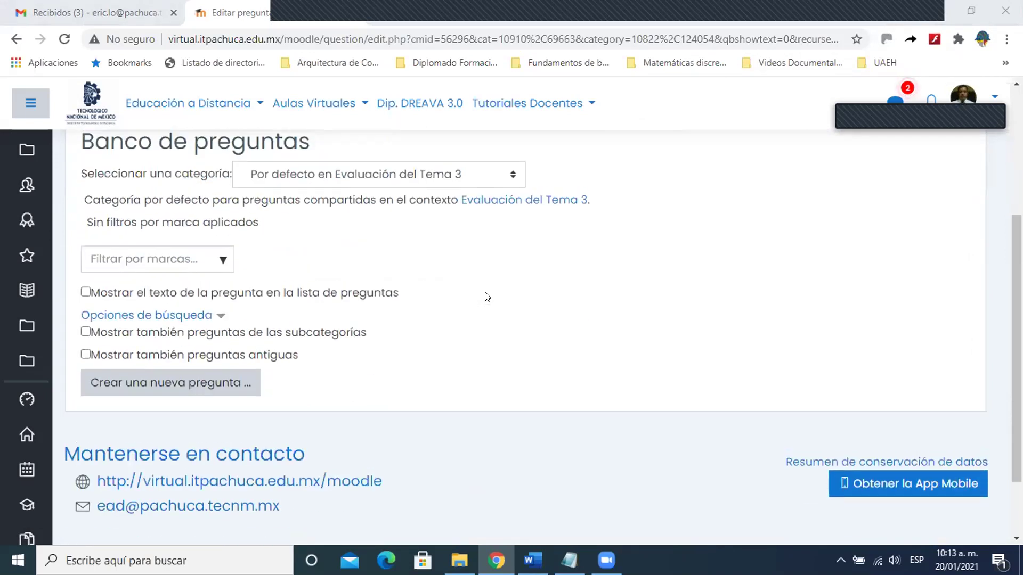
pyautogui.scroll(1, 487, 297)
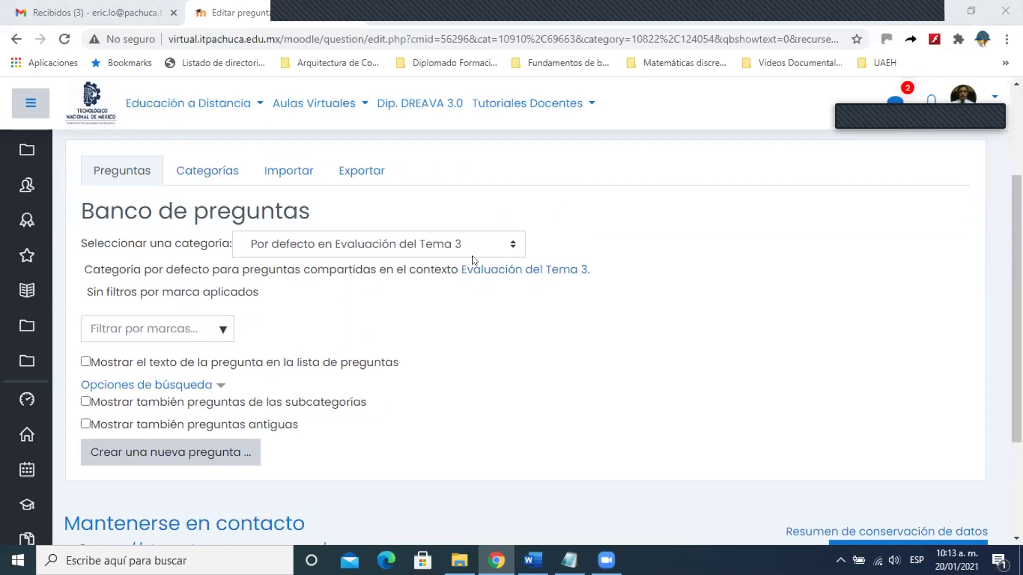
# Step: View the questions in Banco de reactivos del Tema 3 and return to the category Por defecto en Evaluación del Tema 3
pyautogui.click(427, 252)
pyautogui.click(408, 374)
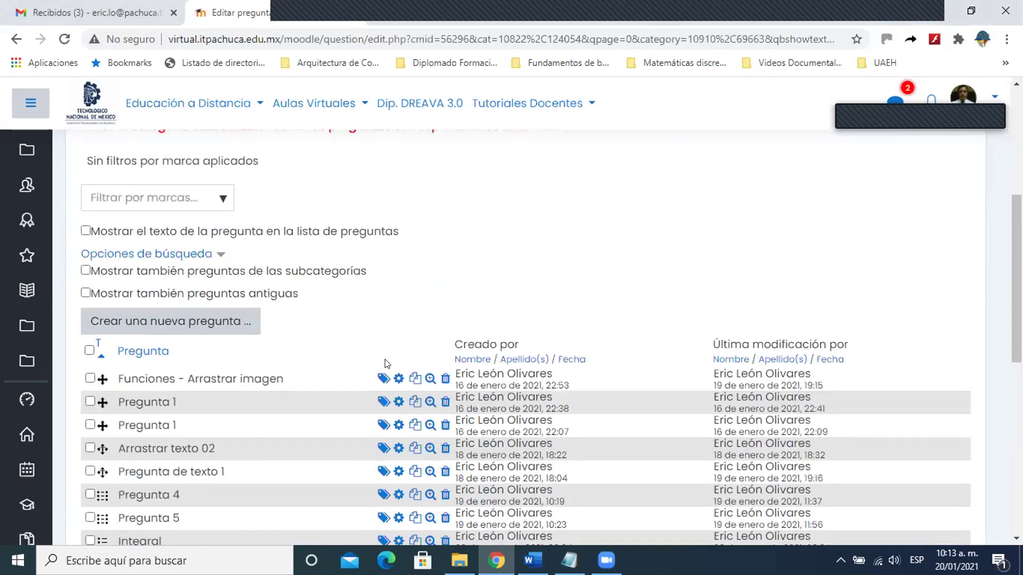
pyautogui.scroll(5, 388, 364)
pyautogui.click(461, 399)
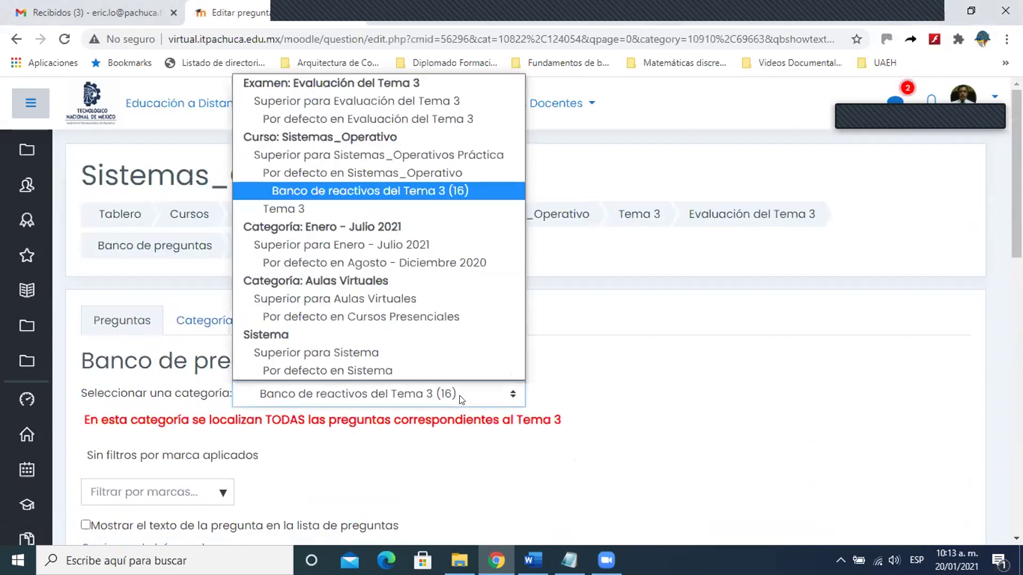
pyautogui.click(385, 120)
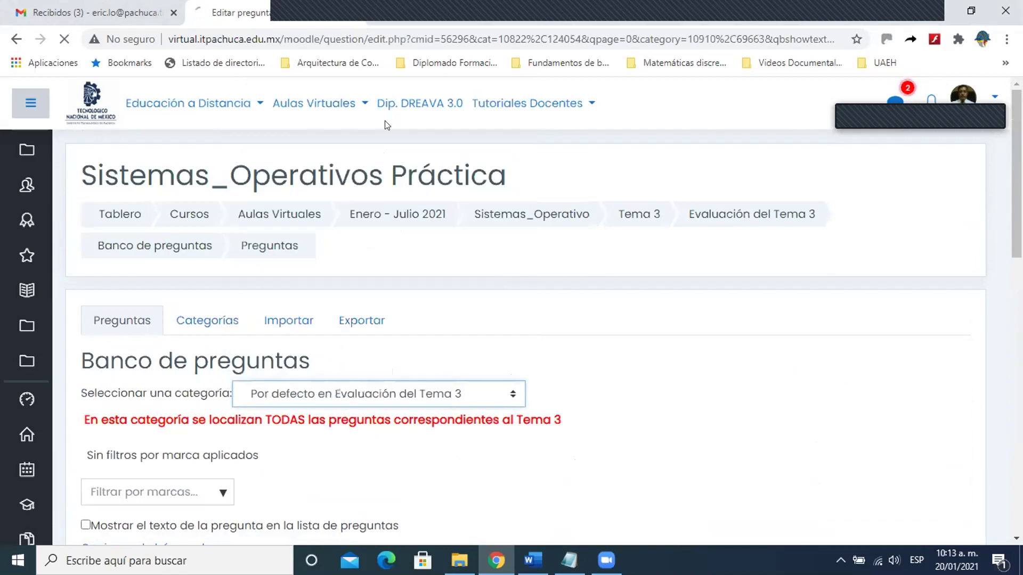
pyautogui.scroll(-3, 380, 318)
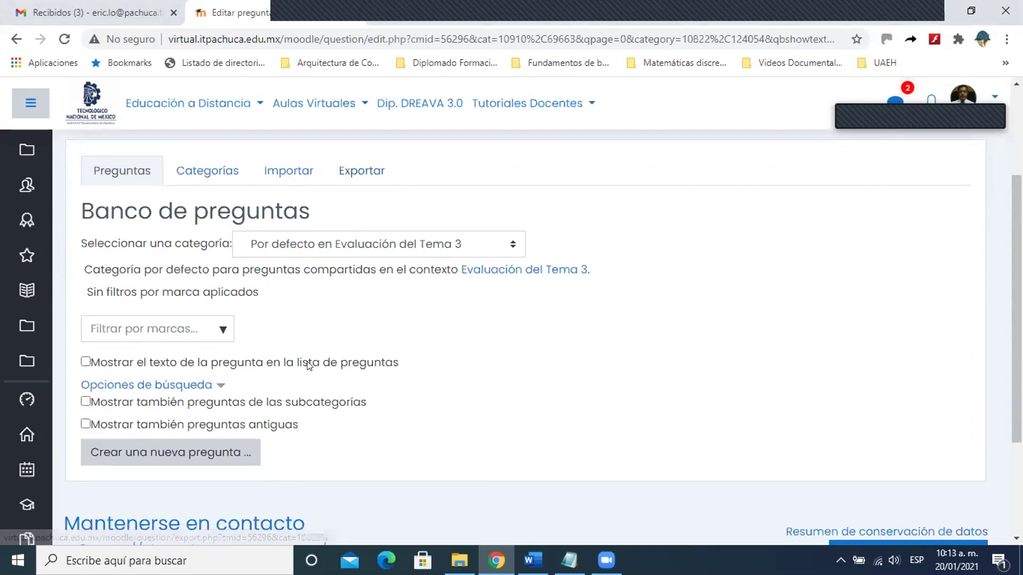
pyautogui.scroll(-1, 320, 389)
pyautogui.scroll(1, 371, 409)
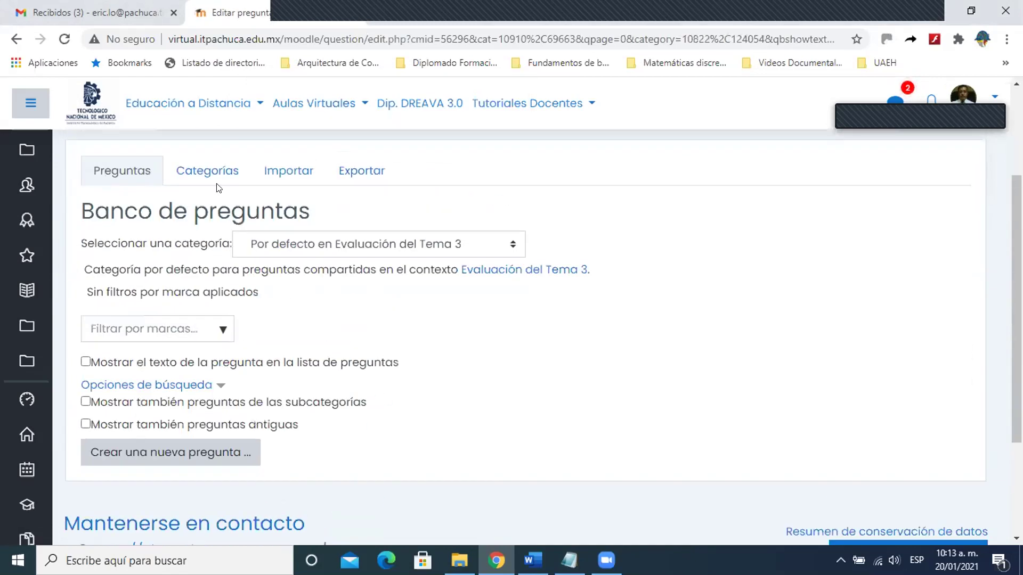
# Step: Set up a question import in Formato GIFT and upload the text file Examen01.txt from Descargas
pyautogui.click(285, 174)
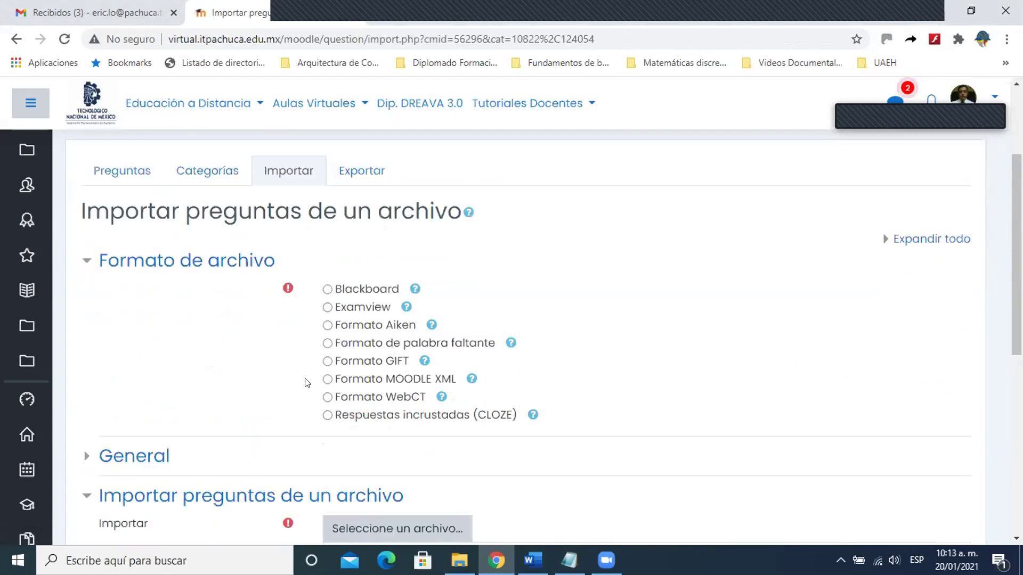
pyautogui.click(328, 361)
pyautogui.scroll(-2, 257, 347)
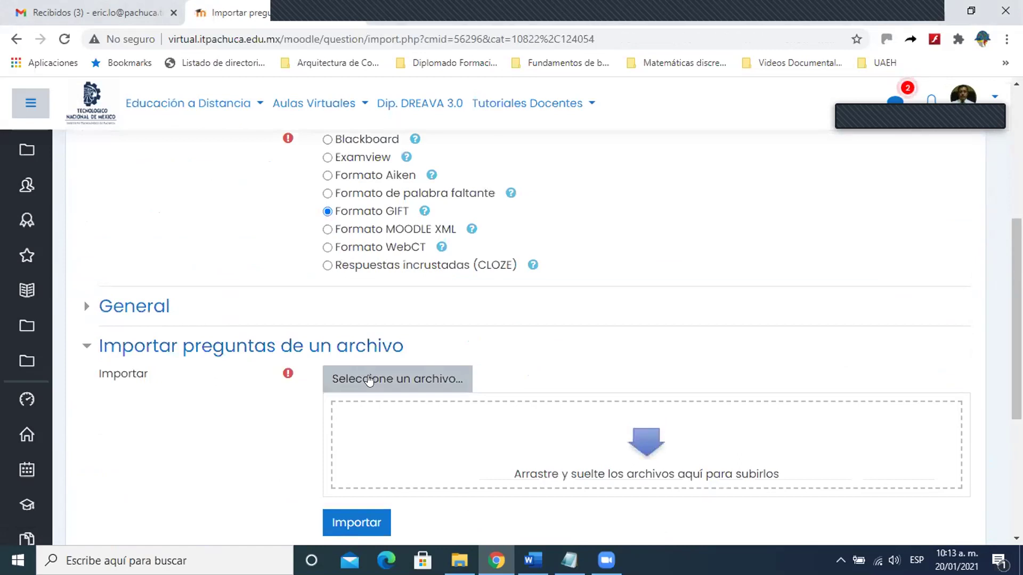
pyautogui.click(369, 380)
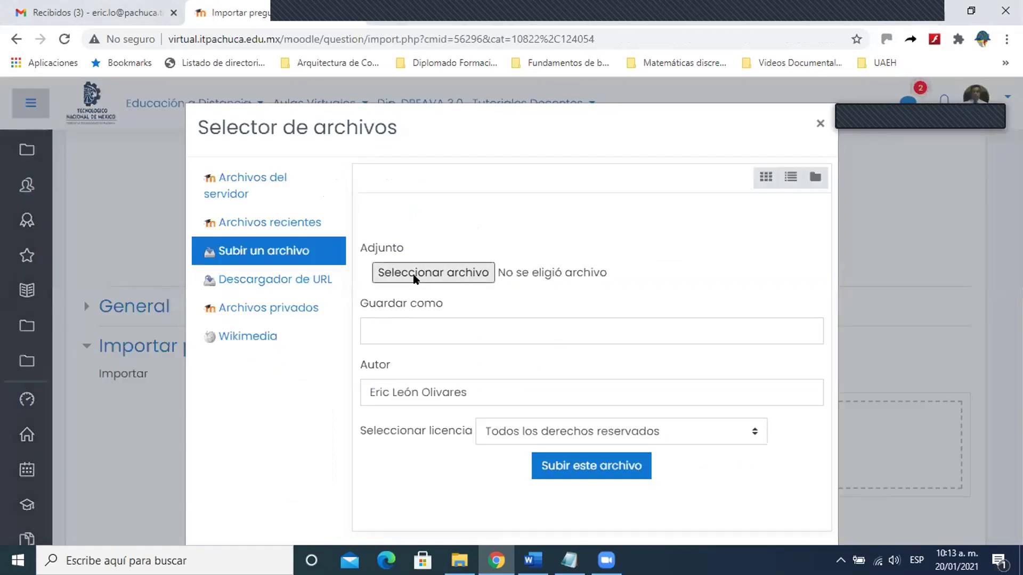
pyautogui.click(415, 275)
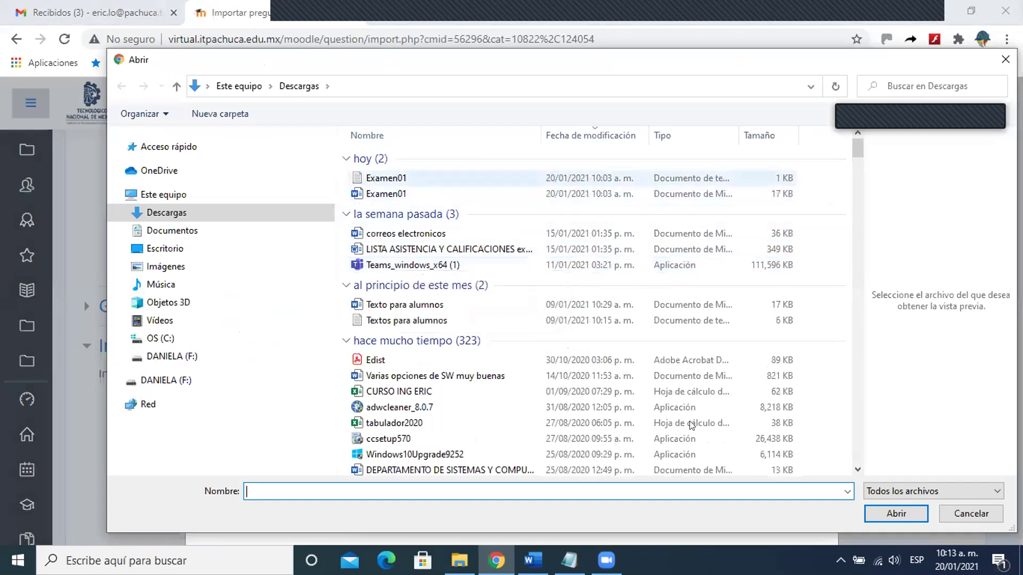
pyautogui.click(892, 519)
pyautogui.click(890, 514)
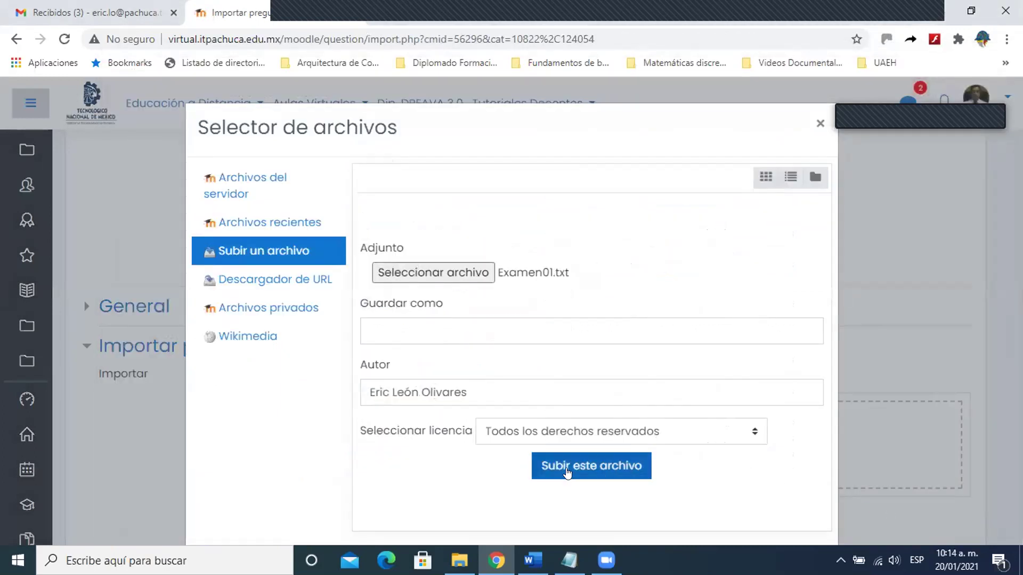
pyautogui.click(567, 472)
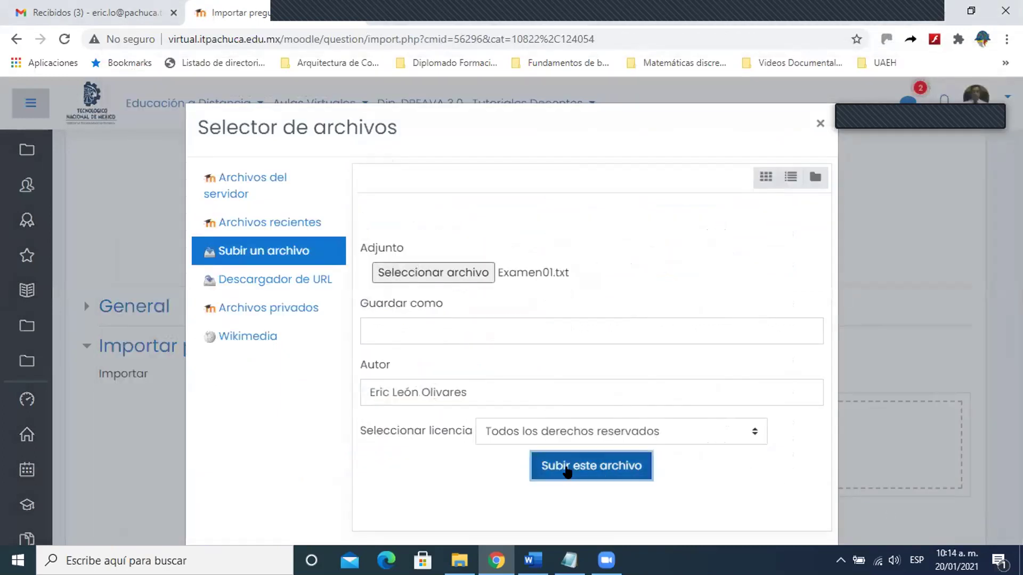
# Step: Import the questions from Examen01.txt and continue to the question bank list
pyautogui.scroll(-3, 381, 403)
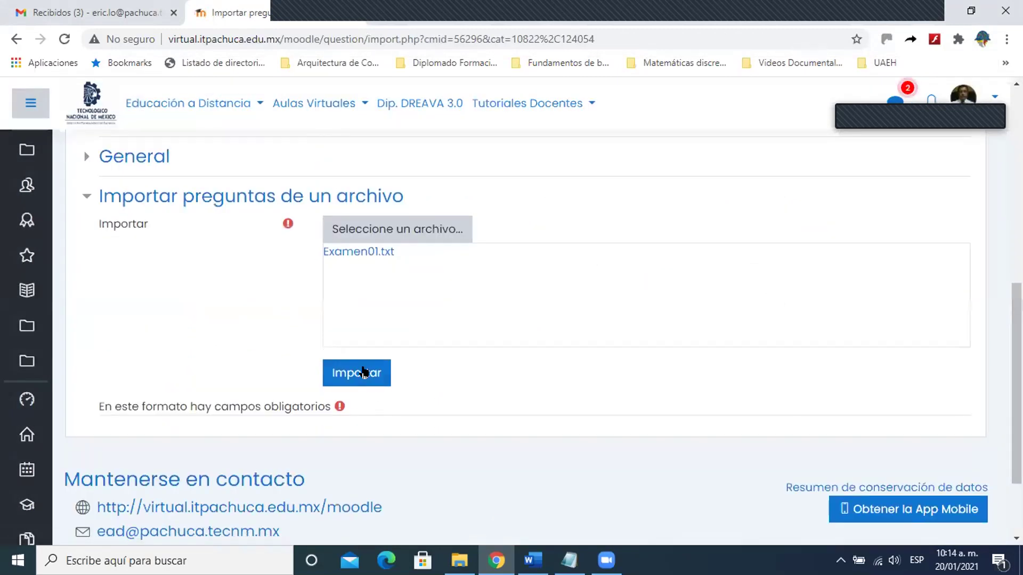
pyautogui.click(359, 375)
pyautogui.scroll(-3, 359, 378)
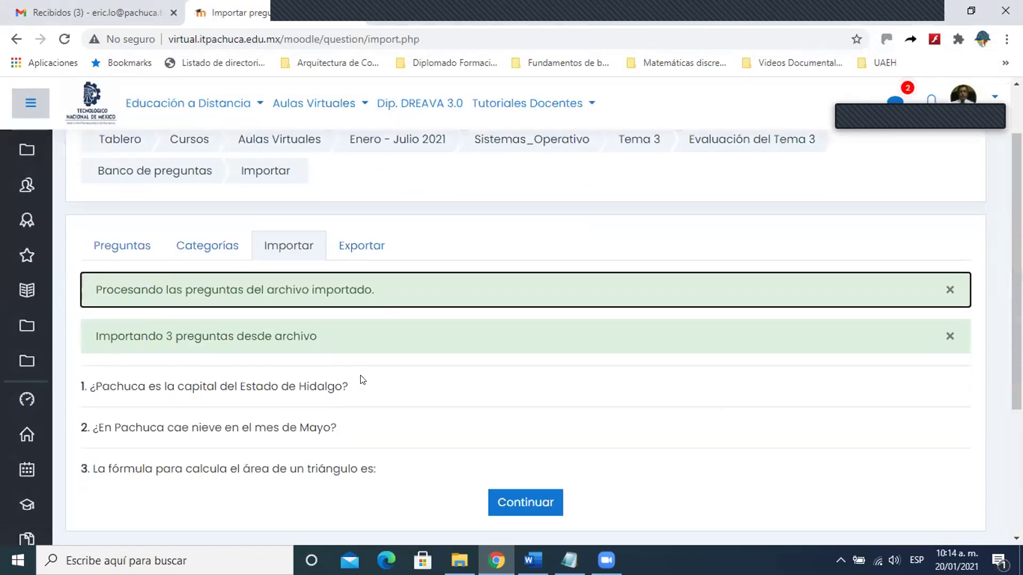
pyautogui.click(546, 428)
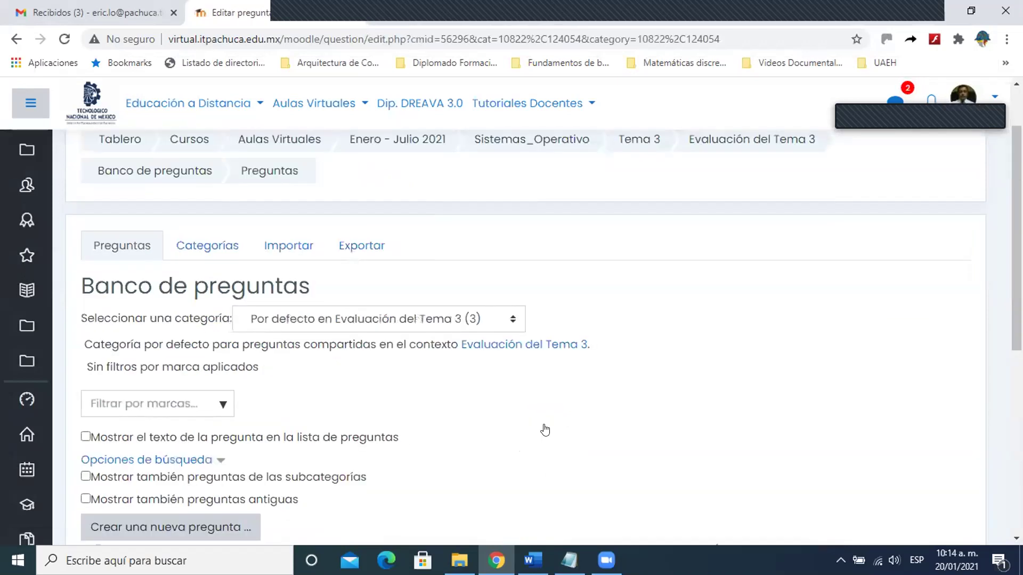
# Step: Check the newly imported questions listed in Por defecto en Evaluación del Tema 3
pyautogui.scroll(-2, 545, 429)
pyautogui.scroll(-3, 545, 429)
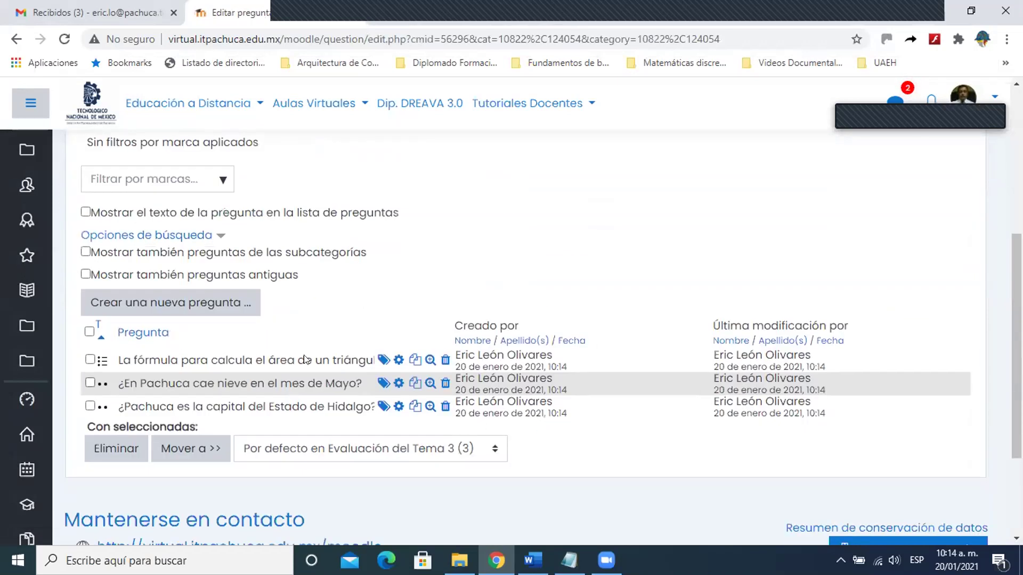
pyautogui.scroll(3, 312, 364)
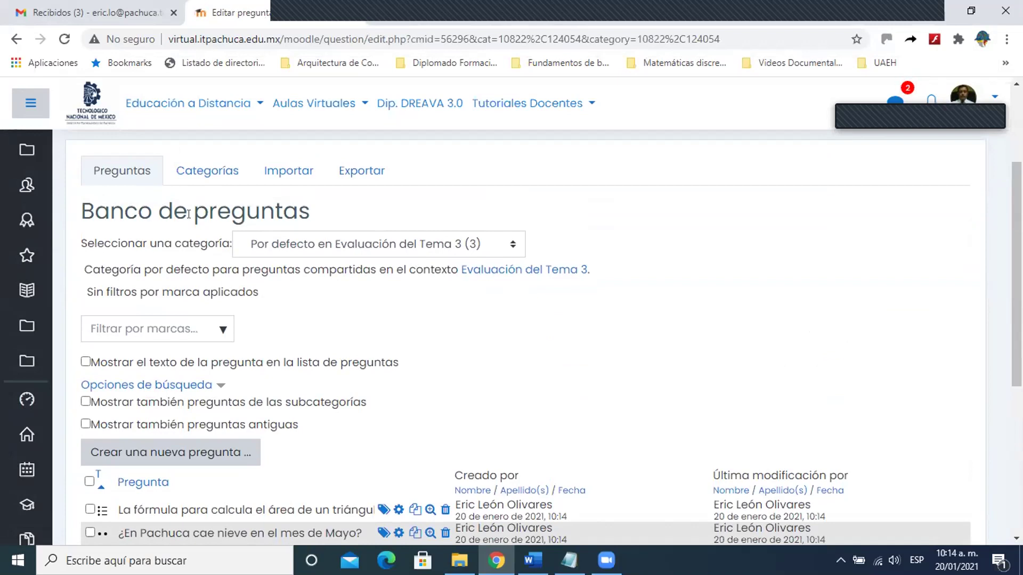
pyautogui.scroll(-1, 379, 258)
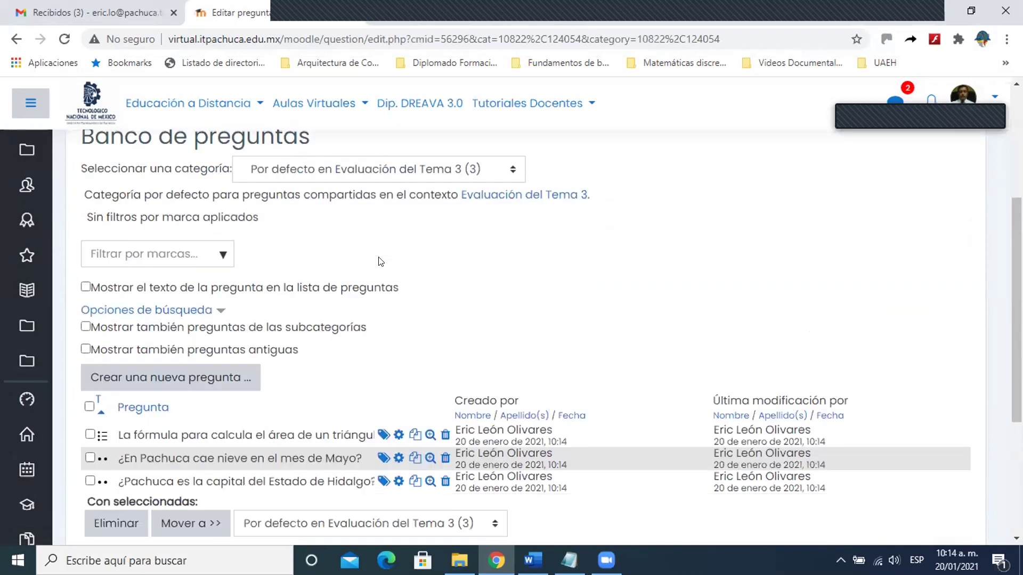
pyautogui.scroll(-1, 414, 323)
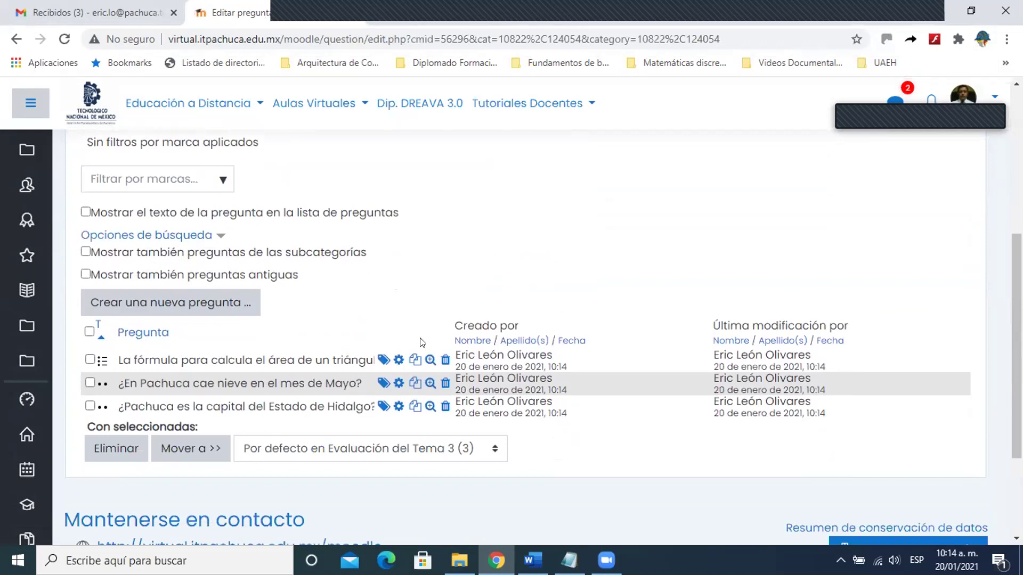
pyautogui.scroll(2, 401, 345)
pyautogui.scroll(-2, 399, 347)
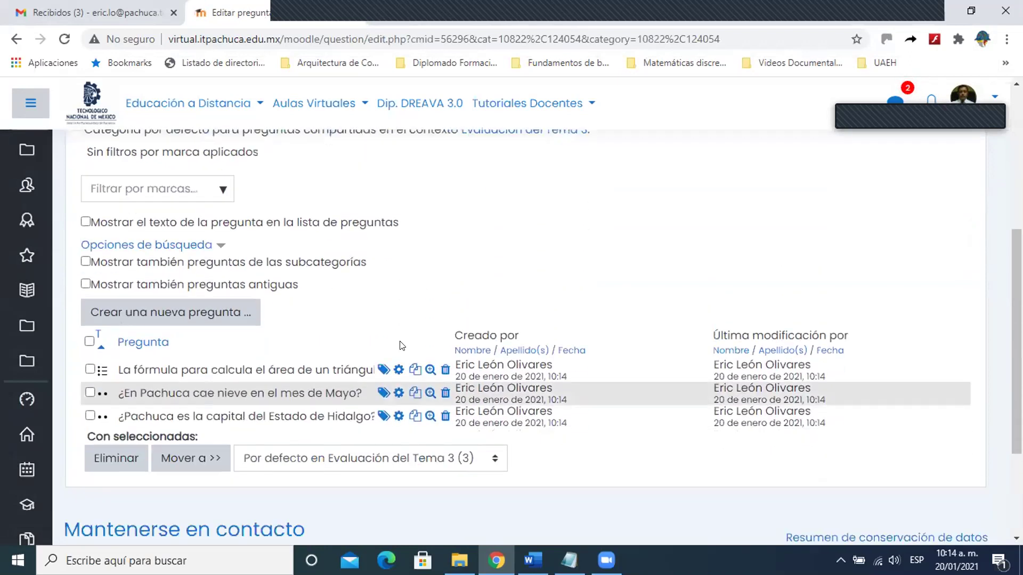
# Step: Select all the imported questions in Por defecto en Evaluación del Tema 3 and move them to Banco de reactivos del Tema 3
pyautogui.click(89, 331)
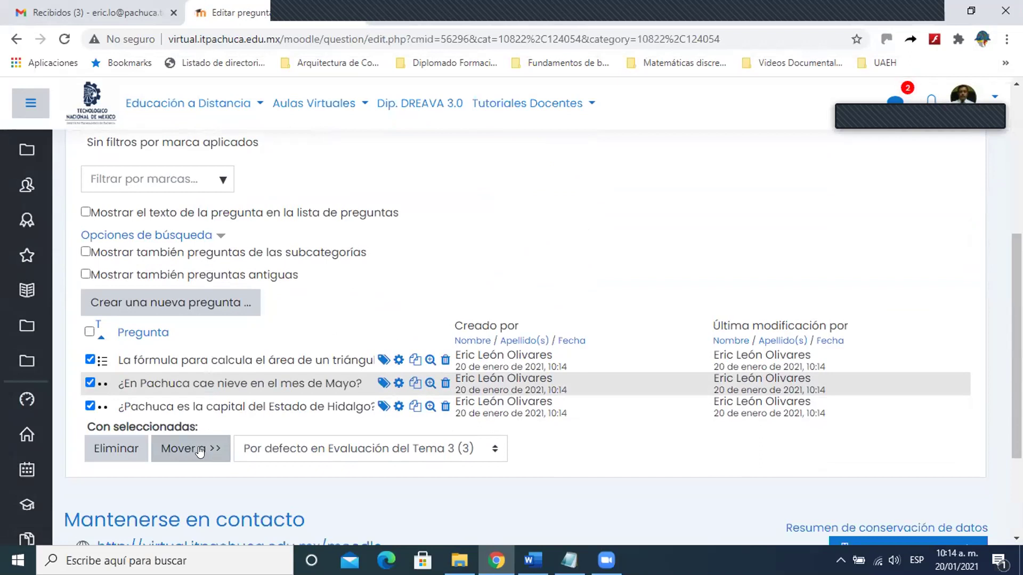
pyautogui.click(423, 451)
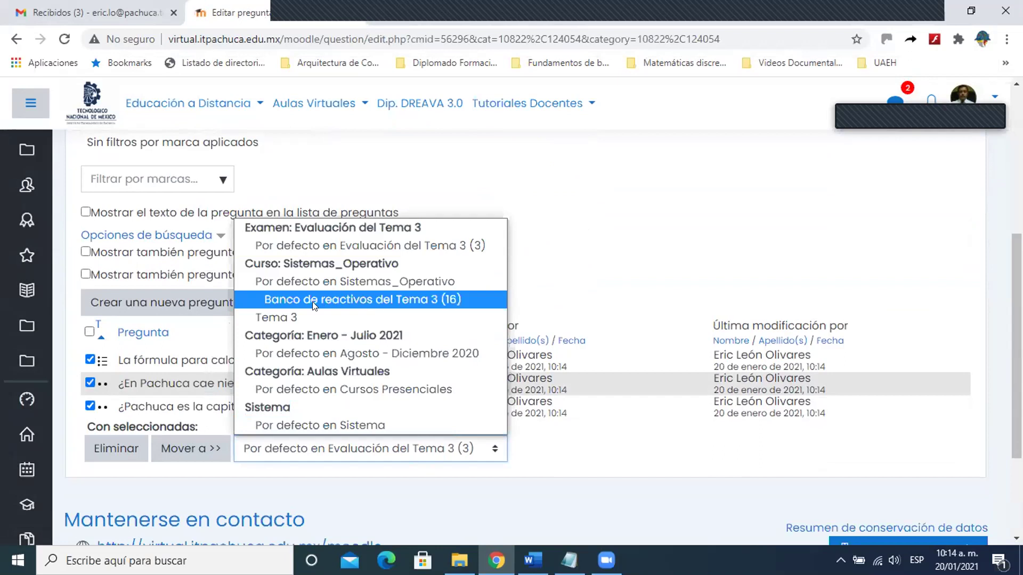
pyautogui.click(445, 300)
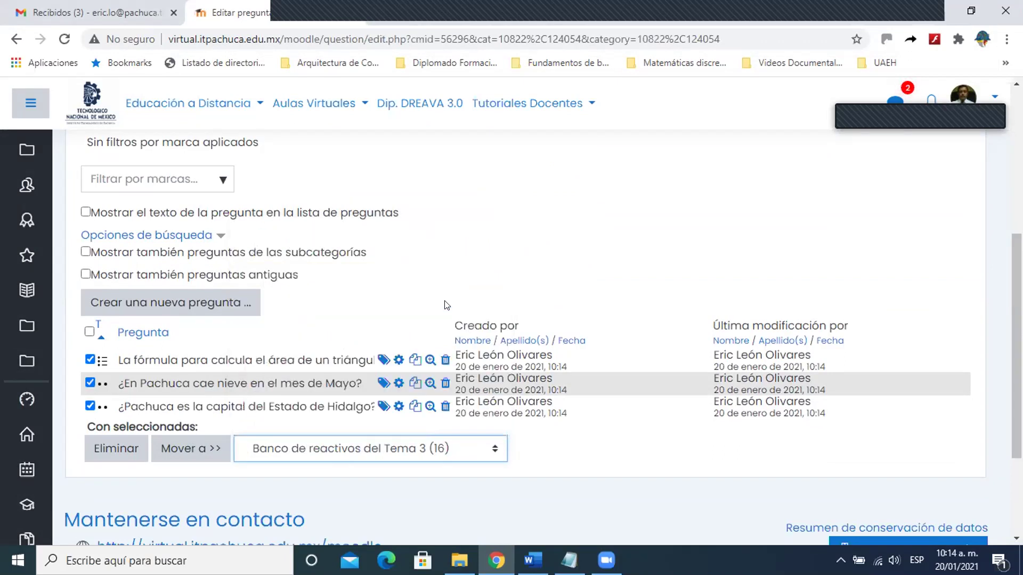
pyautogui.click(198, 452)
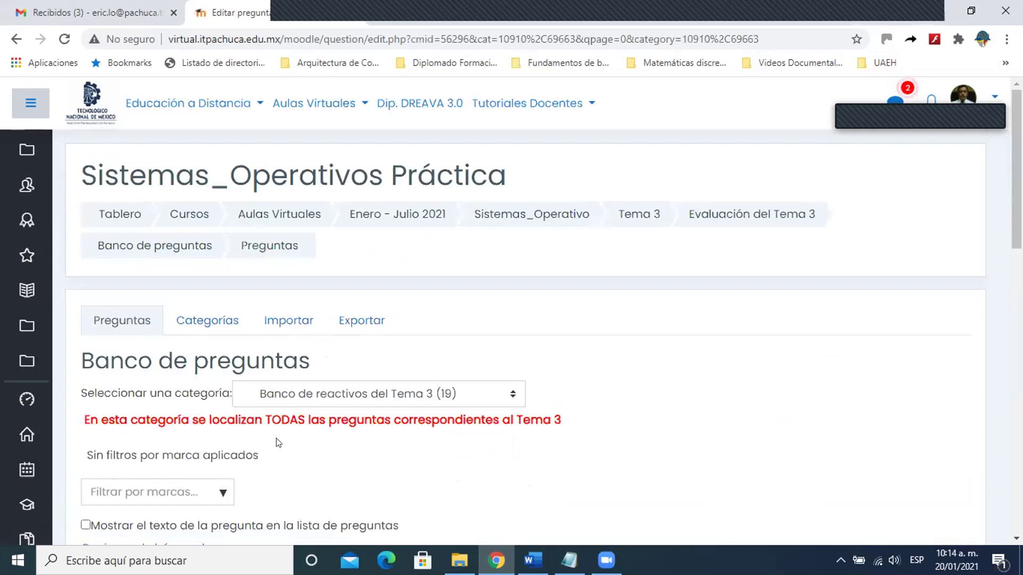
# Step: Look for the moved questions in Banco de reactivos del Tema 3 and show Por defecto en Evaluación del Tema 3 again
pyautogui.scroll(-1, 280, 441)
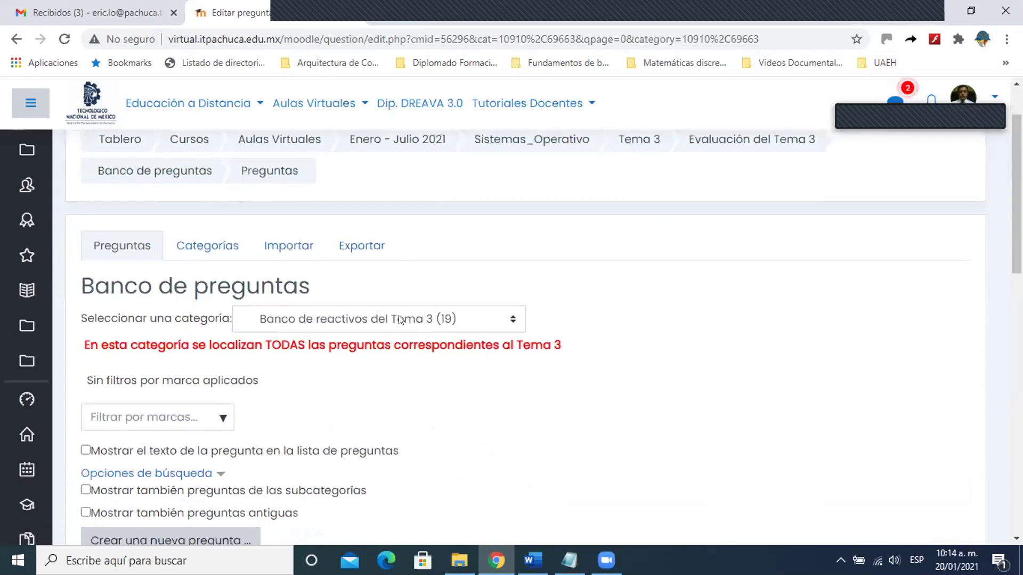
pyautogui.scroll(-10, 435, 319)
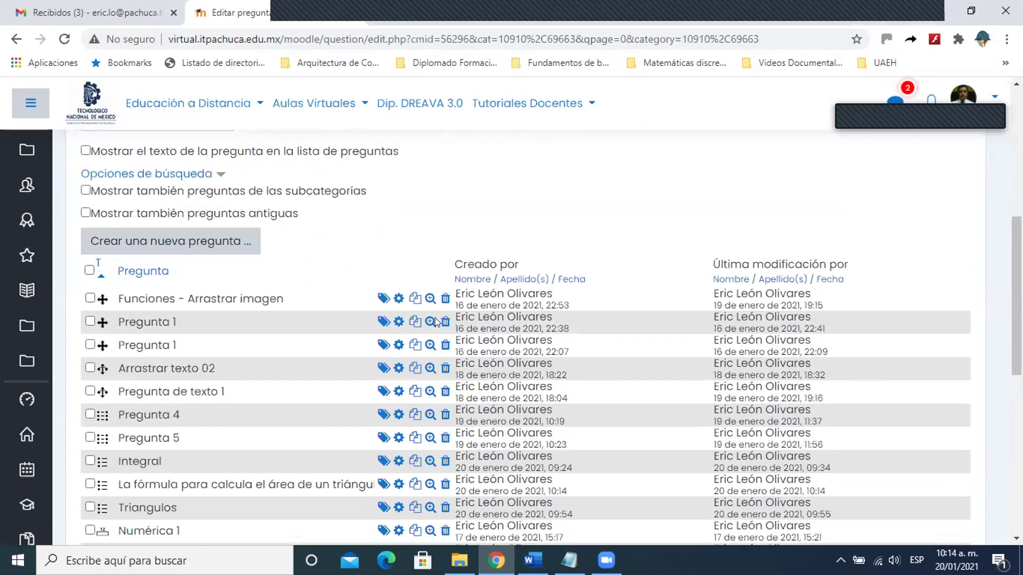
pyautogui.scroll(6, 435, 318)
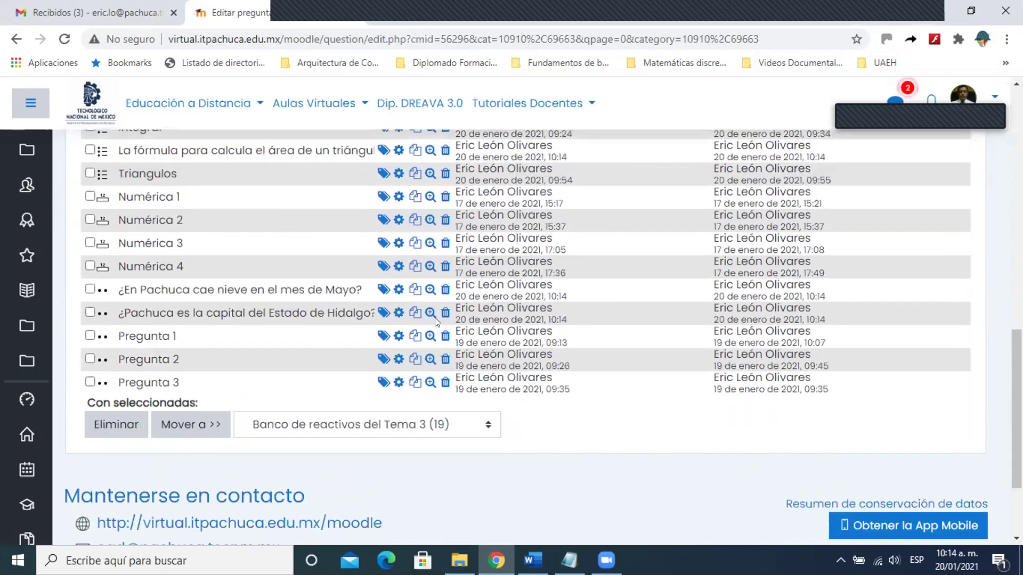
pyautogui.scroll(3, 437, 322)
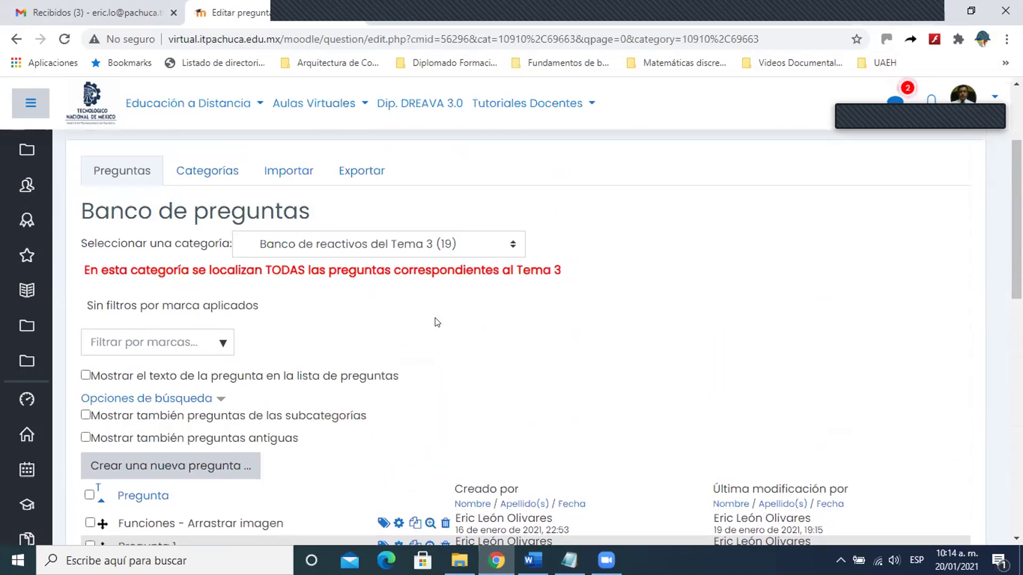
pyautogui.click(411, 250)
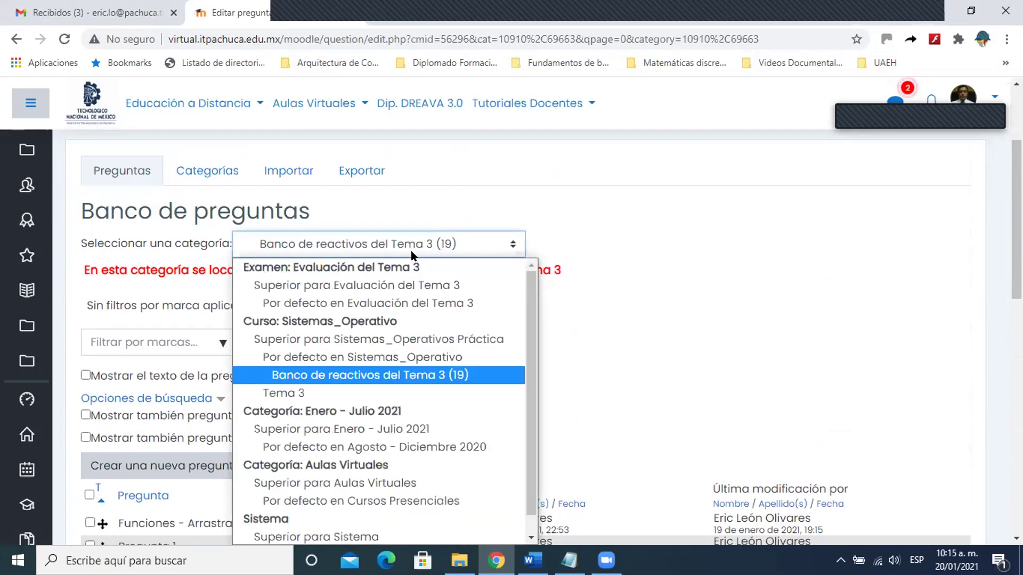
pyautogui.click(402, 303)
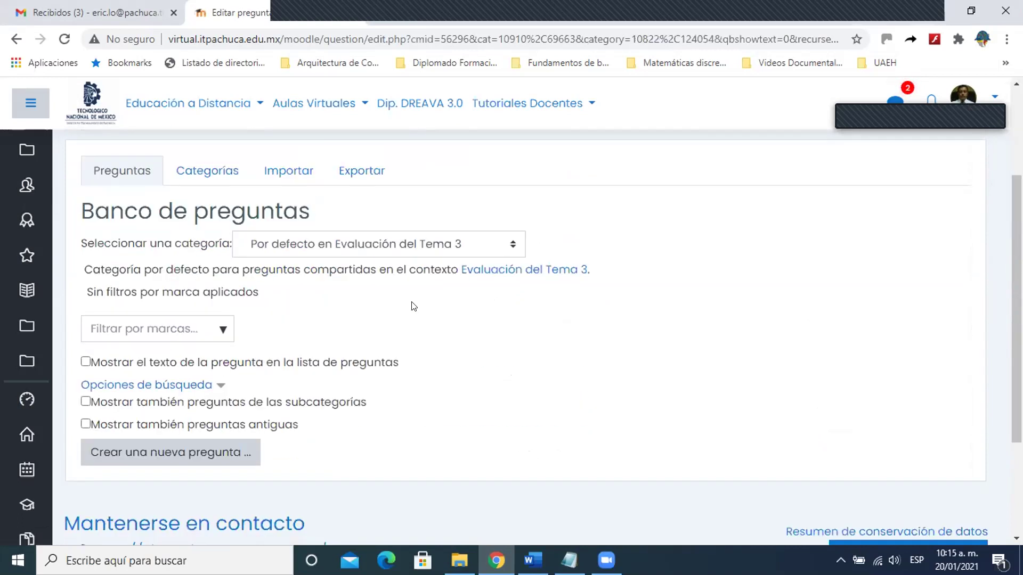
# Step: Display the question bank category Banco de reactivos del Tema 3
pyautogui.click(436, 248)
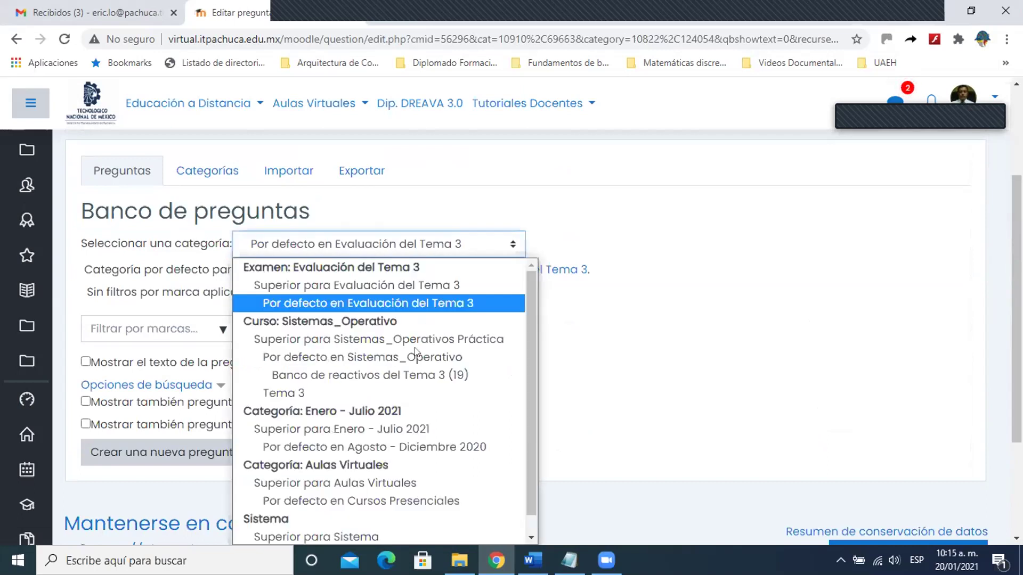
pyautogui.click(410, 374)
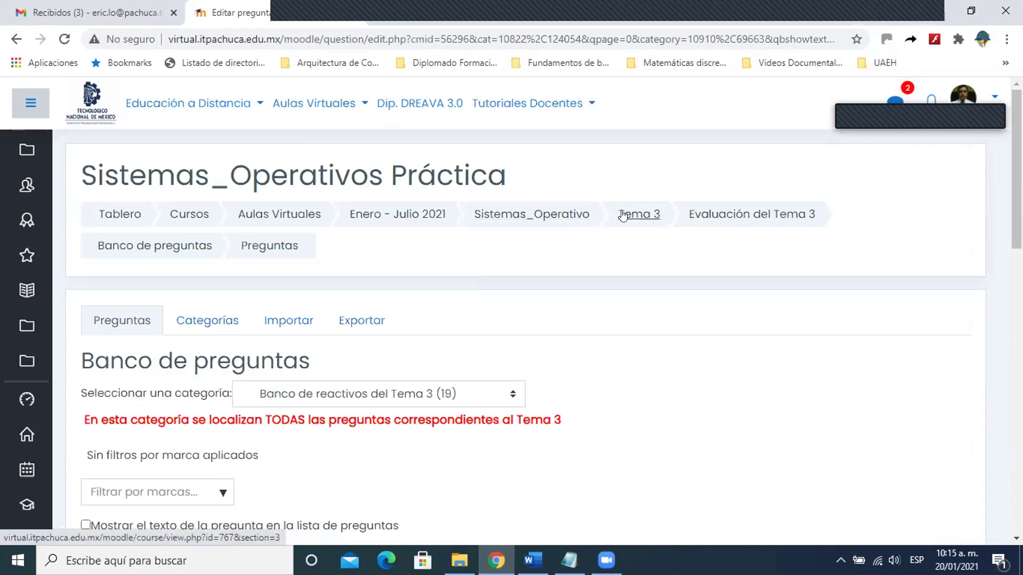
# Step: Open the Evaluación del Tema 3 exam for editing and review its list of questions
pyautogui.click(725, 215)
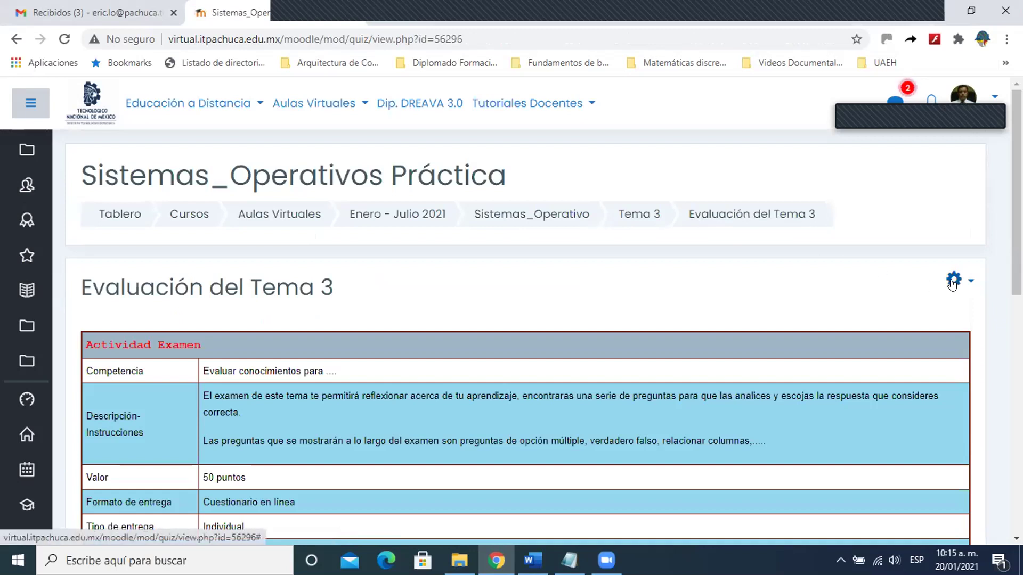
pyautogui.click(952, 280)
pyautogui.click(832, 377)
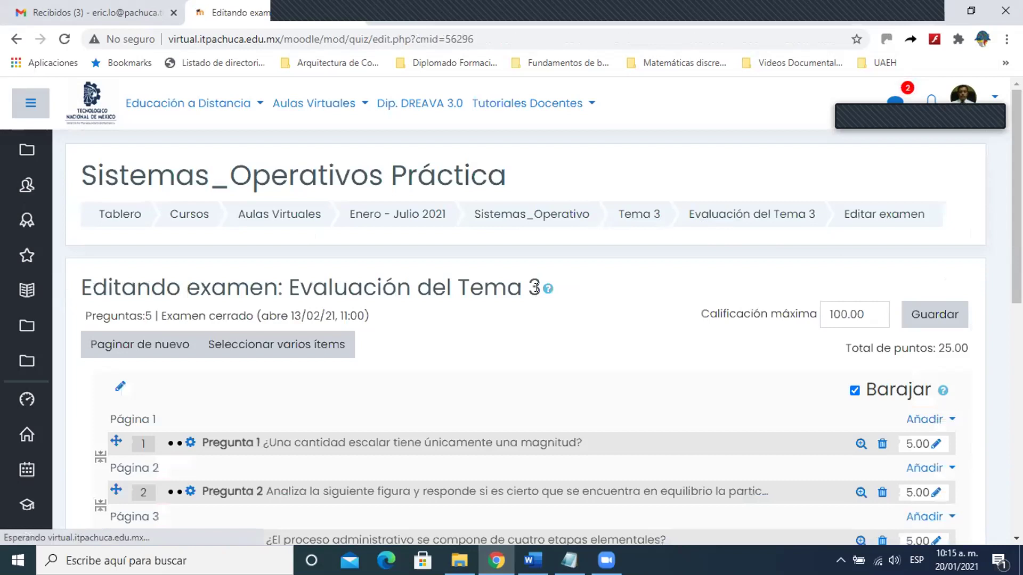
pyautogui.scroll(-5, 535, 293)
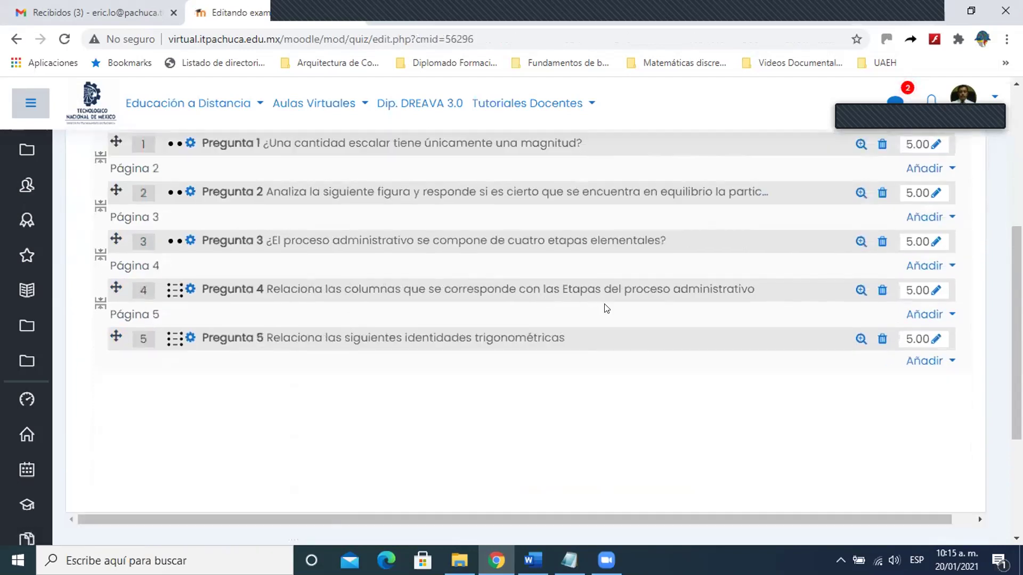
pyautogui.scroll(3, 606, 308)
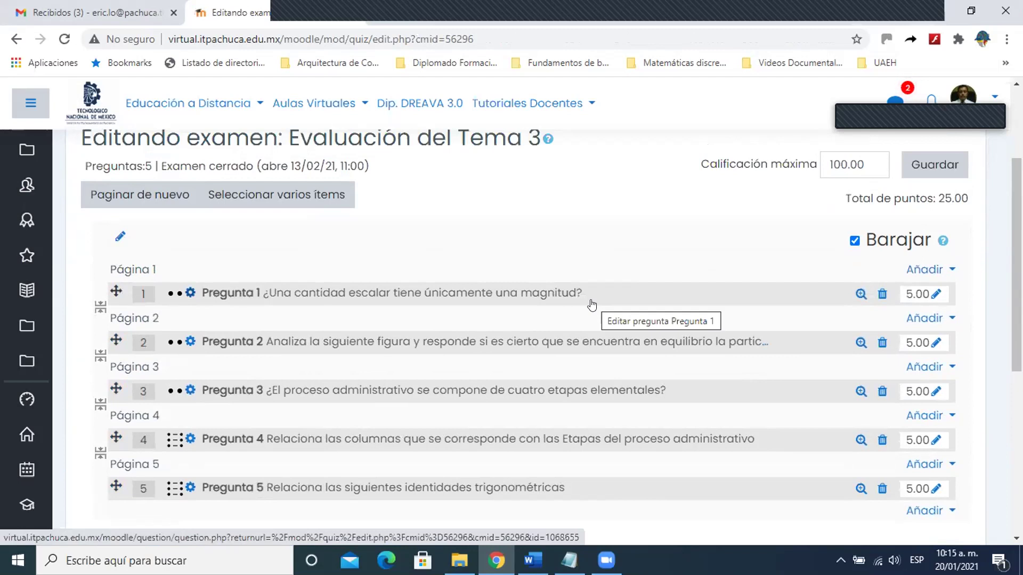
pyautogui.scroll(-1, 496, 347)
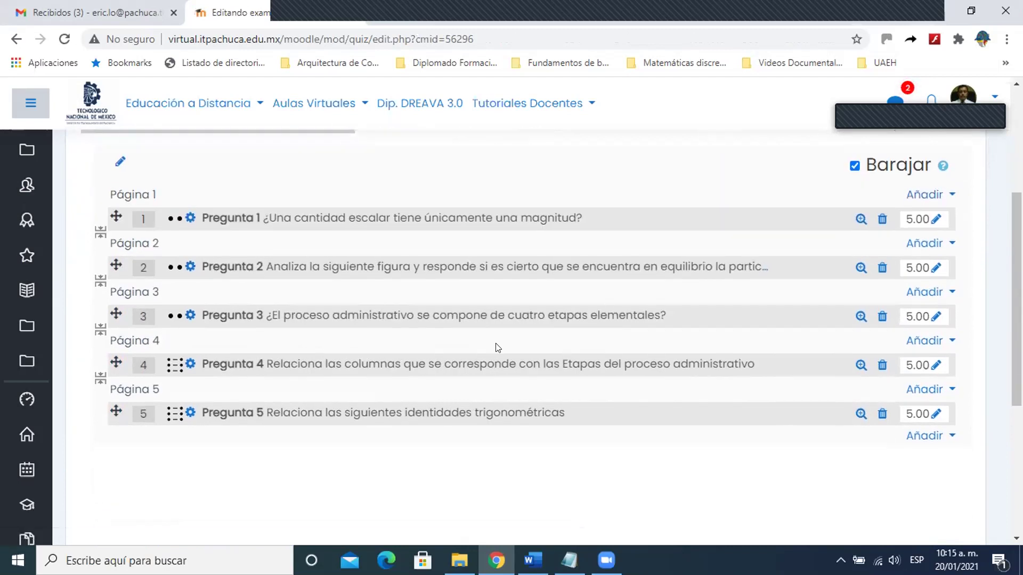
pyautogui.scroll(2, 634, 213)
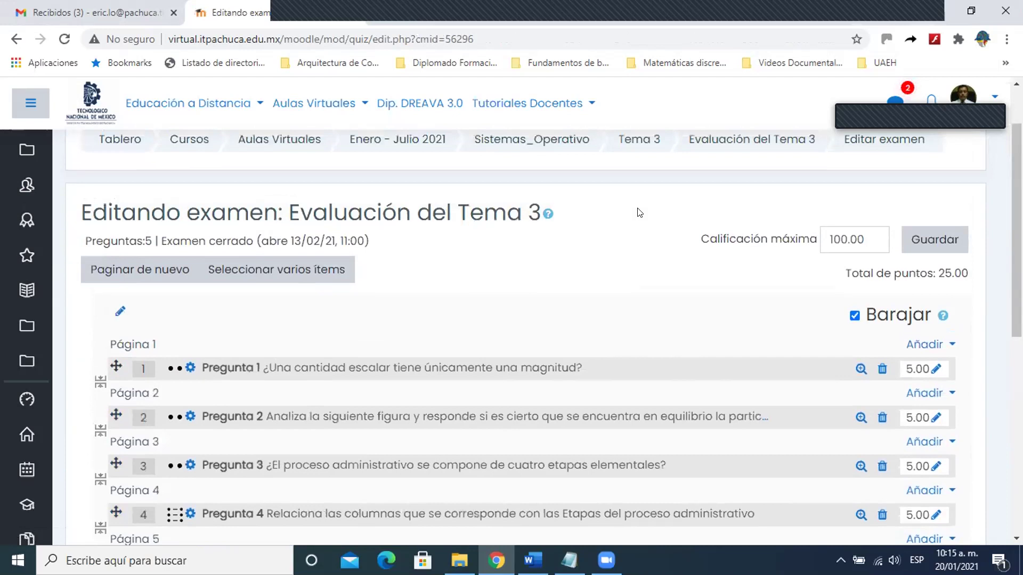
# Step: Open the question bank of the Evaluación del Tema 3 exam and display the category Por defecto en Evaluación del Tema 3
pyautogui.click(726, 141)
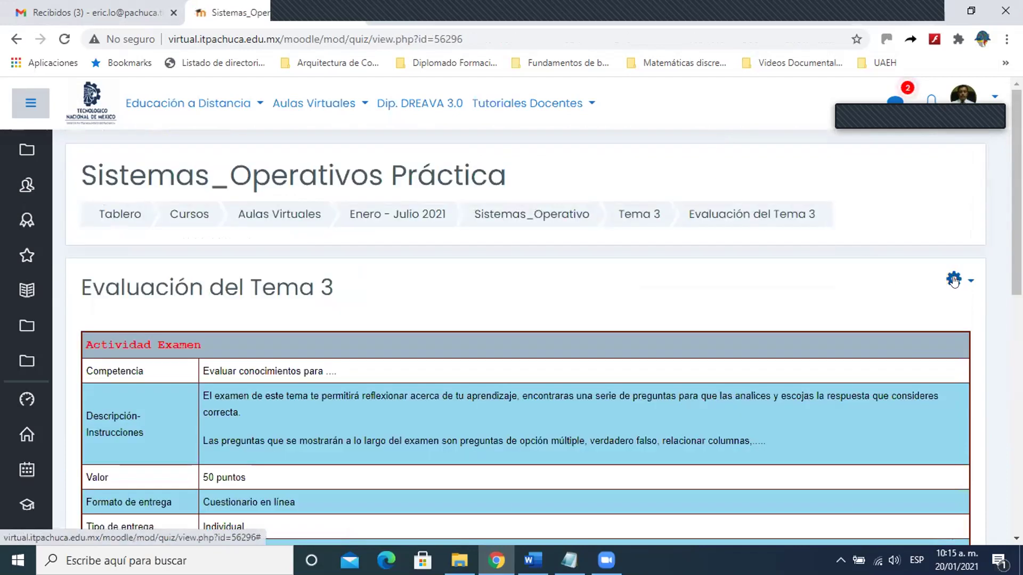
pyautogui.click(954, 279)
pyautogui.scroll(-2, 801, 265)
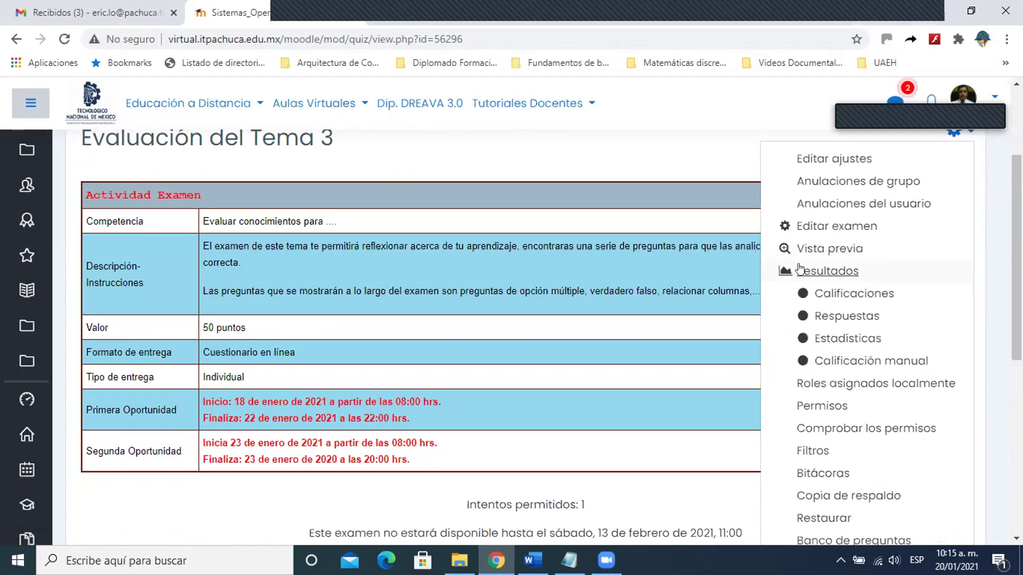
pyautogui.scroll(-2, 813, 448)
pyautogui.click(806, 390)
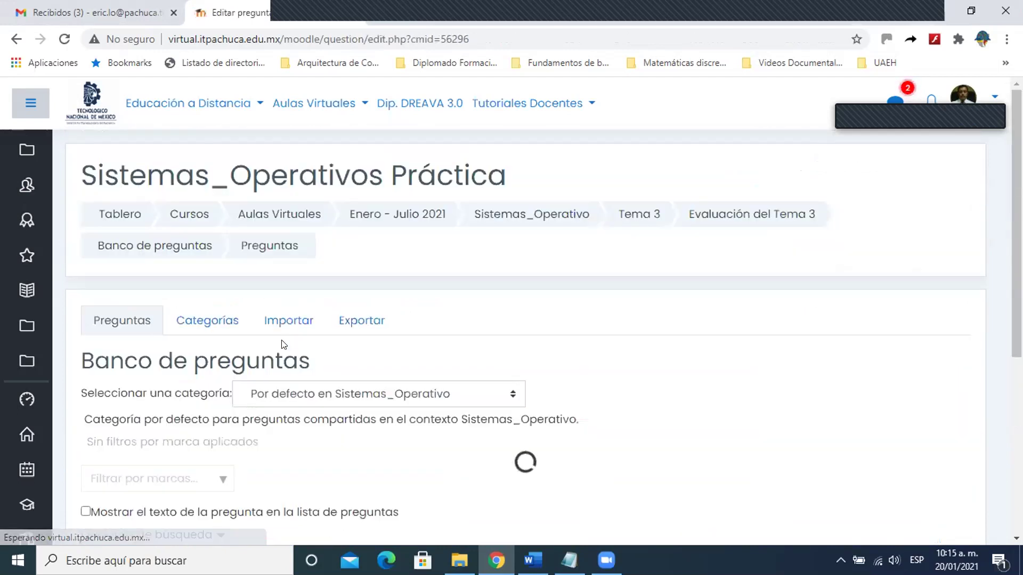
pyautogui.scroll(-2, 283, 345)
pyautogui.click(438, 235)
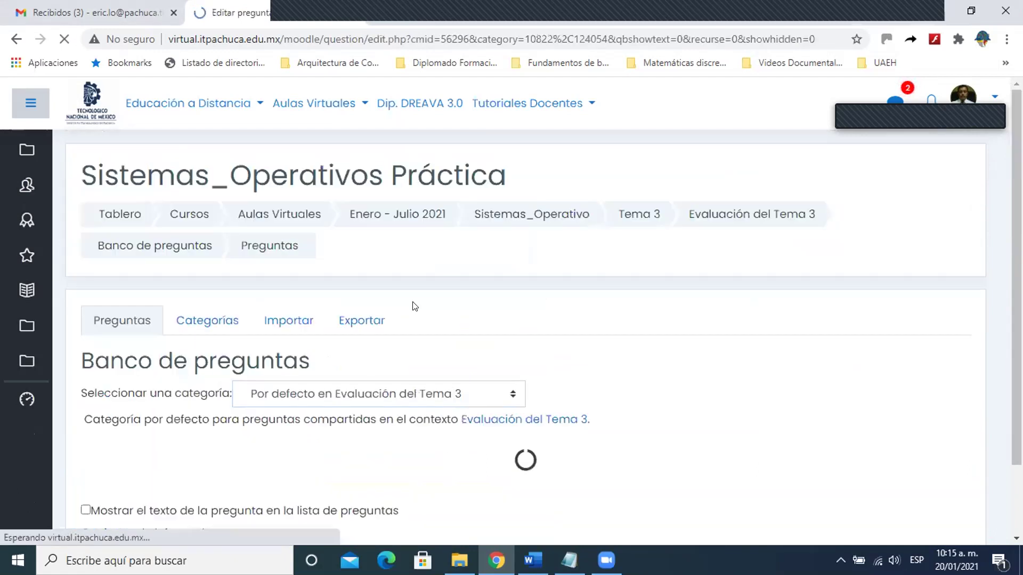
pyautogui.scroll(-4, 413, 320)
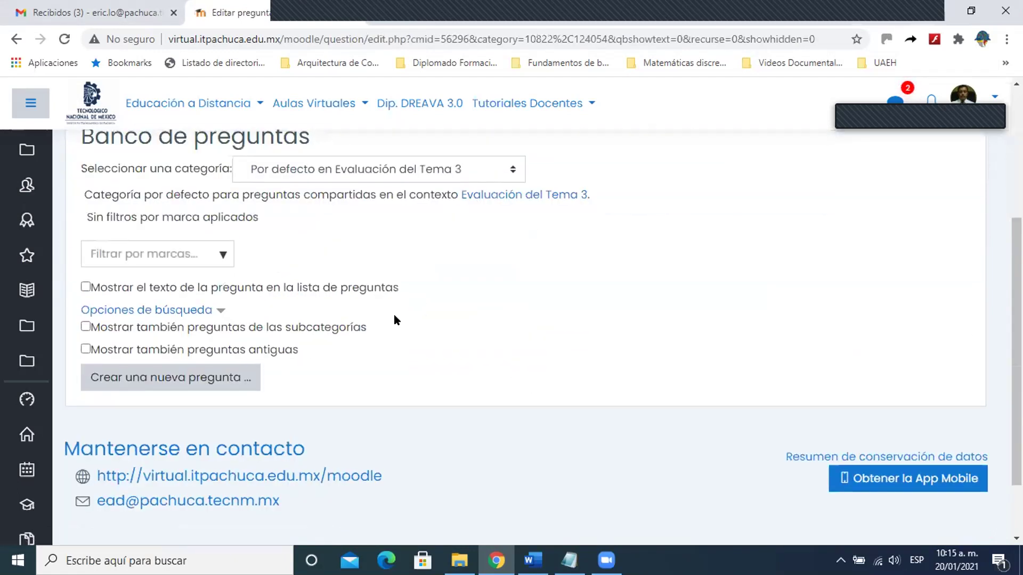
pyautogui.scroll(3, 396, 320)
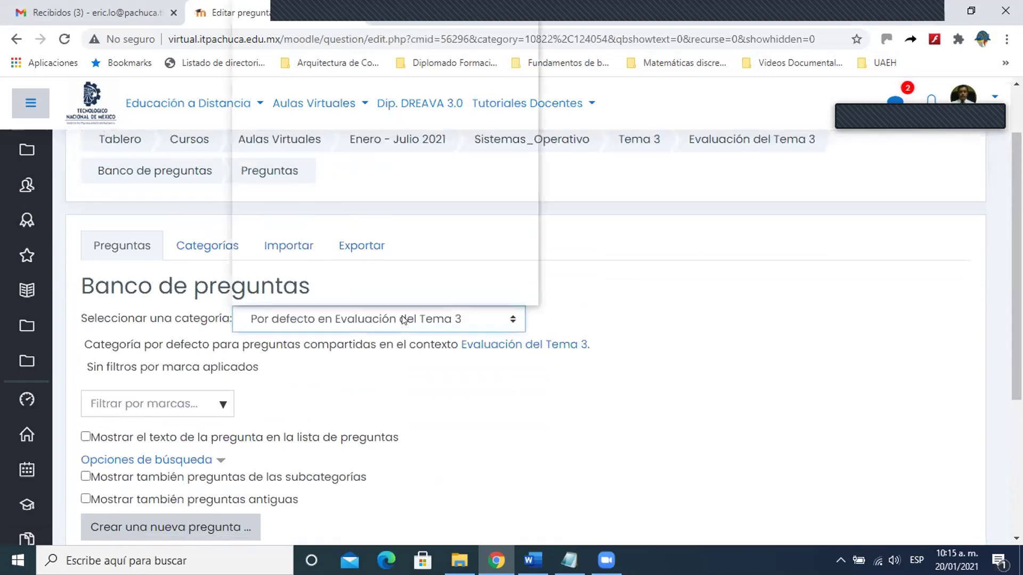
# Step: Switch the question bank to the category Banco de reactivos del Tema 3 and look through its questions
pyautogui.click(403, 319)
pyautogui.click(396, 117)
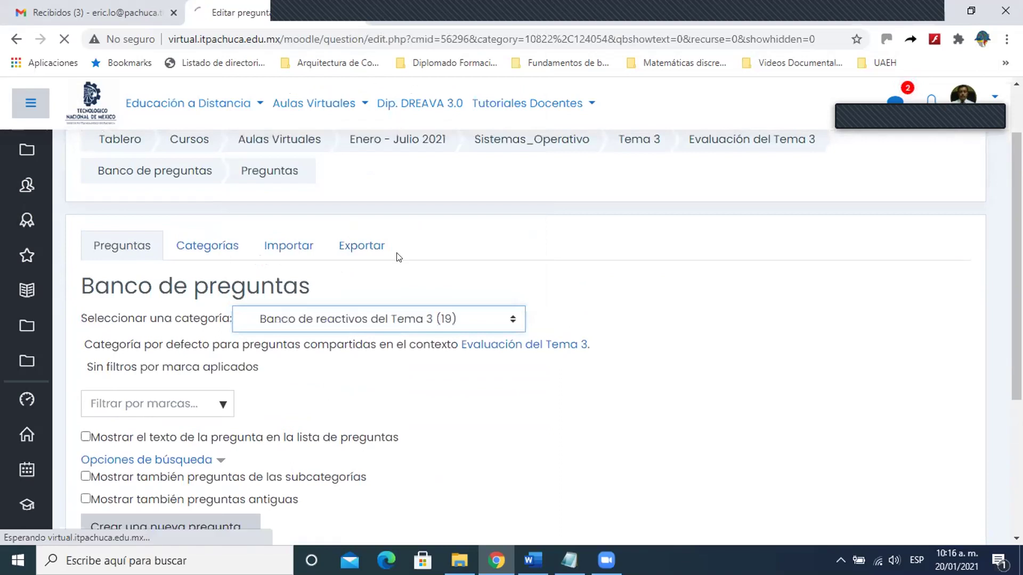
pyautogui.scroll(-3, 402, 320)
pyautogui.scroll(-10, 401, 324)
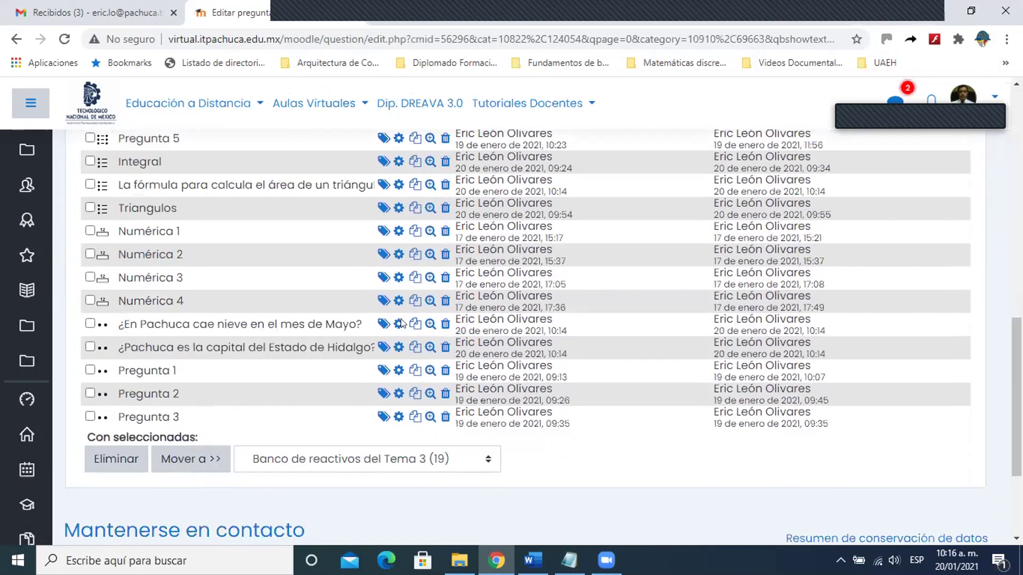
pyautogui.scroll(8, 401, 323)
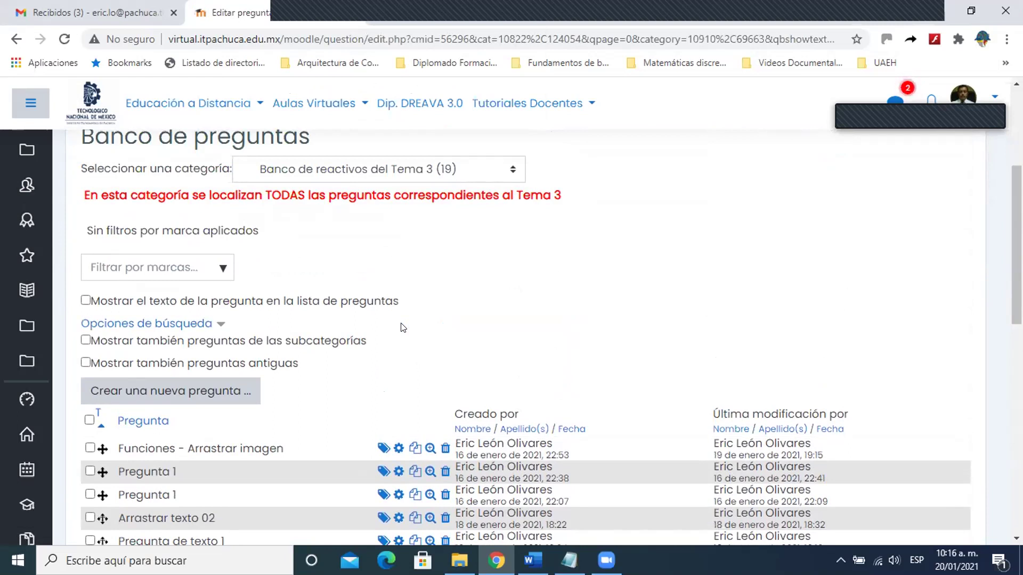
# Step: Include old questions in the Banco de reactivos del Tema 3 list and look through it
pyautogui.scroll(-1, 390, 343)
pyautogui.click(86, 287)
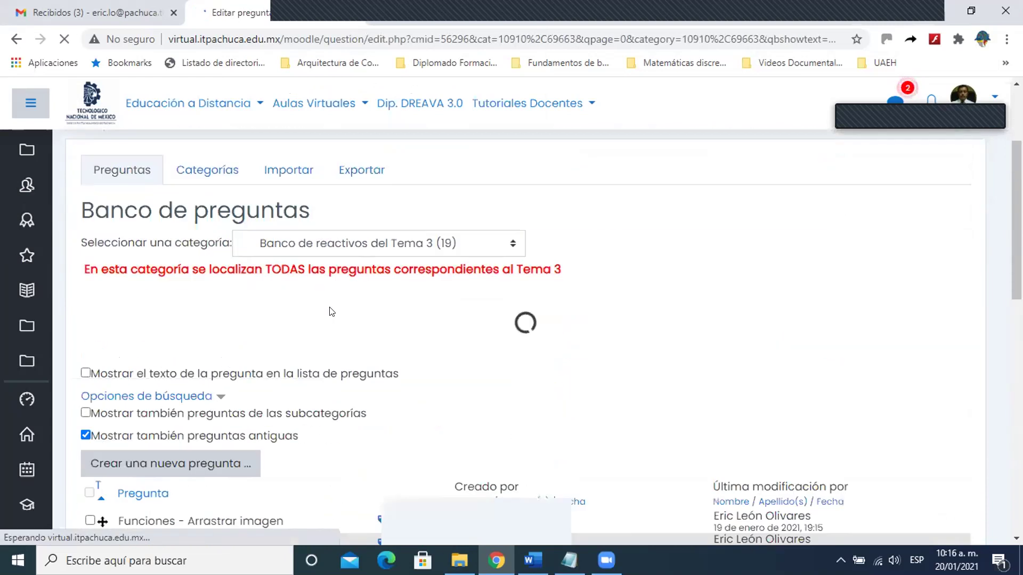
pyautogui.scroll(-7, 332, 311)
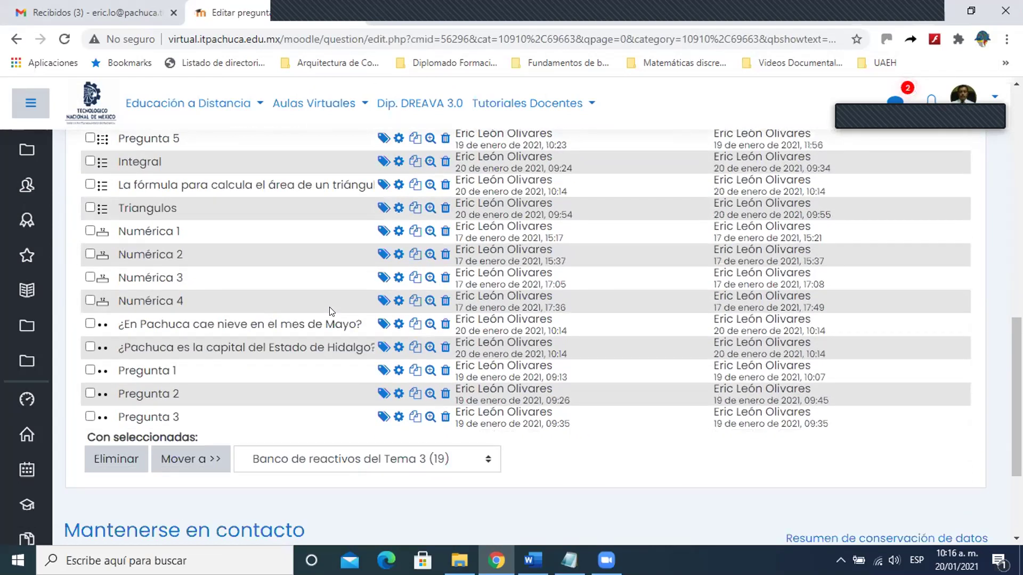
pyautogui.scroll(6, 330, 312)
pyautogui.scroll(-5, 330, 311)
pyautogui.scroll(-2, 330, 309)
# Step: Display the category Por defecto en Evaluación del Tema 3 and turn off the display of old questions
pyautogui.scroll(9, 330, 309)
pyautogui.click(373, 169)
pyautogui.click(389, 228)
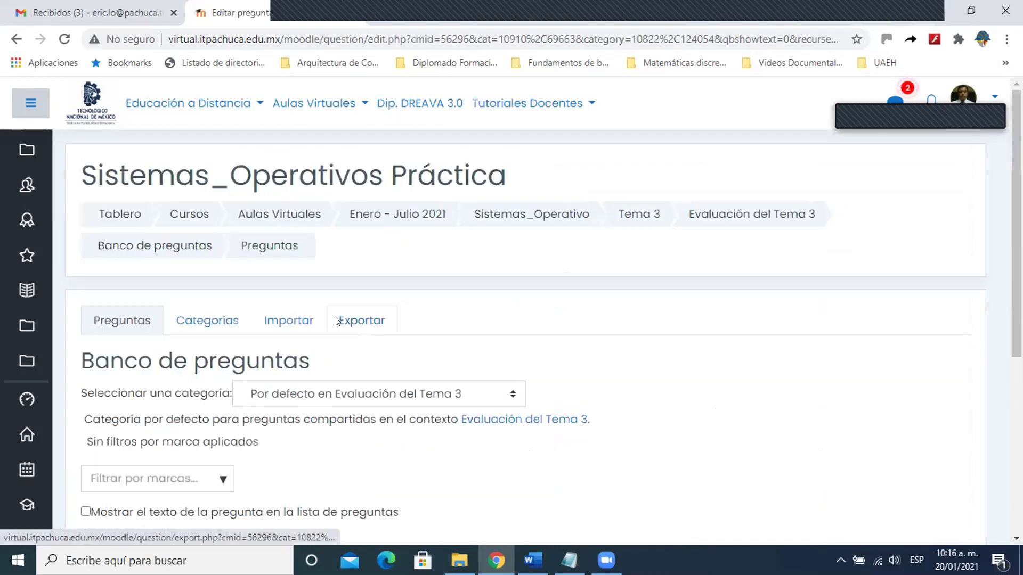
pyautogui.scroll(-5, 336, 320)
pyautogui.click(85, 274)
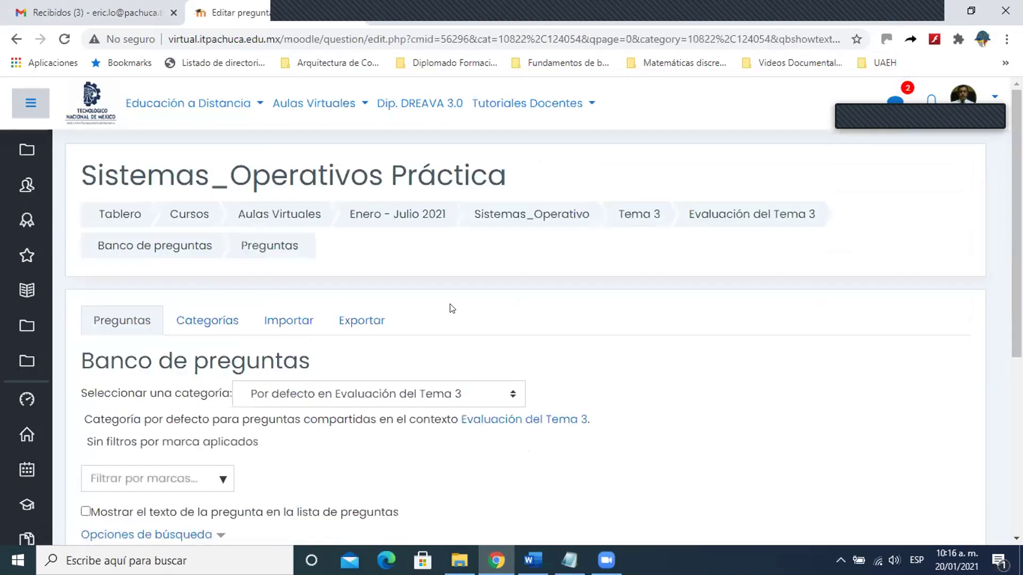
# Step: Turn the display of old questions on for the exam's default category and back off
pyautogui.scroll(-5, 452, 308)
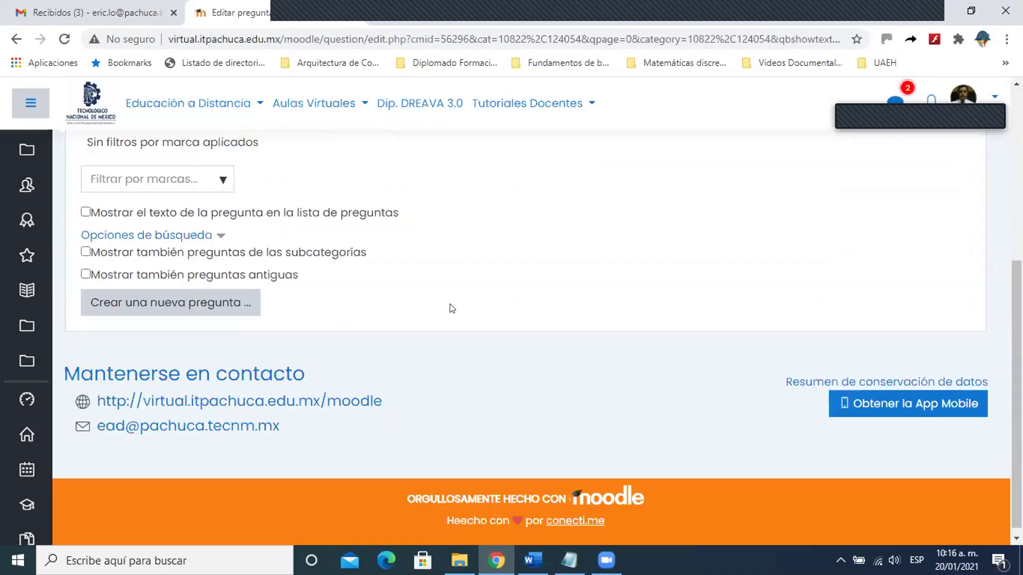
pyautogui.click(86, 274)
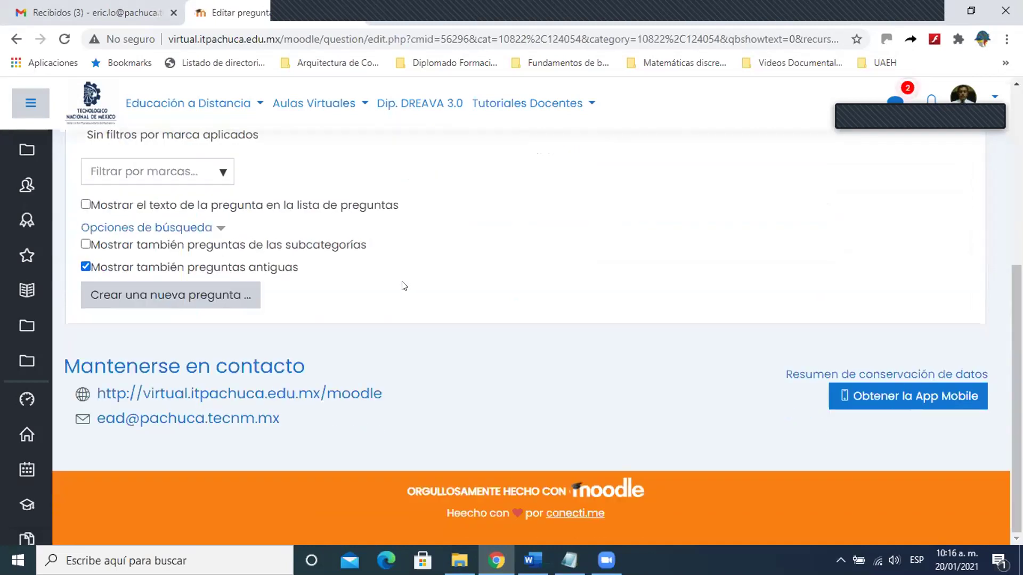
pyautogui.scroll(1, 405, 286)
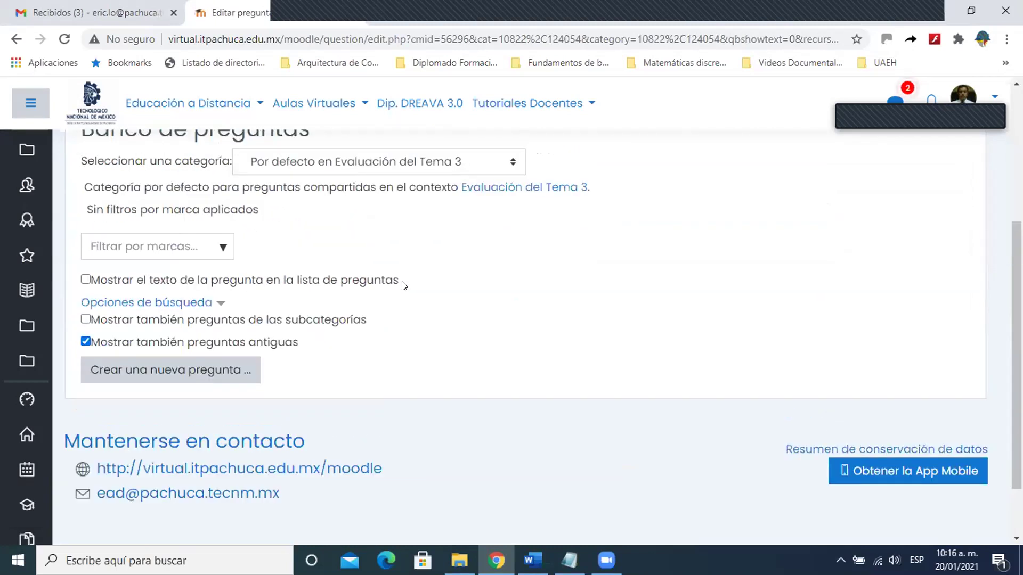
pyautogui.click(85, 342)
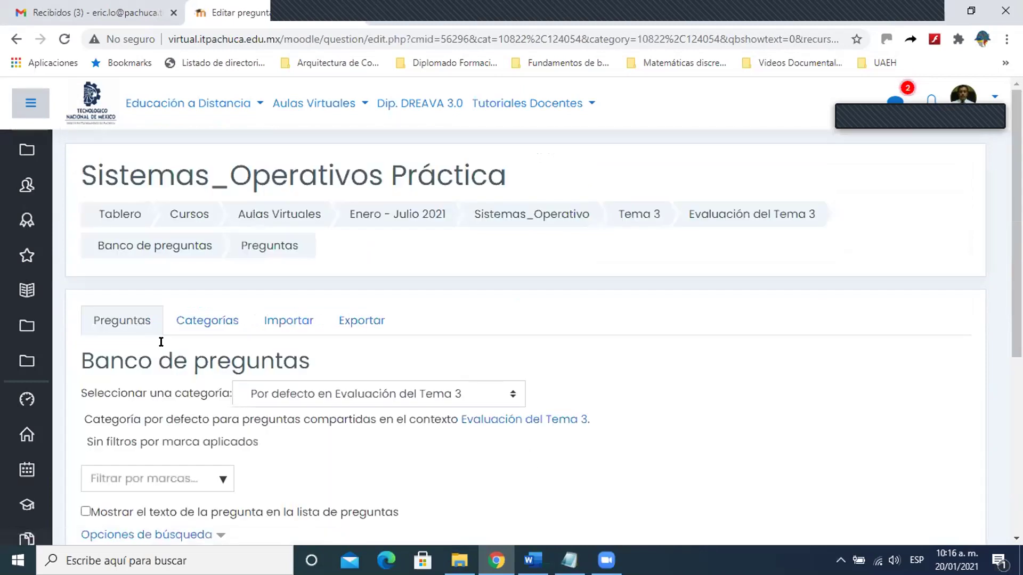
# Step: Return to the category Banco de reactivos del Tema 3 and review its question list
pyautogui.click(374, 393)
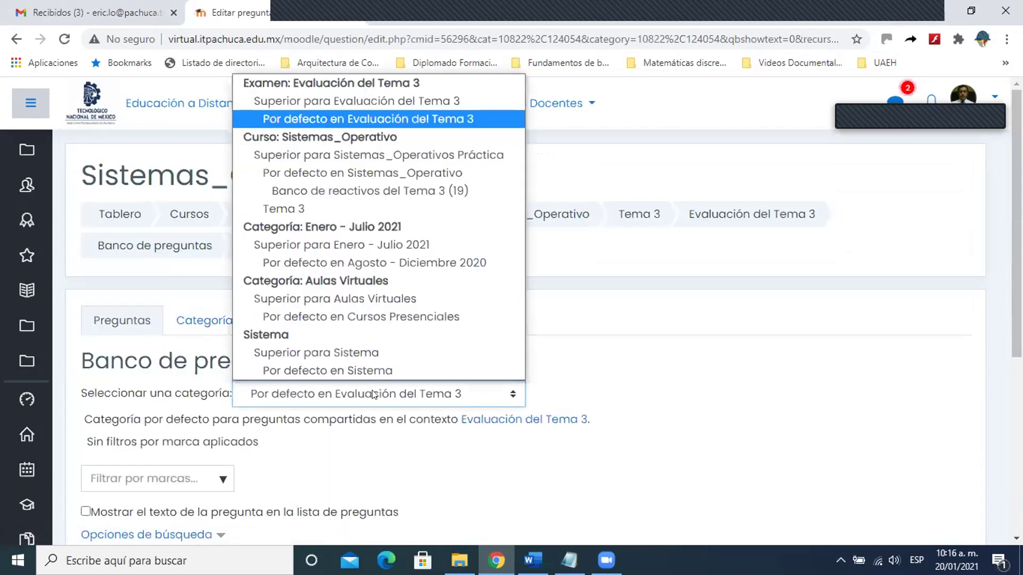
pyautogui.click(377, 190)
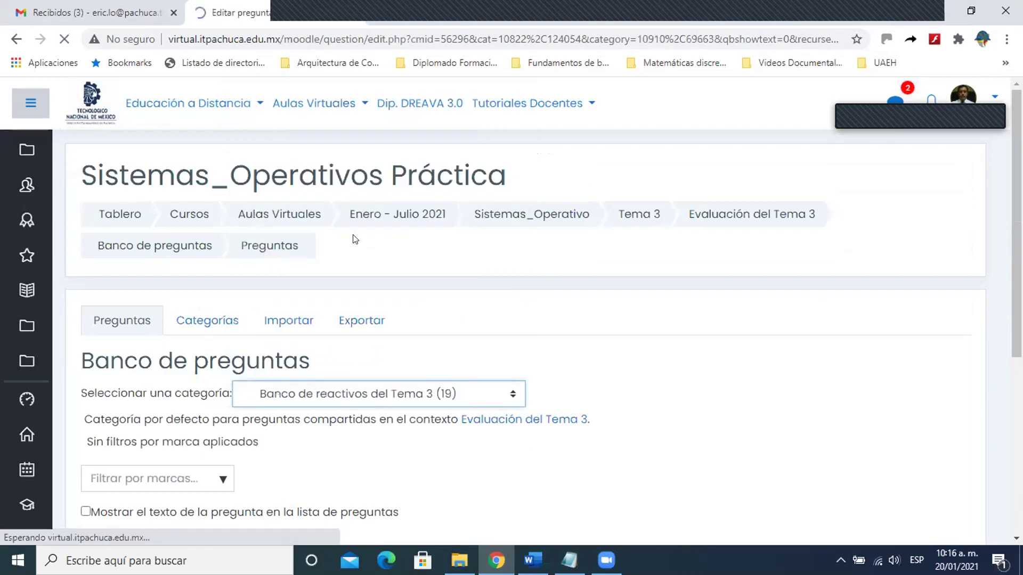
pyautogui.scroll(-10, 397, 271)
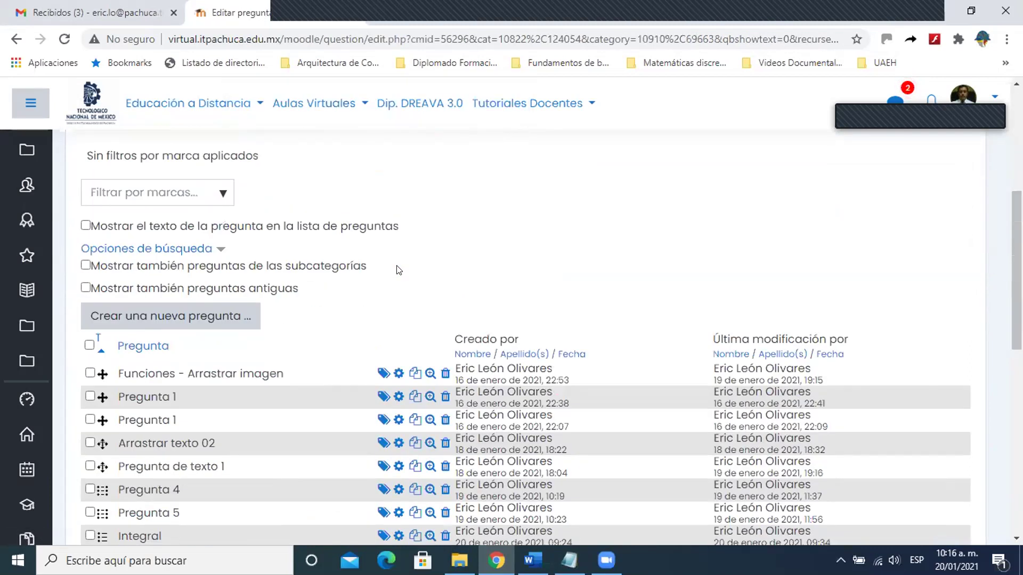
pyautogui.scroll(-5, 397, 269)
pyautogui.scroll(10, 394, 272)
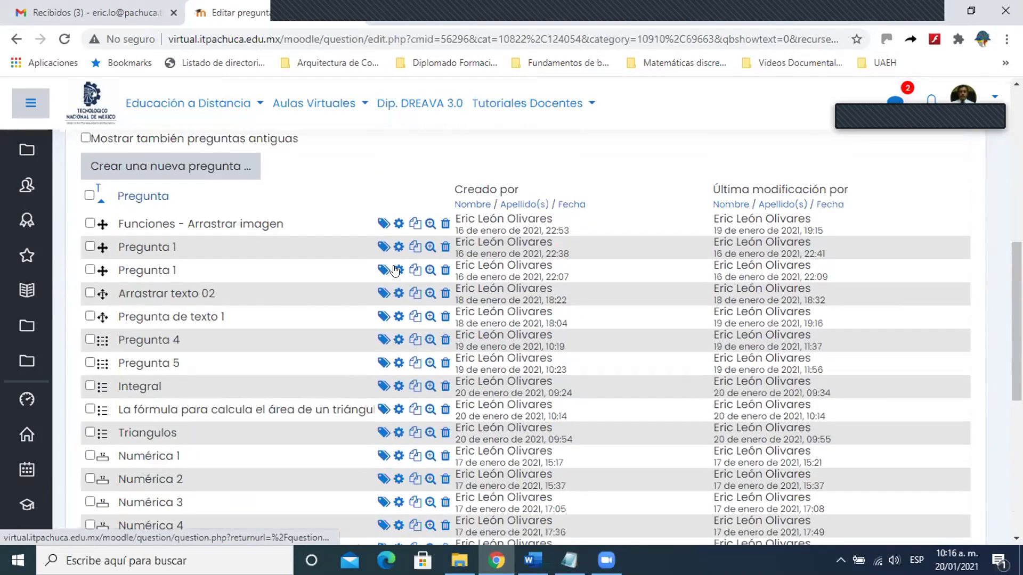
pyautogui.scroll(5, 395, 272)
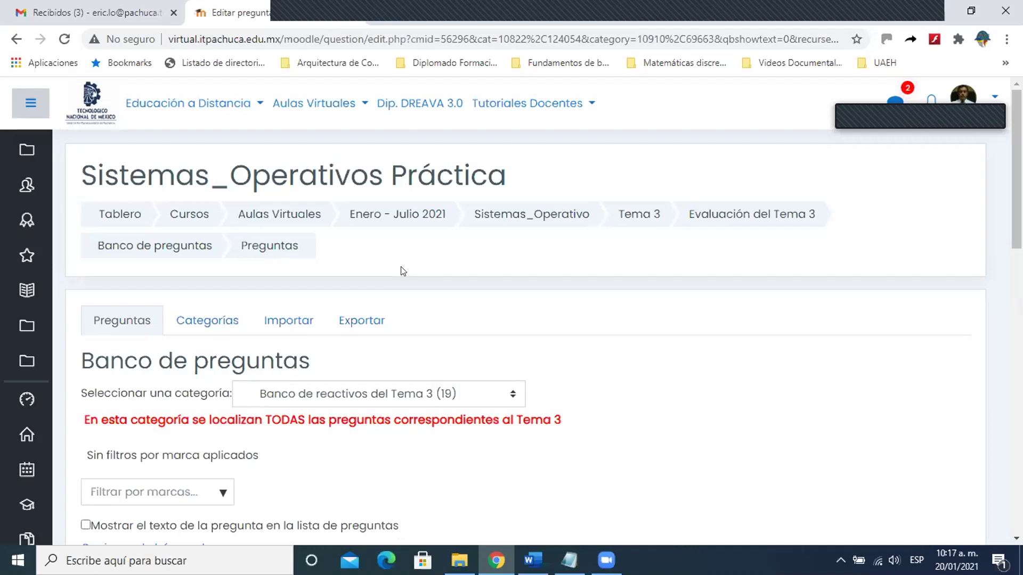
# Step: Open question import with Banco de reactivos del Tema 3 as the category and choose the GIFT file format
pyautogui.scroll(-1, 403, 271)
pyautogui.click(421, 320)
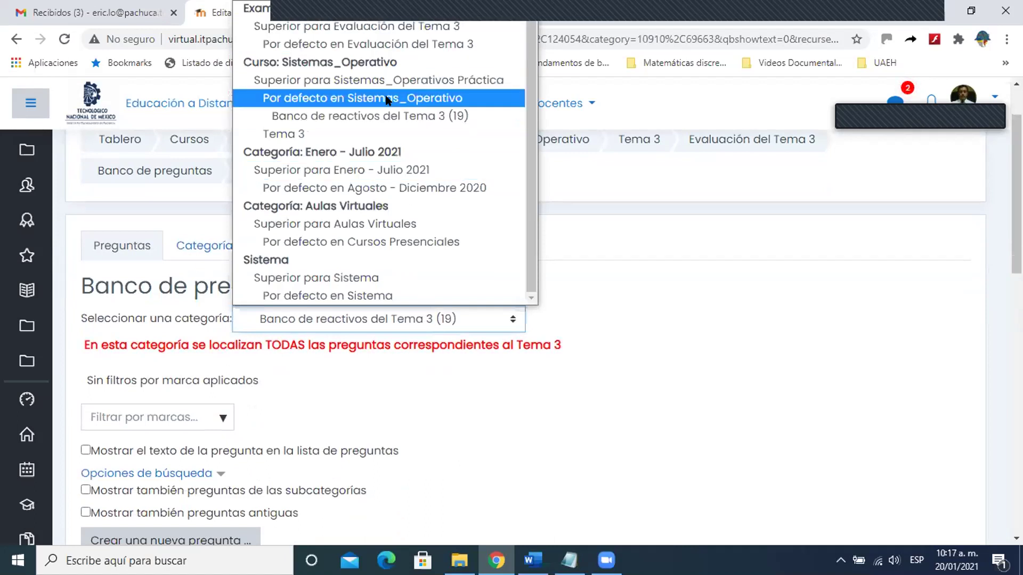
pyautogui.click(386, 114)
pyautogui.scroll(1, 511, 222)
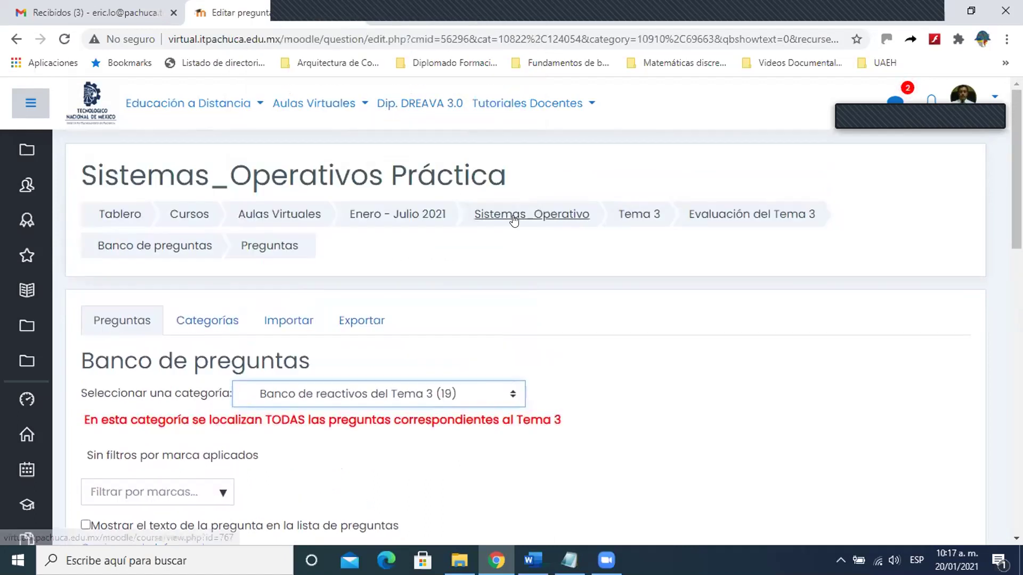
pyautogui.click(283, 323)
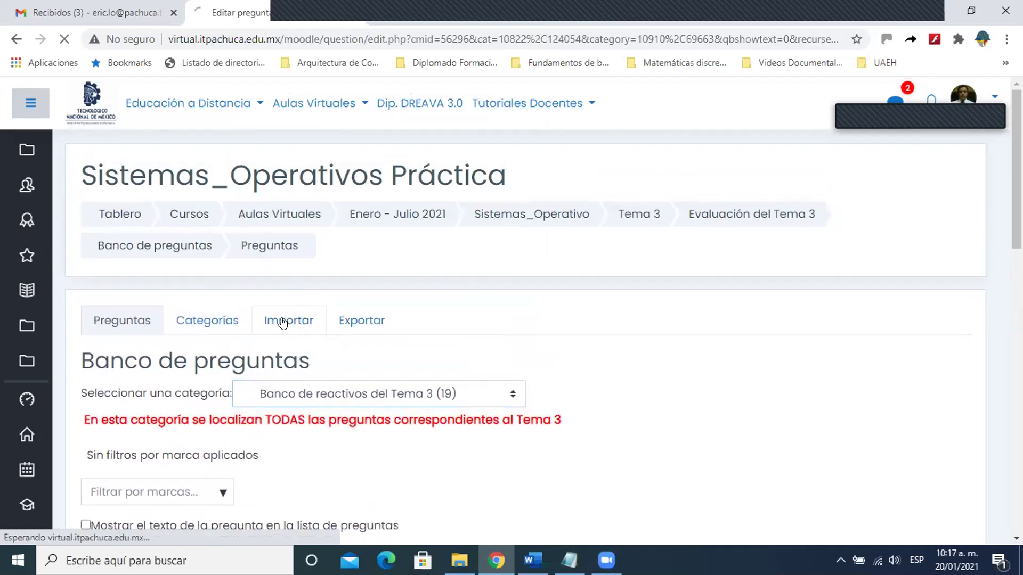
pyautogui.scroll(-4, 282, 322)
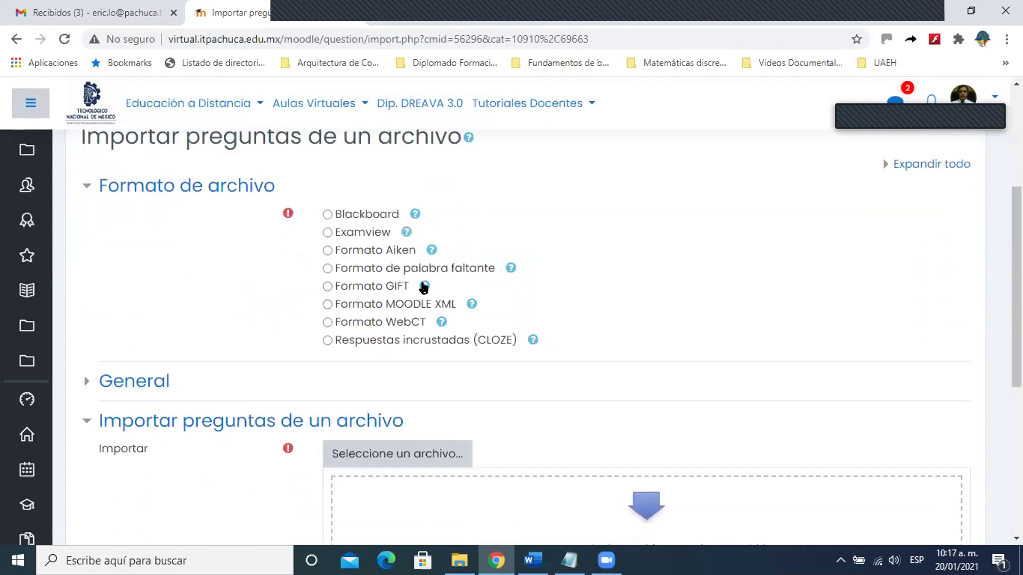
pyautogui.click(327, 288)
pyautogui.scroll(-2, 327, 291)
pyautogui.scroll(-1, 327, 292)
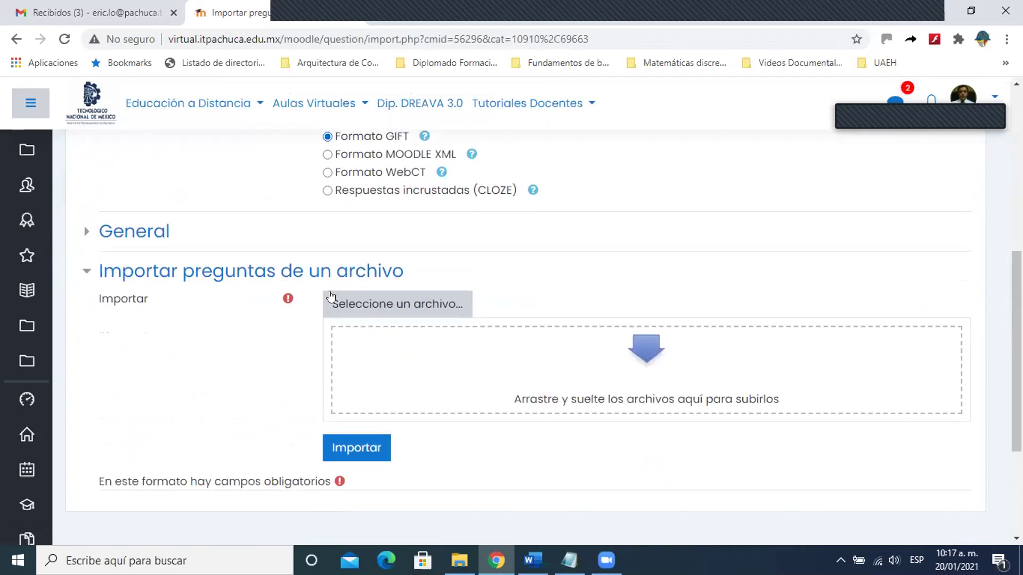
# Step: Upload the text file Examen01.txt from the Descargas folder as the file of questions to import
pyautogui.click(356, 307)
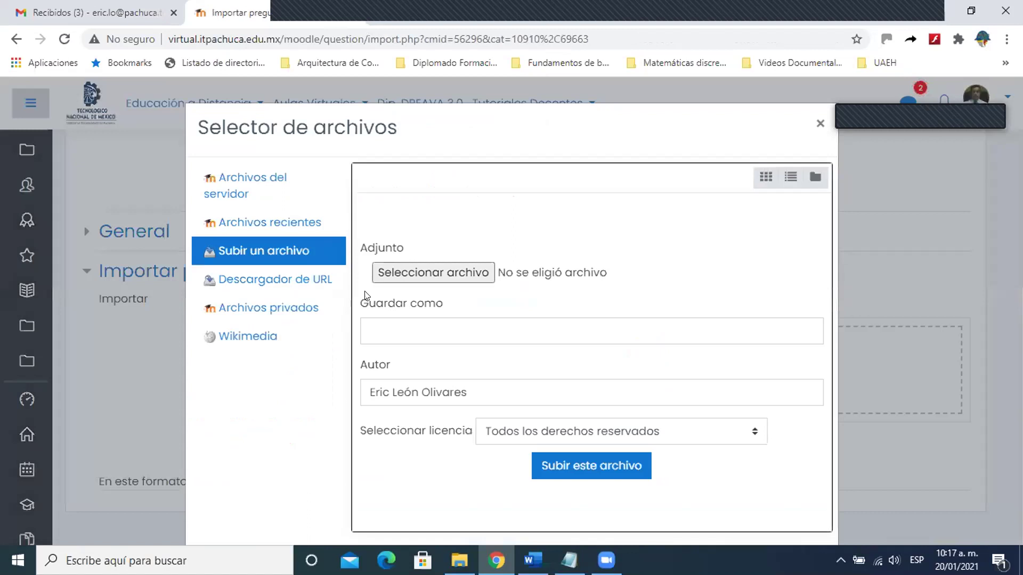
pyautogui.click(385, 273)
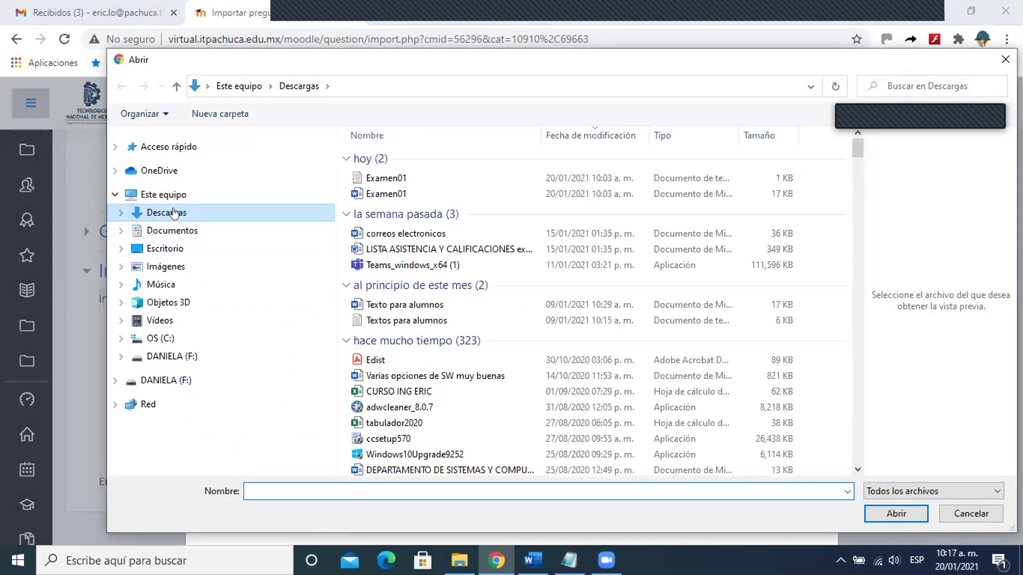
pyautogui.click(377, 179)
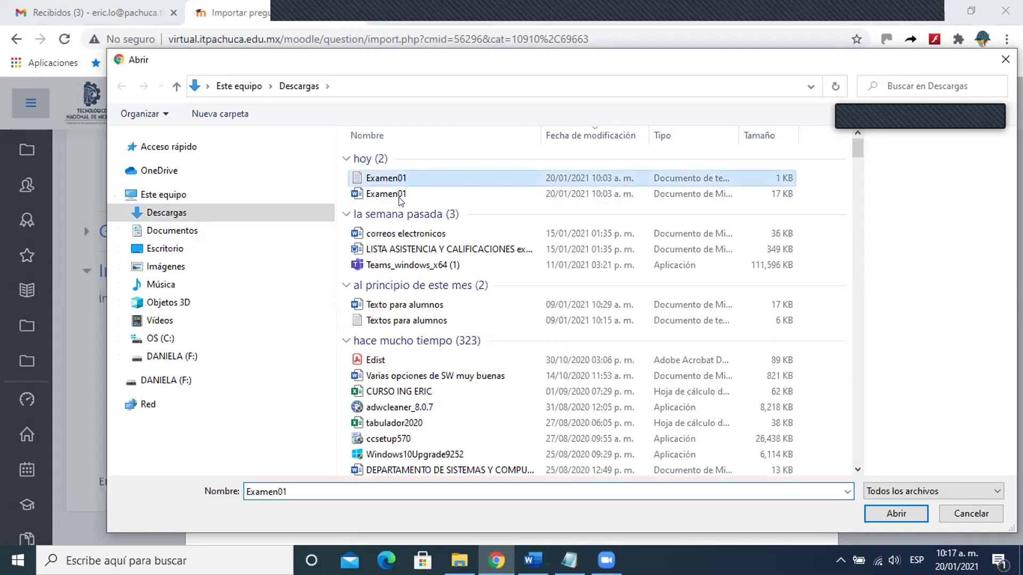
pyautogui.click(881, 512)
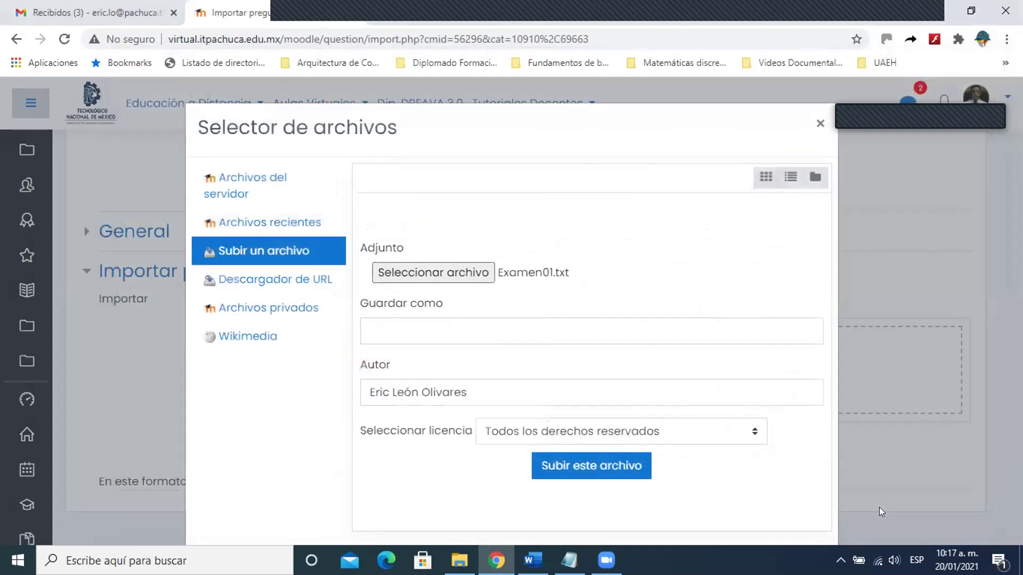
pyautogui.click(630, 467)
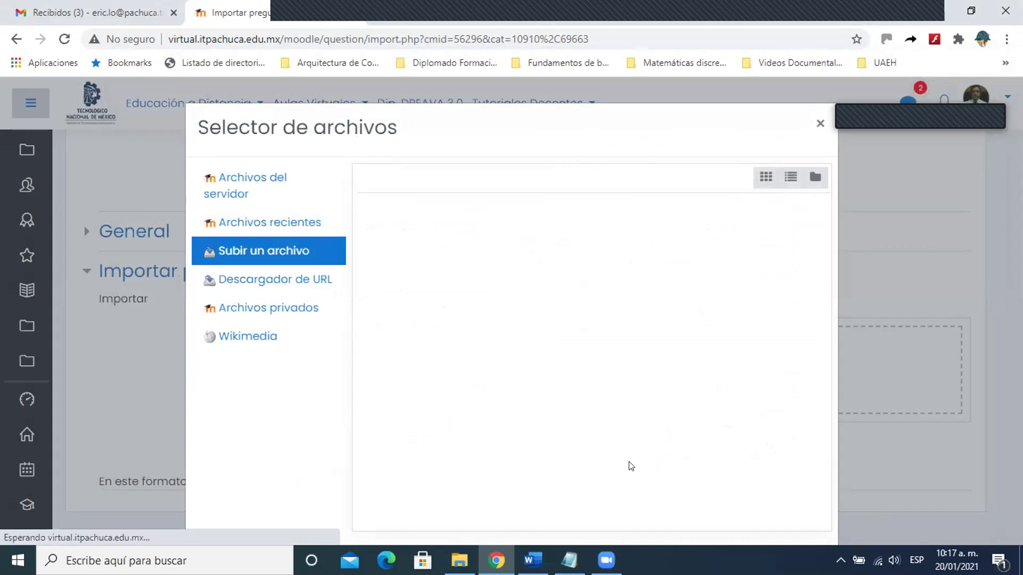
# Step: Try to import the questions from the uploaded file Examen01.txt
pyautogui.scroll(-3, 372, 282)
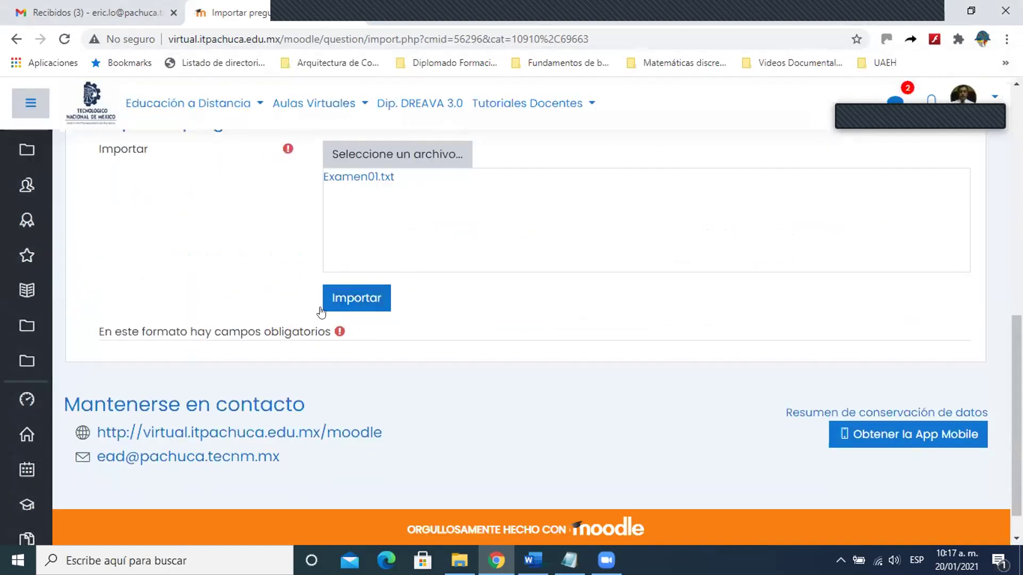
pyautogui.click(379, 298)
pyautogui.click(366, 178)
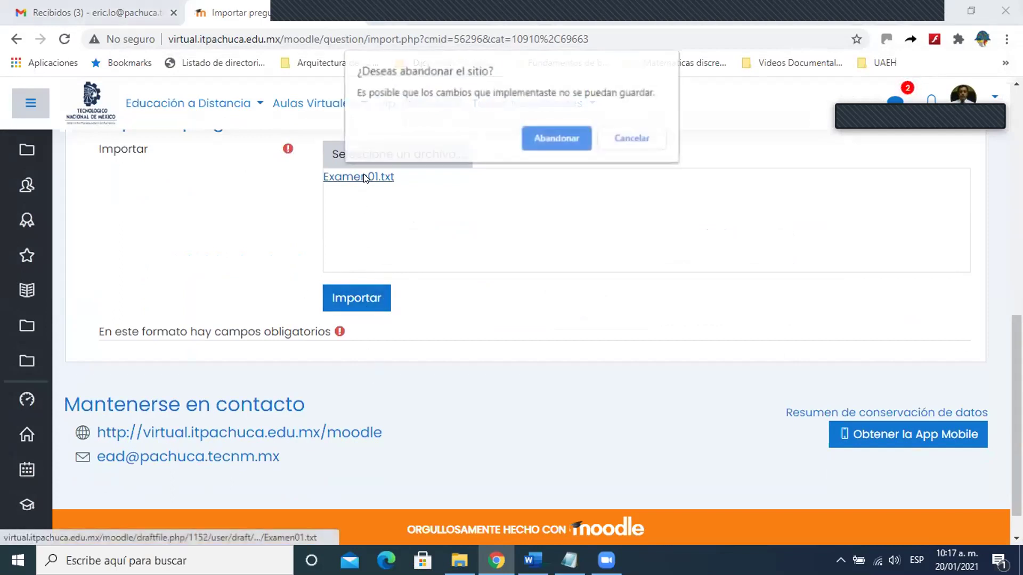
pyautogui.click(574, 138)
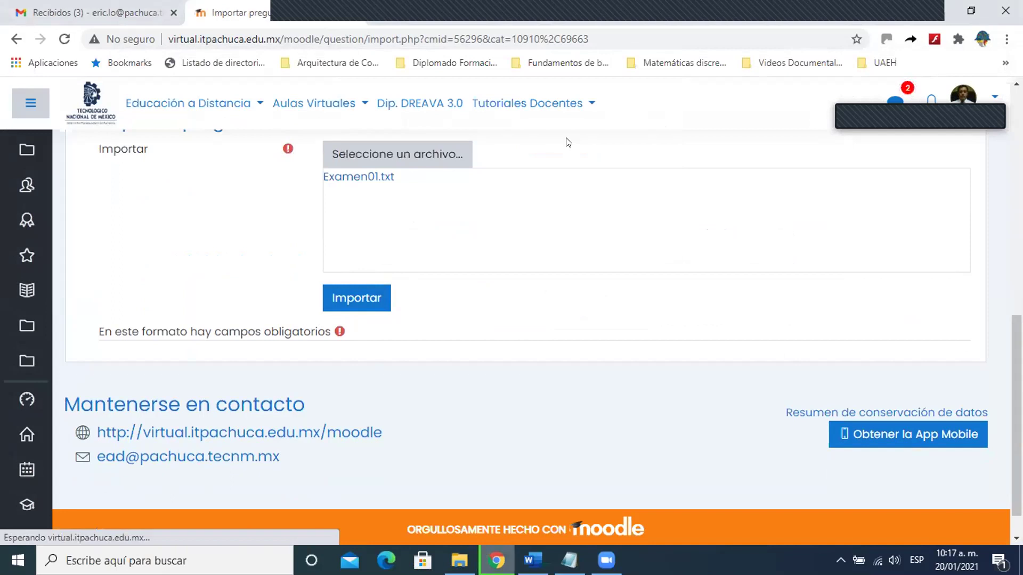
pyautogui.click(1009, 524)
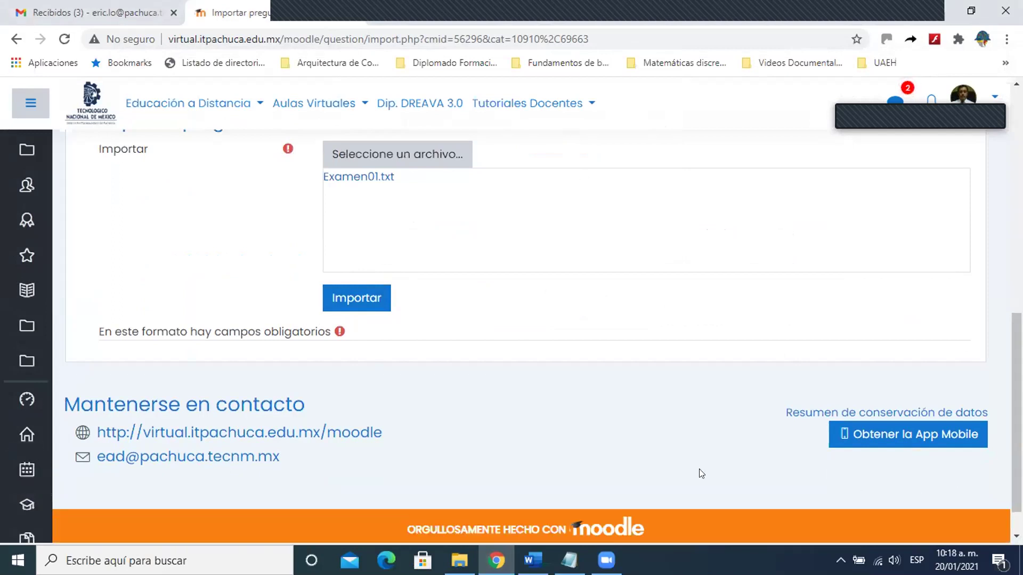
# Step: Leave the import page, discarding its unsaved changes, and review the question list of Banco de reactivos del Tema 3
pyautogui.scroll(3, 425, 366)
pyautogui.scroll(4, 424, 362)
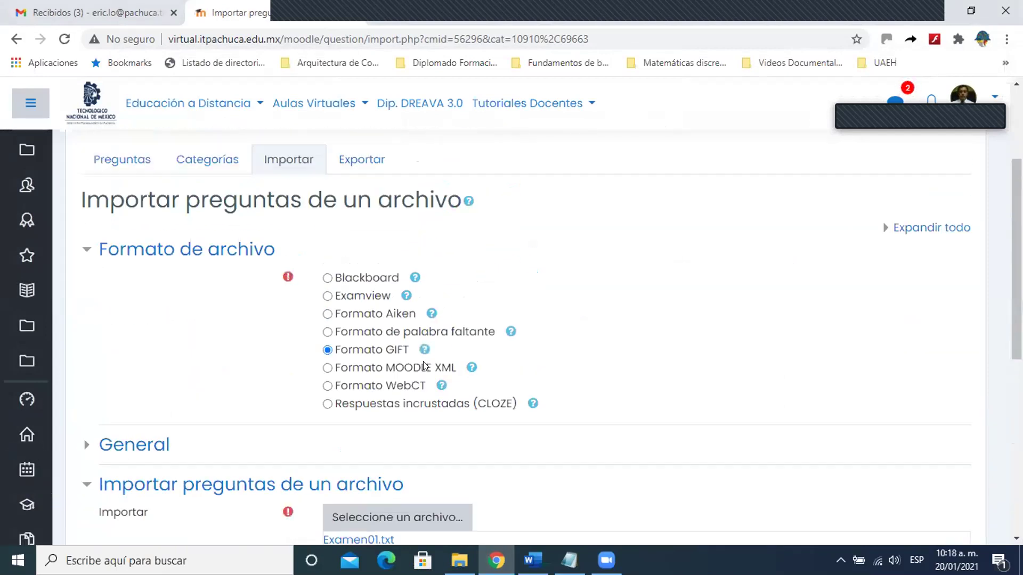
pyautogui.click(115, 172)
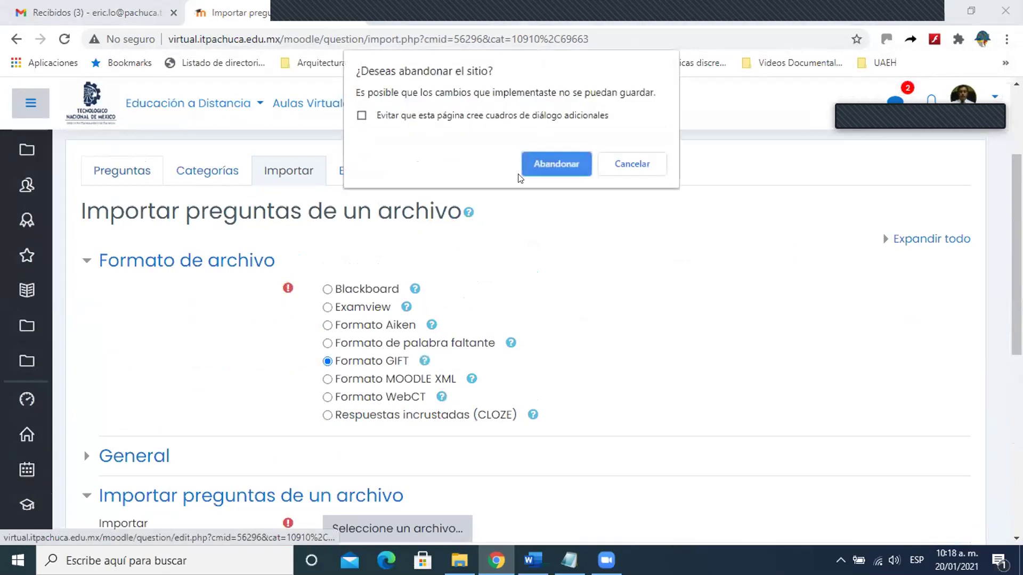
pyautogui.click(544, 166)
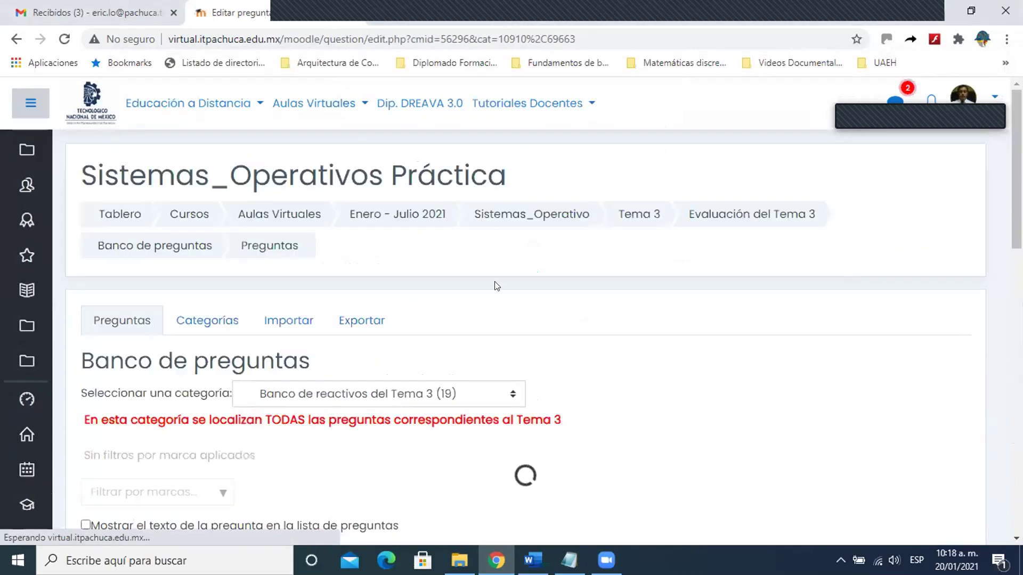
pyautogui.scroll(-4, 495, 286)
pyautogui.scroll(-3, 496, 286)
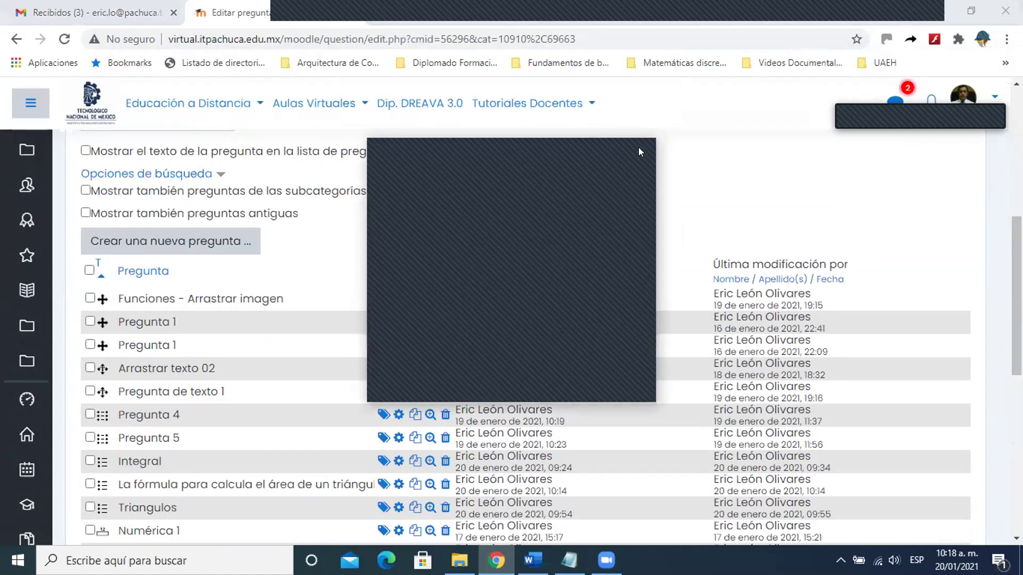
pyautogui.scroll(3, 639, 174)
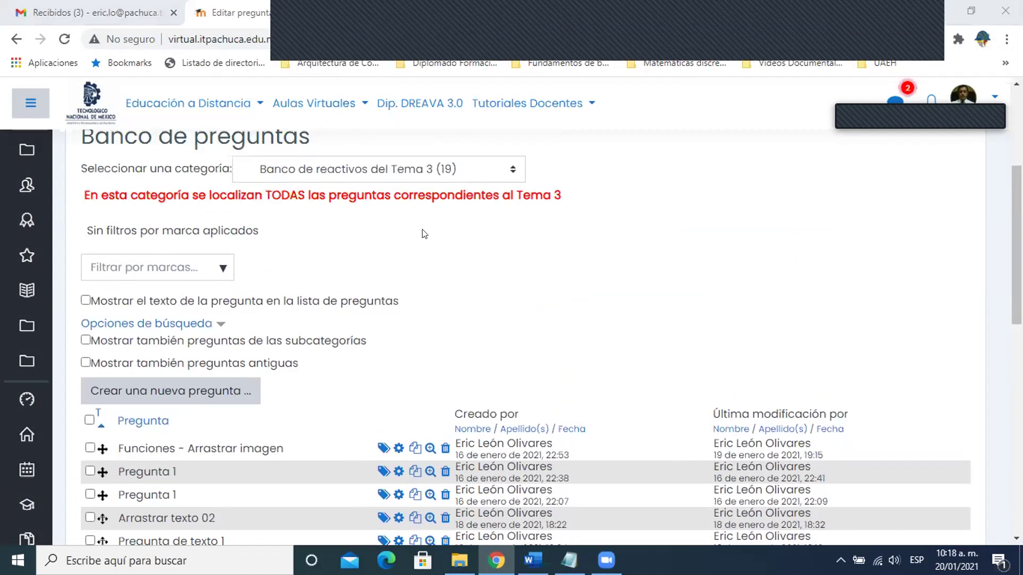
# Step: Create a new question of the type Arrastrar y soltar dentro del texto in the Tema 3 question bank
pyautogui.scroll(-3, 149, 238)
pyautogui.click(149, 238)
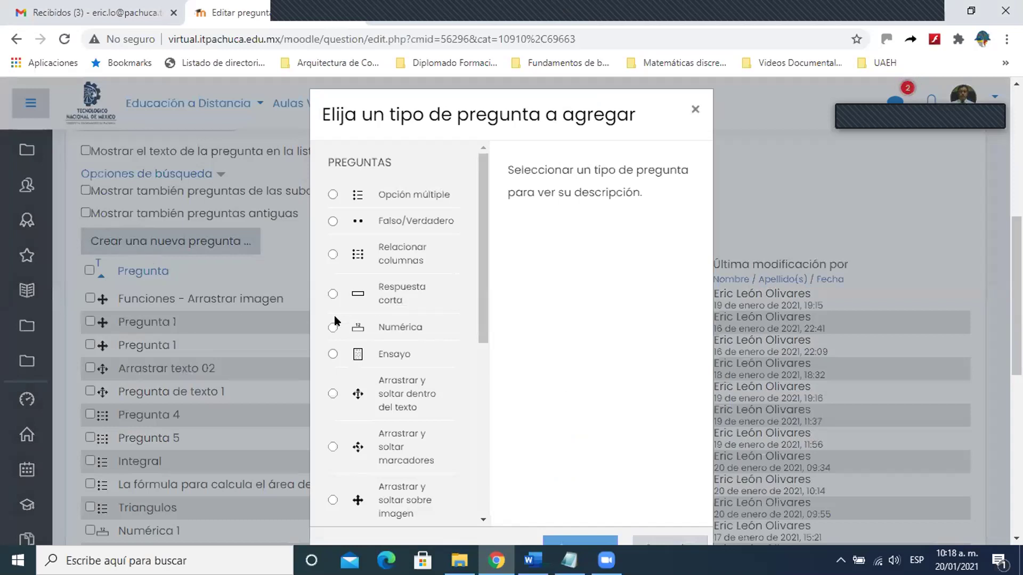
pyautogui.moveTo(481, 223); pyautogui.dragTo(480, 302)
pyautogui.click(409, 234)
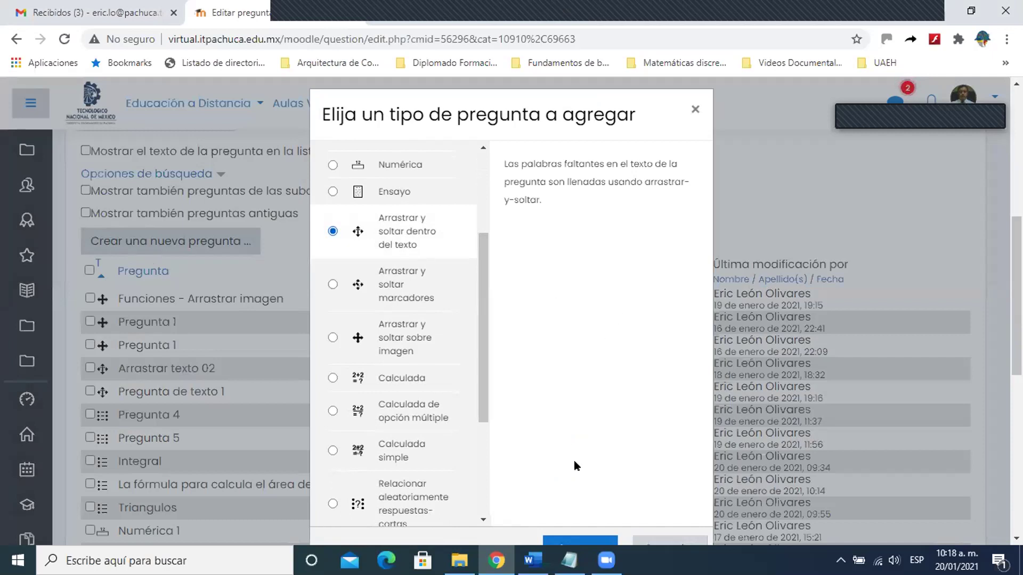
pyautogui.click(580, 541)
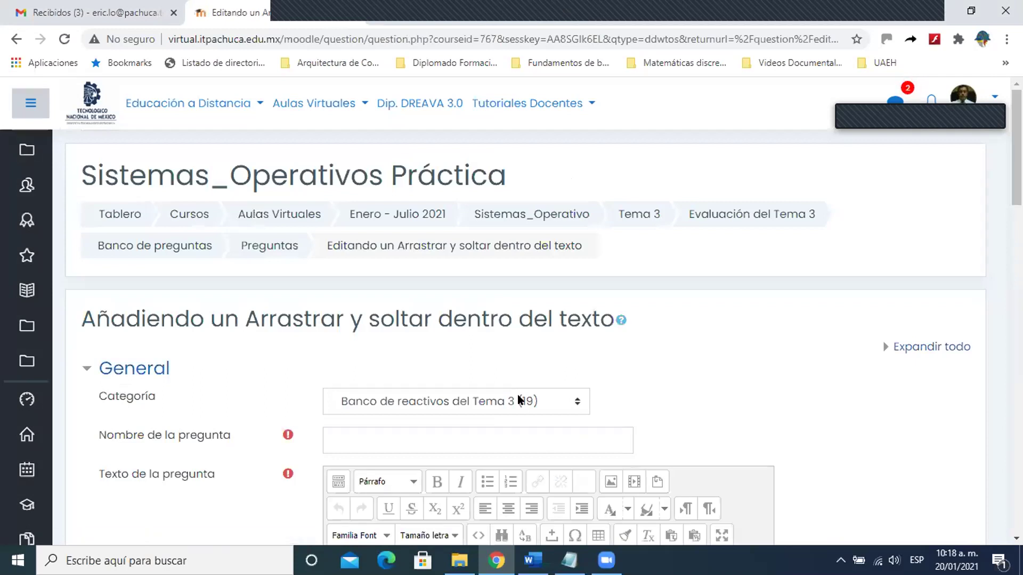
# Step: Name the new question "Mover texto 01" and place the cursor in its question text
pyautogui.scroll(-3, 517, 394)
pyautogui.click(486, 286)
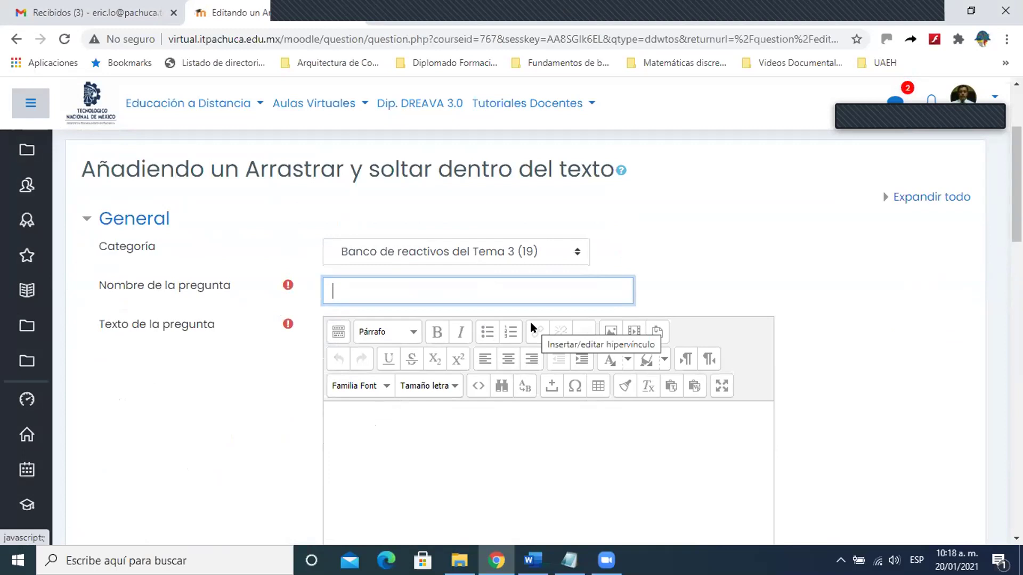
pyautogui.write('Mover texto 01')
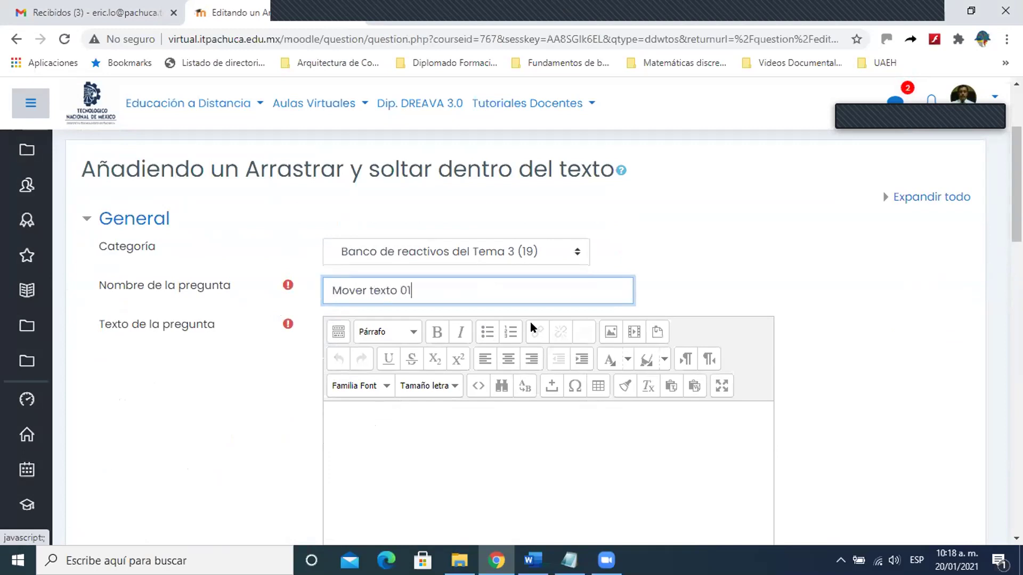
pyautogui.scroll(-1, 530, 322)
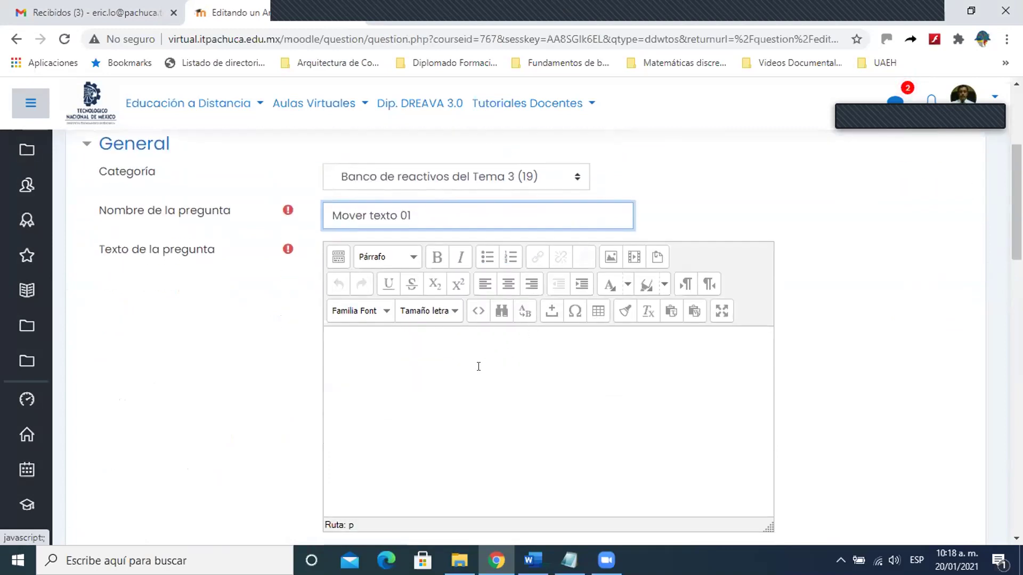
pyautogui.click(417, 345)
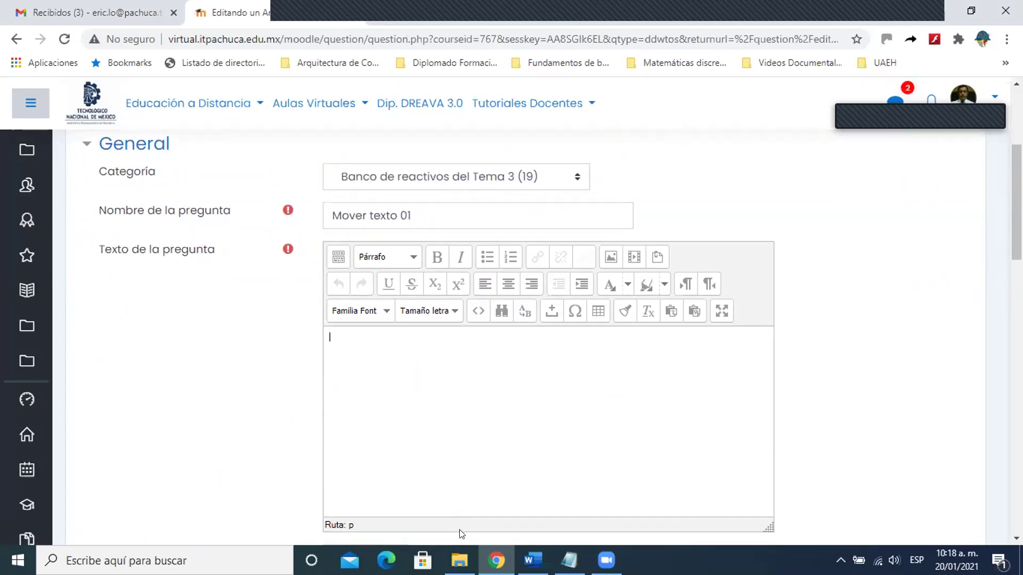
# Step: Switch to Word and close the document Preguntas Opción Múltiple without saving its changes
pyautogui.click(533, 560)
pyautogui.moveTo(347, 364); pyautogui.dragTo(420, 364)
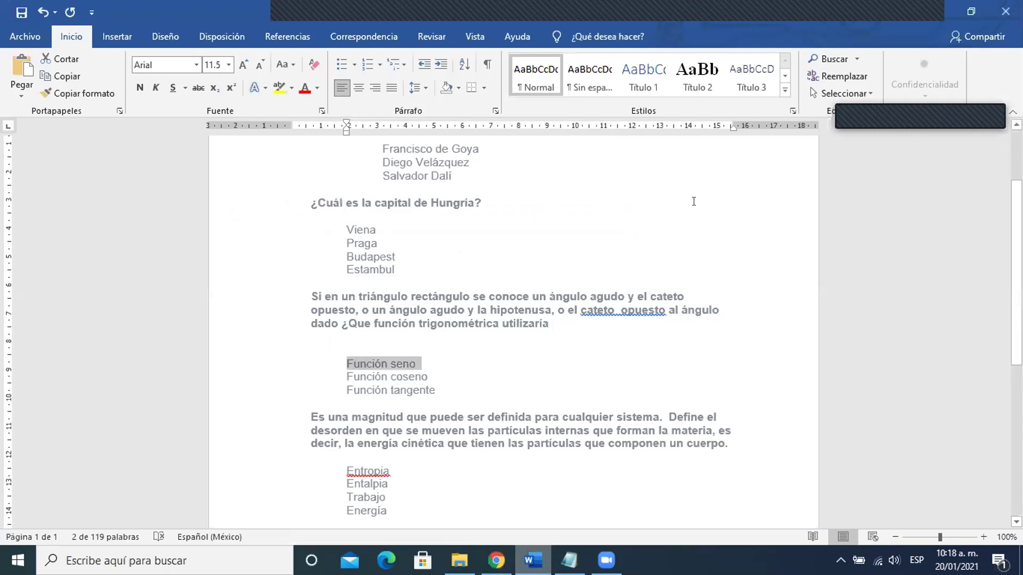
pyautogui.click(1005, 11)
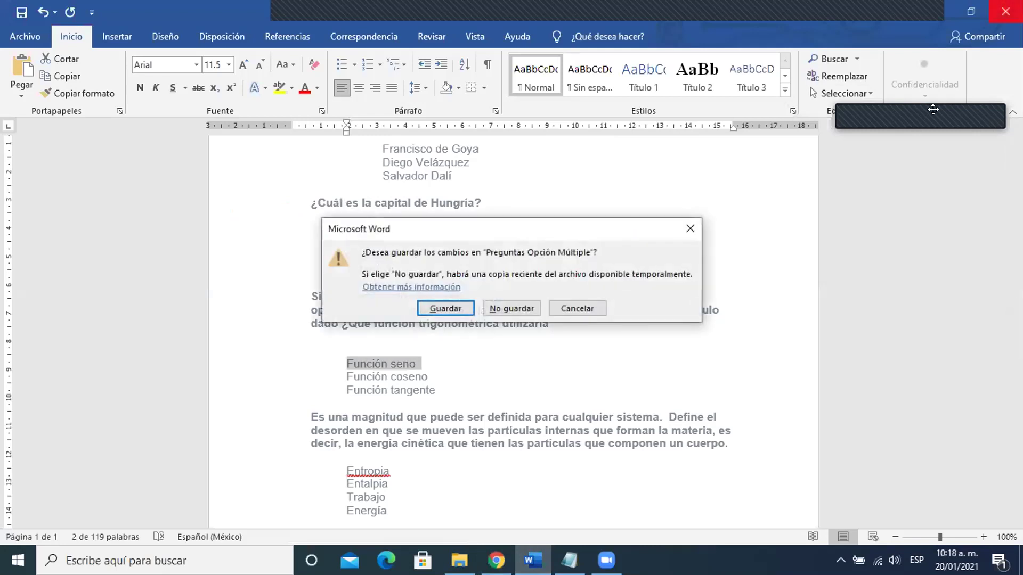
pyautogui.click(508, 312)
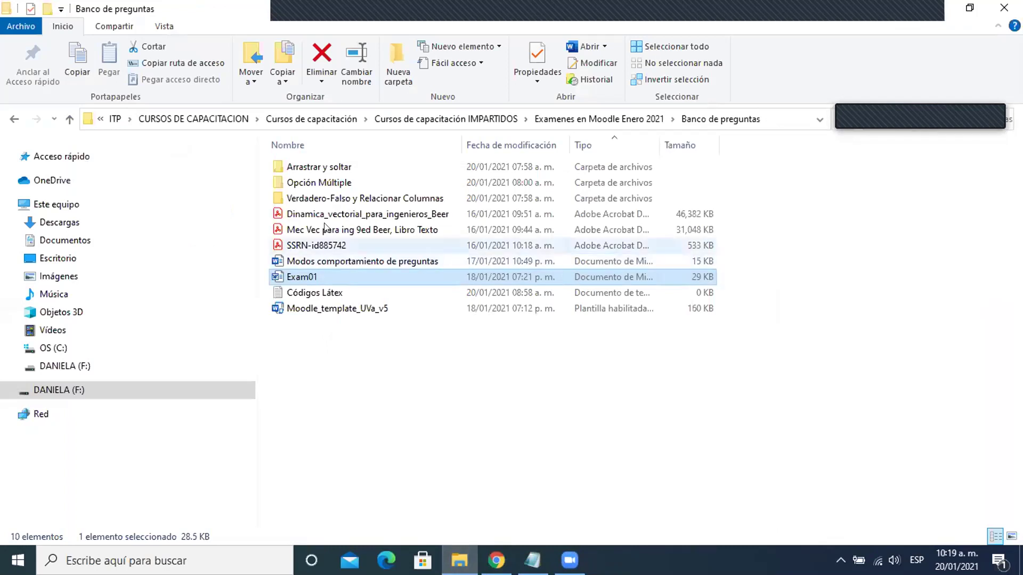
# Step: Open the Word document Arrastrar texto 01 from the folder Arrastrar y soltar texto 01 inside Arrastrar y soltar
pyautogui.doubleClick(323, 168)
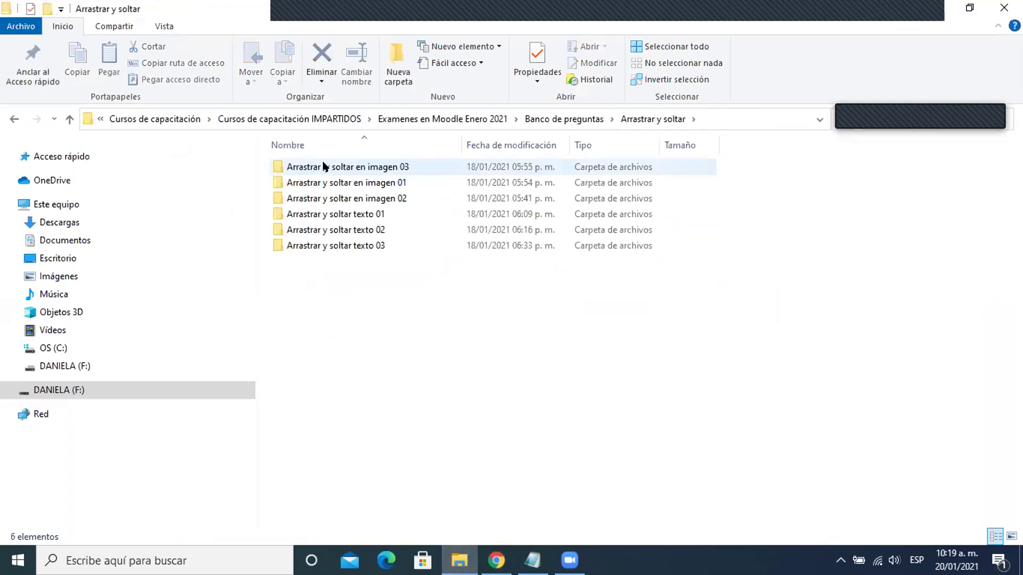
pyautogui.doubleClick(317, 214)
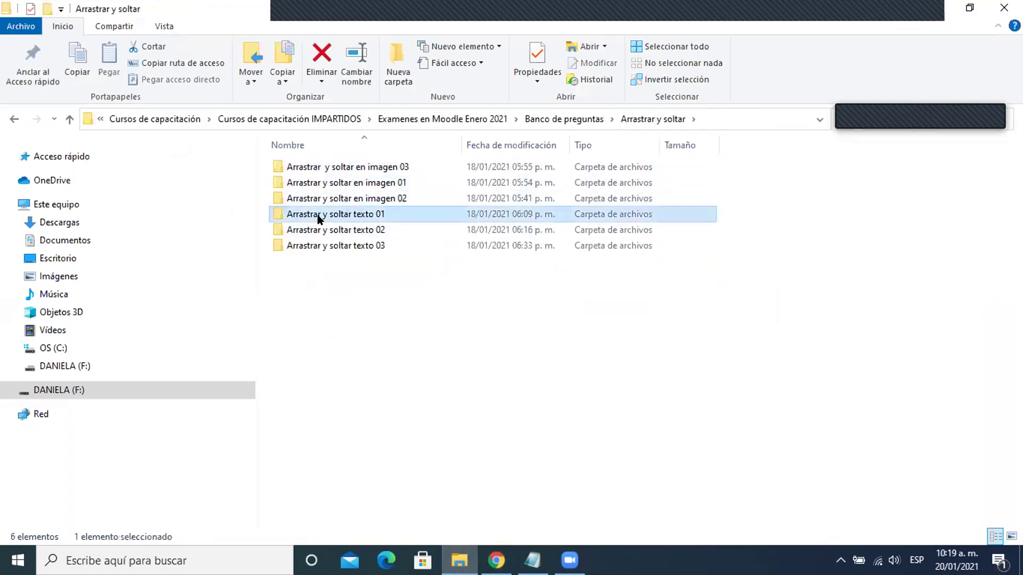
pyautogui.doubleClick(318, 169)
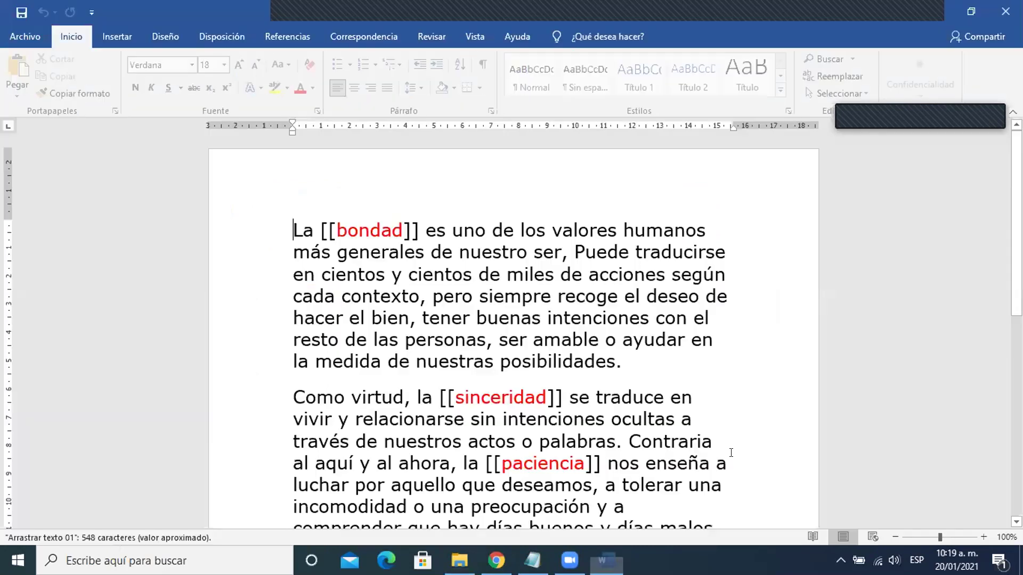
# Step: Copy both paragraphs with the bracketed words from the document and paste them as the Moodle question's text
pyautogui.scroll(-1, 400, 240)
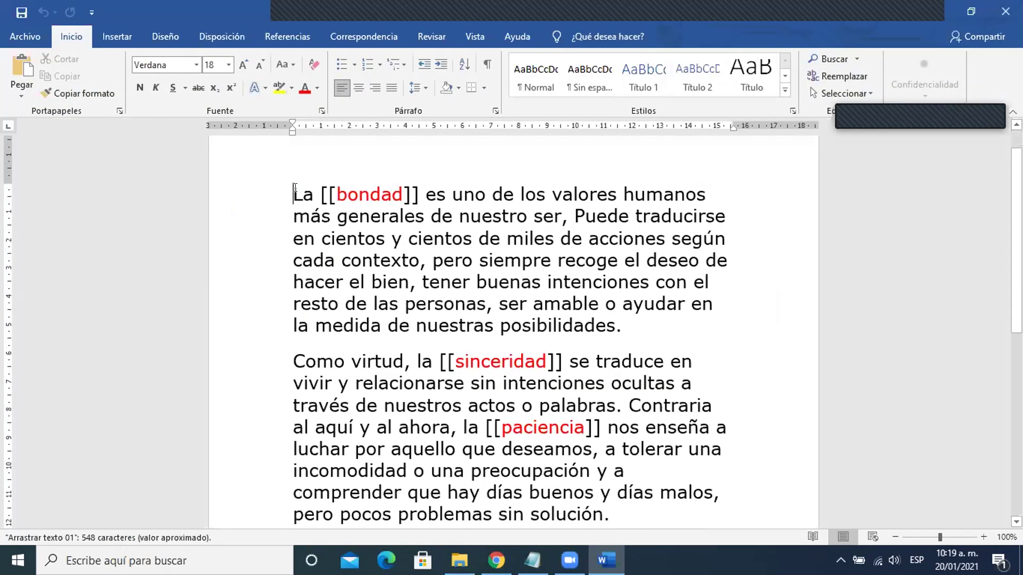
pyautogui.moveTo(294, 194); pyautogui.dragTo(612, 514)
pyautogui.hotkey('ctrl', 'c')
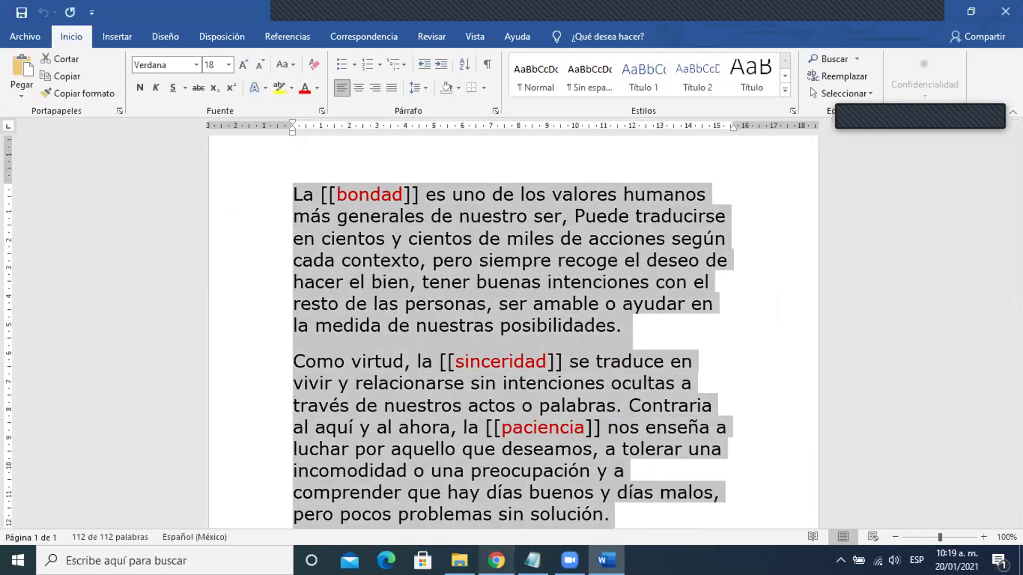
pyautogui.click(496, 560)
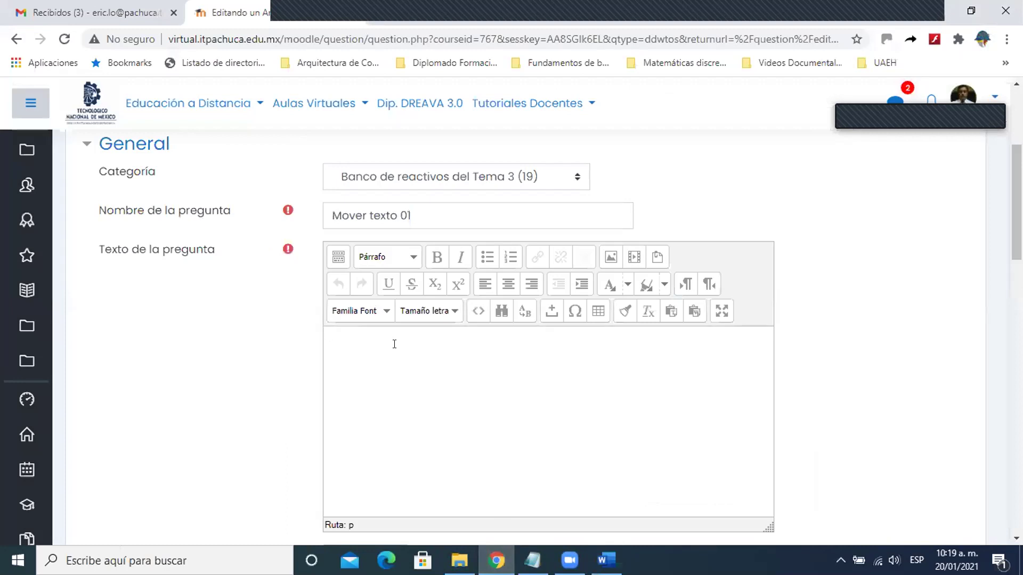
pyautogui.hotkey('ctrl', 'v')
# Step: Set the whole pasted question text to font size 5 (18pt) and enlarge its editor to show both paragraphs completely
pyautogui.moveTo(364, 399); pyautogui.dragTo(328, 341)
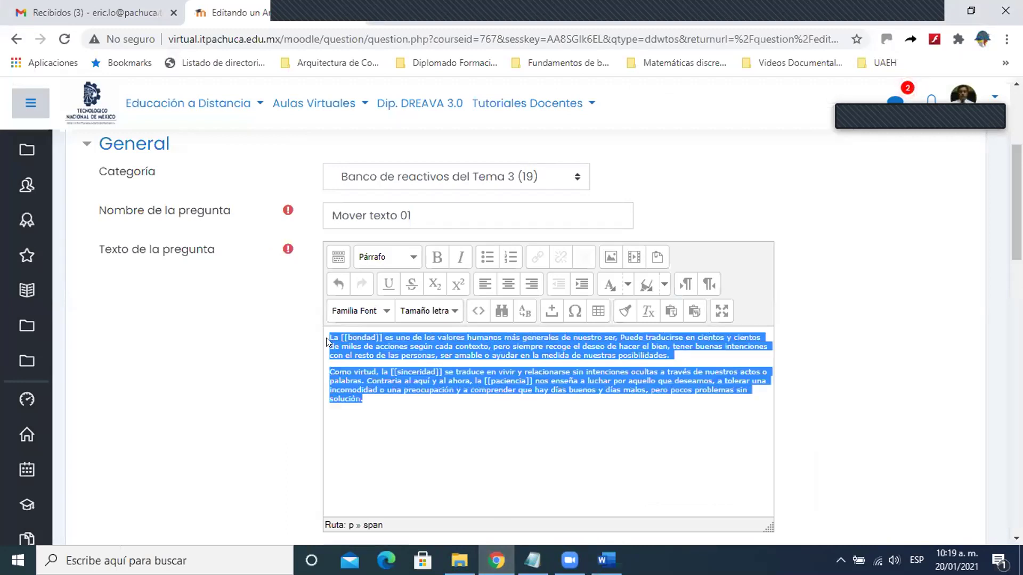
pyautogui.click(452, 314)
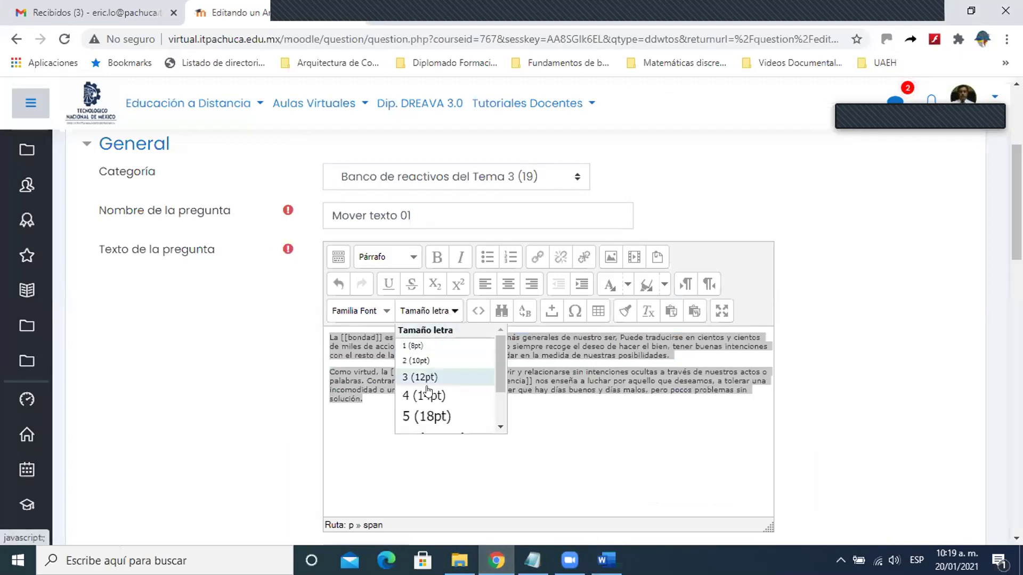
pyautogui.click(426, 416)
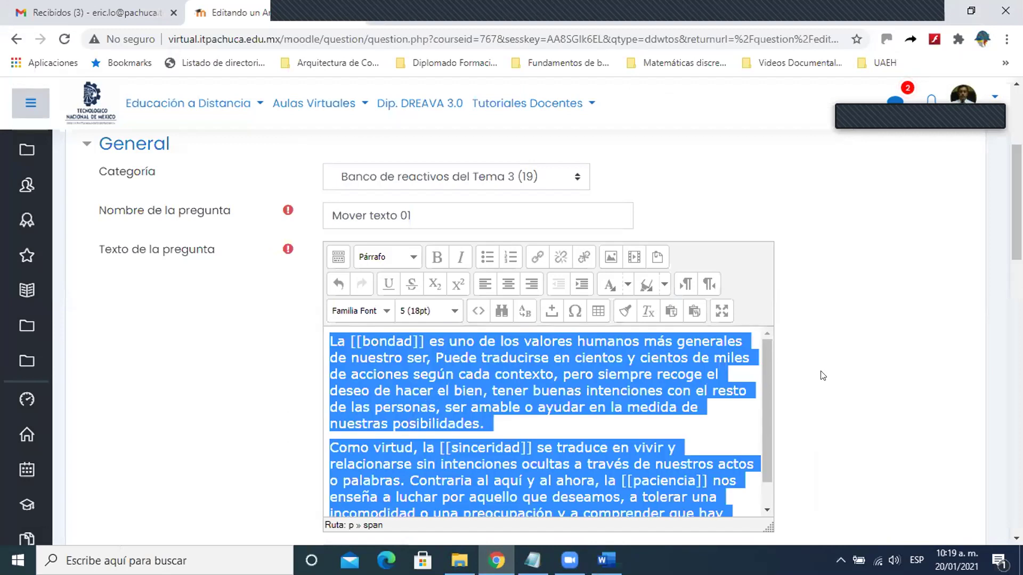
pyautogui.scroll(-2, 831, 375)
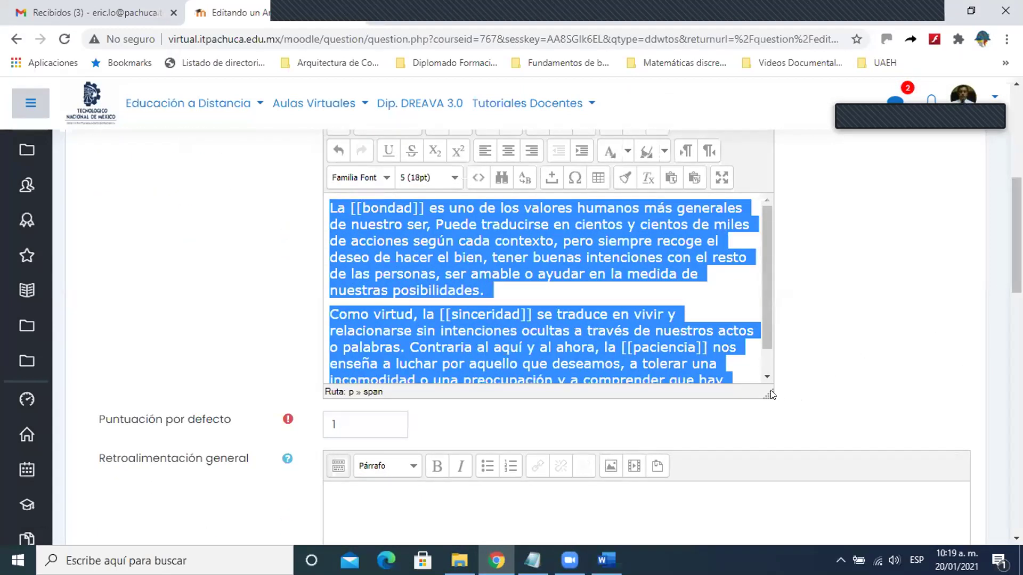
pyautogui.moveTo(774, 394); pyautogui.dragTo(845, 465)
pyautogui.click(753, 373)
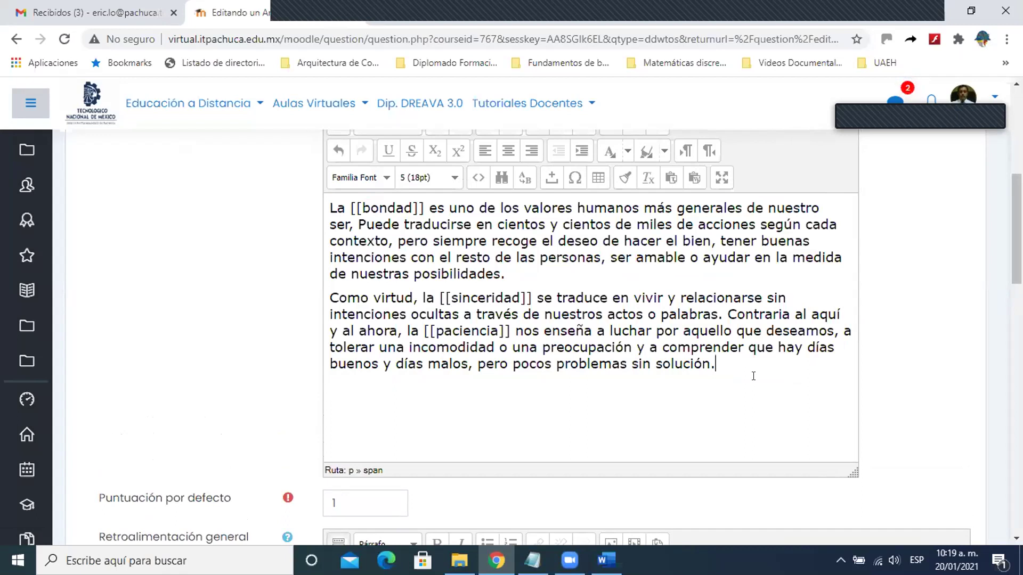
pyautogui.moveTo(346, 204); pyautogui.dragTo(419, 206)
pyautogui.click(433, 223)
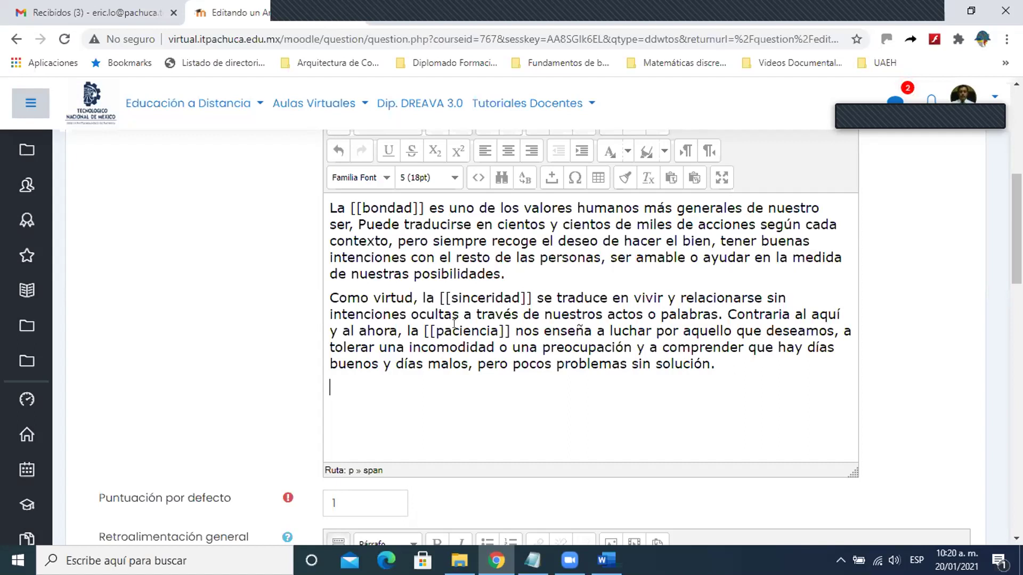
# Step: Set the question's default mark to 5 and enter "Los valores...." as the general feedback
pyautogui.scroll(-3, 454, 323)
pyautogui.doubleClick(356, 347)
pyautogui.write('5')
pyautogui.scroll(-3, 422, 347)
pyautogui.click(405, 286)
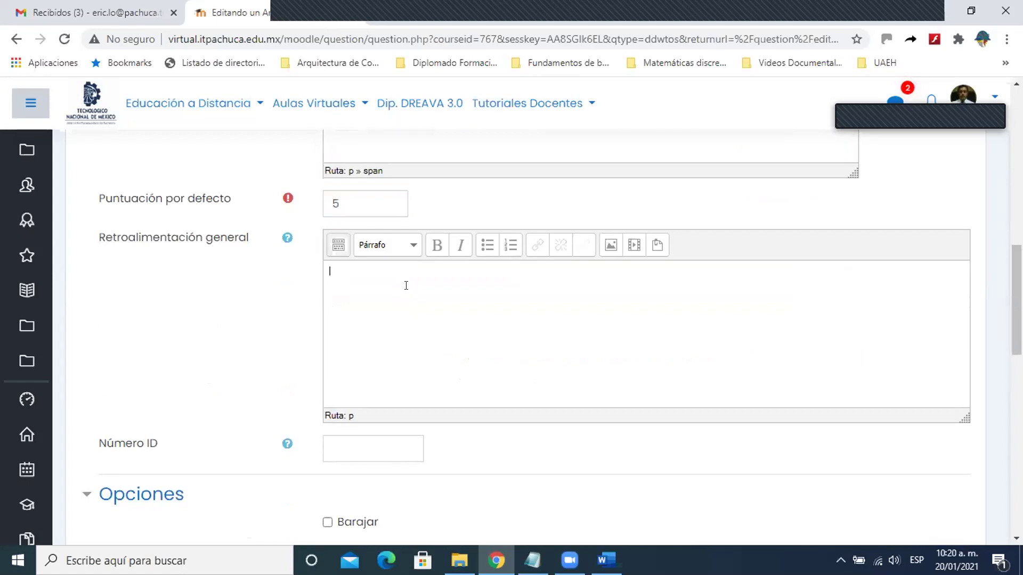
pyautogui.write('Los valores....')
# Step: Enable shuffling (Barajar) and fill in options 1 to 3 with the answers bondad, sinceridad and pasciencia
pyautogui.scroll(-4, 406, 285)
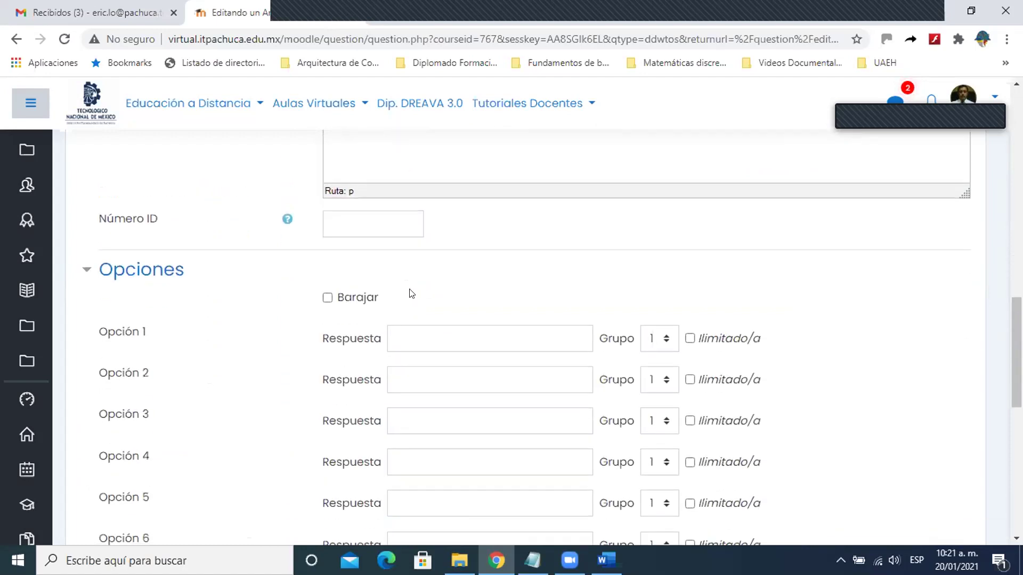
pyautogui.click(327, 298)
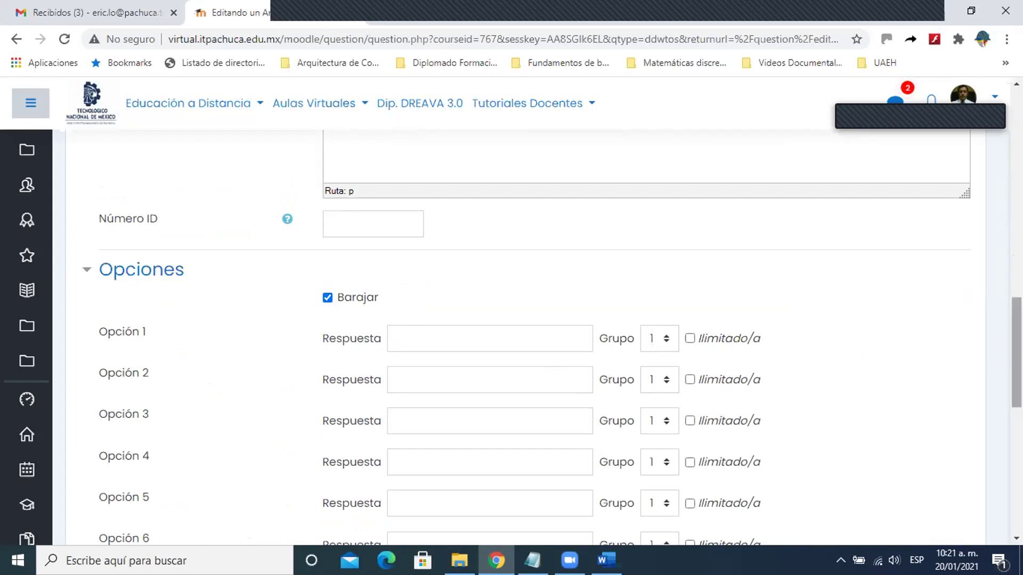
pyautogui.moveTo(1016, 352); pyautogui.dragTo(1016, 378)
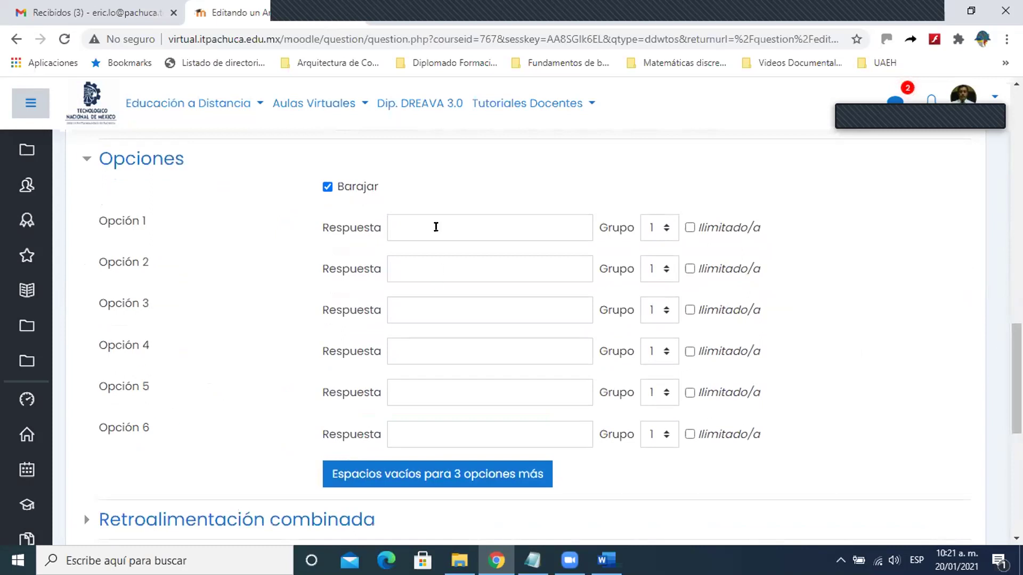
pyautogui.moveTo(1016, 379); pyautogui.dragTo(1017, 233)
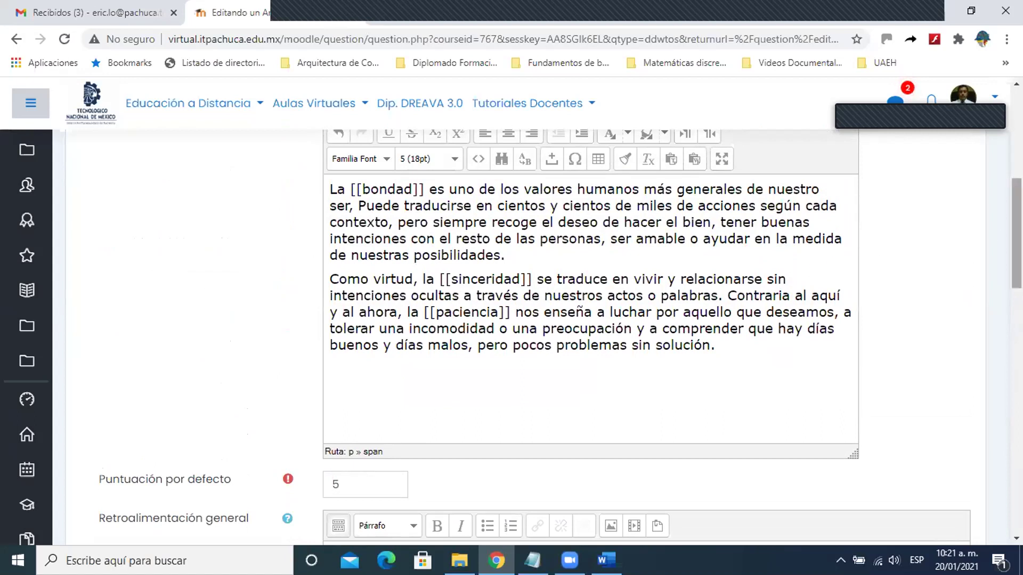
pyautogui.moveTo(1017, 234); pyautogui.dragTo(1017, 370)
pyautogui.click(490, 262)
pyautogui.write('bondad')
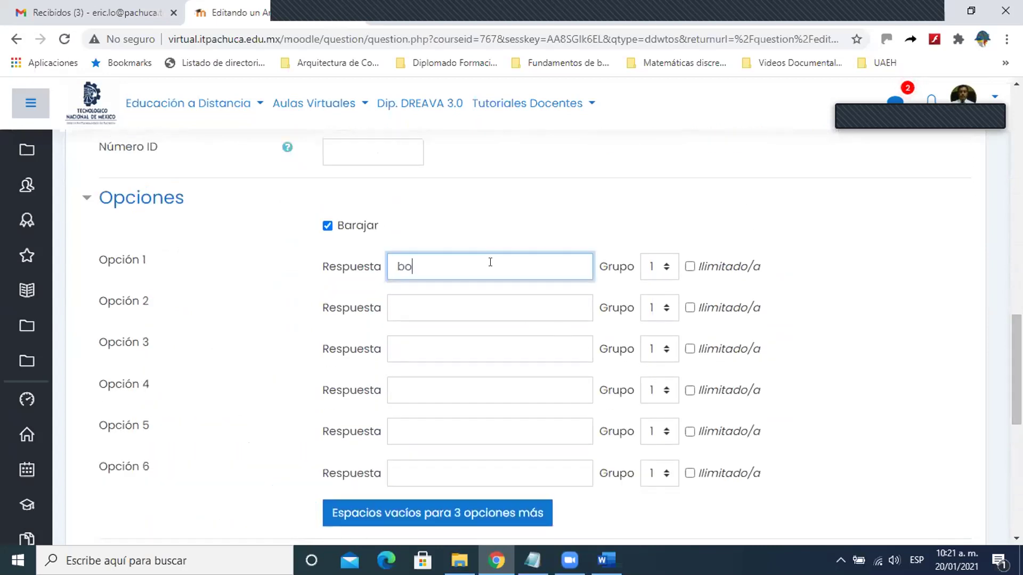
pyautogui.click(473, 304)
pyautogui.write('sinceridad')
pyautogui.click(449, 346)
pyautogui.write('pasciencia')
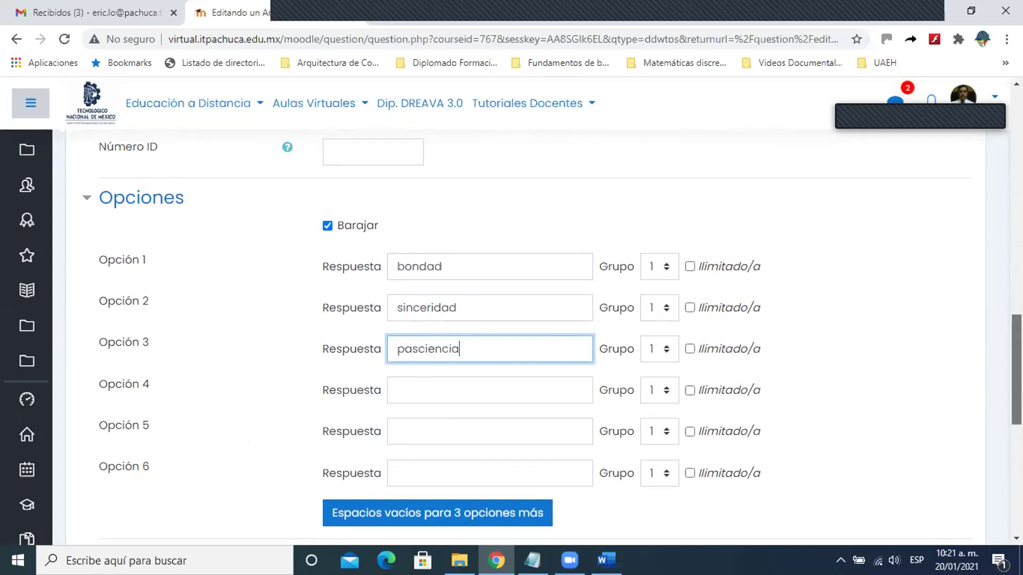
# Step: Replace the word bondad inside the double brackets of the first paragraph with the option number 1
pyautogui.scroll(10, 998, 347)
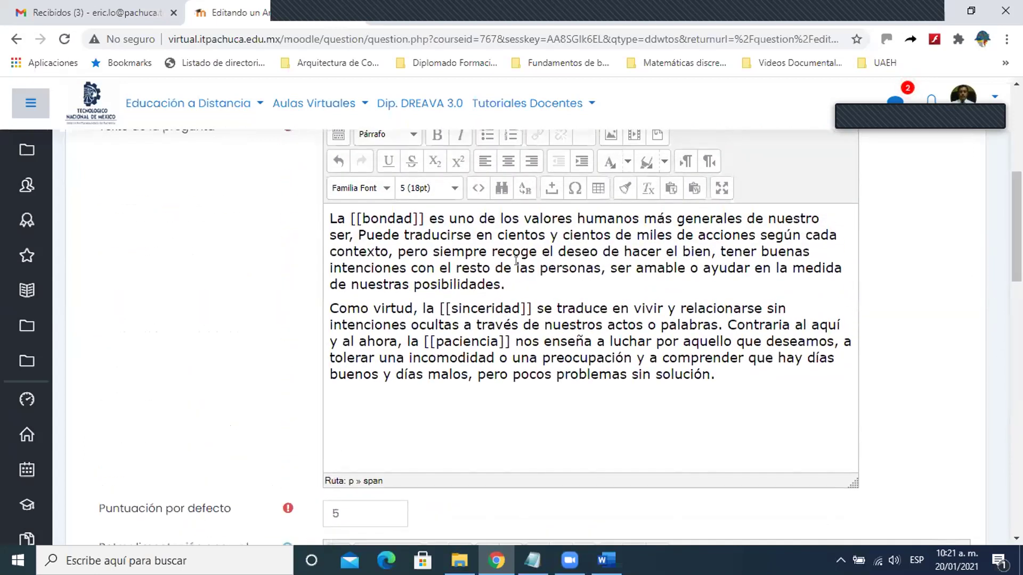
pyautogui.click(408, 216)
pyautogui.press('BackSpace')
pyautogui.press('BackSpace')
pyautogui.press('BackSpace')
pyautogui.press('BackSpace')
pyautogui.press('BackSpace')
pyautogui.press('BackSpace')
pyautogui.write('1')
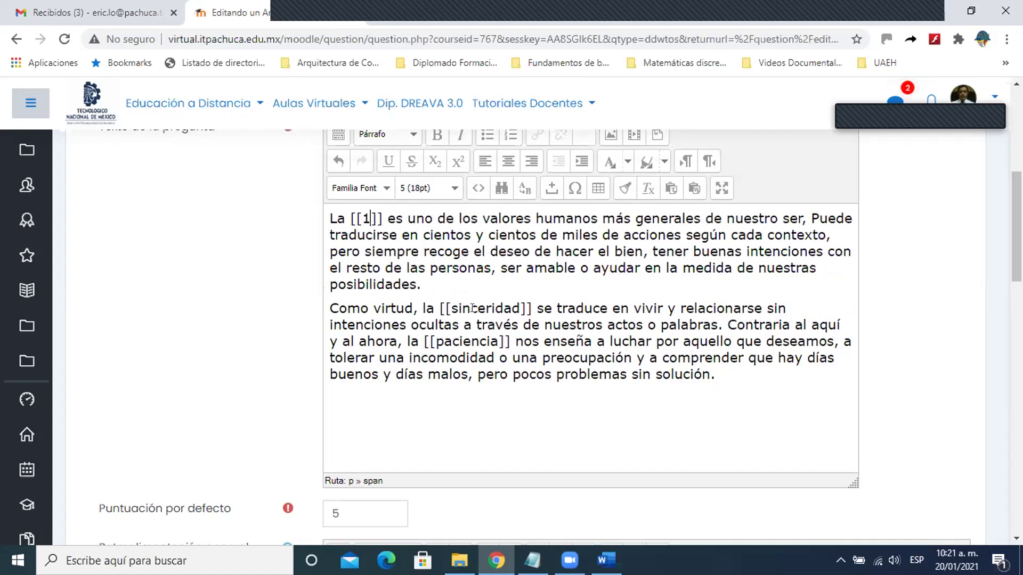
# Step: Replace the bracketed word sinceridad in the second paragraph with the option number 2
pyautogui.click(516, 309)
pyautogui.press('BackSpace')
pyautogui.press('BackSpace')
pyautogui.press('BackSpace')
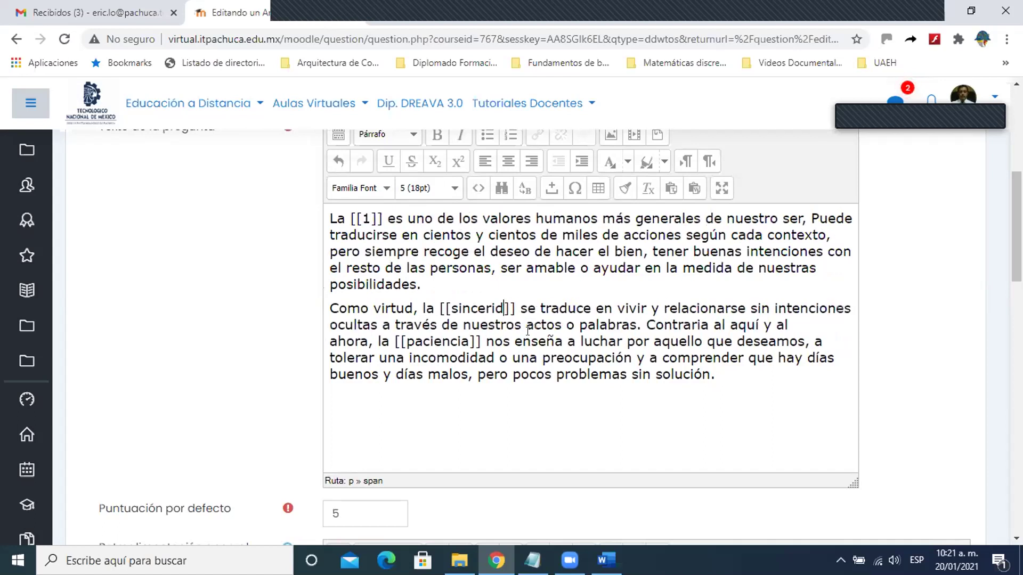
pyautogui.press('BackSpace')
pyautogui.press('BackSpace')
pyautogui.press('BackSpace')
pyautogui.press('BackSpace')
pyautogui.press('BackSpace')
pyautogui.press('BackSpace')
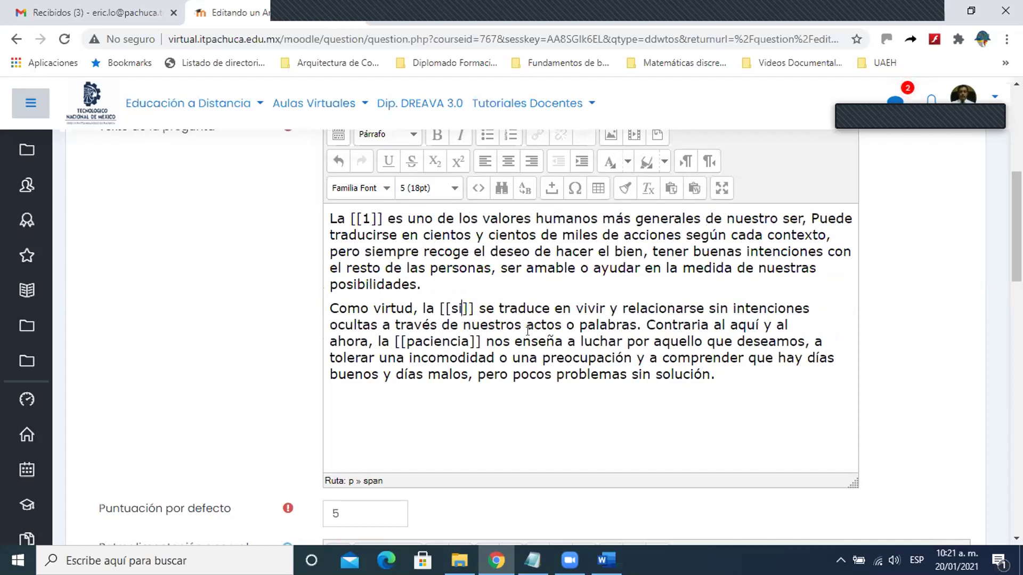
pyautogui.press('BackSpace')
pyautogui.write('2')
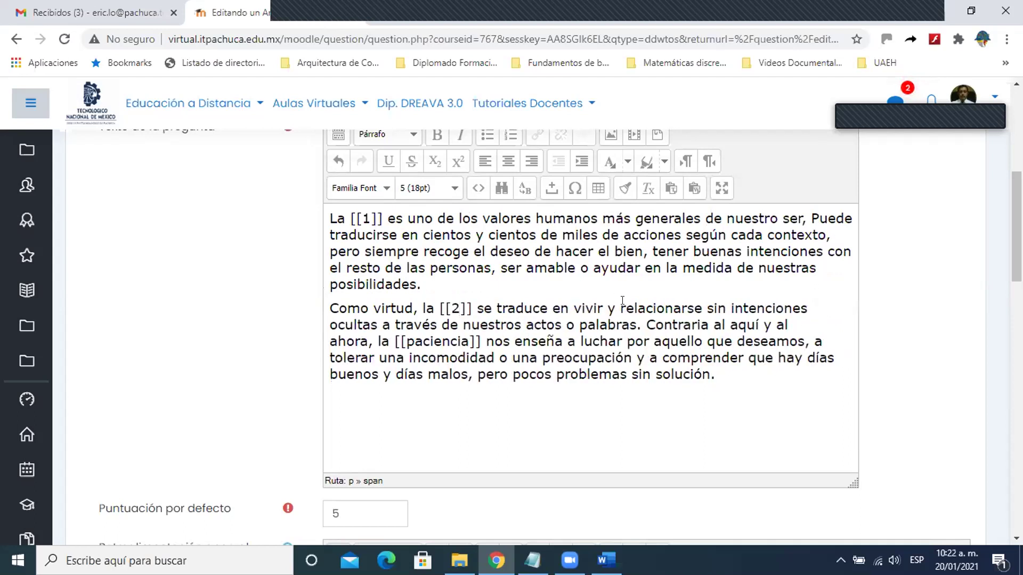
# Step: Replace the bracketed word paciencia in the second paragraph with the option number 3
pyautogui.click(467, 340)
pyautogui.press('BackSpace')
pyautogui.press('BackSpace')
pyautogui.press('BackSpace')
pyautogui.press('BackSpace')
pyautogui.press('BackSpace')
pyautogui.press('BackSpace')
pyautogui.press('BackSpace')
pyautogui.press('BackSpace')
pyautogui.press('BackSpace')
pyautogui.write('3')
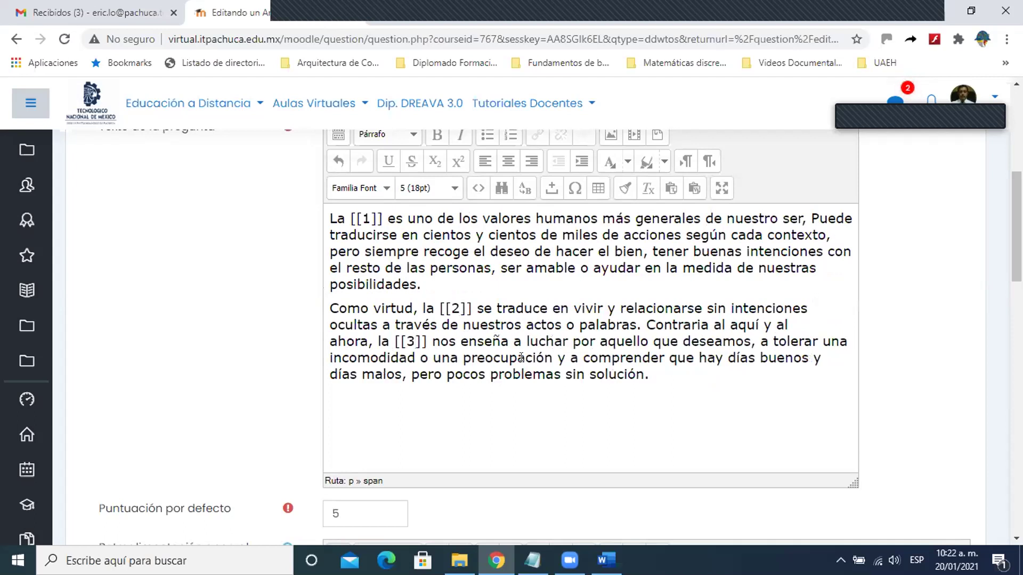
# Step: Correct the spelling of the option 3 answer to paciencia
pyautogui.scroll(-12, 521, 358)
pyautogui.click(414, 280)
pyautogui.press('BackSpace')
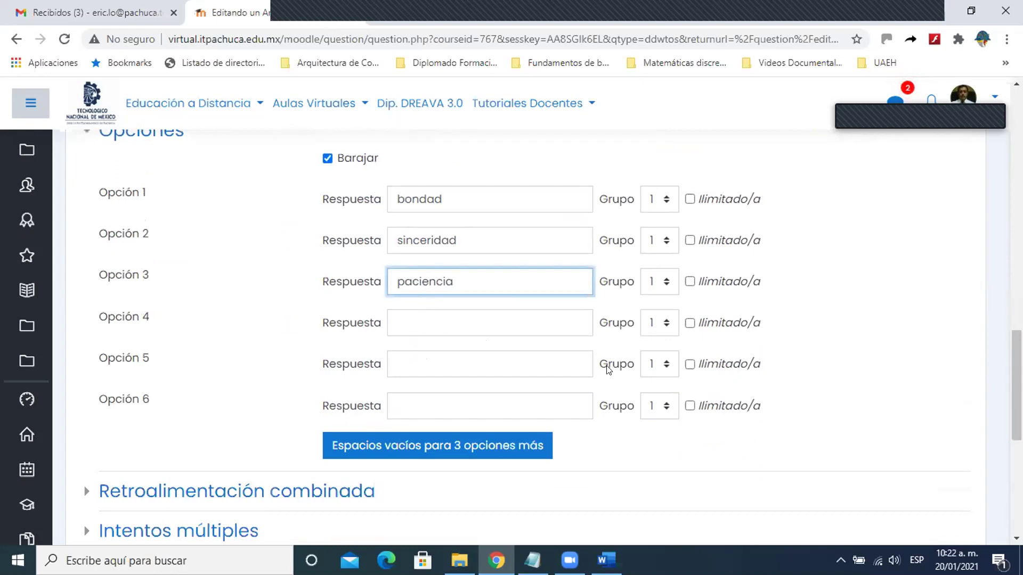
pyautogui.click(833, 344)
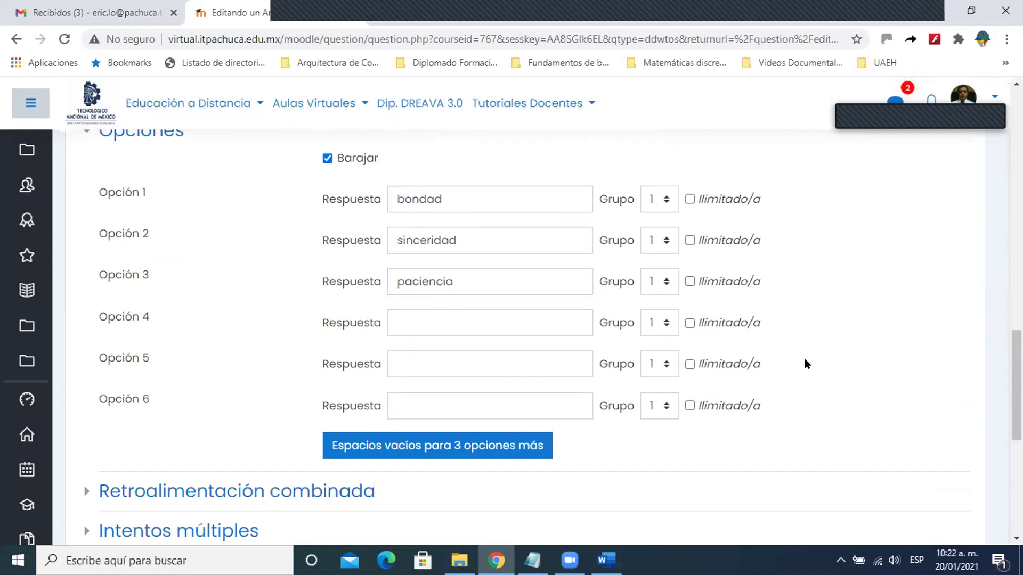
# Step: Save the question while continuing to edit it, check its gaps and draggable words in the preview, and close the preview
pyautogui.moveTo(1016, 385); pyautogui.dragTo(1016, 433)
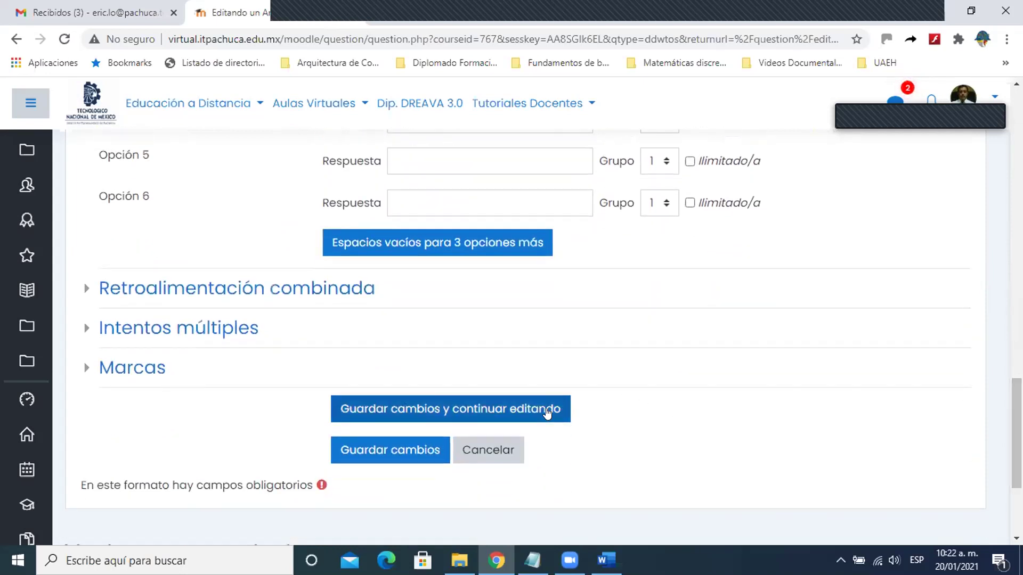
pyautogui.click(547, 411)
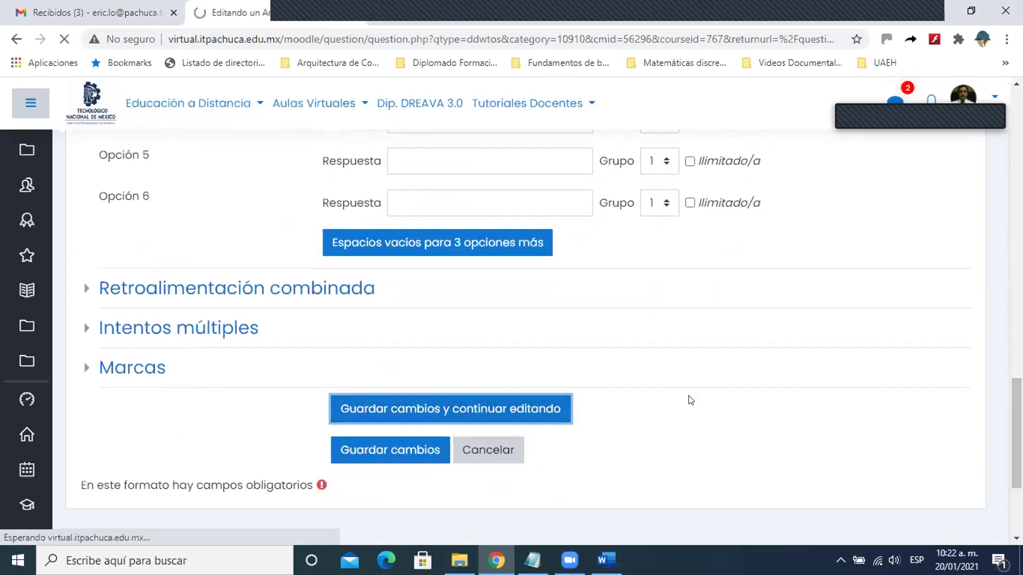
pyautogui.scroll(-10, 691, 400)
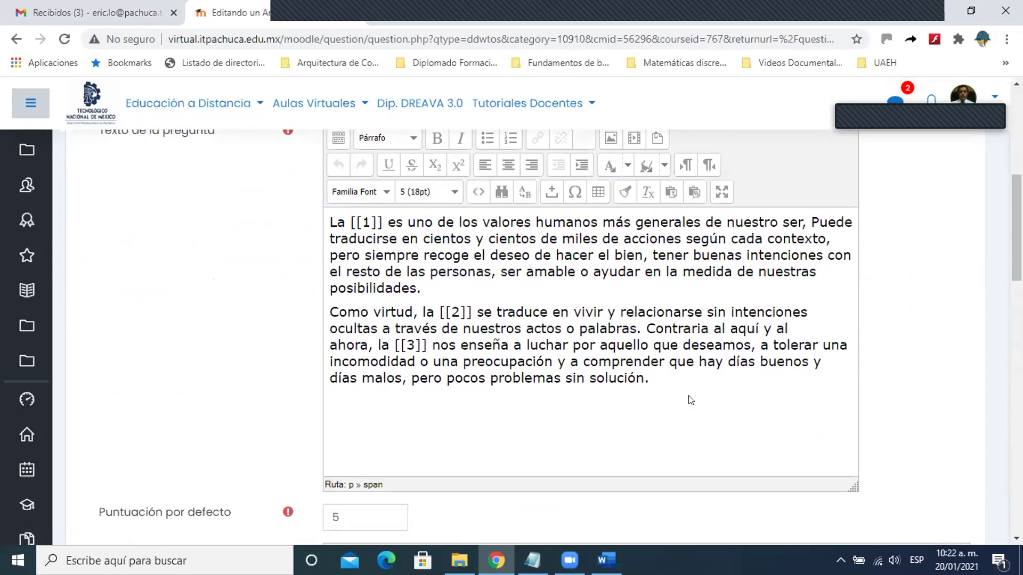
pyautogui.scroll(-12, 691, 400)
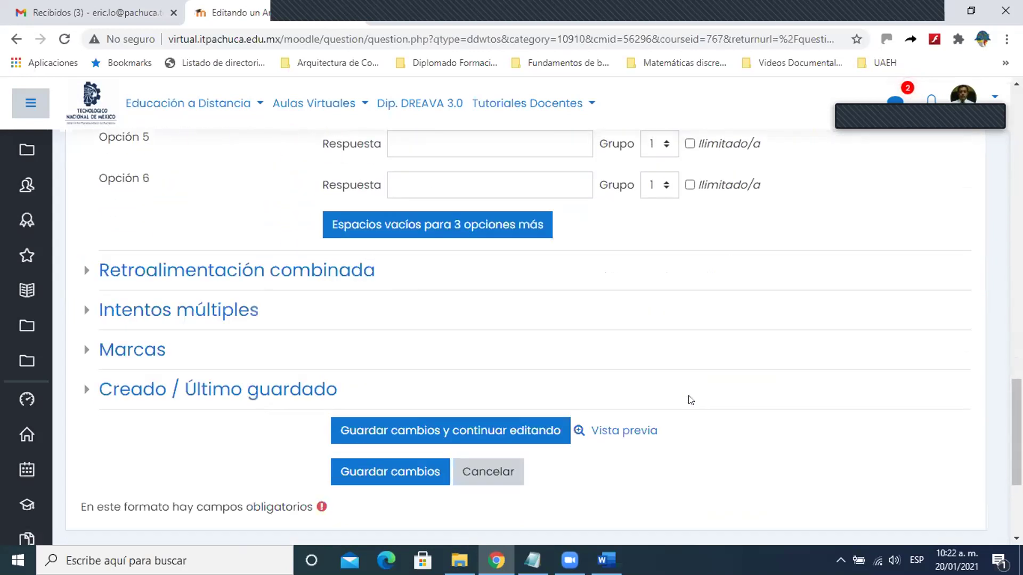
pyautogui.click(622, 431)
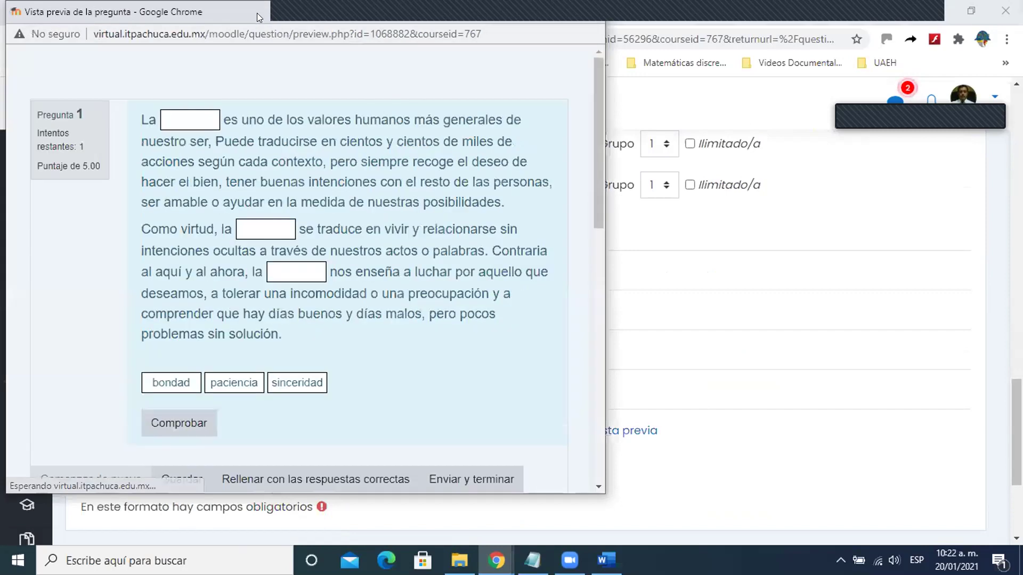
pyautogui.moveTo(256, 13); pyautogui.dragTo(445, 57)
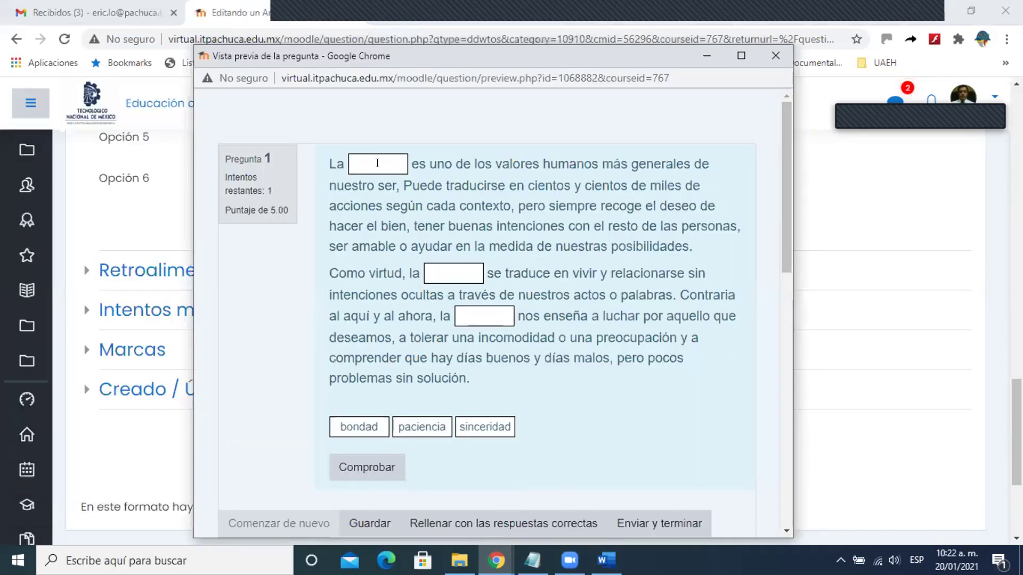
pyautogui.click(774, 56)
# Step: Add the line "Arrastra la palabra hacia el espacio que consideres es la respuesta correcta" above the question text, followed by a blank line
pyautogui.scroll(10, 559, 219)
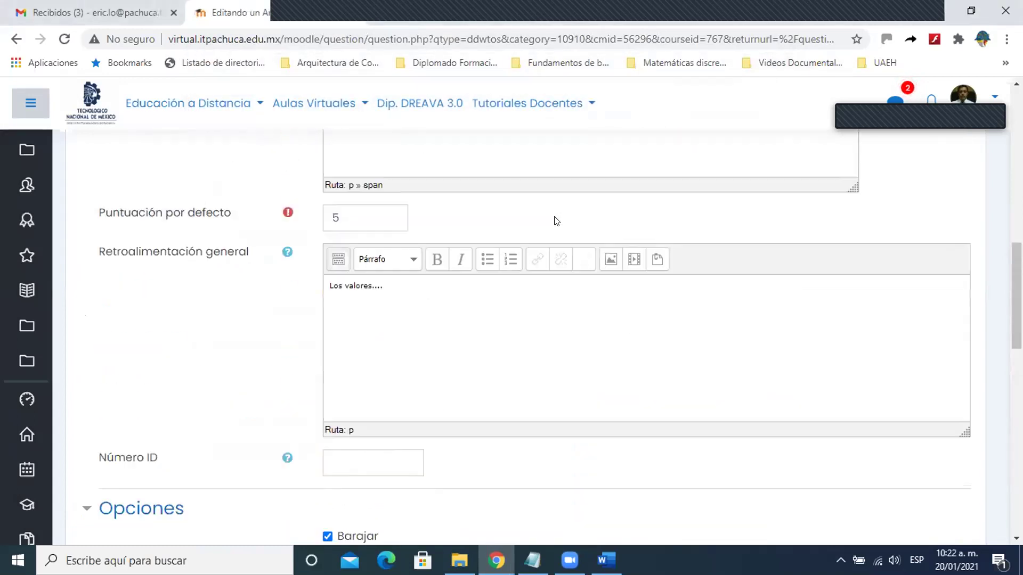
pyautogui.scroll(5, 556, 221)
pyautogui.click(328, 222)
pyautogui.press('Return')
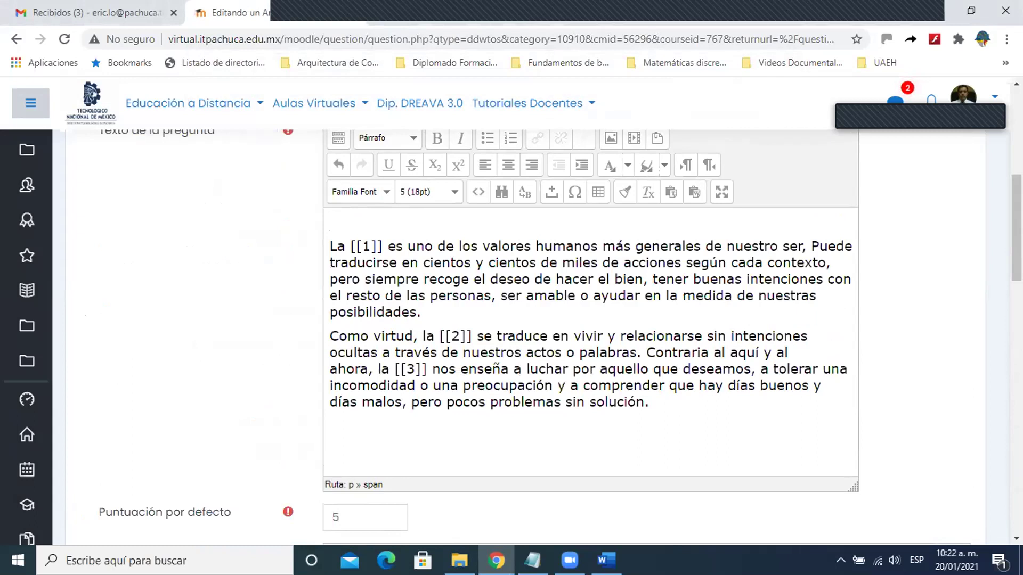
pyautogui.write('Arrastra la palab')
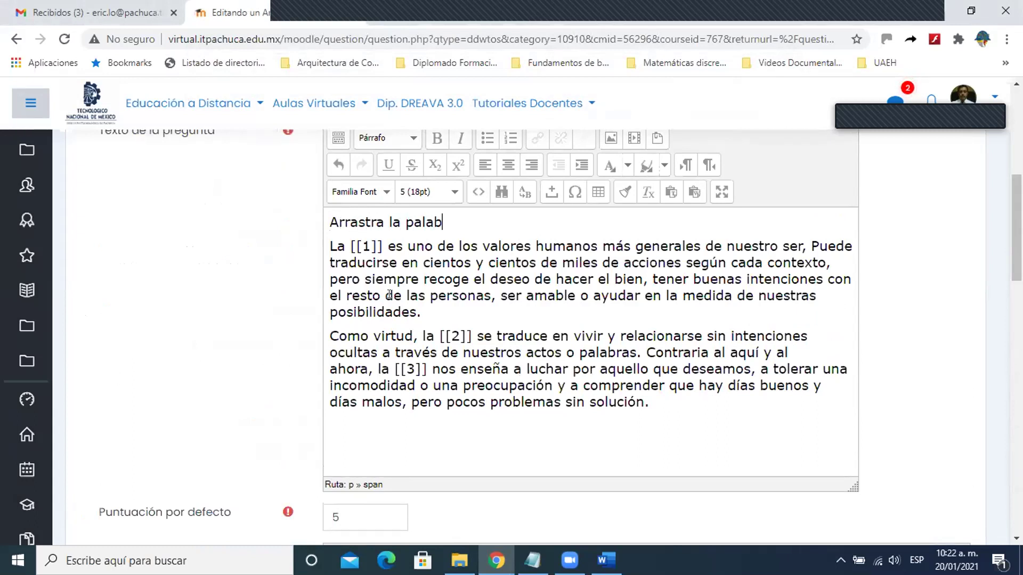
pyautogui.write('ra hacia el espacio que consideres es la respuesta correcta')
pyautogui.press('Return')
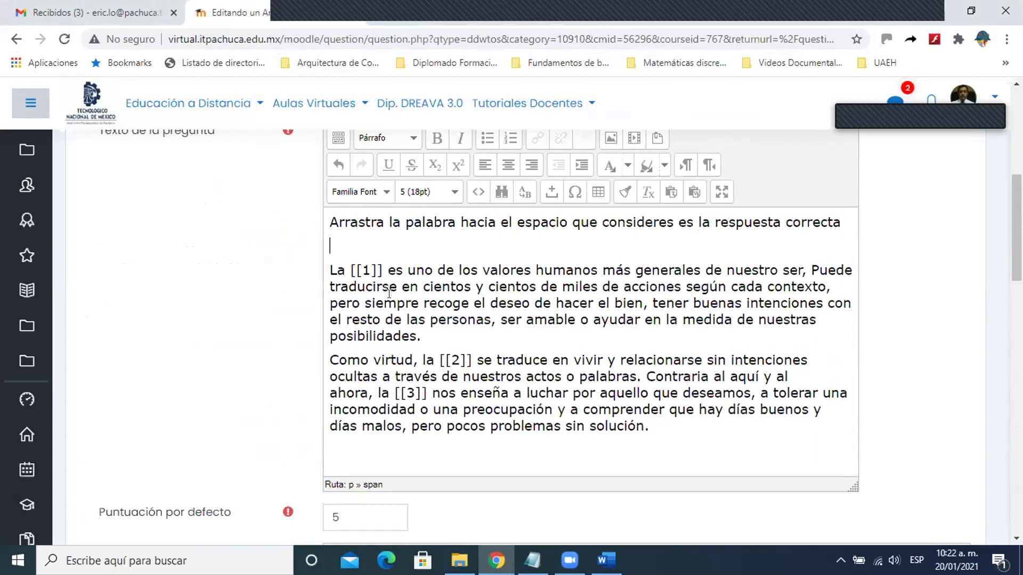
# Step: Format the instruction line above the question text in bold Tahoma with a plum text colour
pyautogui.moveTo(842, 223); pyautogui.dragTo(329, 219)
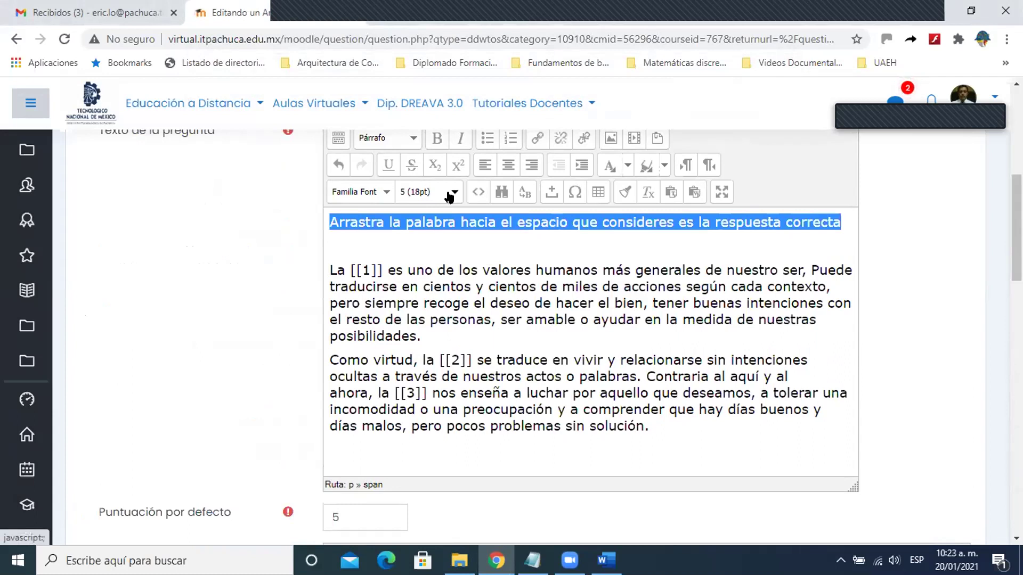
pyautogui.click(380, 193)
pyautogui.click(355, 281)
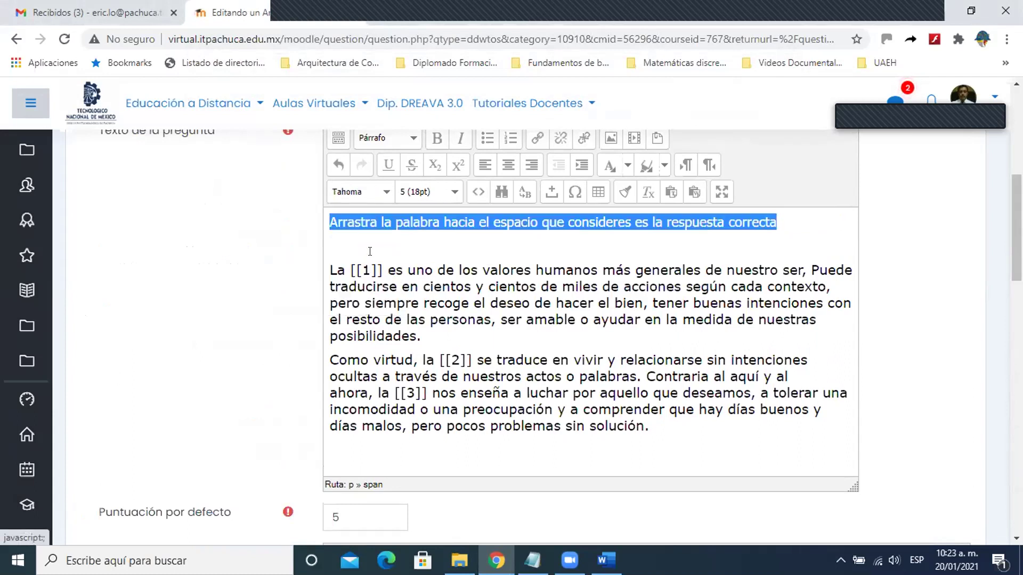
pyautogui.click(437, 139)
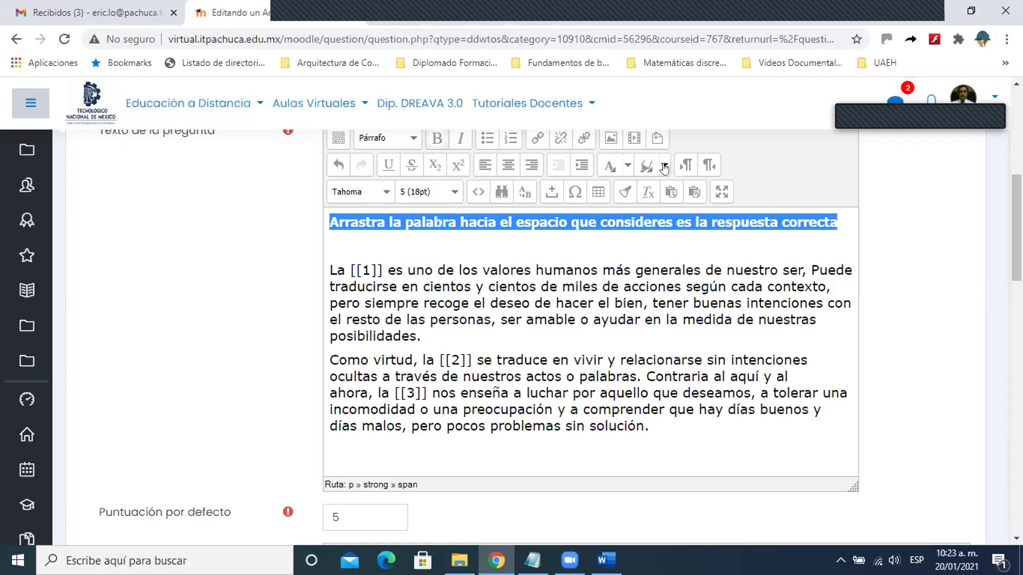
pyautogui.click(629, 167)
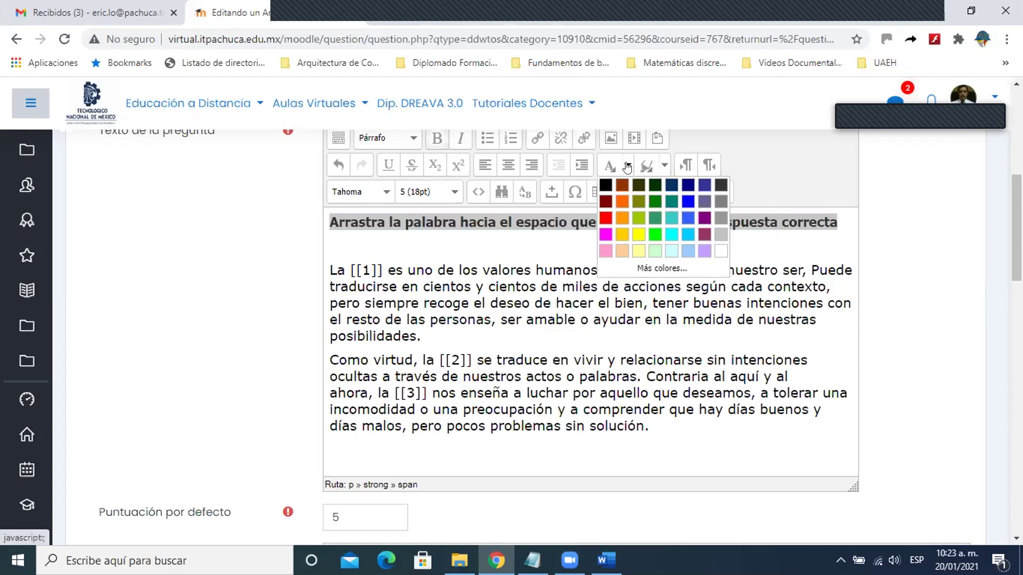
pyautogui.click(693, 240)
pyautogui.click(453, 245)
# Step: Save the question again while continuing to edit it, and open its preview in a window placed over the form
pyautogui.scroll(-18, 452, 300)
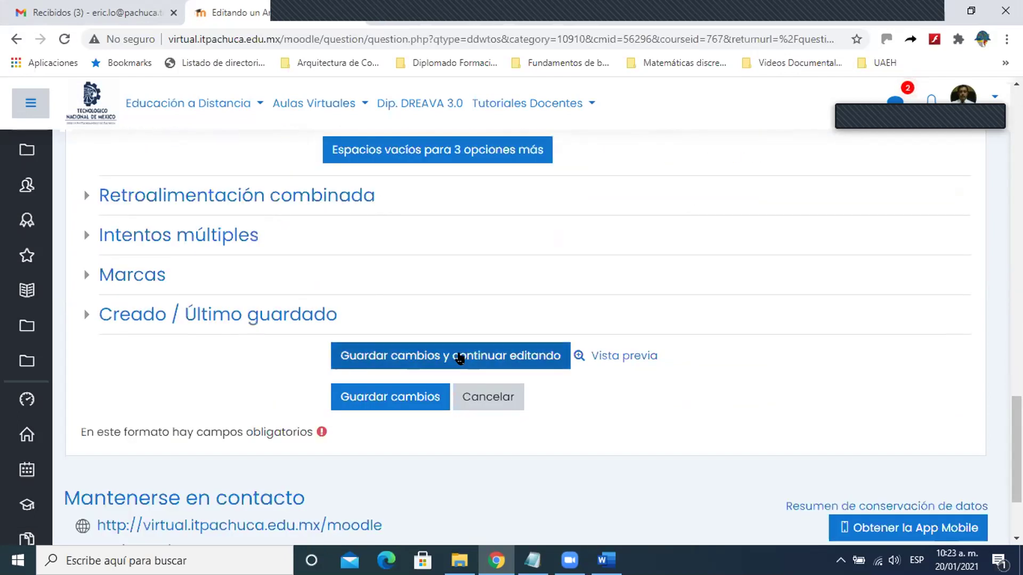
pyautogui.click(460, 355)
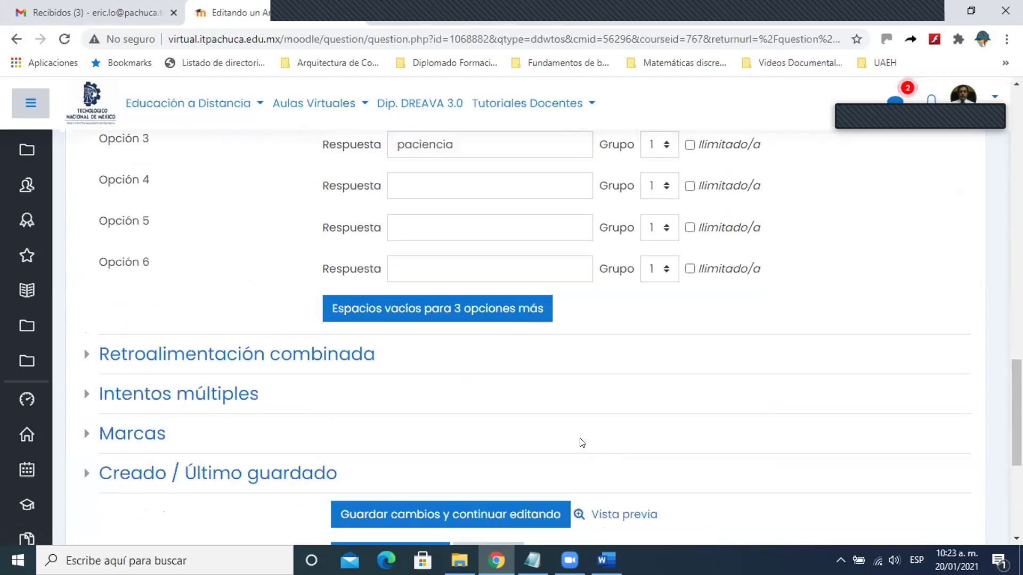
pyautogui.scroll(-5, 587, 439)
pyautogui.click(633, 226)
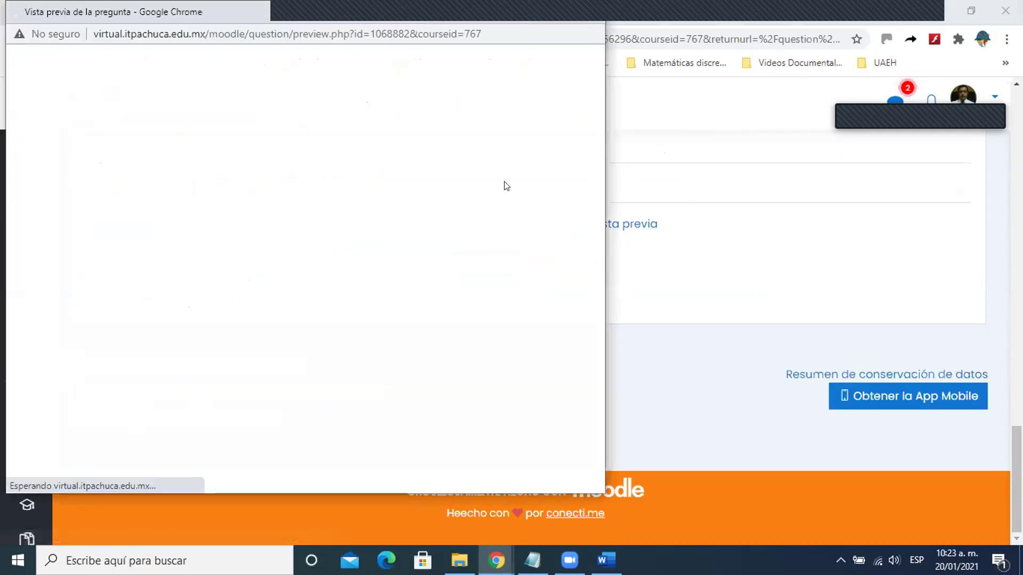
pyautogui.moveTo(217, 16); pyautogui.dragTo(358, 36)
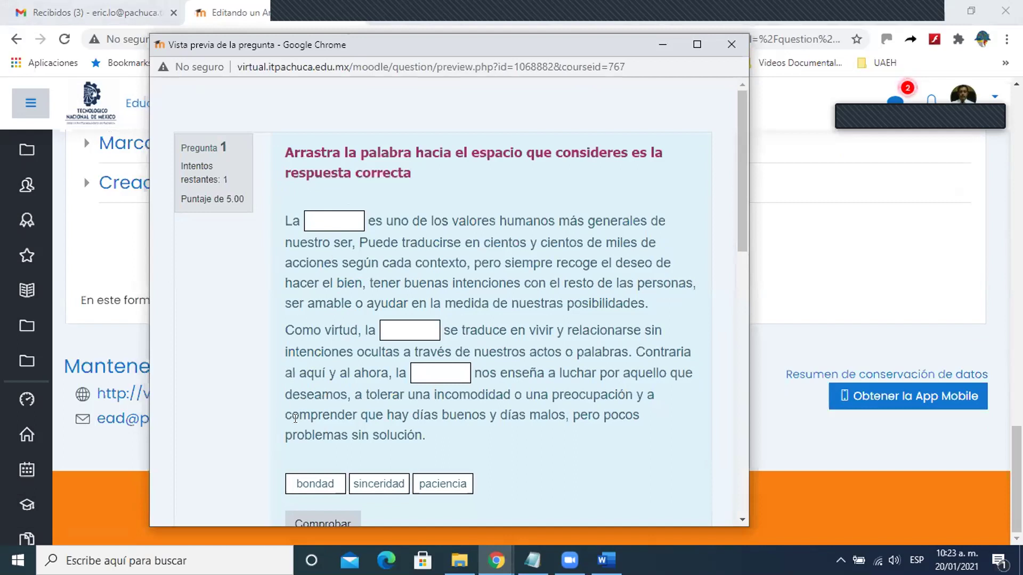
# Step: Test the preview by placing sinceridad in the first gap, bondad in the second and paciencia in the third
pyautogui.moveTo(317, 479); pyautogui.dragTo(408, 328)
pyautogui.moveTo(433, 480); pyautogui.dragTo(439, 371)
pyautogui.moveTo(378, 480); pyautogui.dragTo(335, 217)
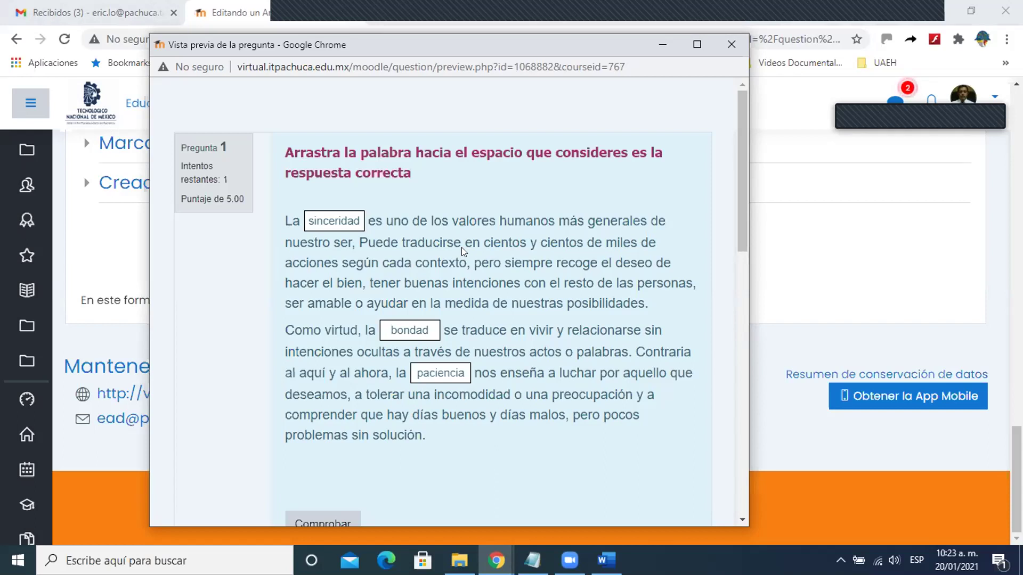
# Step: Close the question preview and add blank spaces for 3 more answer options to the question form
pyautogui.click(724, 44)
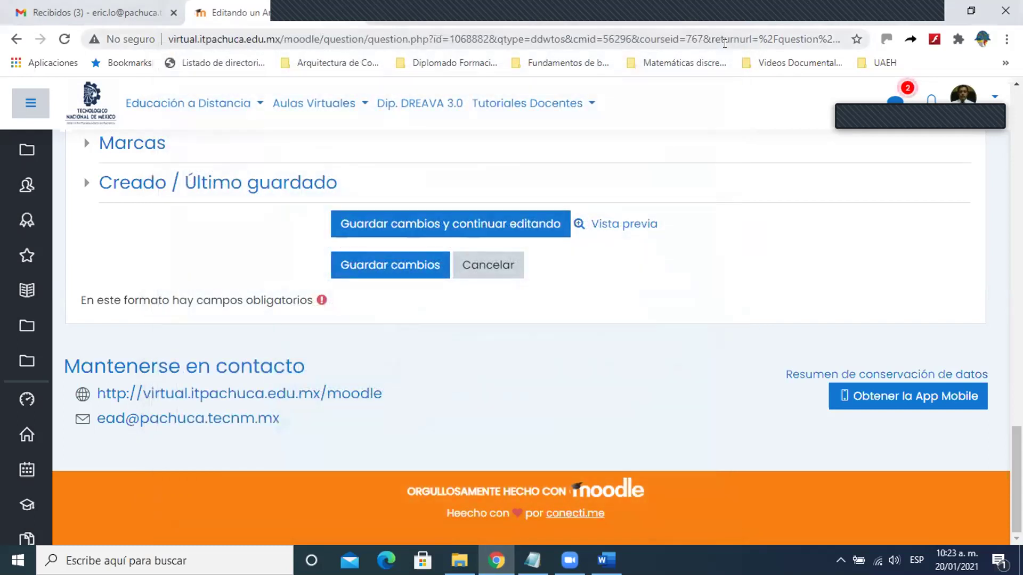
pyautogui.scroll(10, 560, 245)
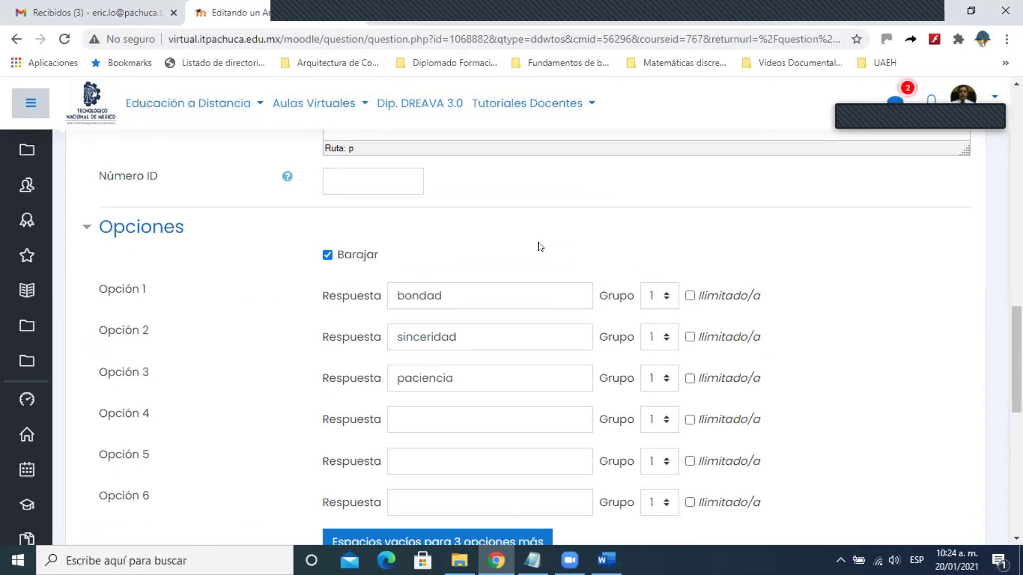
pyautogui.scroll(2, 540, 246)
pyautogui.scroll(-4, 540, 247)
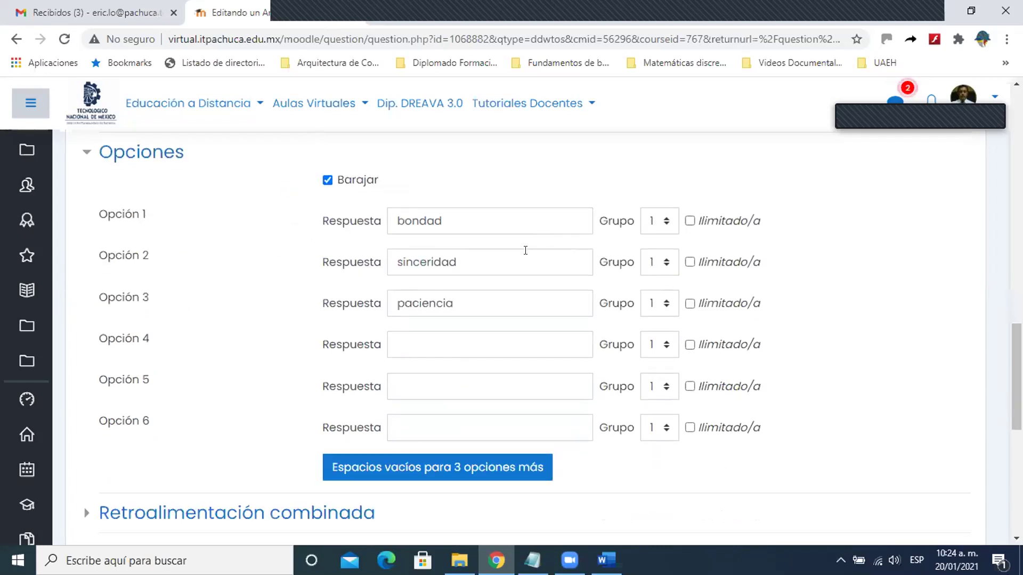
pyautogui.click(502, 471)
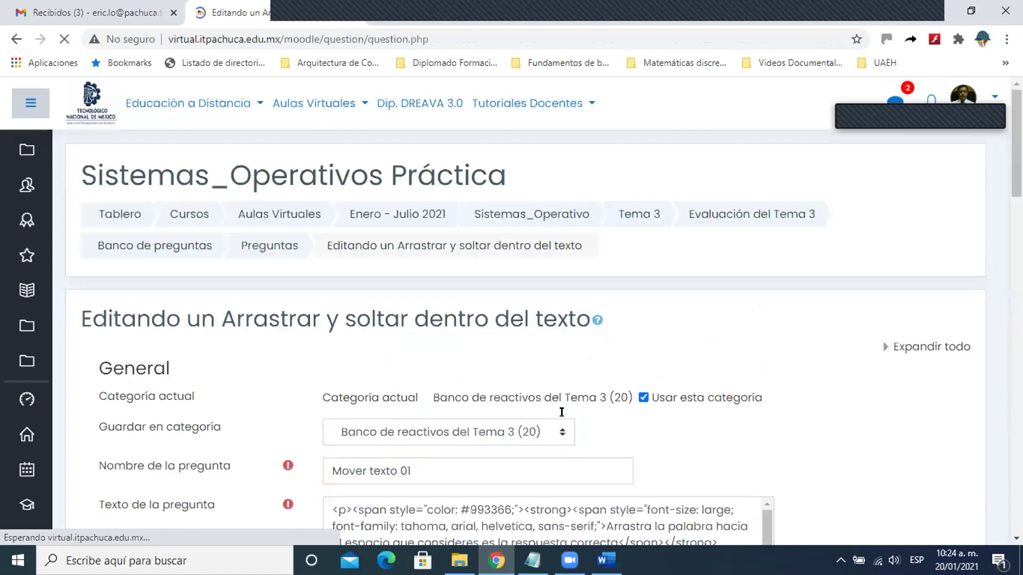
pyautogui.scroll(-20, 553, 382)
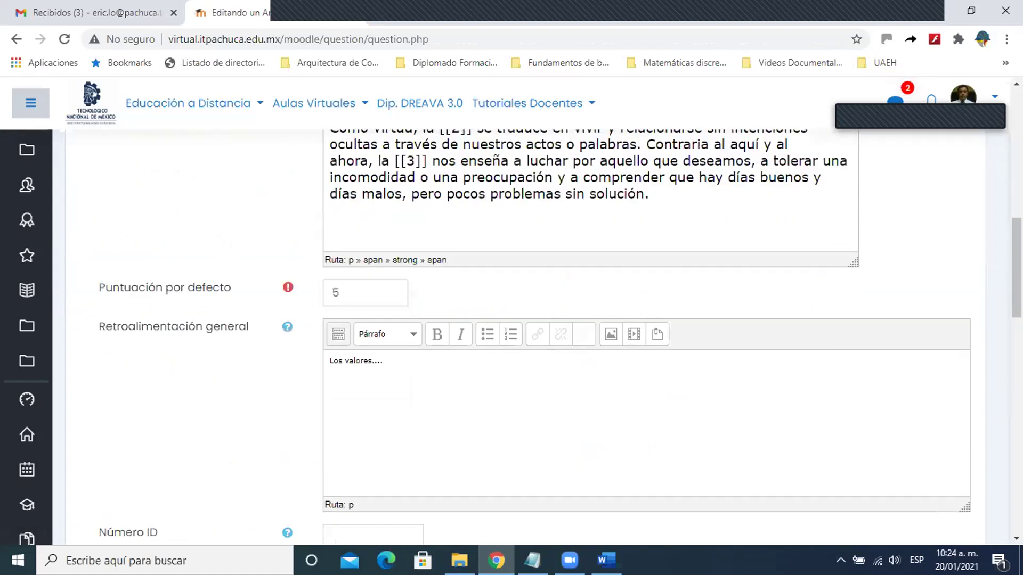
pyautogui.scroll(4, 553, 383)
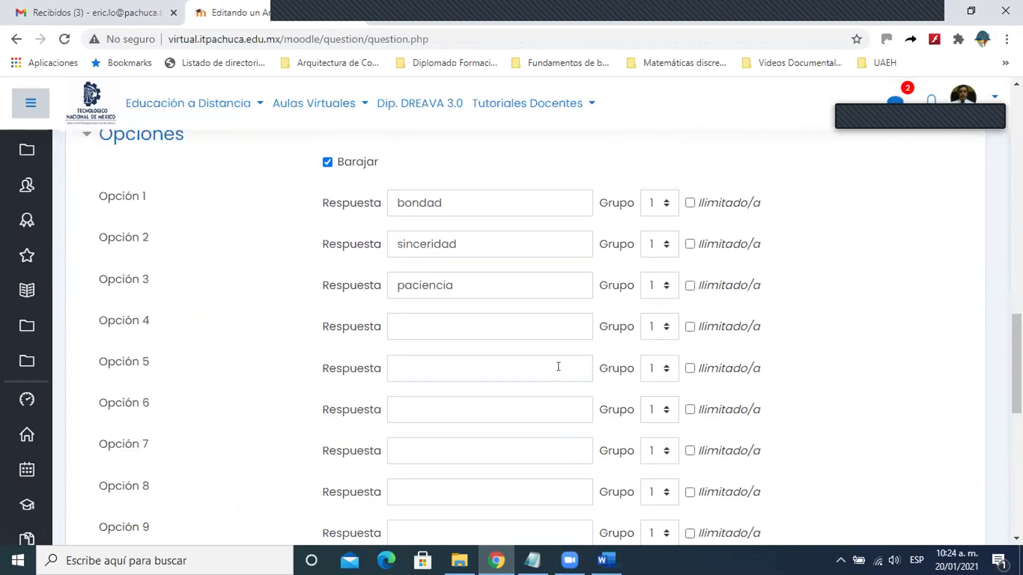
# Step: Move the answer sinceridad from option 2 to option 4, and paciencia from option 3 to option 7
pyautogui.moveTo(455, 248); pyautogui.dragTo(390, 245)
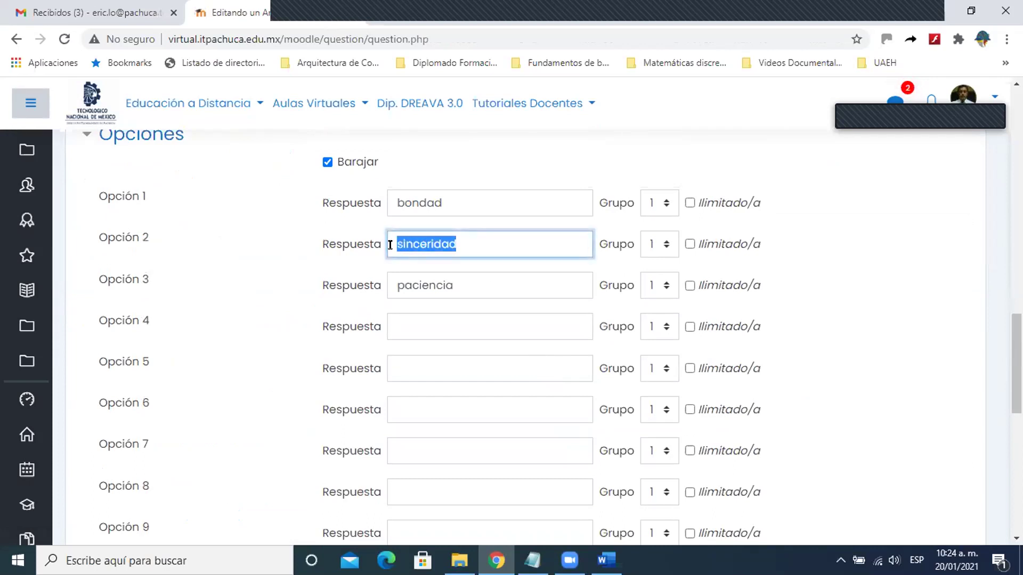
pyautogui.press('BackSpace')
pyautogui.click(417, 325)
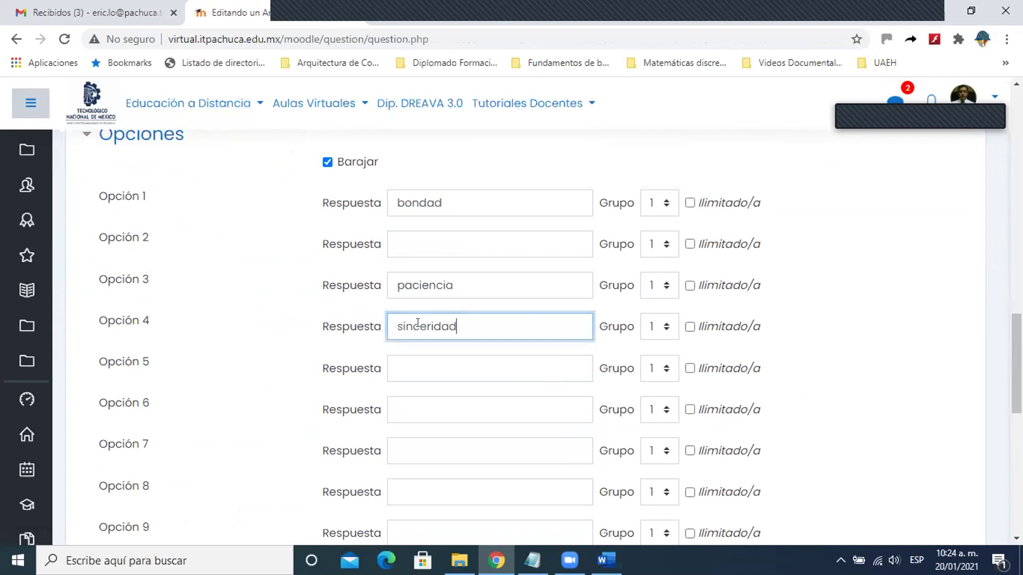
pyautogui.moveTo(450, 284); pyautogui.dragTo(390, 286)
pyautogui.hotkey('ctrl', 'c')
pyautogui.press('BackSpace')
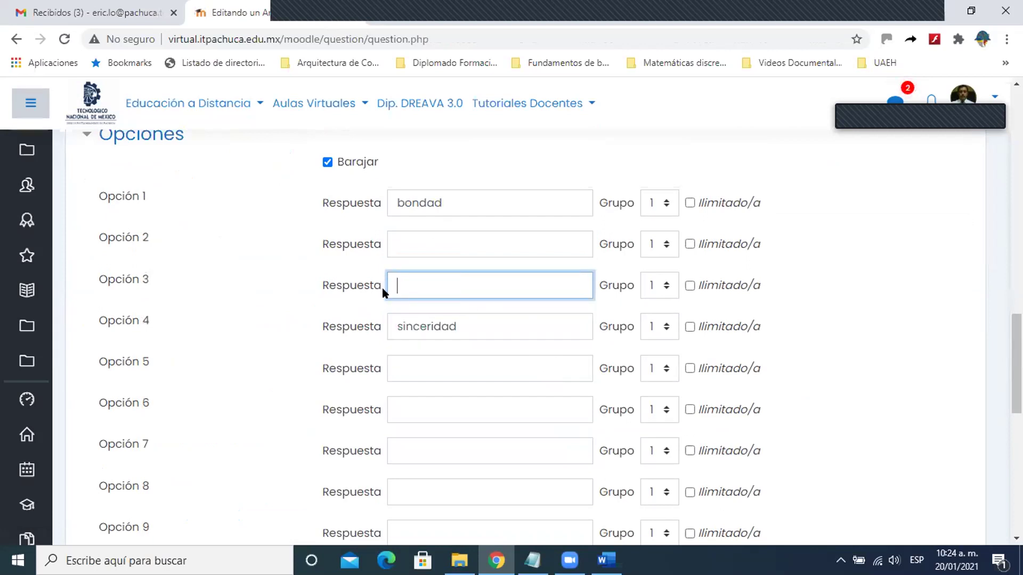
pyautogui.click(403, 441)
pyautogui.hotkey('ctrl', 'v')
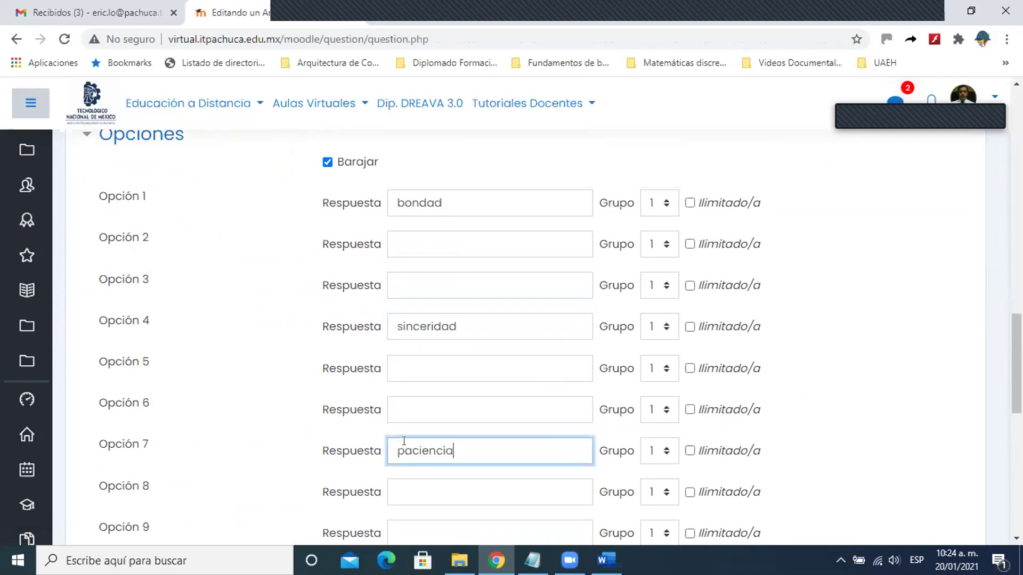
# Step: Enter tiempo as the answer of option 2 and espacio as the answer of option 3
pyautogui.click(424, 238)
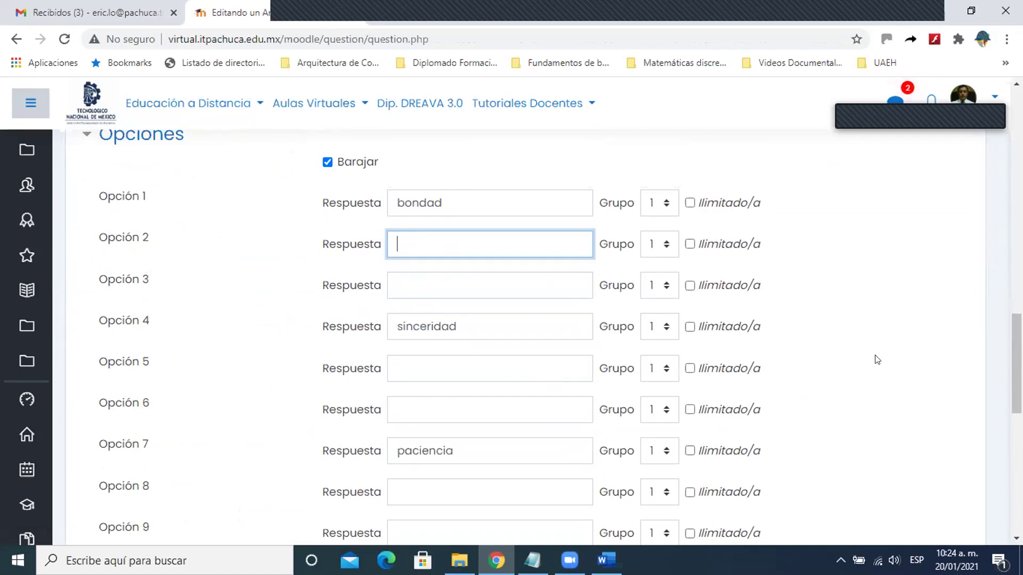
pyautogui.write('amor')
pyautogui.press('BackSpace')
pyautogui.press('BackSpace')
pyautogui.press('BackSpace')
pyautogui.press('BackSpace')
pyautogui.write('tiempo')
pyautogui.click(498, 281)
pyautogui.write('espacio')
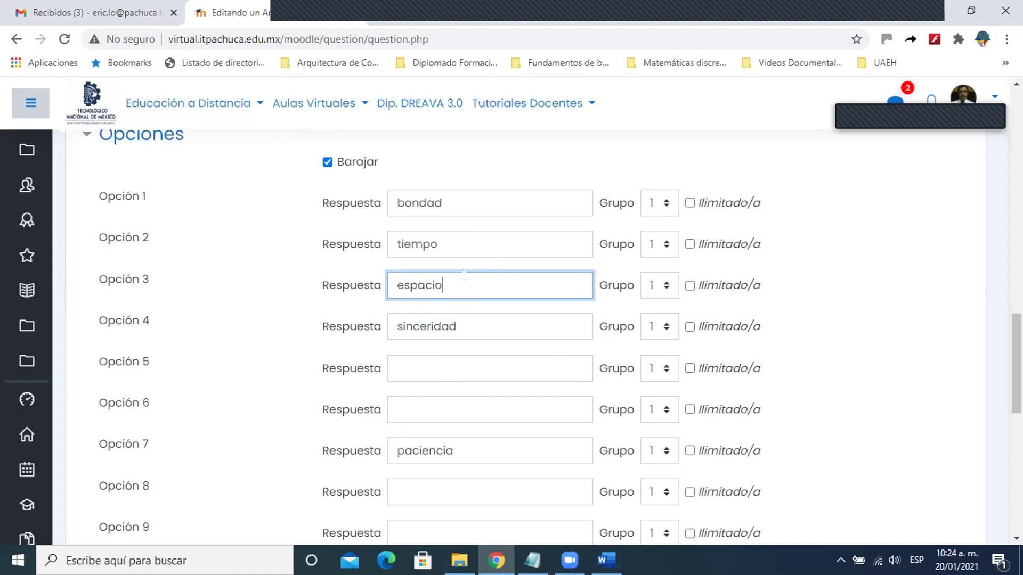
# Step: Assign options 4, 5 and 6 to group 2
pyautogui.click(657, 332)
pyautogui.click(656, 367)
pyautogui.click(656, 369)
pyautogui.click(652, 400)
pyautogui.click(655, 401)
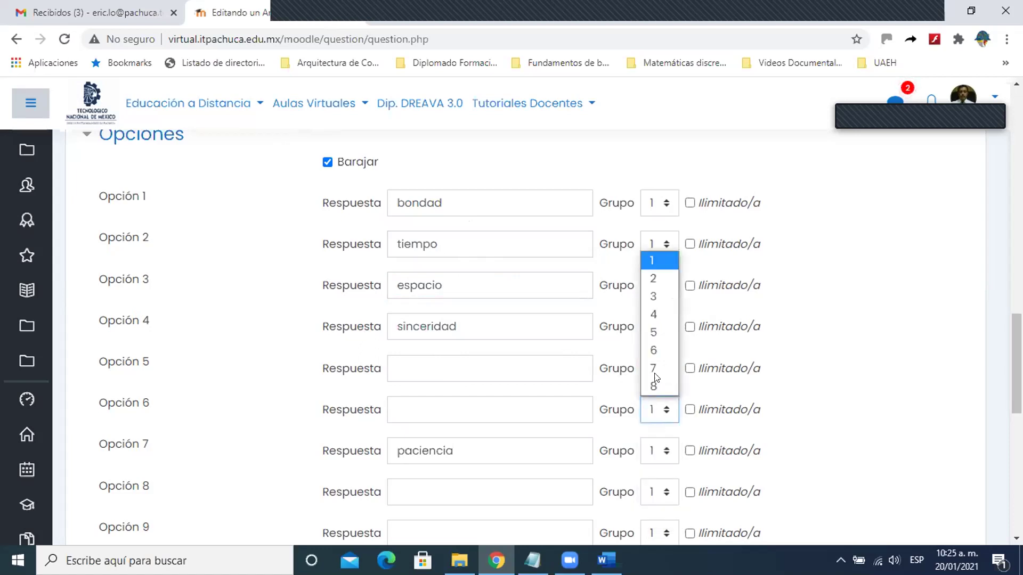
pyautogui.click(654, 279)
# Step: Enter grosero as the answer of option 5 and motivación as the answer of option 6
pyautogui.click(472, 359)
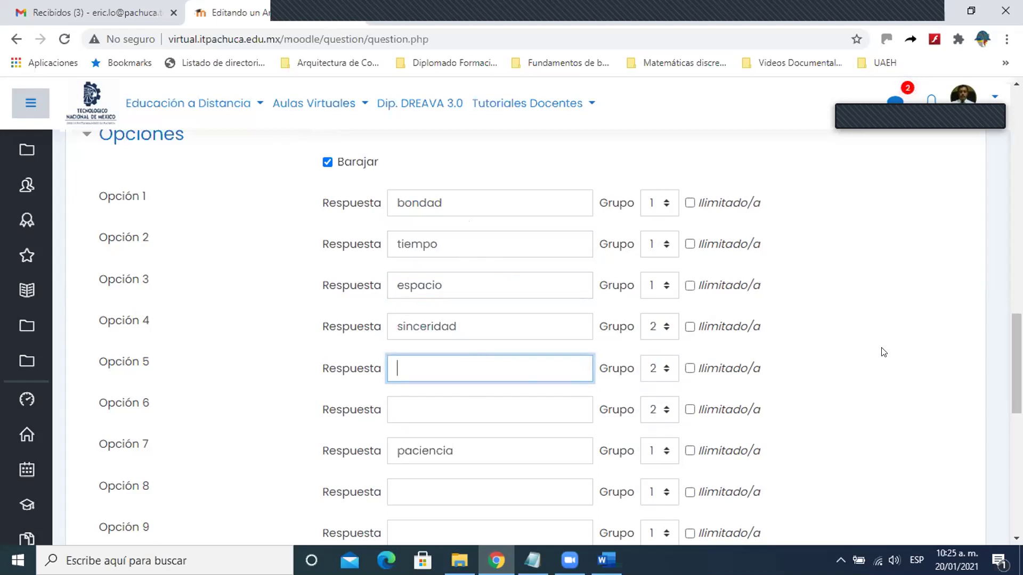
pyautogui.write('grosero')
pyautogui.click(489, 406)
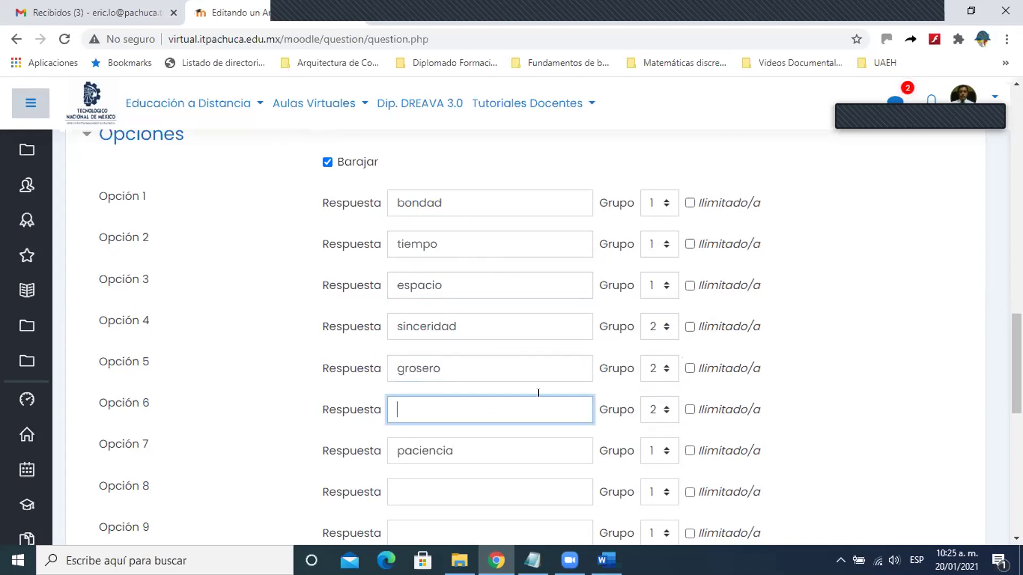
pyautogui.write('motivación')
# Step: Assign options 7, 8 and 9 to group 3
pyautogui.scroll(-3, 554, 321)
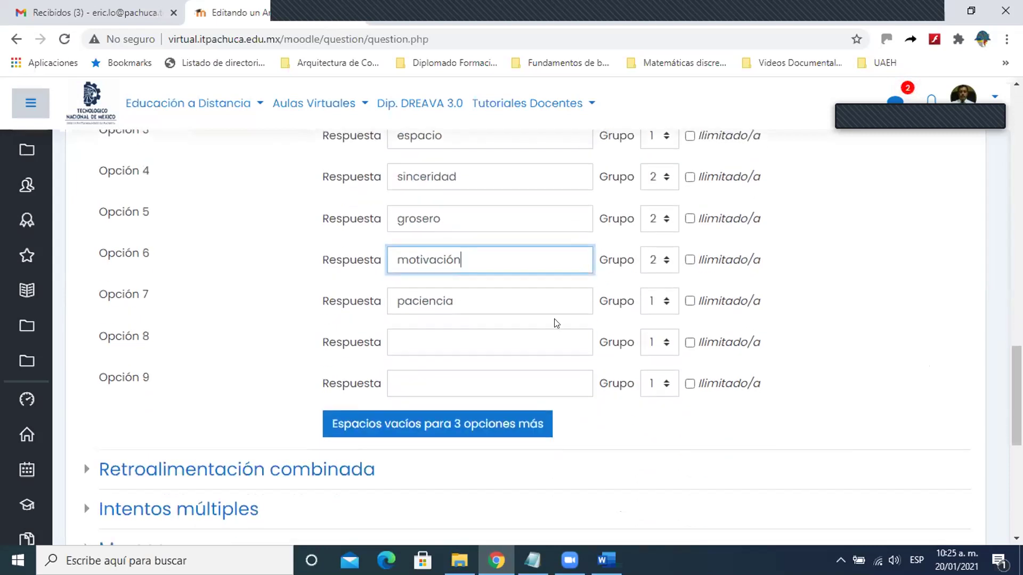
pyautogui.click(663, 301)
pyautogui.click(662, 356)
pyautogui.click(662, 352)
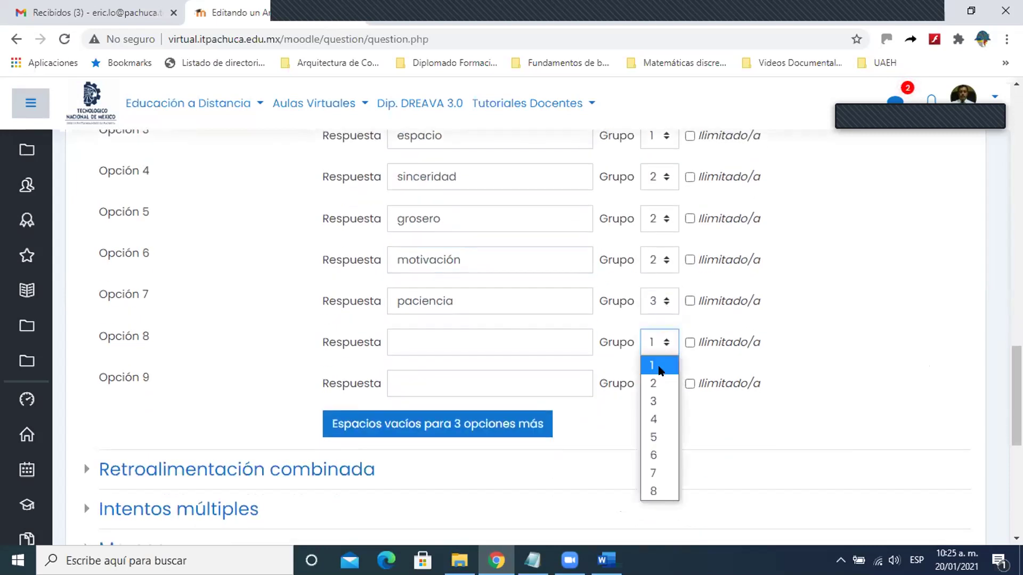
pyautogui.click(659, 397)
pyautogui.click(660, 384)
pyautogui.click(660, 442)
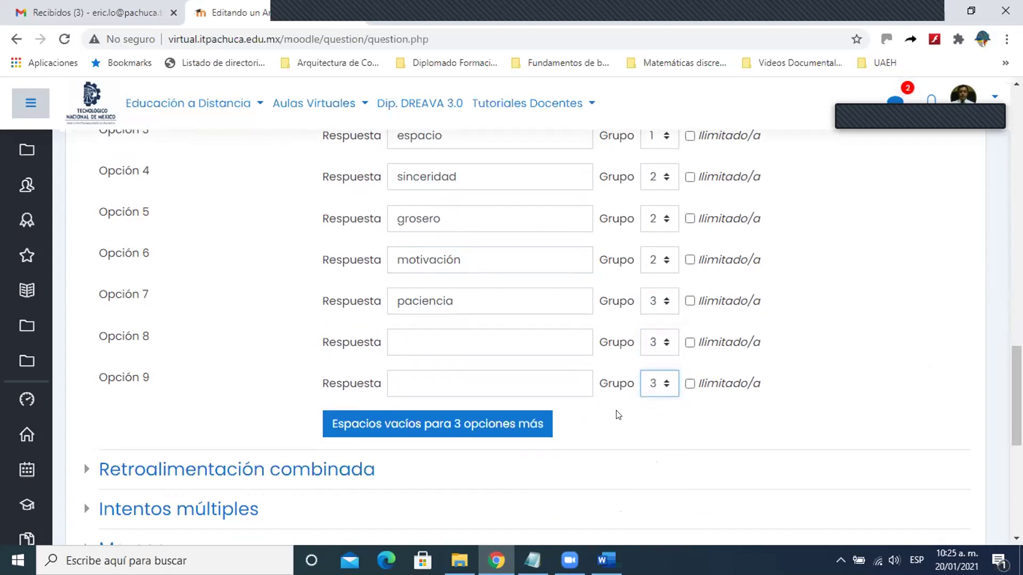
# Step: Enter deshonor as the answer of option 8 and callado as the answer of option 9
pyautogui.click(461, 335)
pyautogui.scroll(1, 852, 362)
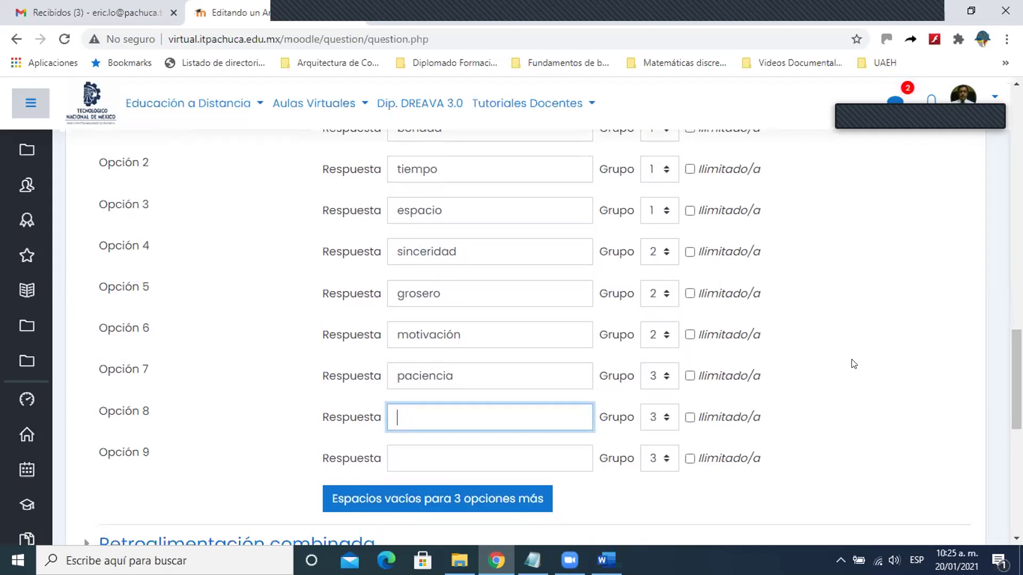
pyautogui.write('deshonor')
pyautogui.click(502, 456)
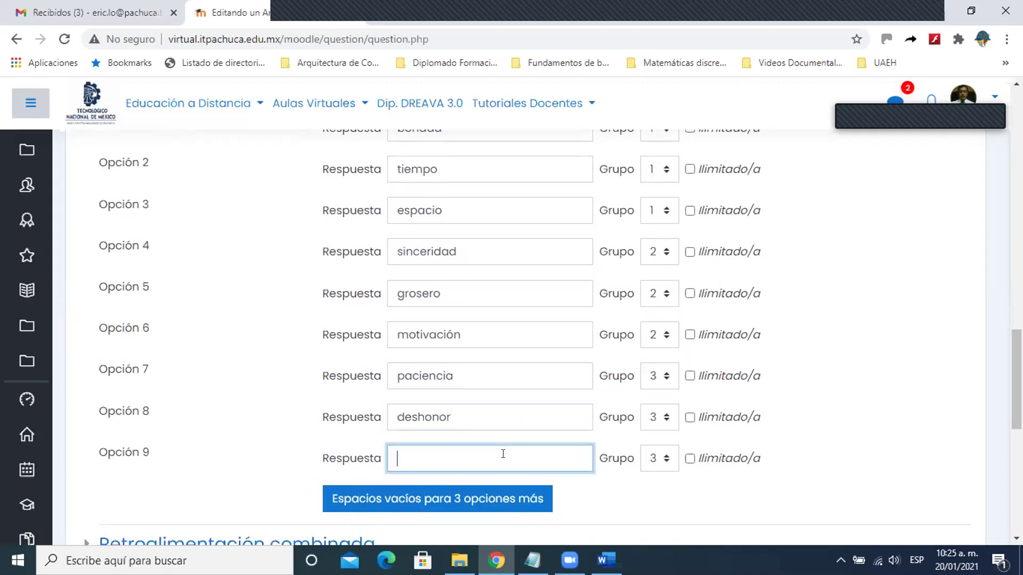
pyautogui.write('callado')
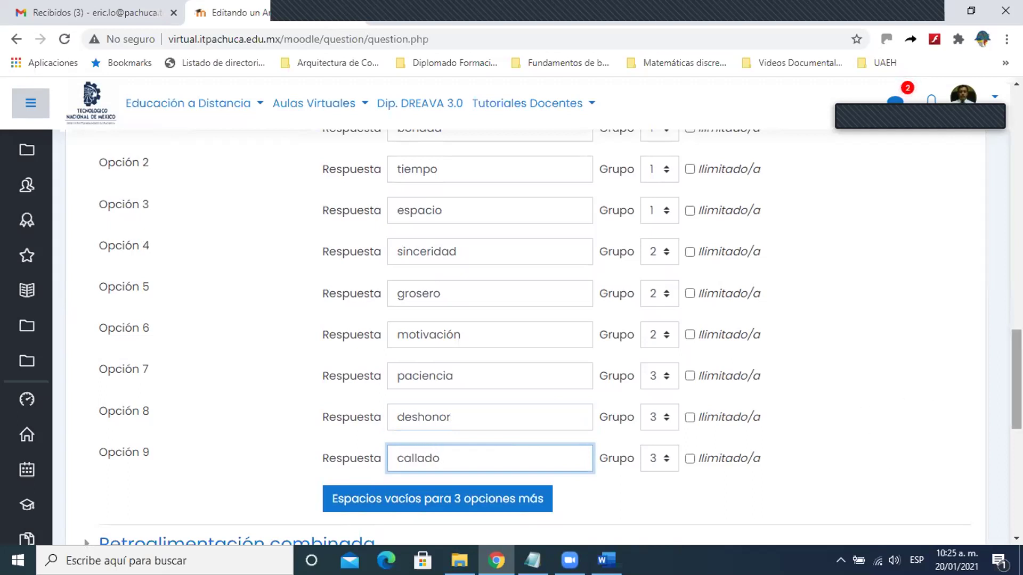
# Step: In the question text, change the second gap's placeholder to [[4]] and the third gap's to [[7]]
pyautogui.scroll(1, 502, 203)
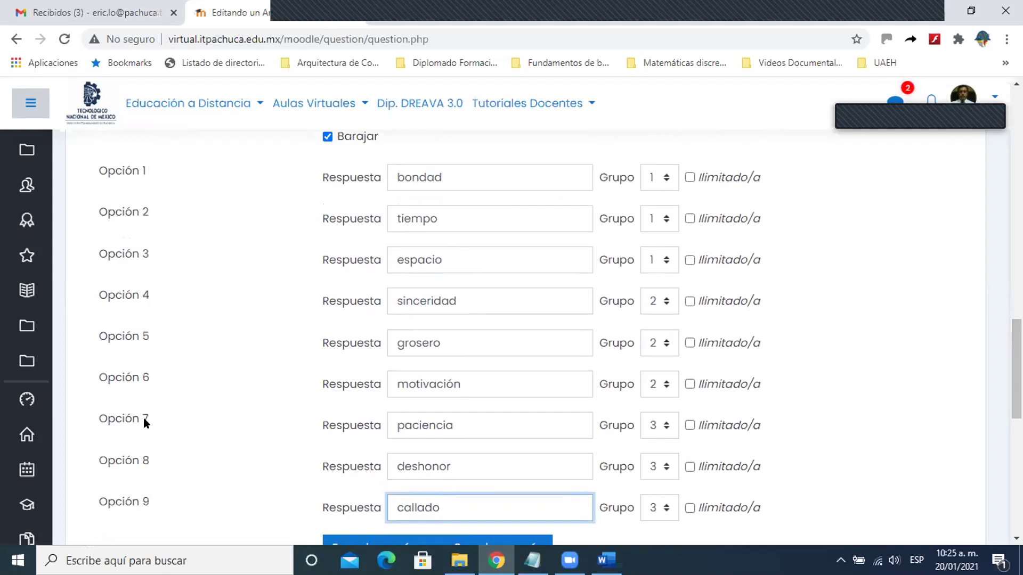
pyautogui.moveTo(1016, 368); pyautogui.dragTo(1017, 262)
pyautogui.scroll(1, 924, 257)
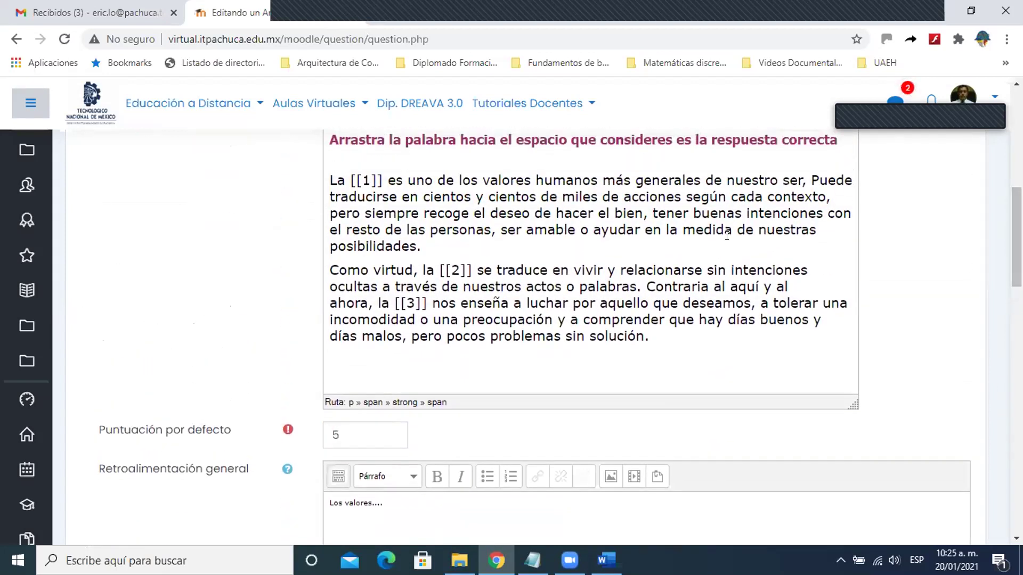
pyautogui.click(457, 270)
pyautogui.press('BackSpace')
pyautogui.write('4')
pyautogui.click(414, 298)
pyautogui.press('BackSpace')
pyautogui.write('7')
# Step: Save the question while continuing to edit it, and open its preview in a window placed over the middle of the form
pyautogui.moveTo(1017, 256); pyautogui.dragTo(1016, 462)
pyautogui.click(522, 400)
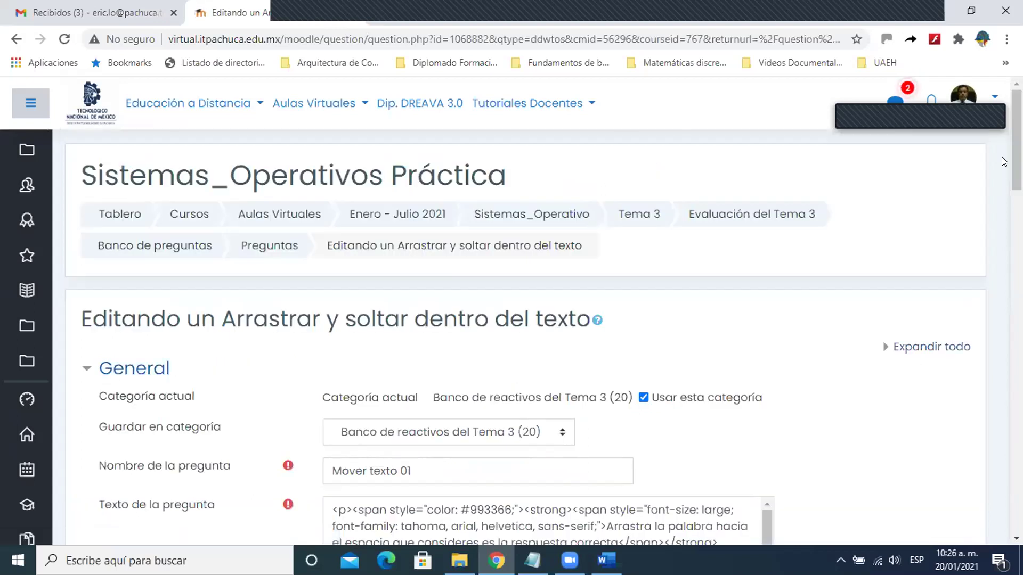
pyautogui.moveTo(1017, 158); pyautogui.dragTo(1016, 462)
pyautogui.click(634, 433)
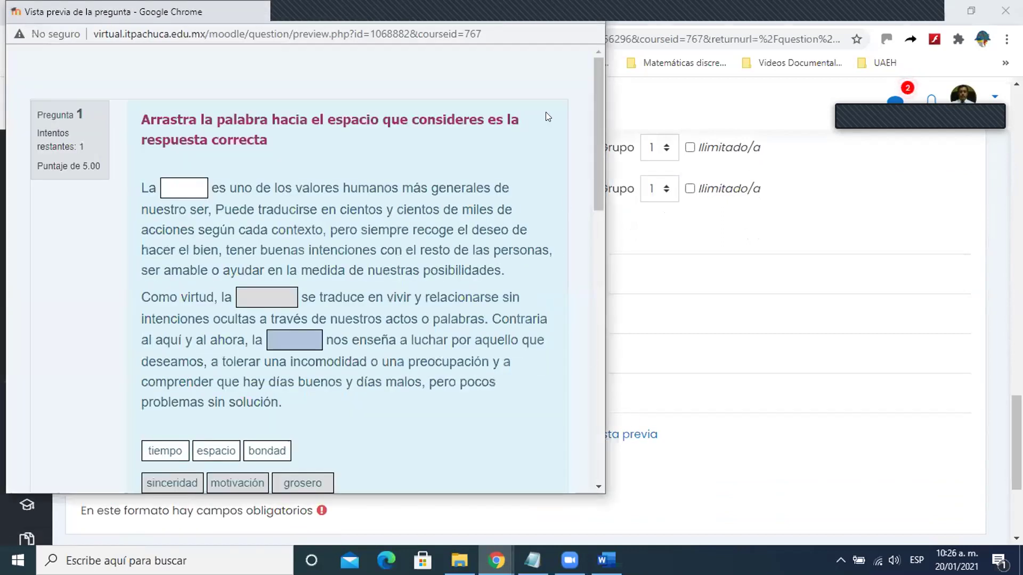
pyautogui.moveTo(371, 21); pyautogui.dragTo(560, 38)
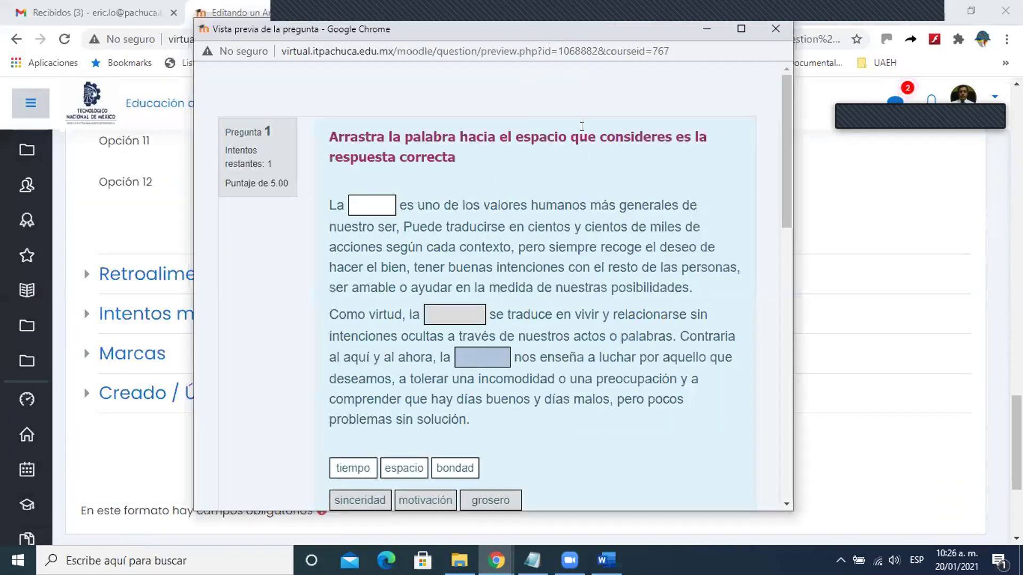
# Step: Test the grouped answers by placing tiempo in the first gap, sinceridad in the second and paciencia in the third
pyautogui.moveTo(784, 186); pyautogui.dragTo(784, 208)
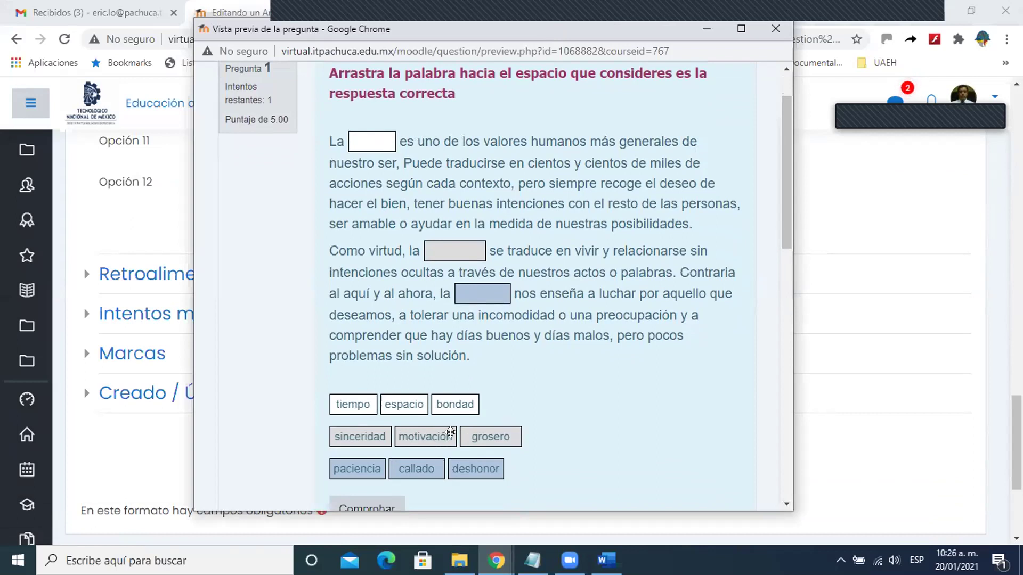
pyautogui.moveTo(354, 400); pyautogui.dragTo(370, 139)
pyautogui.moveTo(355, 431); pyautogui.dragTo(462, 250)
pyautogui.moveTo(367, 467); pyautogui.dragTo(498, 296)
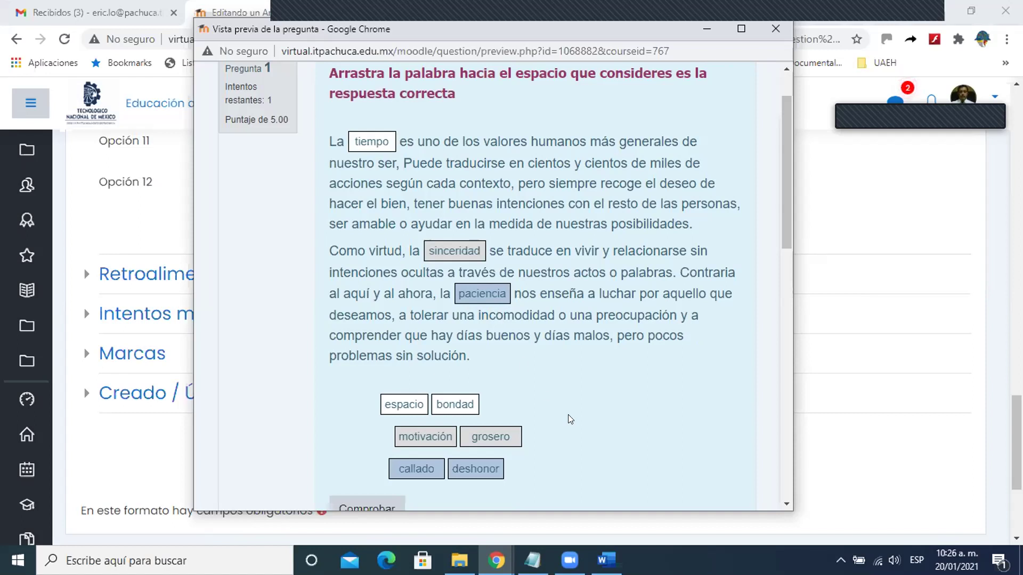
# Step: Test swapping answers within their groups: place callado in the third gap, and motivación followed by grosero in the second
pyautogui.moveTo(486, 291)
pyautogui.mouseDown()
pyautogui.moveTo(356, 463)
pyautogui.moveTo(417, 467)
pyautogui.moveTo(478, 296)
pyautogui.mouseUp()
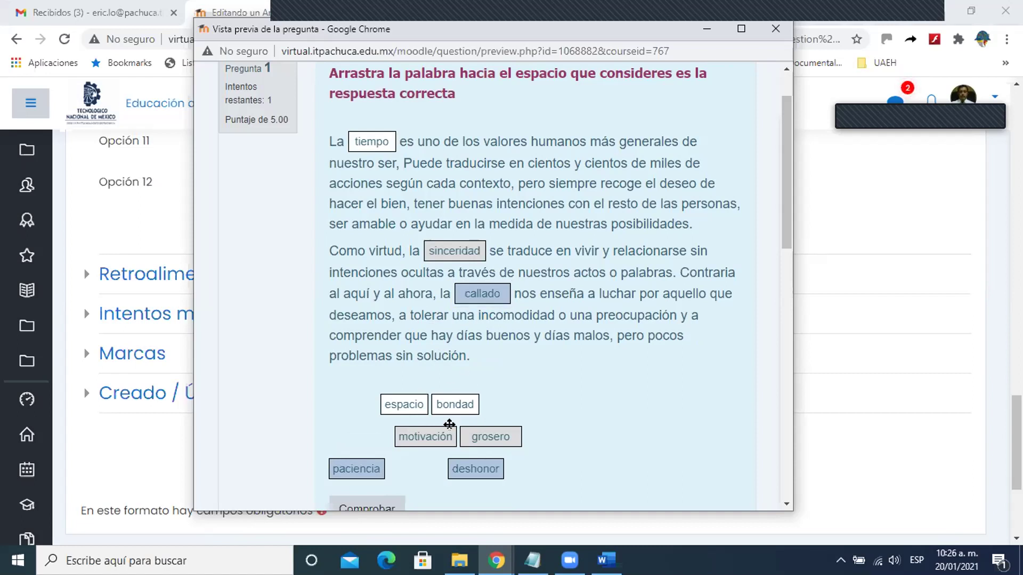
pyautogui.moveTo(430, 251); pyautogui.dragTo(349, 434)
pyautogui.moveTo(413, 437); pyautogui.dragTo(453, 252)
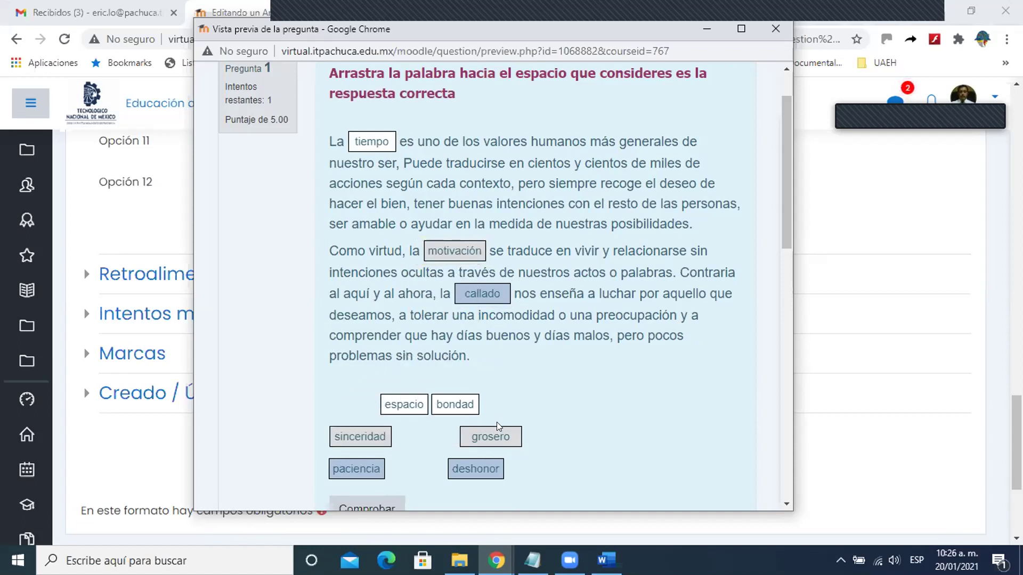
pyautogui.moveTo(489, 430); pyautogui.dragTo(453, 251)
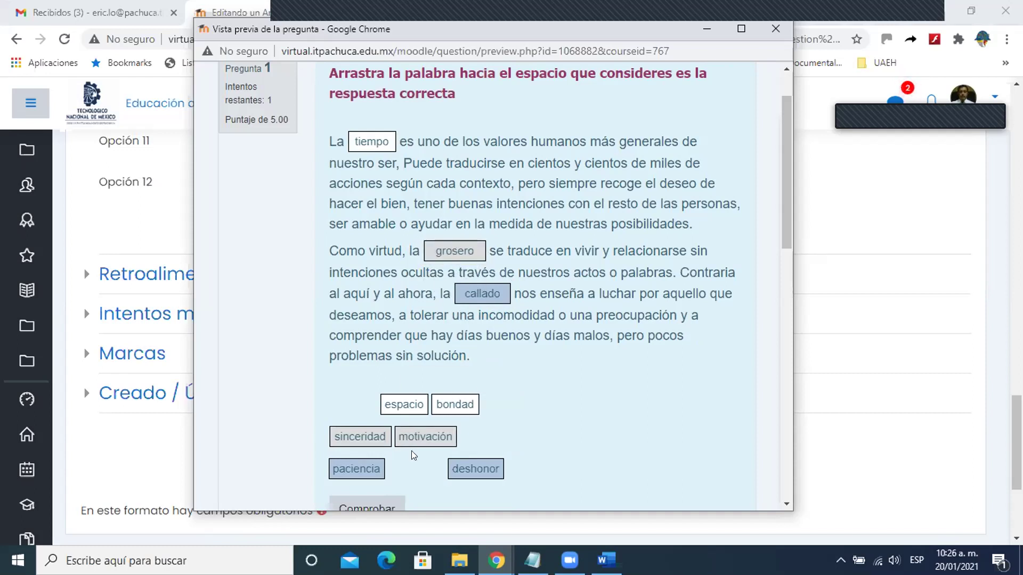
# Step: Try to place answers in gaps of another group: deshonor in the first gap and espacio in the third
pyautogui.moveTo(473, 468); pyautogui.dragTo(379, 142)
pyautogui.moveTo(468, 468); pyautogui.dragTo(378, 140)
pyautogui.moveTo(401, 404); pyautogui.dragTo(474, 286)
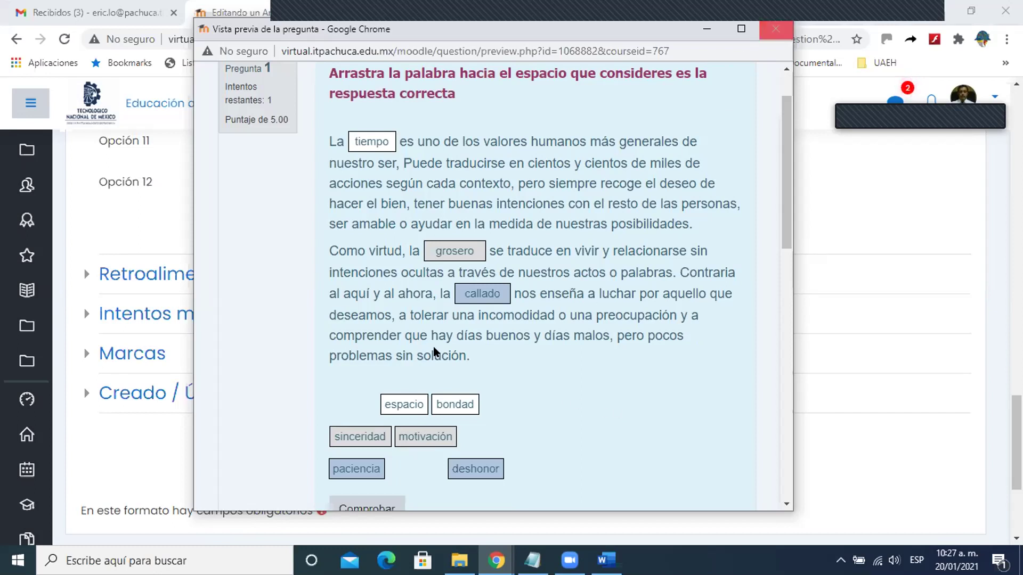
# Step: Test espacio and then bondad in the first gap, place sinceridad and paciencia in the others, and close the preview
pyautogui.moveTo(403, 405); pyautogui.dragTo(373, 142)
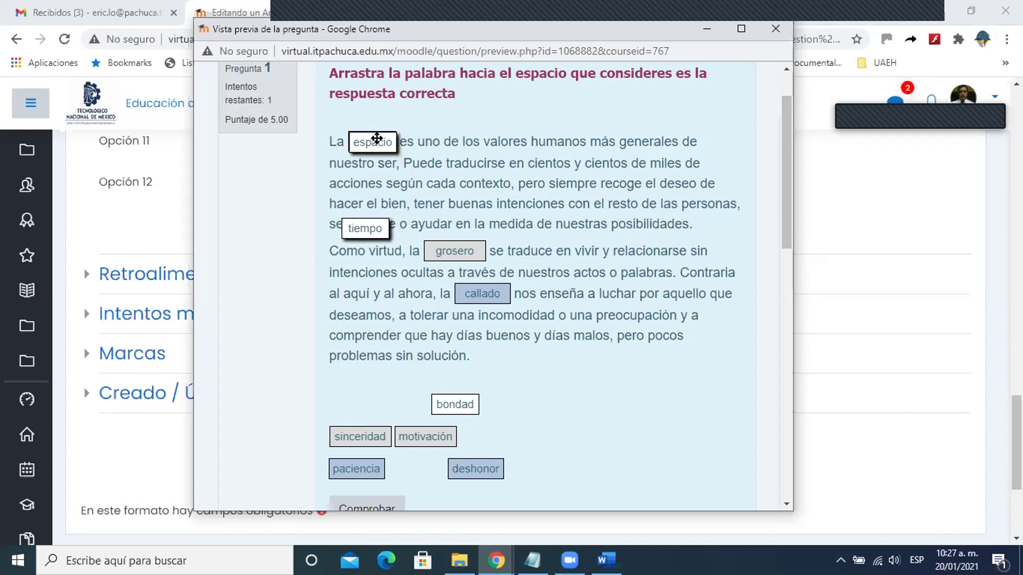
pyautogui.moveTo(442, 404); pyautogui.dragTo(380, 142)
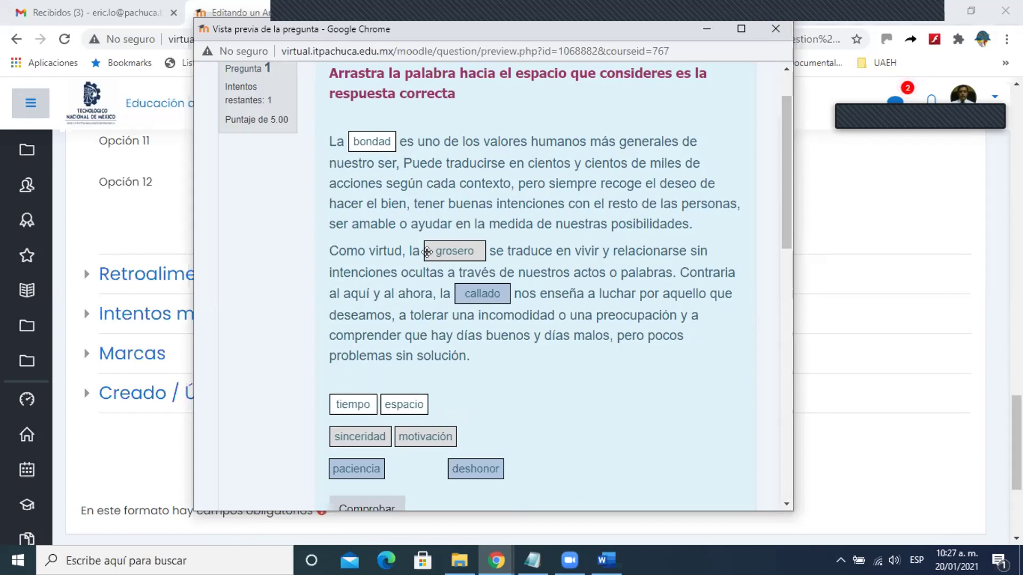
pyautogui.moveTo(361, 433); pyautogui.dragTo(452, 241)
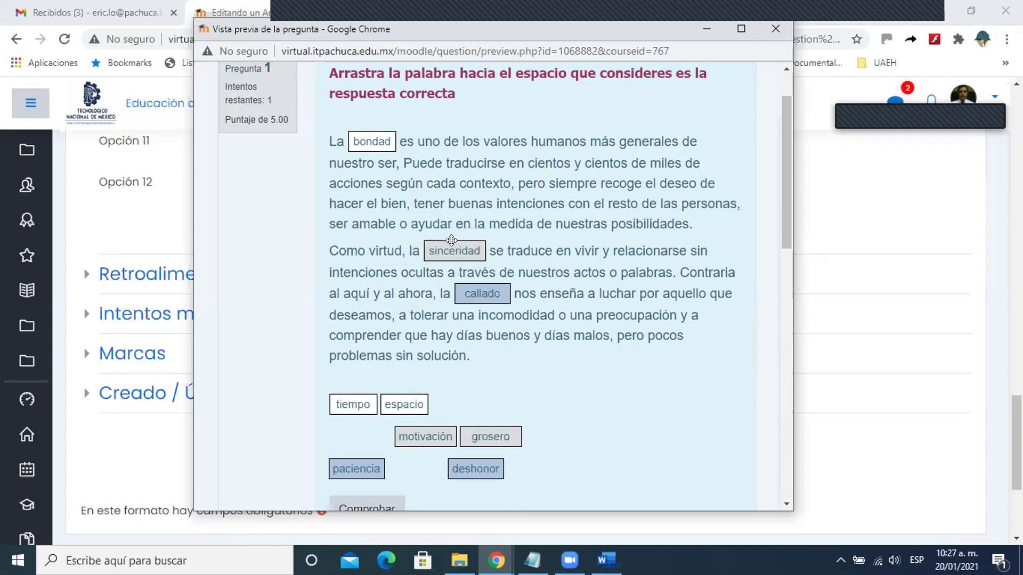
pyautogui.moveTo(353, 465); pyautogui.dragTo(479, 306)
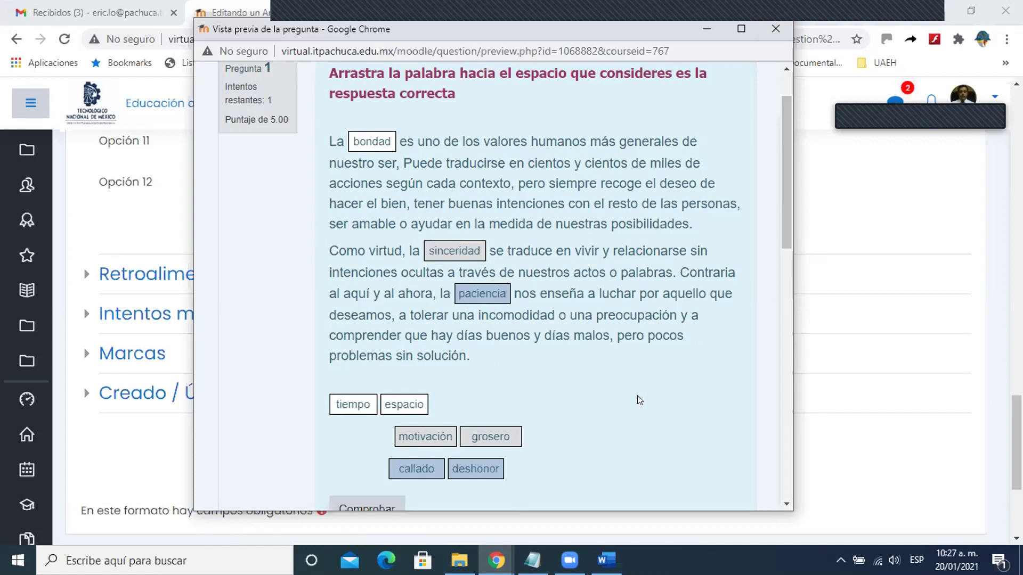
pyautogui.click(775, 33)
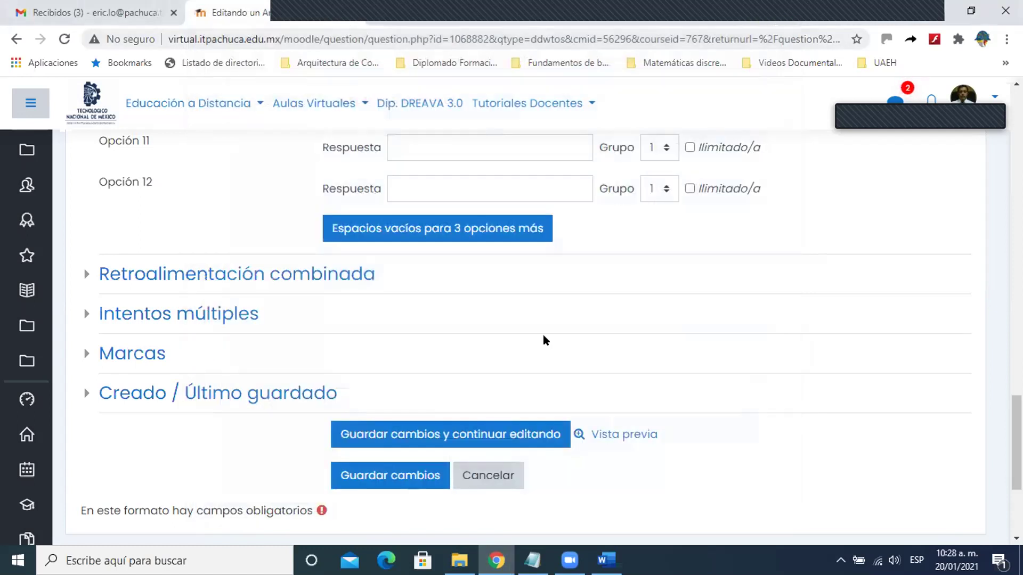
# Step: Switch to Word and close the document holding the source text of the first question
pyautogui.scroll(1, 544, 340)
pyautogui.scroll(15, 543, 335)
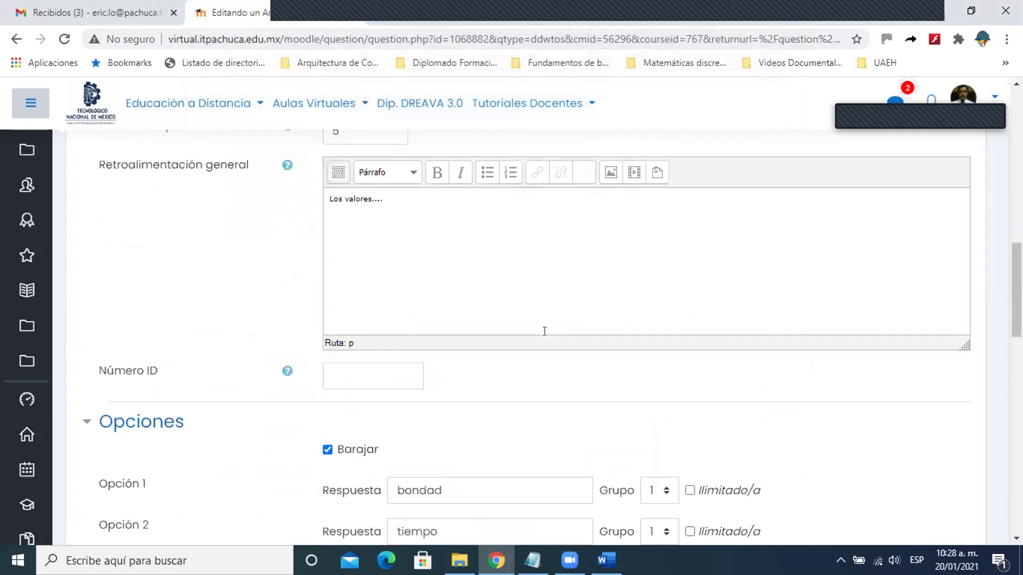
pyautogui.scroll(5, 546, 330)
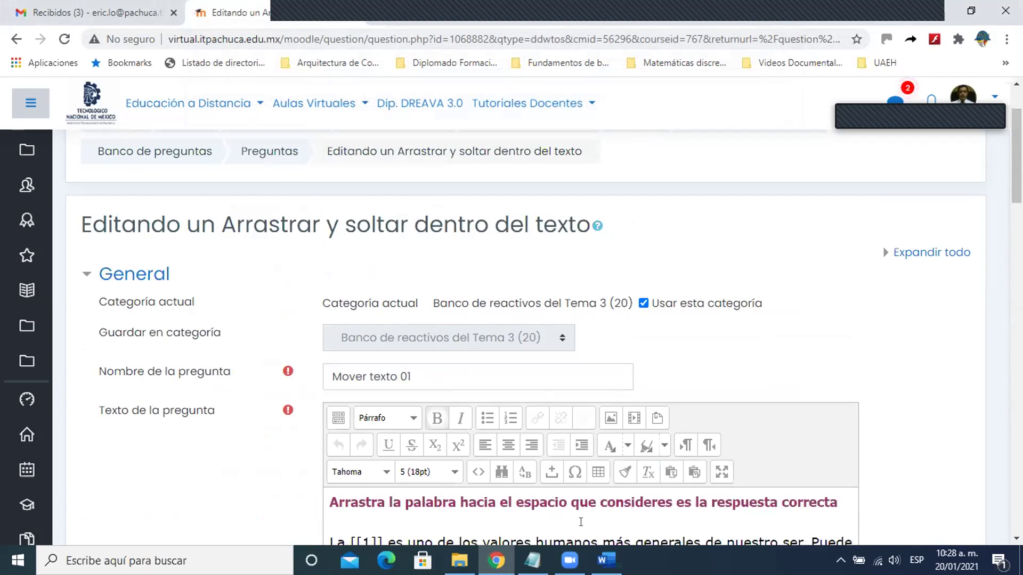
pyautogui.click(607, 561)
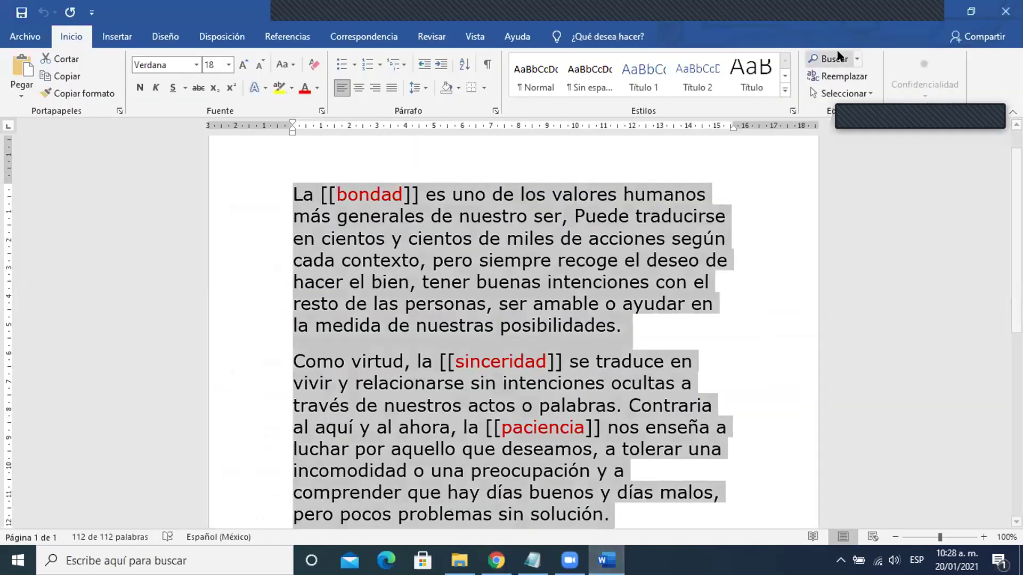
pyautogui.scroll(-6, 602, 289)
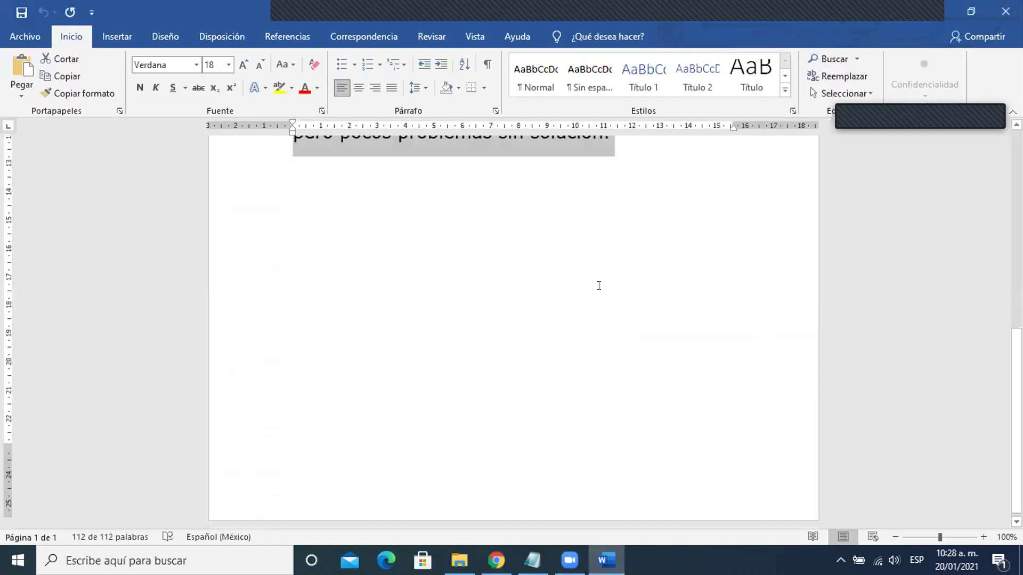
pyautogui.scroll(6, 603, 293)
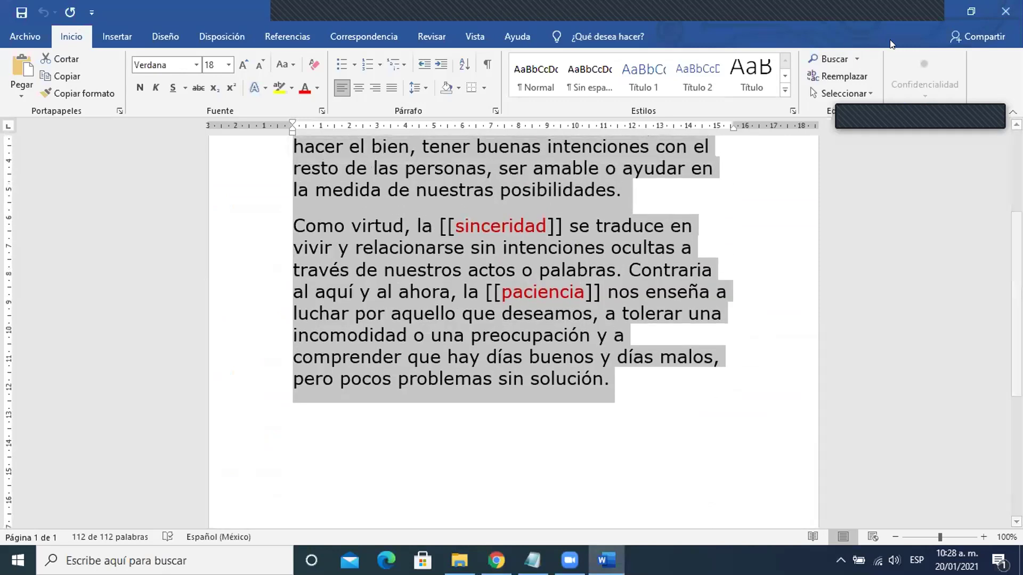
pyautogui.click(999, 22)
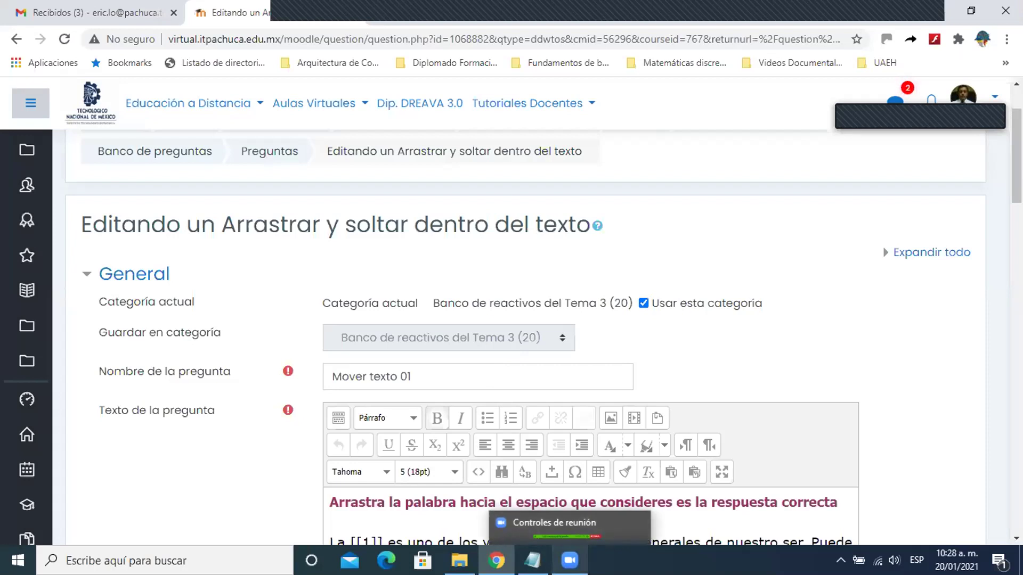
# Step: Open the Arrastrar texto 02 document from the Arrastrar y soltar texto 02 folder in File Explorer
pyautogui.moveTo(459, 561)
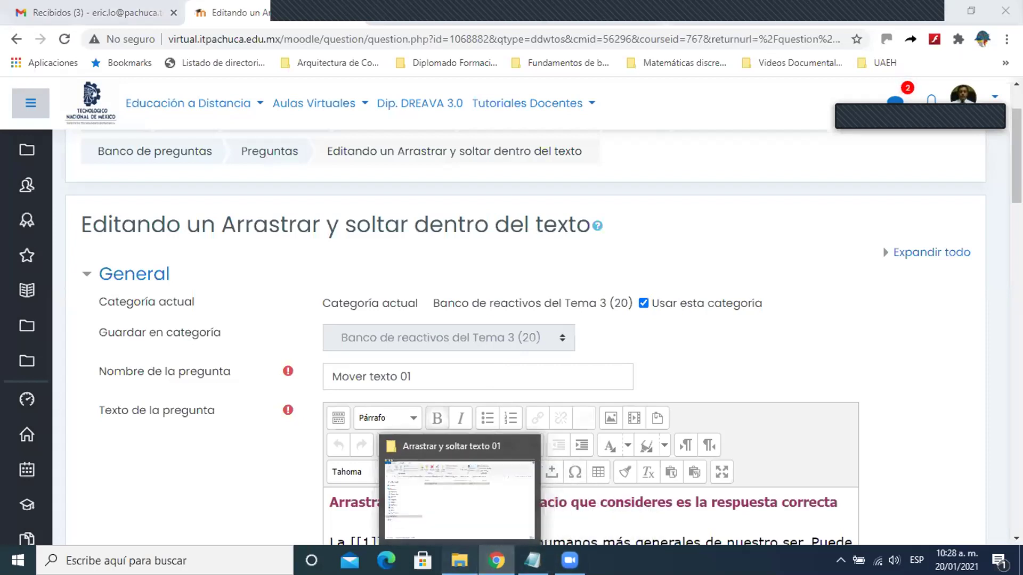
pyautogui.click(453, 480)
pyautogui.click(556, 118)
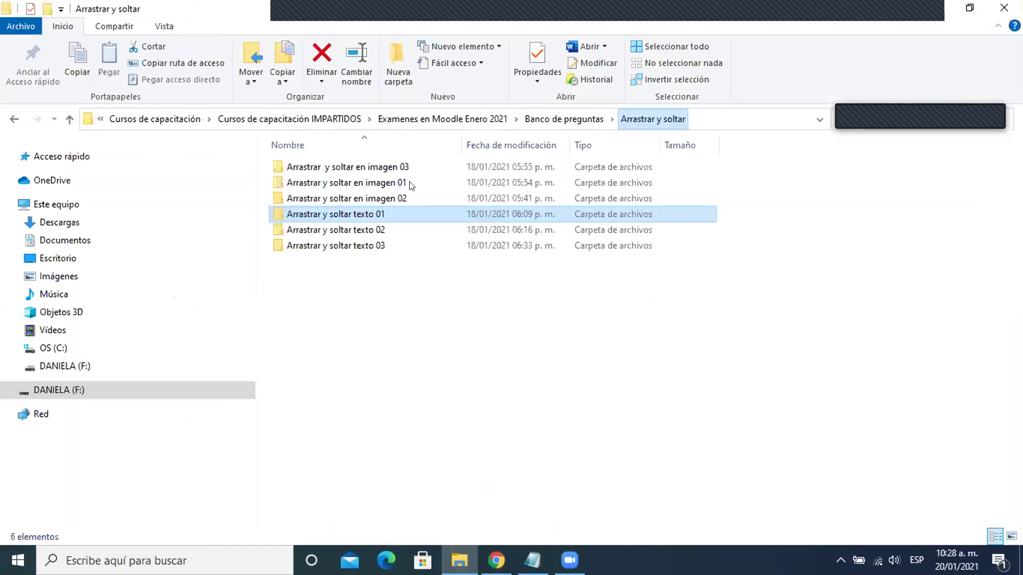
pyautogui.doubleClick(353, 235)
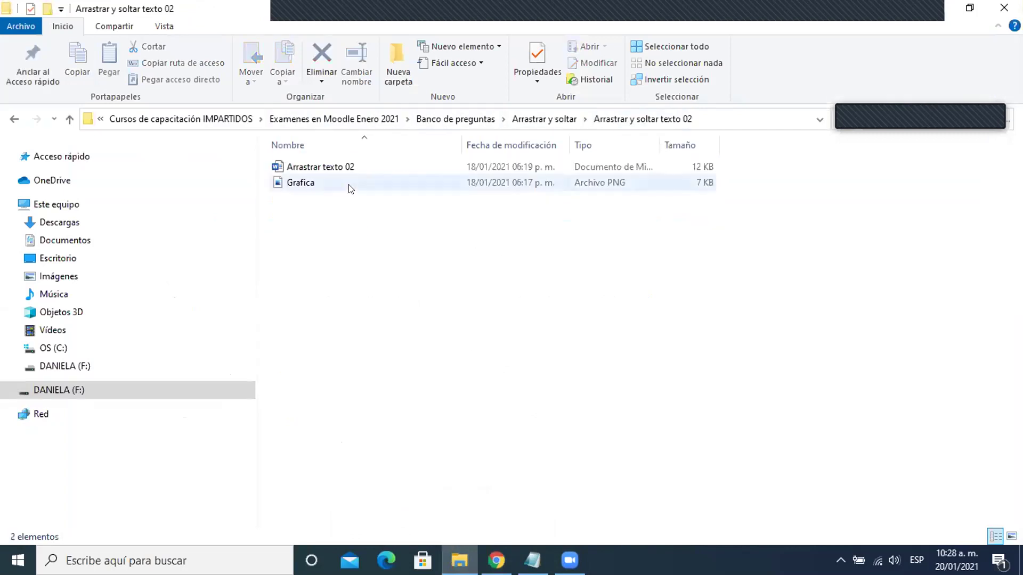
pyautogui.doubleClick(324, 168)
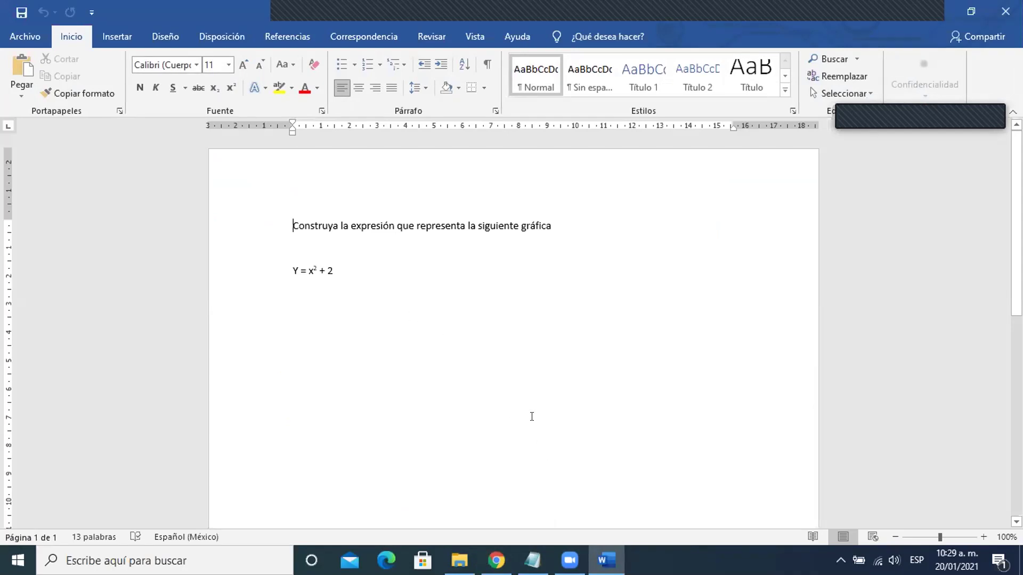
# Step: Switch back to Chrome and save the Mover texto 01 question, returning to the question bank
pyautogui.click(497, 560)
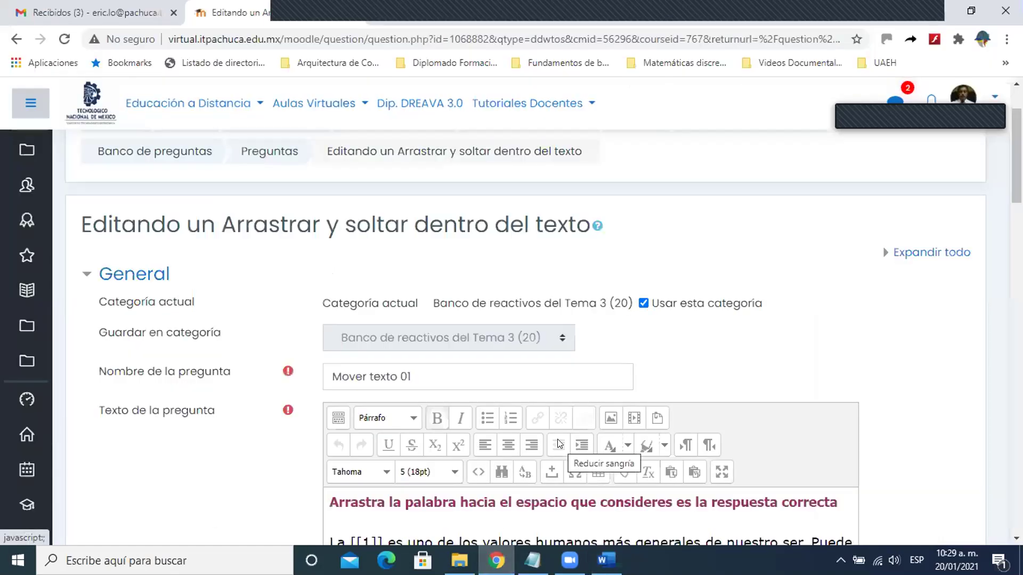
pyautogui.scroll(-3, 559, 444)
pyautogui.scroll(-3, 560, 441)
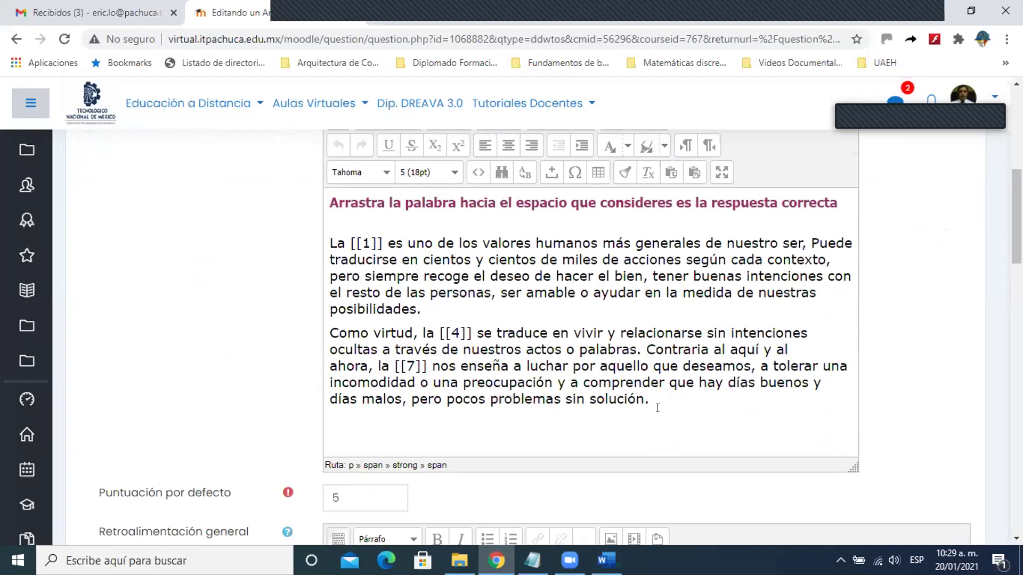
pyautogui.scroll(-20, 657, 408)
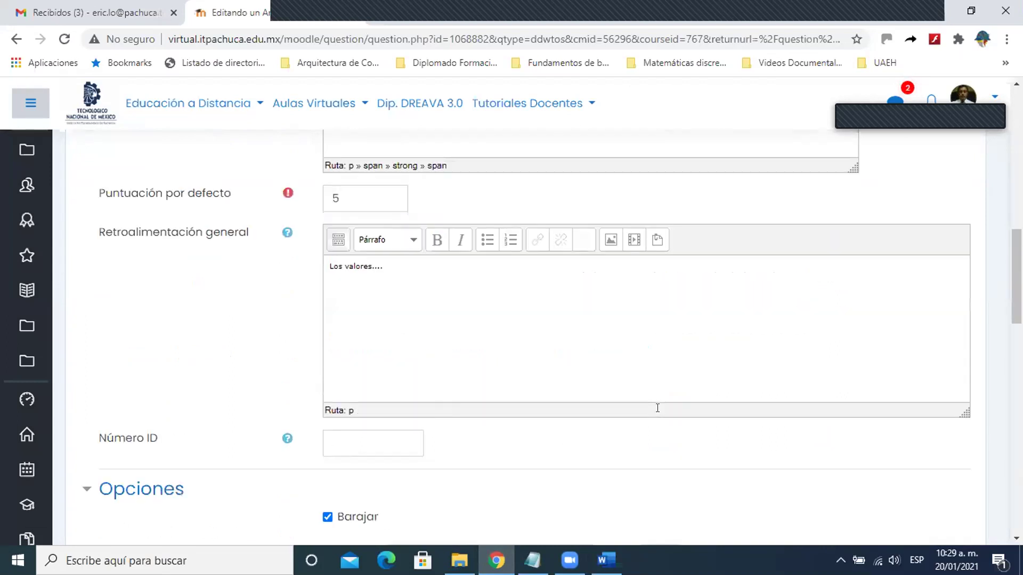
pyautogui.click(389, 476)
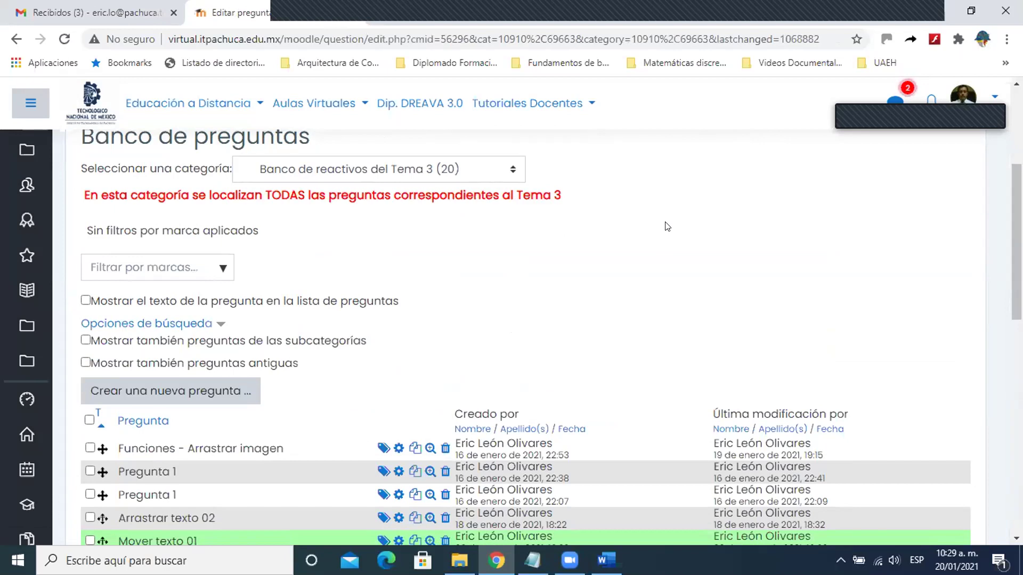
# Step: Preview Mover texto 01 from the question list to examine its gaps and answer groups, and close the preview
pyautogui.scroll(-1, 532, 281)
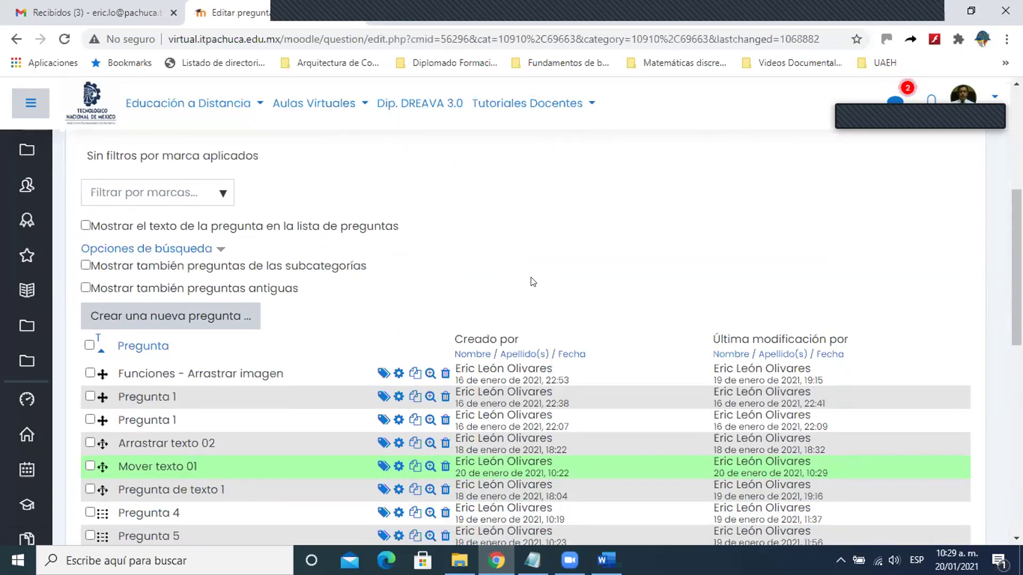
pyautogui.scroll(-3, 533, 282)
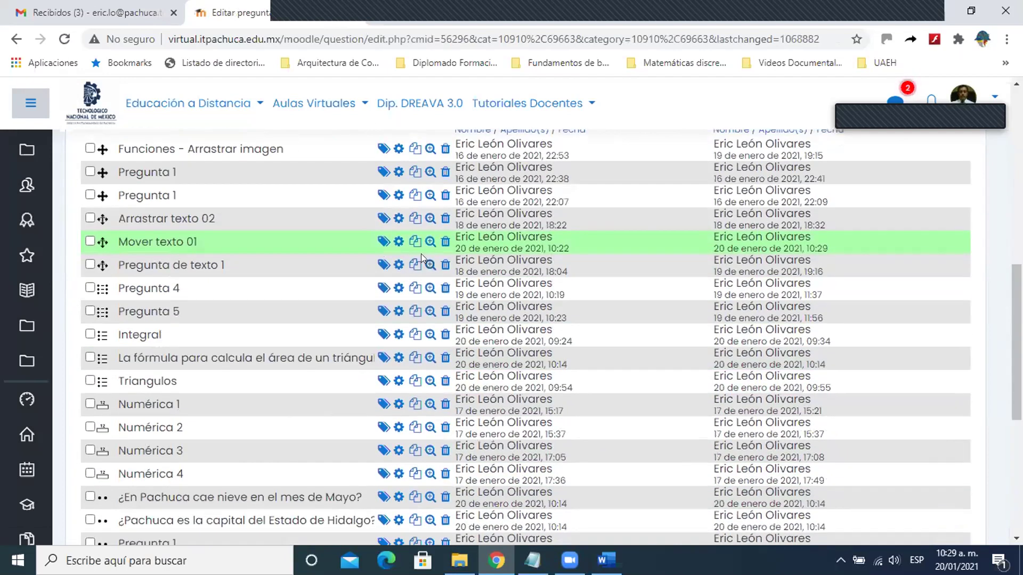
pyautogui.click(430, 241)
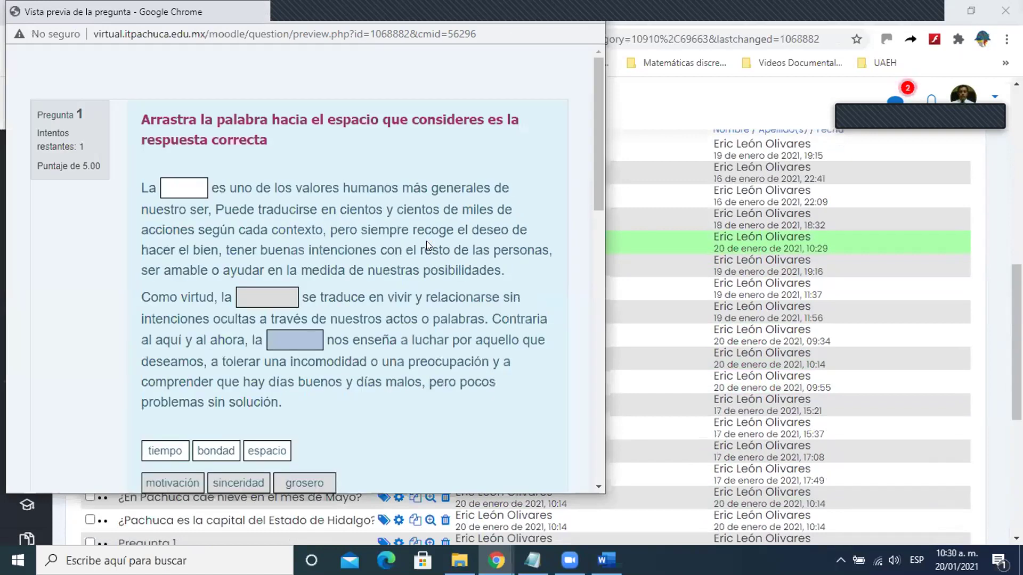
pyautogui.moveTo(591, 186); pyautogui.dragTo(592, 205)
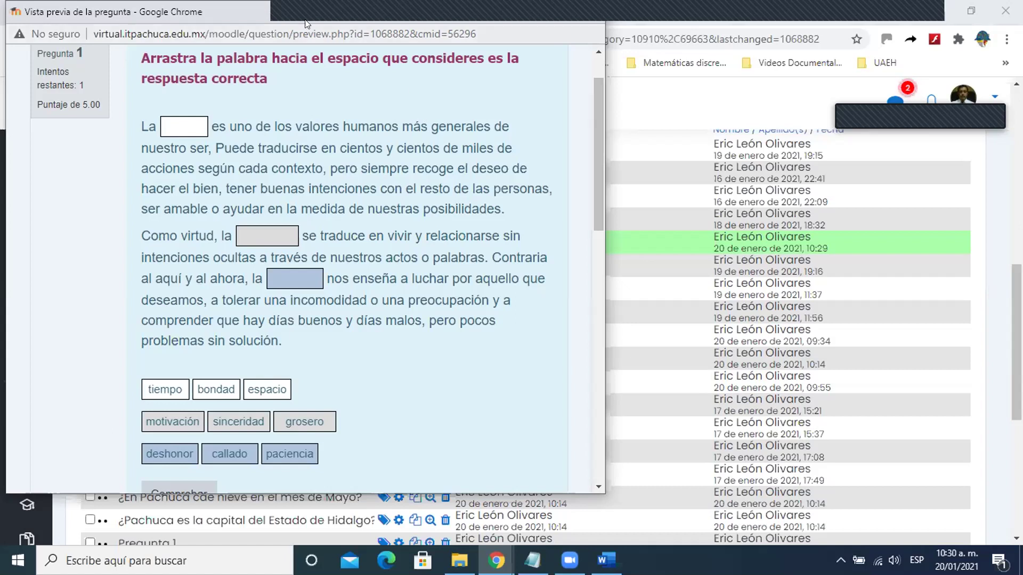
pyautogui.moveTo(300, 14); pyautogui.dragTo(329, 39)
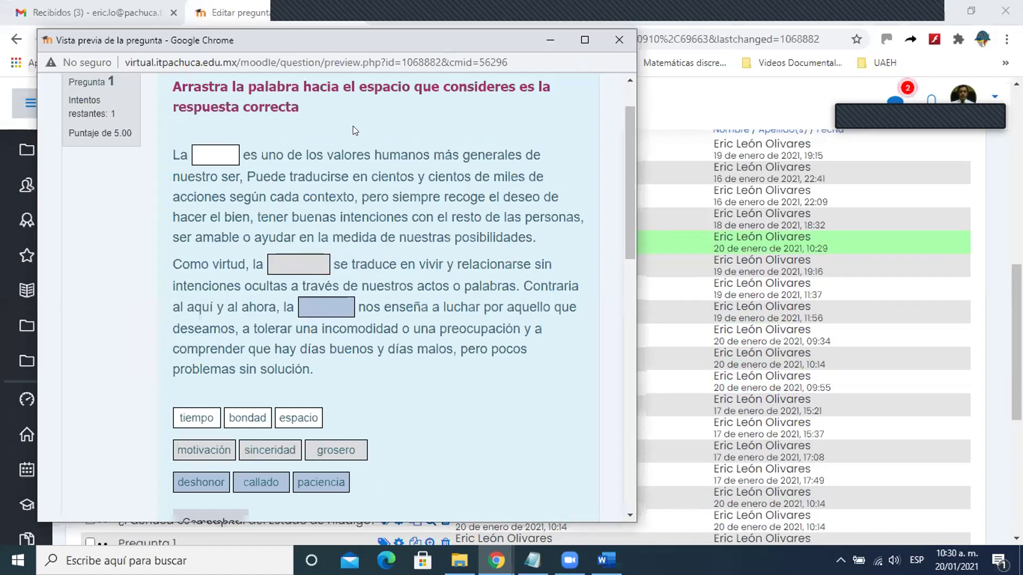
pyautogui.click(616, 37)
# Step: Create a new question of the type Arrastrar y soltar dentro del texto in the Tema 3 bank
pyautogui.scroll(3, 263, 246)
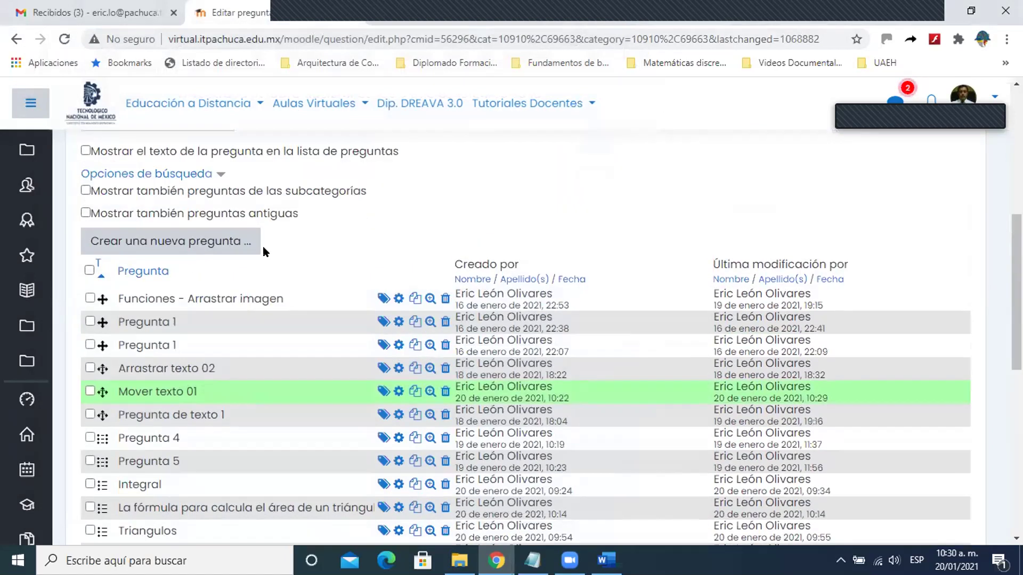
pyautogui.click(221, 243)
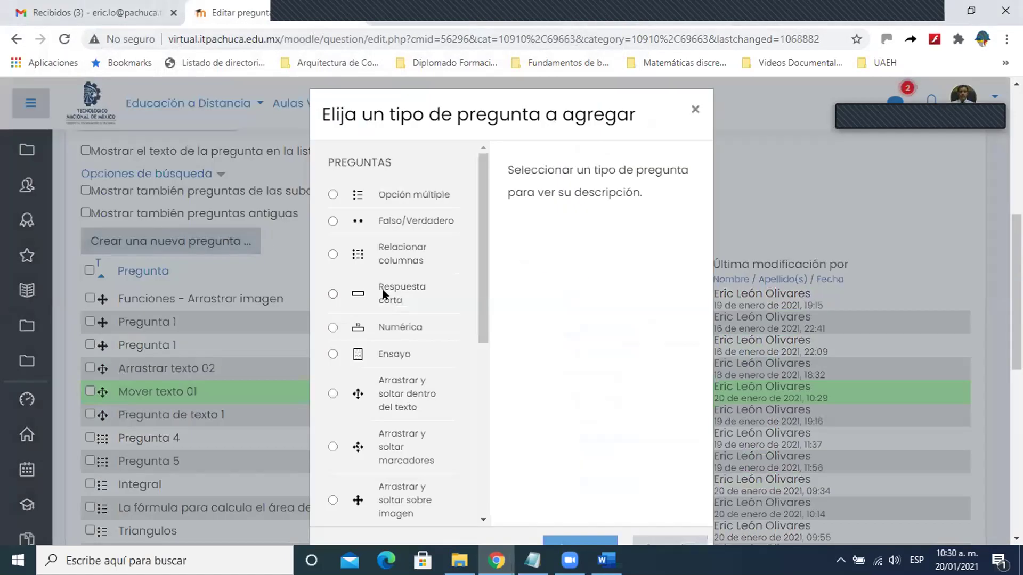
pyautogui.click(397, 397)
pyautogui.scroll(-3, 542, 383)
pyautogui.click(579, 400)
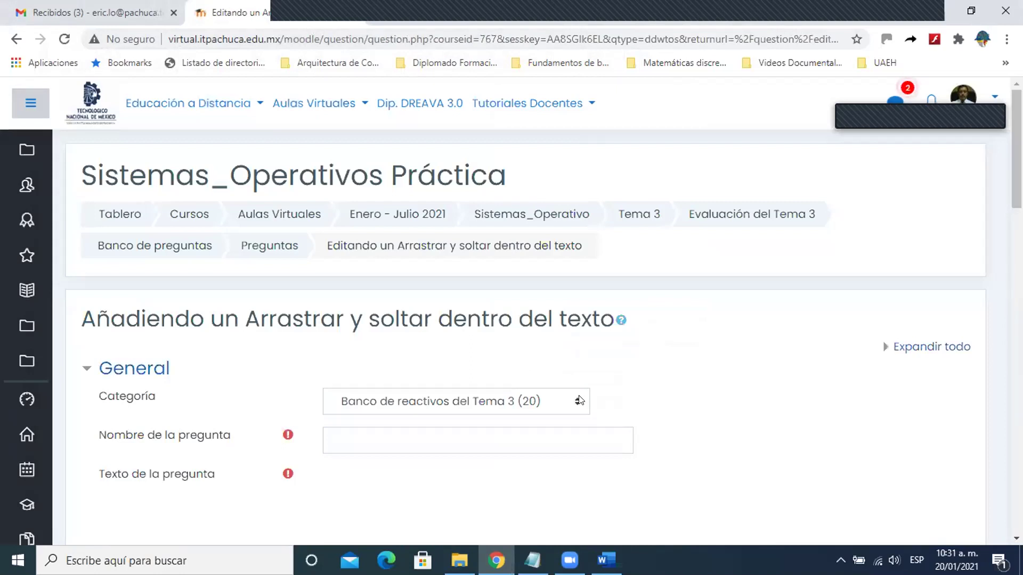
# Step: Name the new question Arrastrar texto 02
pyautogui.scroll(-3, 579, 400)
pyautogui.click(474, 283)
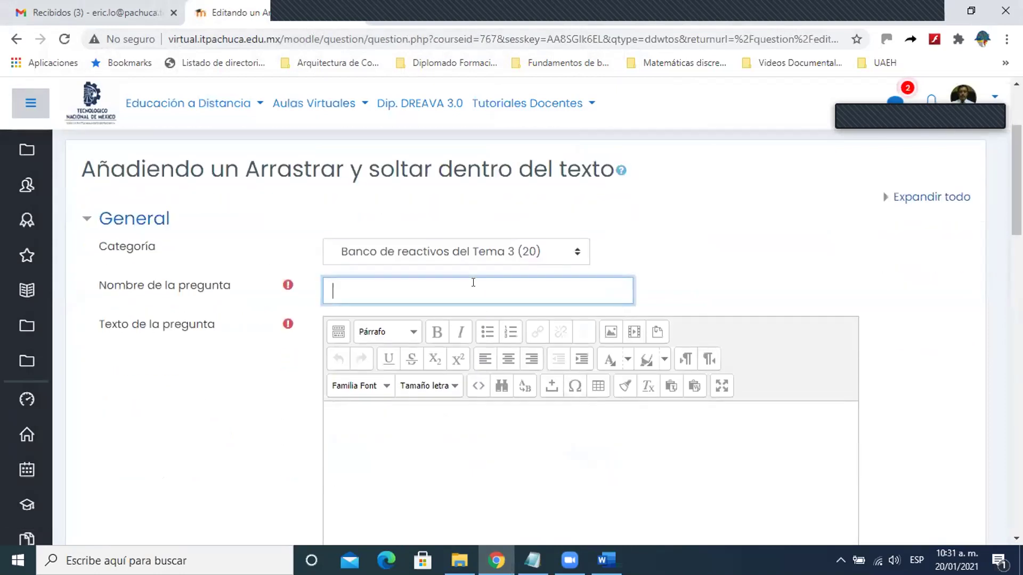
pyautogui.write('Arrastrar texto 02')
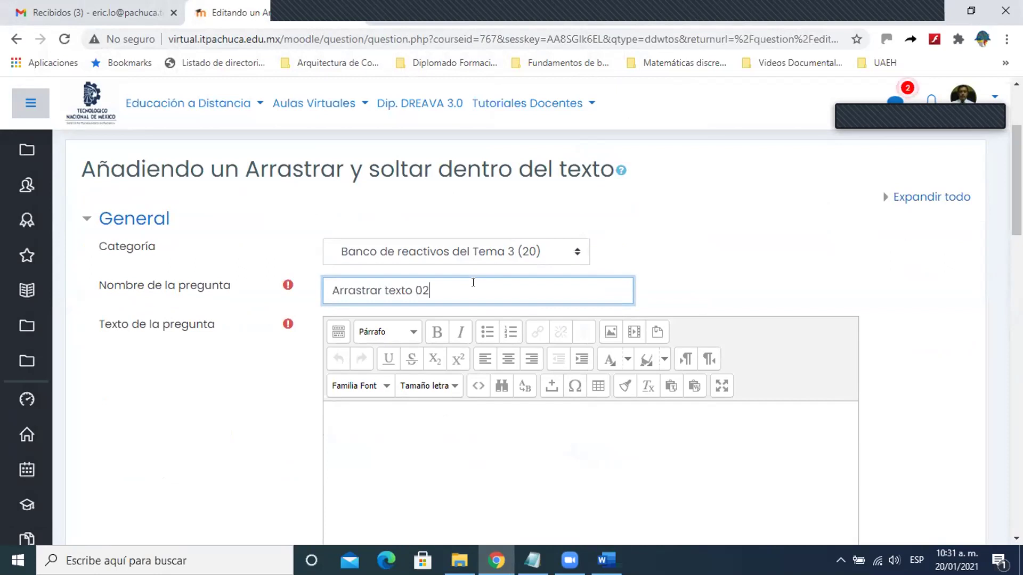
# Step: Copy the sentence "Construya la expresión que representa la siguiente gráfica" from Word into the question text and set its size to 4 (14pt)
pyautogui.scroll(-3, 473, 282)
pyautogui.click(368, 270)
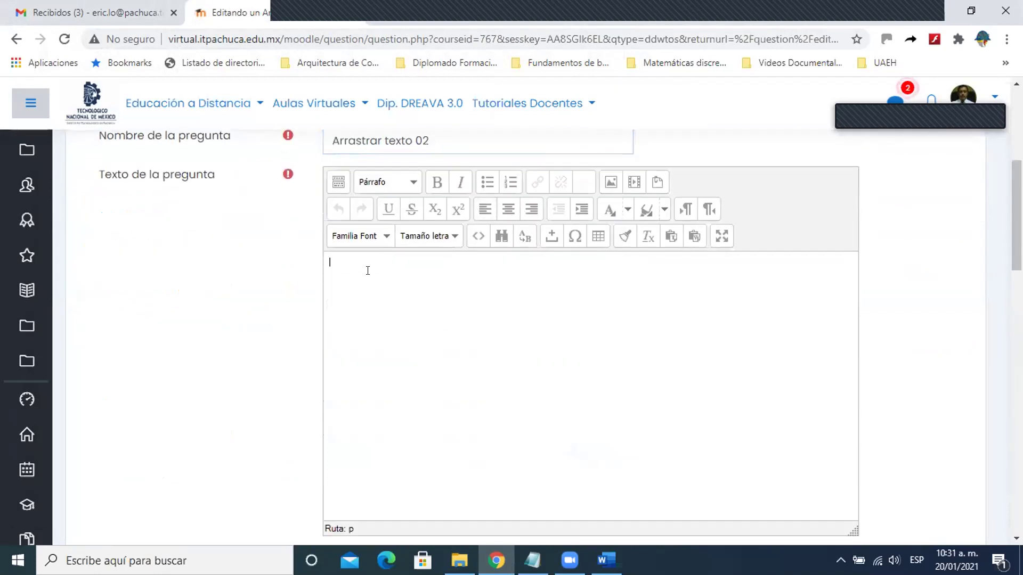
pyautogui.click(607, 561)
pyautogui.moveTo(319, 225); pyautogui.dragTo(328, 262)
pyautogui.hotkey('ctrl', 'c')
pyautogui.hotkey('alt', 'Tab')
pyautogui.hotkey('ctrl', 'v')
pyautogui.click(452, 235)
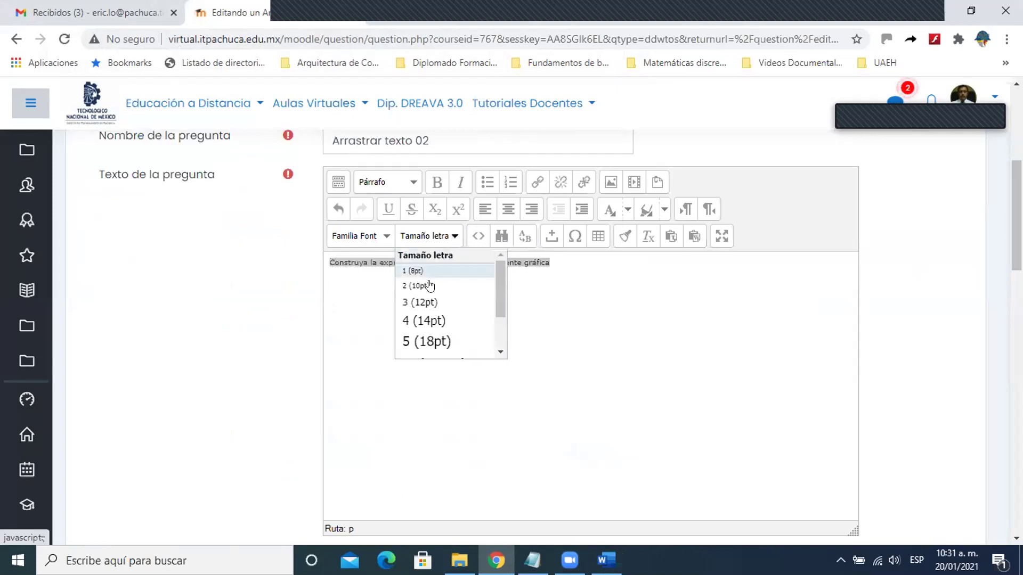
pyautogui.click(421, 320)
pyautogui.click(358, 293)
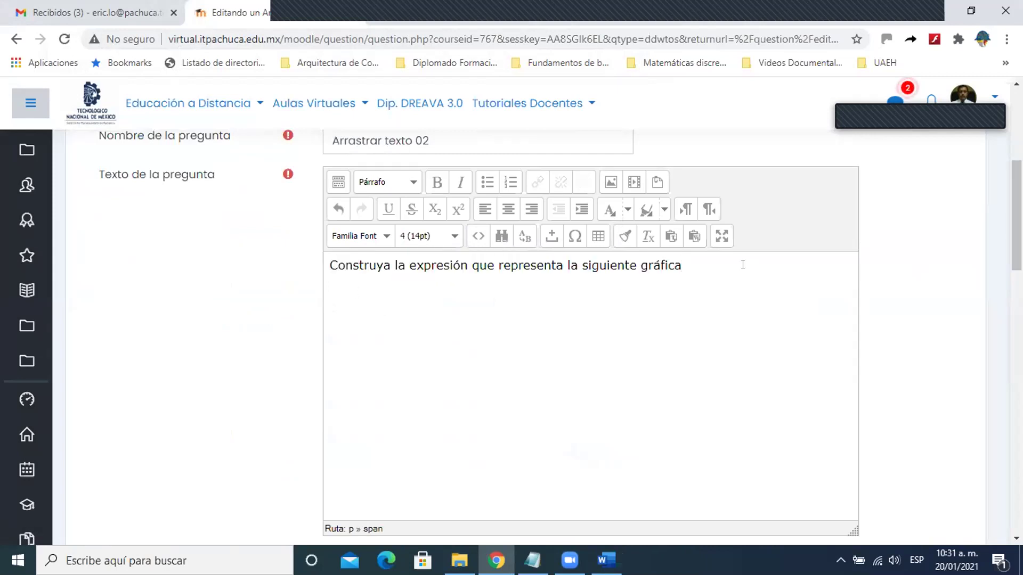
# Step: Start inserting an image two lines below the question sentence and open the file selection for uploading it from the computer
pyautogui.press('Return')
pyautogui.press('Return')
pyautogui.click(610, 184)
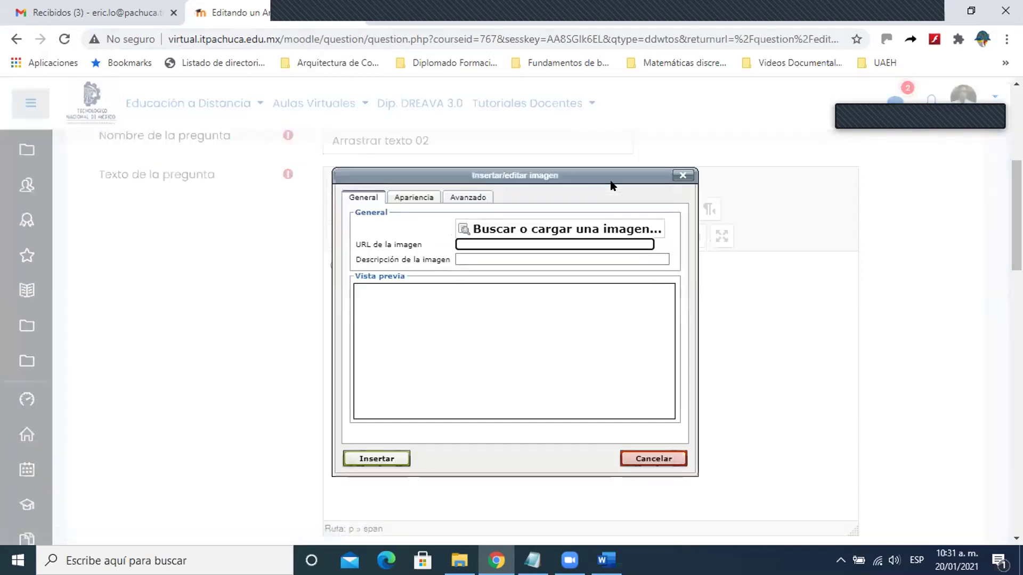
pyautogui.click(544, 228)
pyautogui.click(403, 273)
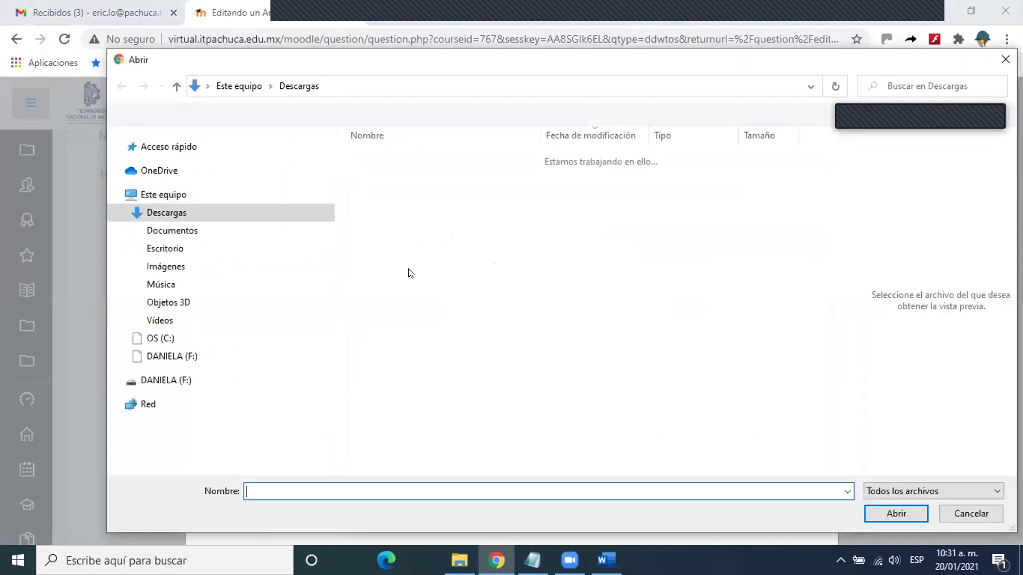
# Step: Browse drive F: through SISTEMAS, ITP and CURSOS DE CAPACITACION to the folder Examenes en Moodle Enero 2021 in Cursos de capacitación IMPARTIDOS
pyautogui.click(121, 381)
pyautogui.doubleClick(385, 222)
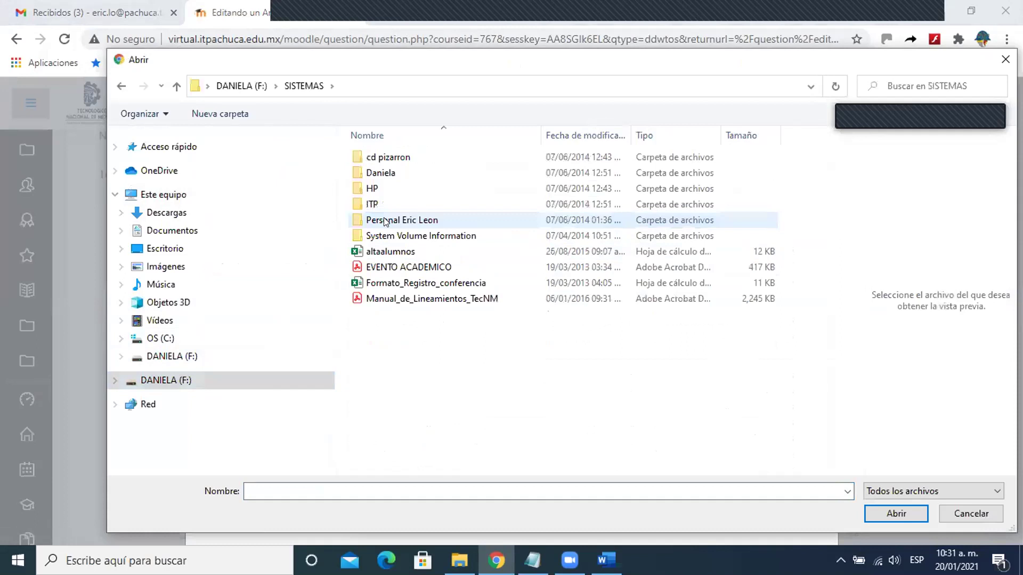
pyautogui.doubleClick(378, 203)
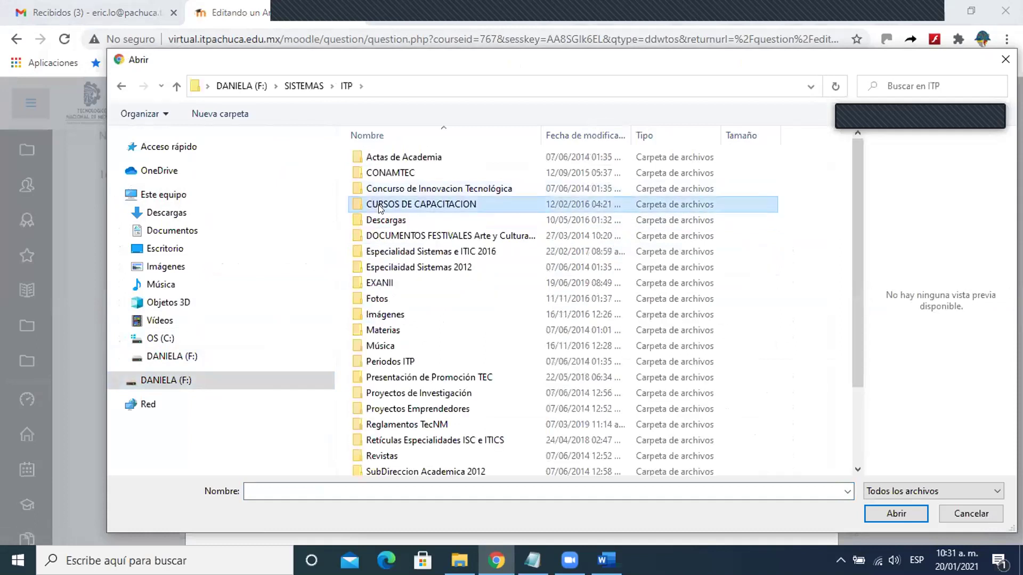
pyautogui.doubleClick(380, 208)
pyautogui.doubleClick(387, 174)
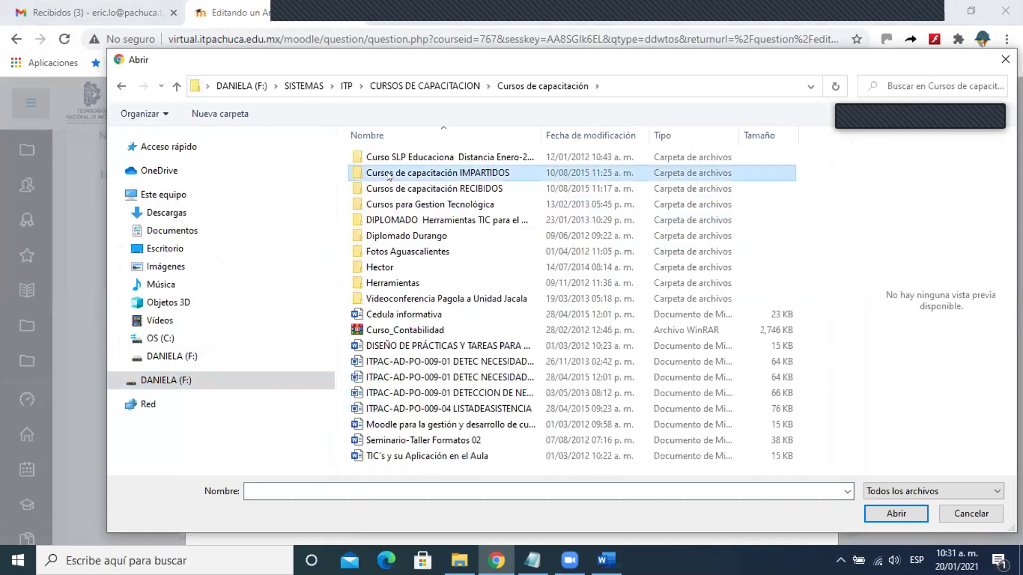
pyautogui.doubleClick(388, 174)
pyautogui.doubleClick(385, 188)
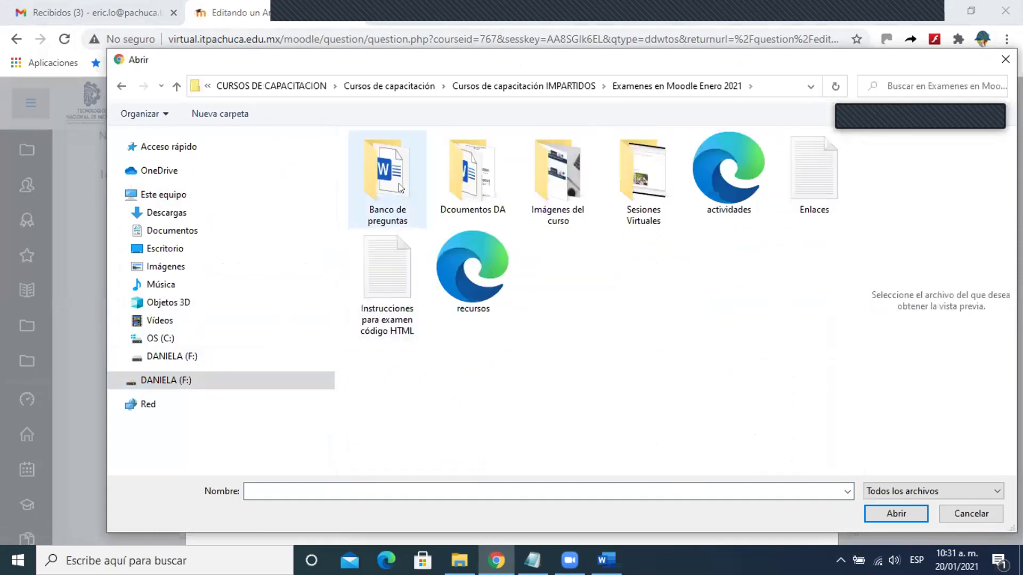
# Step: Choose the PNG file Grafica from Banco de preguntas, Arrastrar y soltar, Arrastrar y soltar texto 02 as the attachment
pyautogui.doubleClick(387, 178)
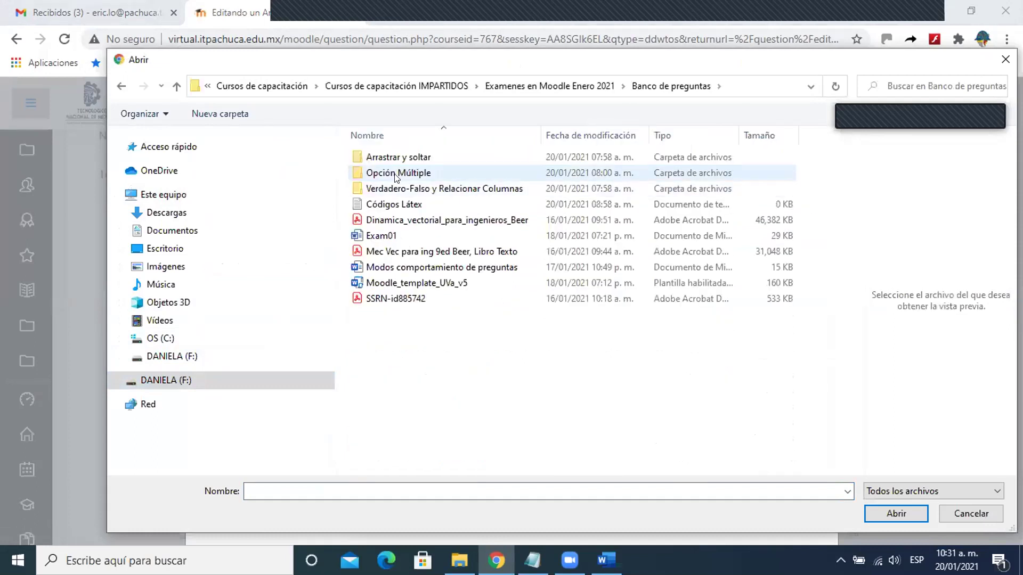
pyautogui.doubleClick(395, 158)
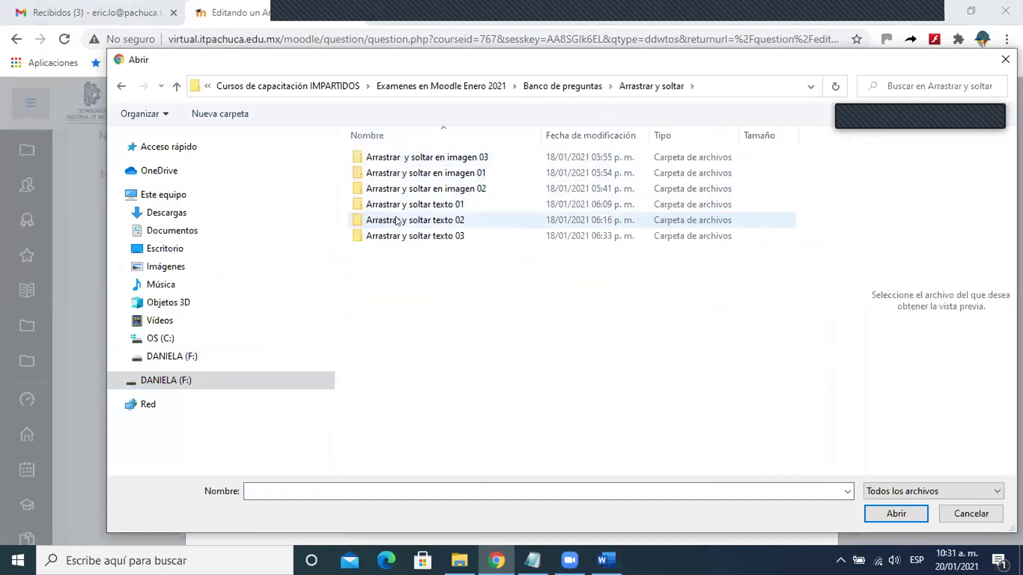
pyautogui.doubleClick(397, 221)
pyautogui.click(375, 173)
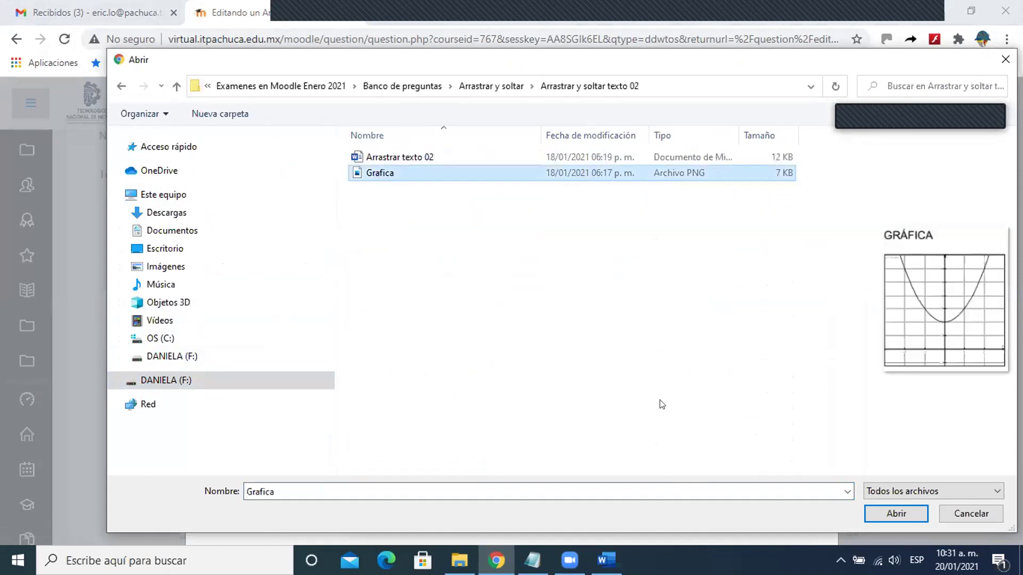
pyautogui.click(888, 515)
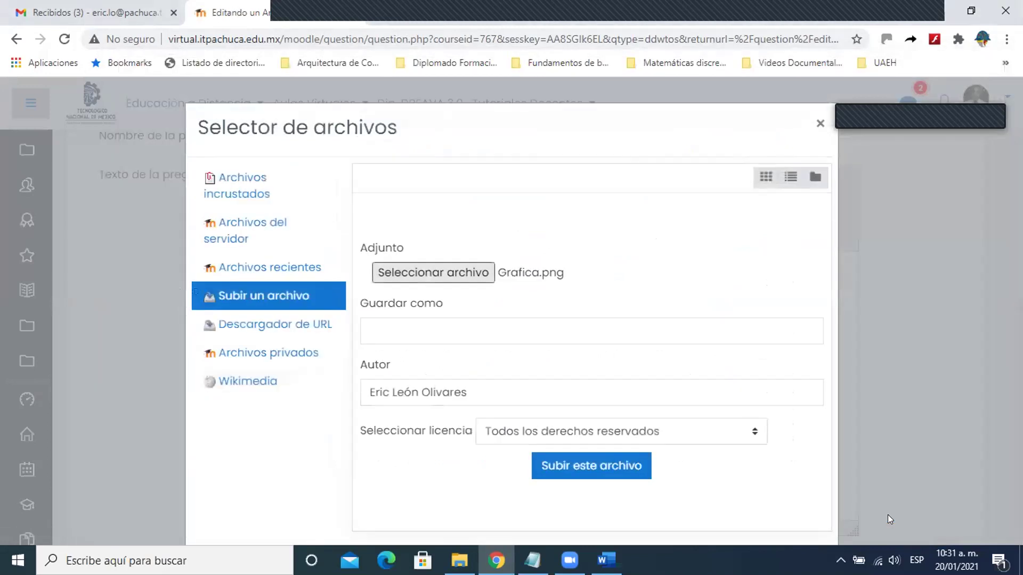
# Step: Upload Grafica.png and insert it into the question text without an image description
pyautogui.click(602, 469)
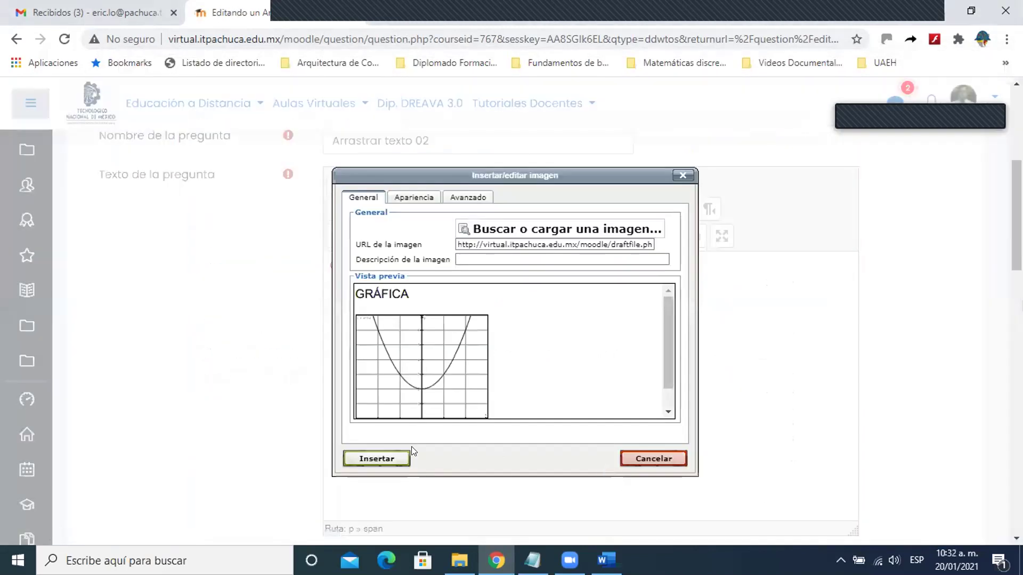
pyautogui.click(364, 460)
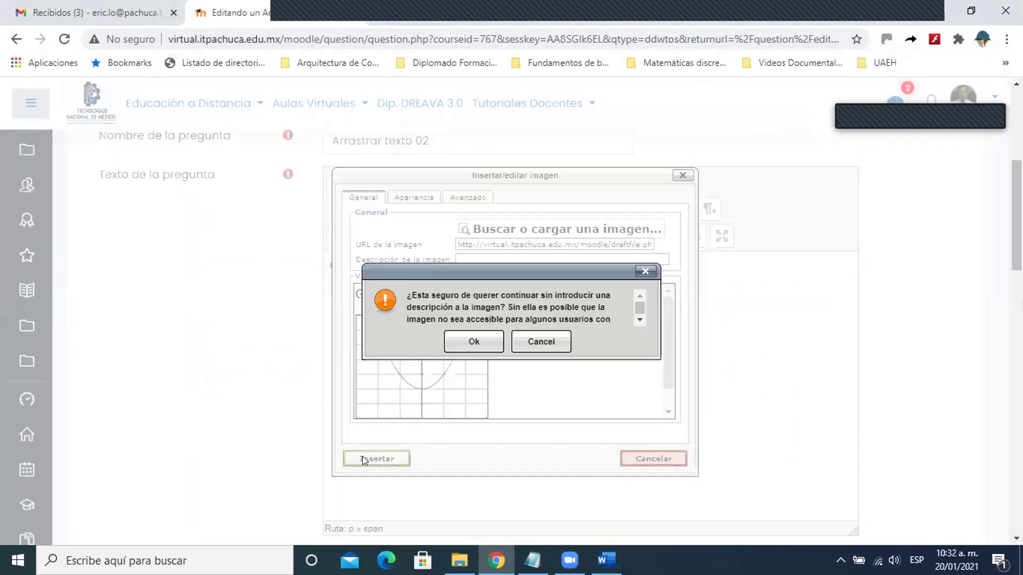
pyautogui.click(471, 341)
# Step: Enlarge the inserted graph image slightly and center it in the question text
pyautogui.rightClick(420, 374)
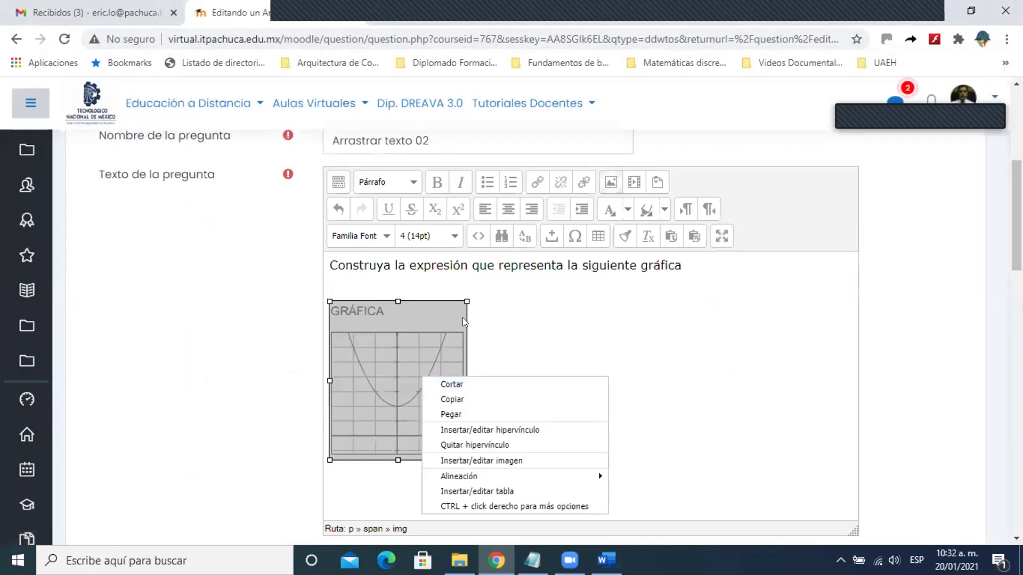
pyautogui.press('Escape')
pyautogui.moveTo(488, 287); pyautogui.dragTo(582, 265)
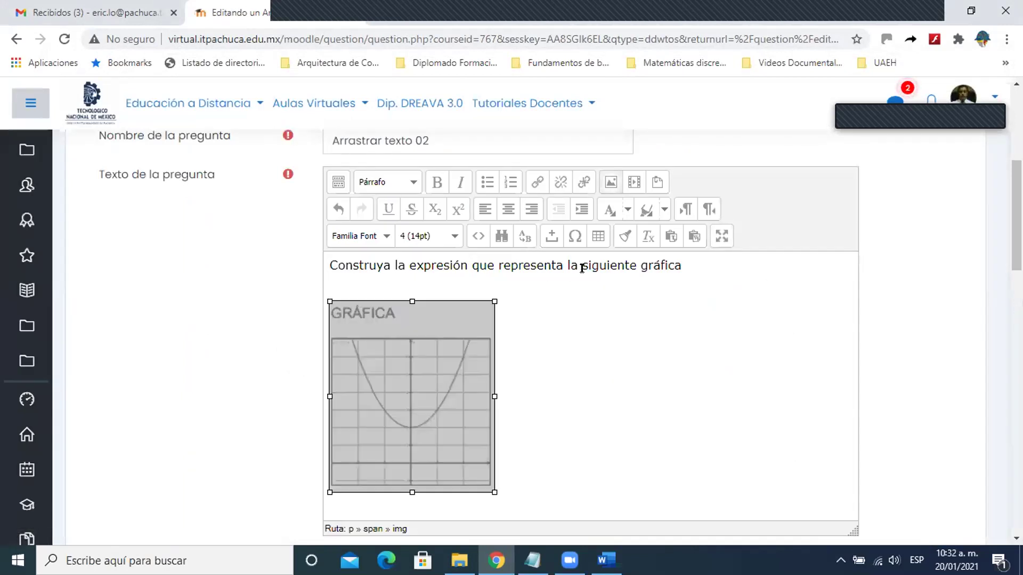
pyautogui.click(468, 397)
pyautogui.click(507, 209)
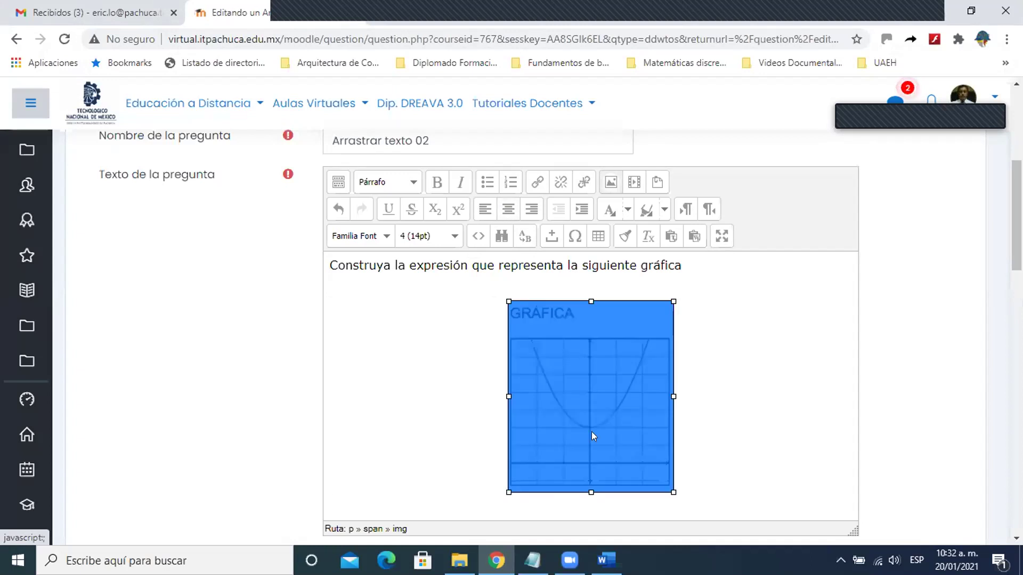
pyautogui.click(718, 465)
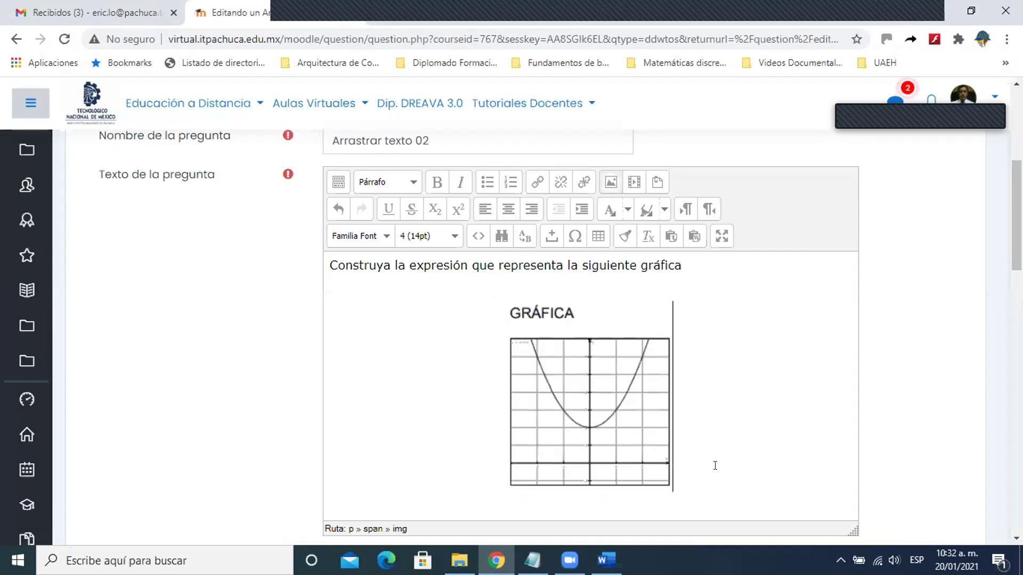
# Step: Copy the expression Y = x² + 2 from the Word document onto a new line below the graph in the Moodle question
pyautogui.press('Return')
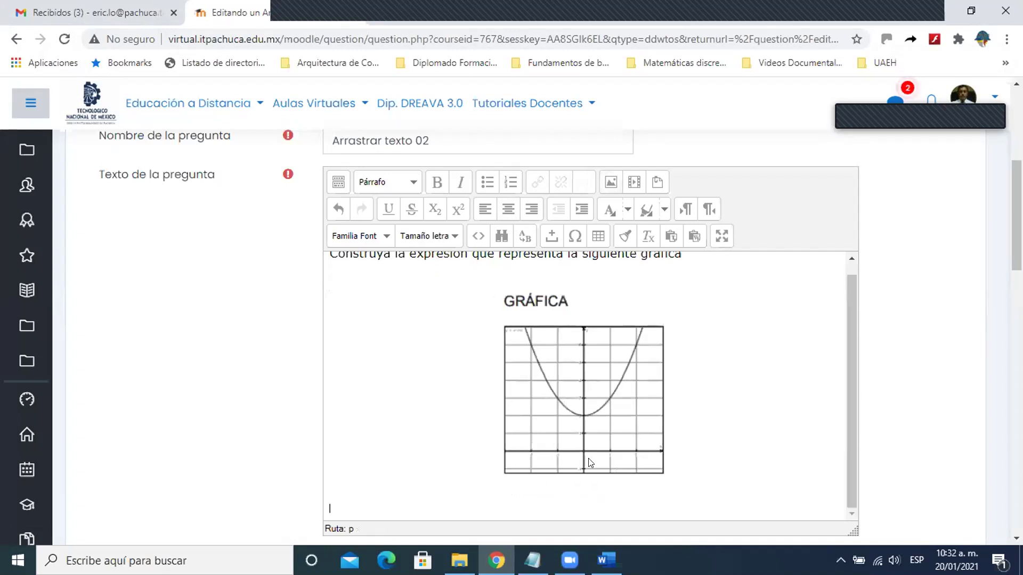
pyautogui.scroll(-4, 587, 461)
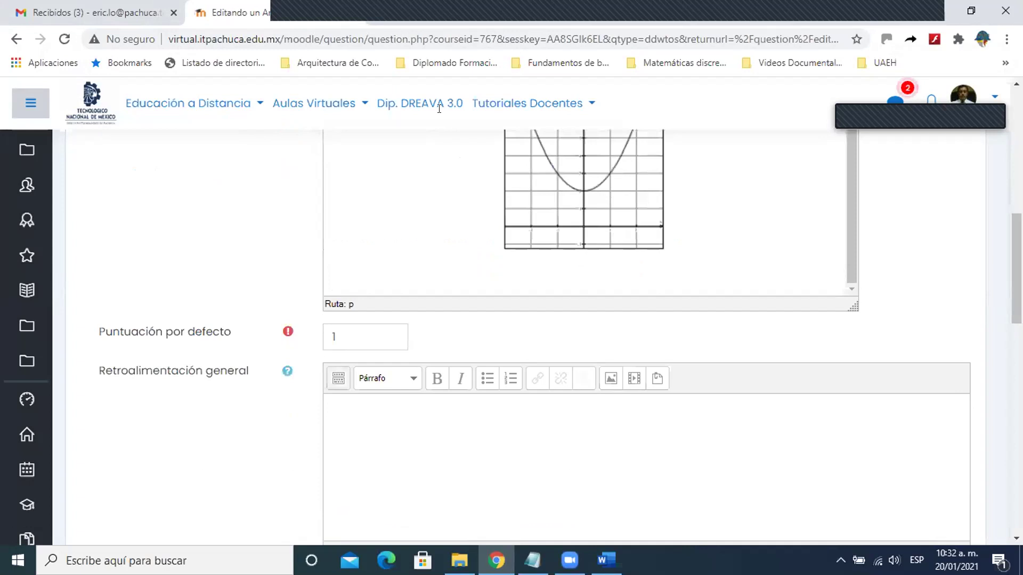
pyautogui.hotkey('alt', 'Tab')
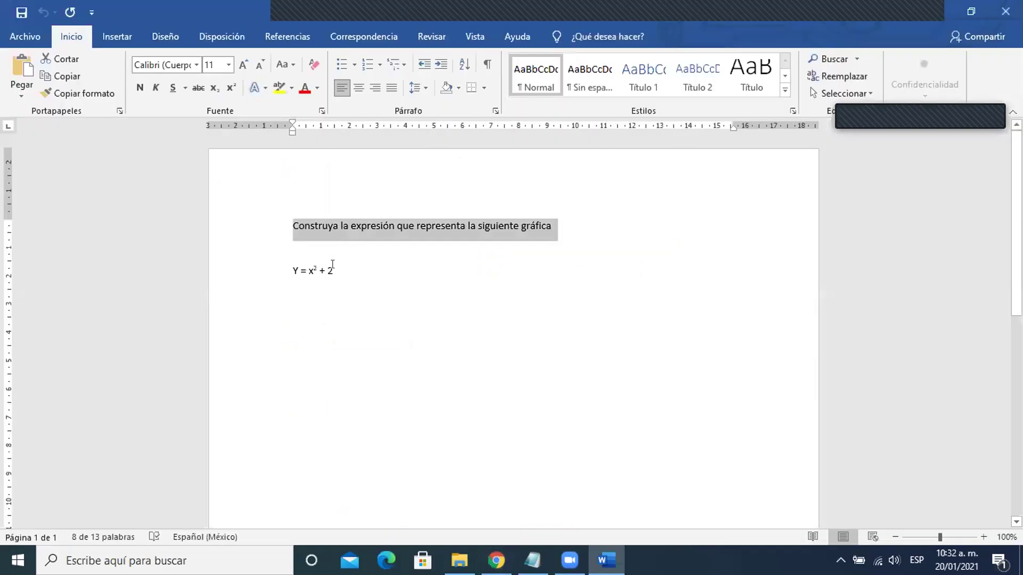
pyautogui.tripleClick(324, 265)
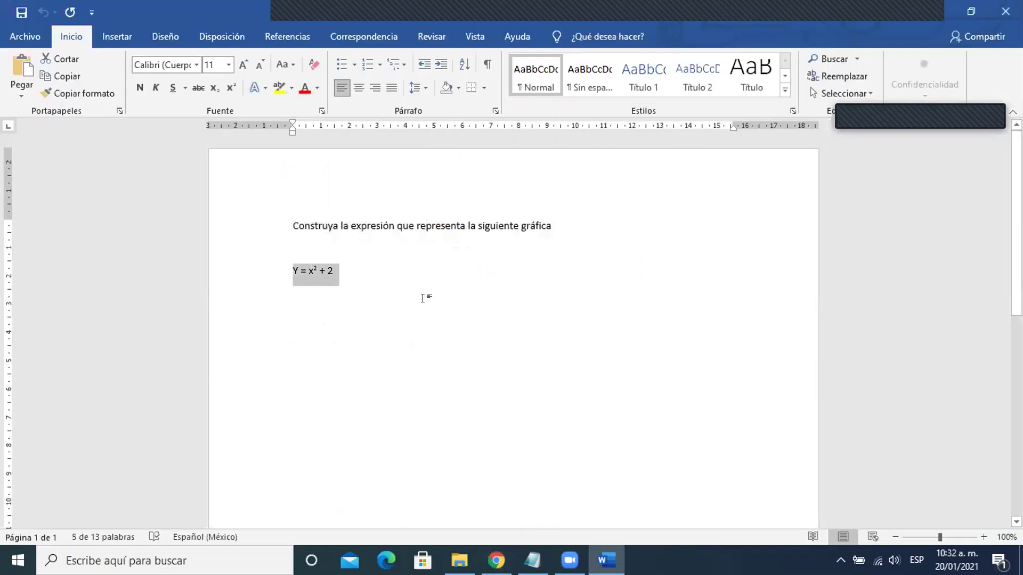
pyautogui.hotkey('ctrl', 'c')
pyautogui.hotkey('alt', 'Tab')
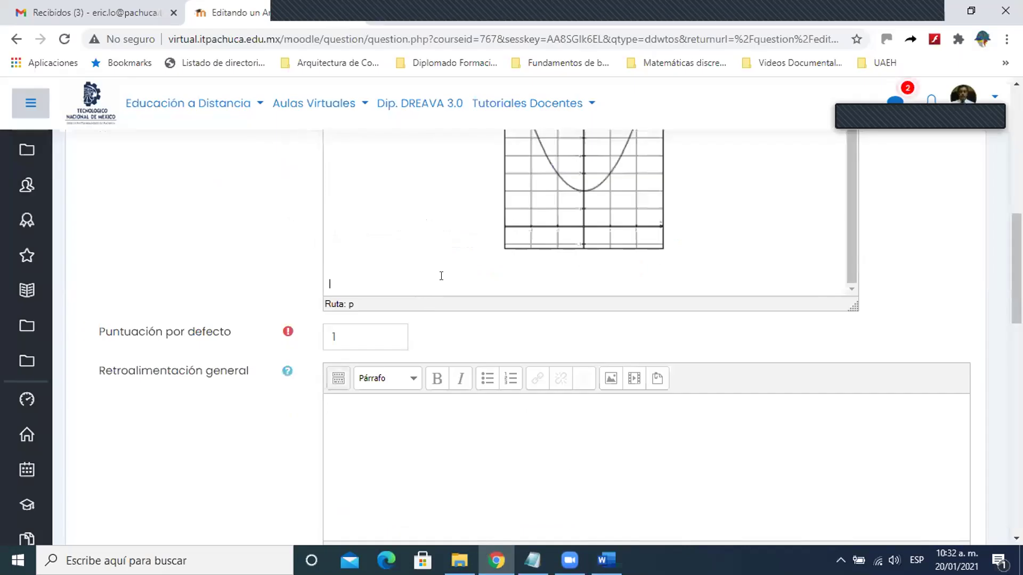
pyautogui.hotkey('ctrl', 'v')
# Step: Set the expression Y = x² + 2 below the graph to size 5 (18pt) and center it
pyautogui.tripleClick(329, 331)
pyautogui.scroll(1, 450, 273)
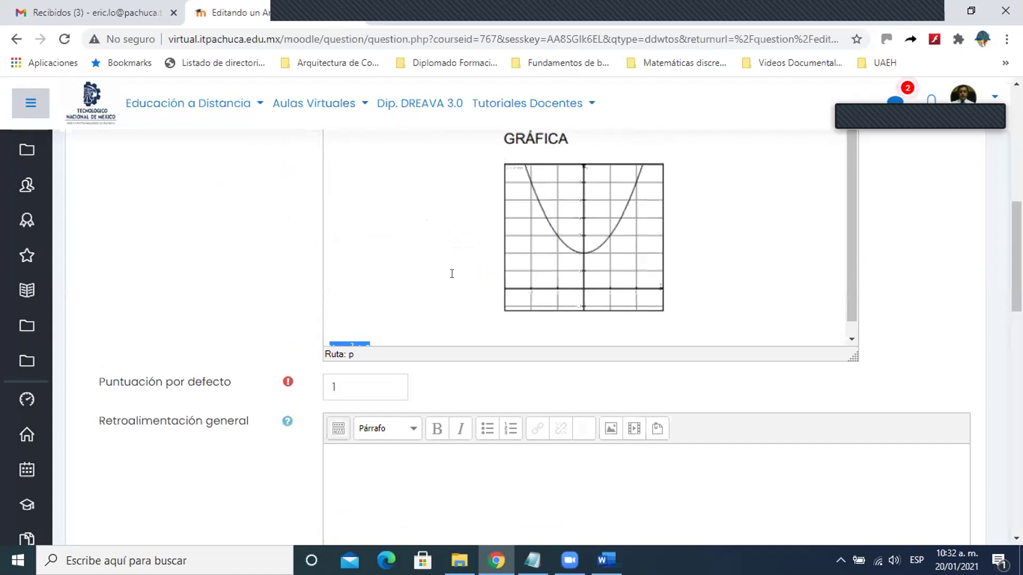
pyautogui.scroll(3, 468, 255)
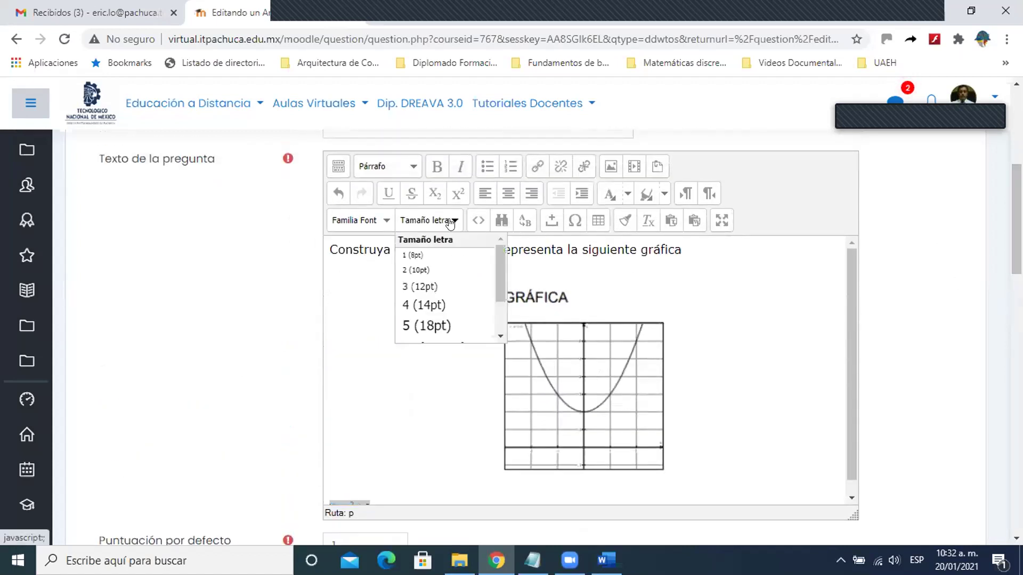
pyautogui.click(423, 326)
pyautogui.scroll(-2, 424, 411)
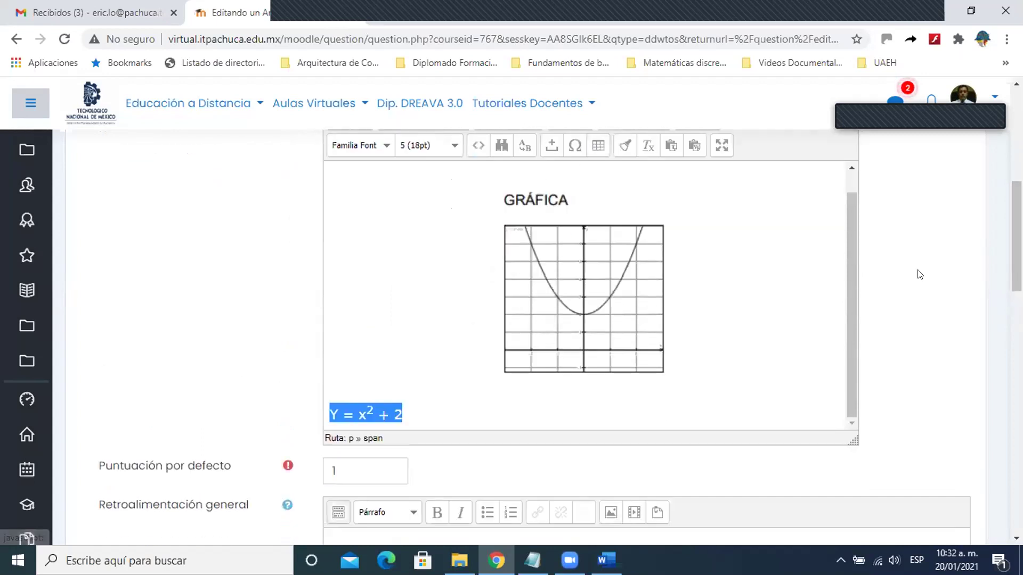
pyautogui.scroll(2, 746, 251)
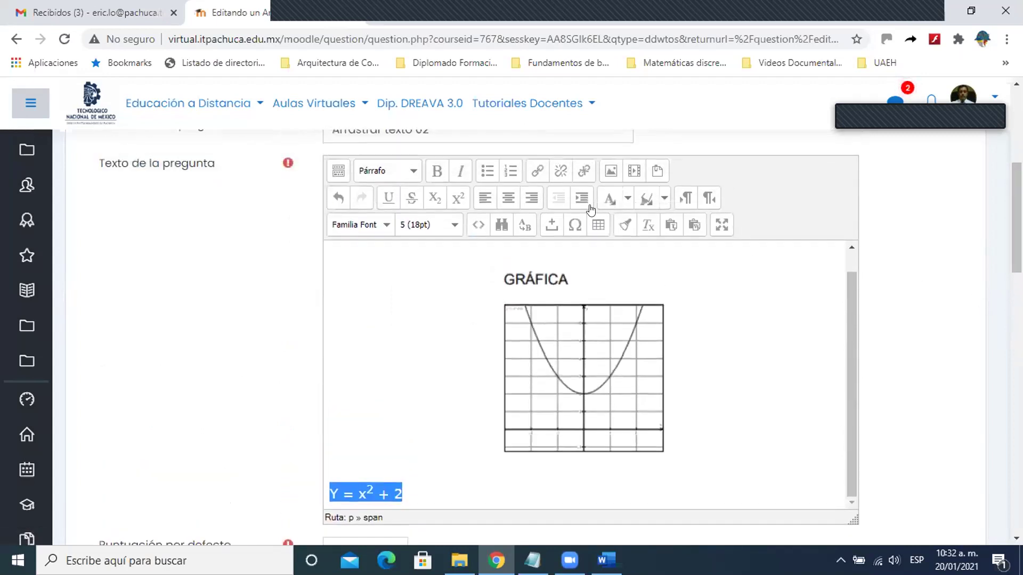
pyautogui.click(508, 197)
pyautogui.click(639, 488)
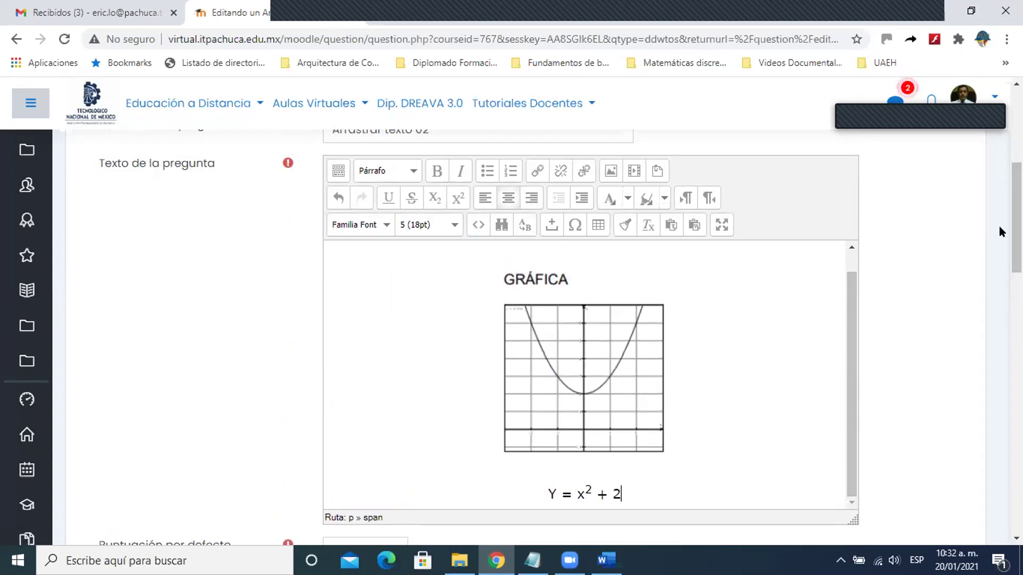
# Step: Enclose the x of the expression in double square brackets, giving [[x]]
pyautogui.scroll(-4, 928, 282)
pyautogui.press('Home')
pyautogui.hotkey('shift', 'Right')
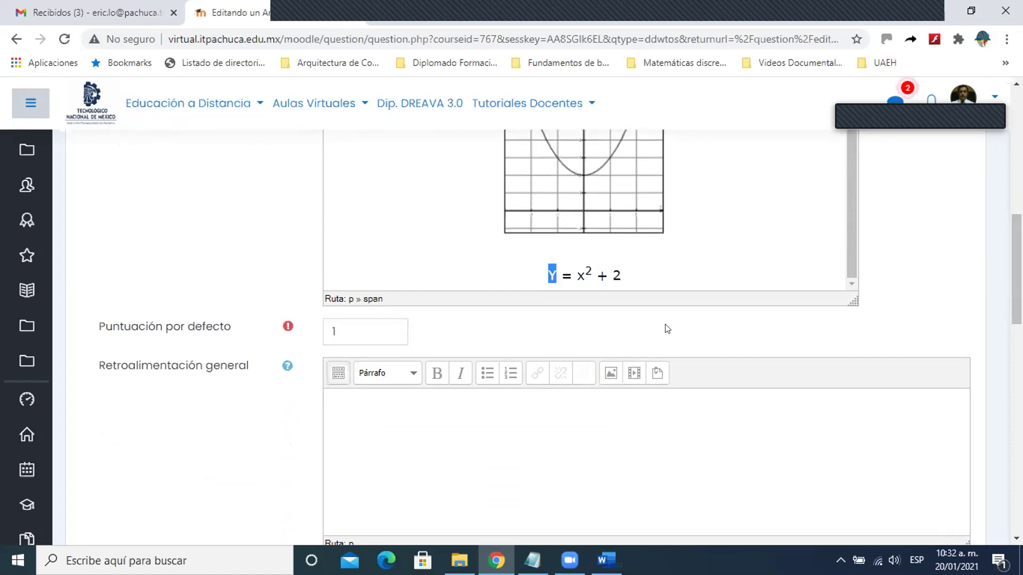
pyautogui.press('Left')
pyautogui.press('Right')
pyautogui.press('Right')
pyautogui.press('Right')
pyautogui.press('Right')
pyautogui.write('{')
pyautogui.press('BackSpace')
pyautogui.write('[[')
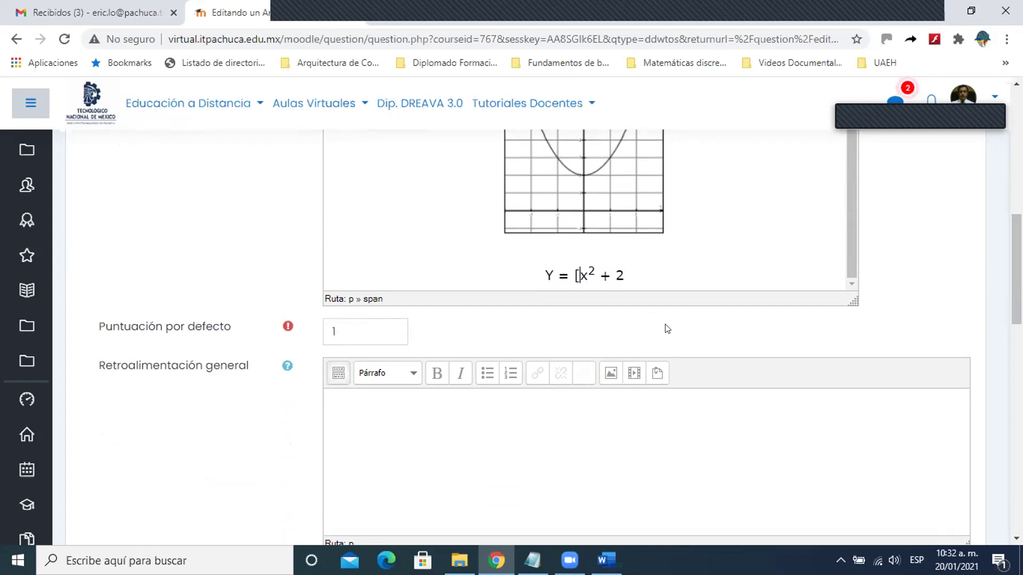
pyautogui.press('Right')
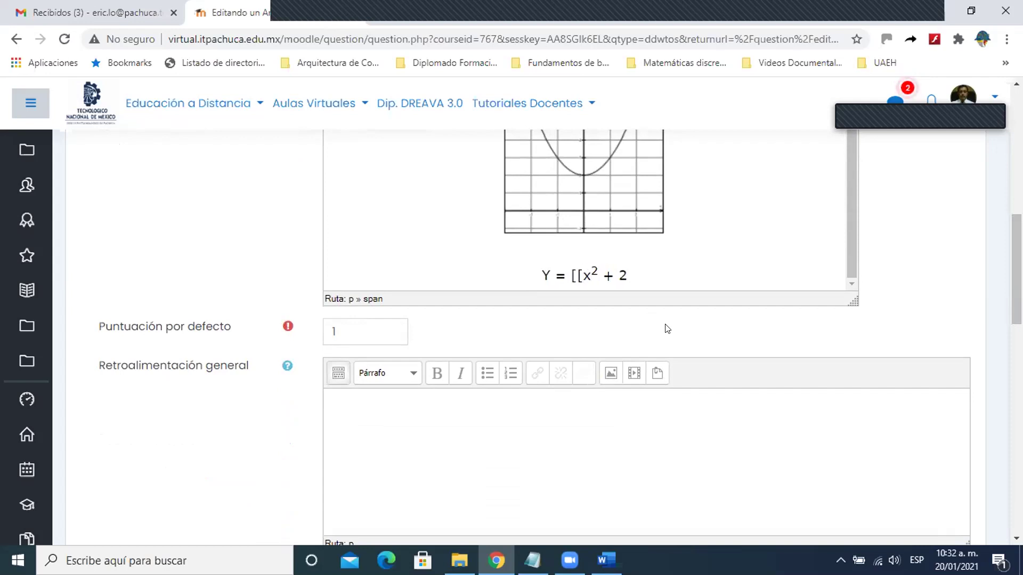
pyautogui.write(']]')
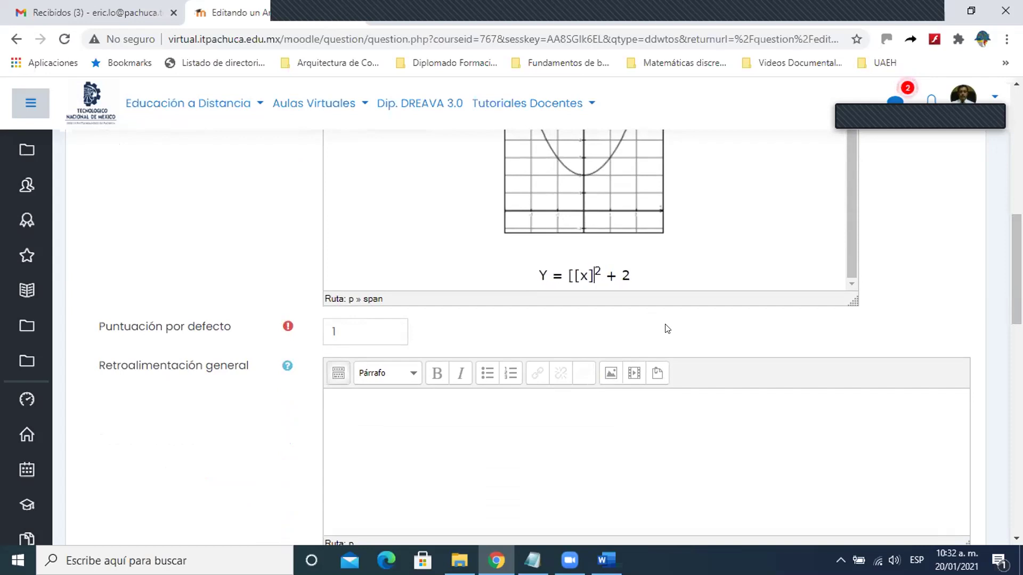
# Step: Replace the superscript exponent after [[x]] with the gap marker [[2]]
pyautogui.press('Right')
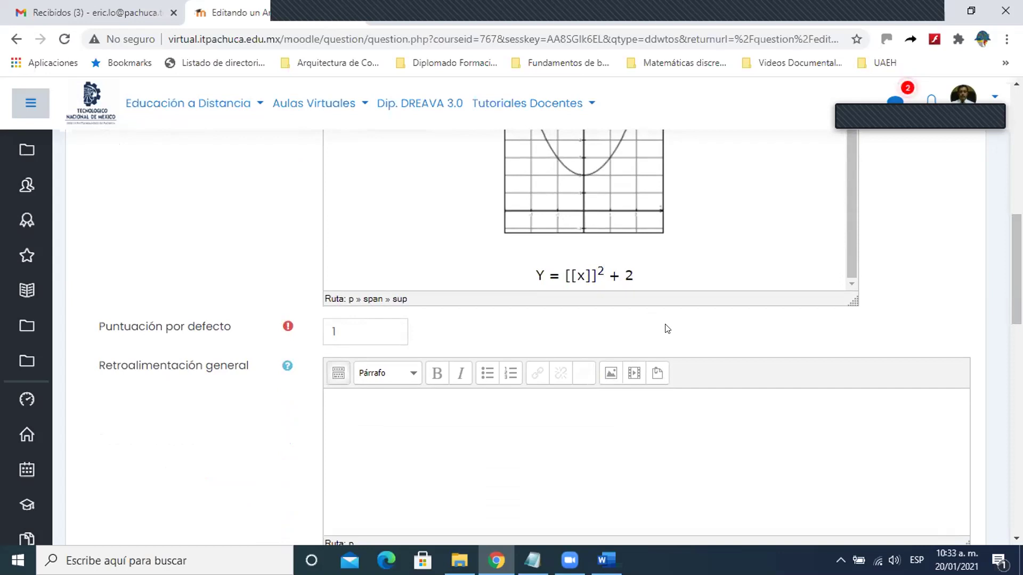
pyautogui.press('Left')
pyautogui.press('Delete')
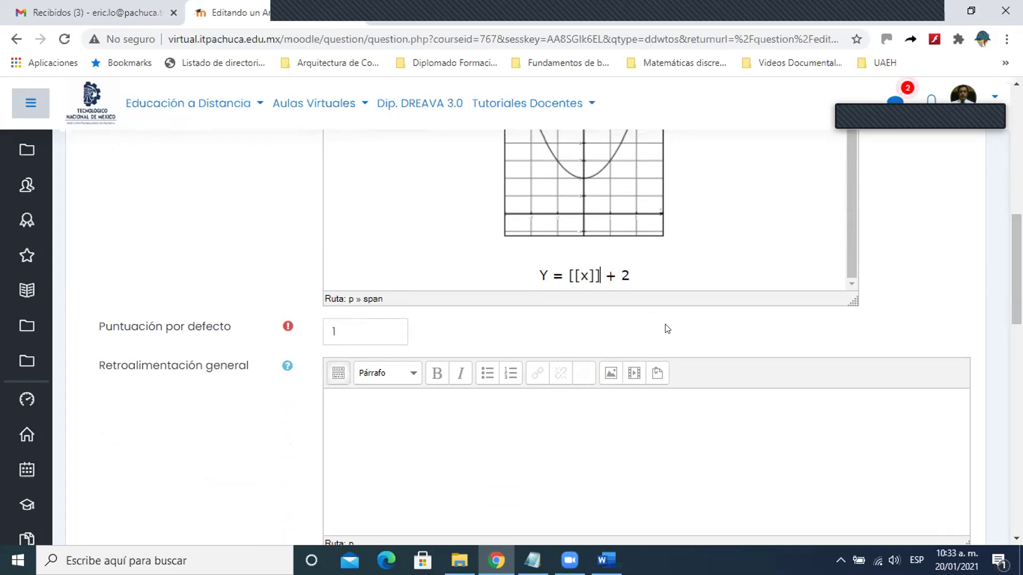
pyautogui.write('[')
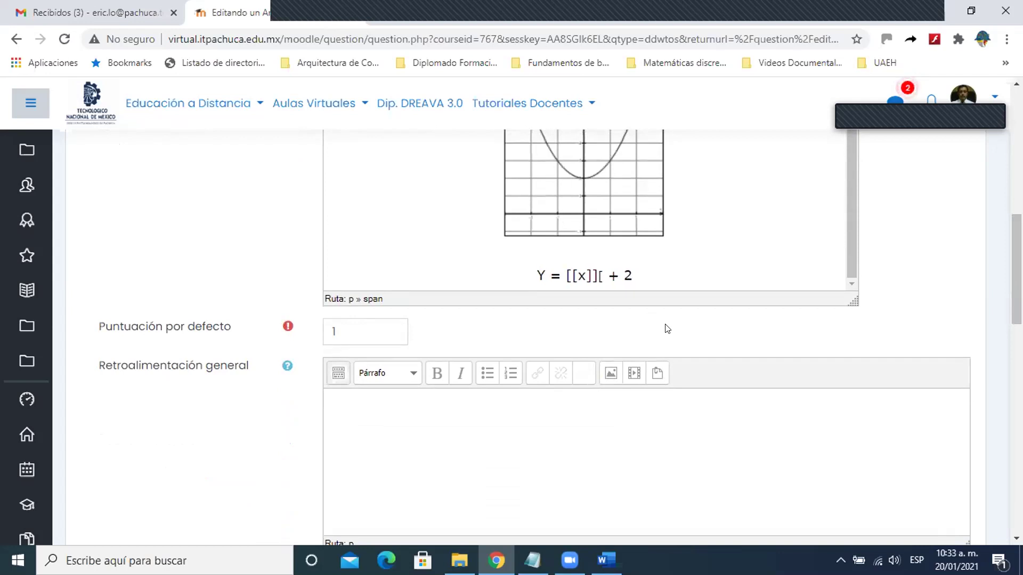
pyautogui.write('[22')
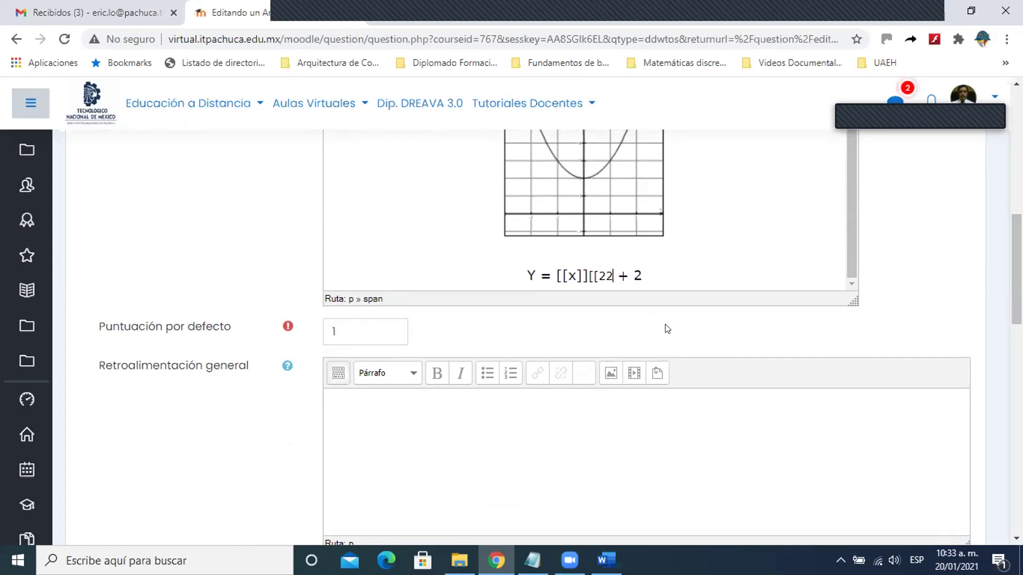
pyautogui.press('BackSpace')
pyautogui.write(']]')
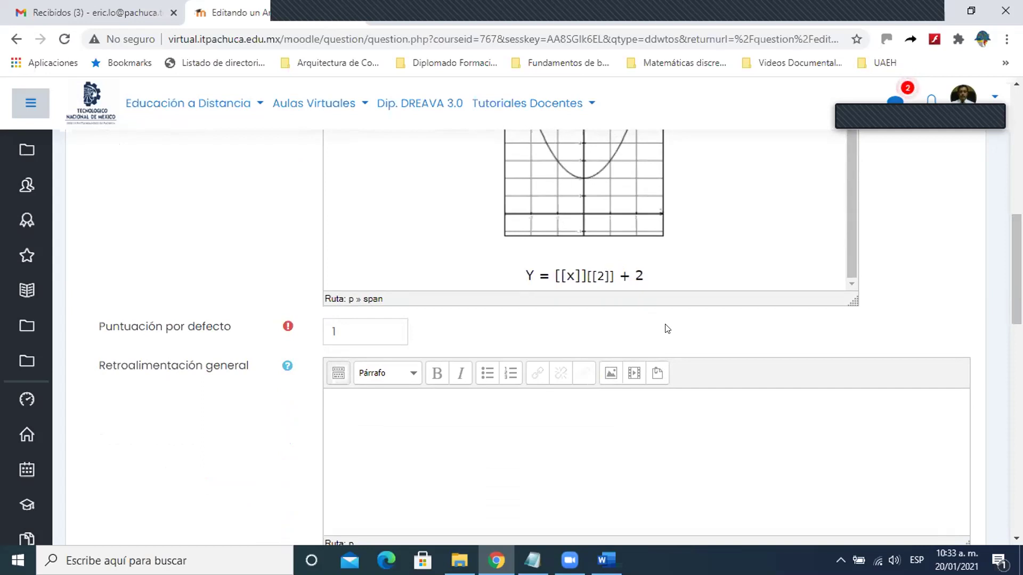
# Step: Enclose the constant 2 at the end of the expression in double square brackets, giving [[2]]
pyautogui.press('Right')
pyautogui.press('Right')
pyautogui.press('Right')
pyautogui.write('[[')
pyautogui.press('Right')
pyautogui.write('[[')
pyautogui.press('BackSpace')
pyautogui.press('BackSpace')
pyautogui.write(']]')
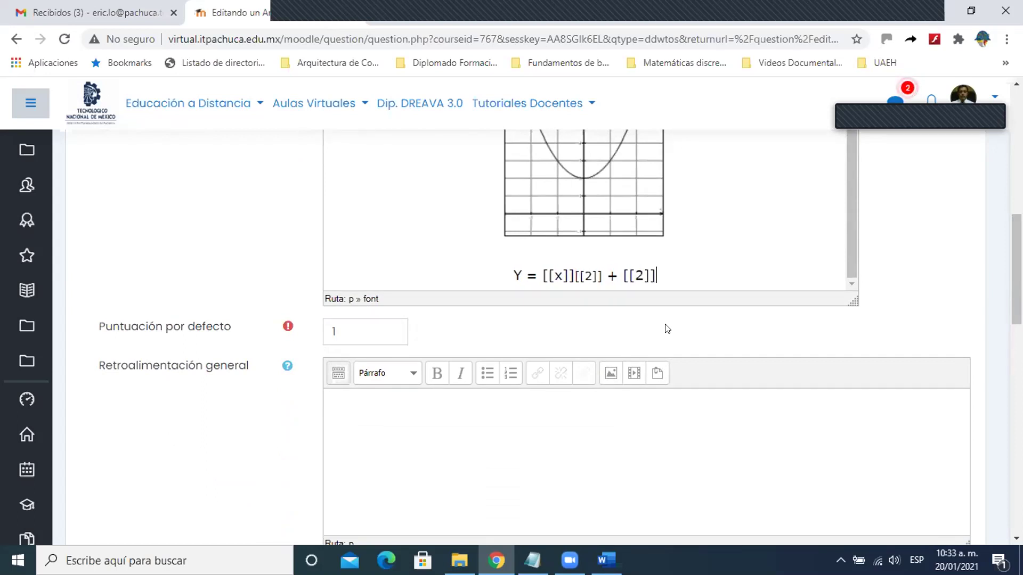
# Step: Format the [[2]] marker directly after [[x]] as superscript
pyautogui.moveTo(1017, 294); pyautogui.dragTo(1017, 243)
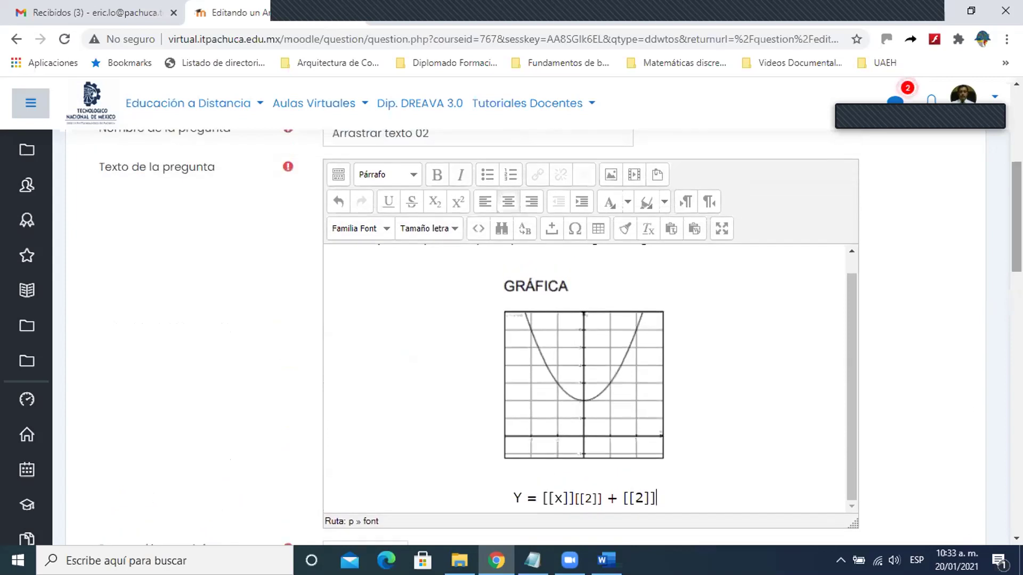
pyautogui.click(599, 499)
pyautogui.moveTo(597, 498); pyautogui.dragTo(574, 498)
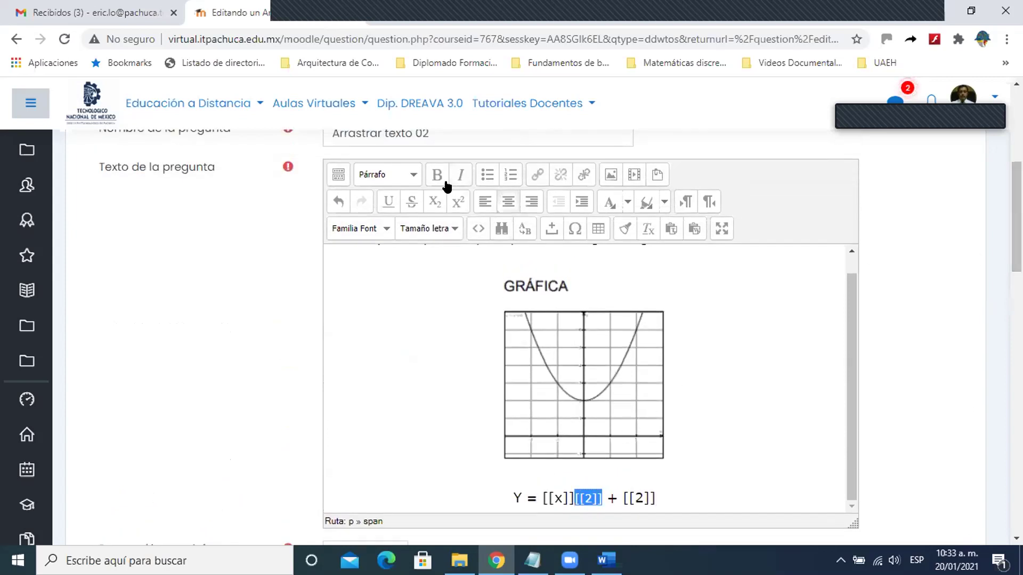
pyautogui.click(458, 201)
pyautogui.click(453, 383)
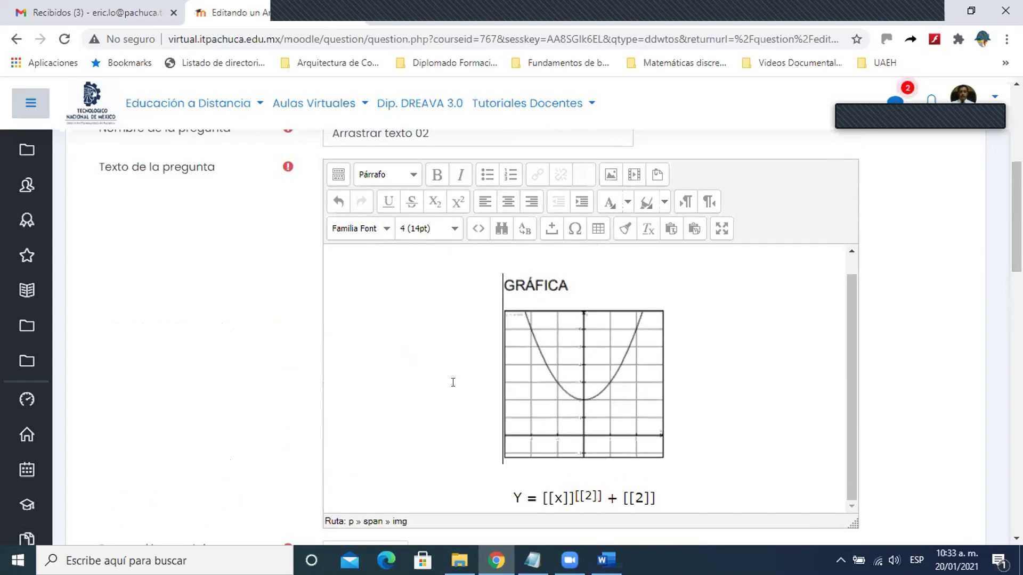
# Step: Set the question's default score to 5 and turn on shuffling (Barajar) of the answer options
pyautogui.scroll(-1, 453, 381)
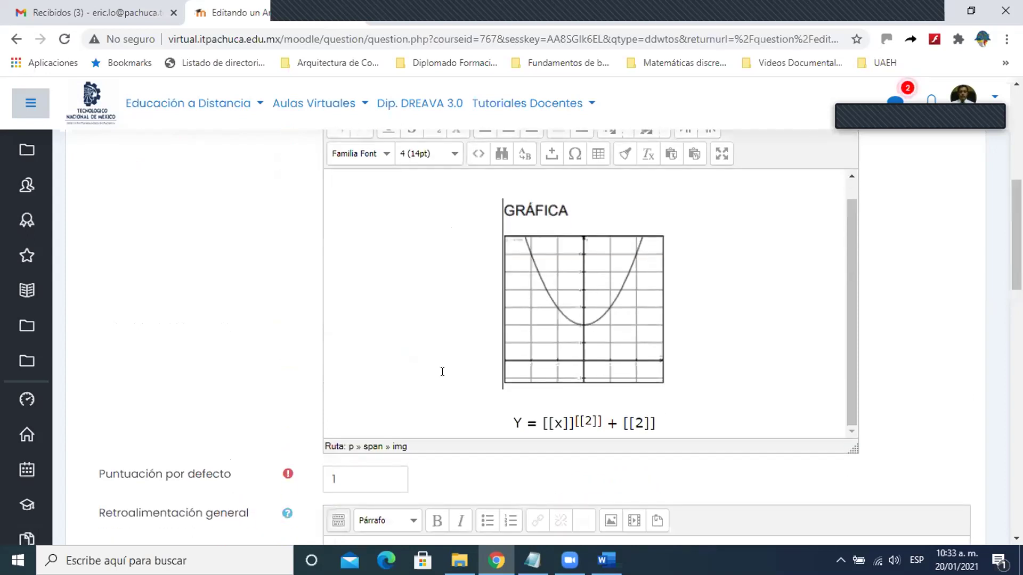
pyautogui.scroll(-4, 447, 369)
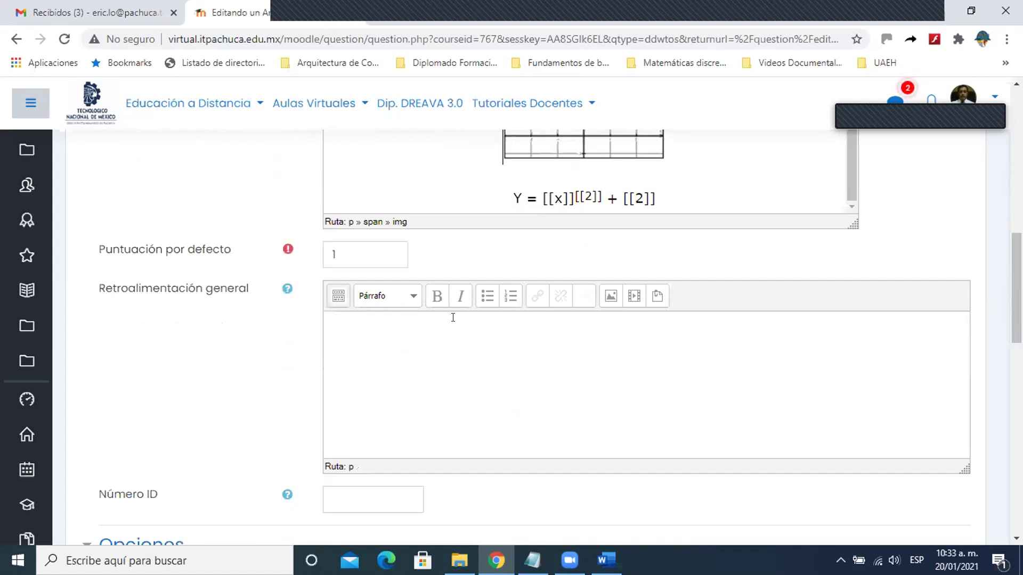
pyautogui.moveTo(341, 255); pyautogui.dragTo(308, 256)
pyautogui.write('5')
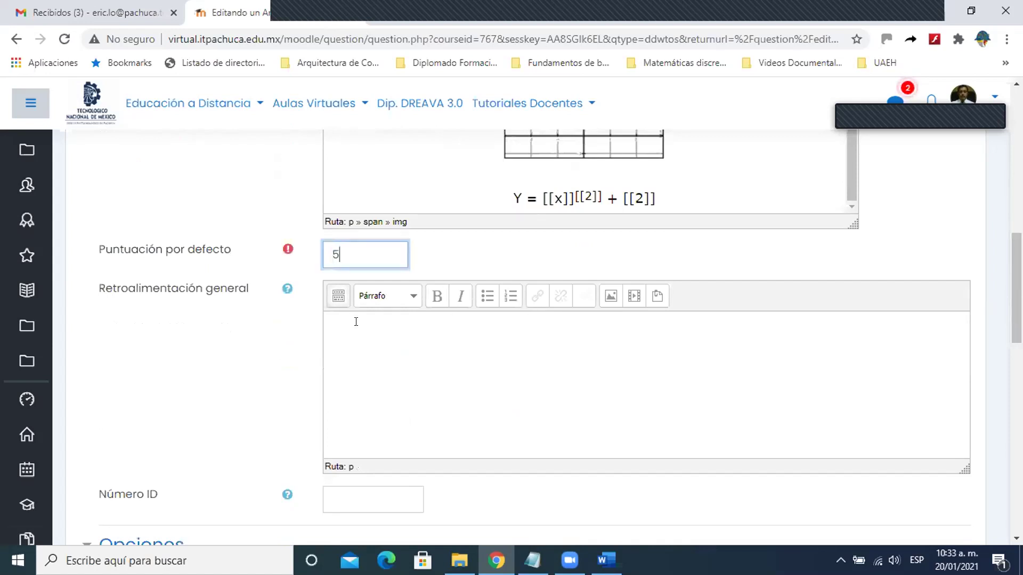
pyautogui.scroll(-6, 366, 331)
pyautogui.click(327, 200)
# Step: Enter the correct answers x, 2 and 2 as options 1, 2 and 3
pyautogui.click(473, 235)
pyautogui.write('x')
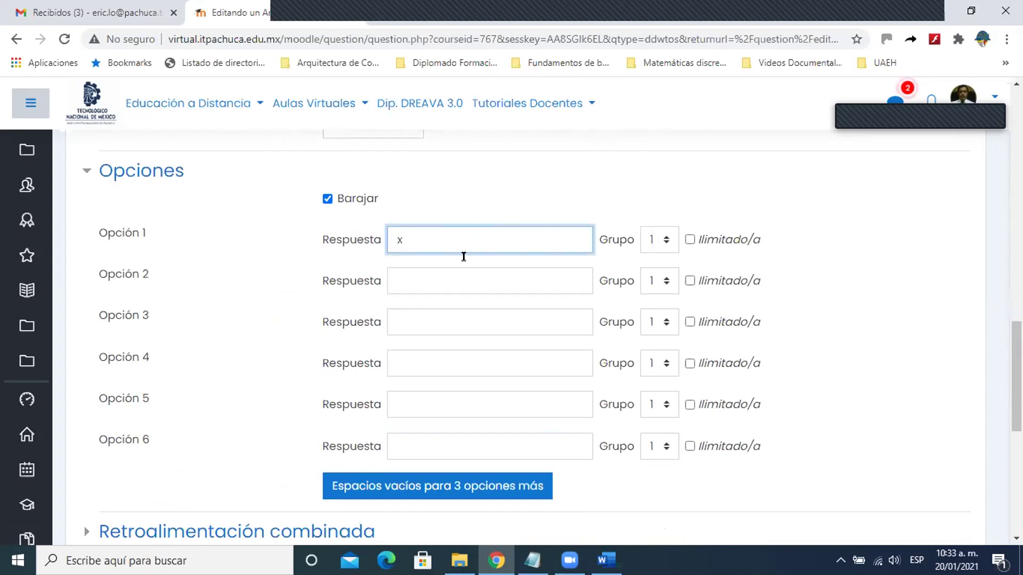
pyautogui.click(448, 276)
pyautogui.write('2')
pyautogui.click(436, 319)
pyautogui.write('2')
pyautogui.scroll(9, 539, 321)
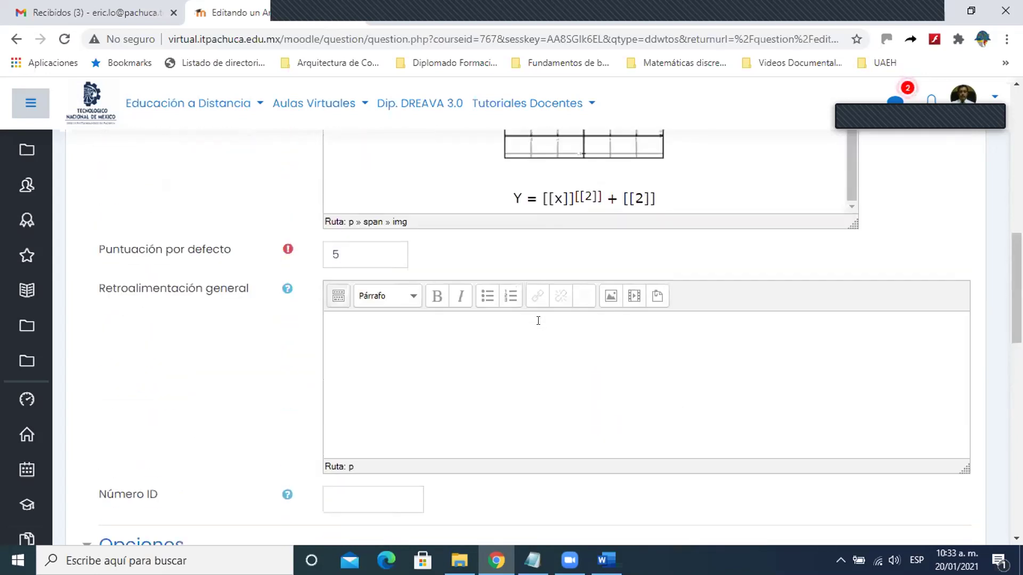
pyautogui.scroll(-9, 605, 288)
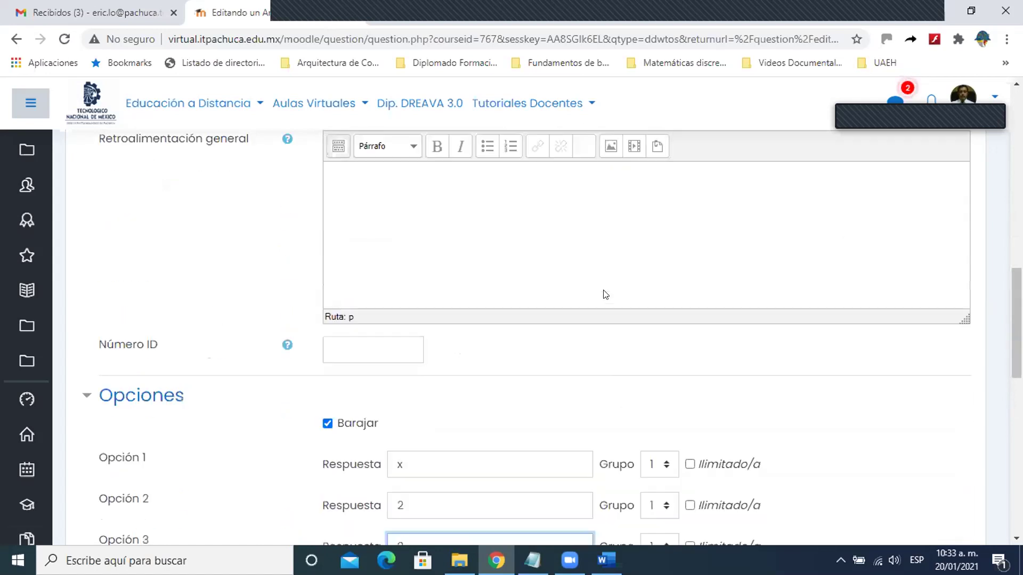
# Step: Add the distractor answers 3 and 4 as options 4 and 5
pyautogui.click(425, 354)
pyautogui.write('3')
pyautogui.press('F3')
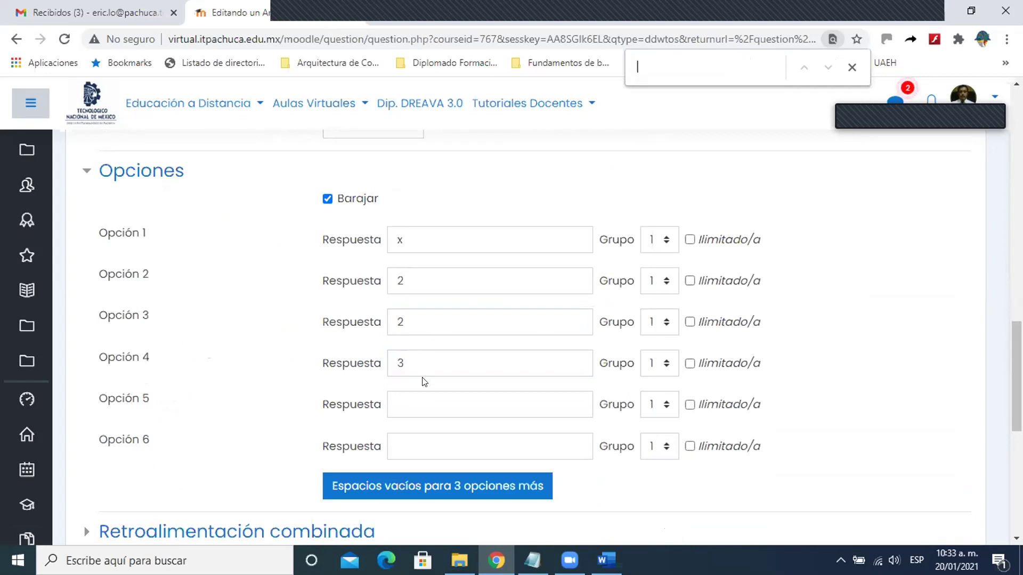
pyautogui.click(420, 397)
pyautogui.write('4')
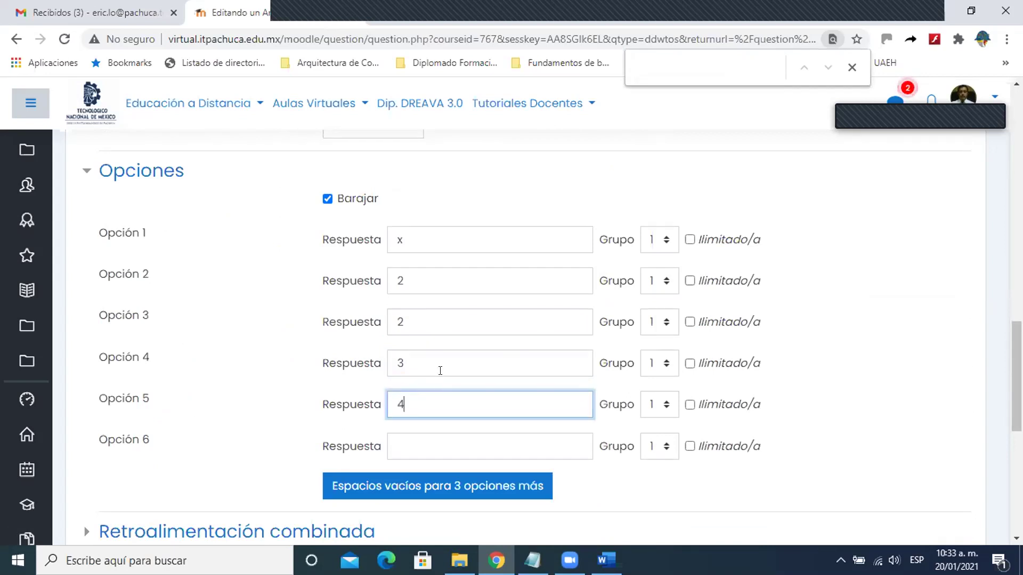
pyautogui.click(418, 434)
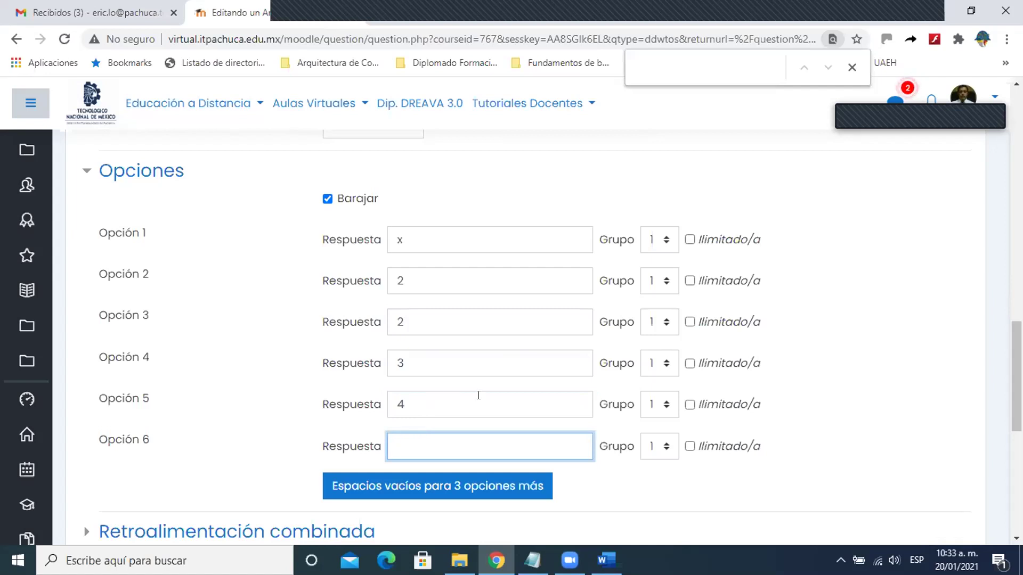
# Step: Try to save the question while continuing to edit it
pyautogui.scroll(-3, 477, 395)
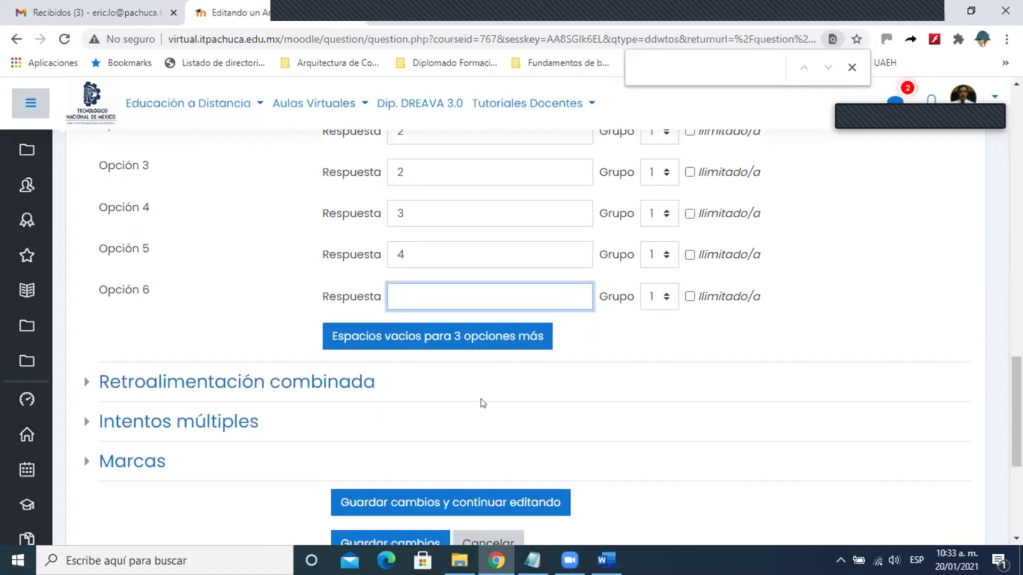
pyautogui.scroll(-3, 483, 403)
pyautogui.click(471, 353)
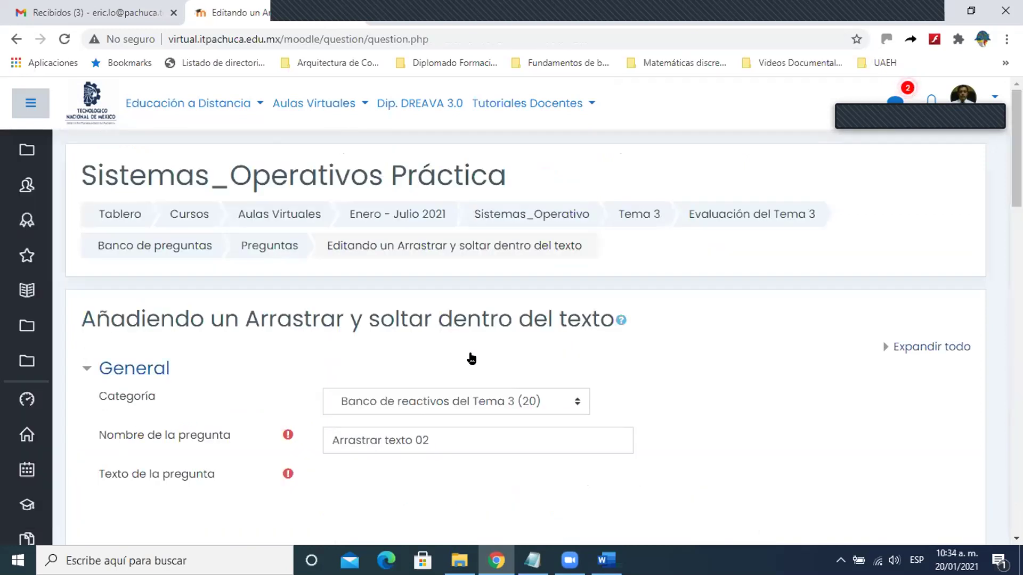
# Step: Replace the x inside the expression's first gap marker with option number 1, giving [[1]]
pyautogui.scroll(-6, 506, 333)
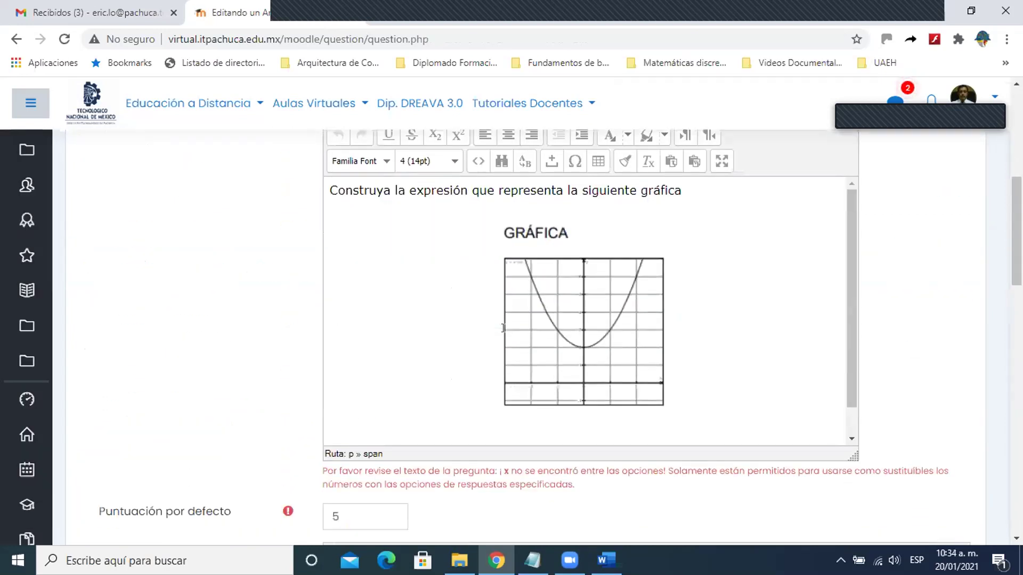
pyautogui.scroll(-9, 506, 333)
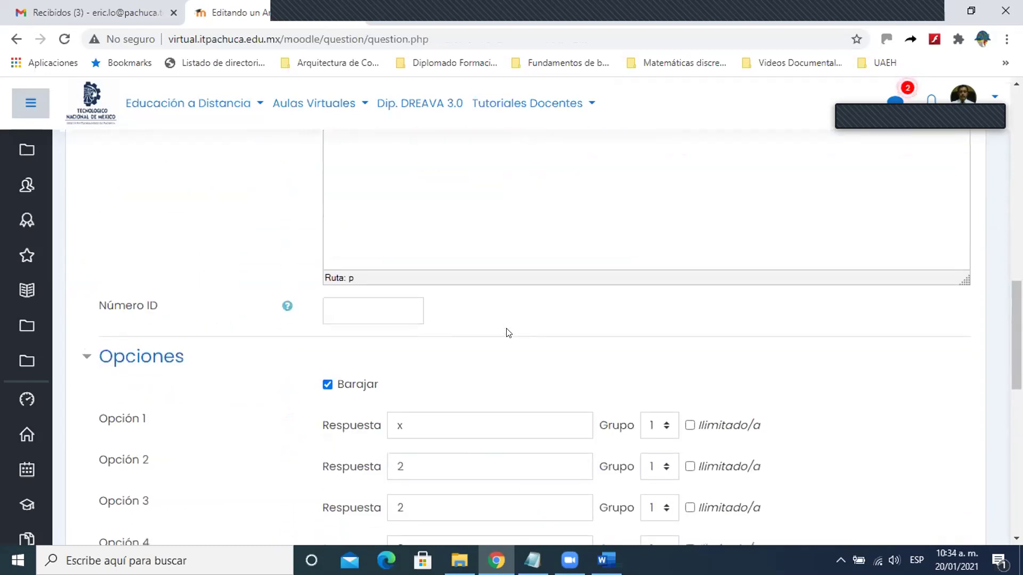
pyautogui.scroll(6, 506, 333)
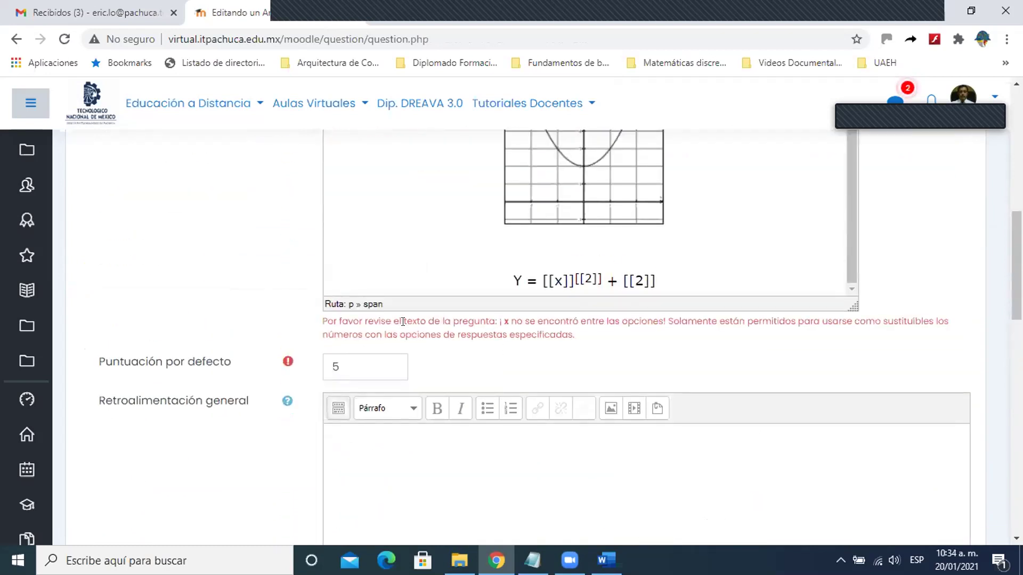
pyautogui.click(561, 281)
pyautogui.press('BackSpace')
pyautogui.write('1')
# Step: Change the number in the expression's last gap marker to 3, giving [[3]]
pyautogui.press('Right')
pyautogui.press('Right')
pyautogui.press('Right')
pyautogui.press('Right')
pyautogui.press('Right')
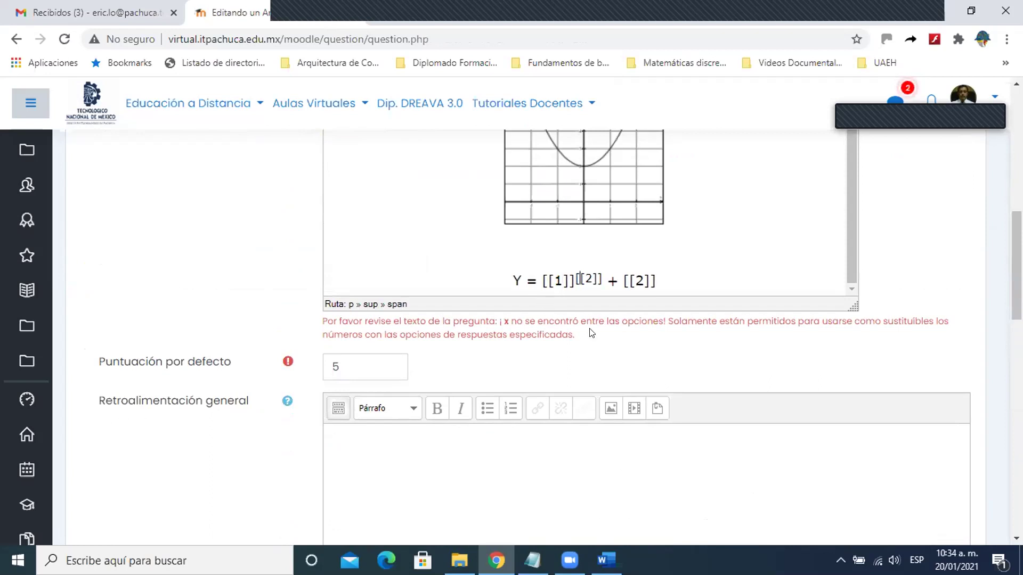
pyautogui.press('Right')
pyautogui.press('Right')
pyautogui.press('Right')
pyautogui.press('Right')
pyautogui.press('Right')
pyautogui.press('Right')
pyautogui.press('BackSpace')
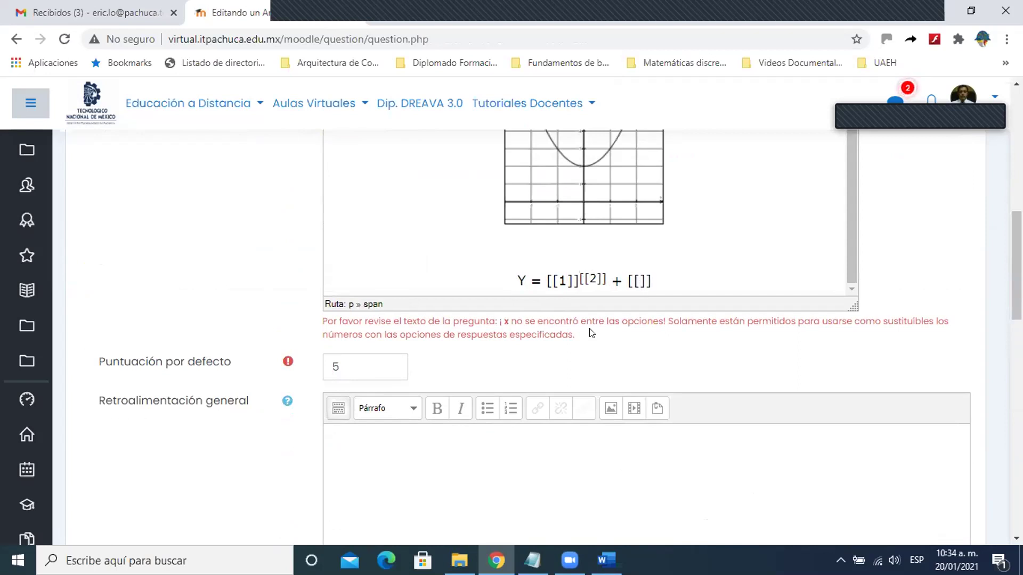
pyautogui.write('3')
# Step: Save the question with the corrected gap markers and keep it open for editing
pyautogui.scroll(-4, 585, 332)
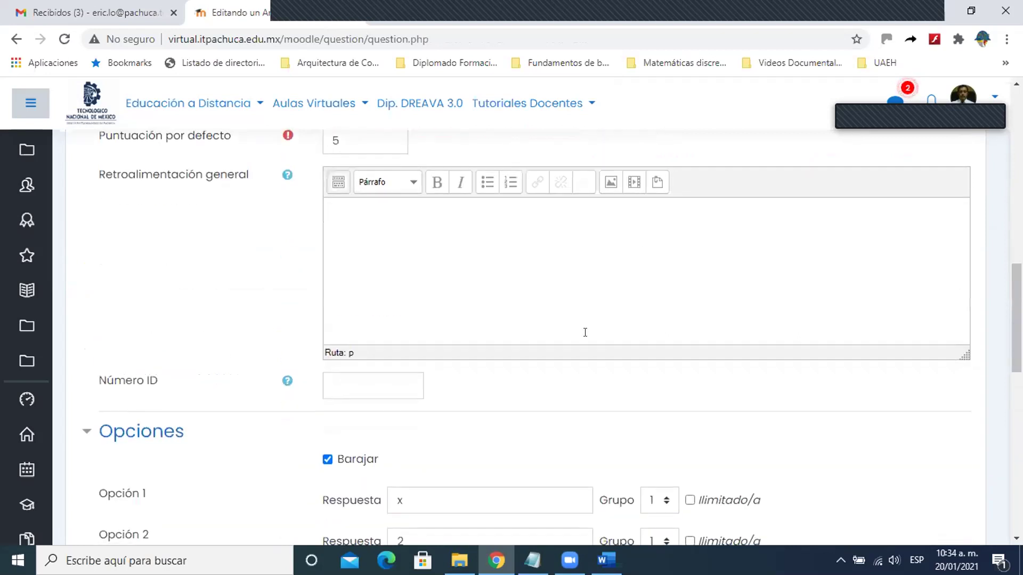
pyautogui.scroll(-4, 585, 332)
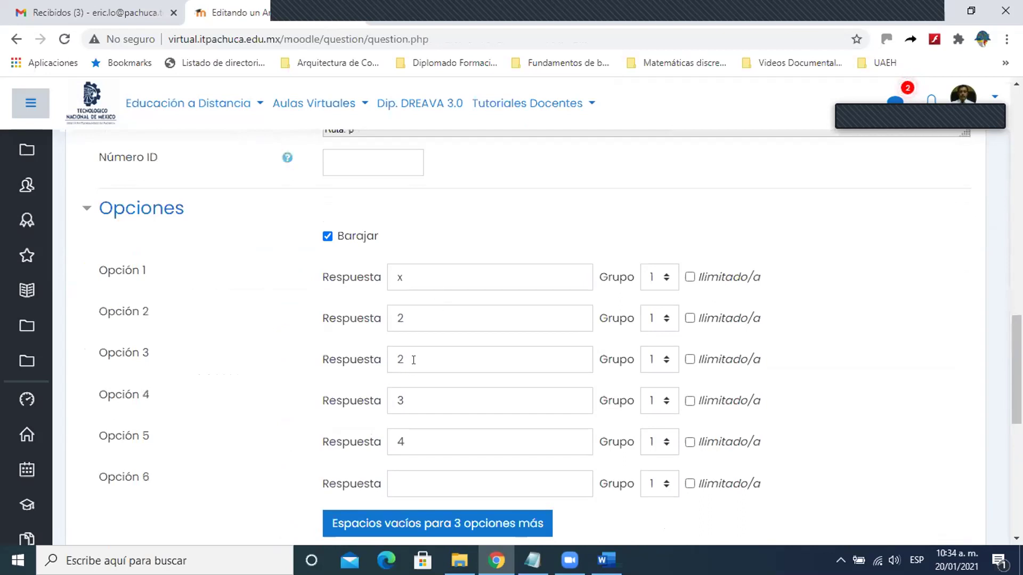
pyautogui.scroll(-5, 414, 360)
pyautogui.click(425, 392)
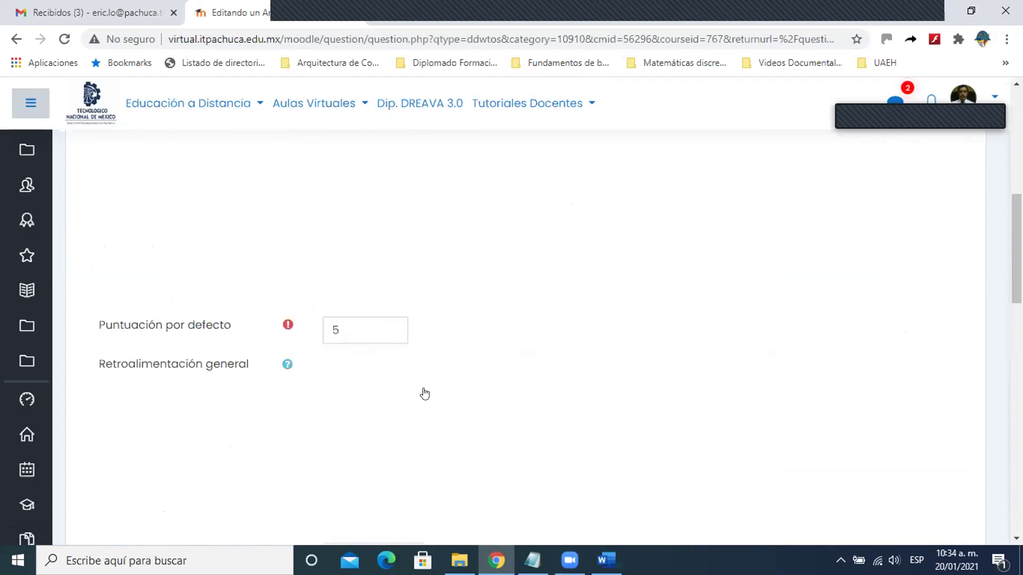
# Step: Open the preview of the question and move its window toward the middle of the screen
pyautogui.scroll(-8, 425, 393)
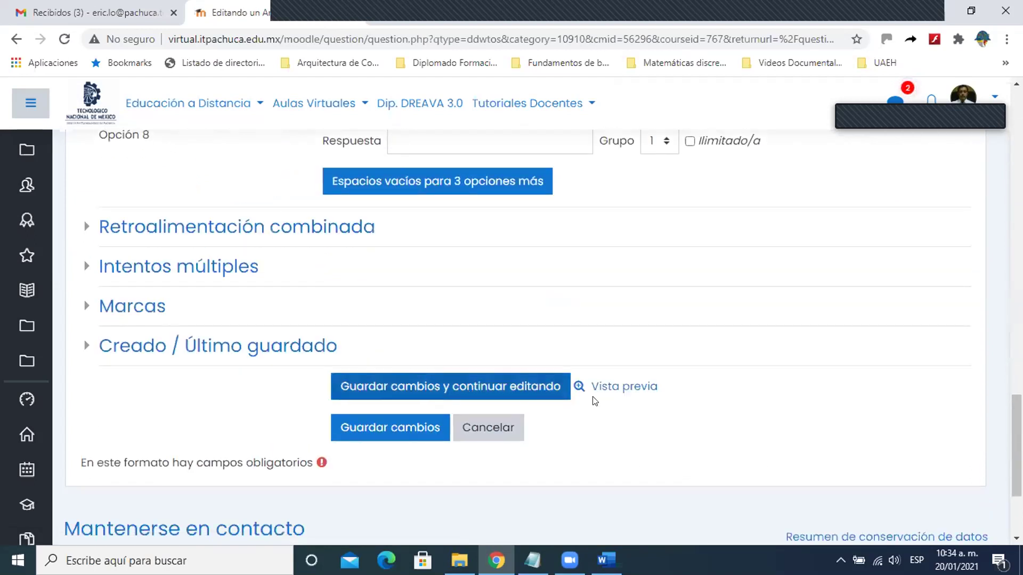
pyautogui.click(601, 388)
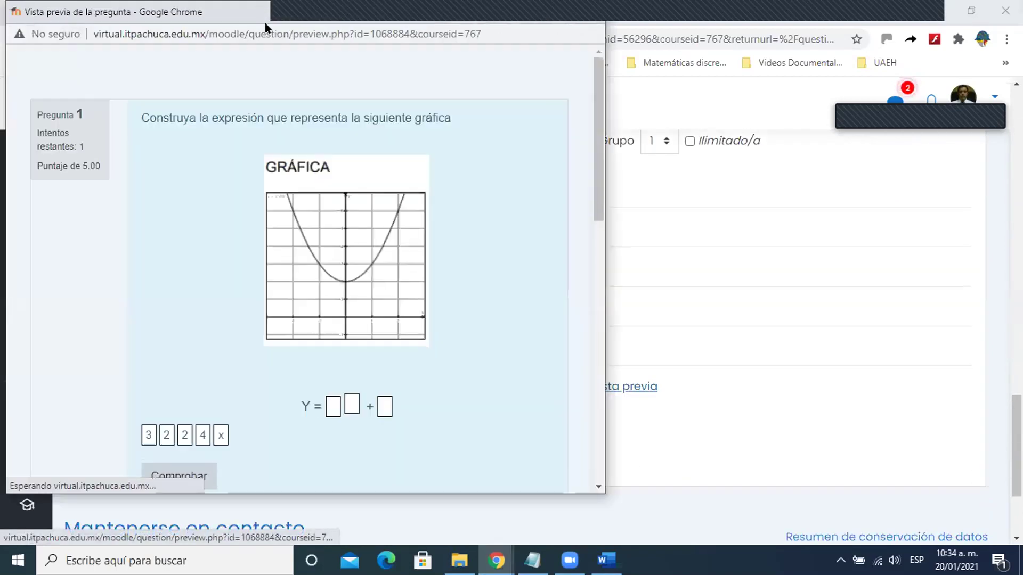
pyautogui.moveTo(265, 24); pyautogui.dragTo(483, 36)
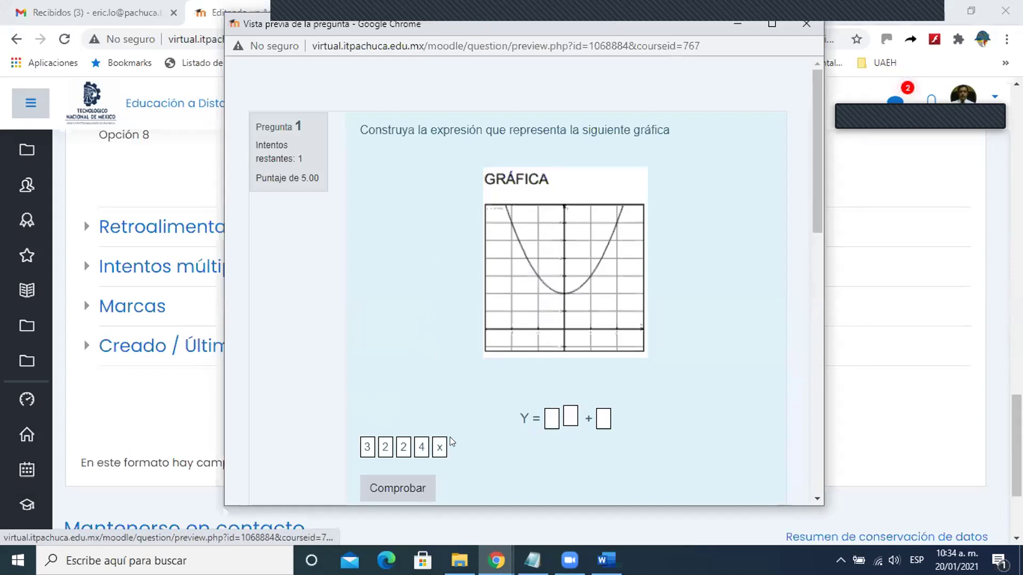
# Step: Test the preview by placing x, 3 and 4 in the gaps, and replace the 3 and 4 with the two 2s
pyautogui.moveTo(444, 438); pyautogui.dragTo(552, 419)
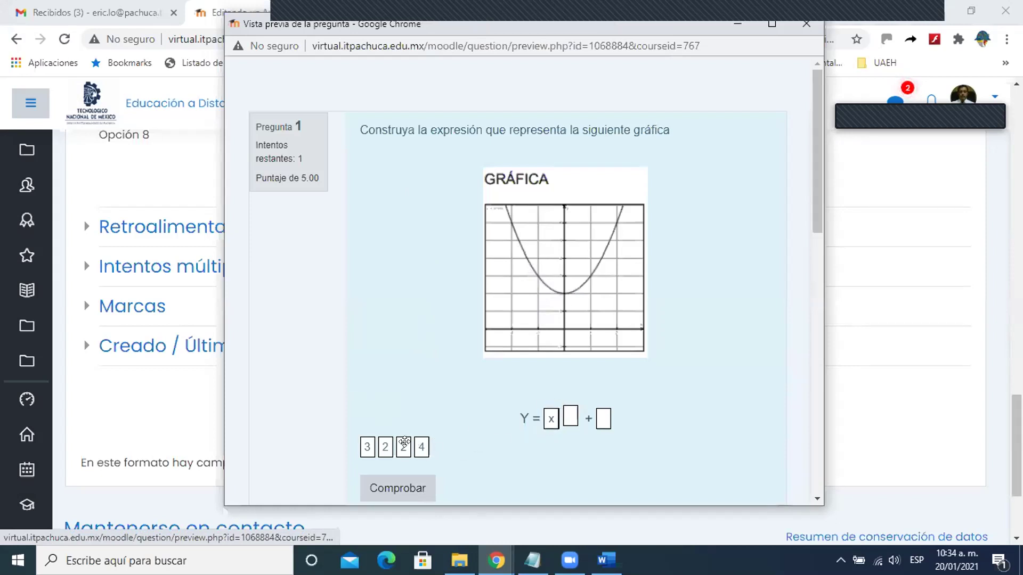
pyautogui.moveTo(368, 447); pyautogui.dragTo(570, 417)
pyautogui.moveTo(419, 444); pyautogui.dragTo(603, 418)
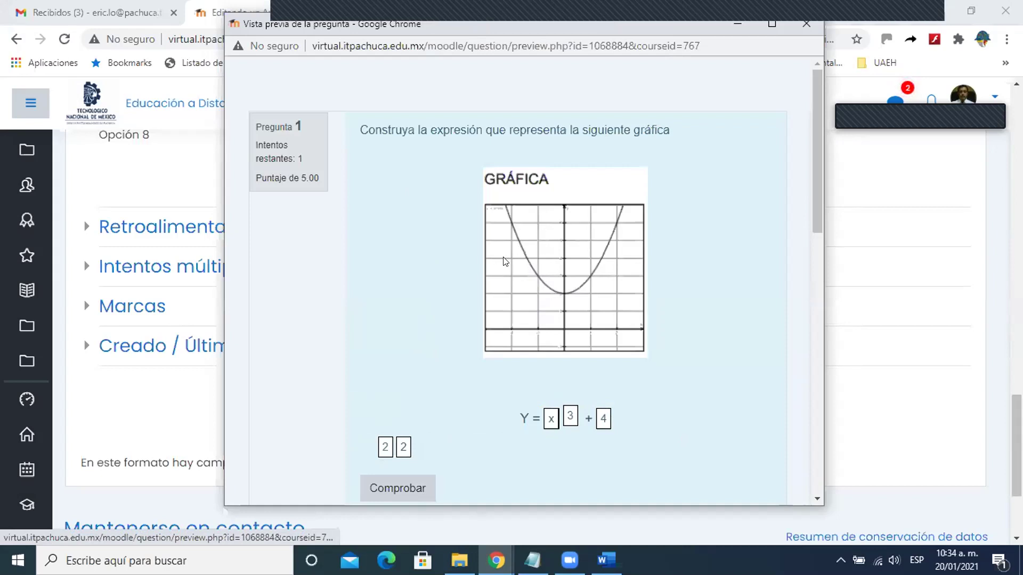
pyautogui.moveTo(404, 447); pyautogui.dragTo(570, 416)
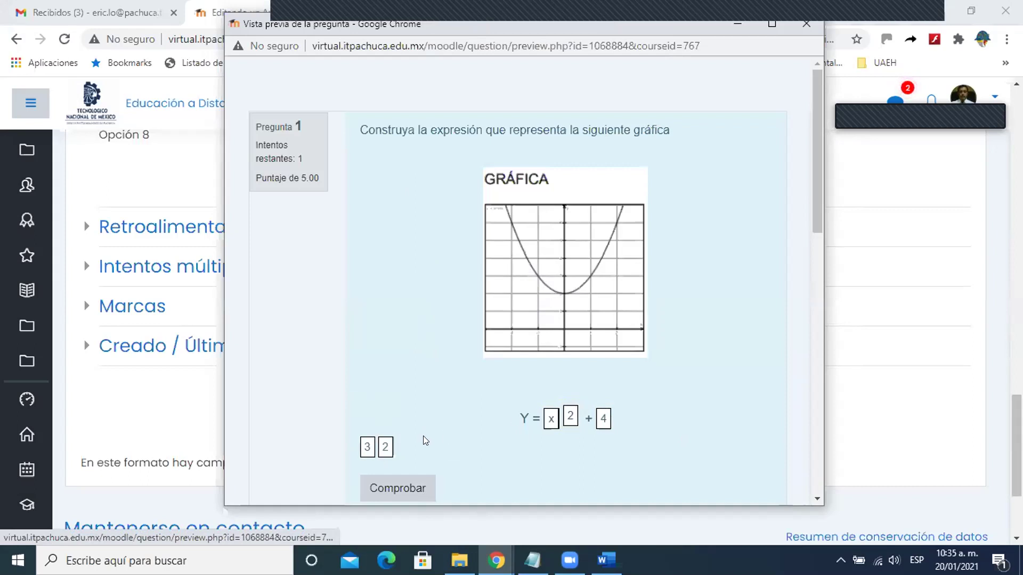
pyautogui.moveTo(385, 447); pyautogui.dragTo(605, 420)
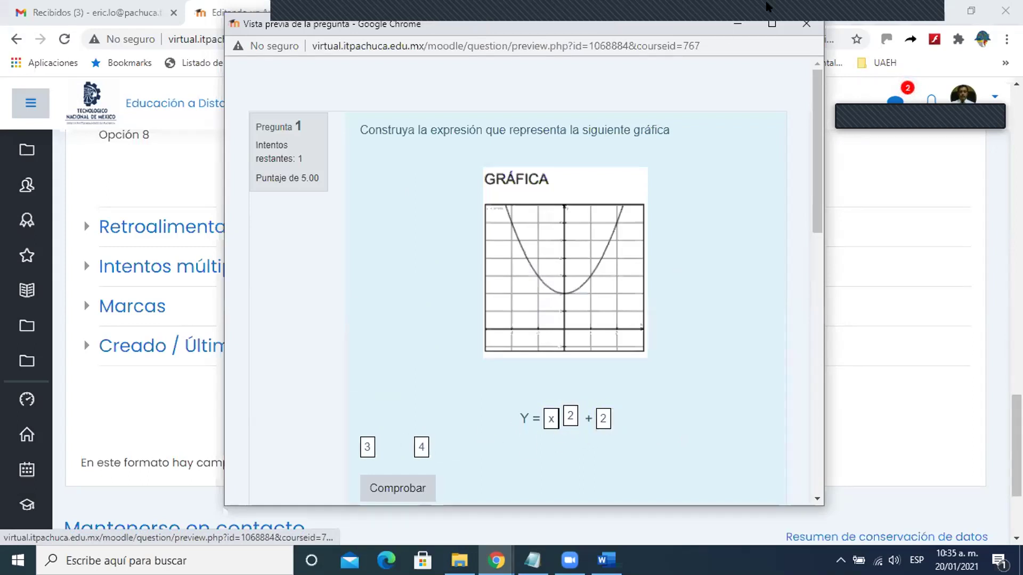
# Step: Close the preview and save the question, returning to the Tema 3 question bank
pyautogui.click(807, 24)
pyautogui.click(368, 428)
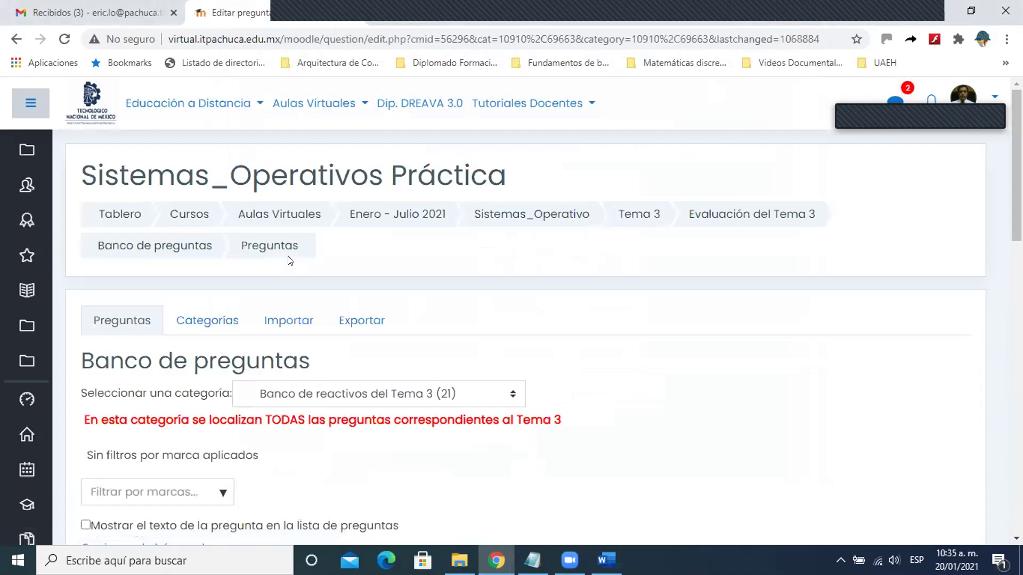
pyautogui.scroll(-3, 364, 332)
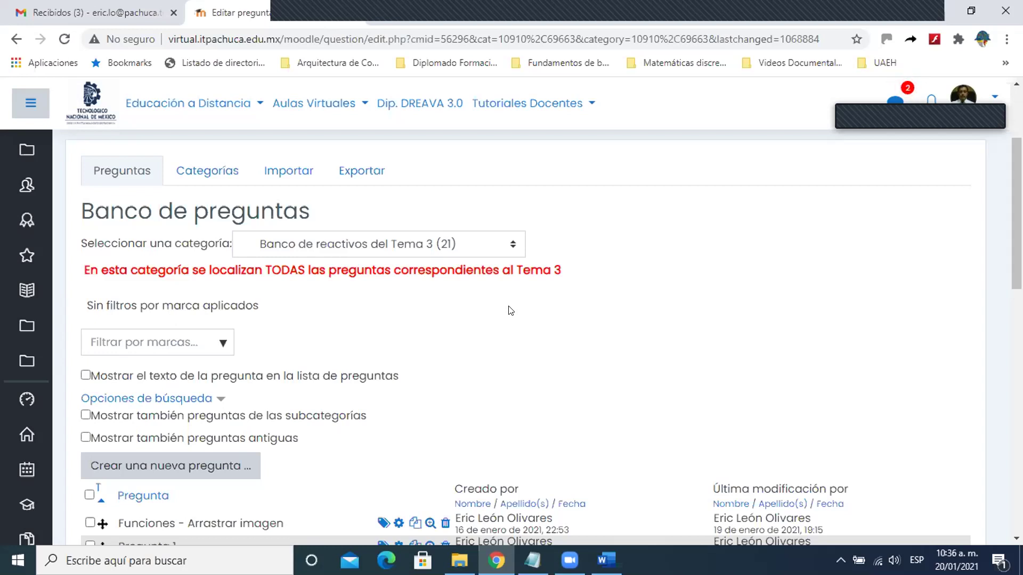
# Step: Switch to the training course page and show the resources of the section Lunes - Crear y configurar un examen
pyautogui.click(411, 16)
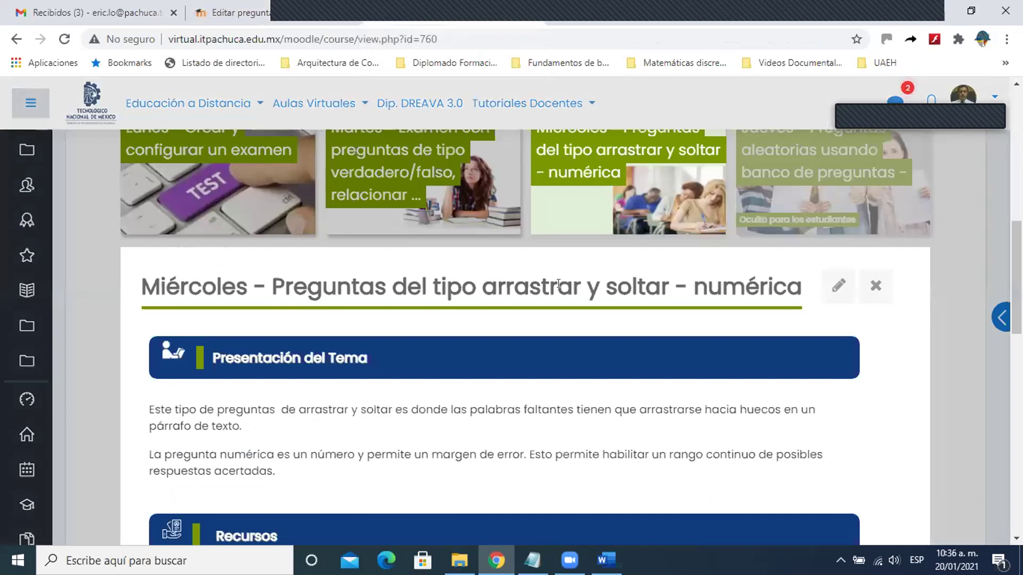
pyautogui.scroll(2, 643, 286)
pyautogui.scroll(2, 641, 290)
pyautogui.scroll(-3, 642, 290)
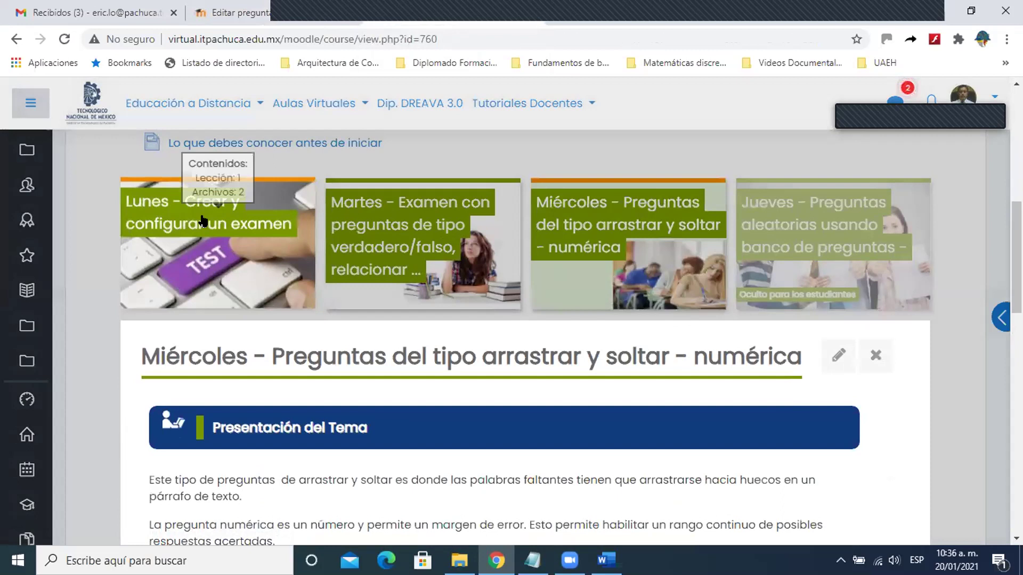
pyautogui.click(207, 220)
pyautogui.scroll(-9, 207, 218)
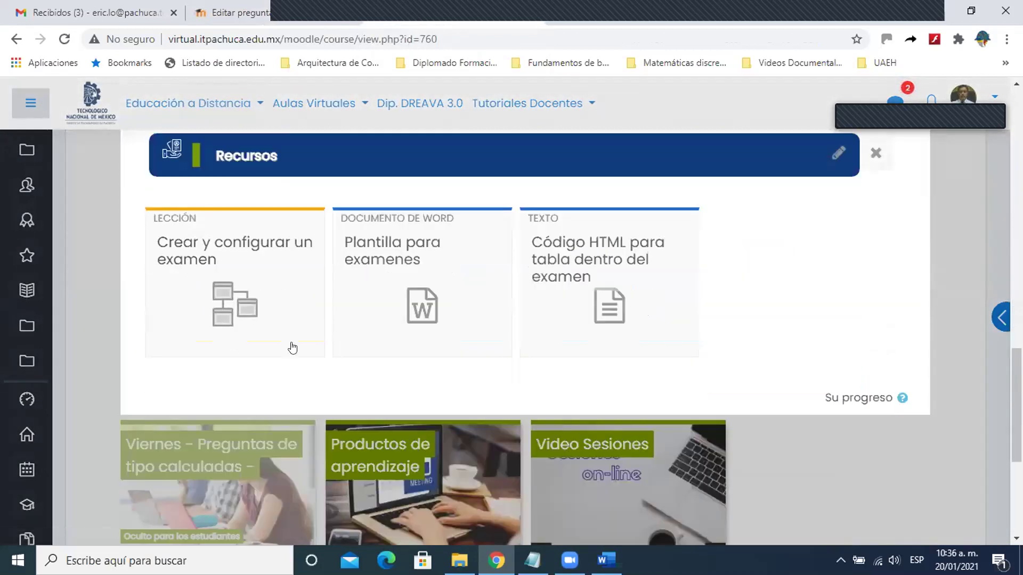
# Step: Download the Word document Plantilla para examenes, dismiss the download notice, and close the section Lunes - Crear y configurar un examen
pyautogui.click(379, 245)
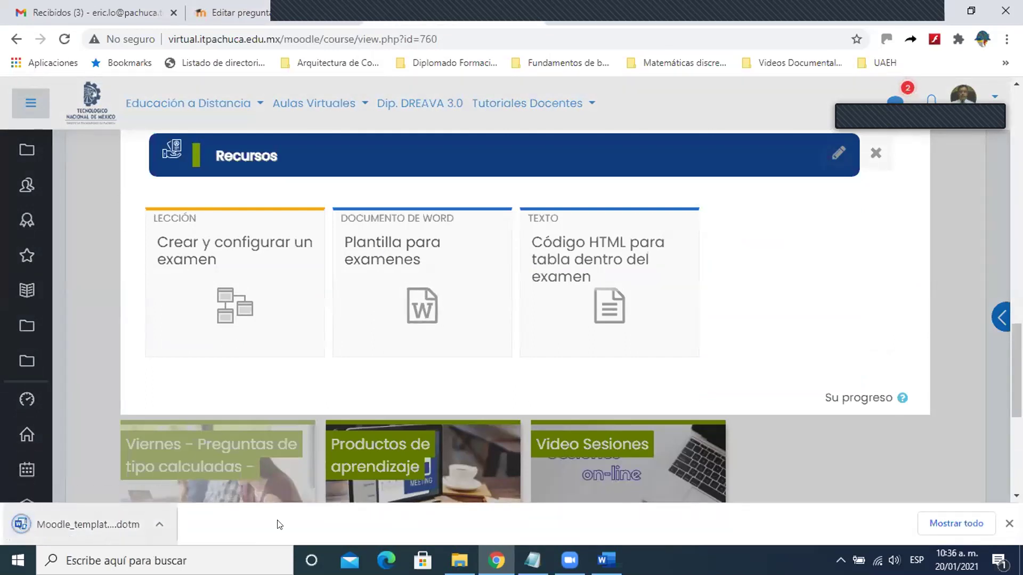
pyautogui.click(1009, 524)
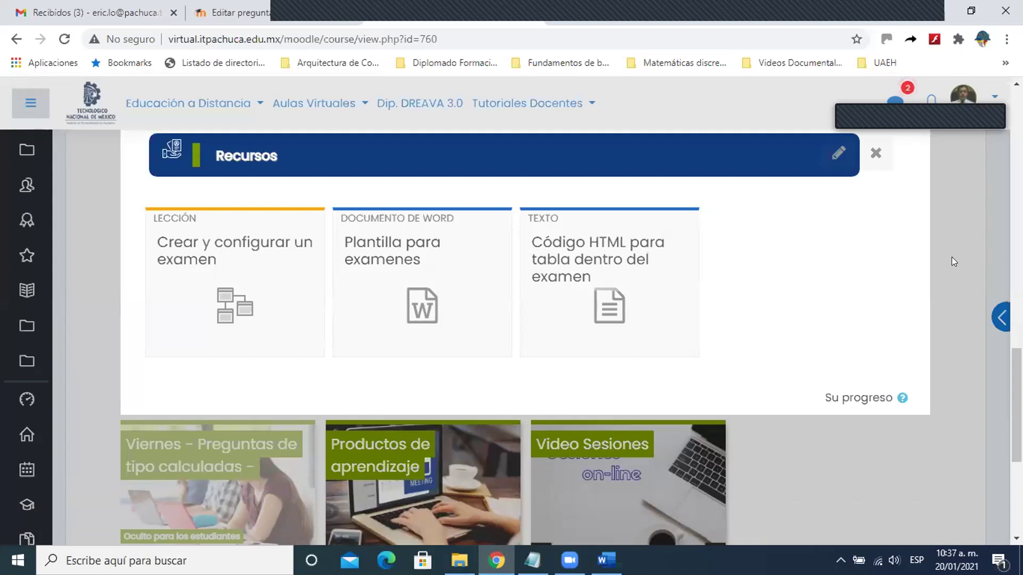
pyautogui.scroll(7, 952, 258)
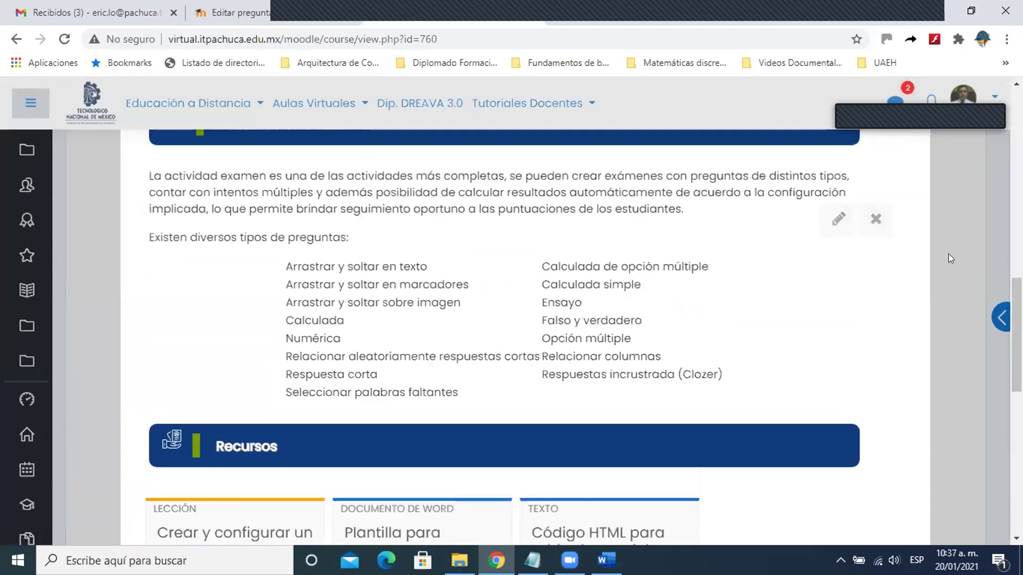
pyautogui.scroll(2, 907, 235)
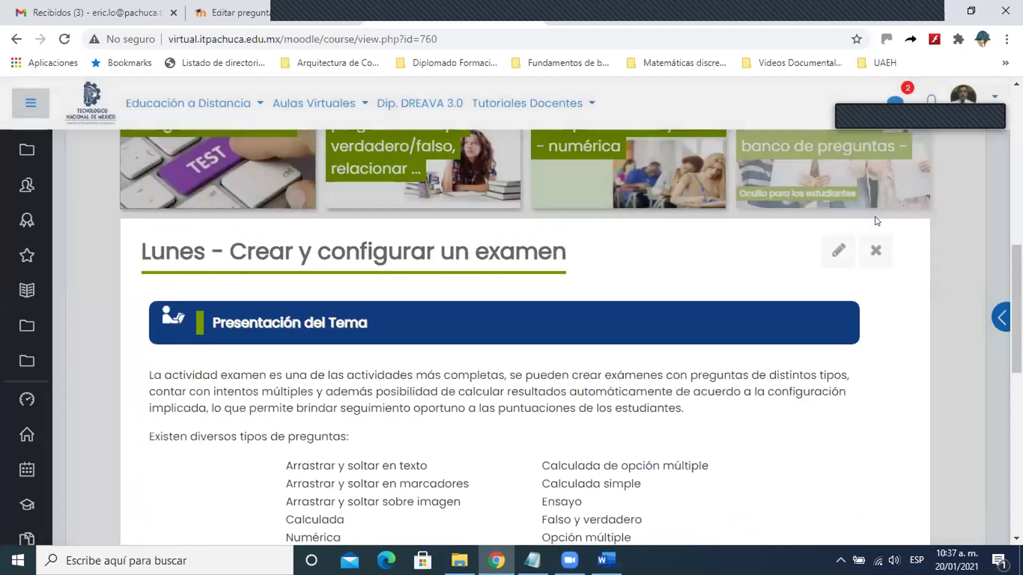
pyautogui.click(876, 217)
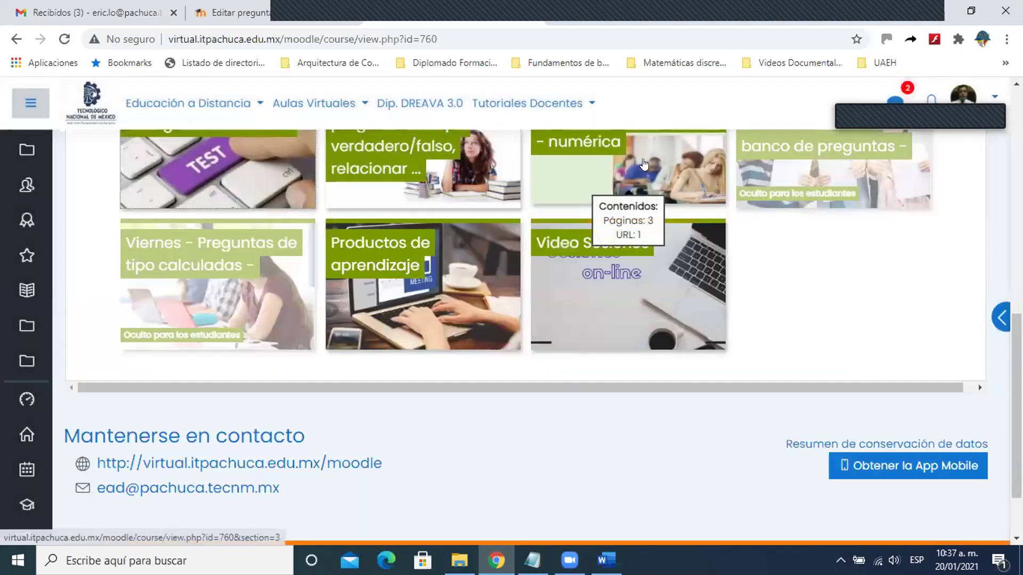
# Step: Show the recorded session pages in the course section Video Sesiones, and close the section
pyautogui.scroll(3, 763, 257)
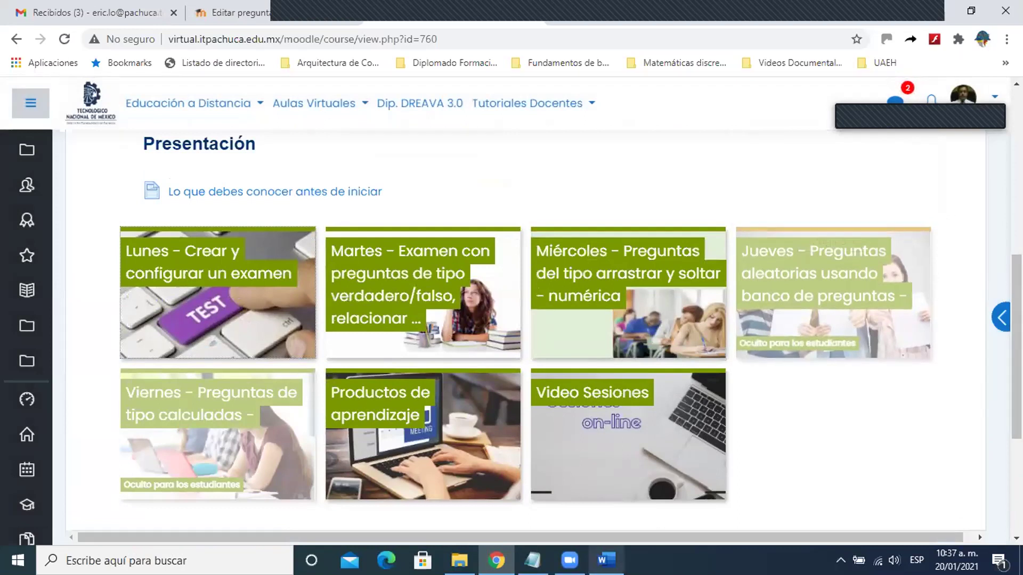
pyautogui.moveTo(570, 560)
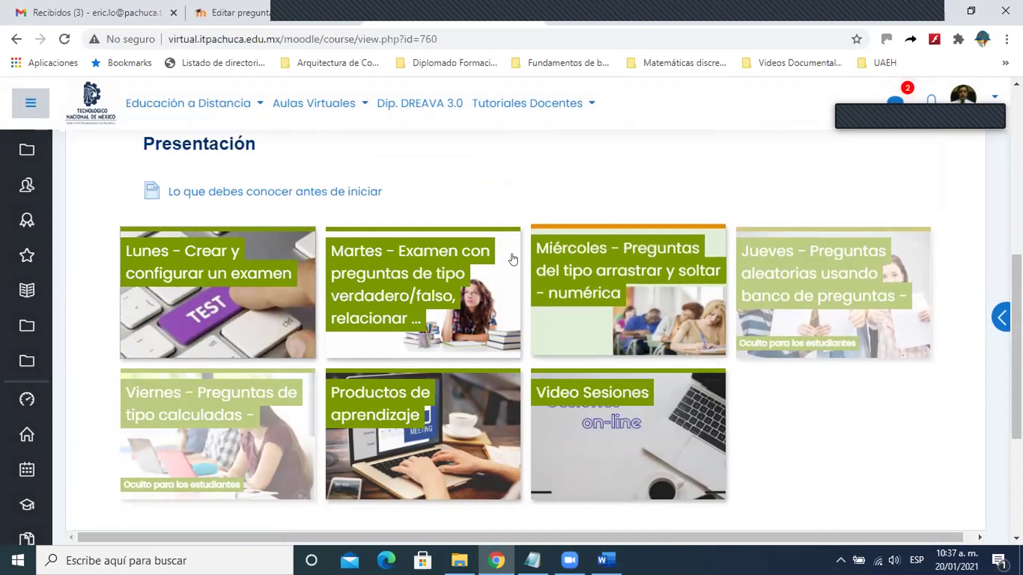
pyautogui.scroll(-1, 514, 308)
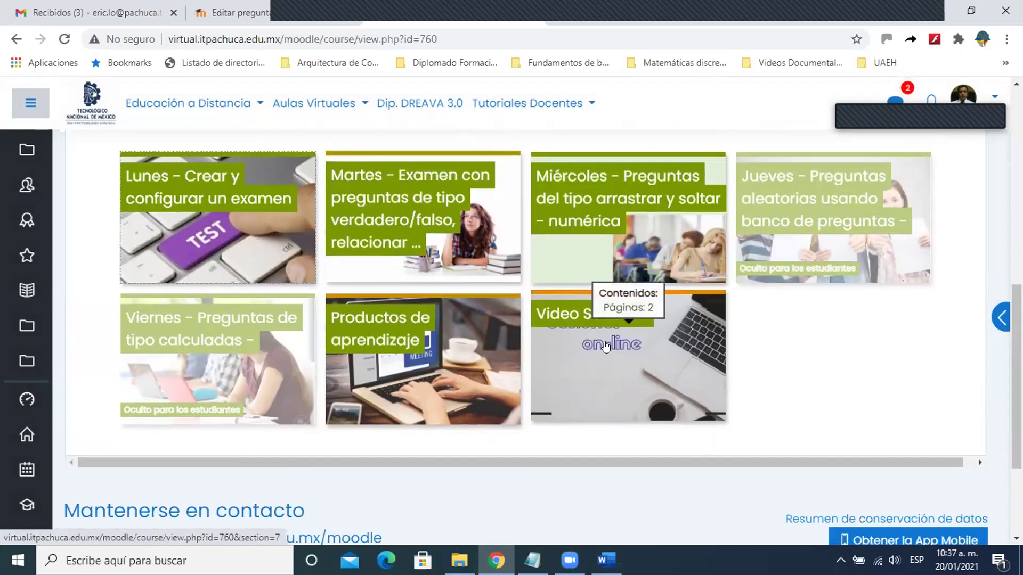
pyautogui.click(567, 318)
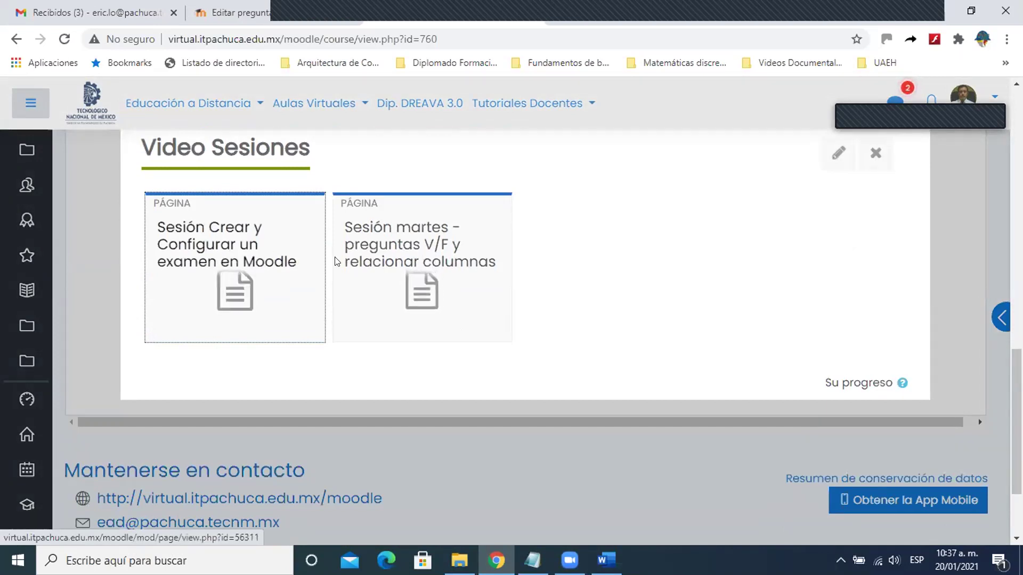
pyautogui.scroll(3, 507, 281)
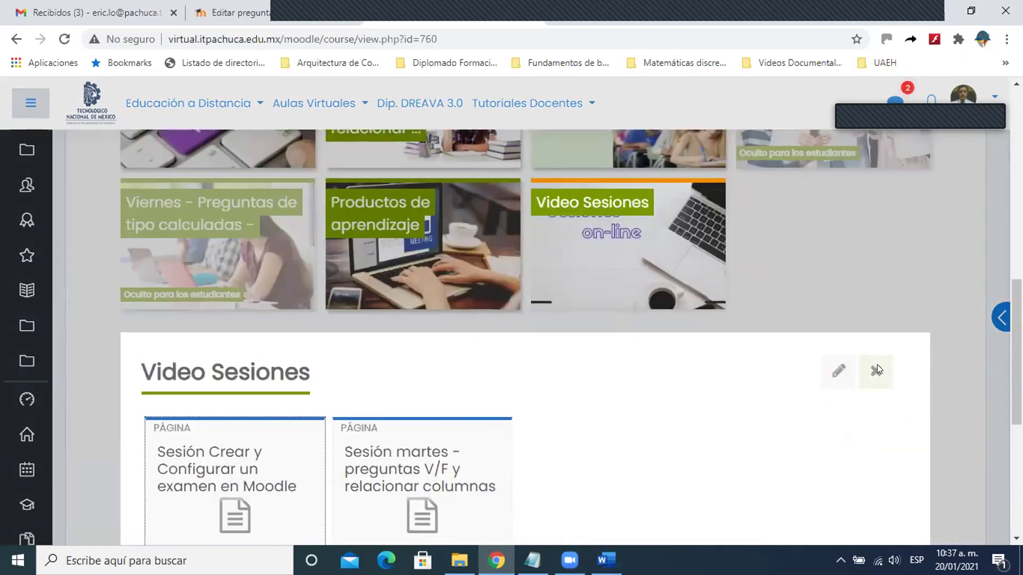
pyautogui.click(877, 369)
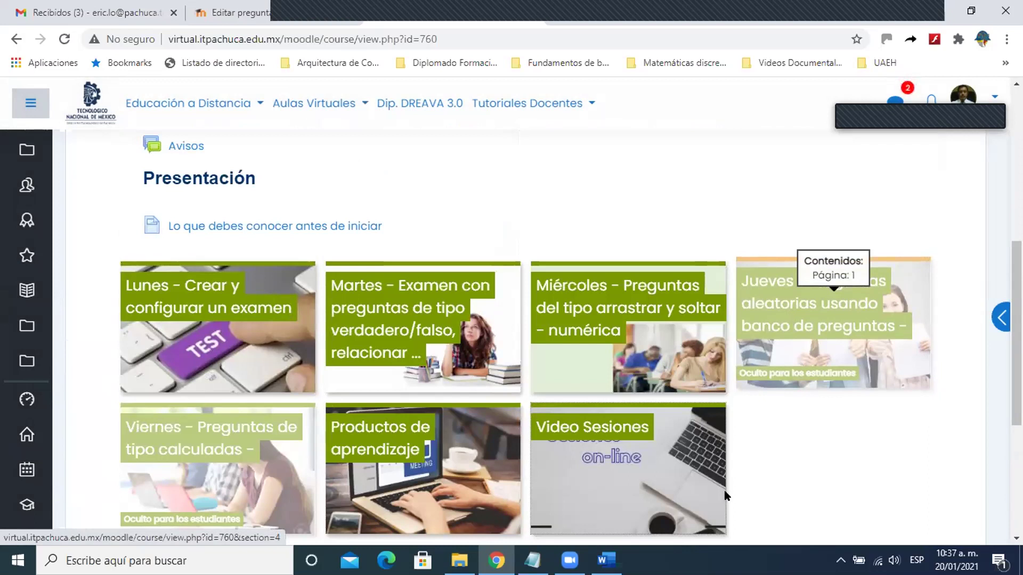
# Step: Close the Word document with the graph question, and open HTML de la pregunta from the folder Arrastrar y soltar texto 03
pyautogui.hotkey('alt', 'Tab')
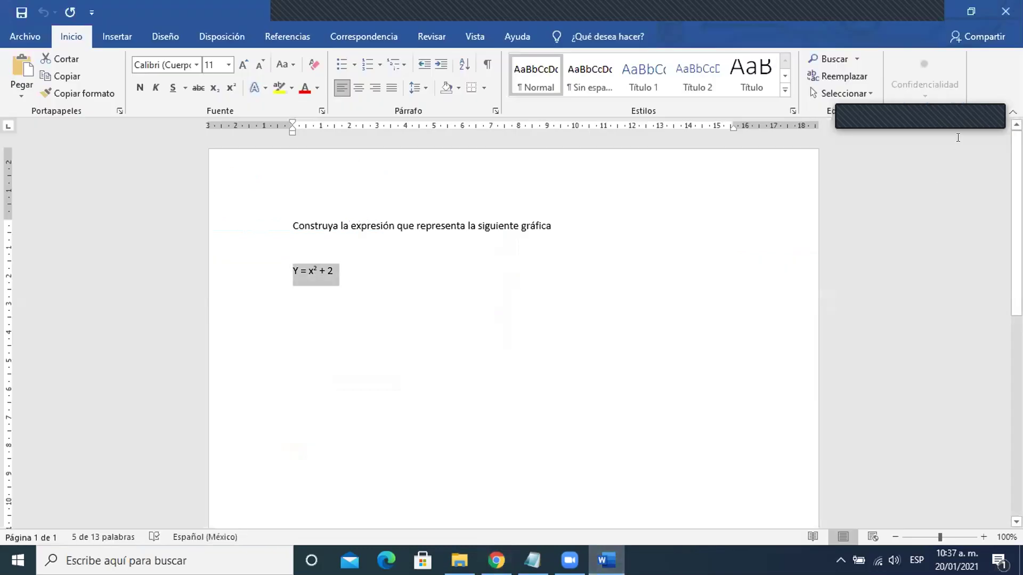
pyautogui.click(1006, 11)
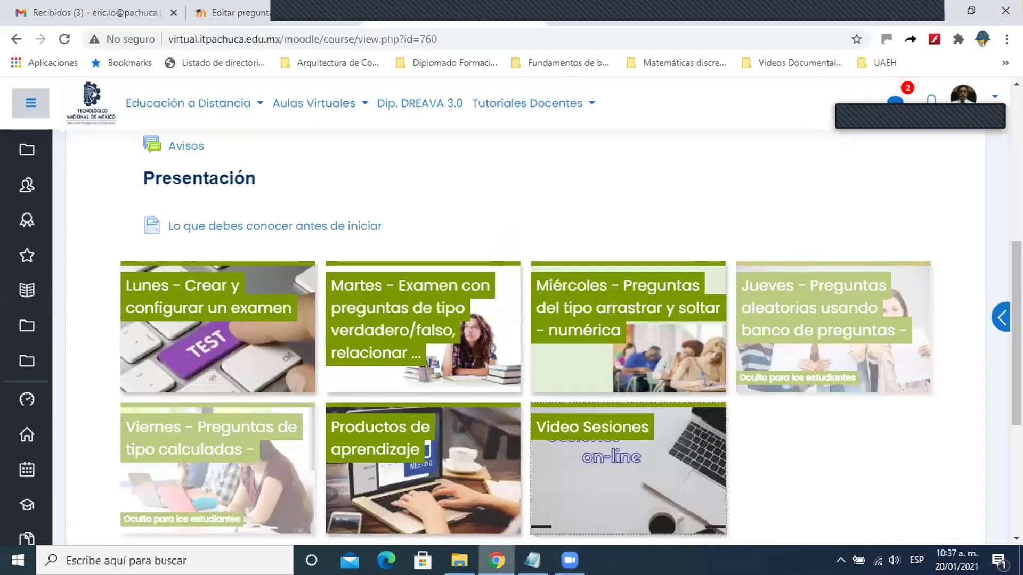
pyautogui.moveTo(459, 560)
pyautogui.click(459, 499)
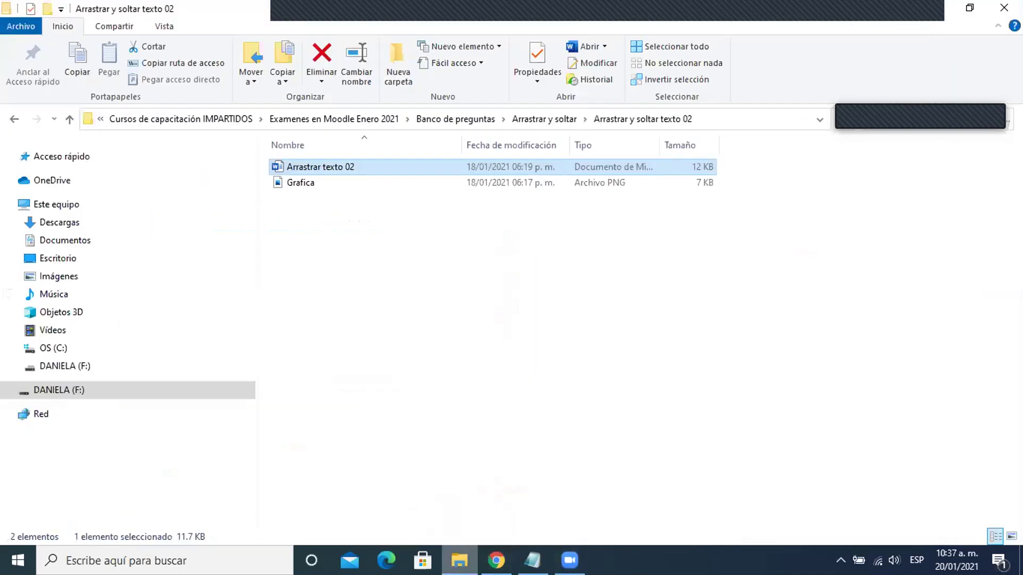
pyautogui.click(541, 118)
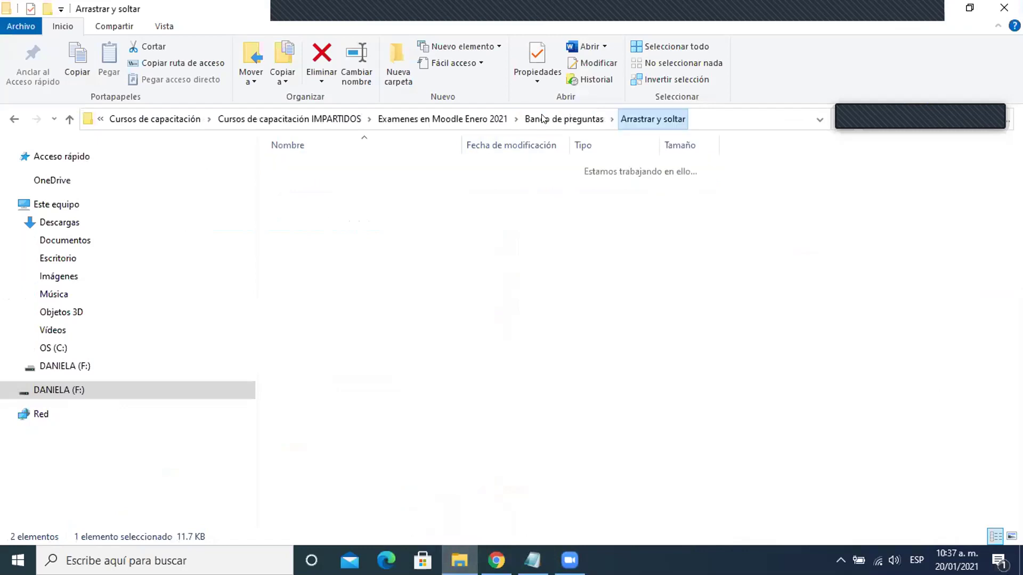
pyautogui.click(356, 245)
pyautogui.doubleClick(356, 246)
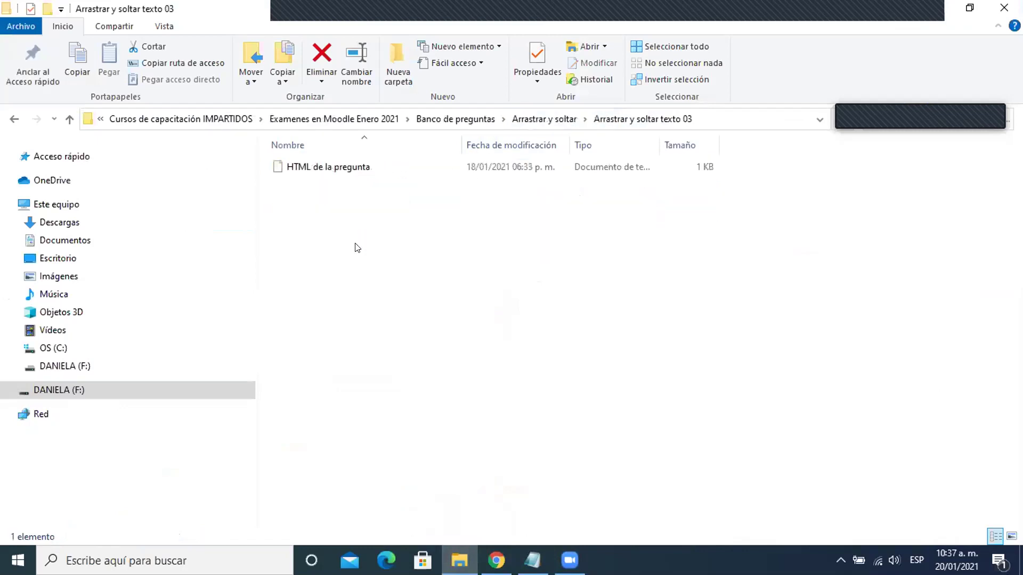
pyautogui.doubleClick(339, 168)
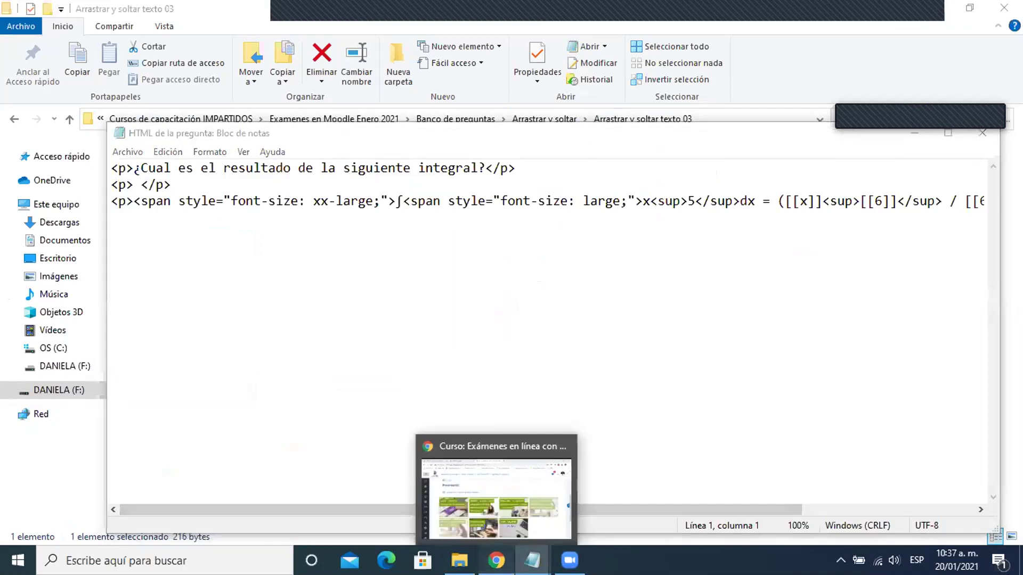
# Step: Close the Códigos Látex text file without saving its changes
pyautogui.click(496, 561)
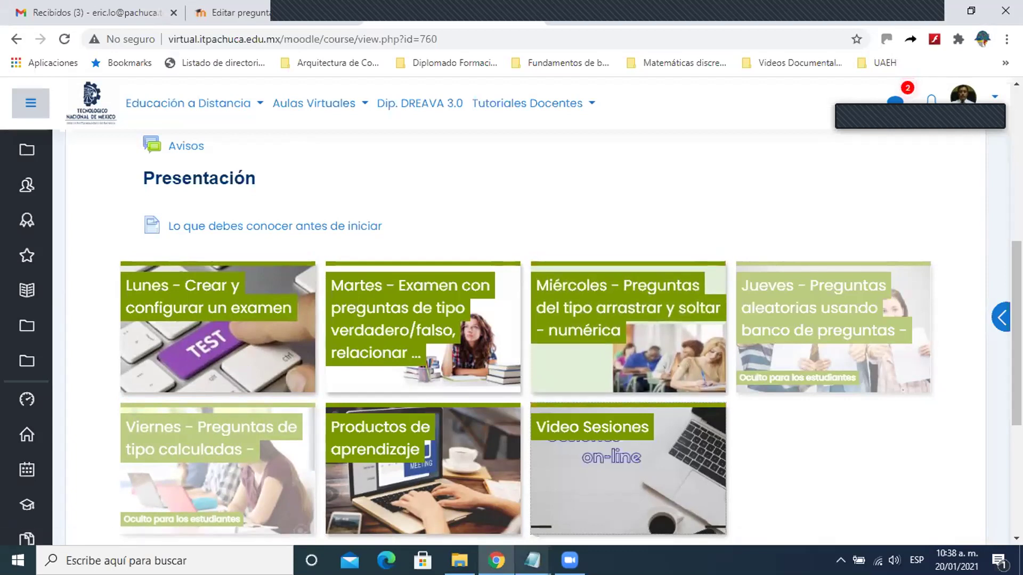
pyautogui.moveTo(532, 560)
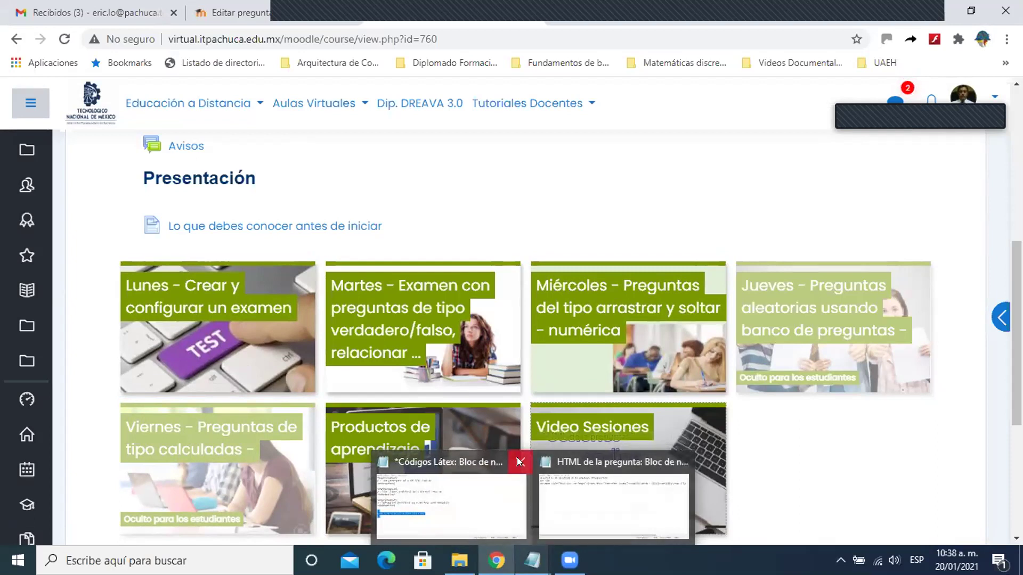
pyautogui.click(517, 458)
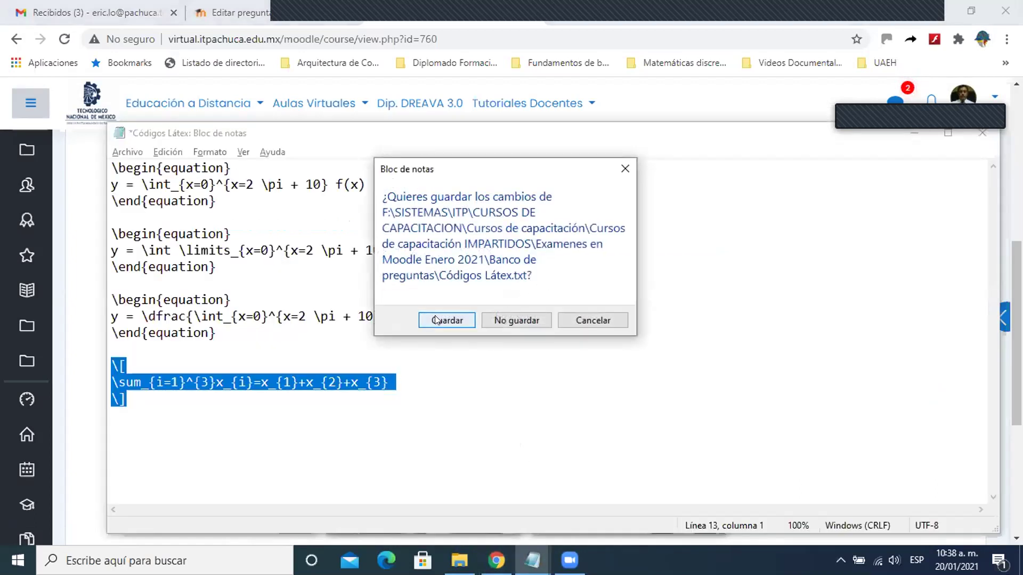
pyautogui.click(515, 320)
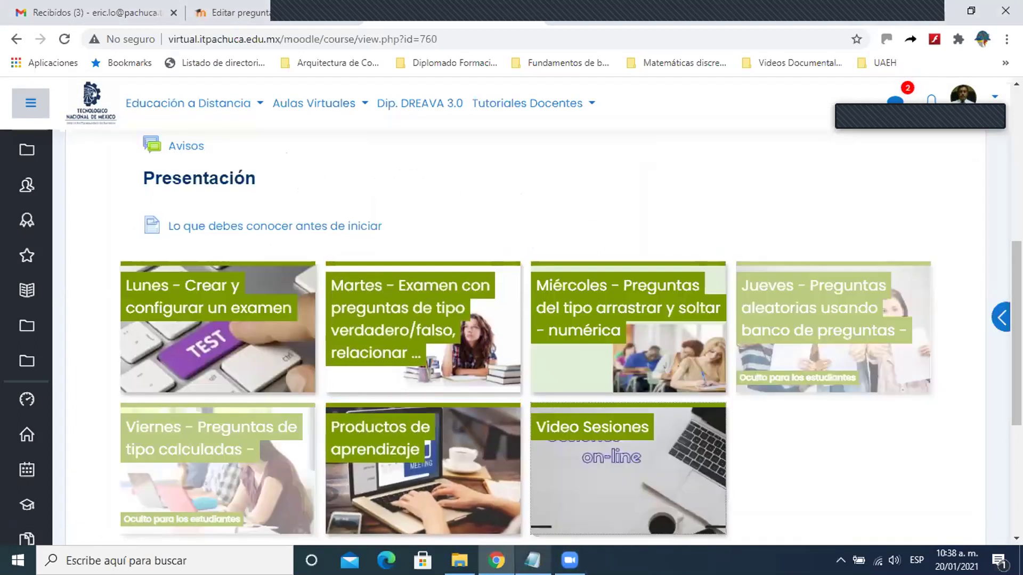
# Step: Open the text file HTML de la pregunta again and copy its entire HTML code
pyautogui.click(459, 561)
pyautogui.doubleClick(343, 166)
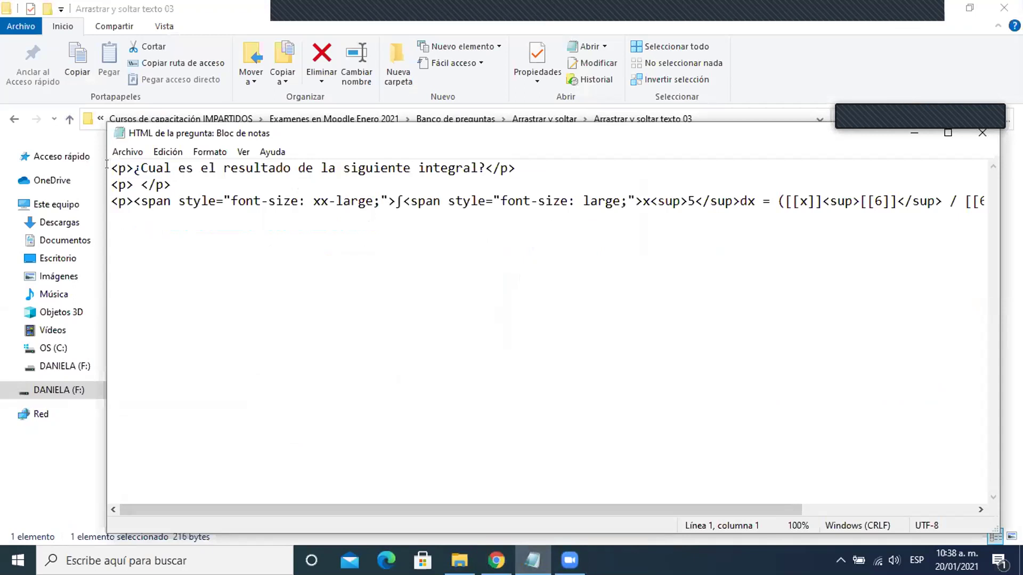
pyautogui.moveTo(106, 164); pyautogui.dragTo(643, 174)
pyautogui.moveTo(942, 191); pyautogui.dragTo(990, 202)
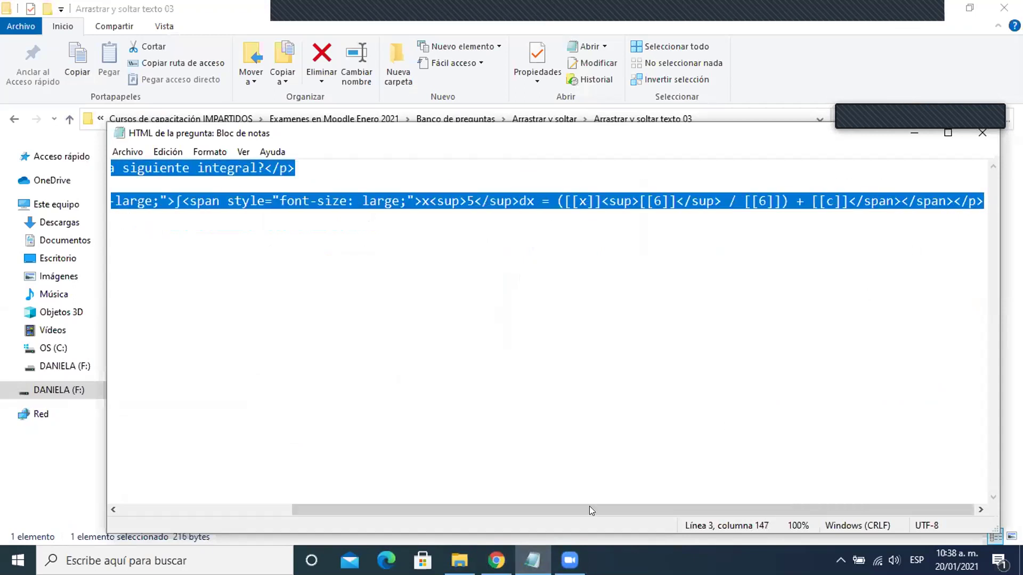
# Step: Return to the Tema 3 question bank in the browser and add a new question of type Arrastrar y soltar dentro del texto
pyautogui.click(496, 560)
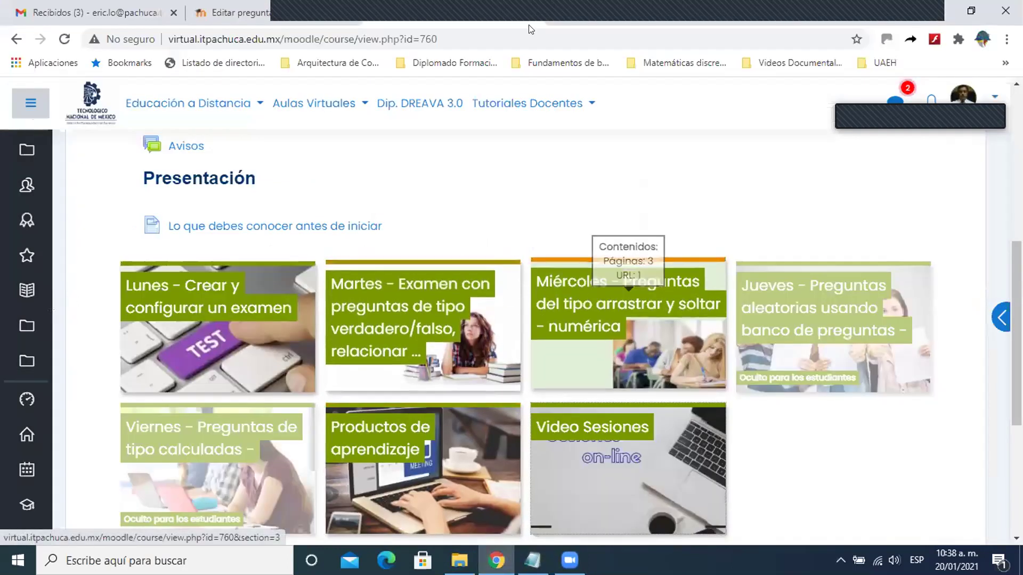
pyautogui.scroll(-2, 465, 347)
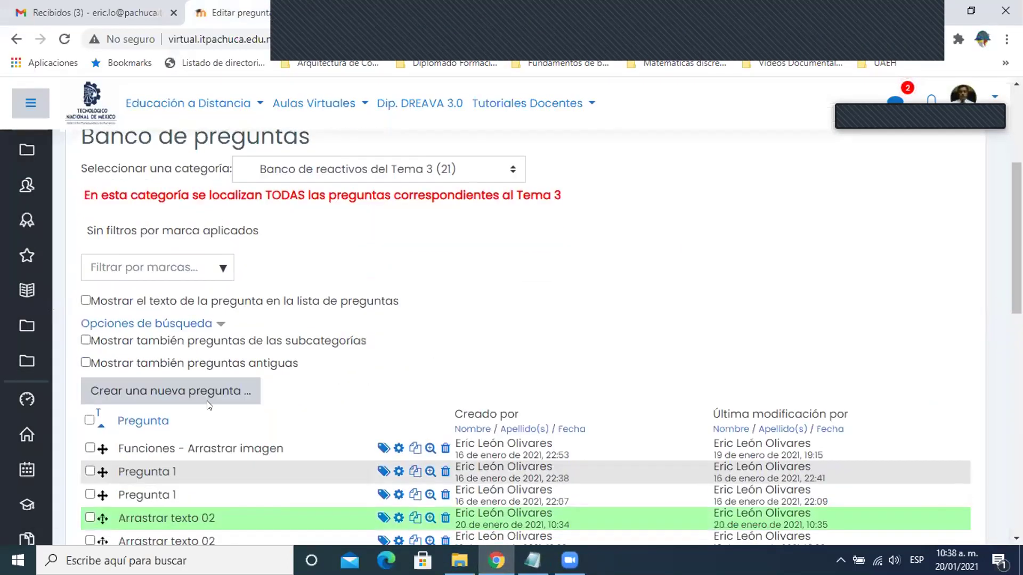
pyautogui.click(216, 392)
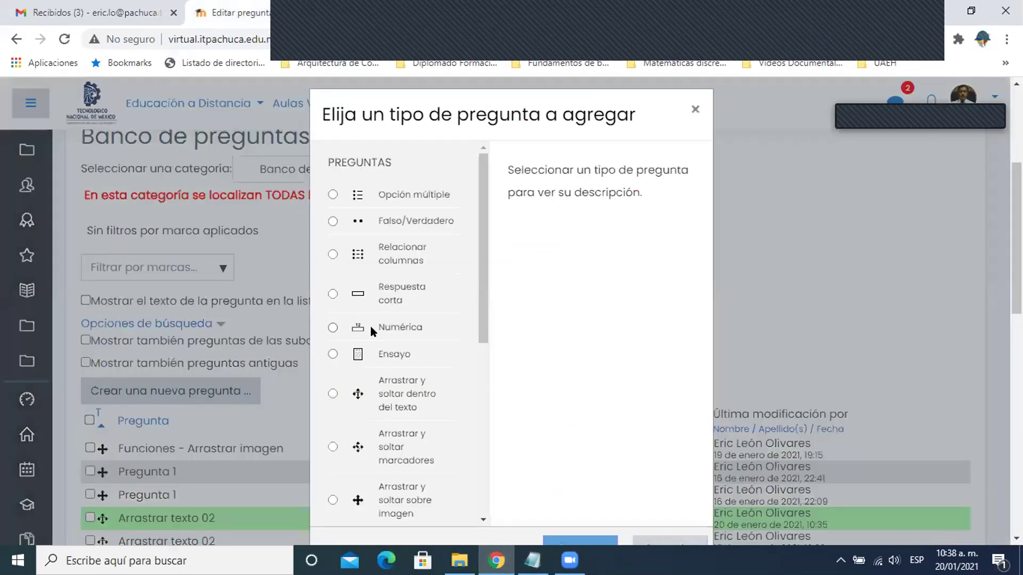
pyautogui.click(407, 395)
pyautogui.scroll(-4, 559, 440)
pyautogui.click(586, 322)
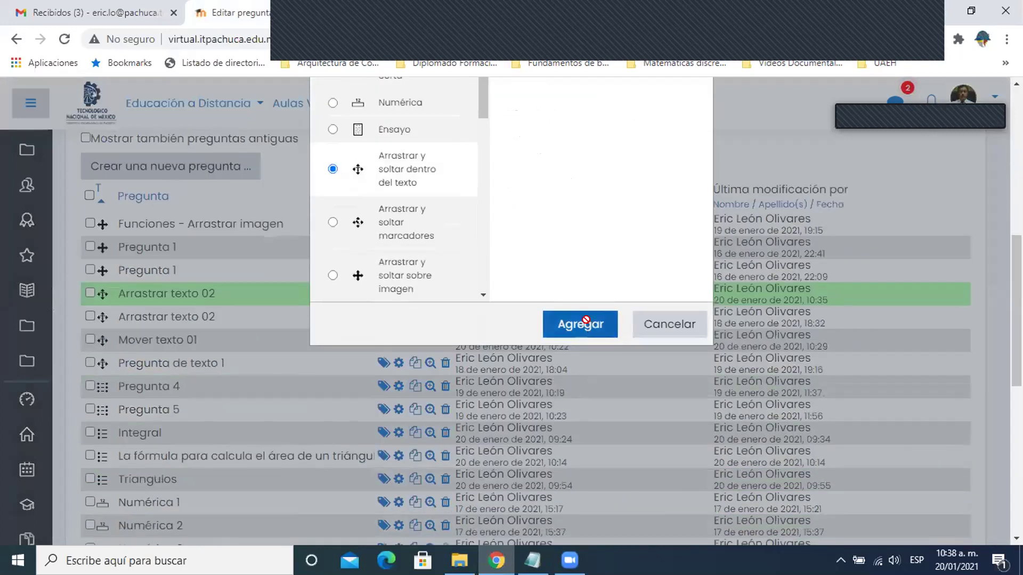
# Step: Name the new question Arrastrar texto 03
pyautogui.scroll(-2, 557, 325)
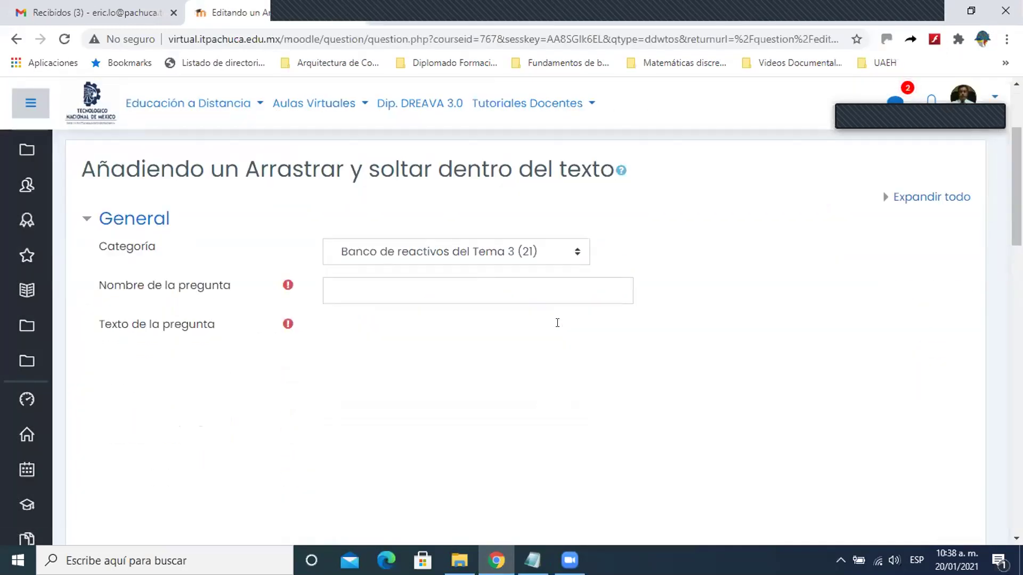
pyautogui.scroll(-2, 560, 341)
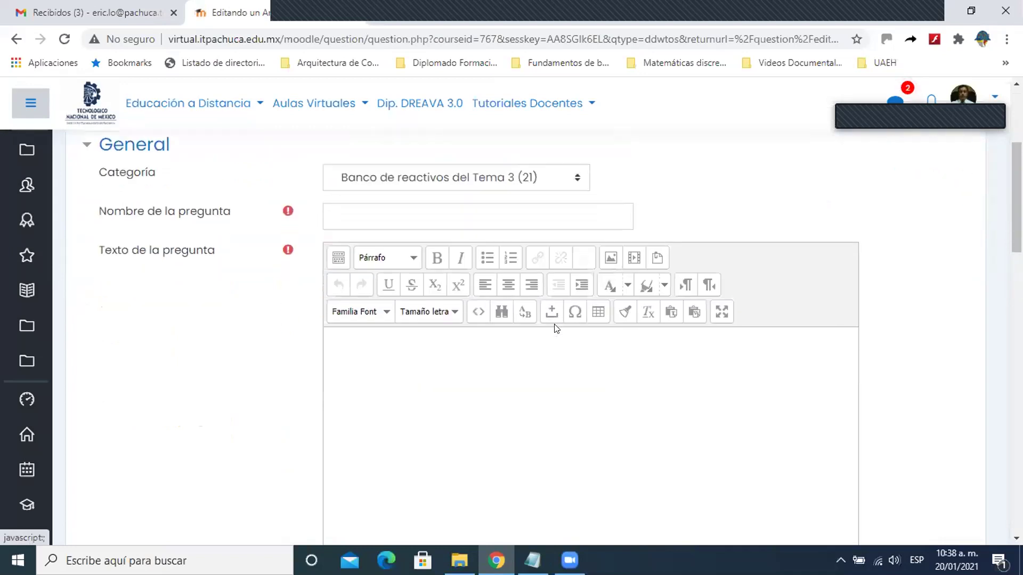
pyautogui.click(413, 204)
pyautogui.write('Arra')
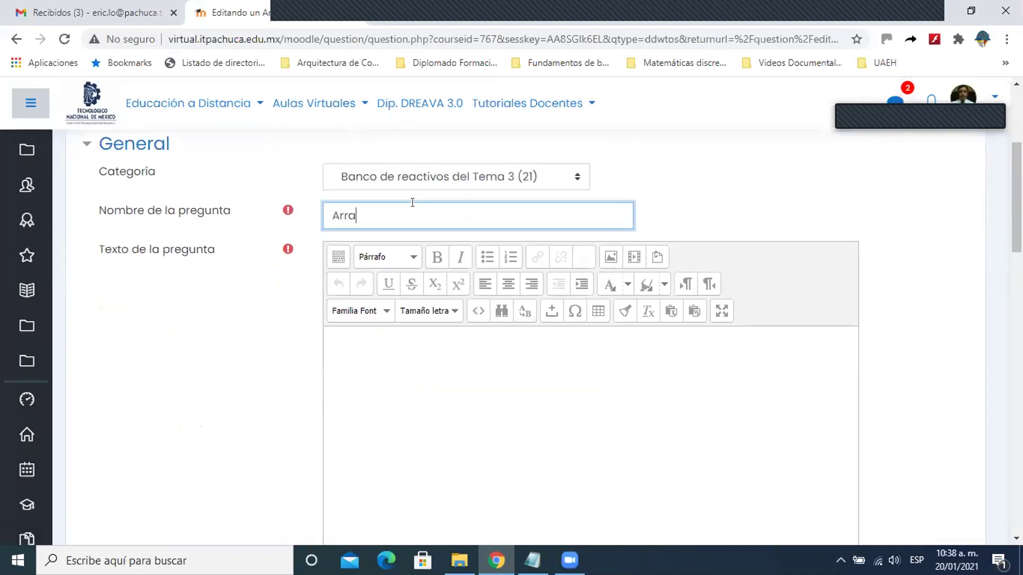
pyautogui.write('strar texto 03')
# Step: Paste the copied HTML of the x⁵ integral question into the question text's source code and update the text
pyautogui.click(478, 311)
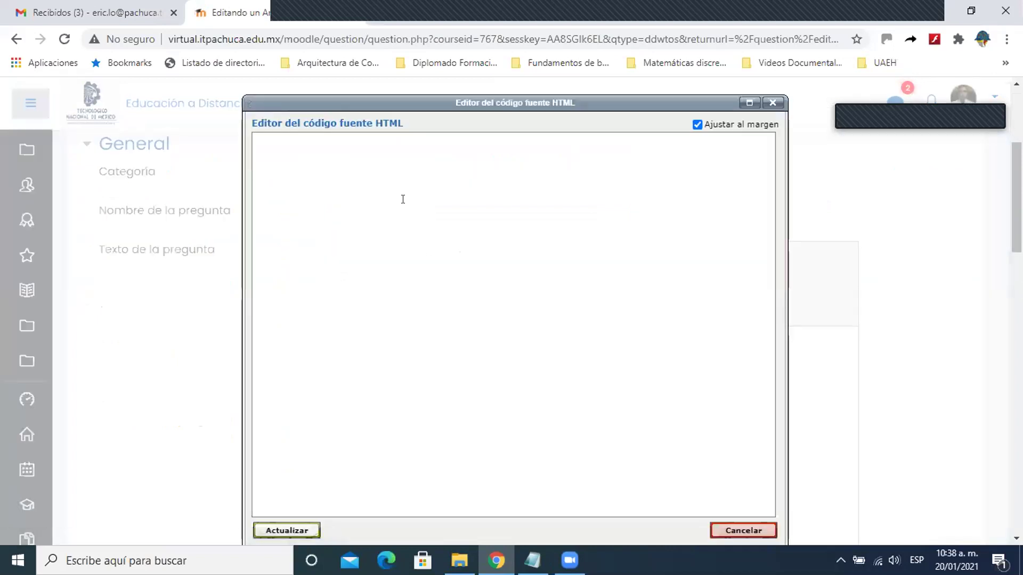
pyautogui.write('<p>¿Cual es el resultado de la siguiente integral?</p> <p> </p> <p><span style="font-size: xx-large;">∫<span style="font-size: large;">x<sup>5</sup>dx = ([[x]] <sup>[[6]]</sup> / [[6]]) + [[c]]</span></span></p>')
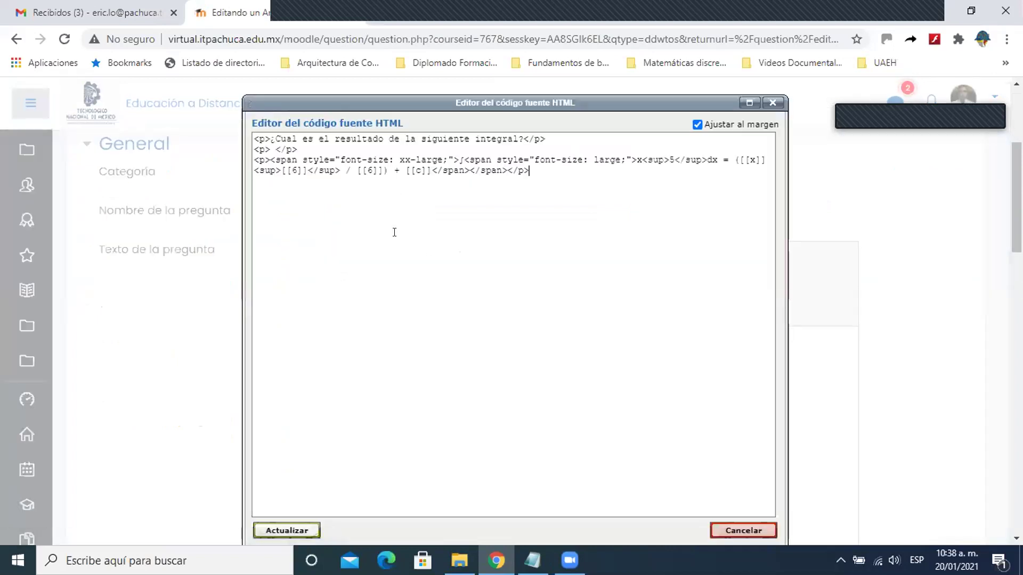
pyautogui.click(294, 531)
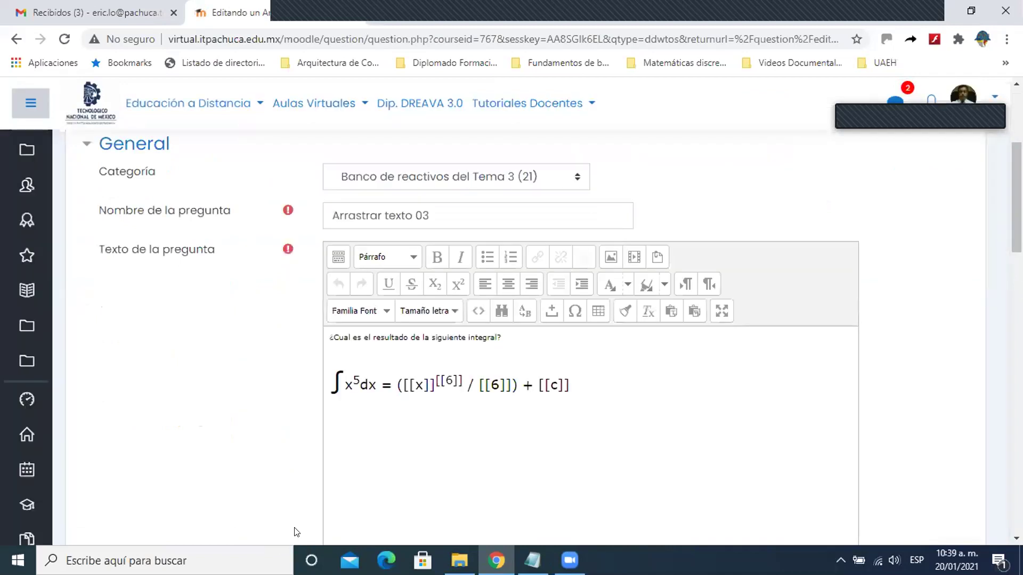
pyautogui.scroll(-1, 488, 437)
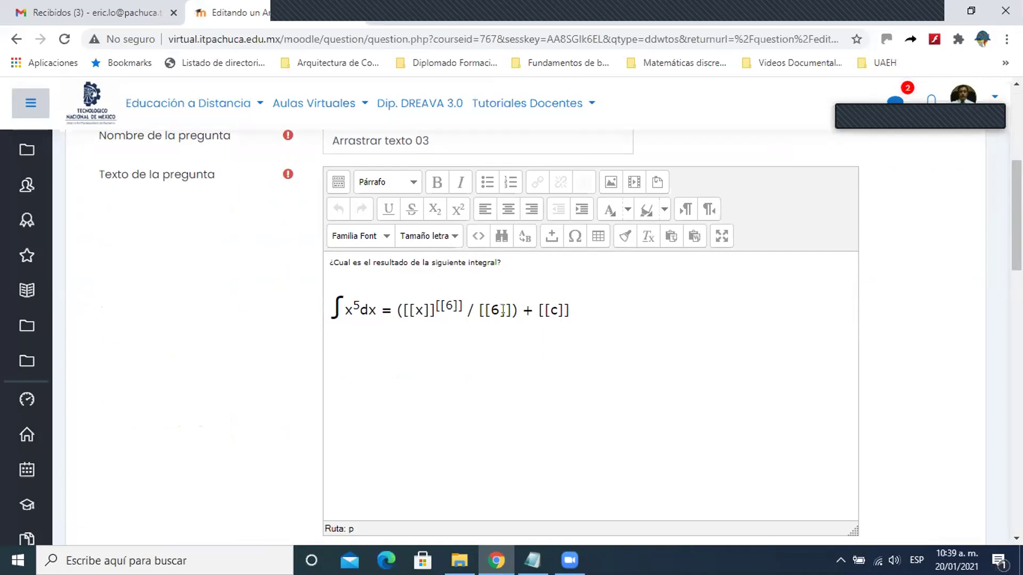
pyautogui.scroll(-1, 503, 309)
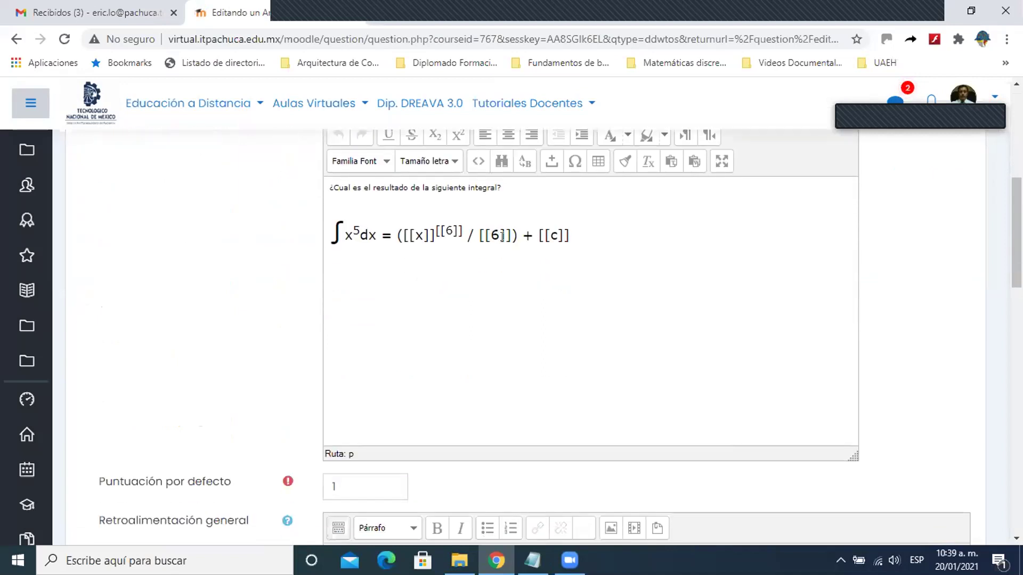
# Step: Replace the placeholders in the integral's answer with [[1]] in the exponent, [[2]] in the denominator and [[3]] for the constant
pyautogui.scroll(-4, 515, 295)
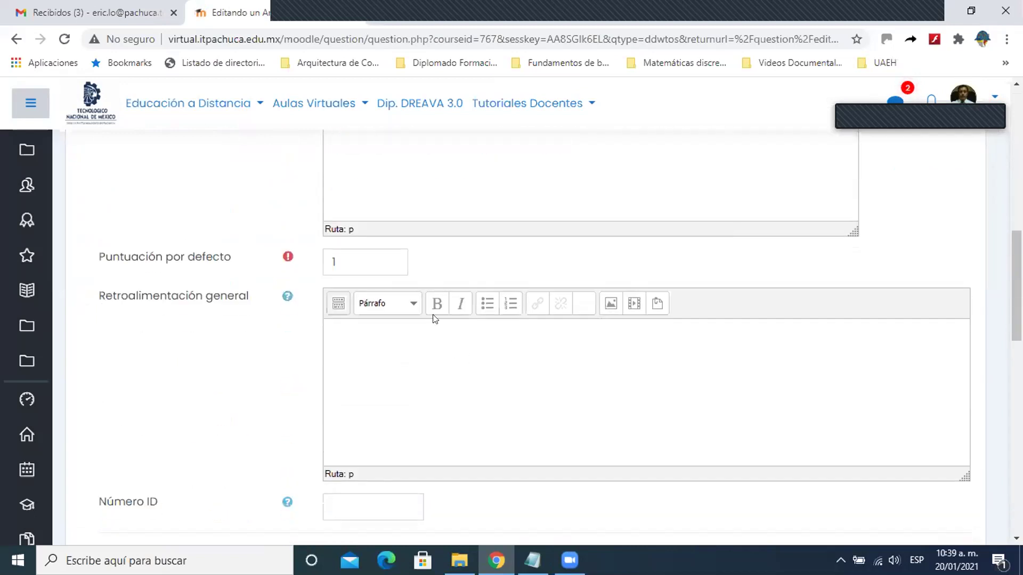
pyautogui.scroll(4, 476, 329)
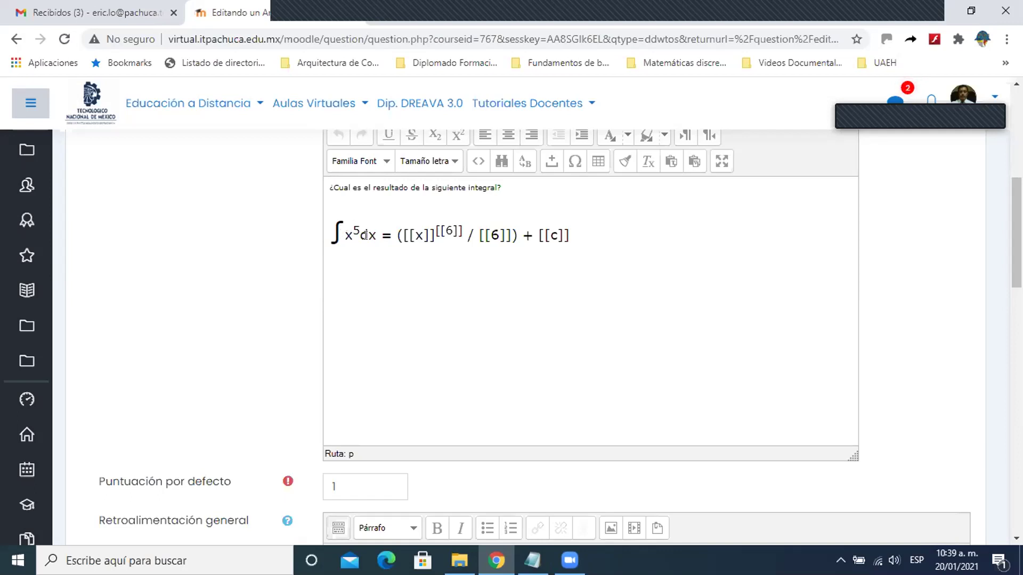
pyautogui.click(449, 228)
pyautogui.press('BackSpace')
pyautogui.write('1')
pyautogui.click(500, 235)
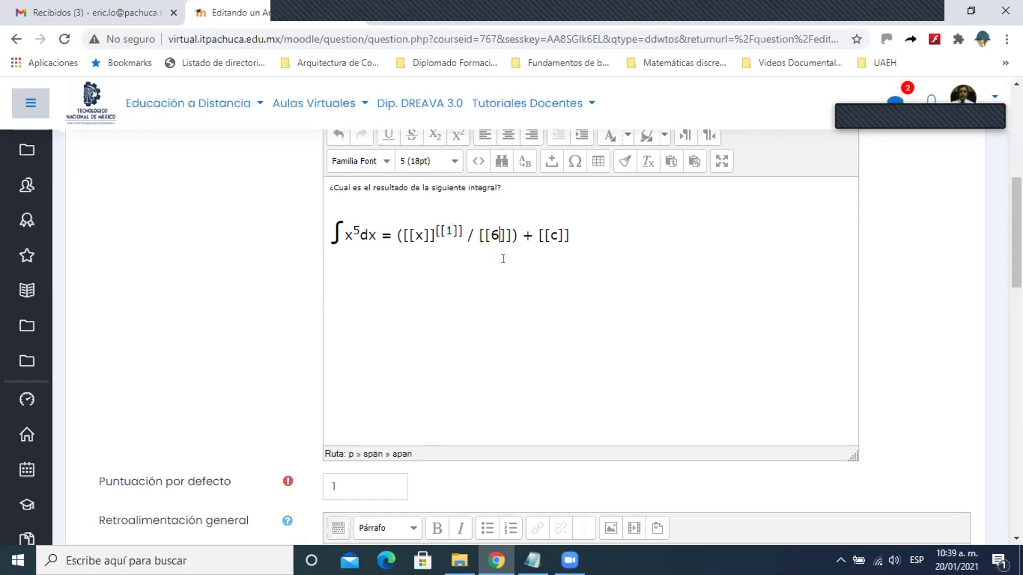
pyautogui.press('BackSpace')
pyautogui.write('2')
pyautogui.press('BackSpace')
pyautogui.write('3')
# Step: Set the question's default mark to 5
pyautogui.scroll(-10, 560, 261)
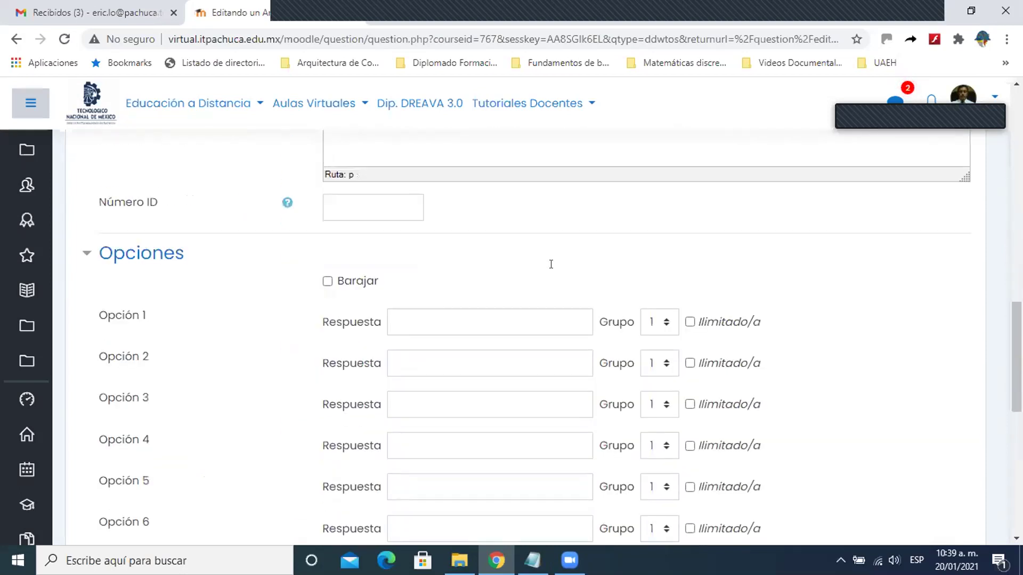
pyautogui.scroll(4, 344, 204)
pyautogui.doubleClick(333, 187)
pyautogui.write('3')
# Step: Enter 6, 6 and c as the answers of Opción 1, Opción 2 and Opción 3
pyautogui.scroll(-5, 337, 198)
pyautogui.click(417, 247)
pyautogui.write('6')
pyautogui.click(417, 281)
pyautogui.write('6')
pyautogui.click(406, 320)
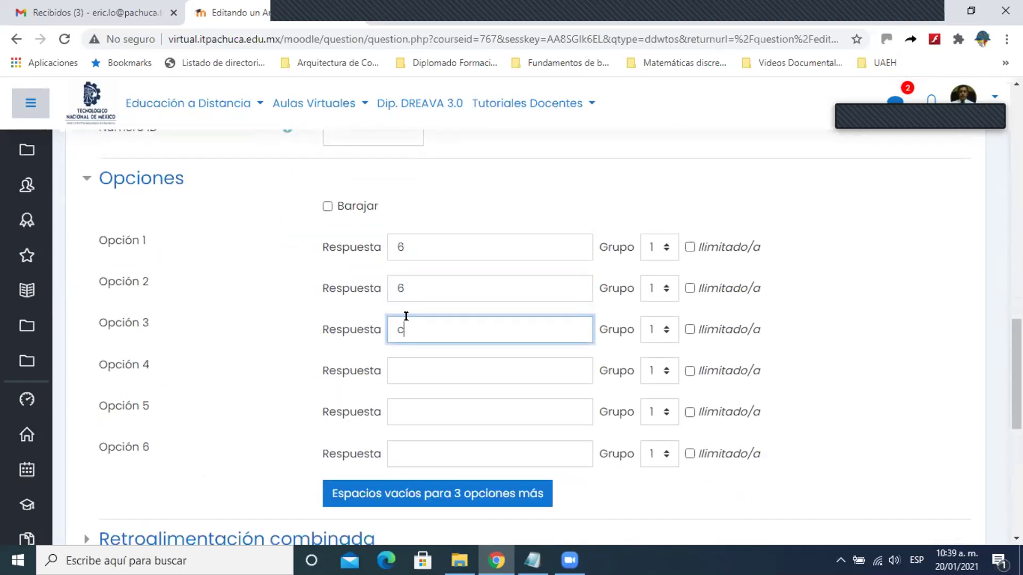
pyautogui.scroll(10, 501, 333)
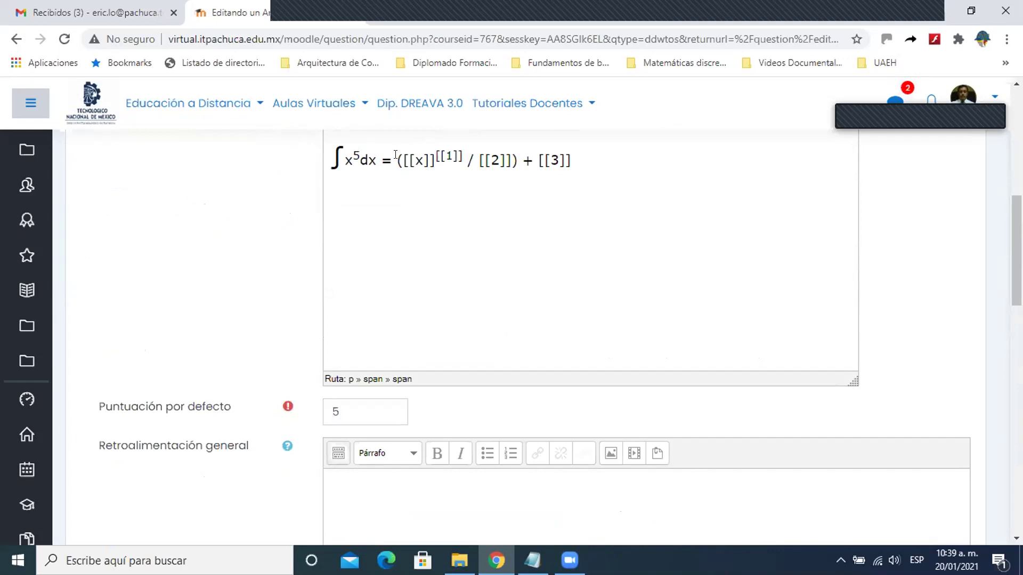
pyautogui.press('BackSpace')
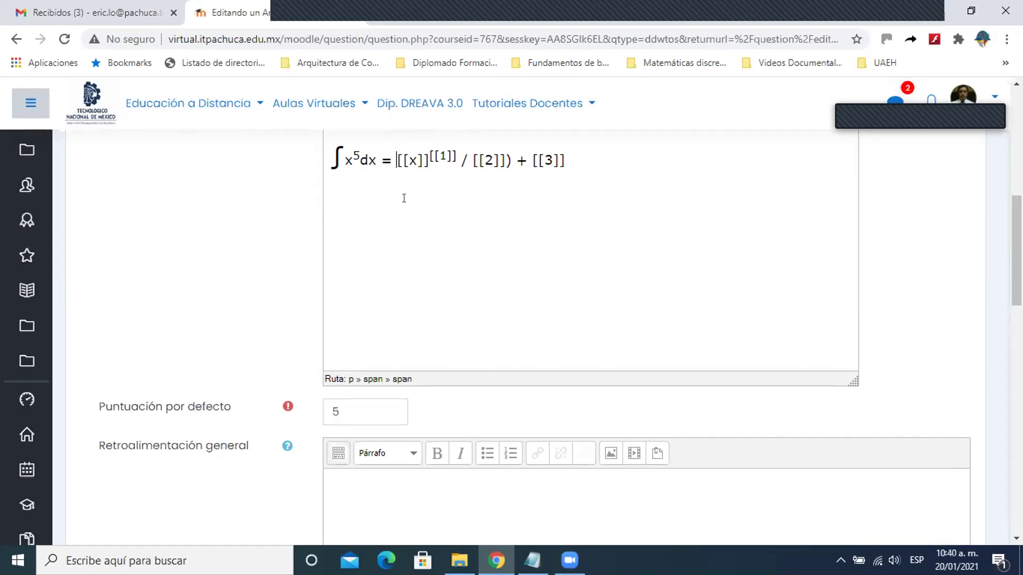
pyautogui.write('(')
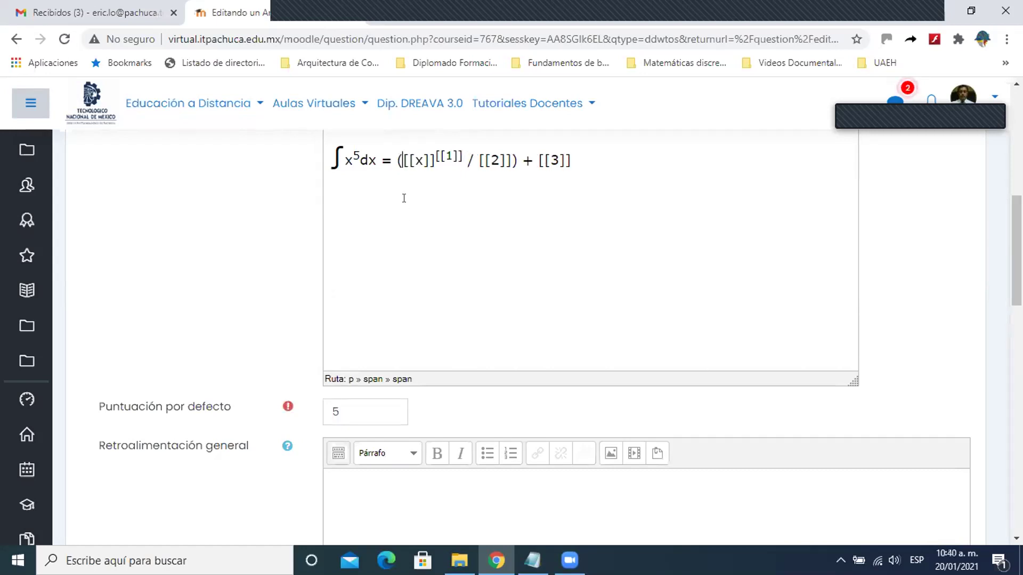
pyautogui.click(513, 160)
# Step: Try to save the question while continuing to edit it
pyautogui.scroll(-10, 511, 201)
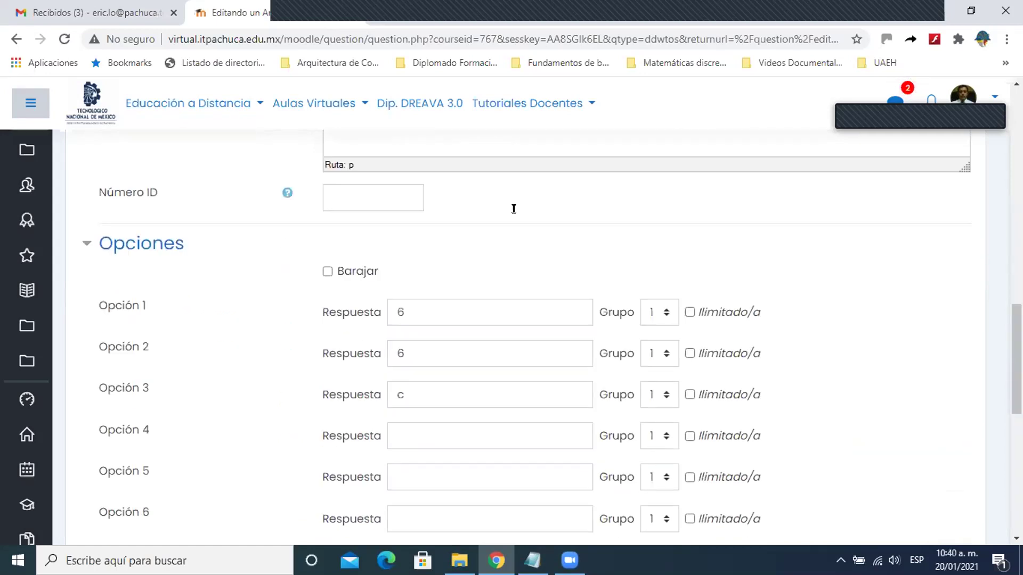
pyautogui.scroll(-5, 500, 284)
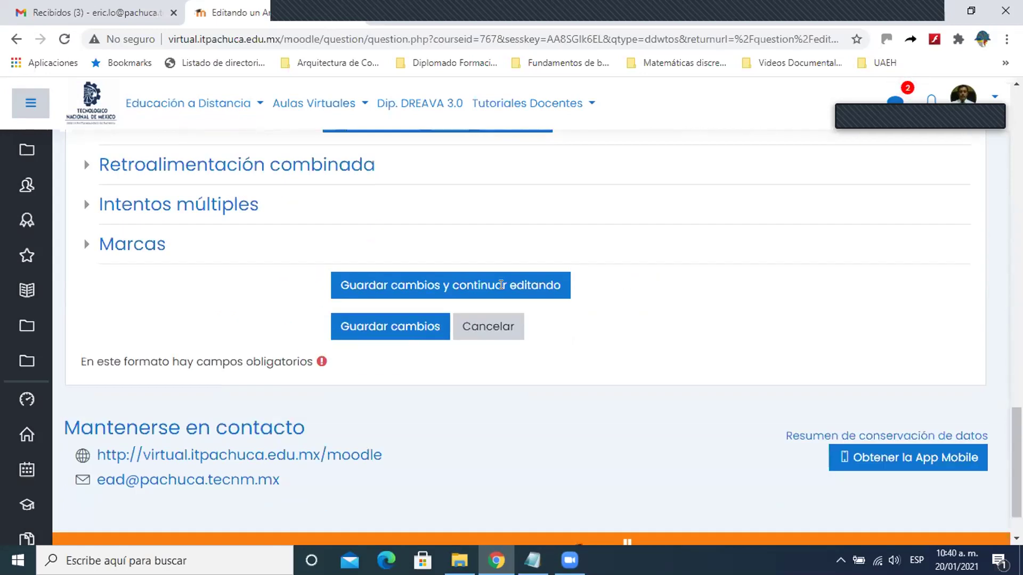
pyautogui.click(507, 293)
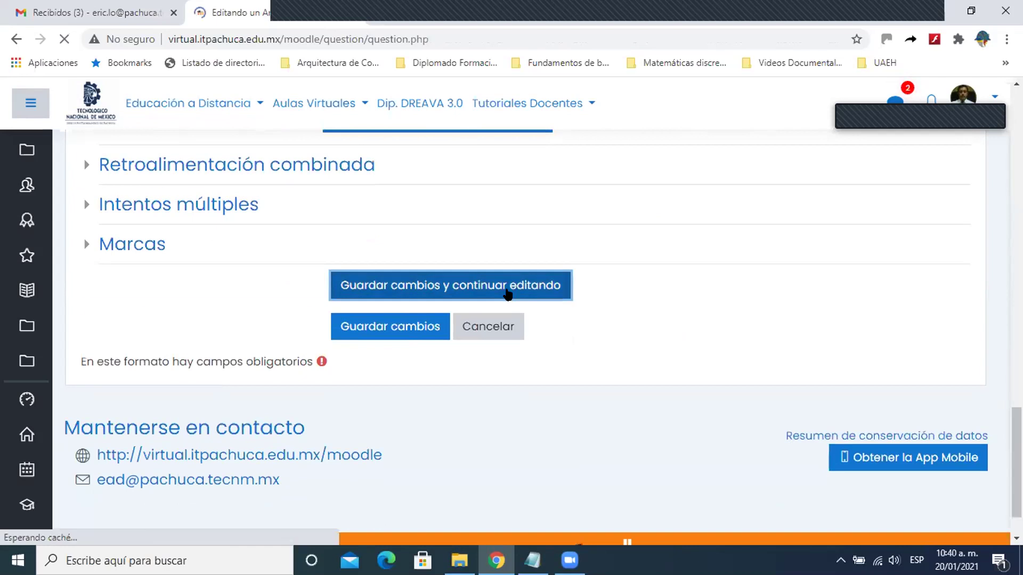
pyautogui.scroll(-15, 508, 295)
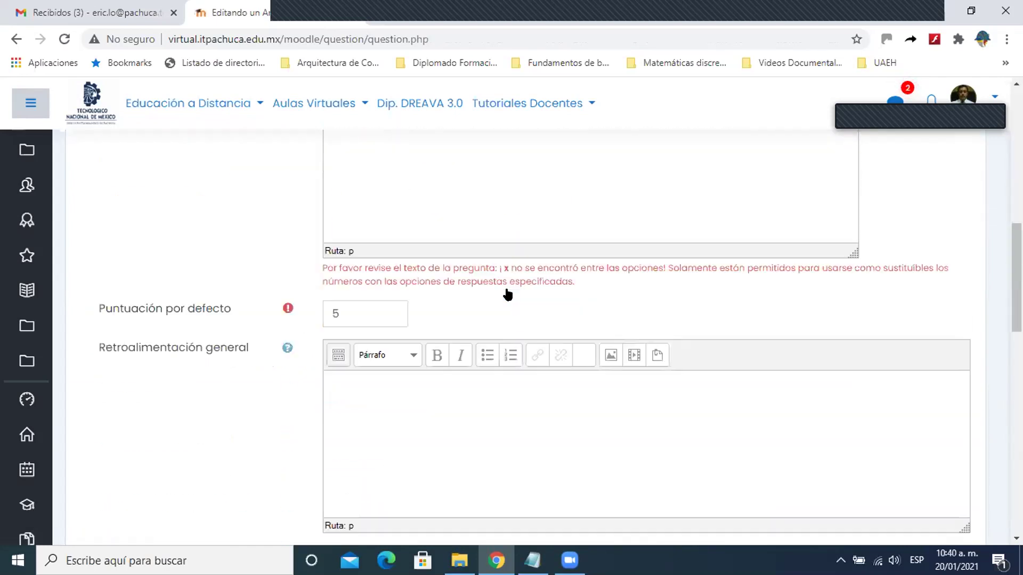
pyautogui.scroll(-5, 507, 294)
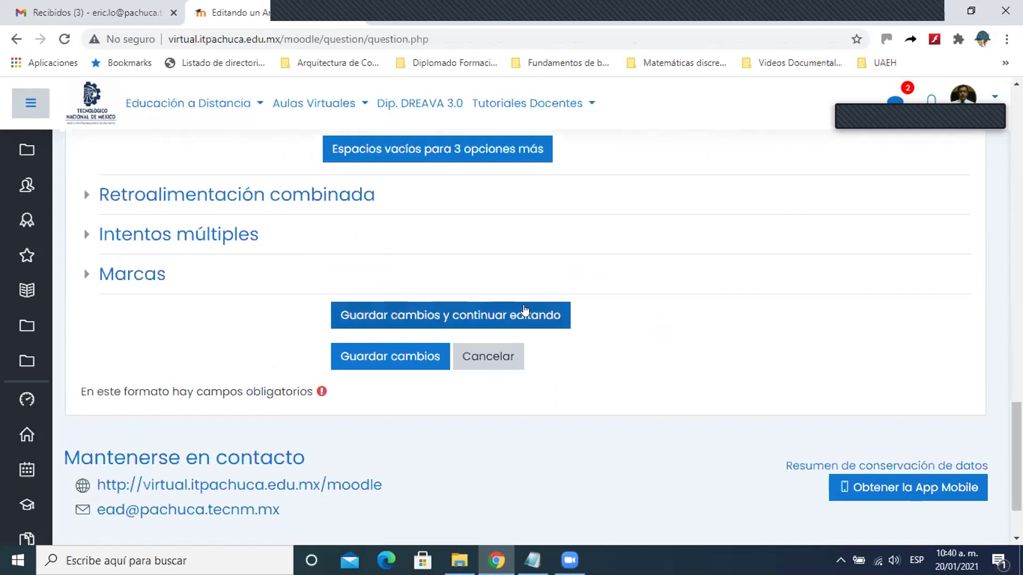
pyautogui.click(525, 311)
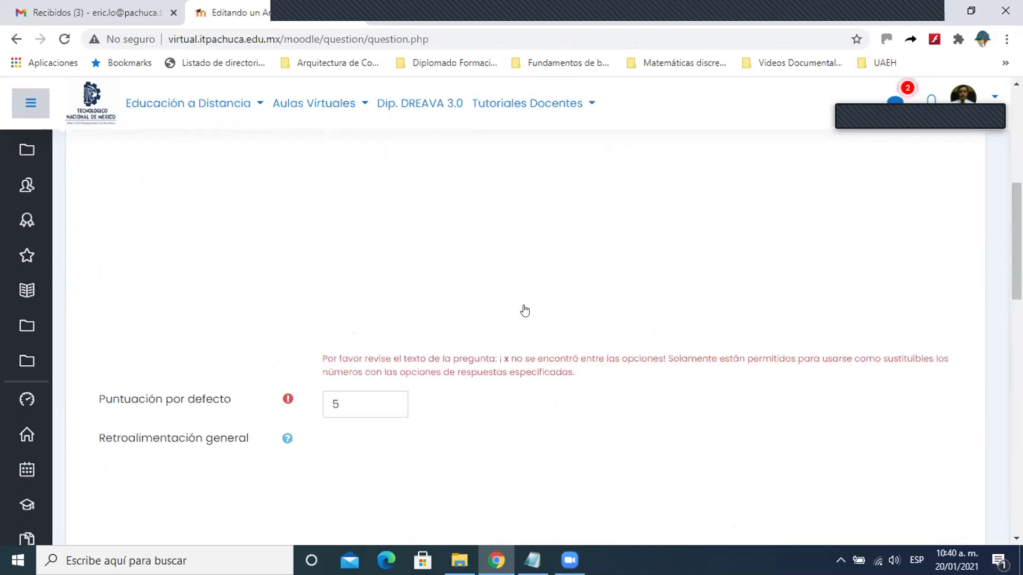
# Step: Replace the x inside the first placeholder of the integral's answer with 4, making it [[4]]
pyautogui.scroll(-1, 512, 288)
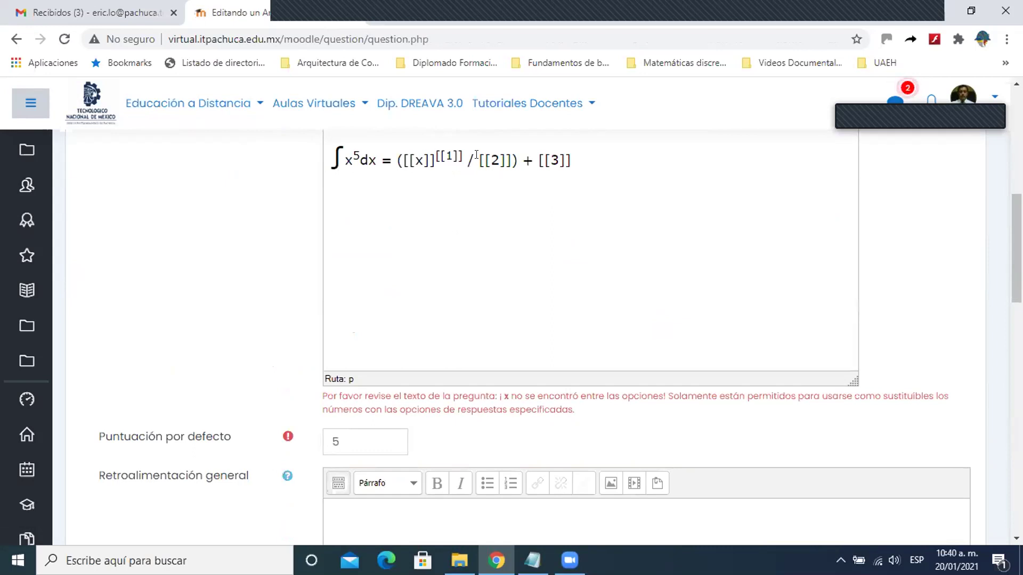
pyautogui.doubleClick(417, 156)
pyautogui.write('1')
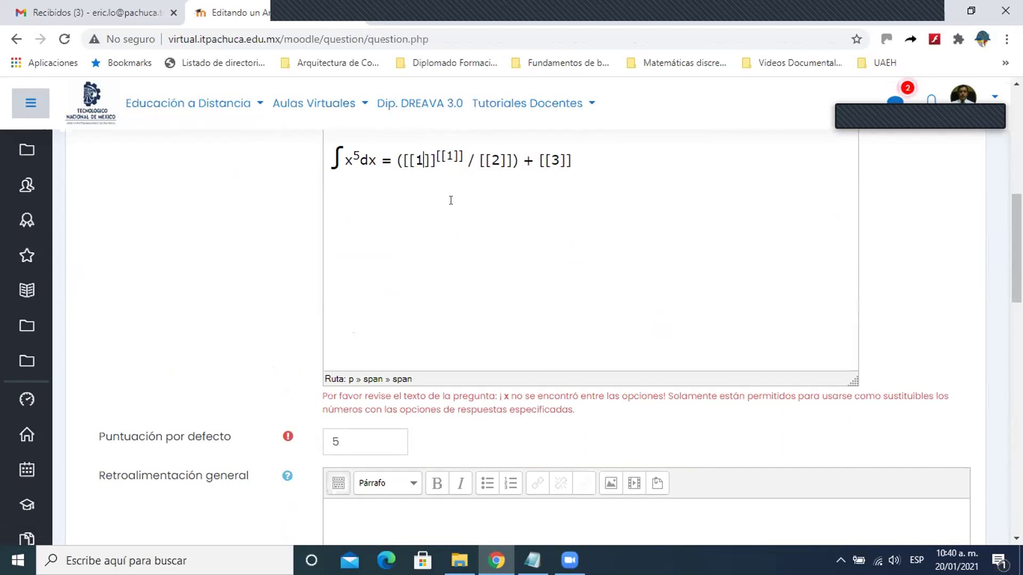
pyautogui.press('BackSpace')
pyautogui.write('4')
# Step: Enter x as the answer of Opción 4
pyautogui.scroll(-7, 442, 199)
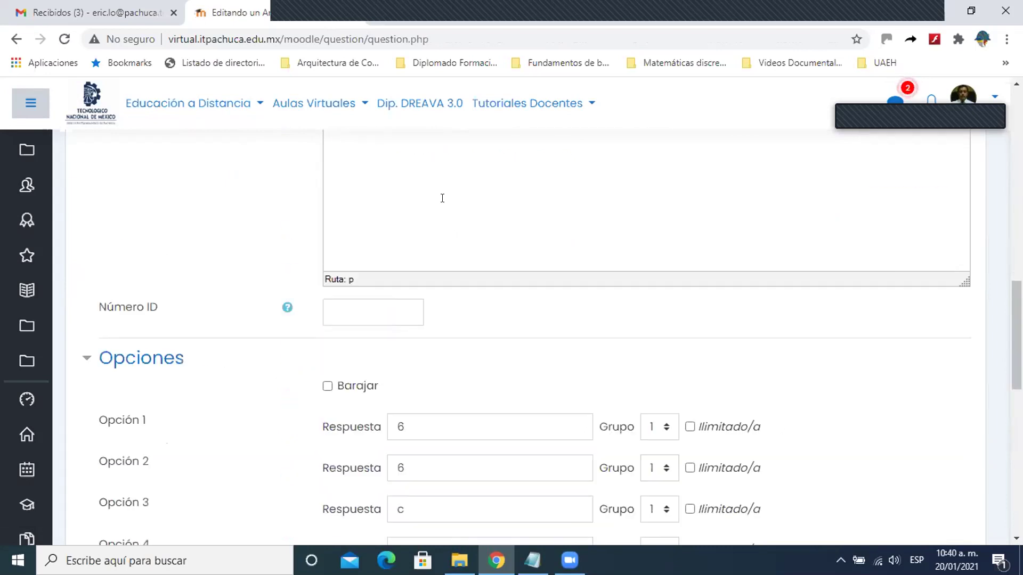
pyautogui.scroll(-1, 418, 490)
pyautogui.click(415, 468)
pyautogui.write('4')
pyautogui.scroll(4, 471, 371)
pyautogui.scroll(4, 407, 223)
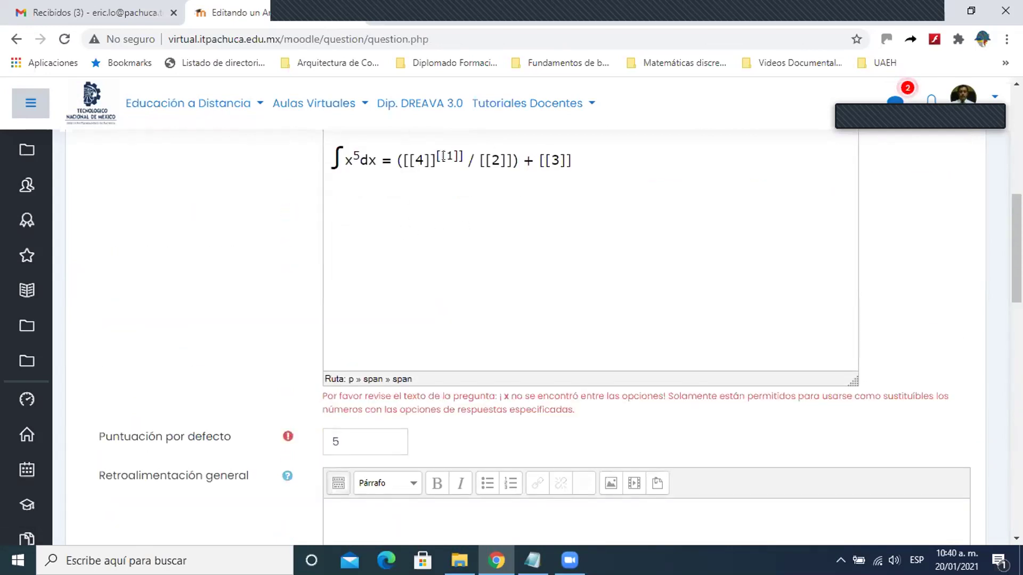
pyautogui.scroll(-8, 386, 258)
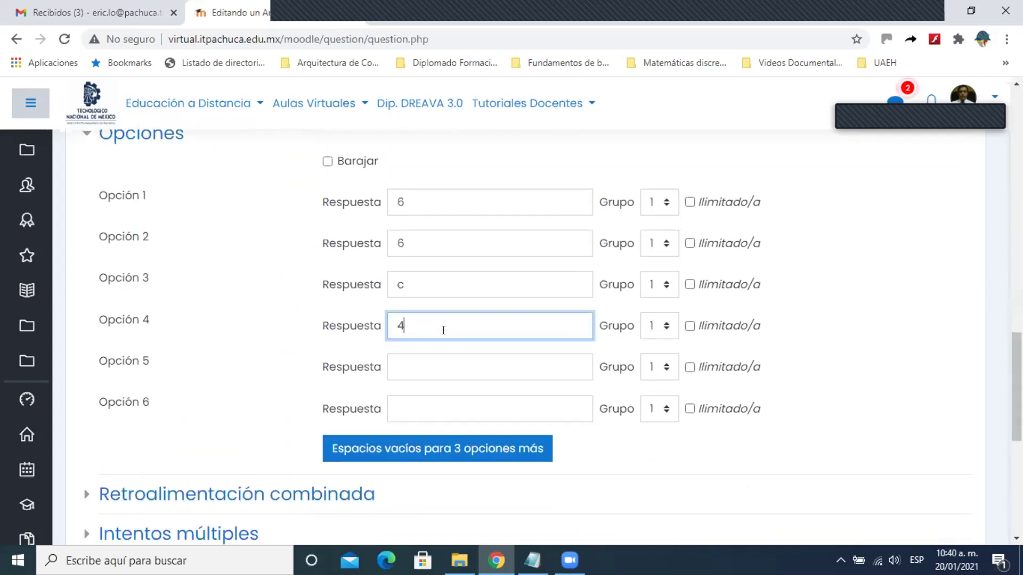
pyautogui.doubleClick(424, 320)
pyautogui.scroll(7, 447, 316)
pyautogui.scroll(4, 447, 317)
pyautogui.scroll(-9, 447, 316)
pyautogui.write('4')
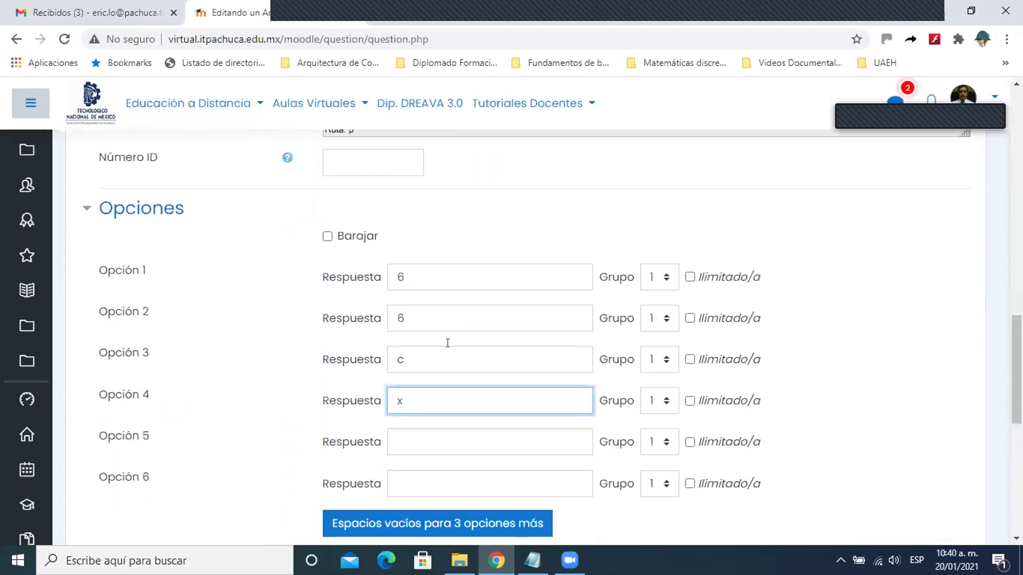
# Step: Save the changes to the question and continue editing it
pyautogui.scroll(-5, 448, 342)
pyautogui.click(441, 393)
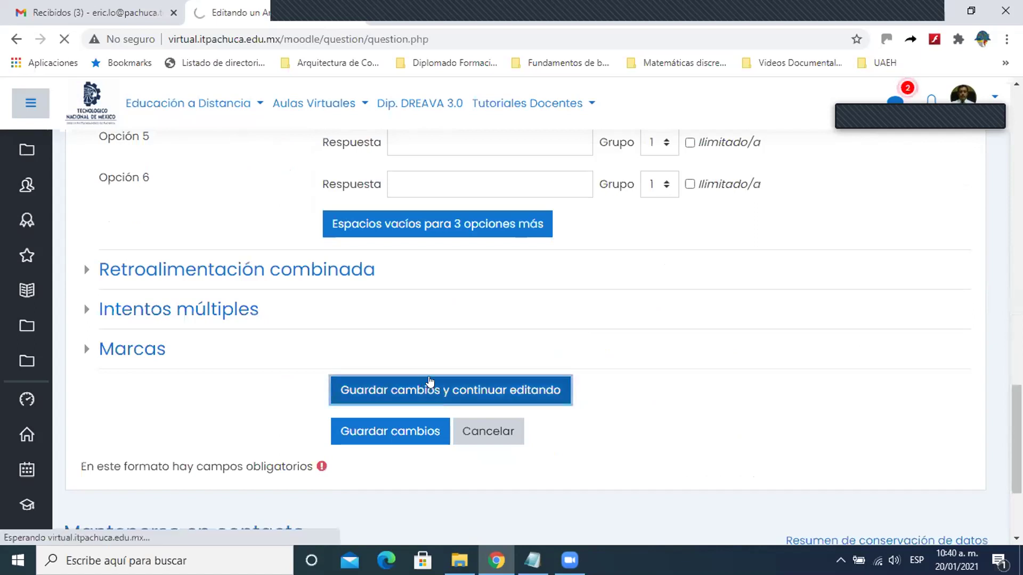
pyautogui.scroll(-20, 430, 382)
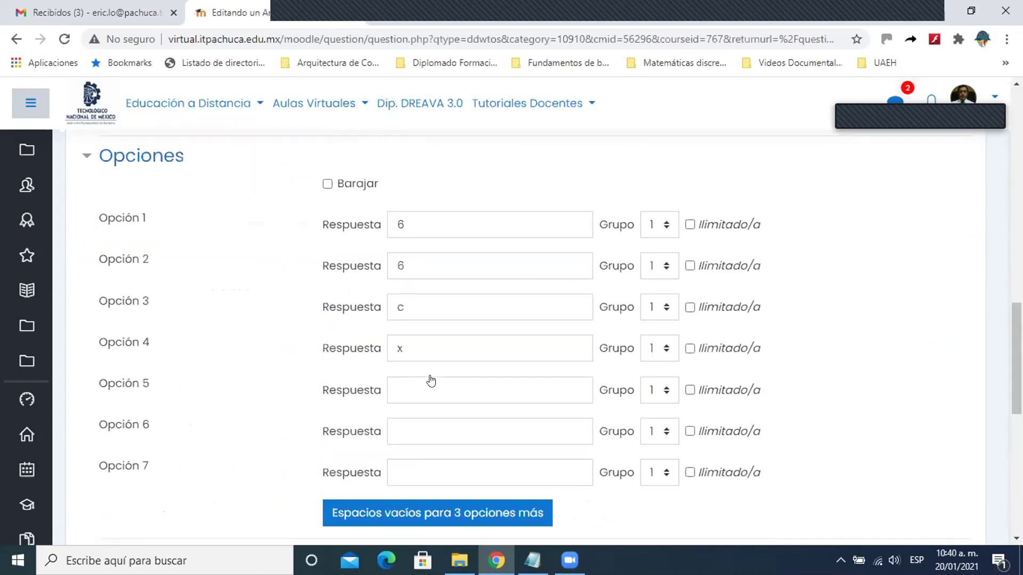
# Step: Preview the question, place x, 6, 6 and c in the gaps of the integral's answer, and close the preview
pyautogui.click(594, 406)
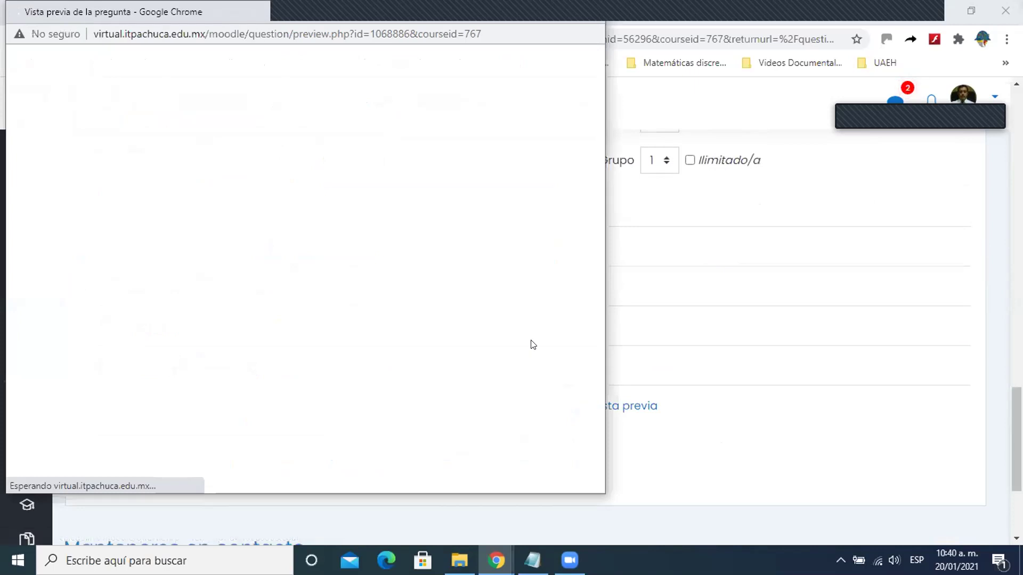
pyautogui.moveTo(270, 23); pyautogui.dragTo(464, 83)
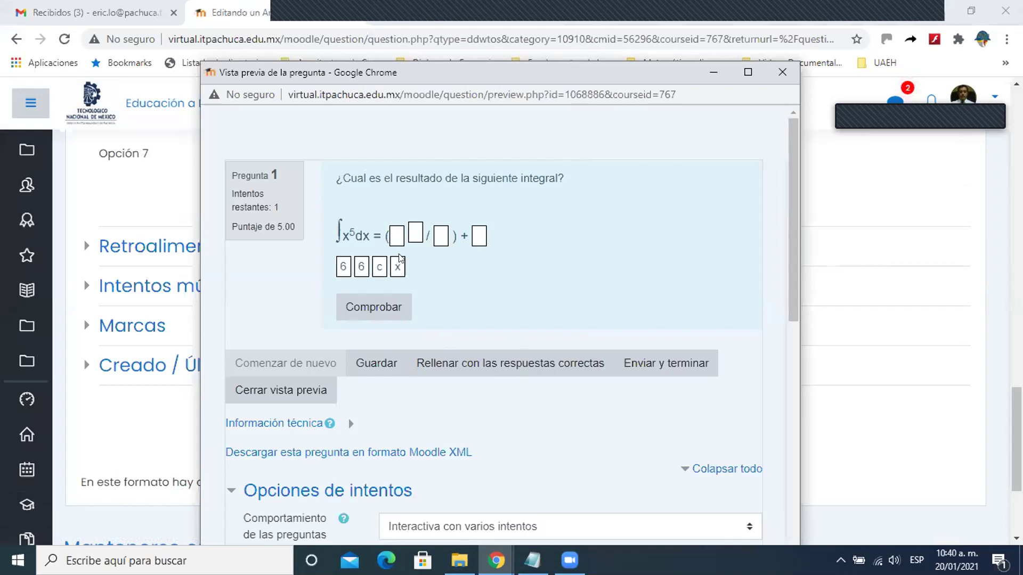
pyautogui.moveTo(397, 266); pyautogui.dragTo(397, 236)
pyautogui.moveTo(361, 266); pyautogui.dragTo(440, 231)
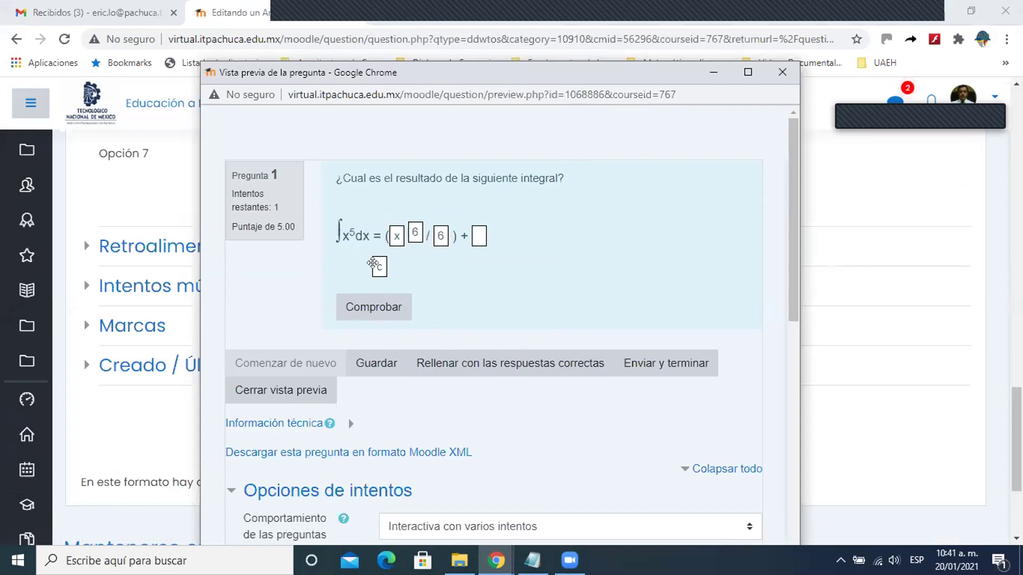
pyautogui.moveTo(378, 264); pyautogui.dragTo(478, 235)
pyautogui.click(782, 75)
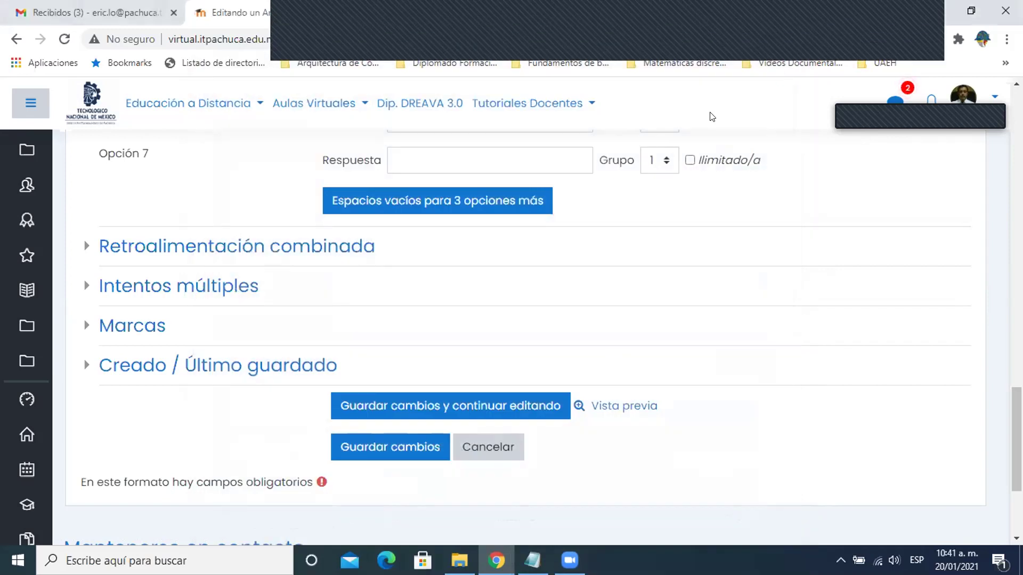
# Step: Save Arrastrar texto 03, return to the Tema 3 question bank and check the question list
pyautogui.click(406, 442)
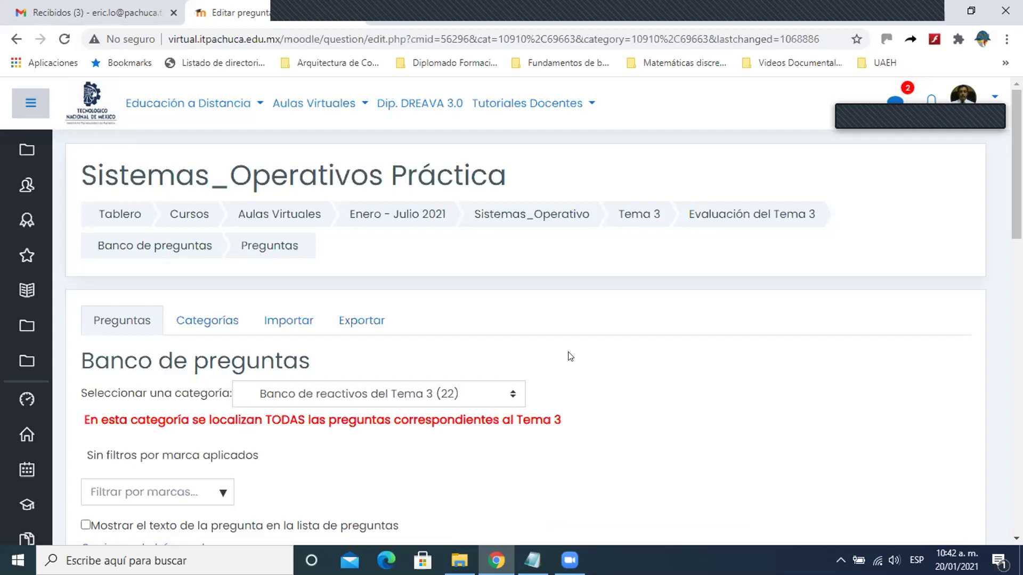
pyautogui.scroll(-8, 570, 356)
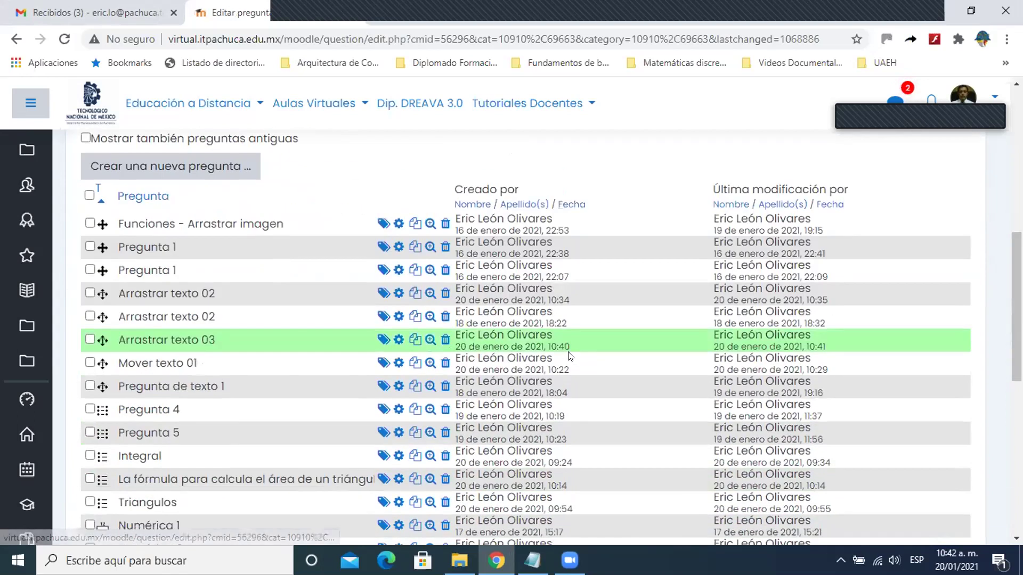
pyautogui.scroll(4, 570, 356)
pyautogui.scroll(3, 570, 356)
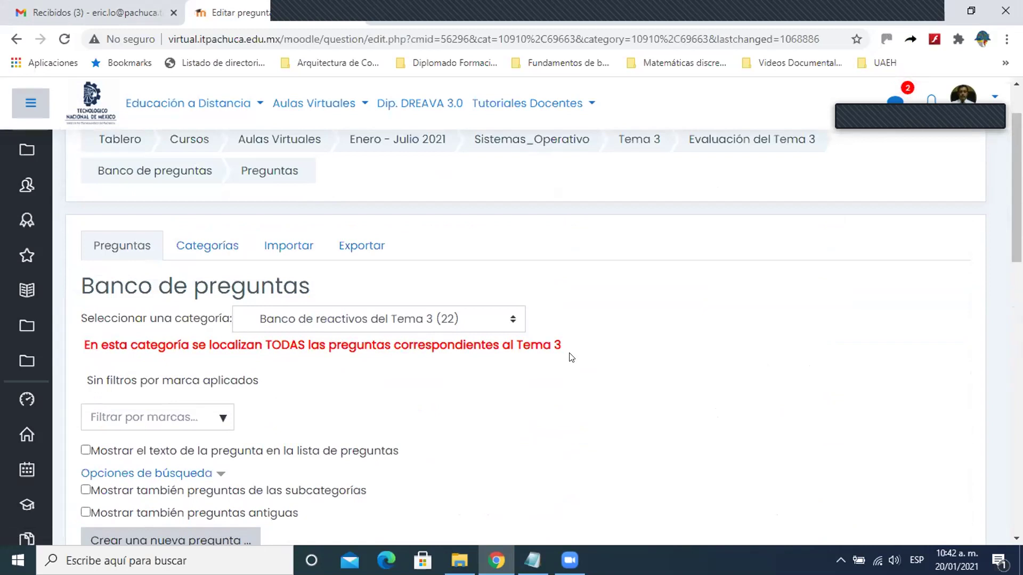
pyautogui.scroll(2, 648, 375)
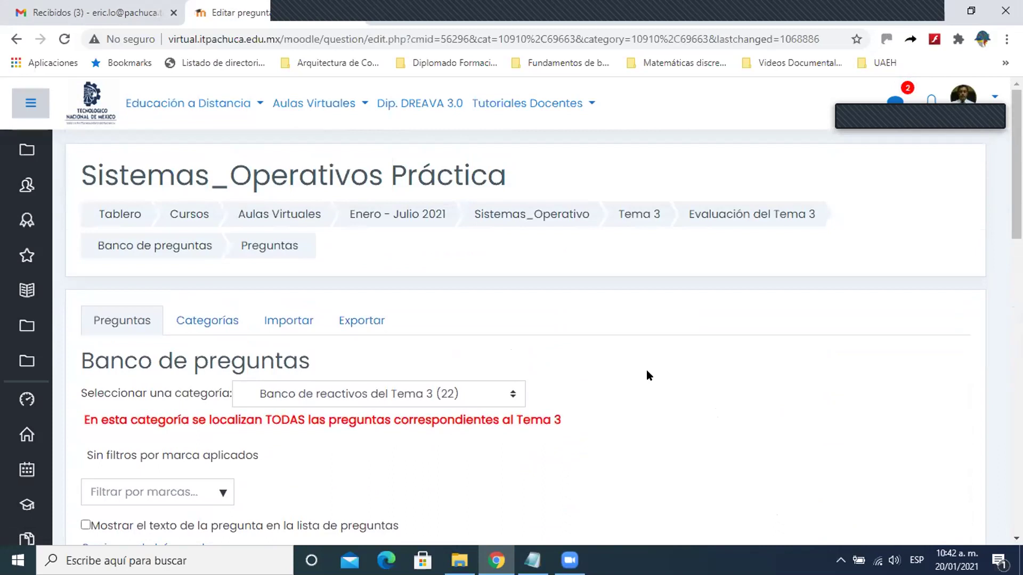